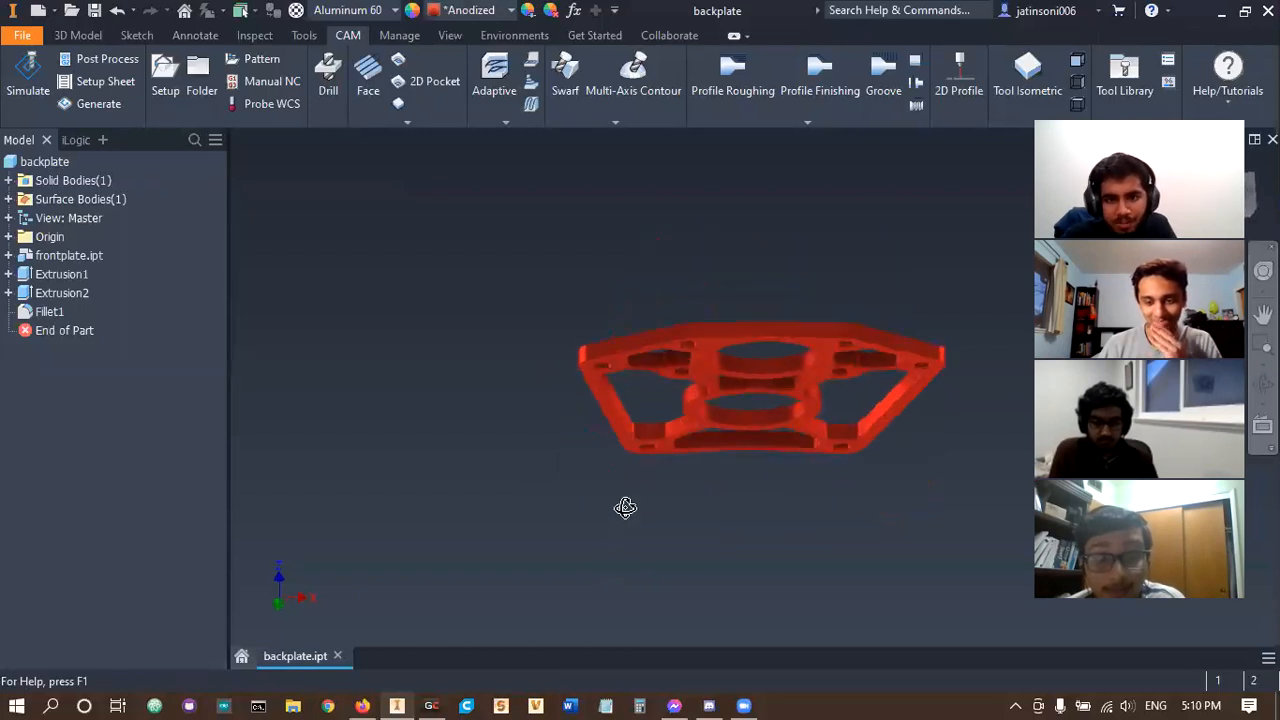
- Measure the backplate's thickness between its two opposite flat faces
scroll(594, 405, up, 5)
key(m)
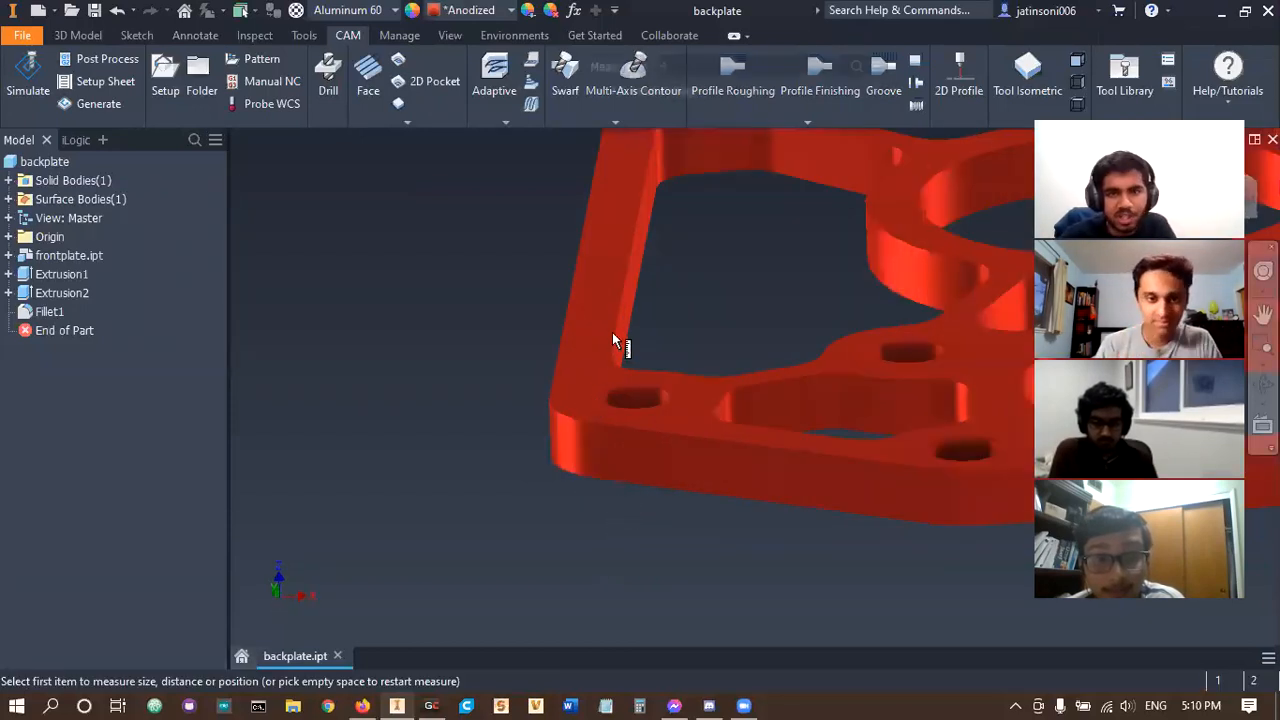
click(600, 320)
click(609, 328)
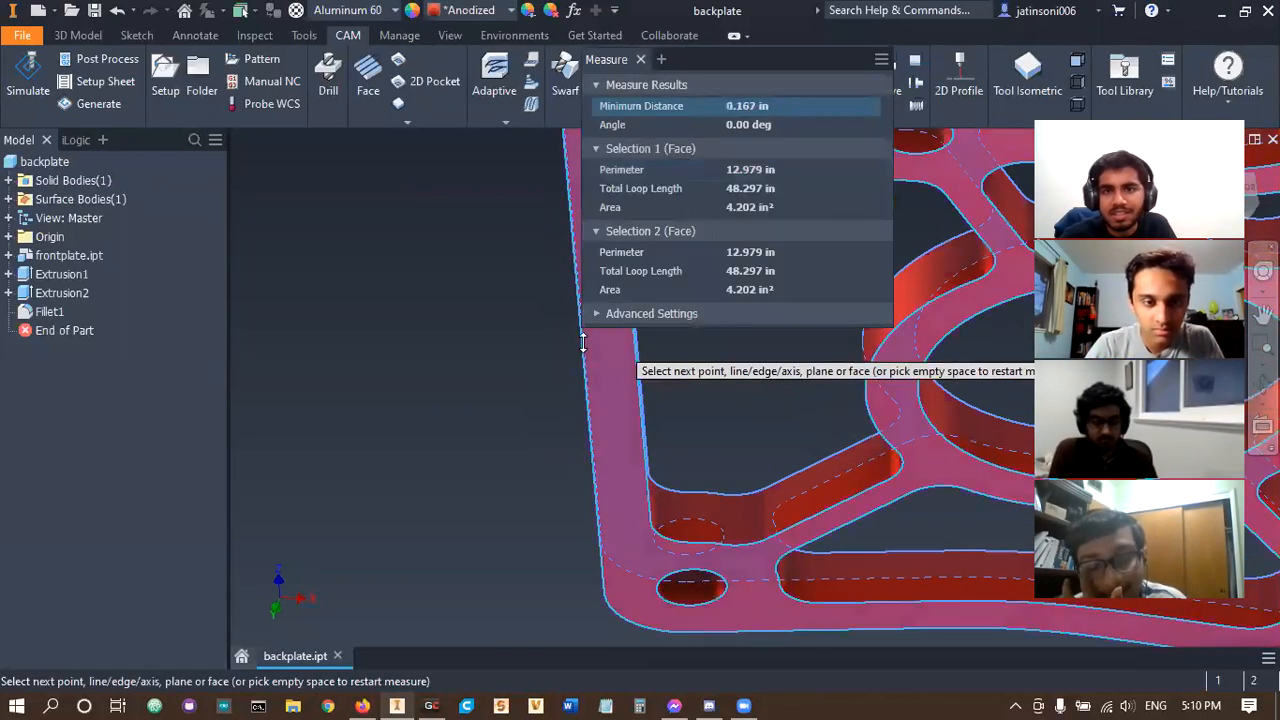
scroll(510, 388, down, 5)
key(Escape)
shift+middle_drag(506, 397, 444, 420)
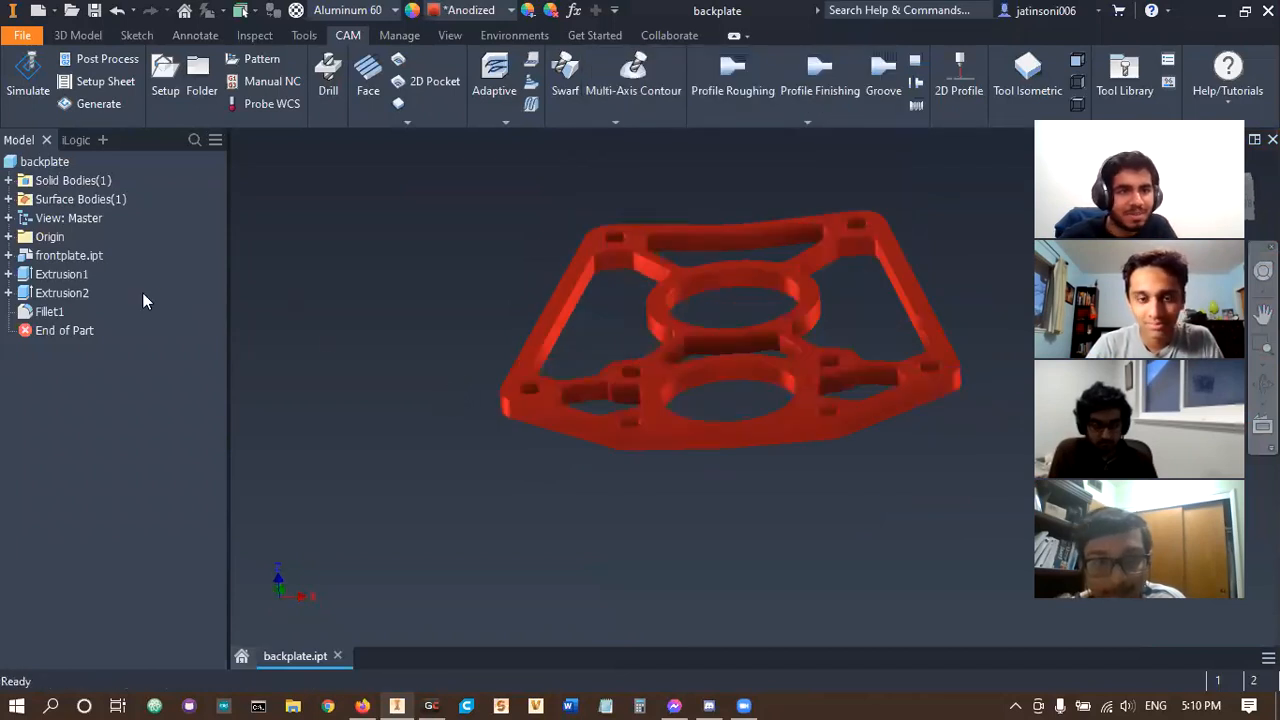
- Check the extrusion distance of Extrusion1 in the backplate without changing it
double_click(61, 278)
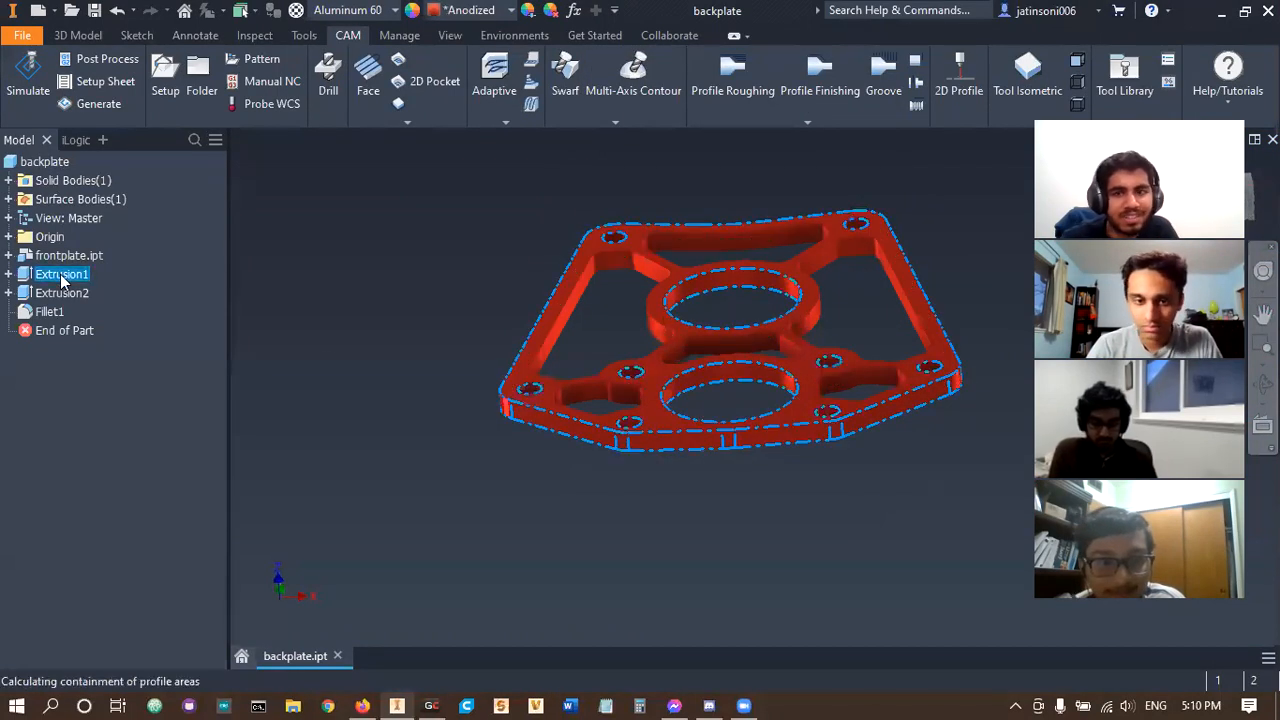
drag(324, 321, 82, 336)
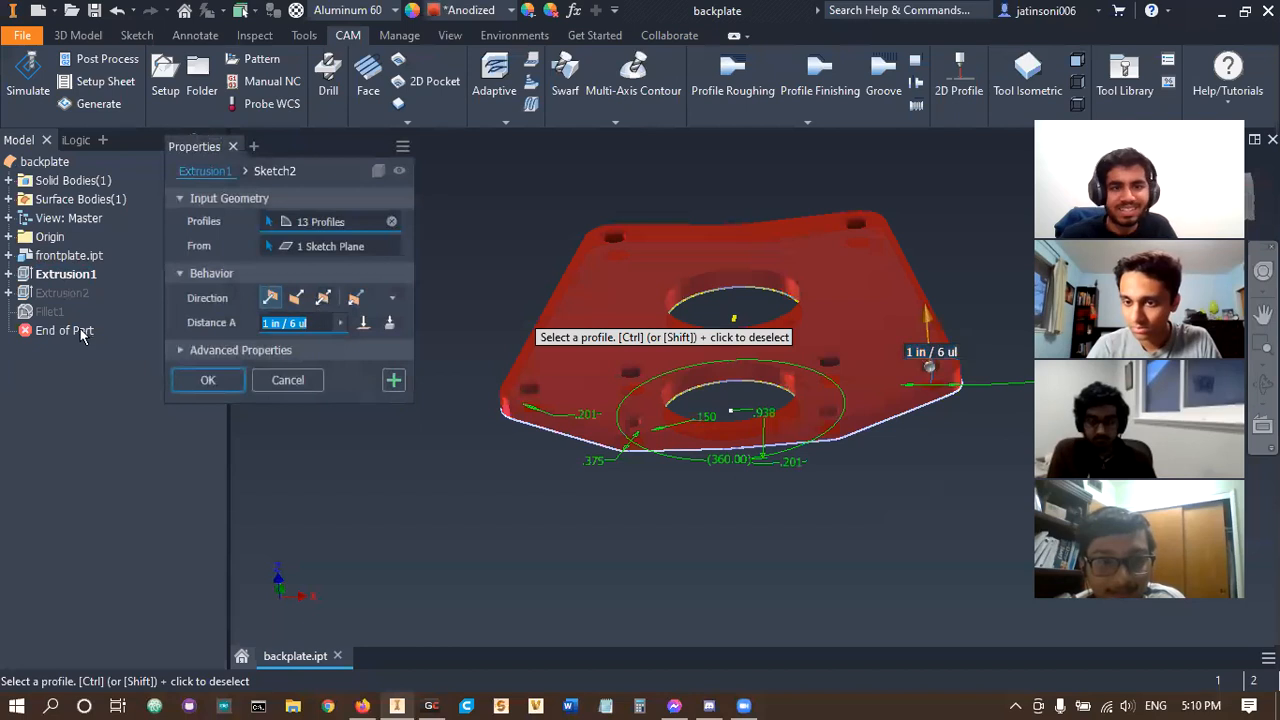
click(206, 380)
shift+middle_drag(481, 430, 467, 477)
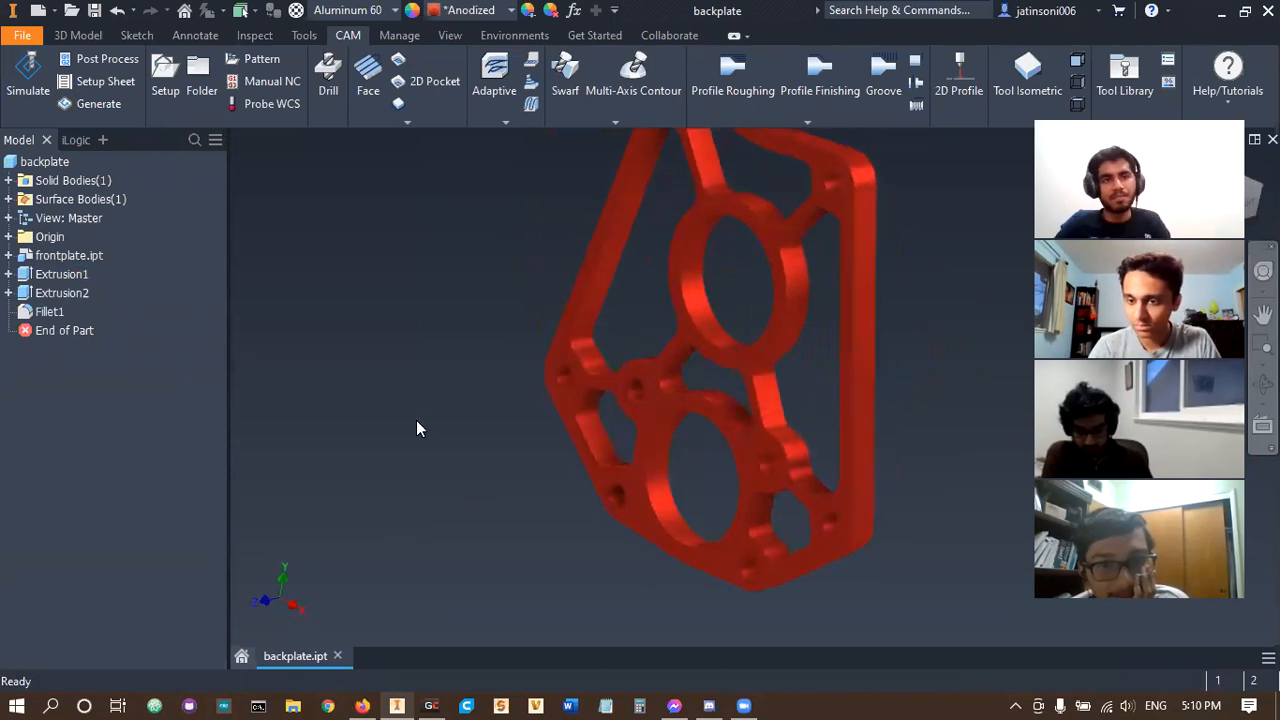
- Convert the backplate from a standard part to a sheet metal part without selecting a base face
click(97, 37)
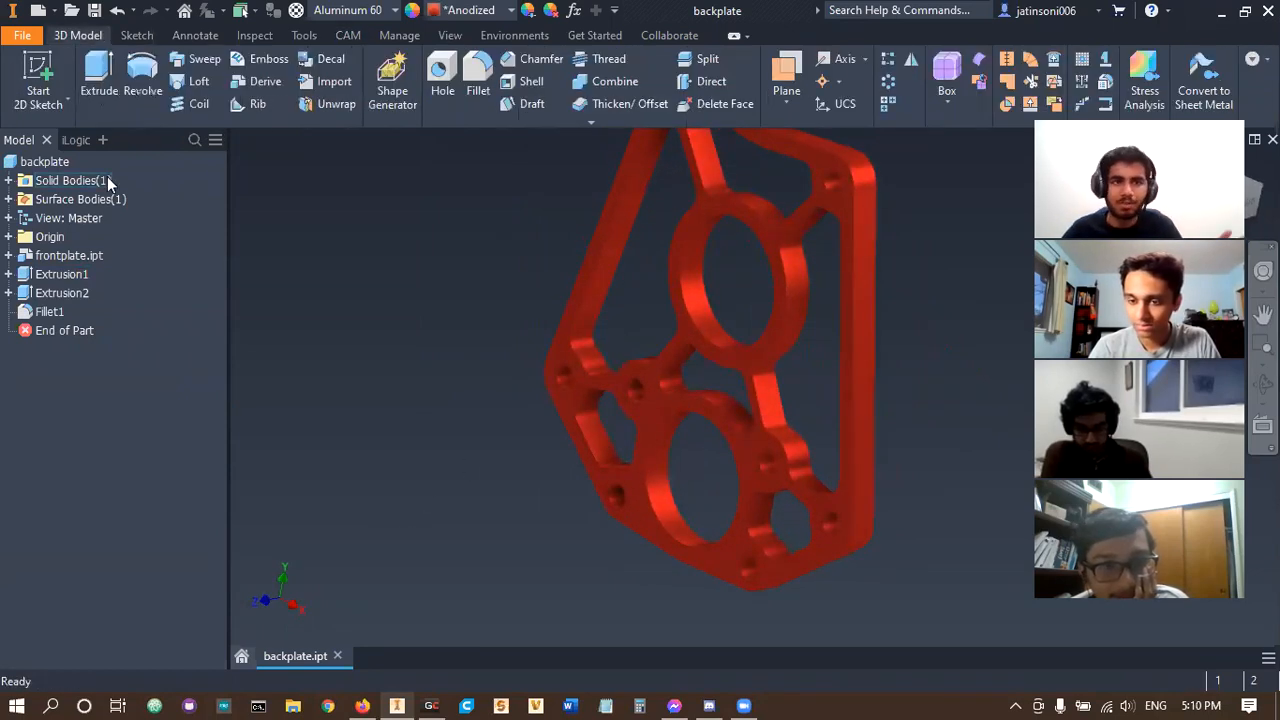
scroll(445, 452, down, 3)
middle_drag(445, 452, 507, 510)
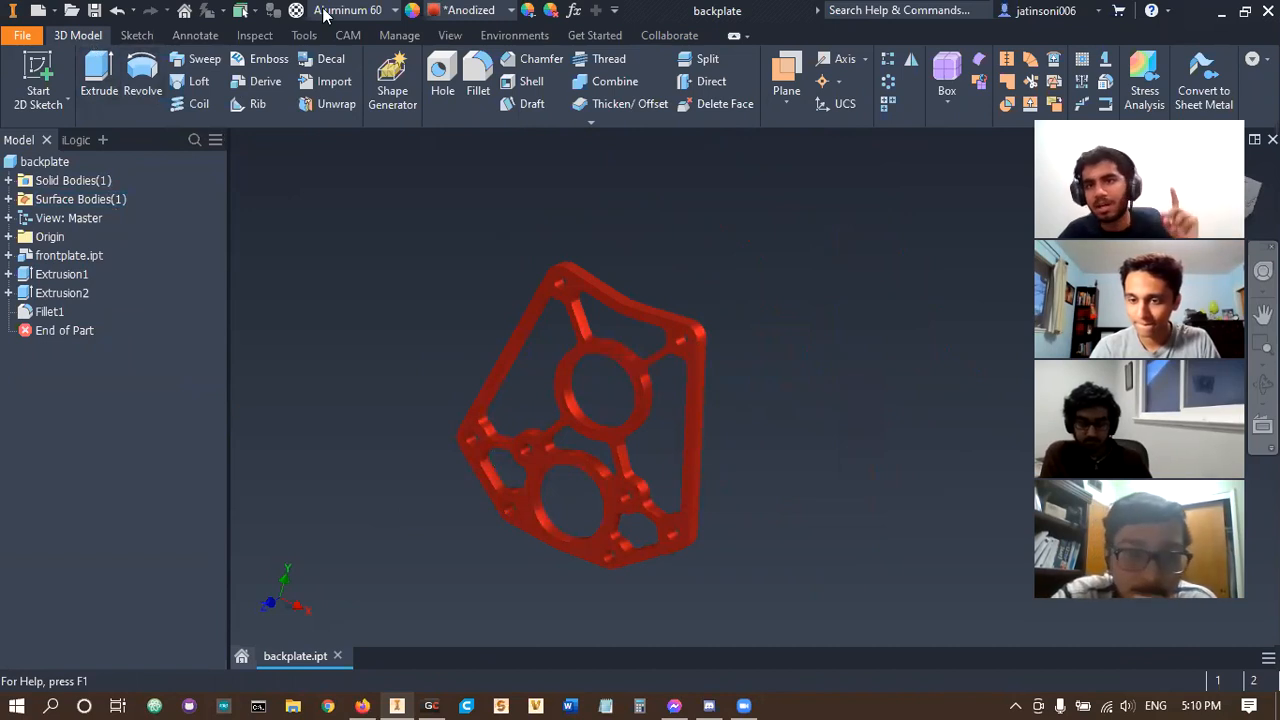
click(1210, 98)
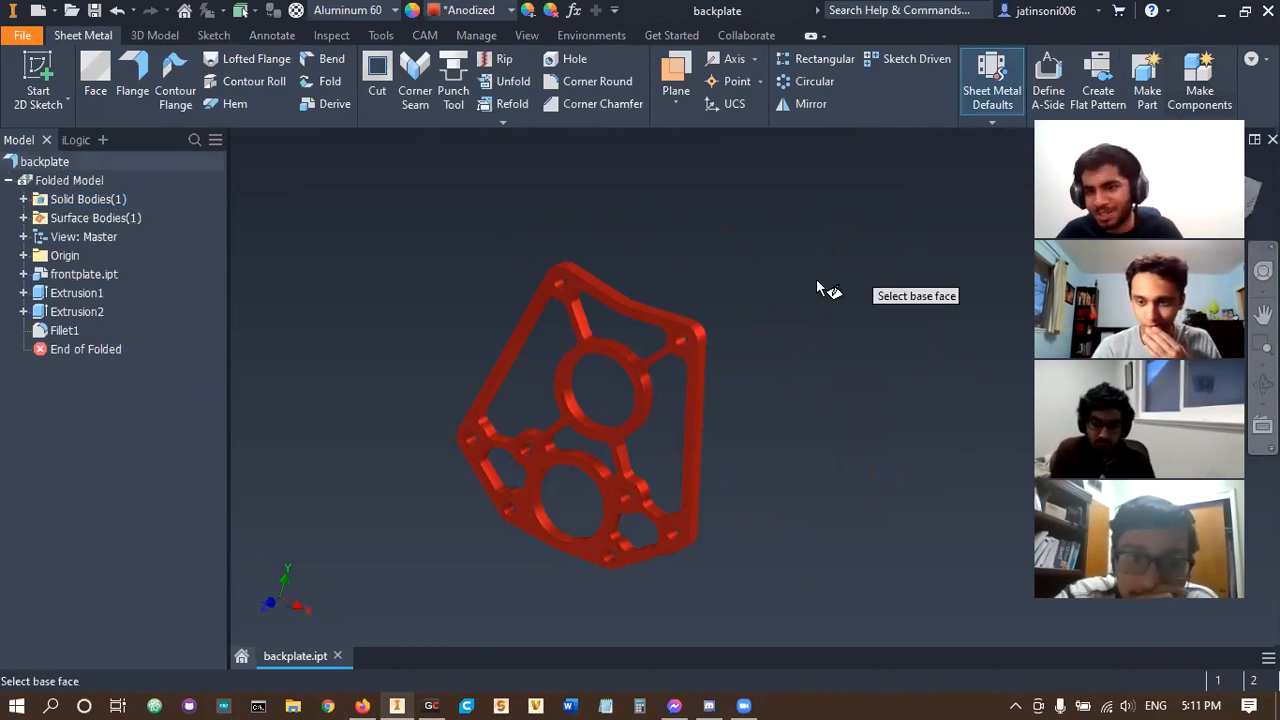
key(Escape)
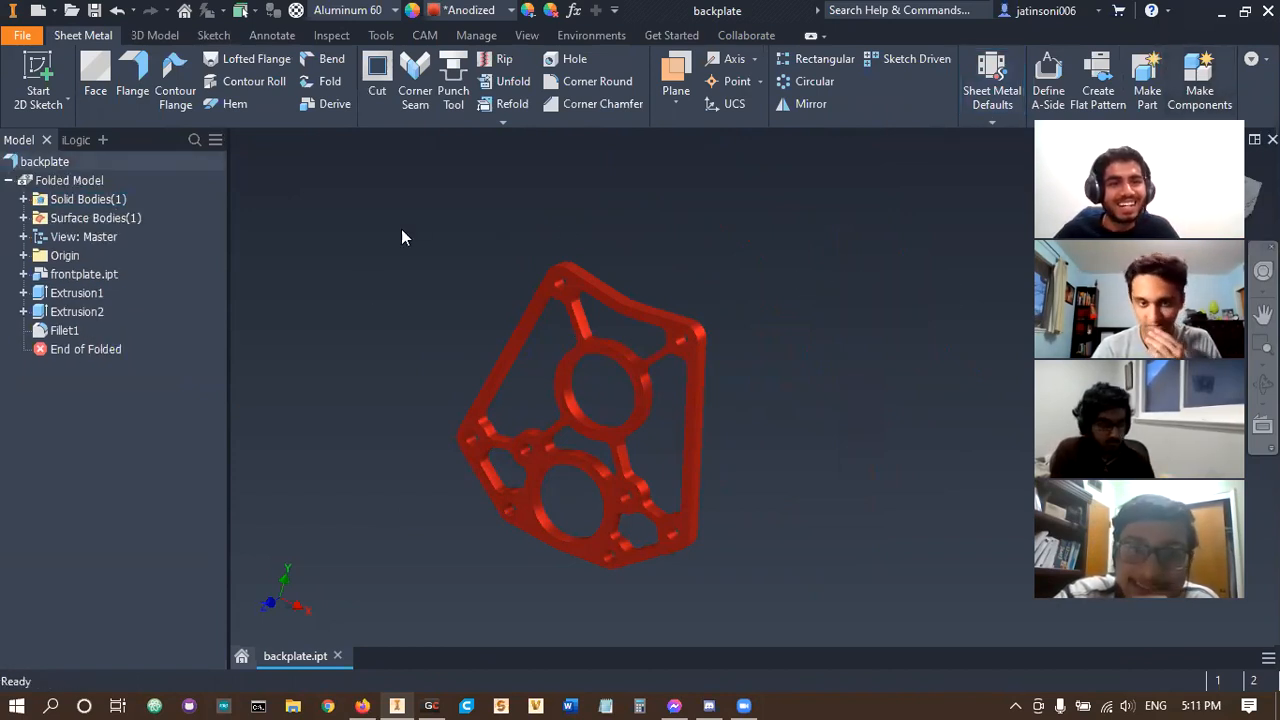
shift+middle_drag(370, 278, 386, 274)
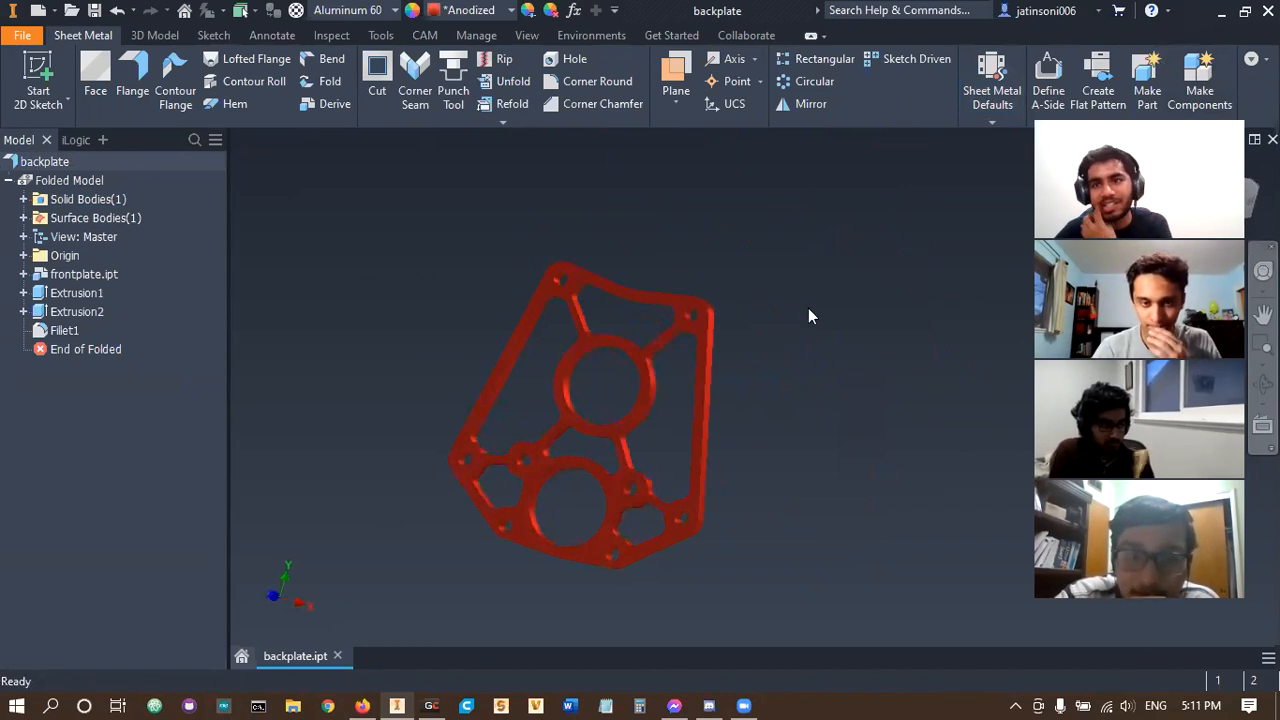
- Set the backplate's sheet metal thickness to 0.25 in instead of using the thickness from the rule
click(993, 76)
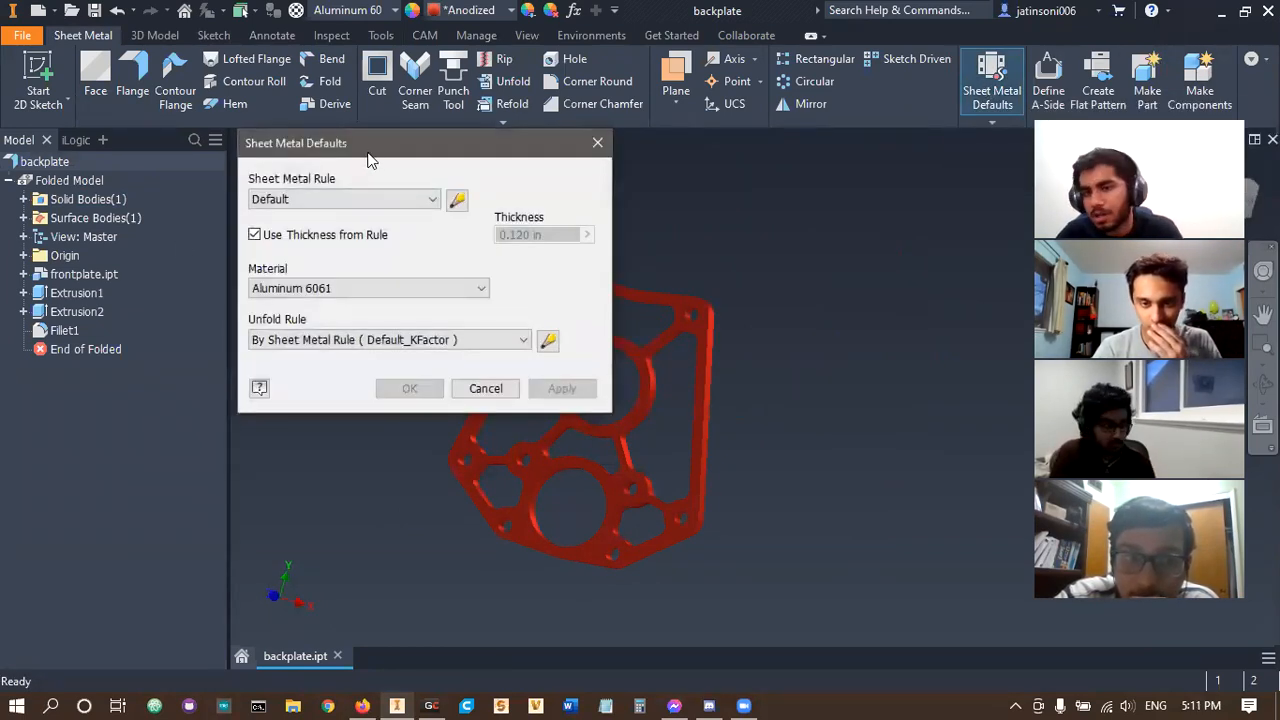
drag(370, 158, 142, 279)
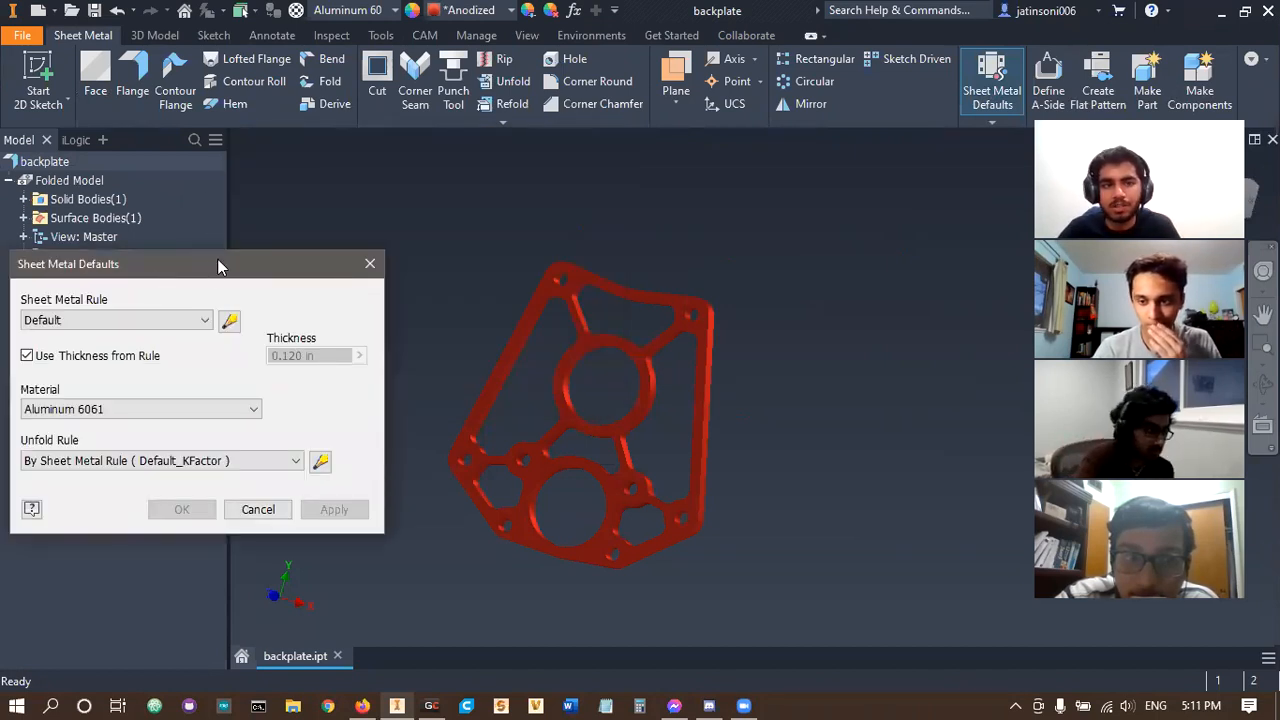
drag(218, 266, 335, 170)
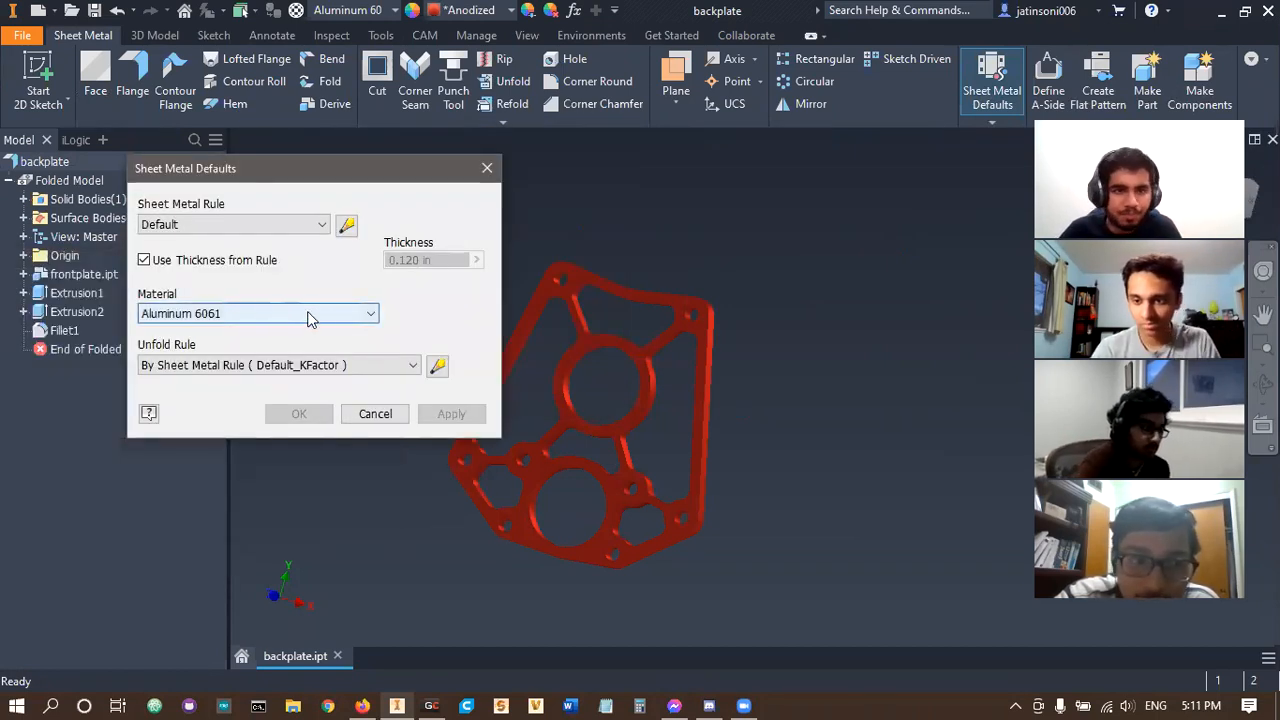
click(203, 262)
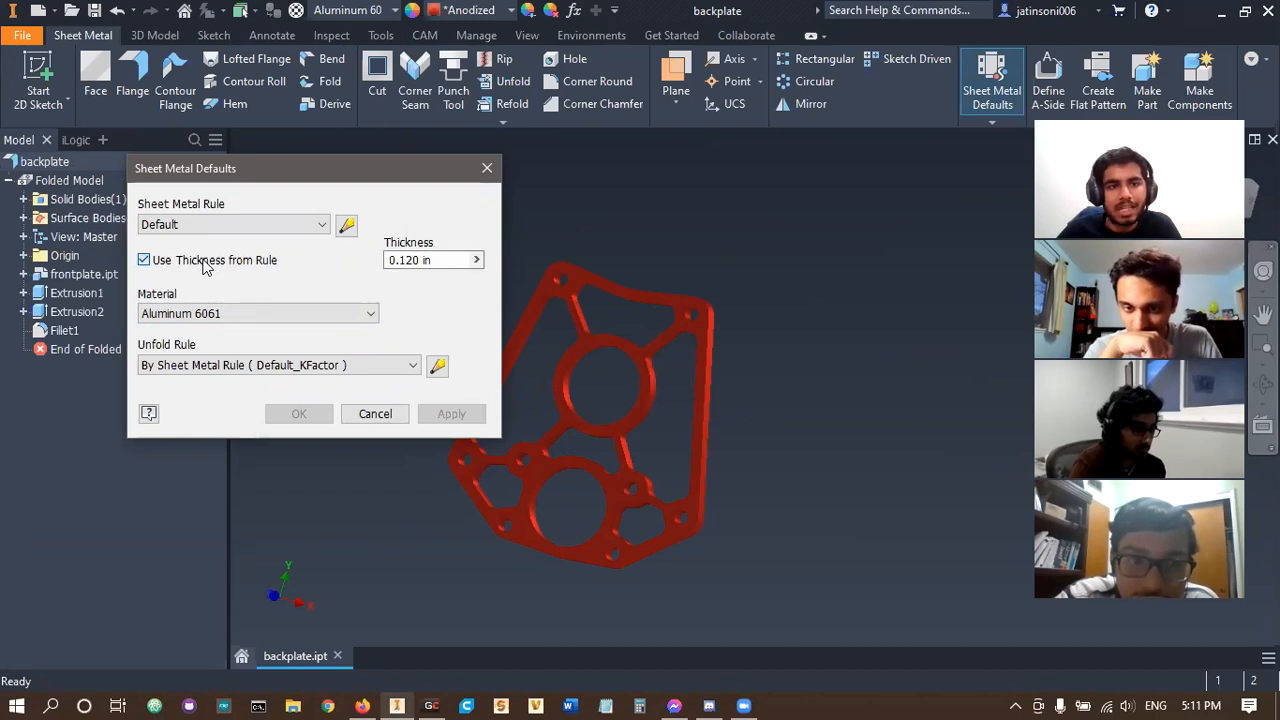
click(438, 263)
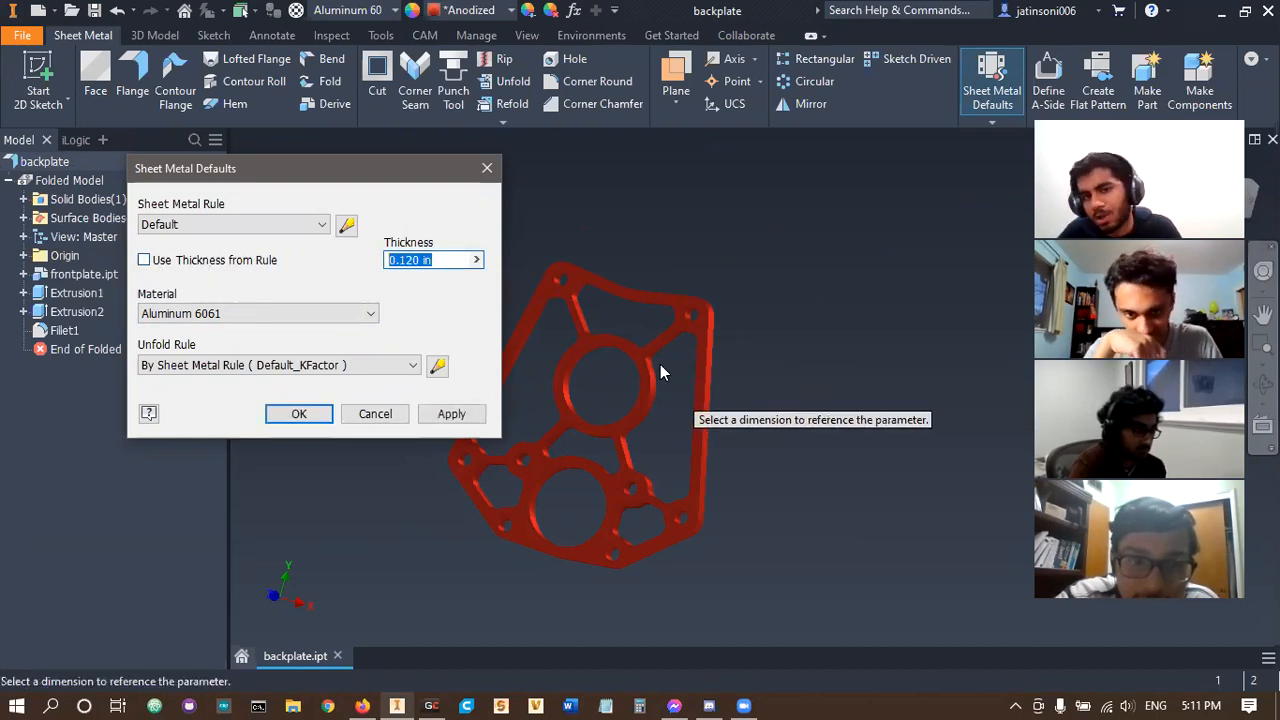
text(0.25)
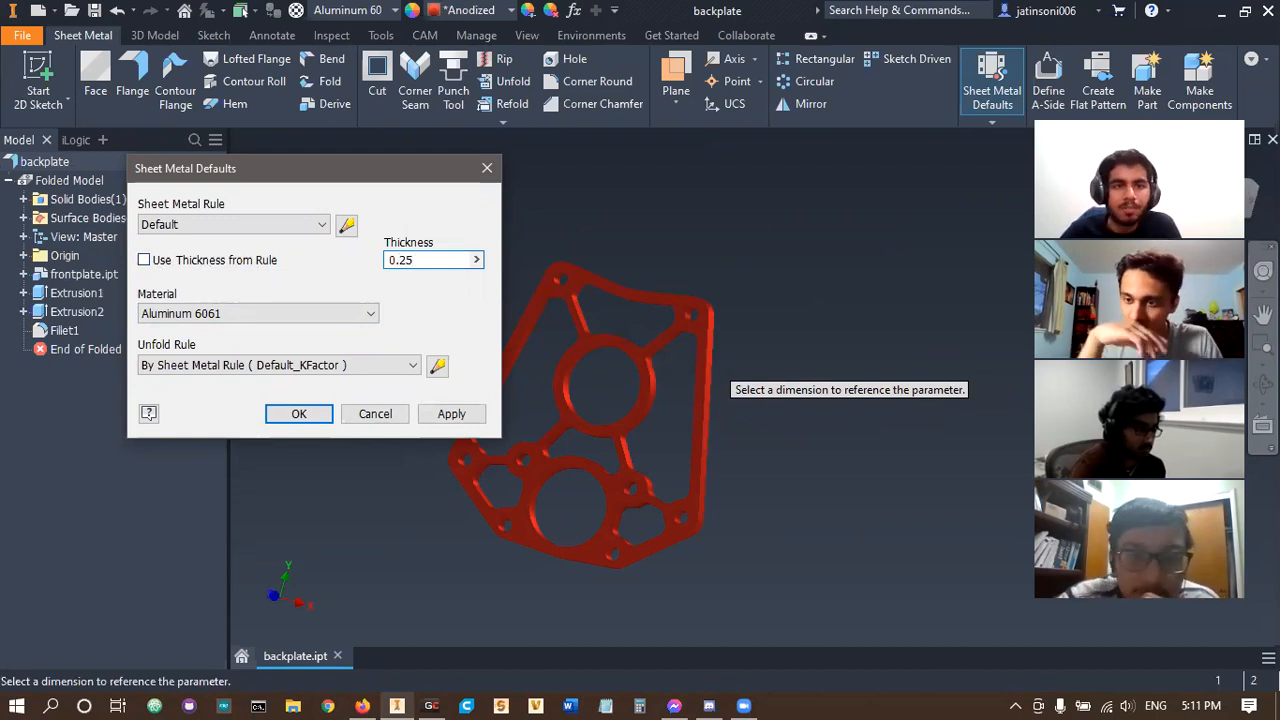
drag(385, 168, 495, 143)
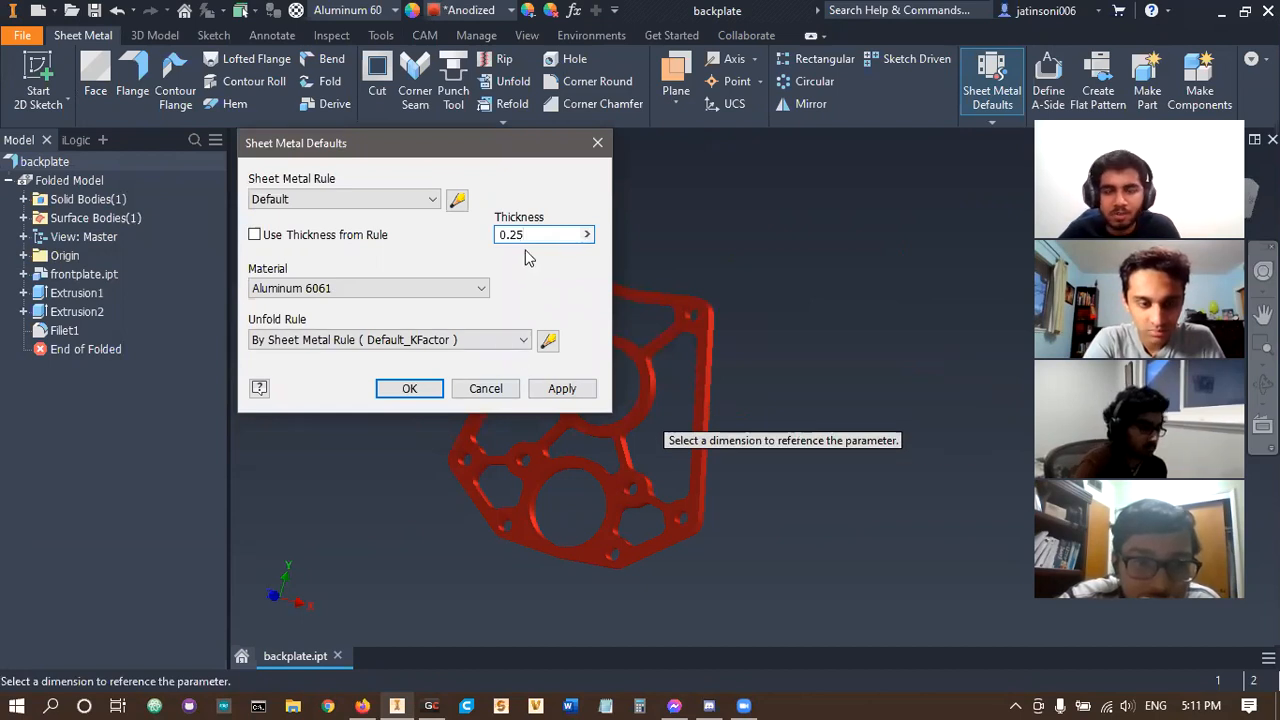
click(411, 388)
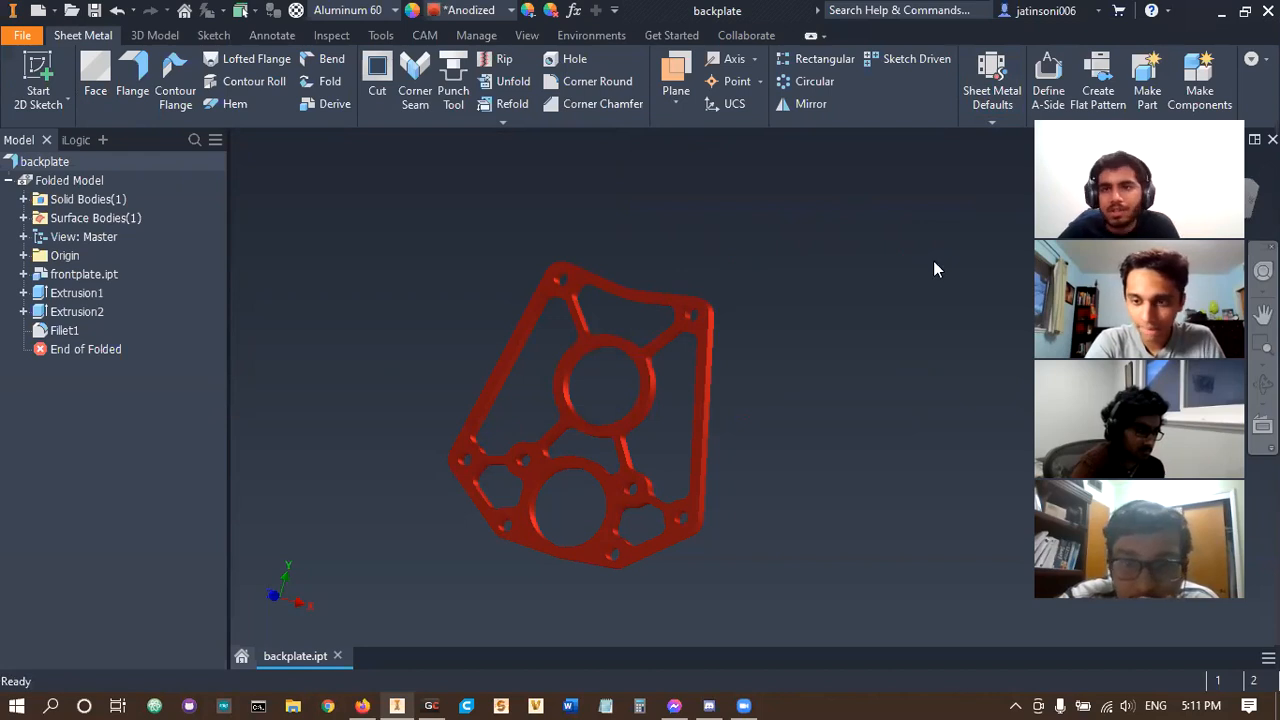
- Create the backplate's flat pattern and save the part, agreeing to exit flat pattern editing
click(1098, 84)
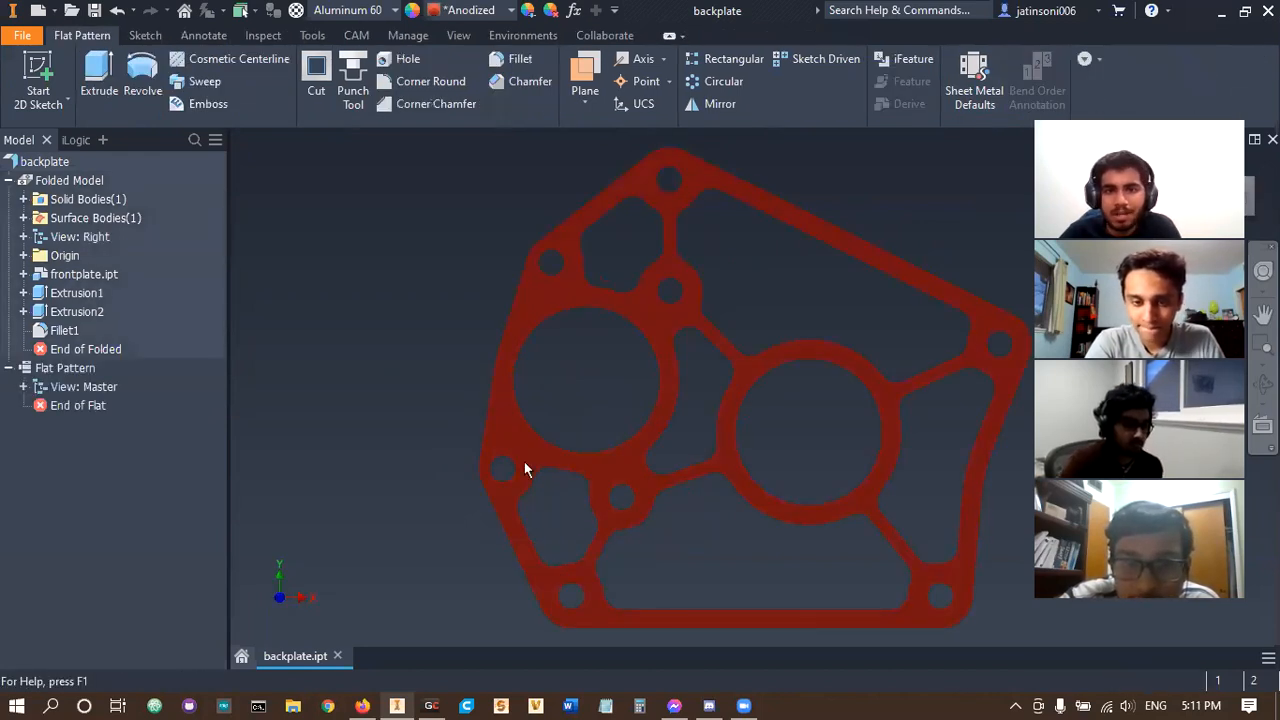
scroll(786, 503, up, 3)
shift+middle_drag(740, 534, 737, 501)
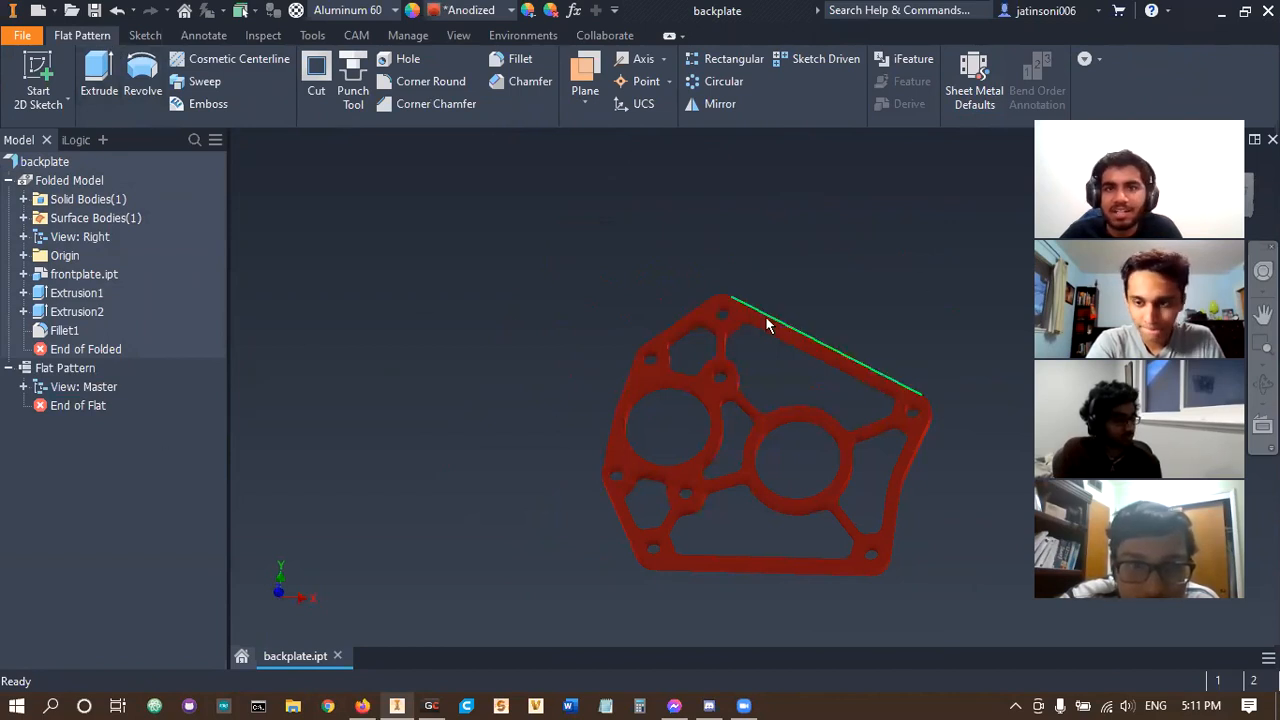
click(95, 11)
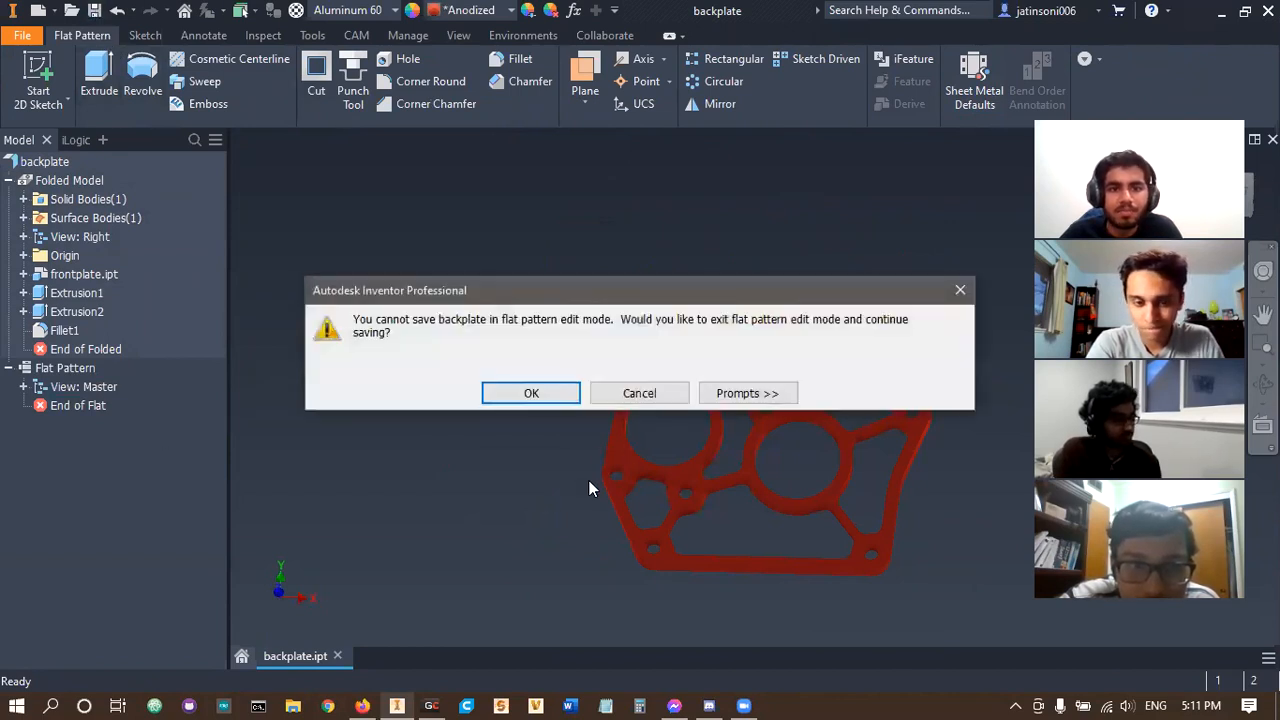
click(555, 394)
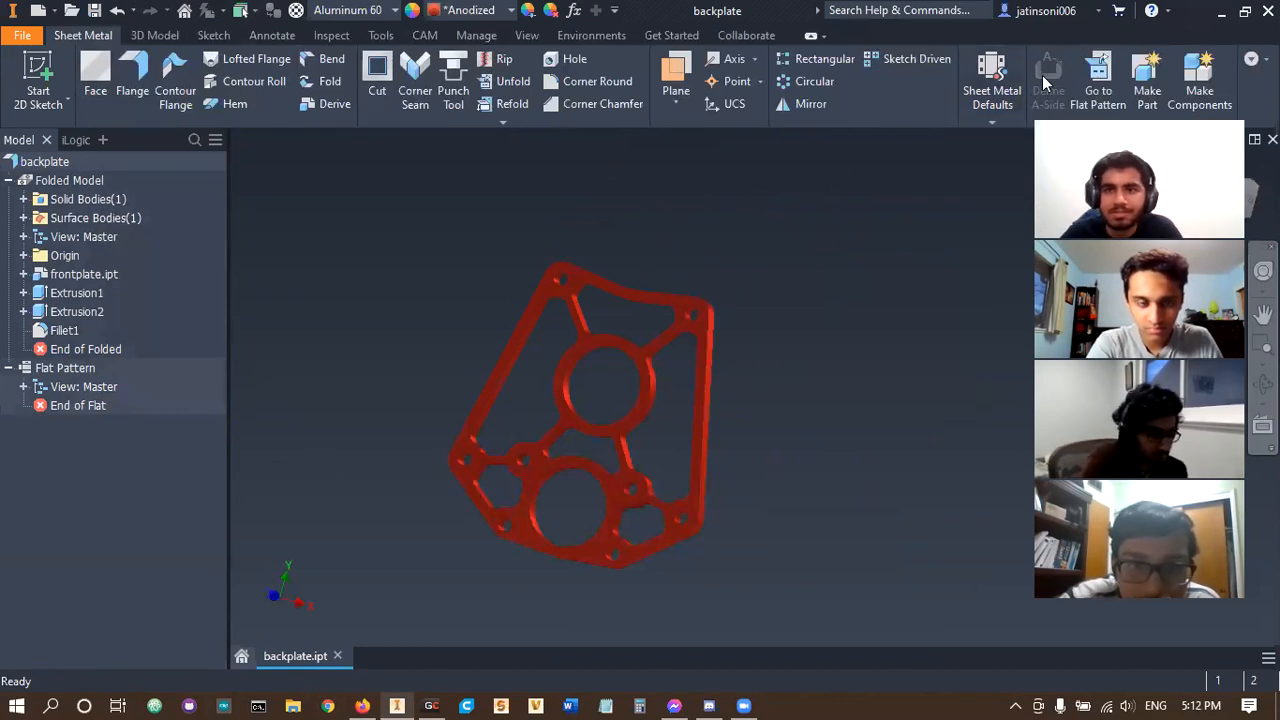
- Return to the backplate's flat pattern, save the part again and close the file
click(1098, 75)
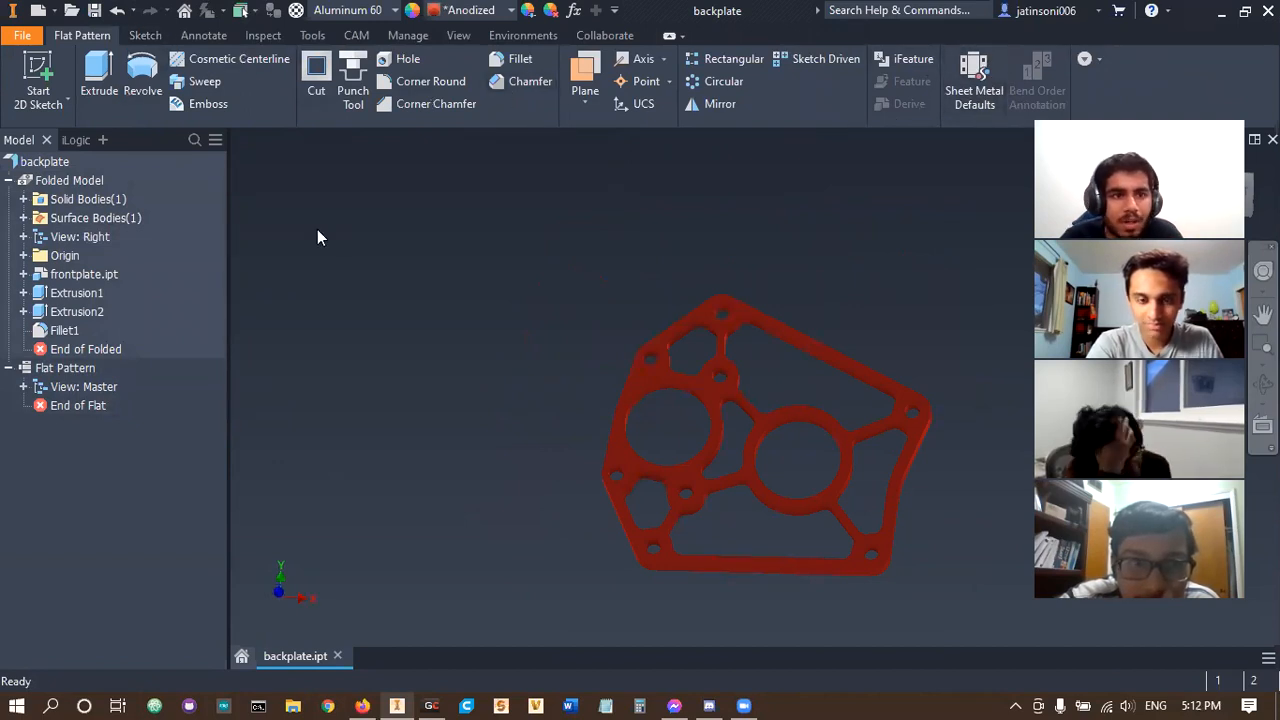
click(94, 10)
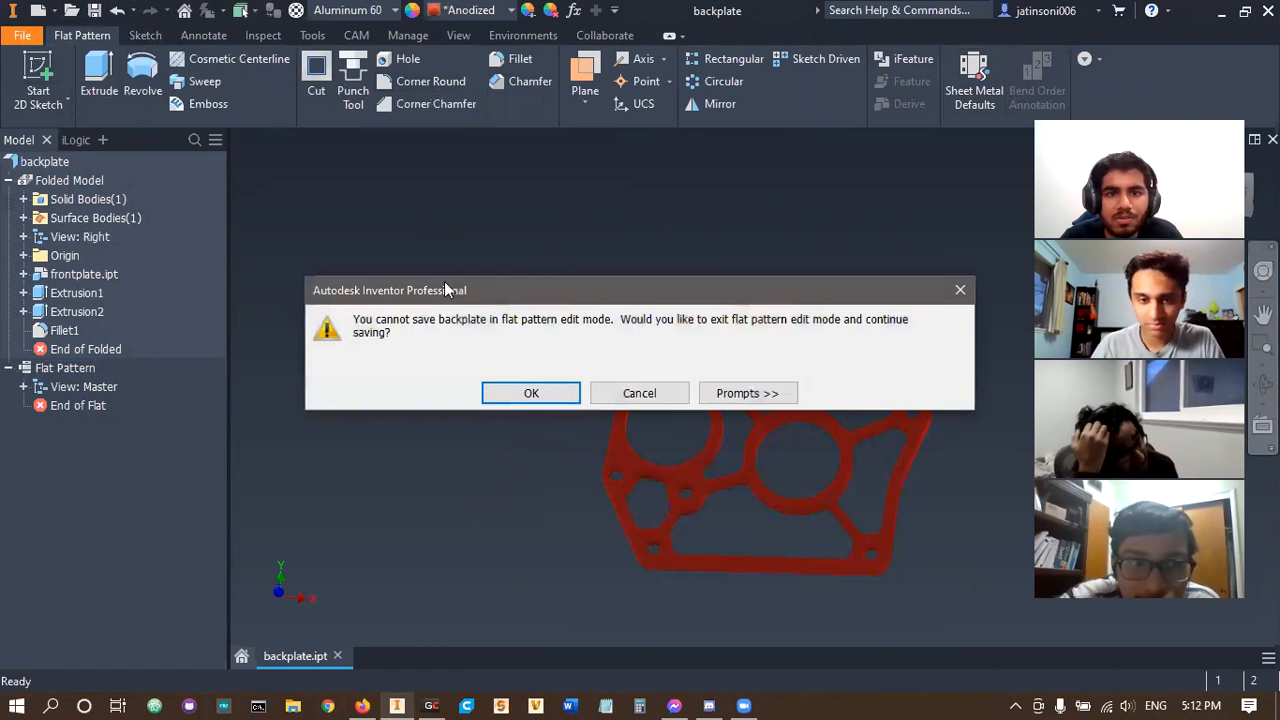
click(531, 393)
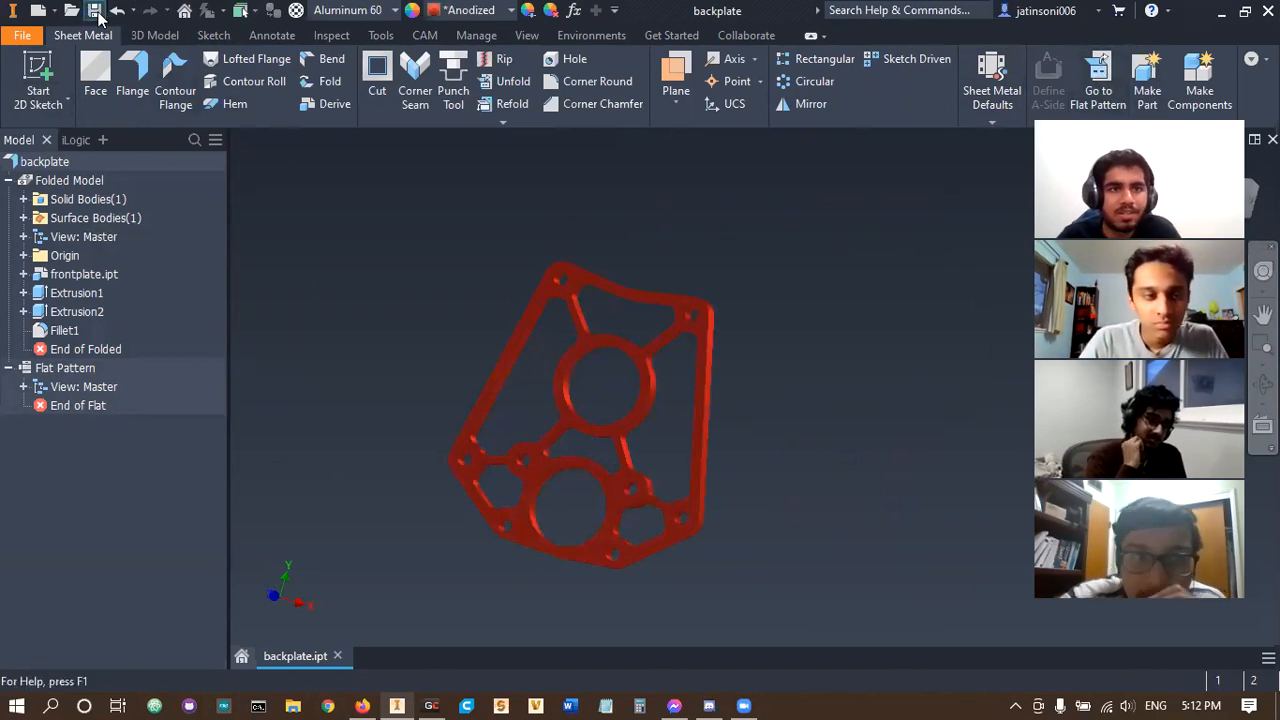
click(338, 655)
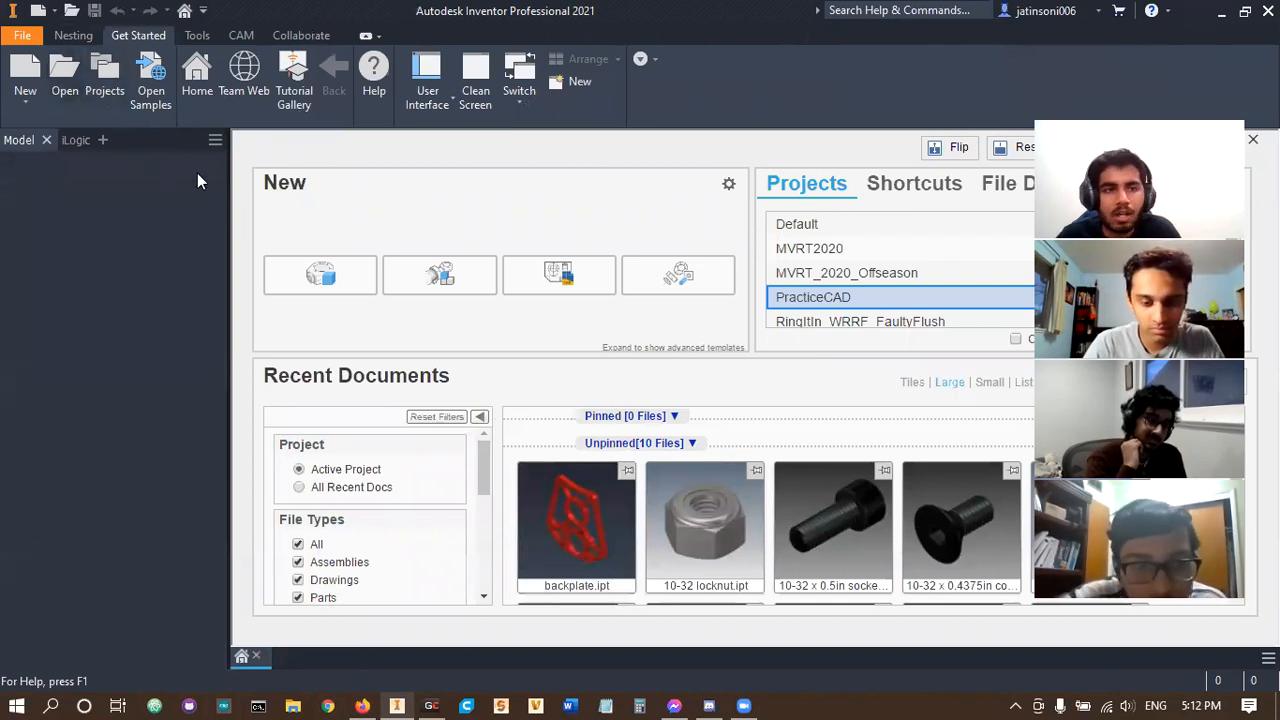
- Open the frontplate part from the GB folder
click(66, 80)
click(625, 187)
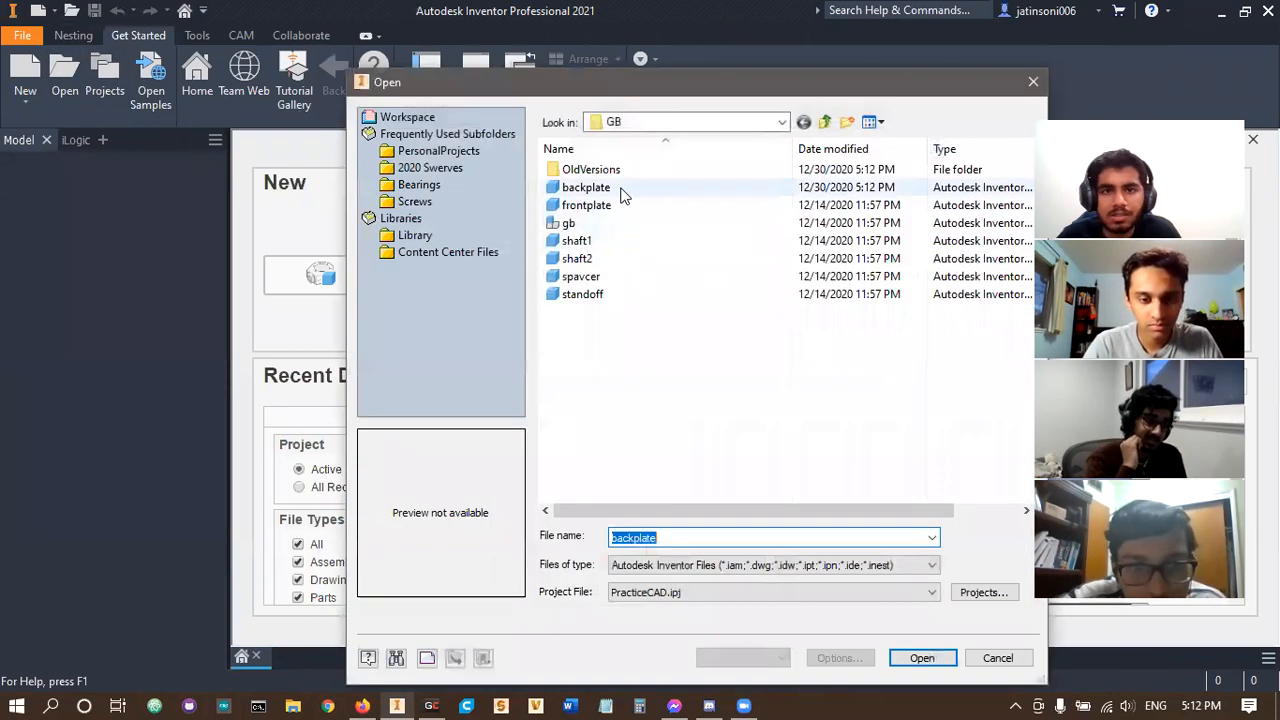
click(614, 205)
click(922, 657)
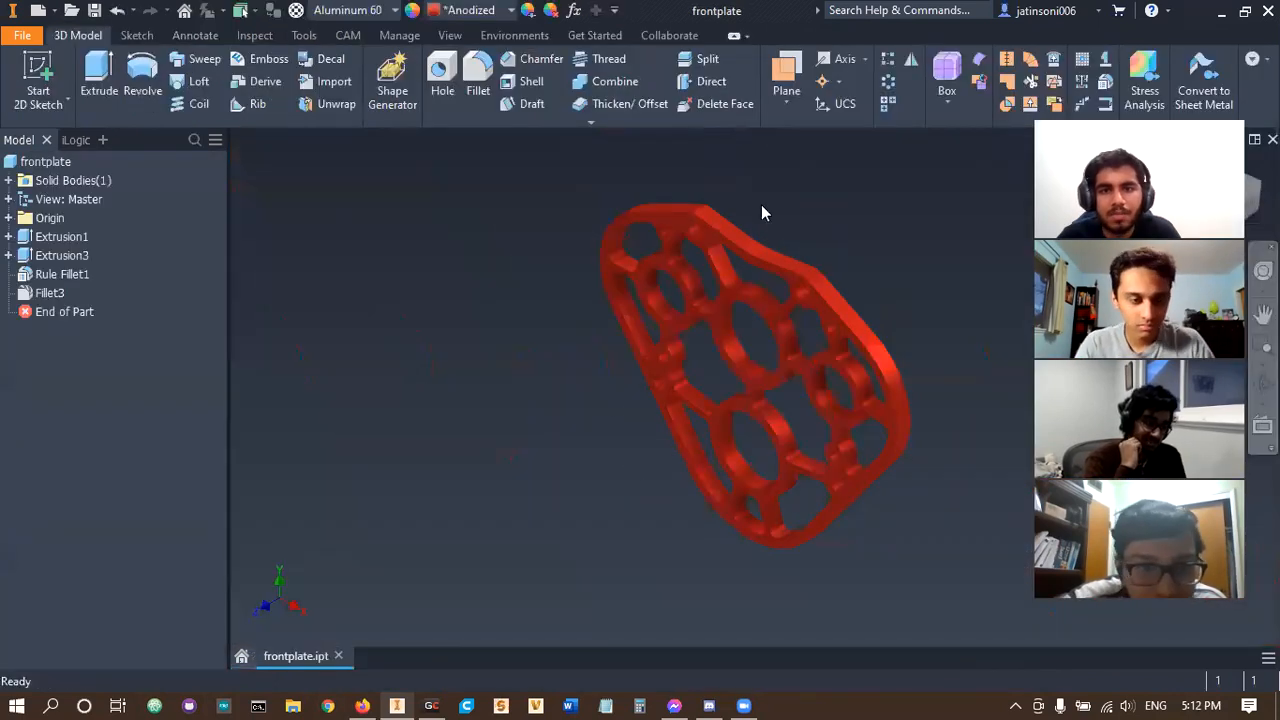
- Try to convert the frontplate to a sheet metal part
scroll(697, 258, up, 5)
scroll(656, 281, down, 6)
click(1182, 92)
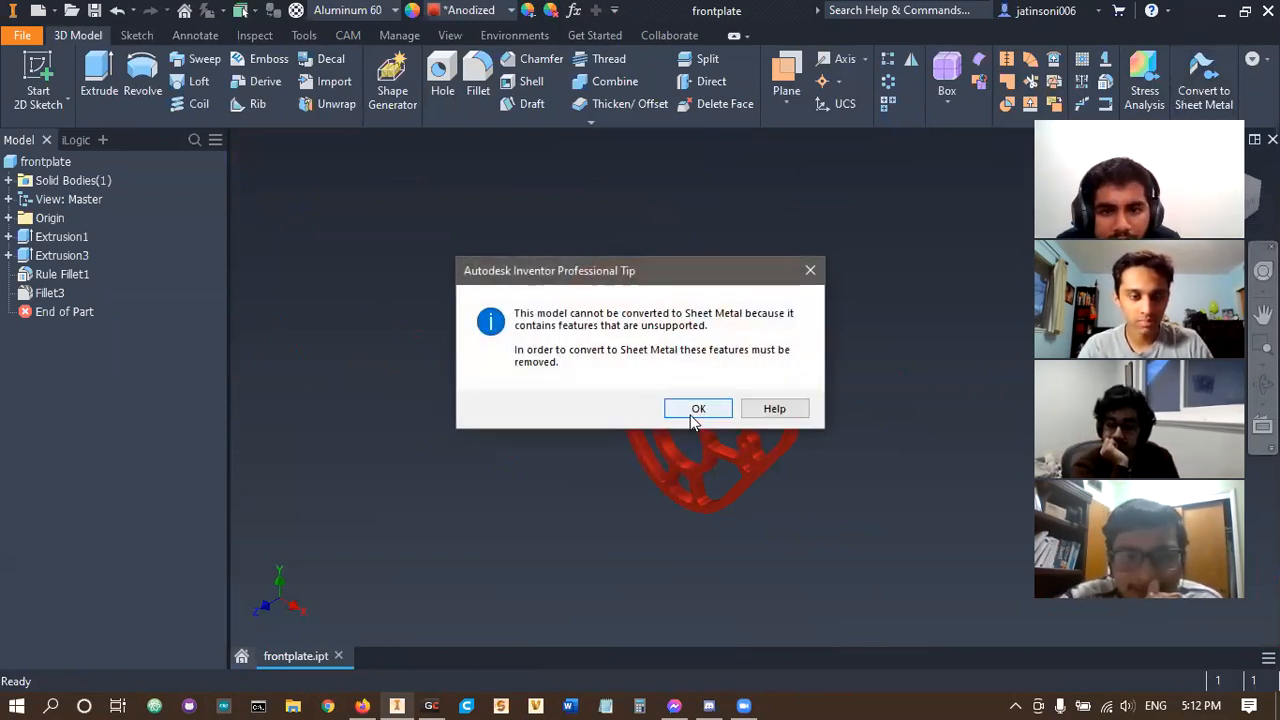
click(692, 414)
- Delete the Rule Fillet1 feature from the frontplate and convert the part to sheet metal
click(60, 275)
right_click(60, 275)
click(100, 300)
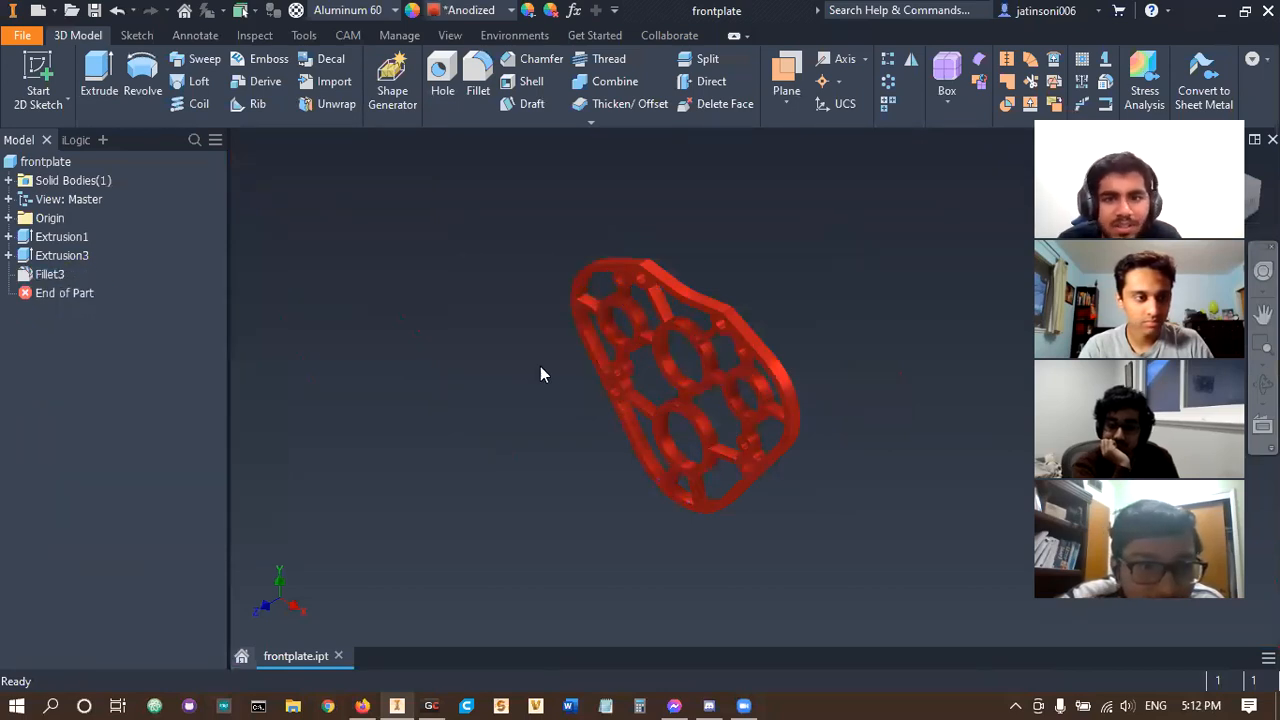
click(1188, 68)
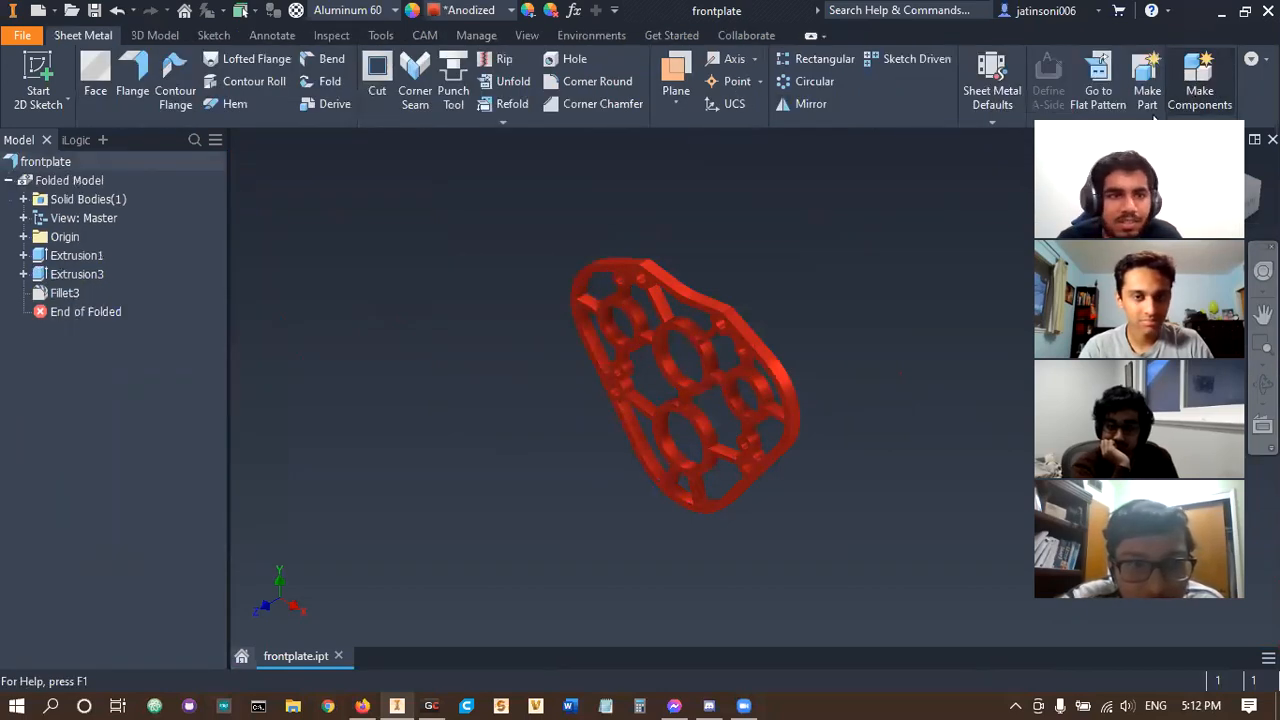
- Set the frontplate's sheet metal thickness to 0.25 in instead of taking it from the rule
click(992, 78)
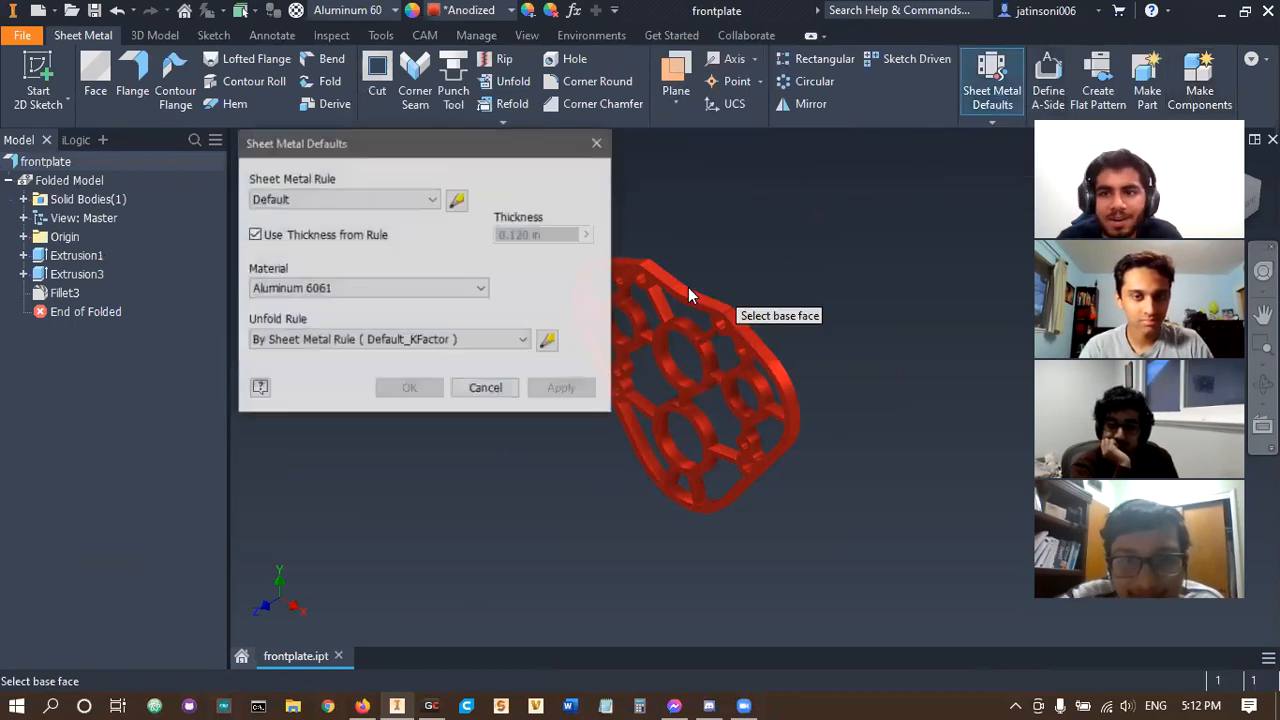
click(258, 236)
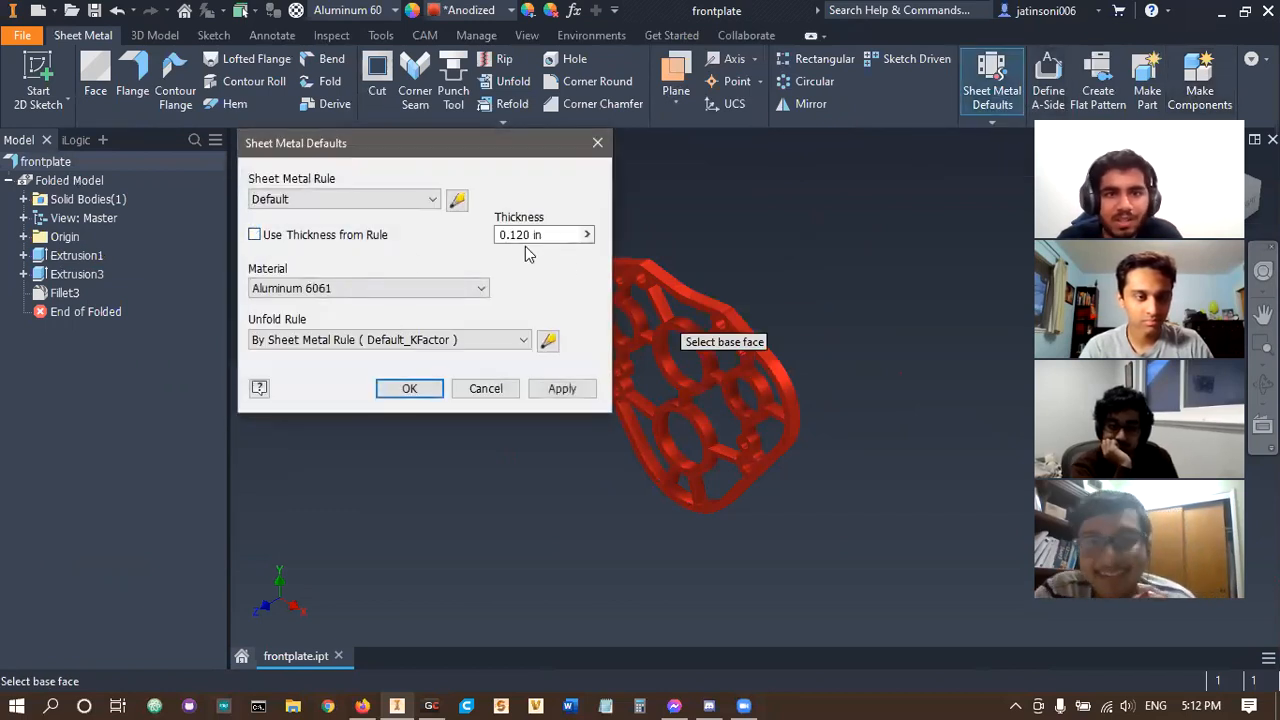
text(.25)
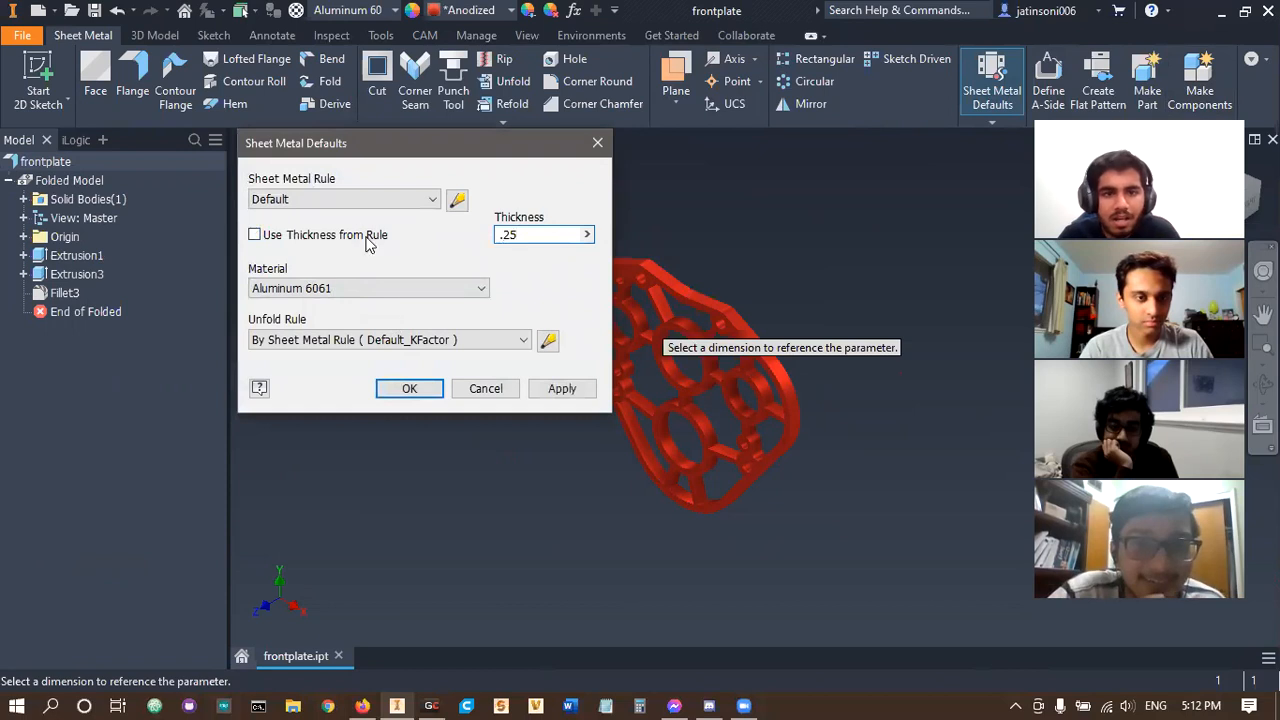
click(410, 389)
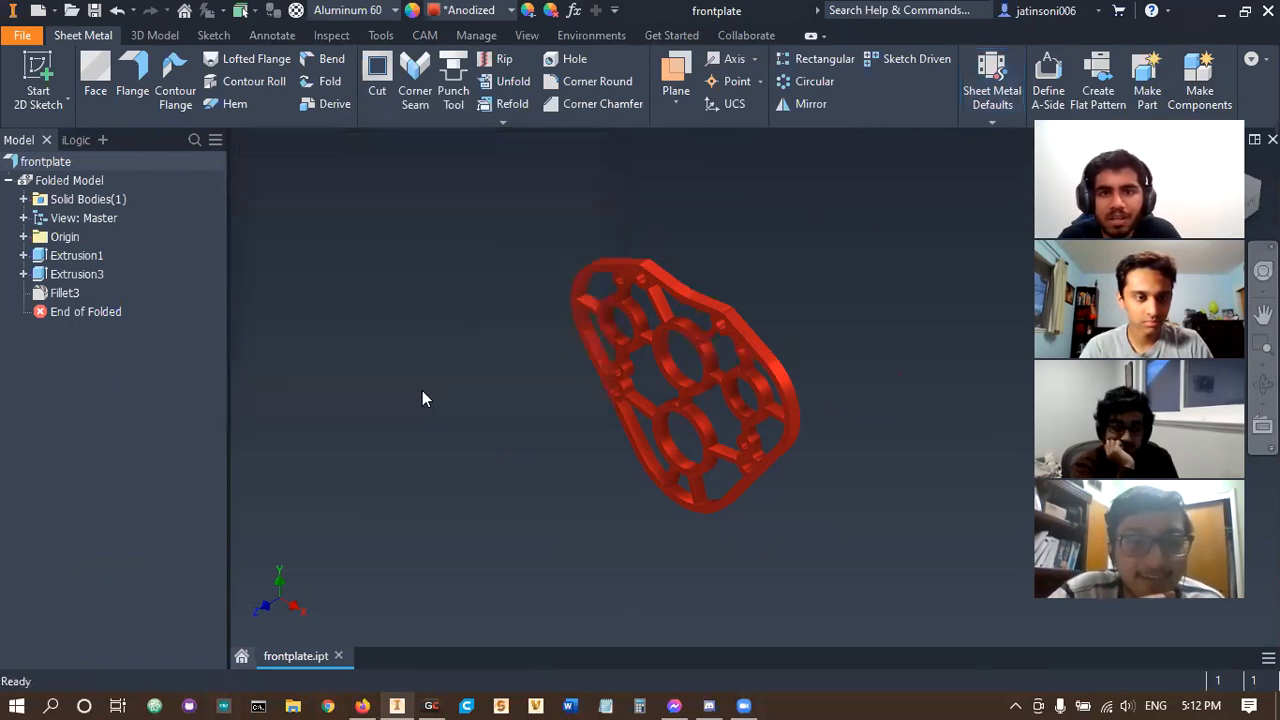
- Create the frontplate's flat pattern, then save the part, leaving flat pattern editing, and close the file
click(1102, 78)
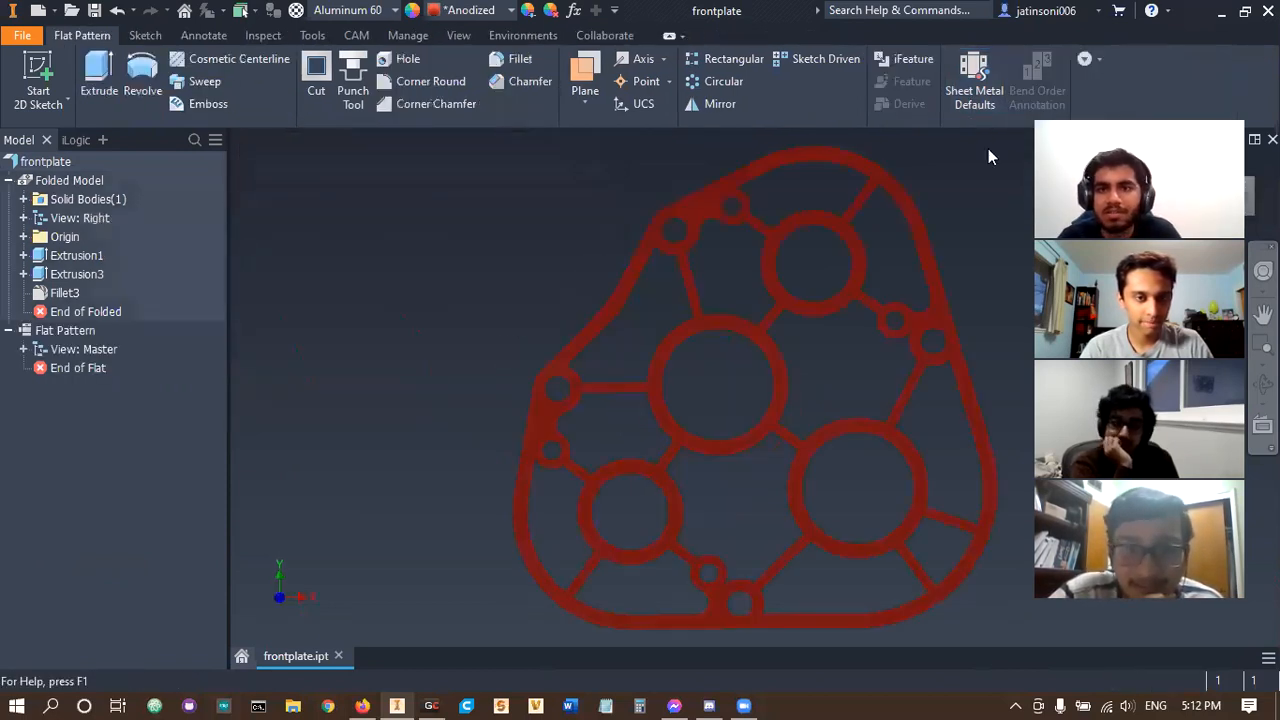
click(94, 10)
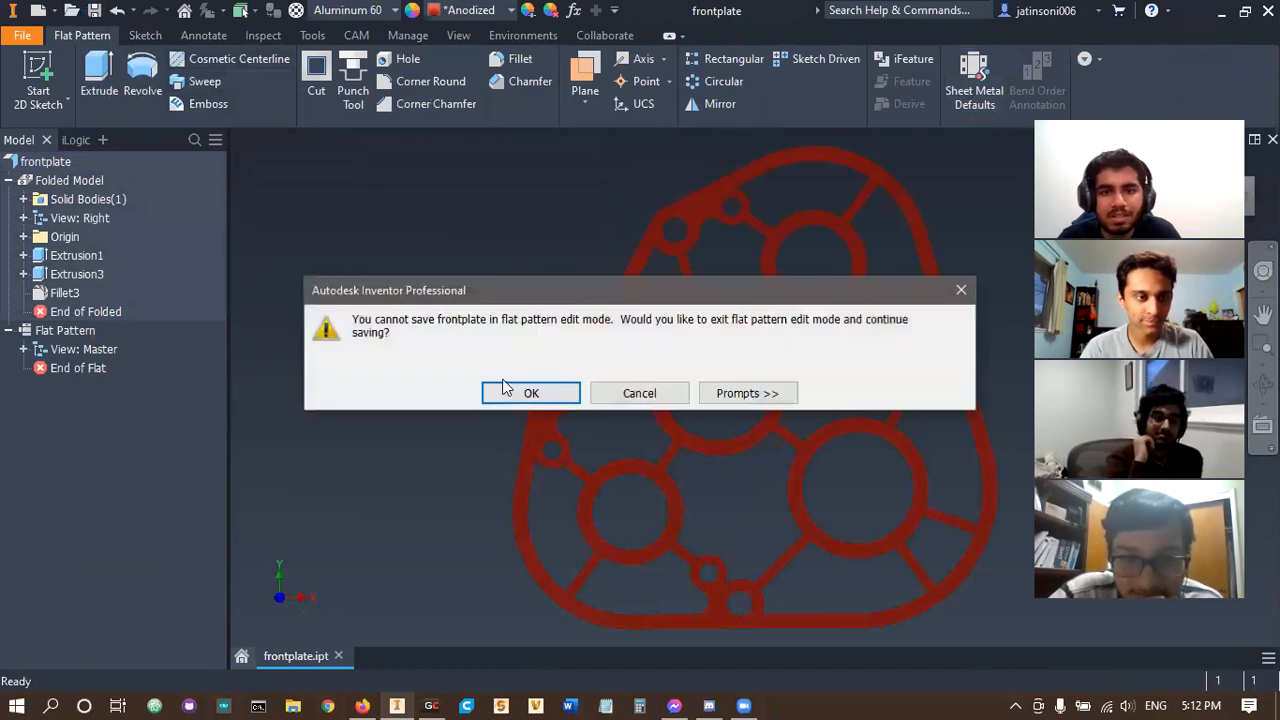
click(558, 388)
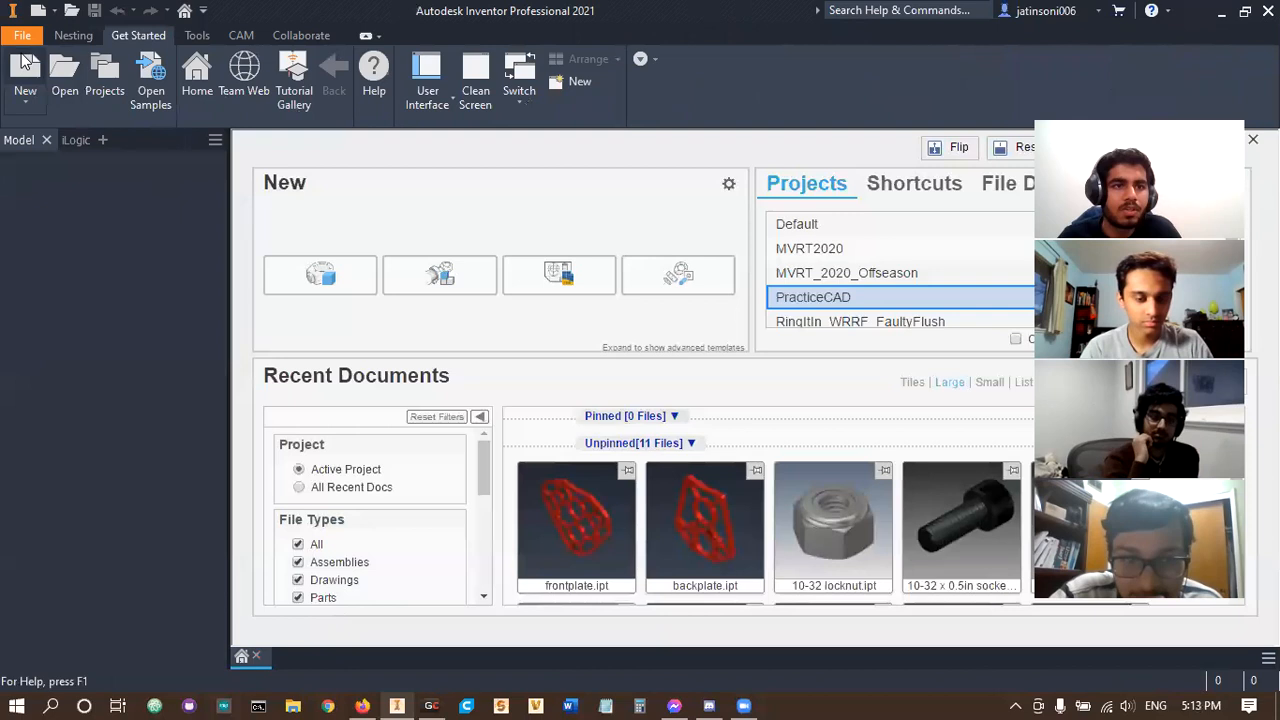
- Create a new nesting file from the en-US Standard.inest template
click(22, 74)
click(95, 118)
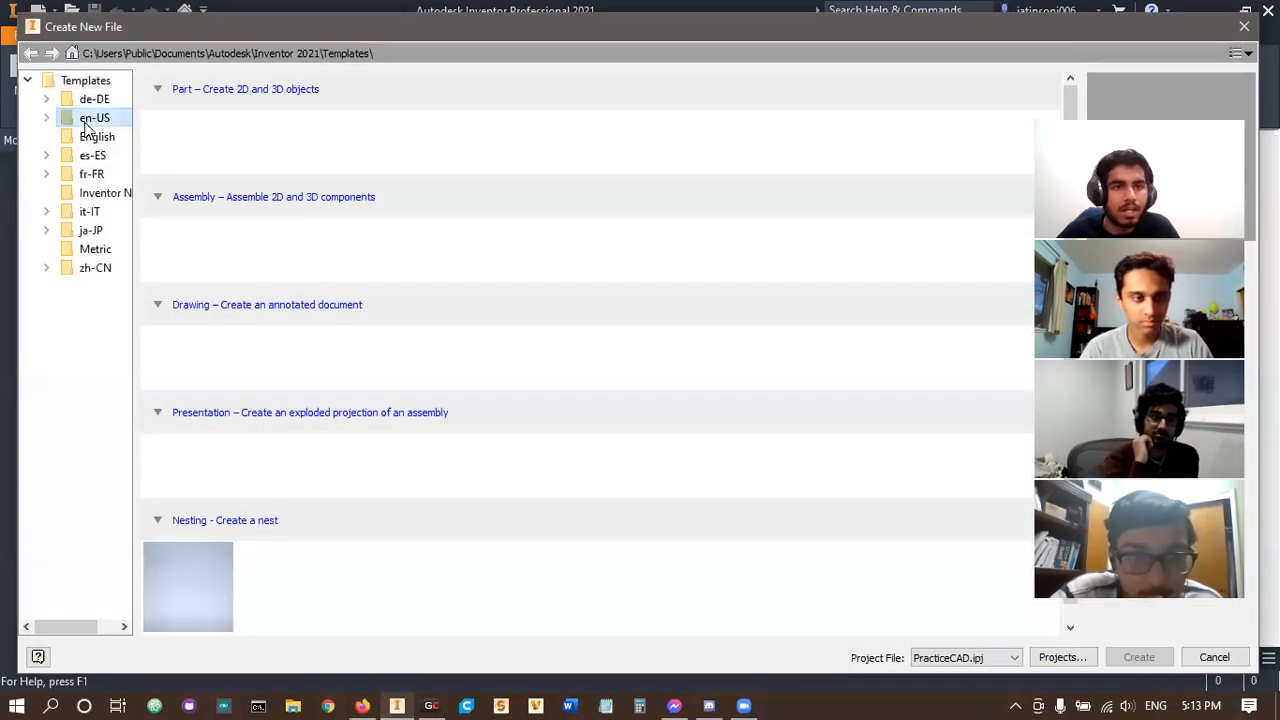
scroll(477, 290, down, 3)
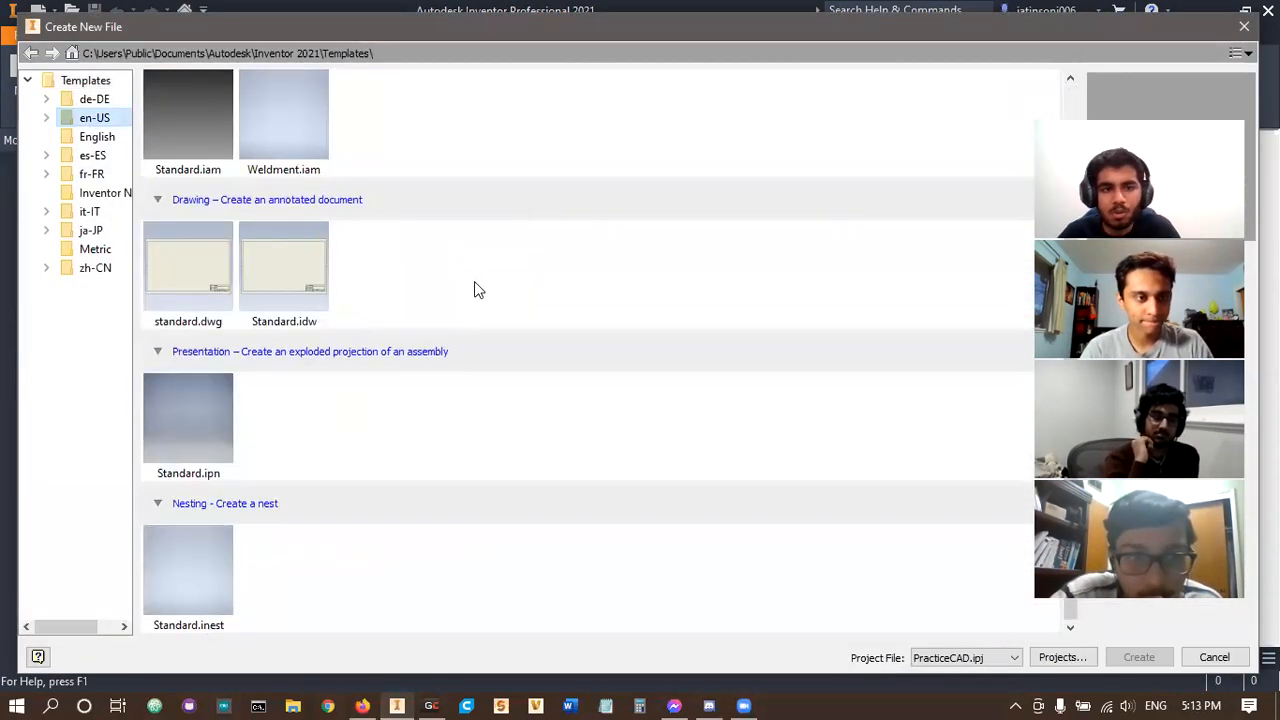
click(189, 588)
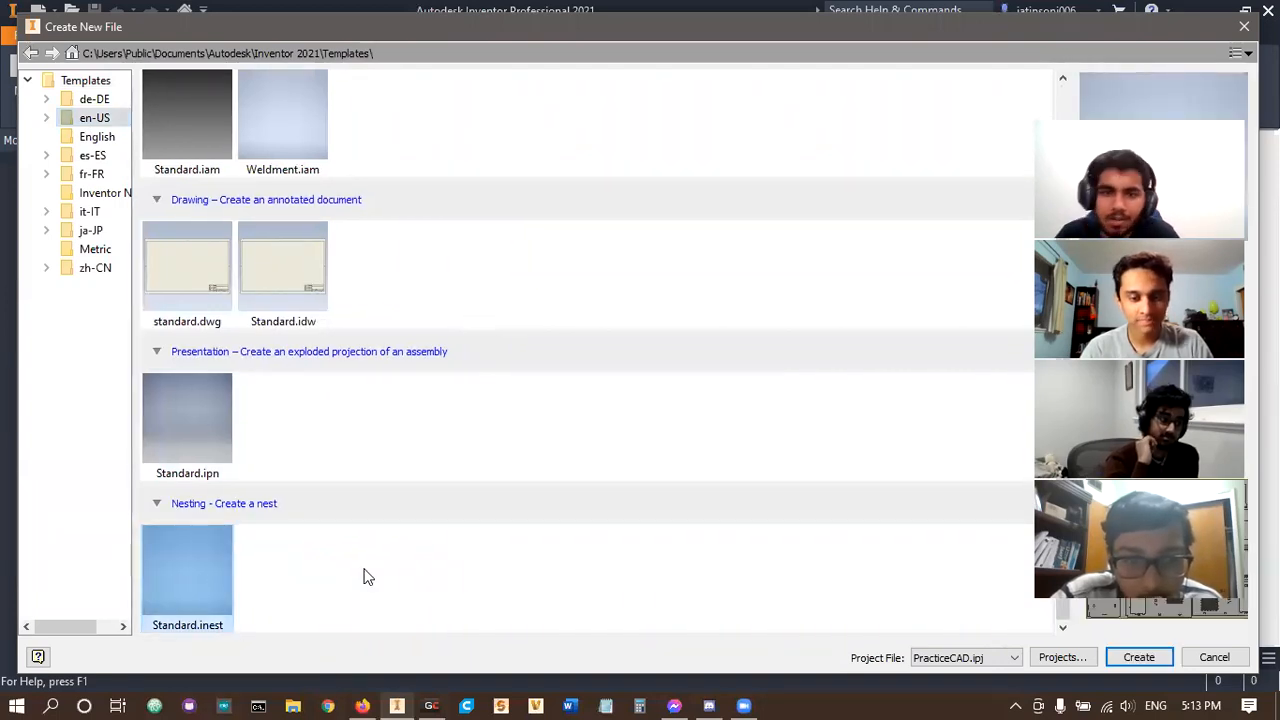
click(1139, 657)
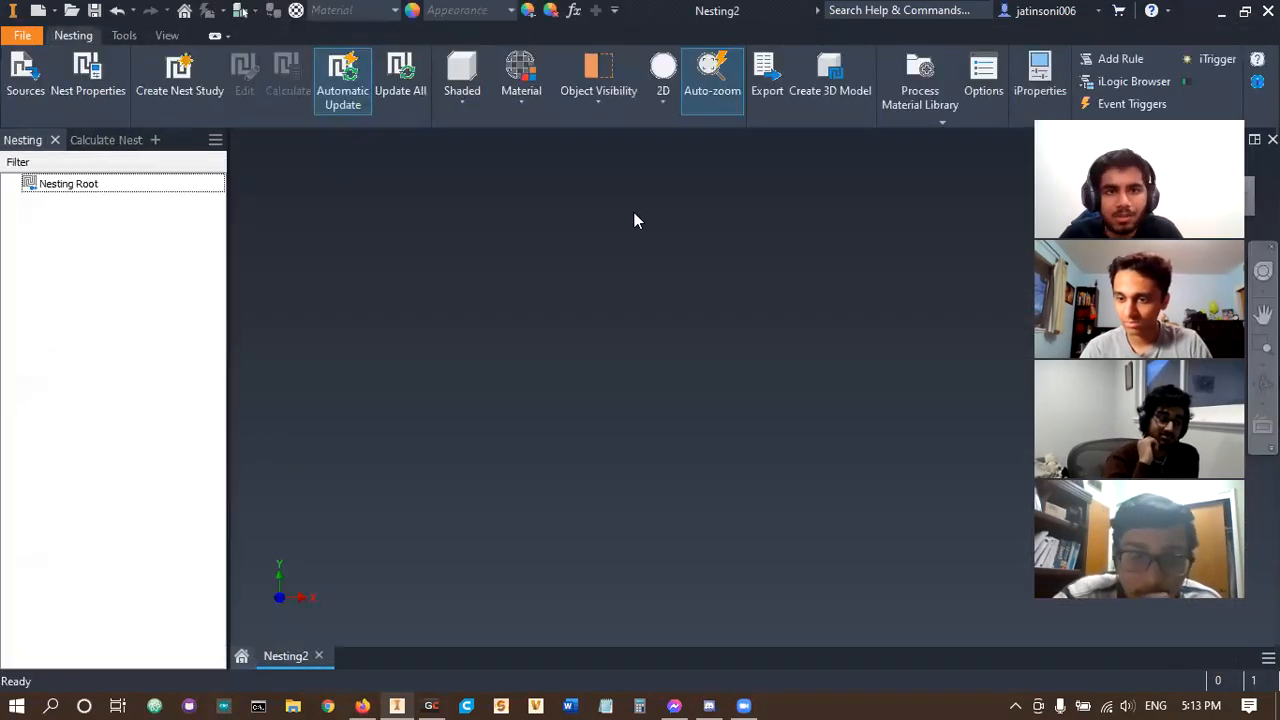
- Add GBX-201-101 and GBX-201-102 as nest source files and automatically create the missing Aluminum 6061 - 0.25in material and packaging
click(24, 76)
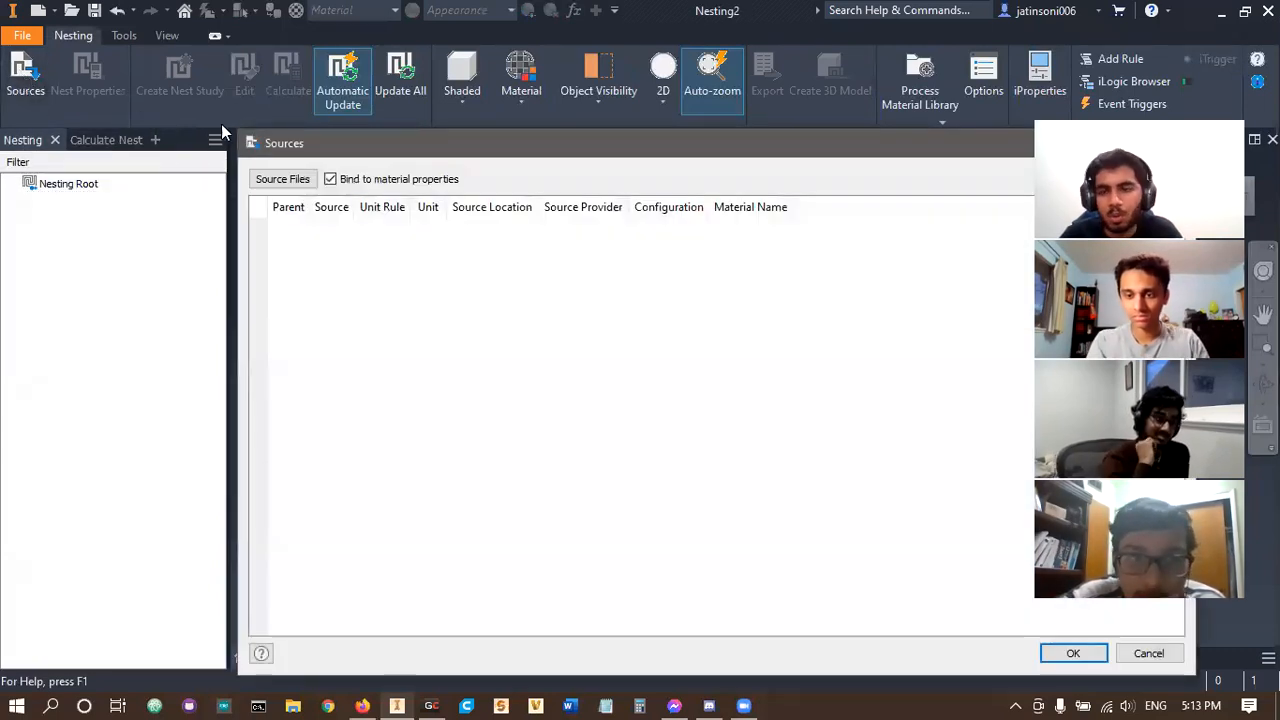
click(283, 179)
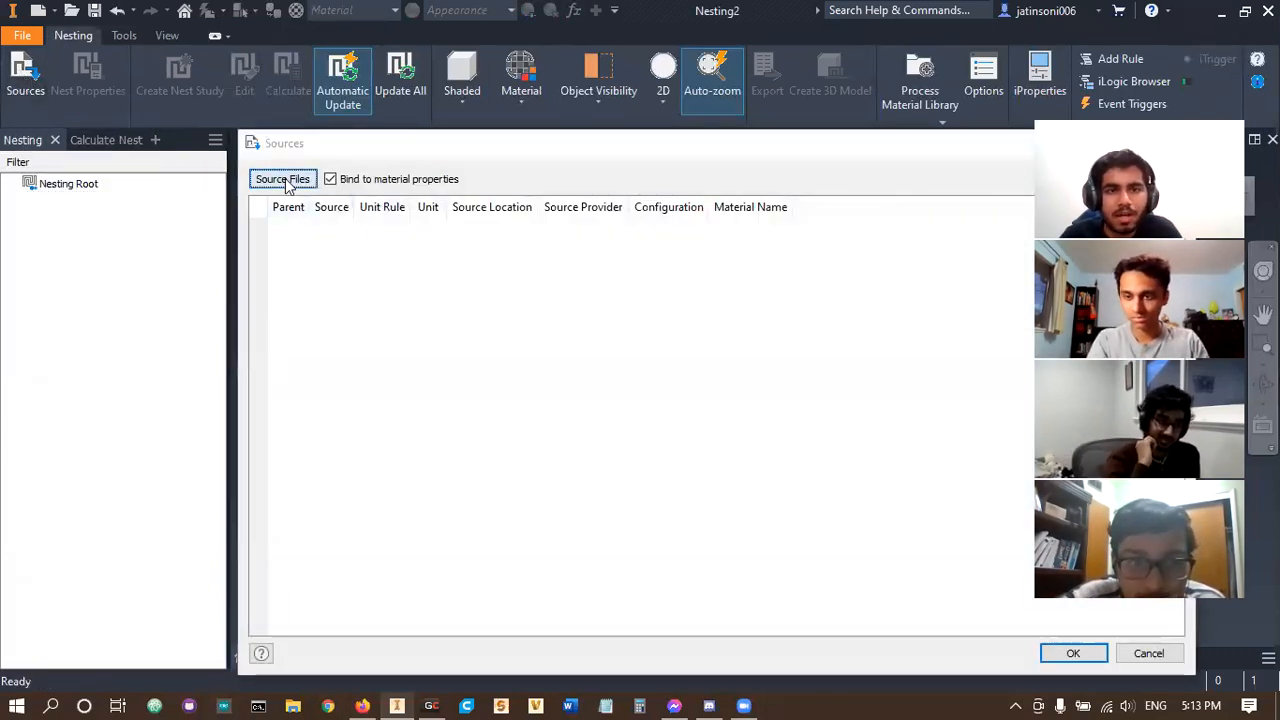
click(497, 284)
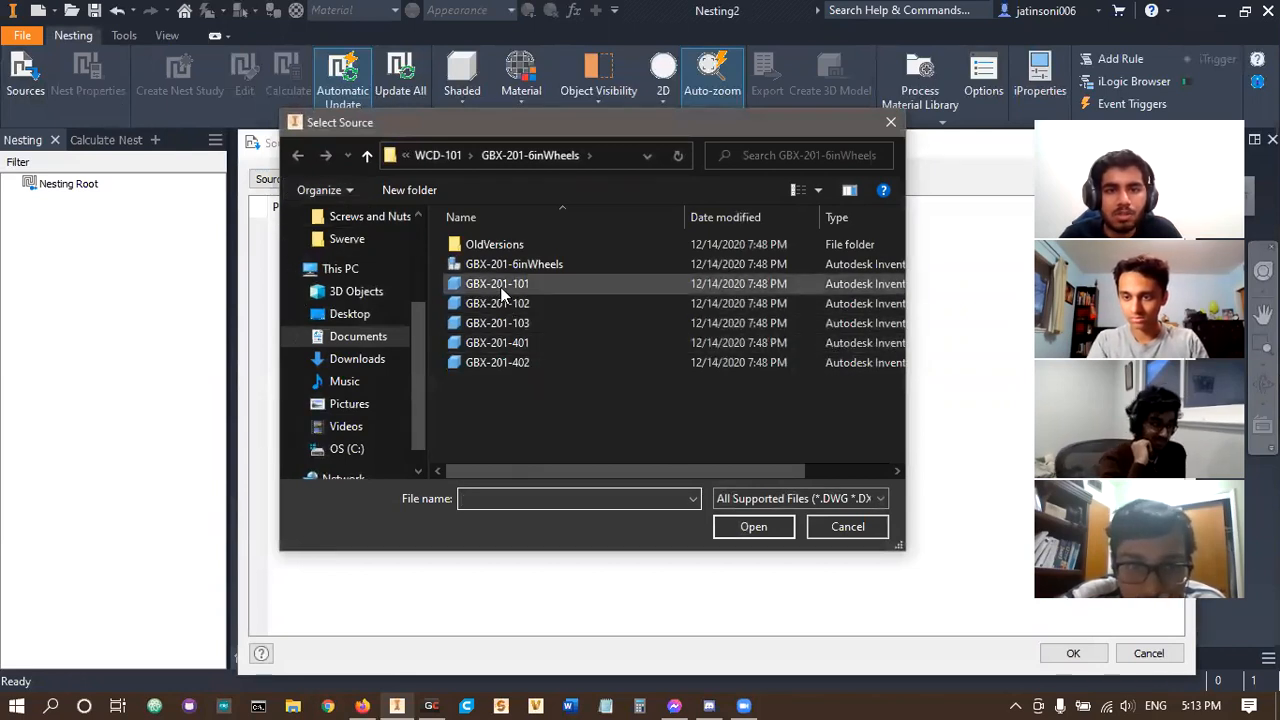
ctrl+click(514, 306)
click(752, 527)
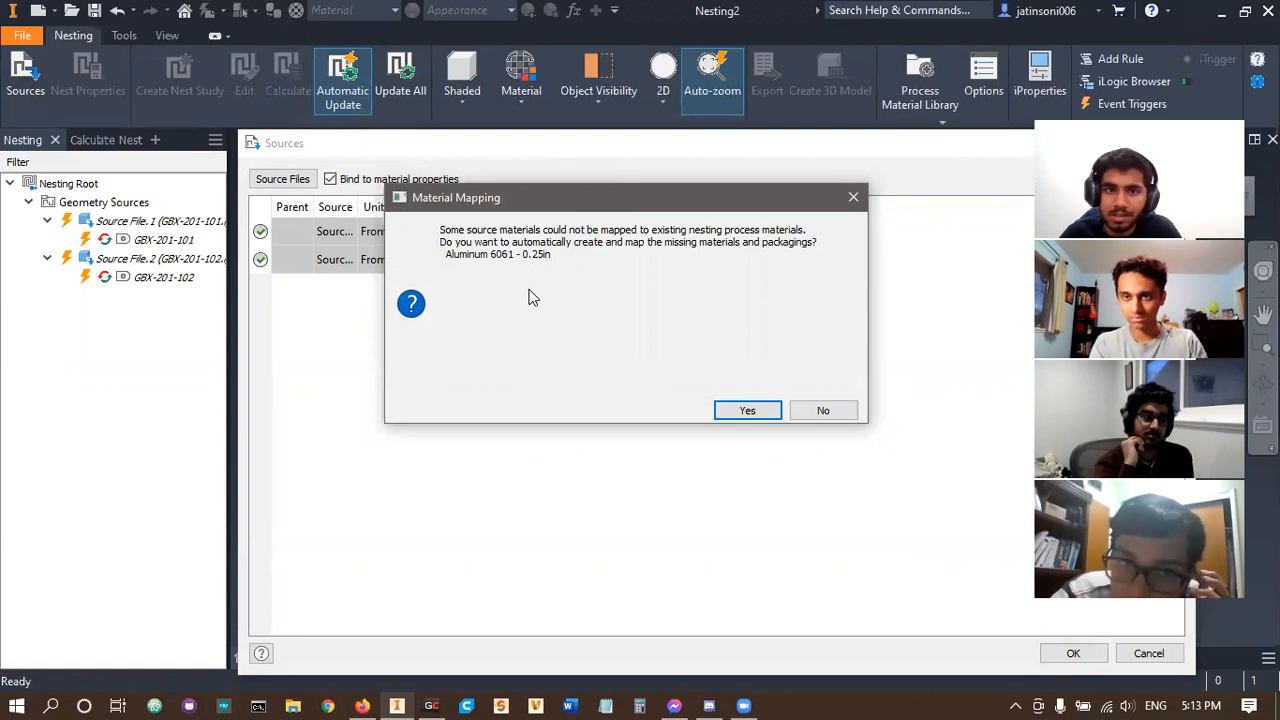
click(741, 414)
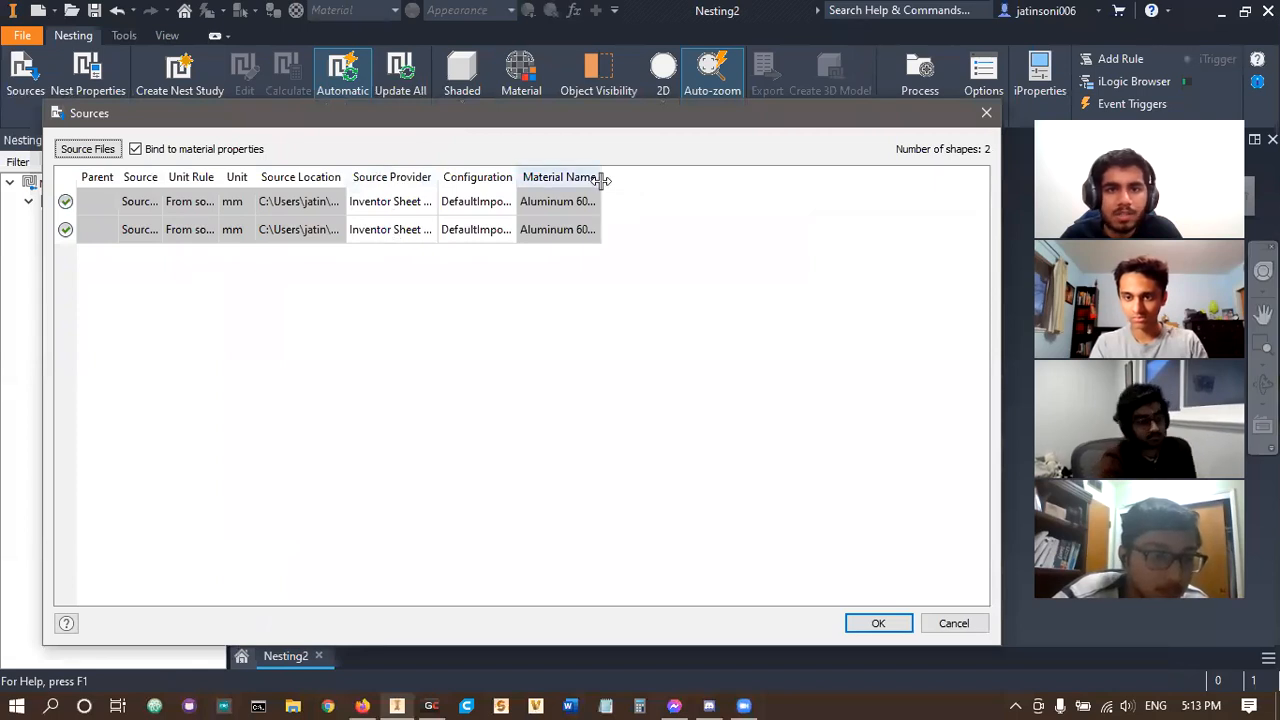
- Widen the Material Name and Unit Rule columns of the sources table and accept the sources
drag(600, 177, 719, 180)
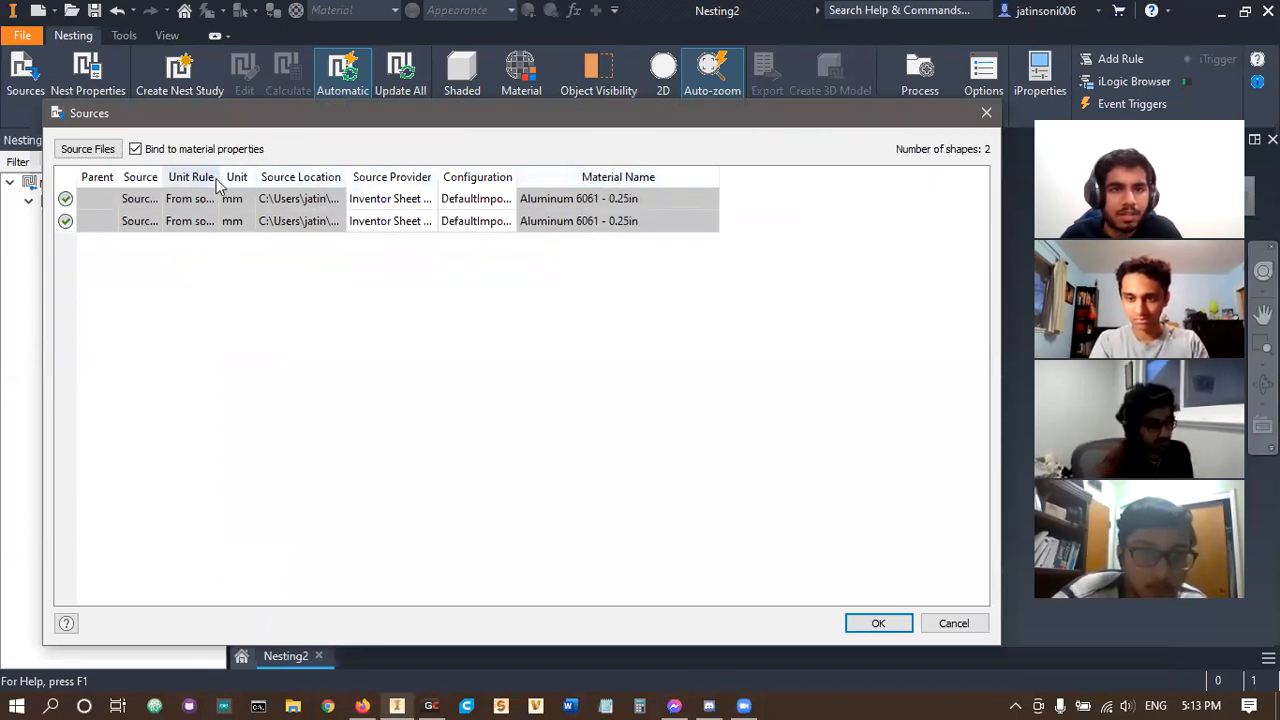
drag(219, 178, 345, 180)
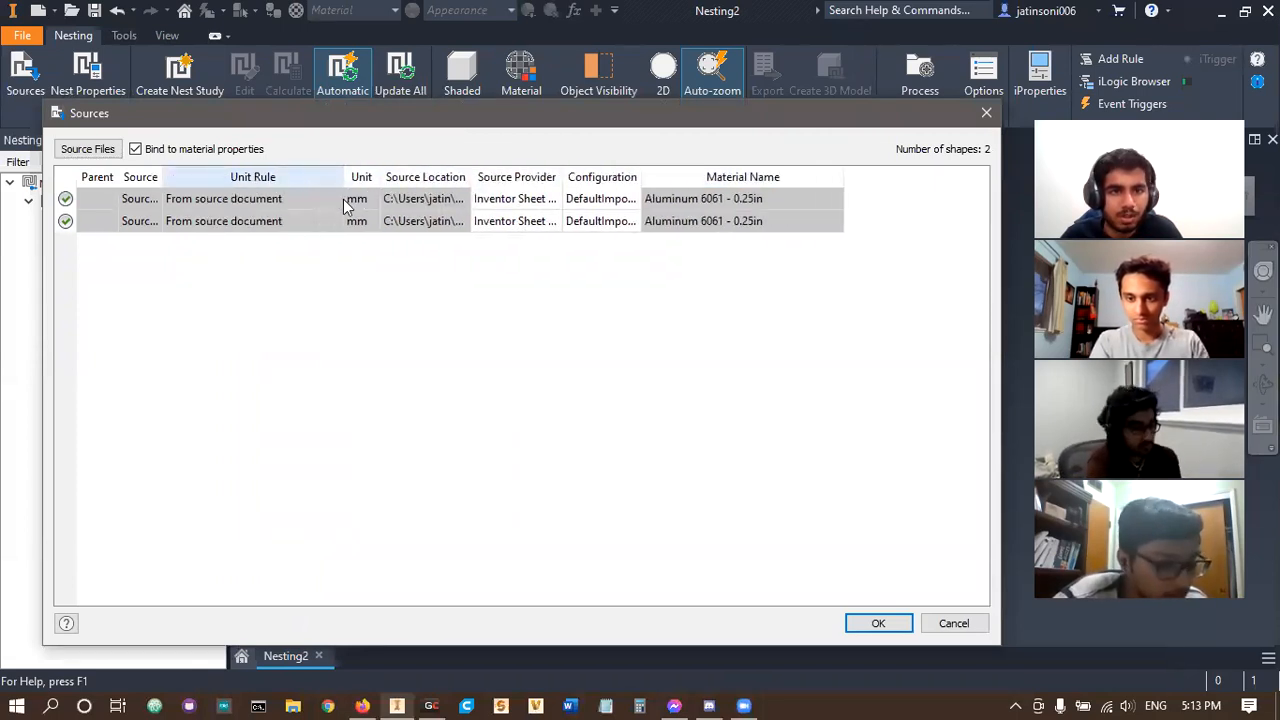
click(878, 624)
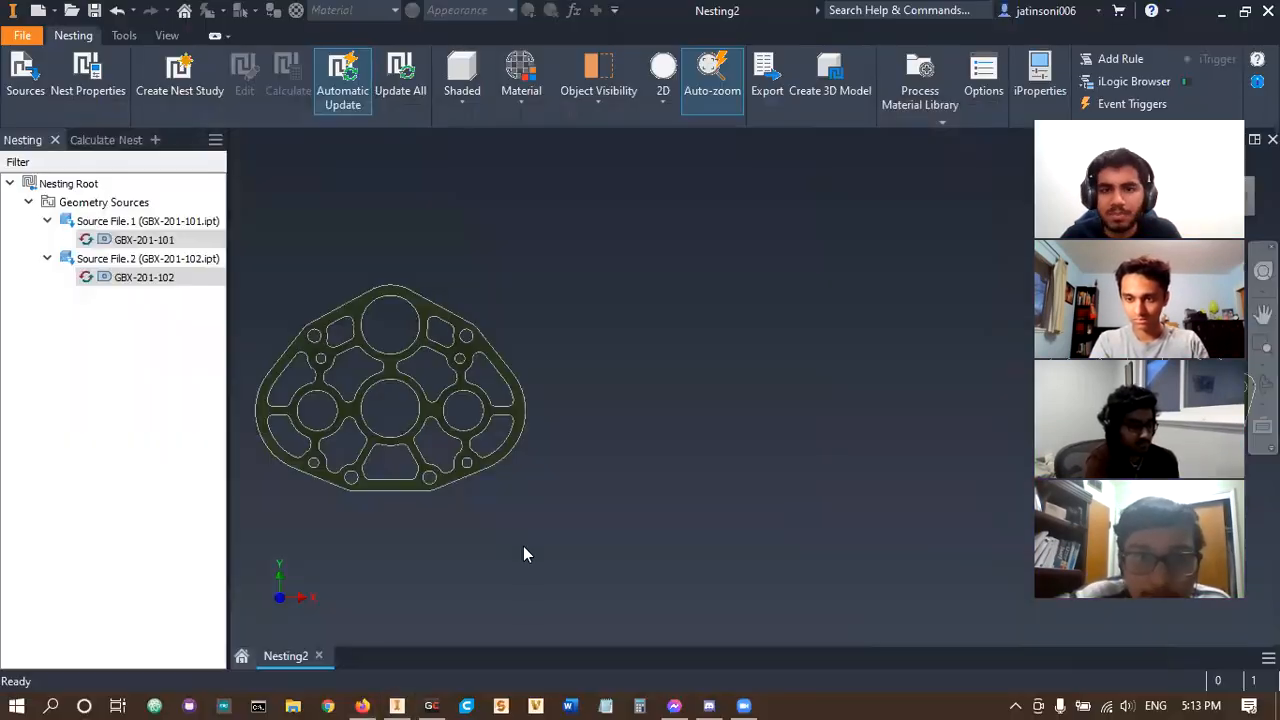
- Examine the two imported gearbox plate shapes in the nest view from different angles and distances
middle_drag(640, 456, 606, 446)
scroll(669, 420, down, 3)
scroll(669, 420, up, 2)
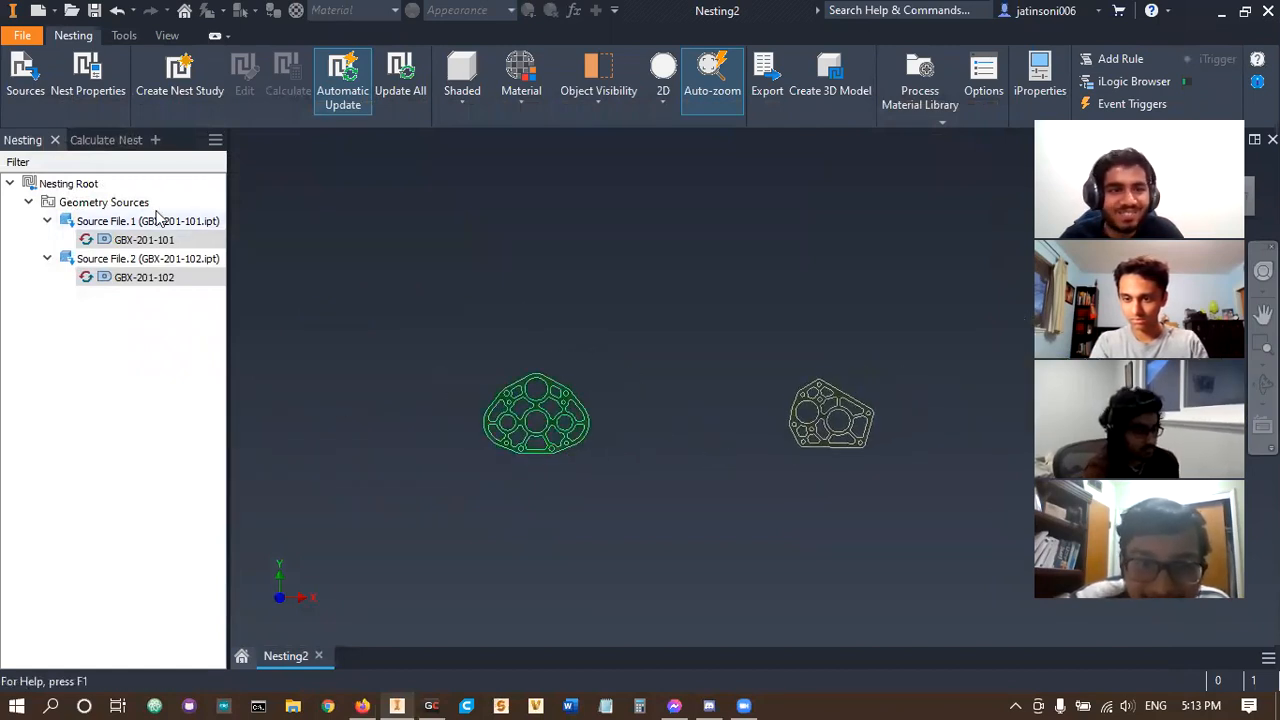
scroll(574, 446, down, 6)
scroll(592, 486, up, 2)
middle_drag(657, 479, 761, 460)
scroll(640, 496, up, 4)
shift+middle_drag(569, 543, 549, 462)
scroll(547, 462, down, 5)
scroll(712, 467, up, 6)
middle_drag(712, 467, 480, 508)
mouse_move(480, 508)
shift+middle_down()
mouse_move(500, 525)
mouse_move(472, 484)
shift+middle_up()
scroll(446, 514, down, 5)
scroll(472, 484, up, 4)
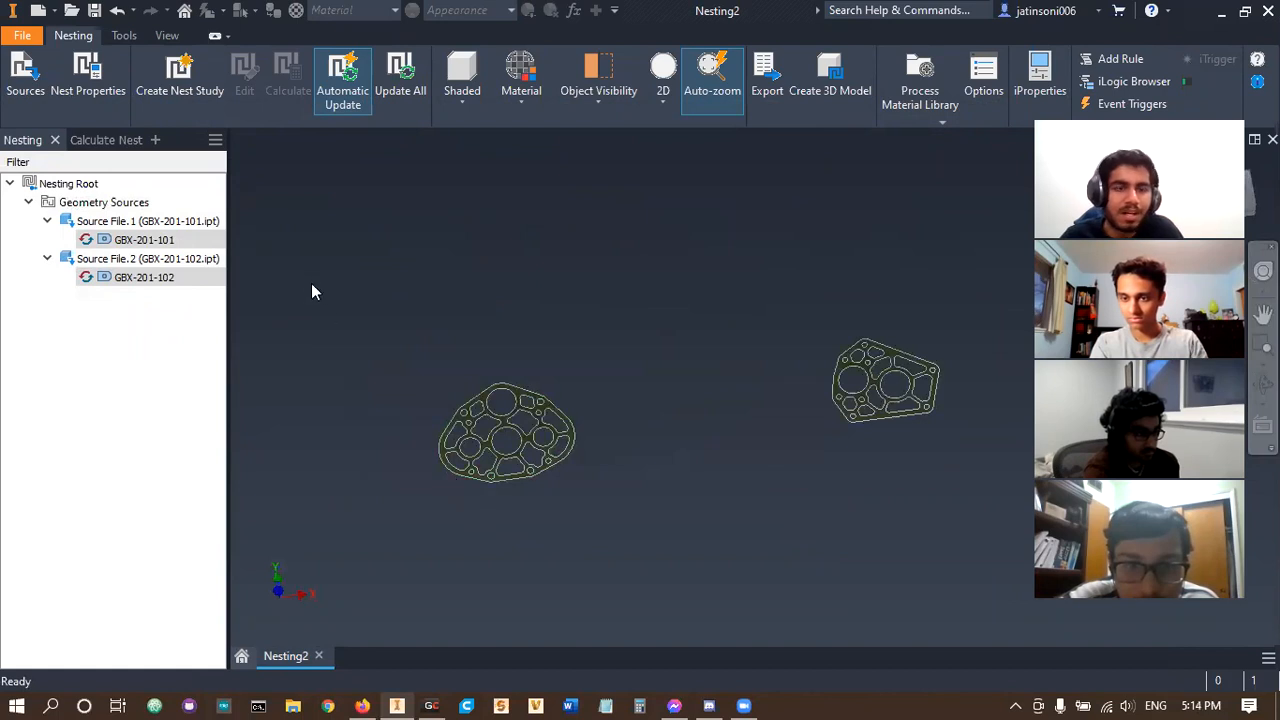
- Start a nest study with both GBX-201 shapes included and widen the dialog to check the shape list
click(180, 75)
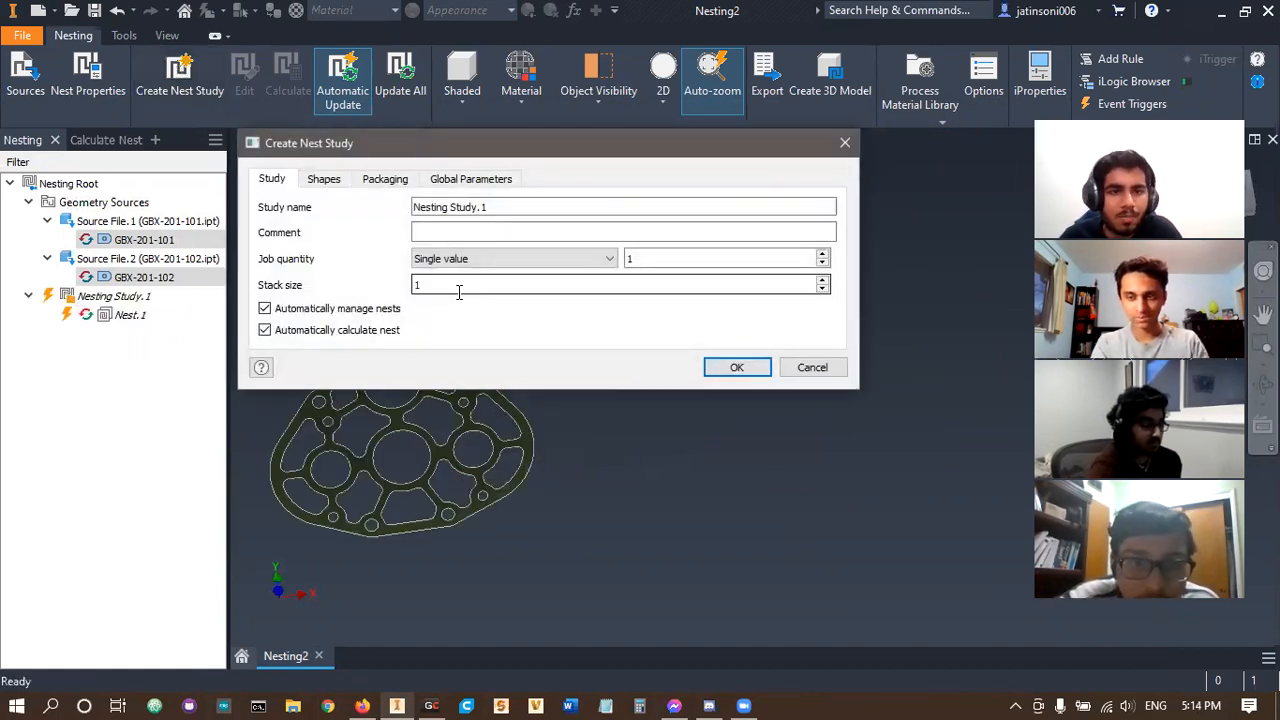
click(324, 179)
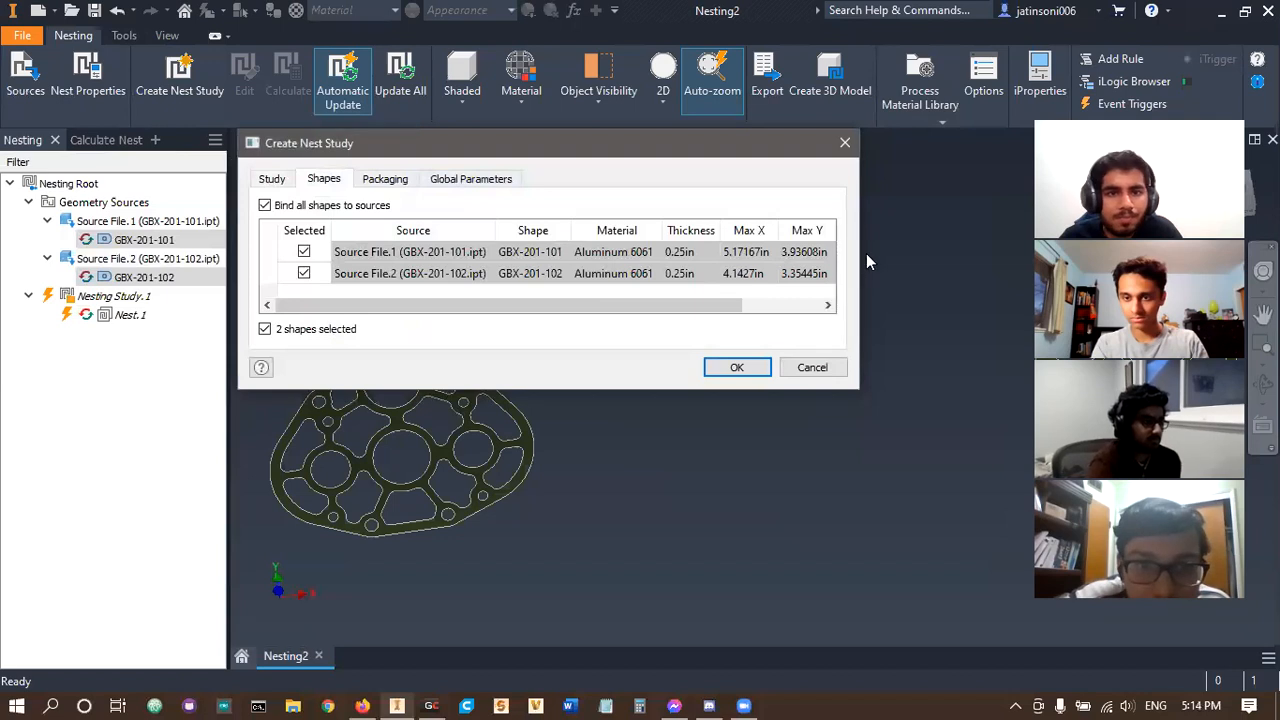
drag(932, 305, 984, 305)
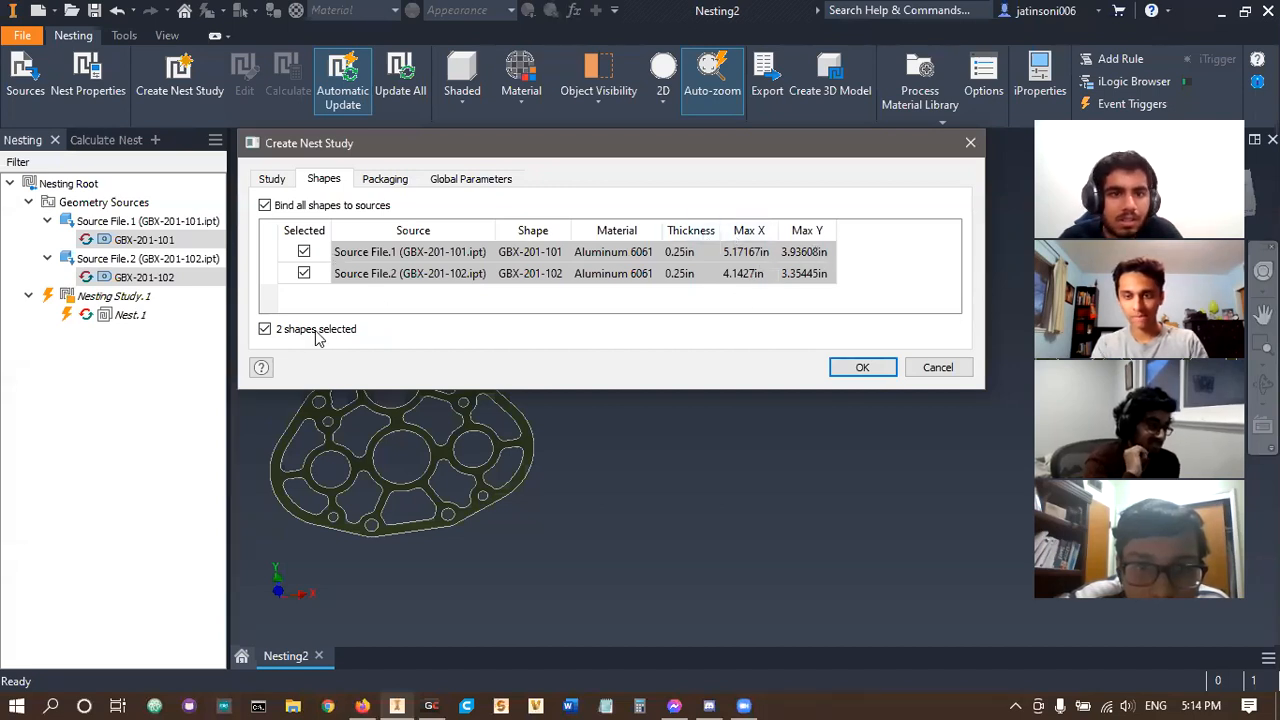
- Examine the study's packaging settings, including sheet material, length, width and inventory quantity
click(380, 179)
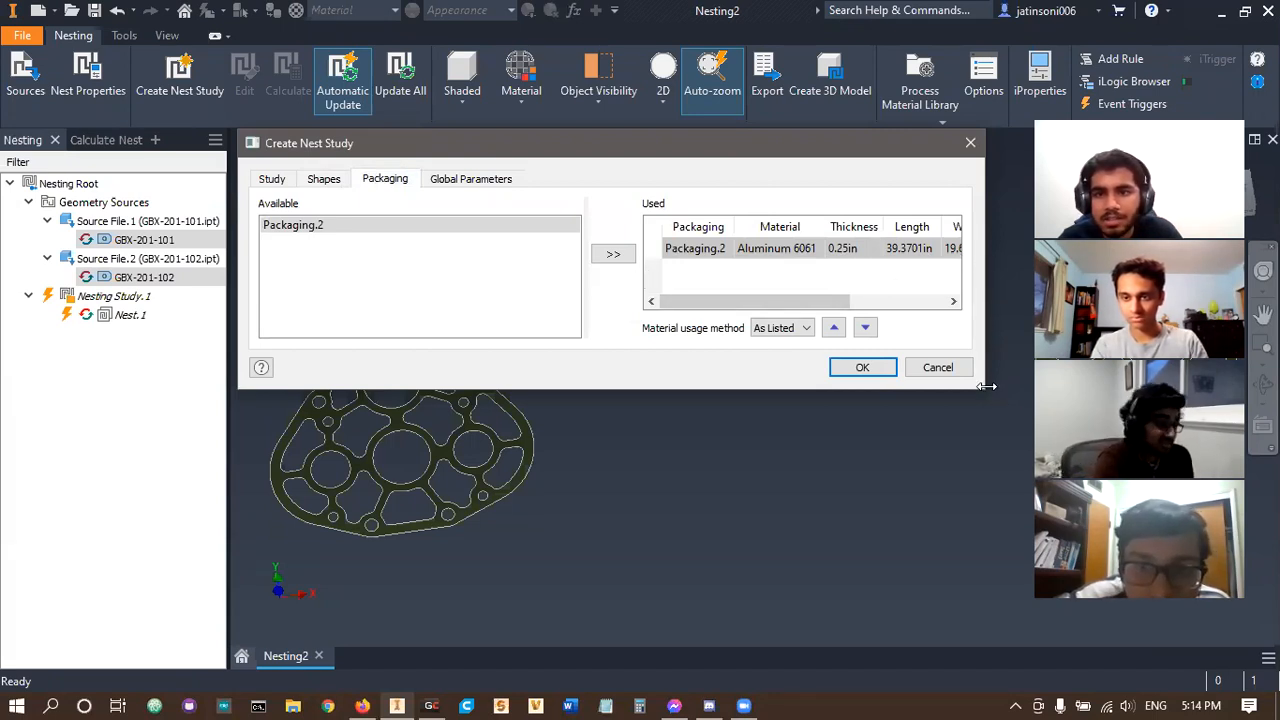
drag(986, 386, 1036, 386)
click(388, 228)
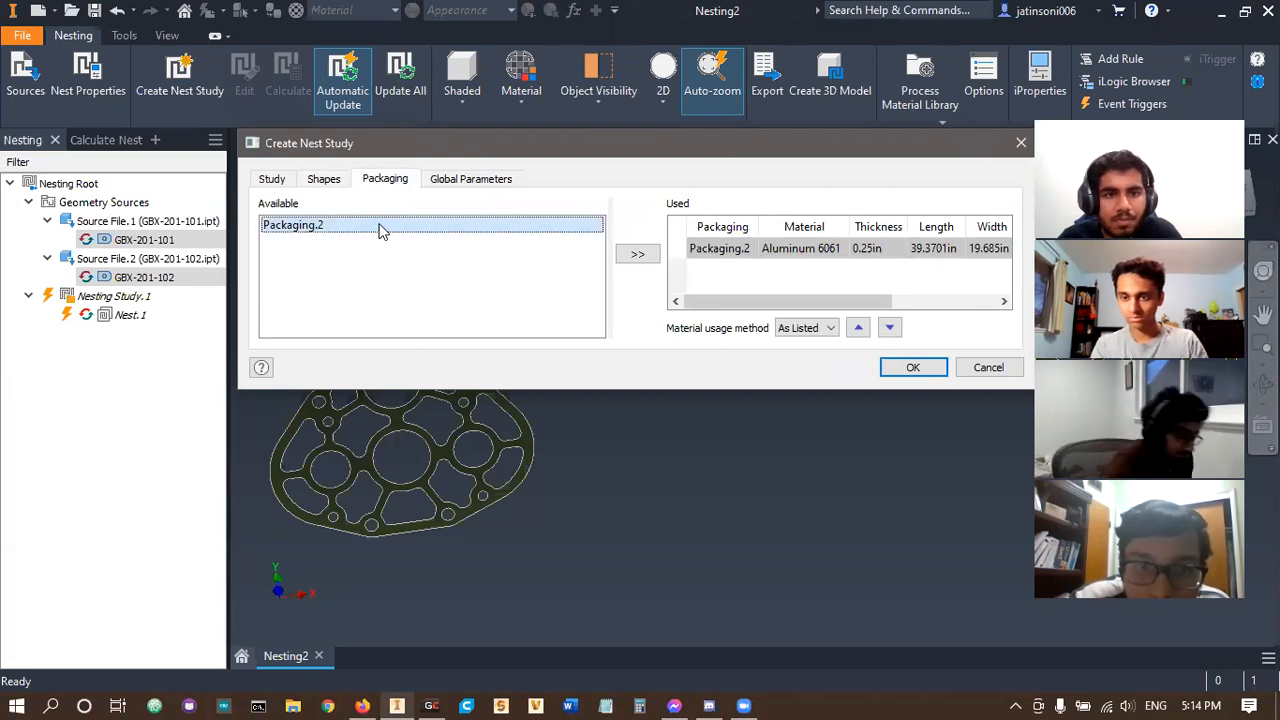
drag(617, 143, 380, 190)
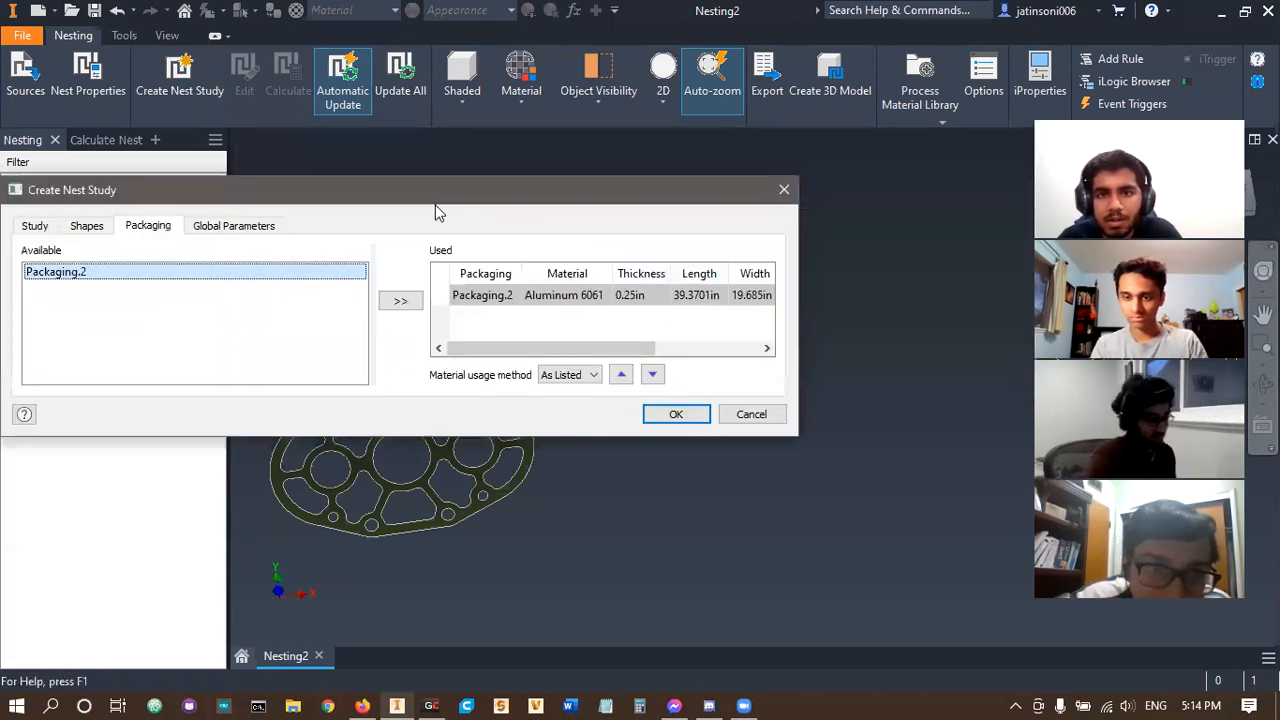
drag(797, 297, 918, 294)
click(755, 295)
click(826, 304)
click(855, 298)
click(855, 298)
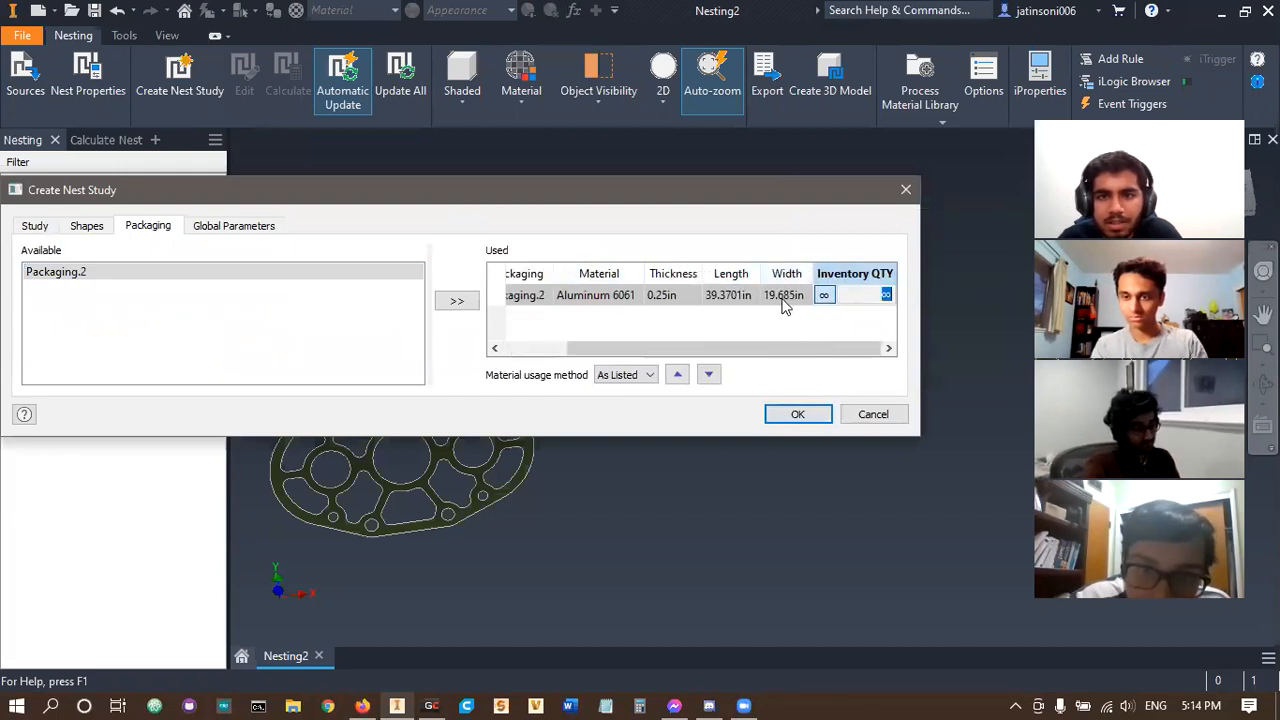
click(772, 297)
drag(757, 348, 640, 372)
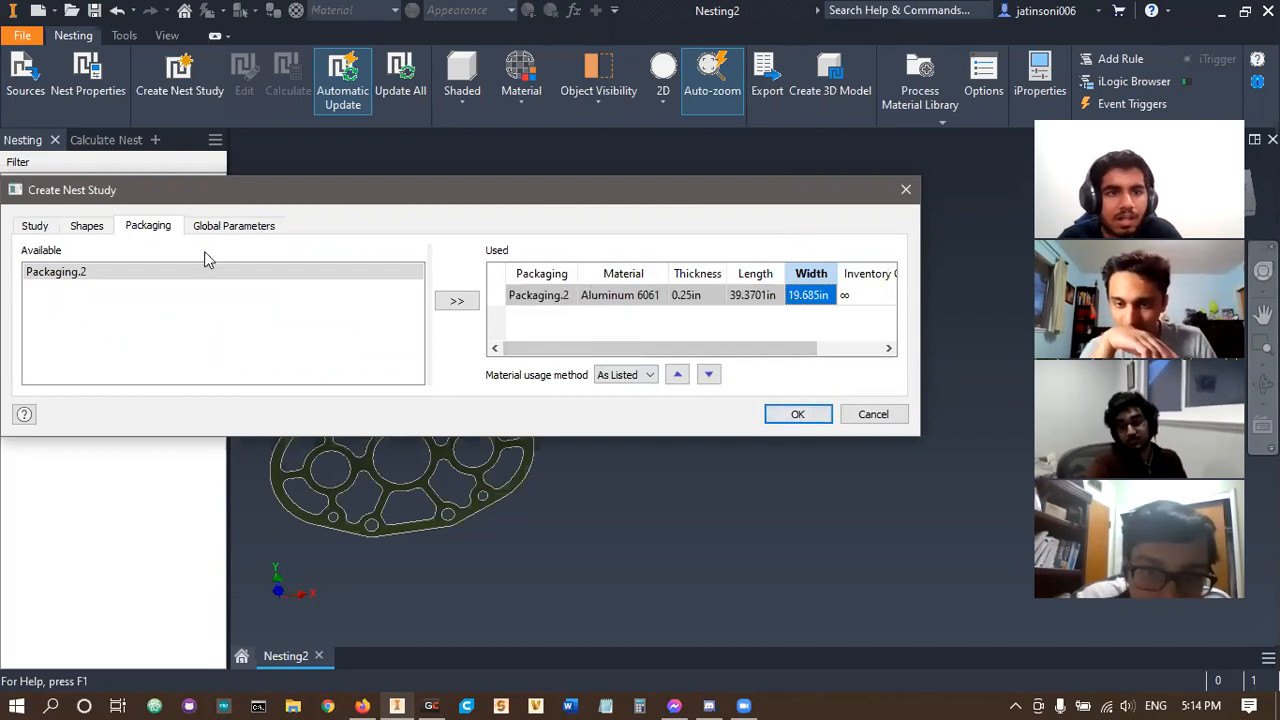
- Check the study's global parameters and create the nest study
click(231, 228)
drag(329, 180, 245, 74)
click(258, 112)
click(213, 112)
click(678, 341)
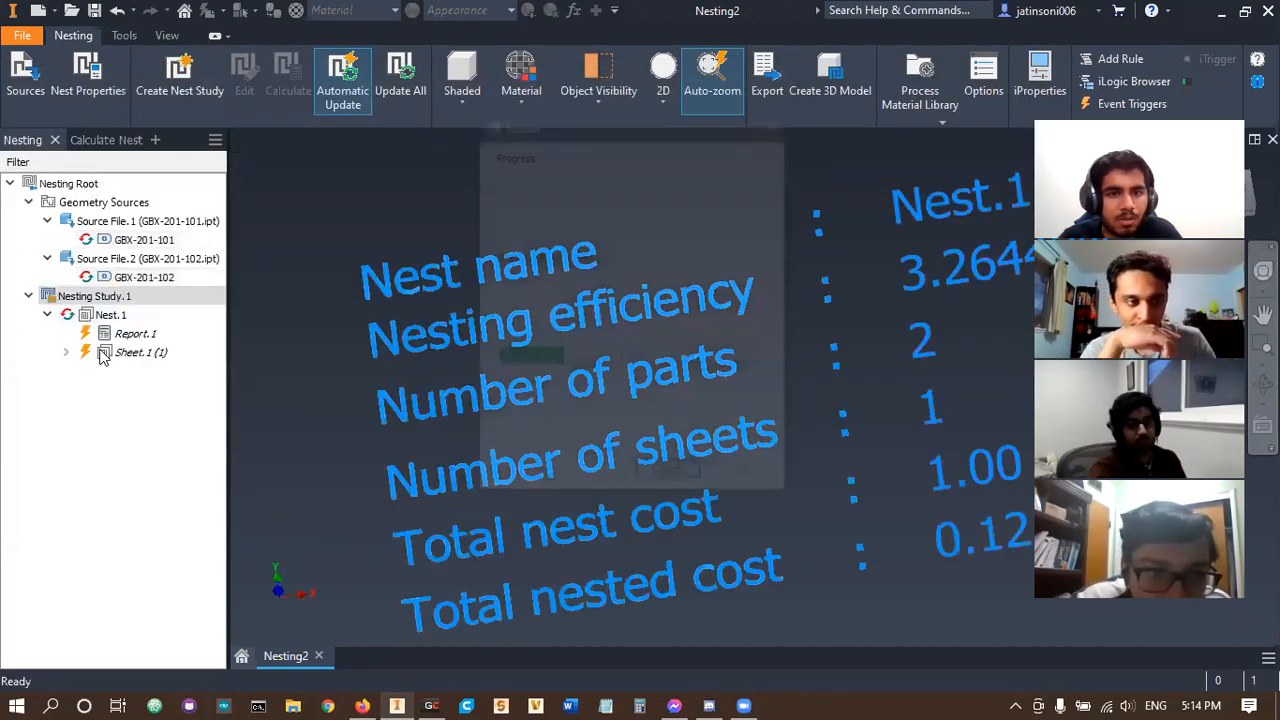
- Open Nest.1 for editing and enlarge the dialog to reveal the quantity columns of its shape list
middle_drag(771, 471, 720, 366)
scroll(718, 366, up, 4)
scroll(697, 380, down, 5)
scroll(660, 395, up, 3)
click(110, 314)
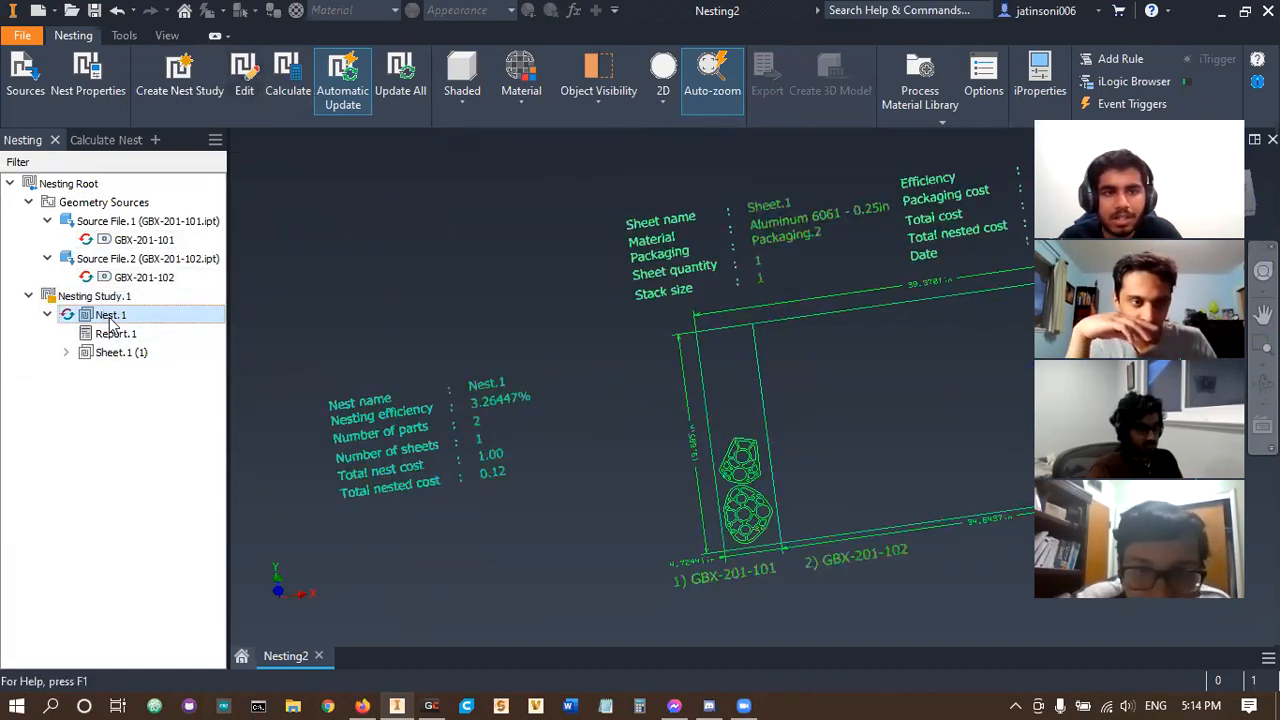
click(244, 96)
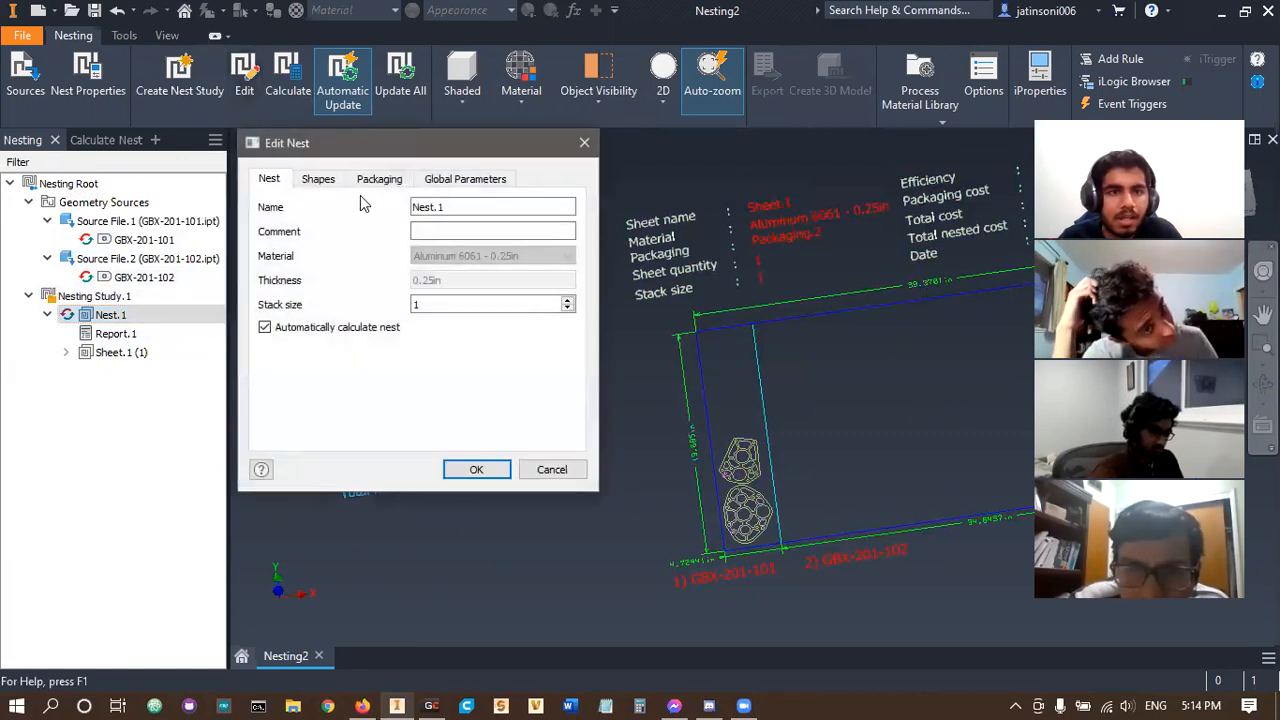
click(320, 185)
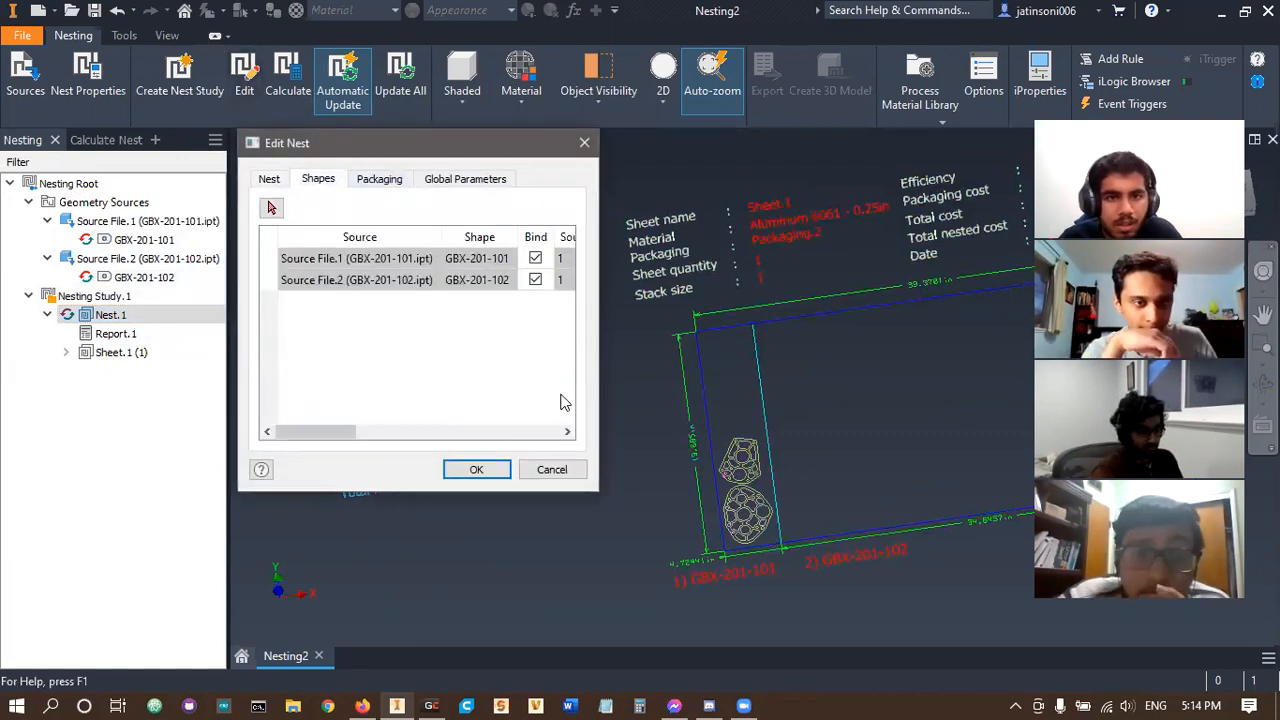
mouse_move(332, 437)
mouse_down()
mouse_move(497, 437)
mouse_move(328, 435)
mouse_up()
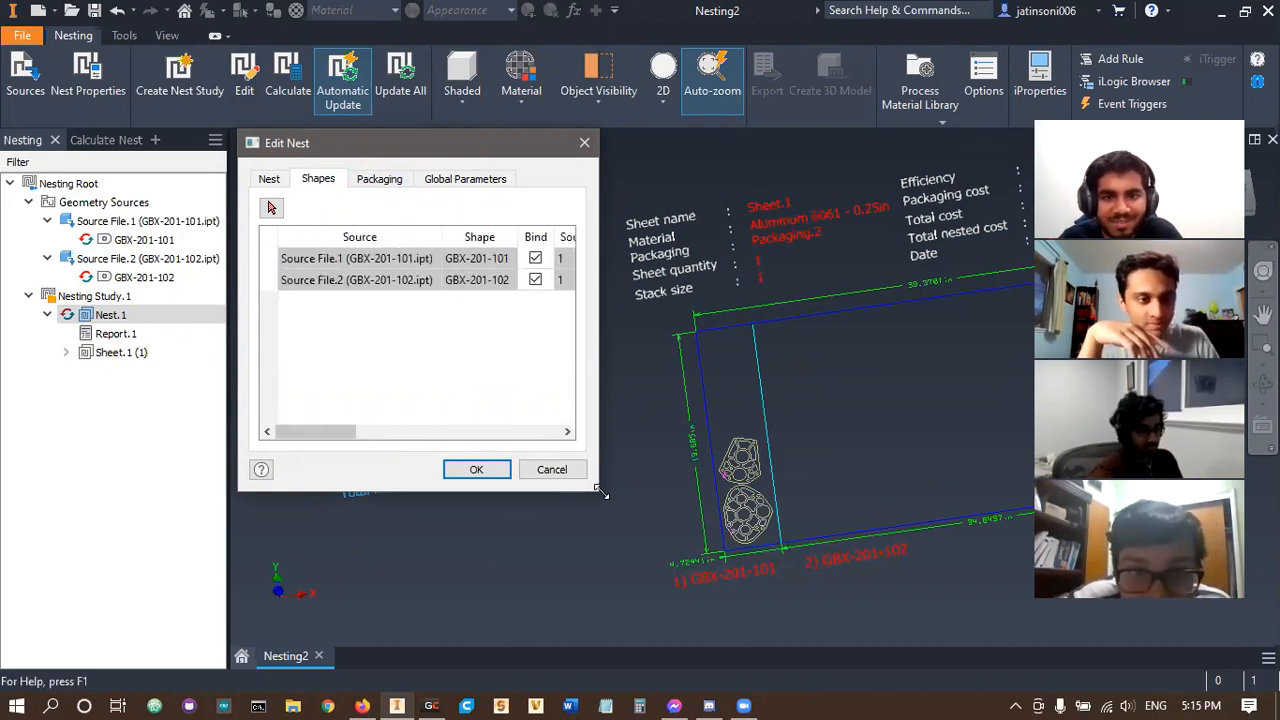
drag(602, 493, 837, 563)
- Set the nest quantities to 3 for GBX-201-101 and 2 for GBX-201-102, and update the nest
click(641, 261)
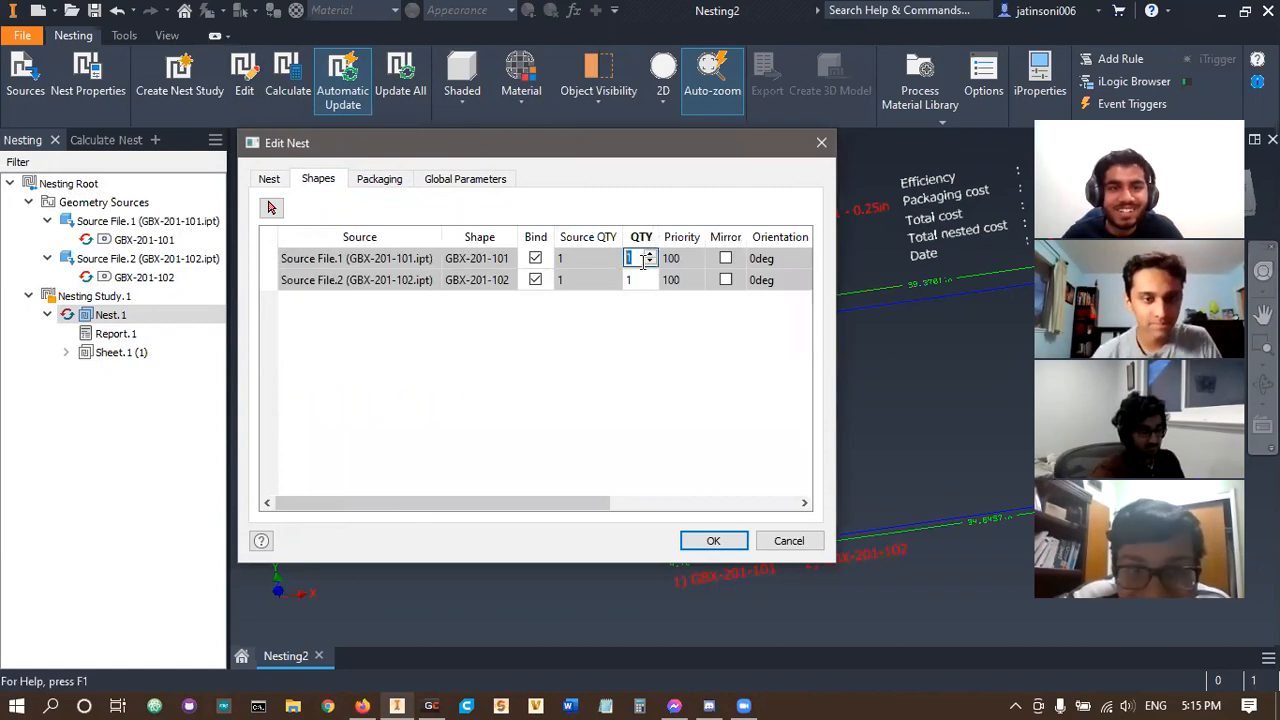
text(3)
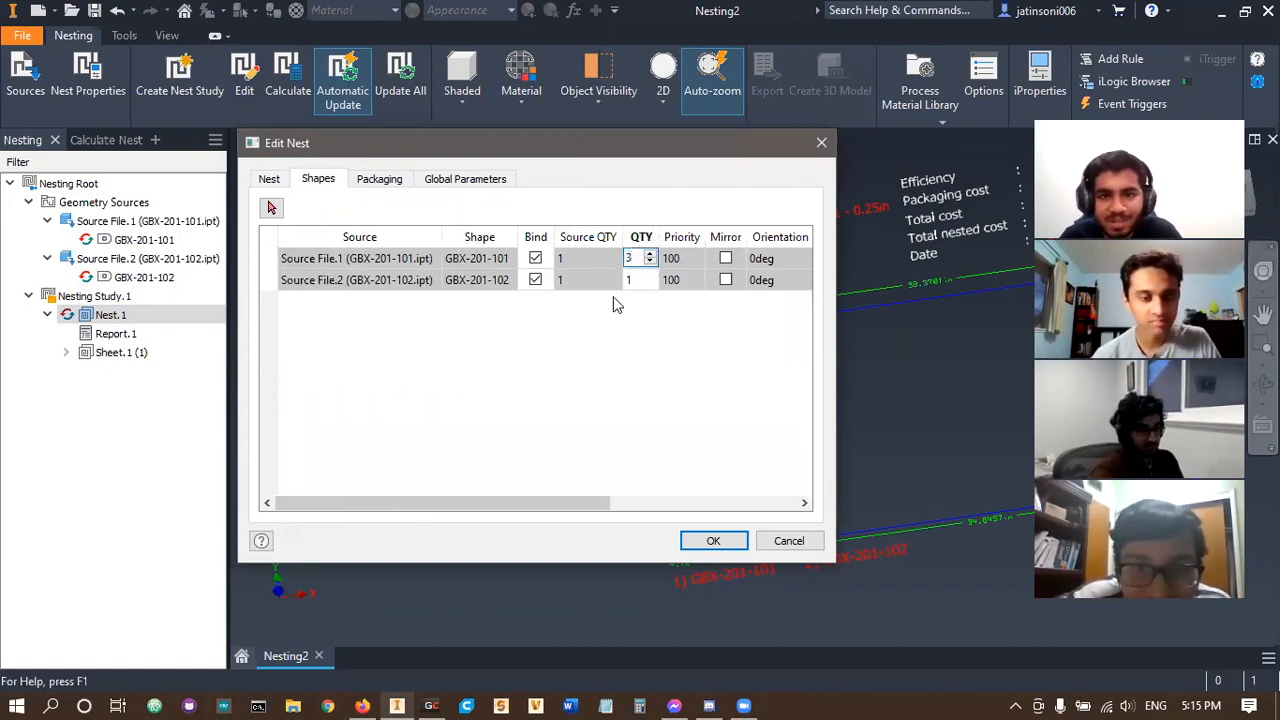
click(645, 283)
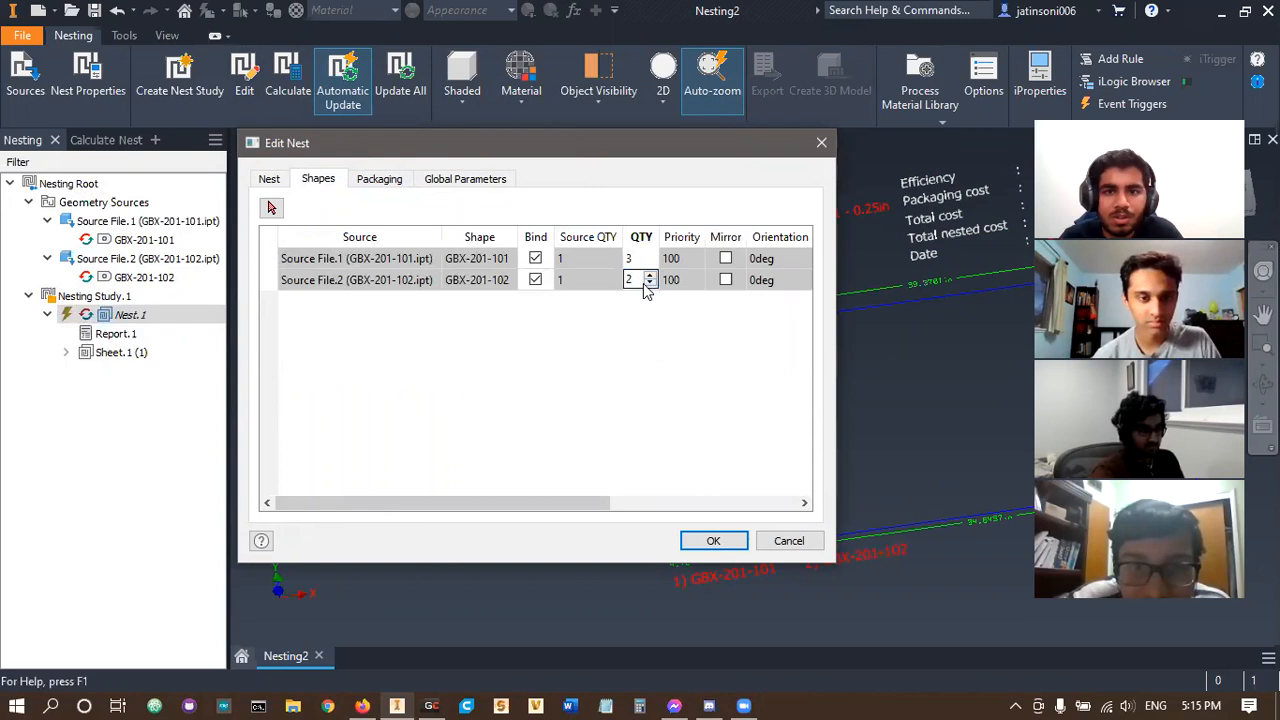
text(2)
drag(570, 503, 767, 510)
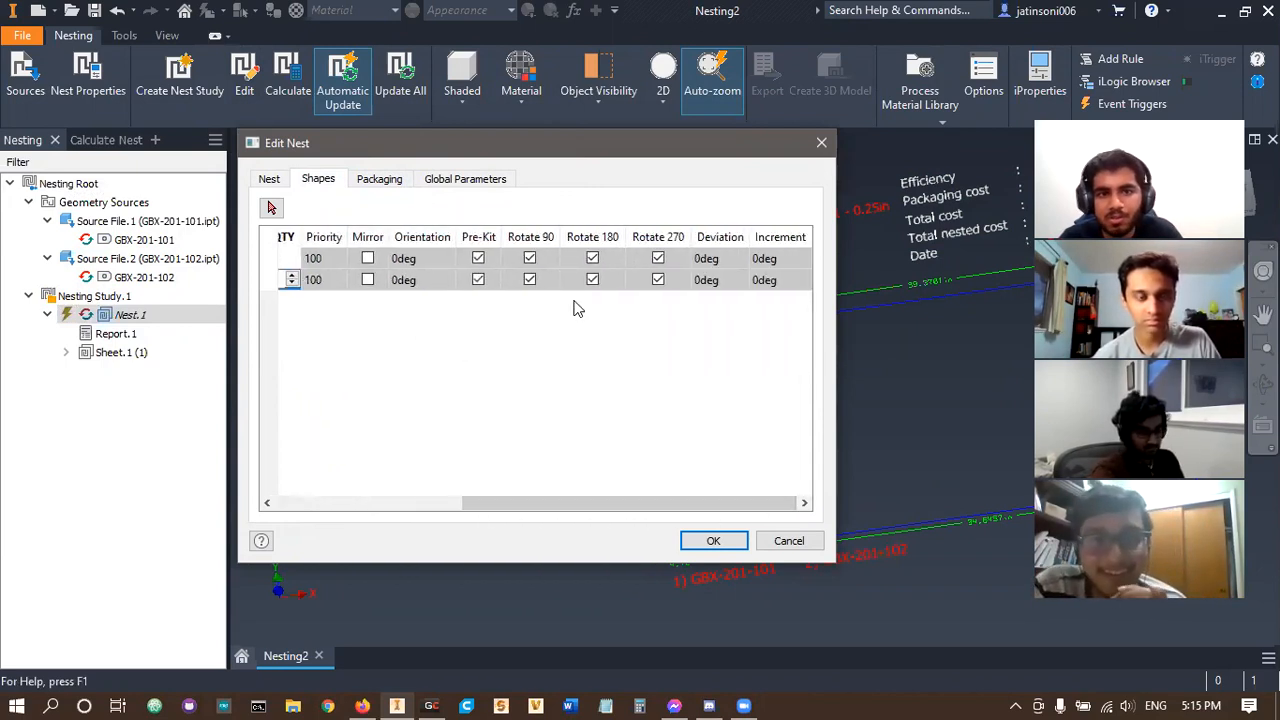
drag(579, 503, 371, 530)
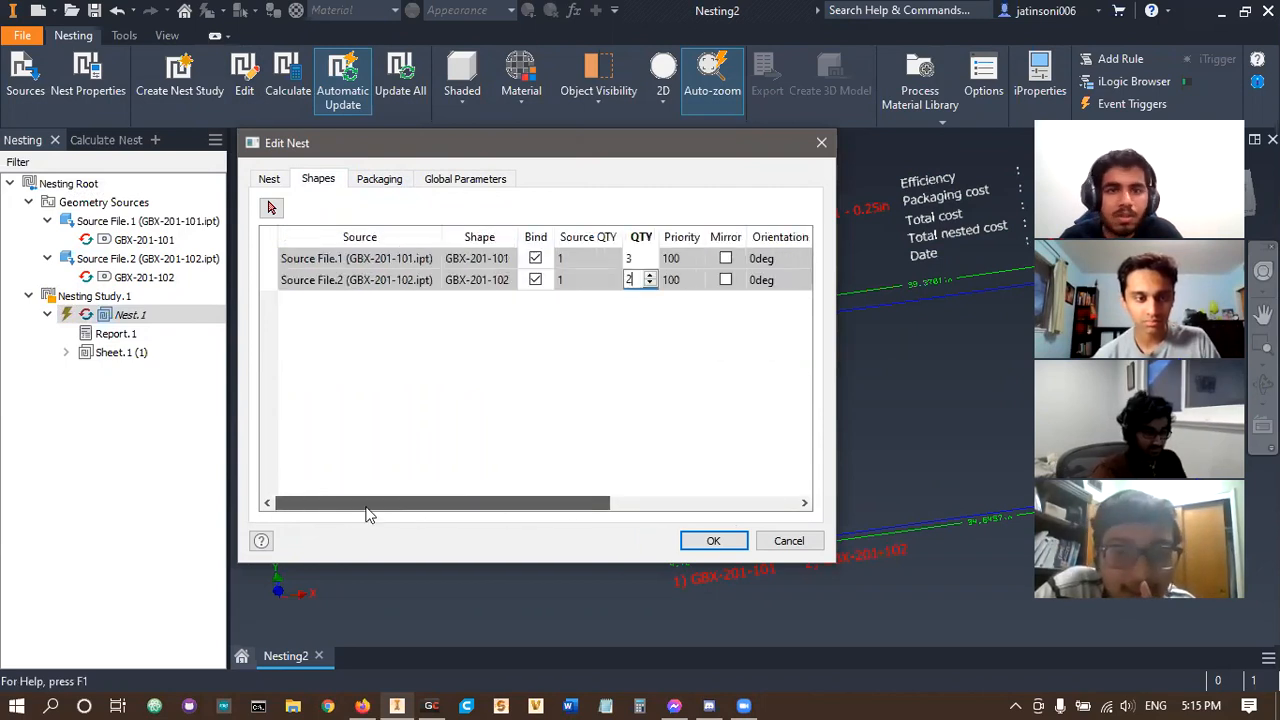
click(705, 541)
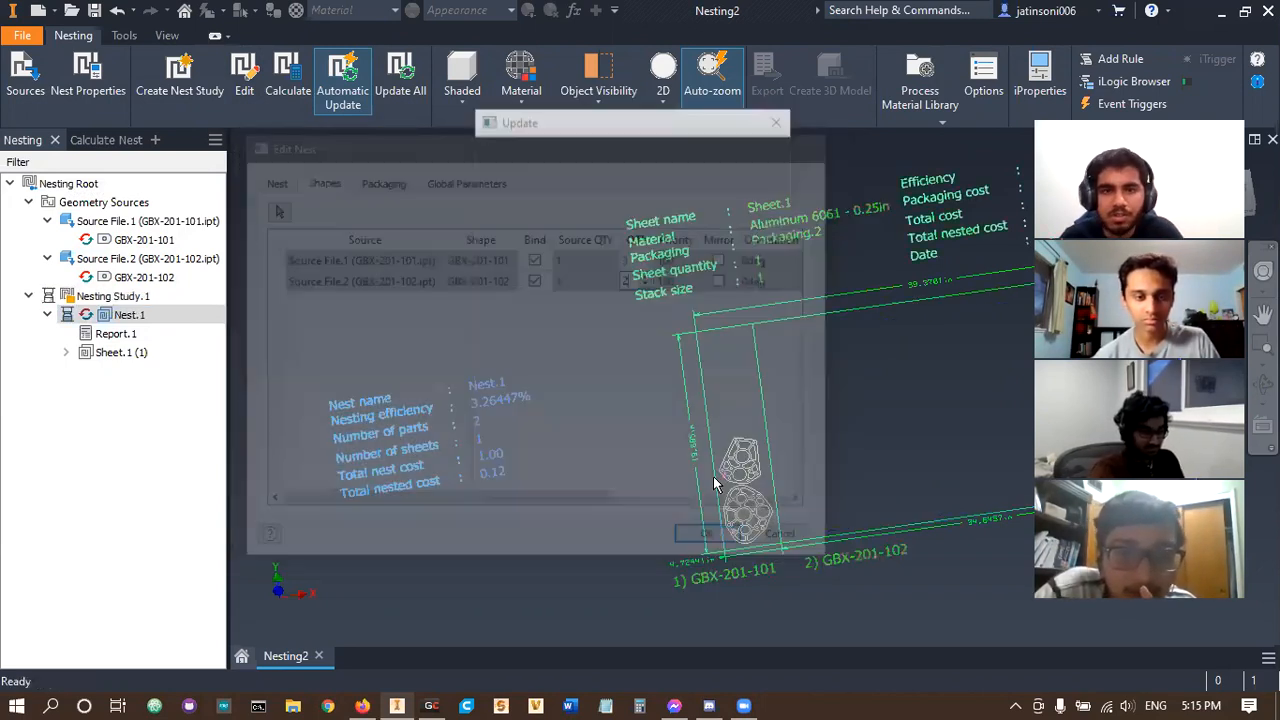
click(350, 93)
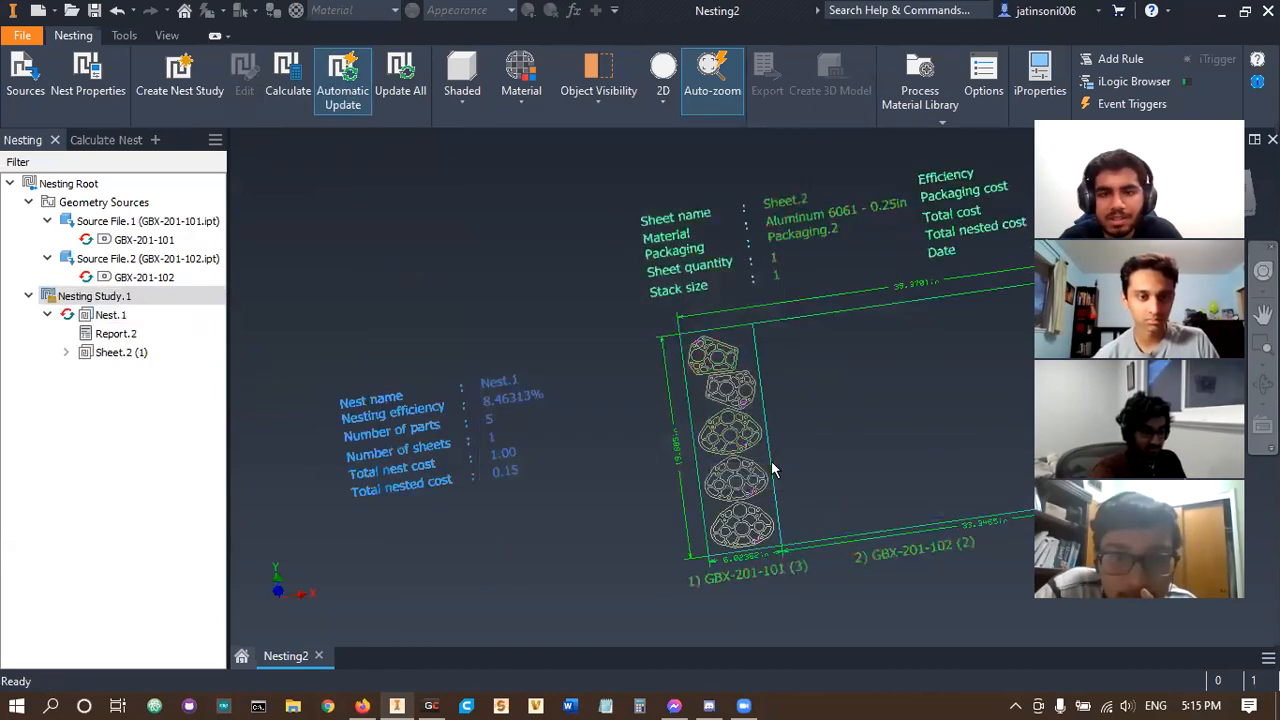
- Examine how the gearbox plates are arranged and spaced on the updated sheet
scroll(772, 470, up, 3)
scroll(709, 414, down, 2)
scroll(686, 443, up, 3)
scroll(678, 464, down, 5)
scroll(686, 503, up, 2)
scroll(663, 394, down, 2)
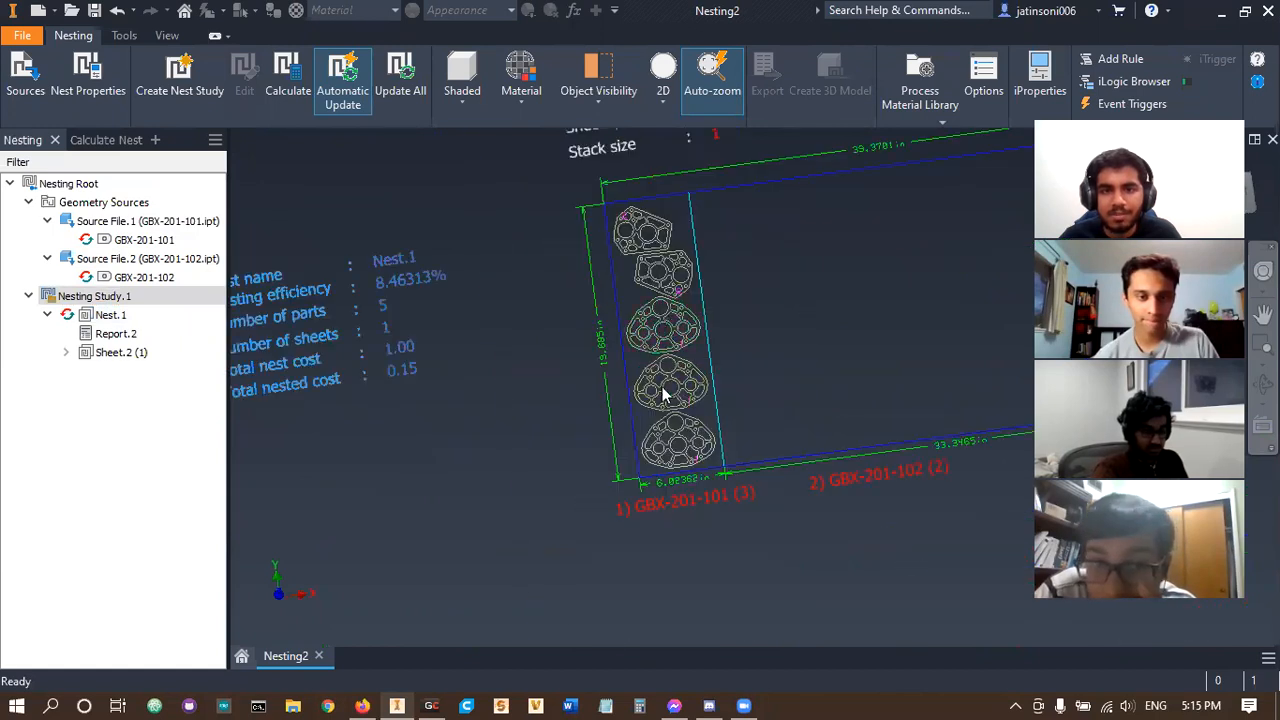
scroll(686, 277, up, 4)
scroll(614, 307, down, 3)
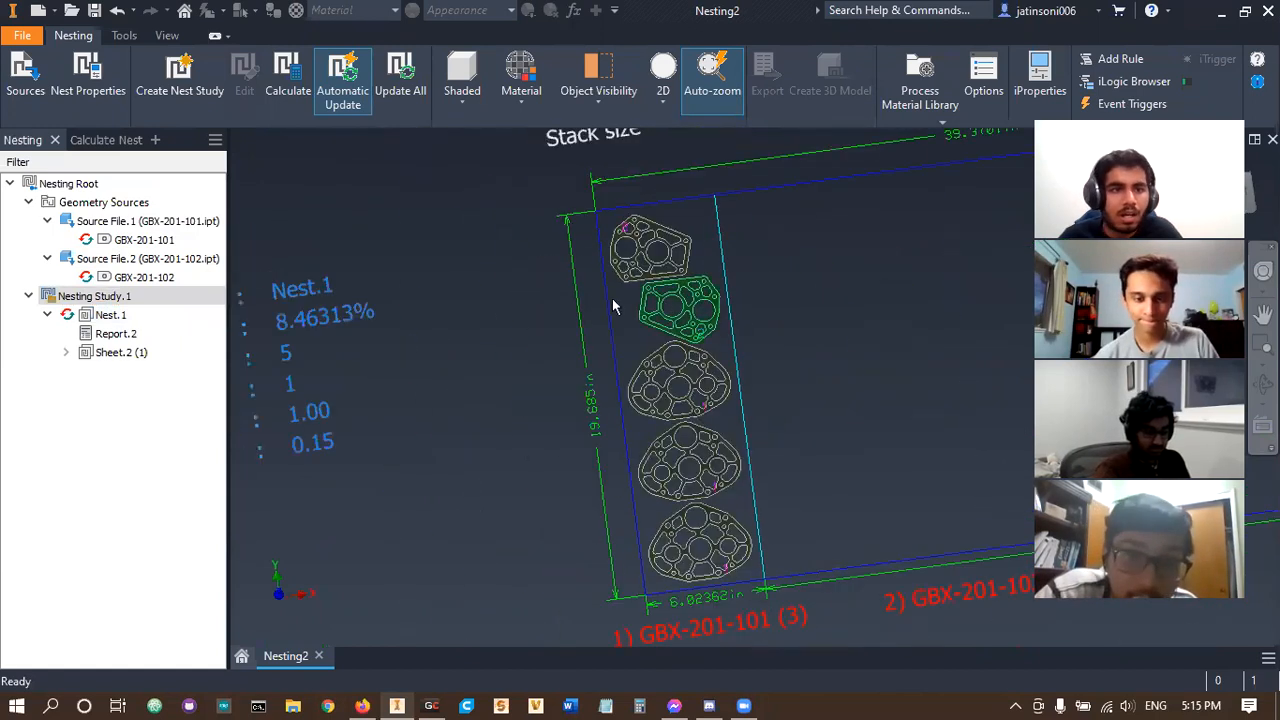
- Reopen Nest.1 for editing, check its shapes and packaging, and enable the override of the material parameters
double_click(132, 315)
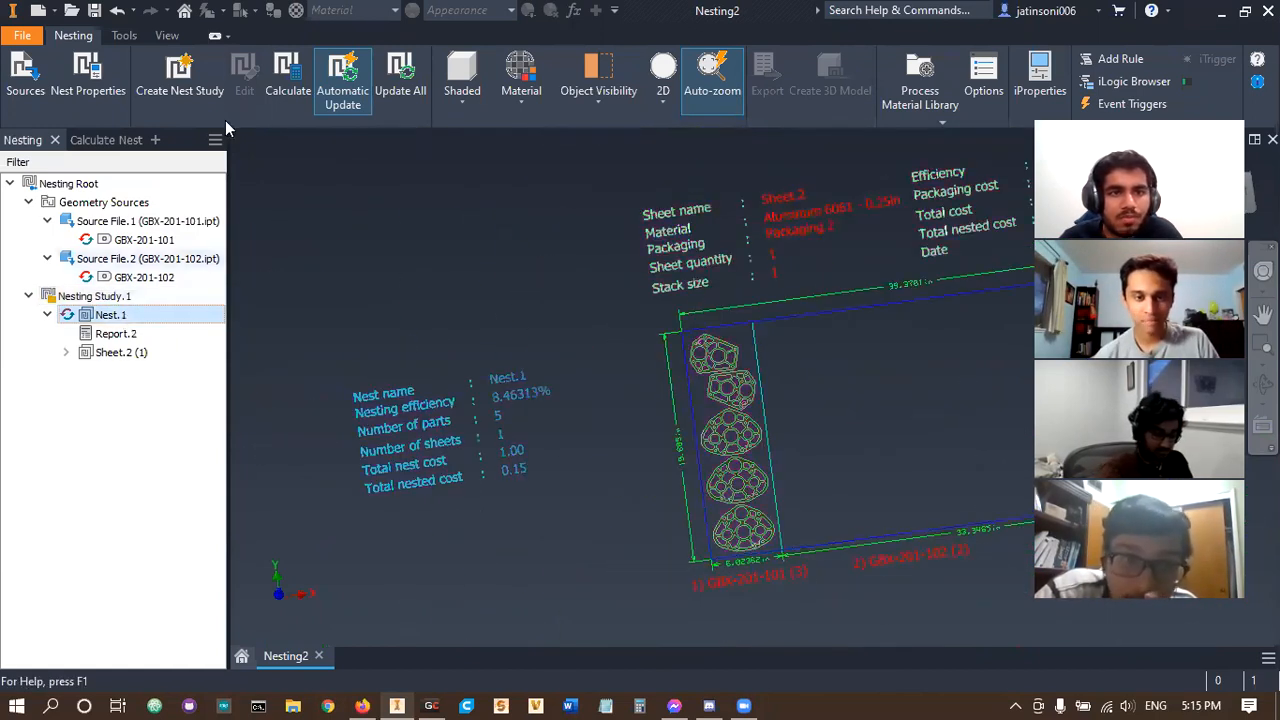
click(244, 80)
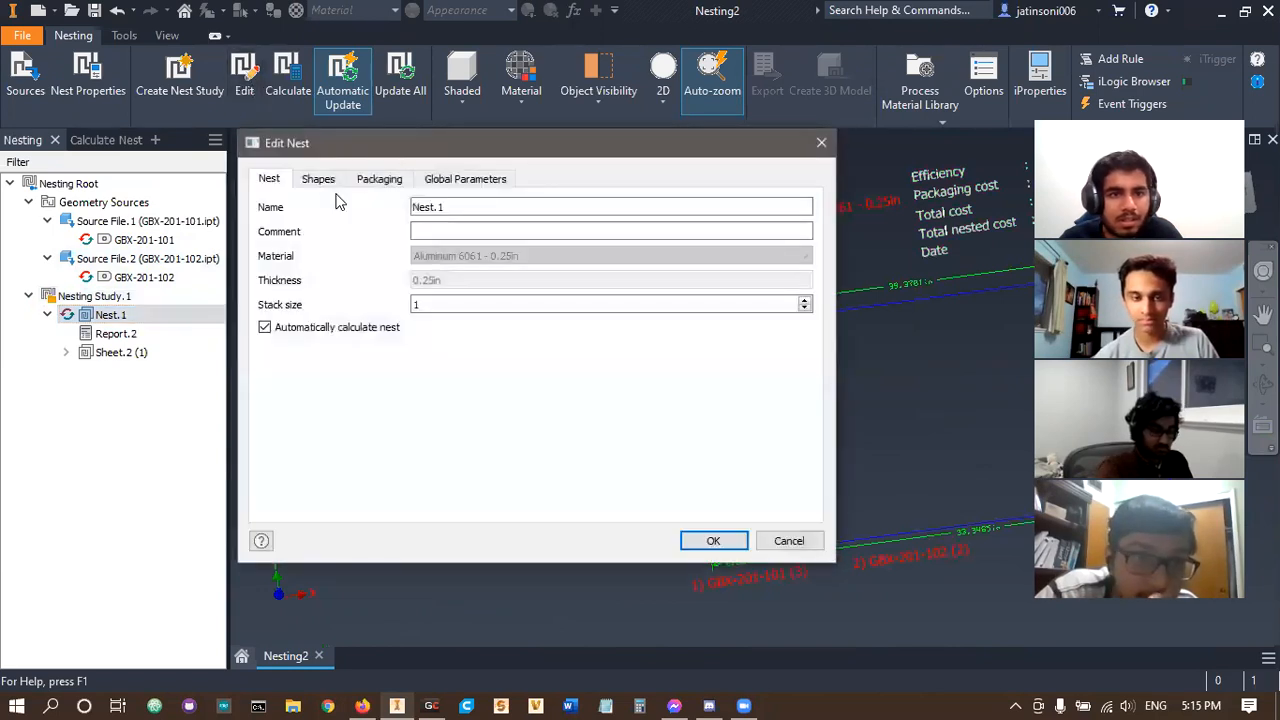
click(320, 181)
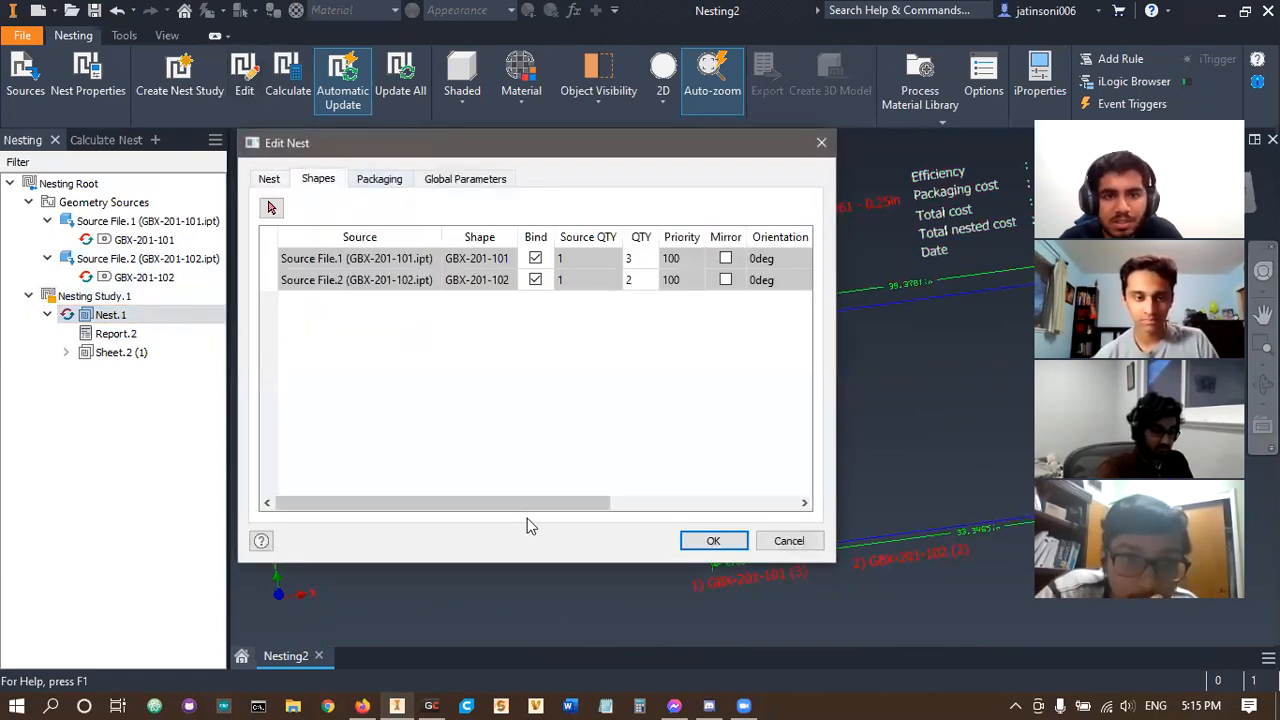
drag(530, 503, 777, 510)
click(368, 179)
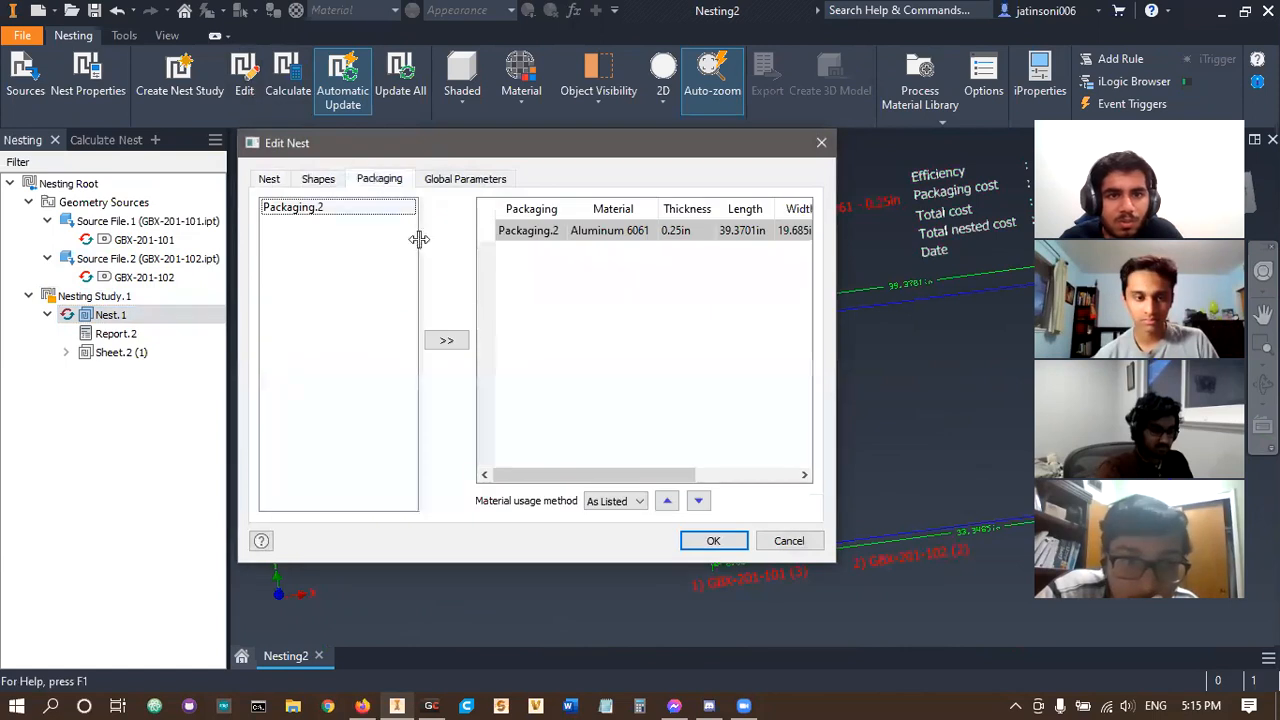
mouse_move(543, 477)
mouse_down()
mouse_move(699, 461)
mouse_move(545, 476)
mouse_up()
click(452, 182)
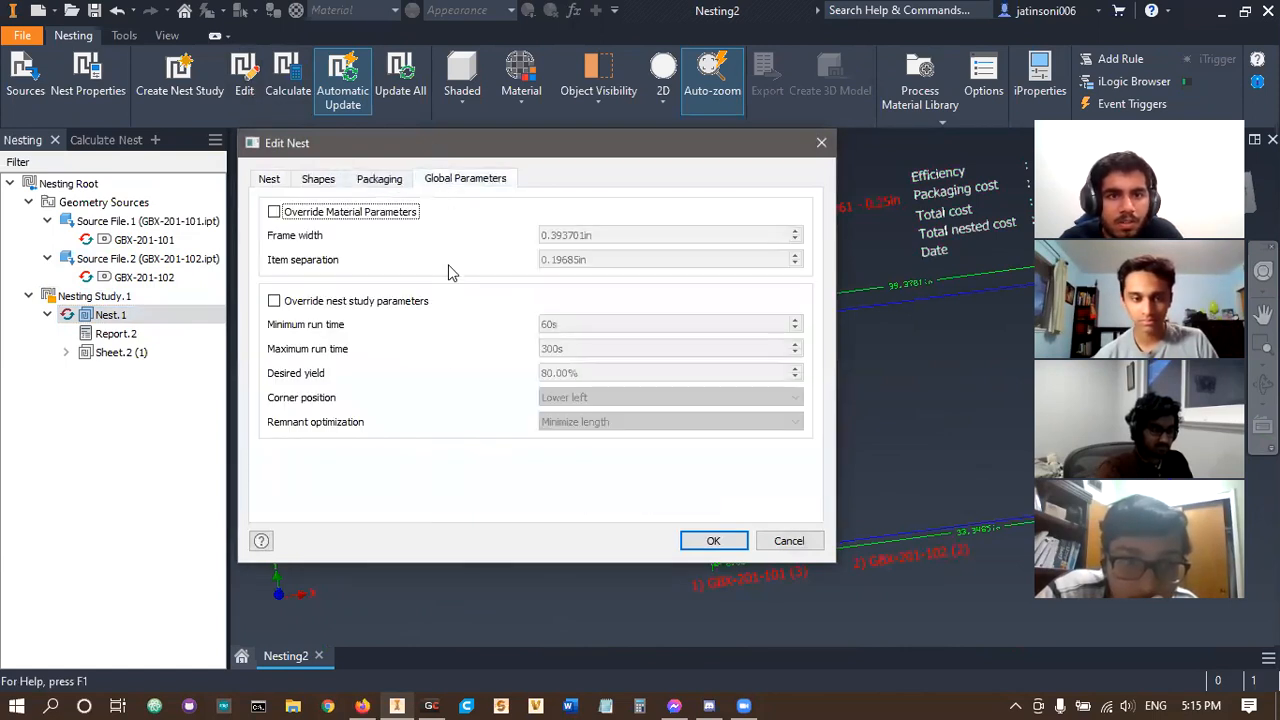
click(274, 213)
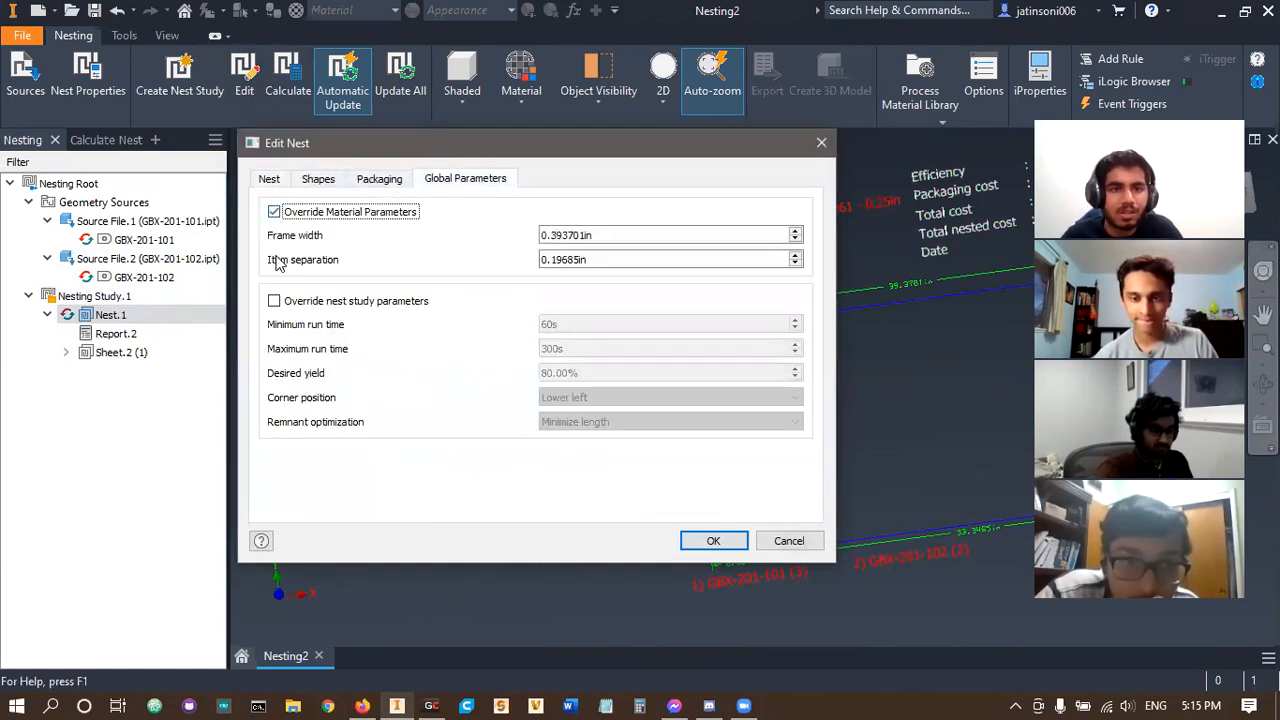
- Try to enter the item separation as the sum .25+.25+.05
click(598, 260)
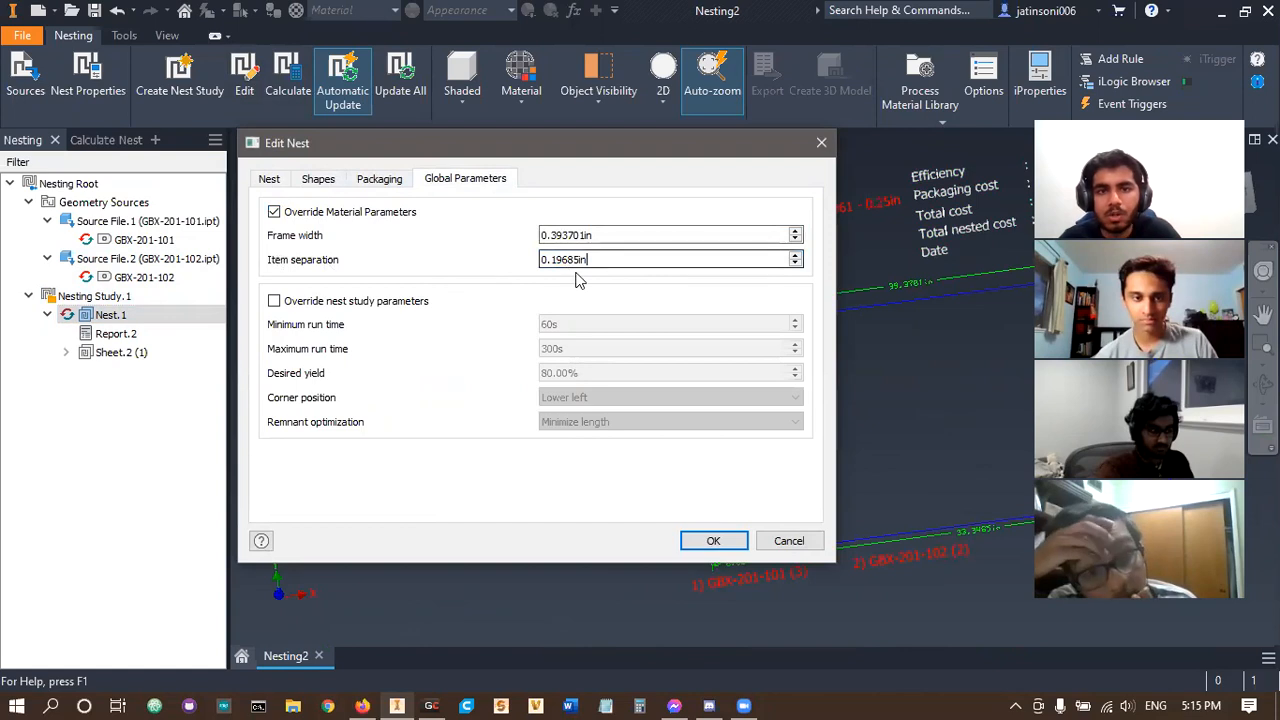
drag(586, 262, 526, 266)
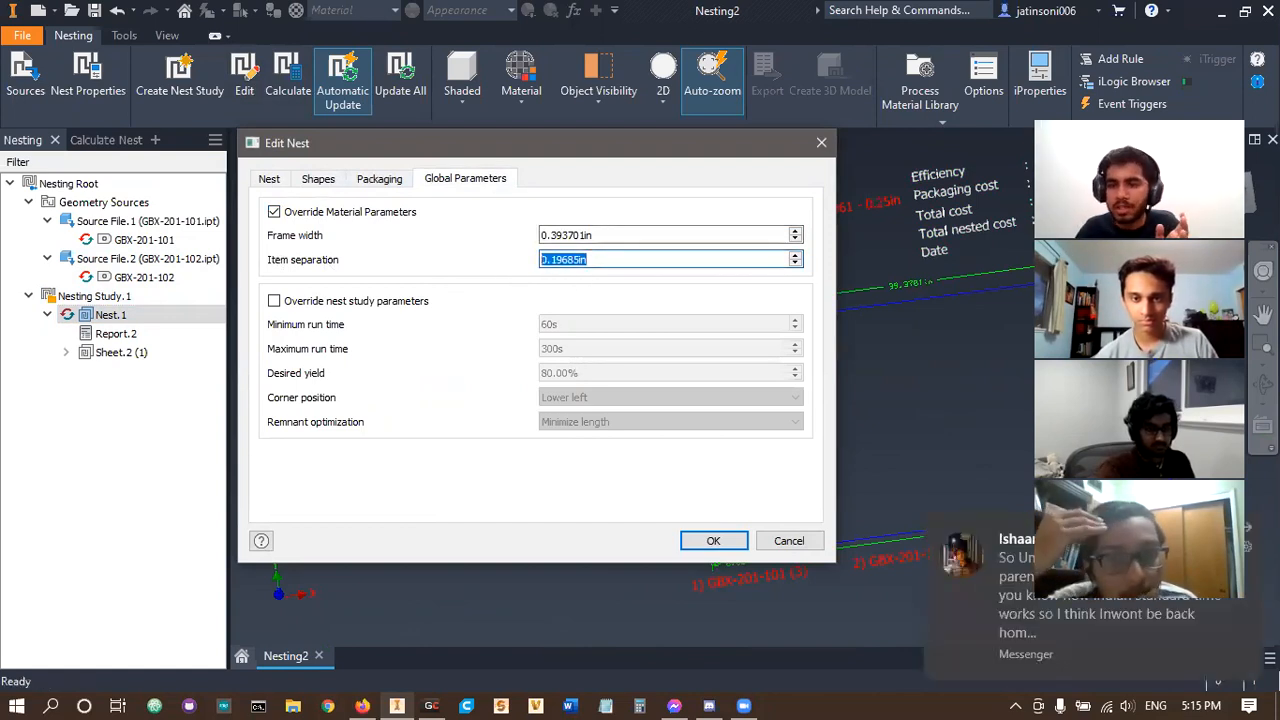
click(642, 440)
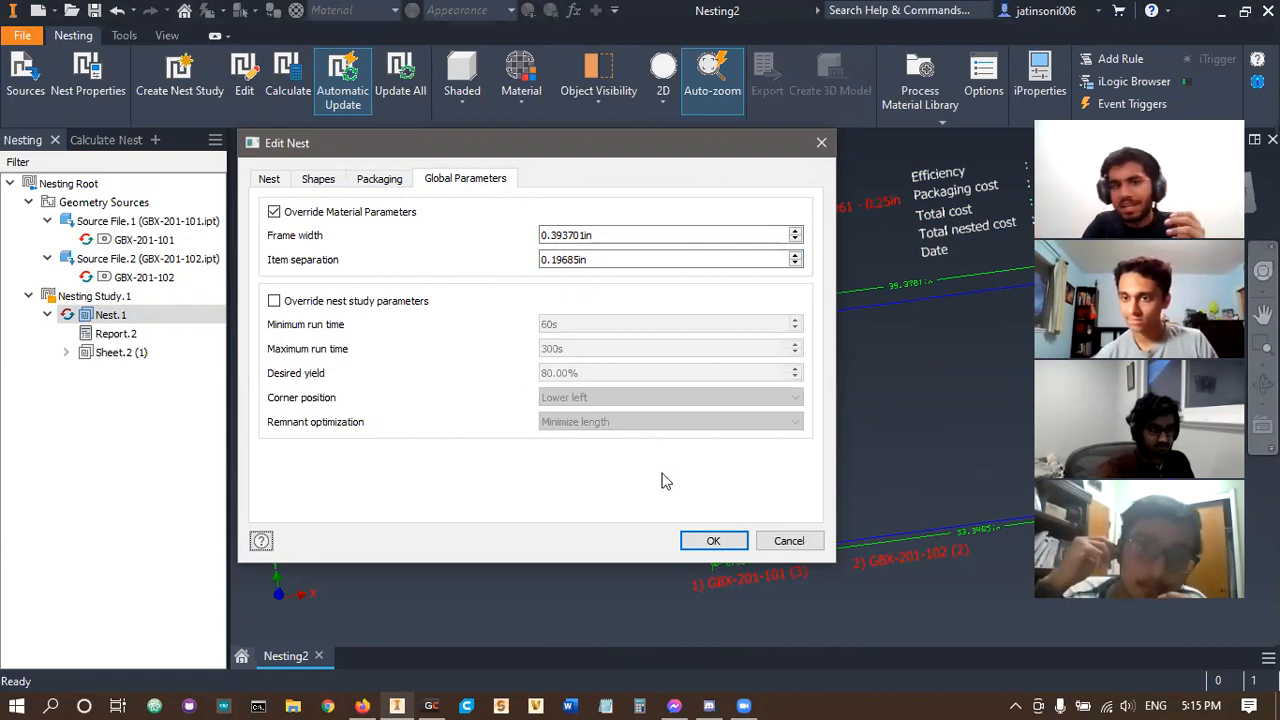
drag(600, 262, 470, 251)
text(.25+.25+.05)
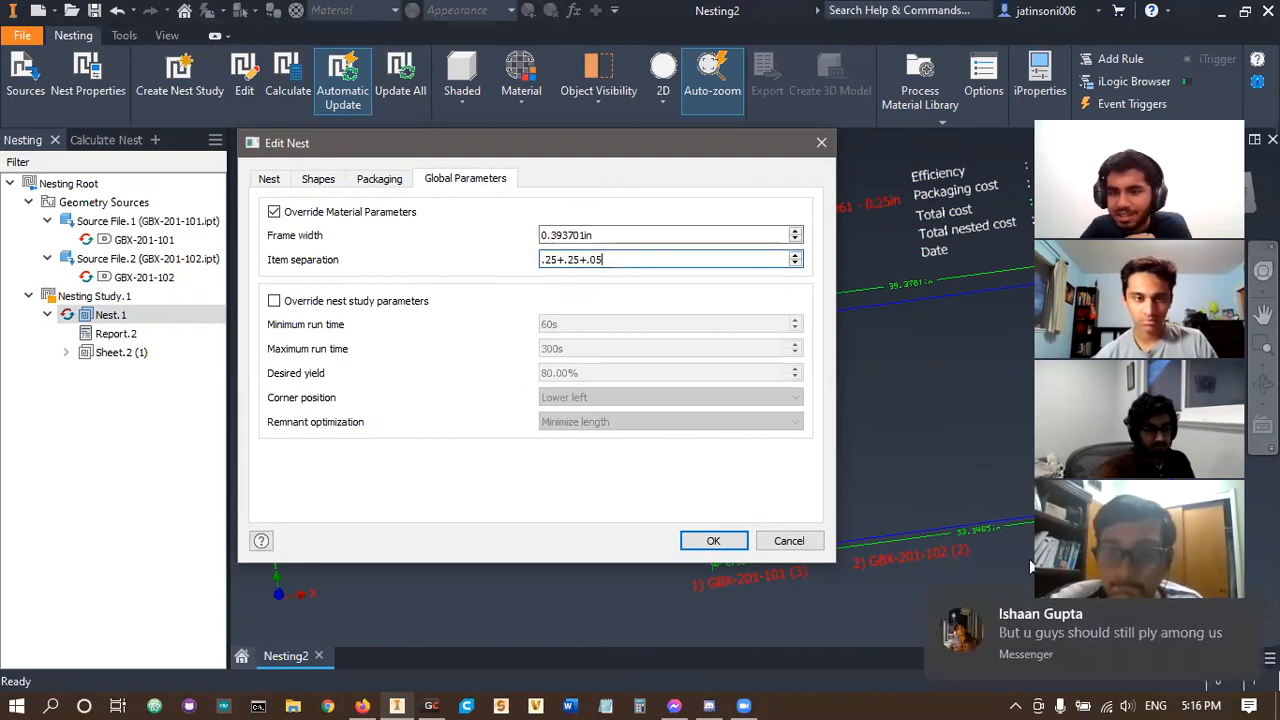
click(1246, 602)
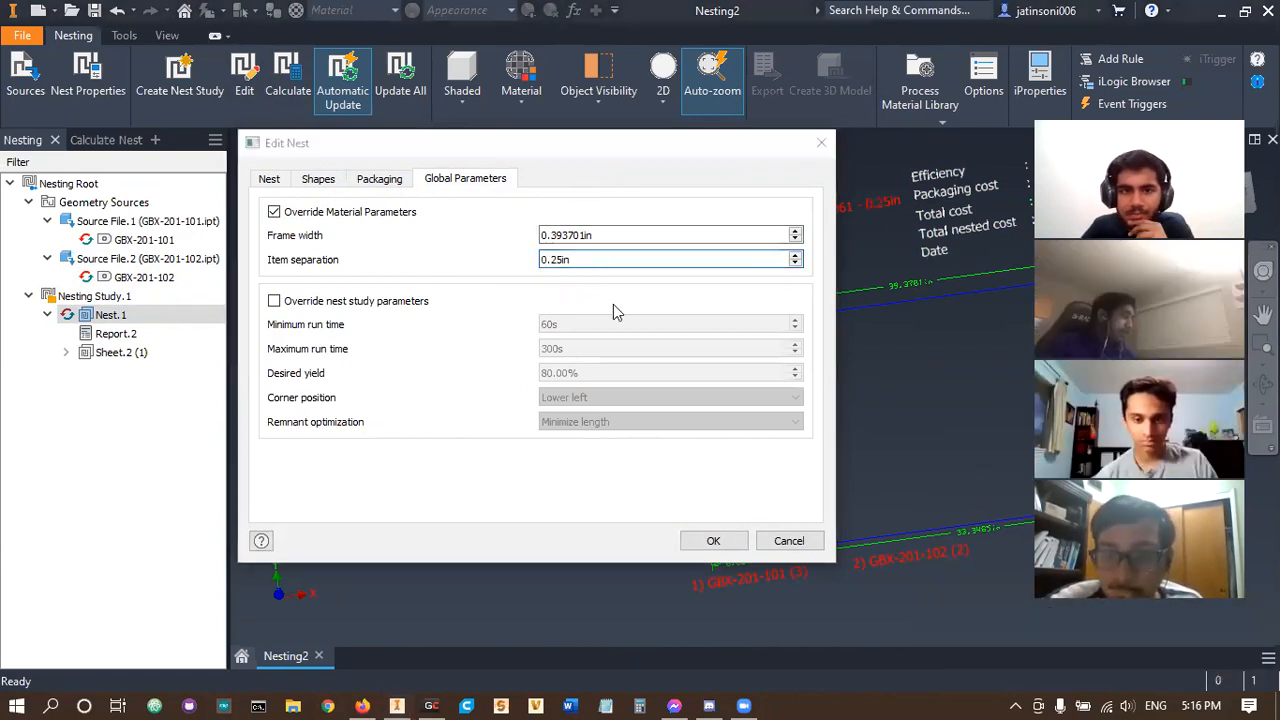
- Set the item separation to 0.55 in and recalculate the nest
drag(578, 262, 485, 283)
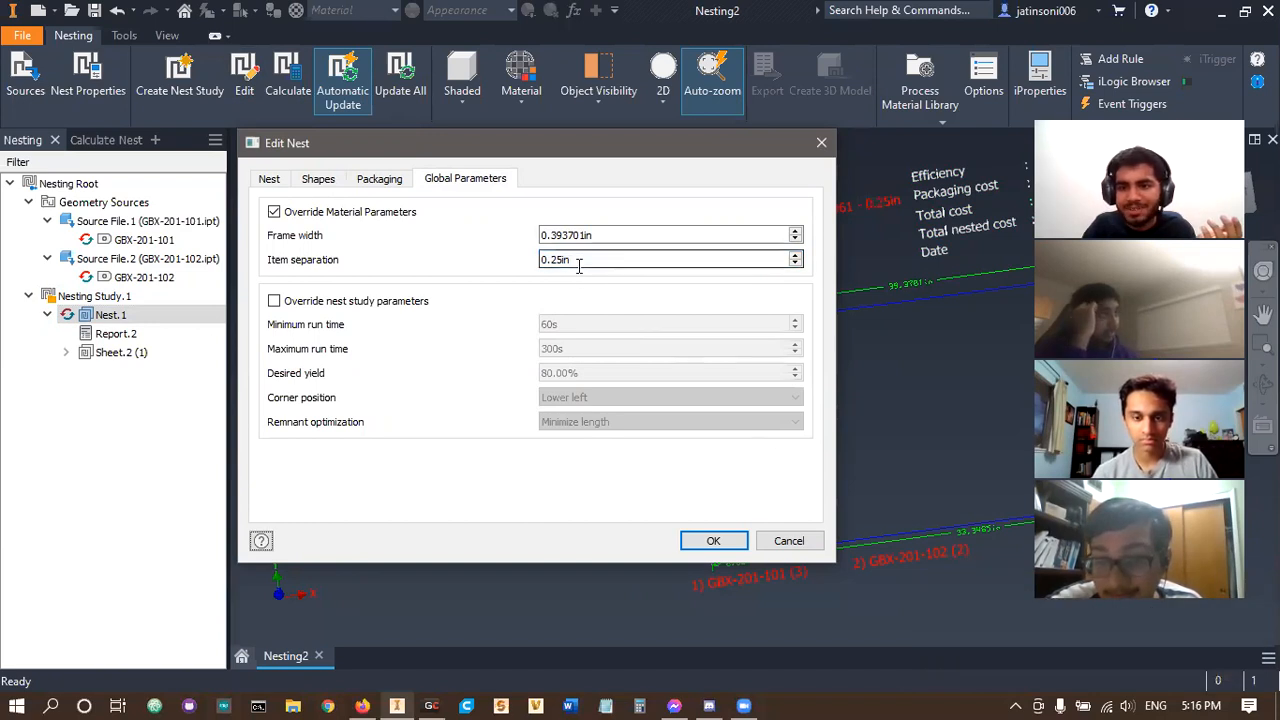
drag(578, 262, 480, 266)
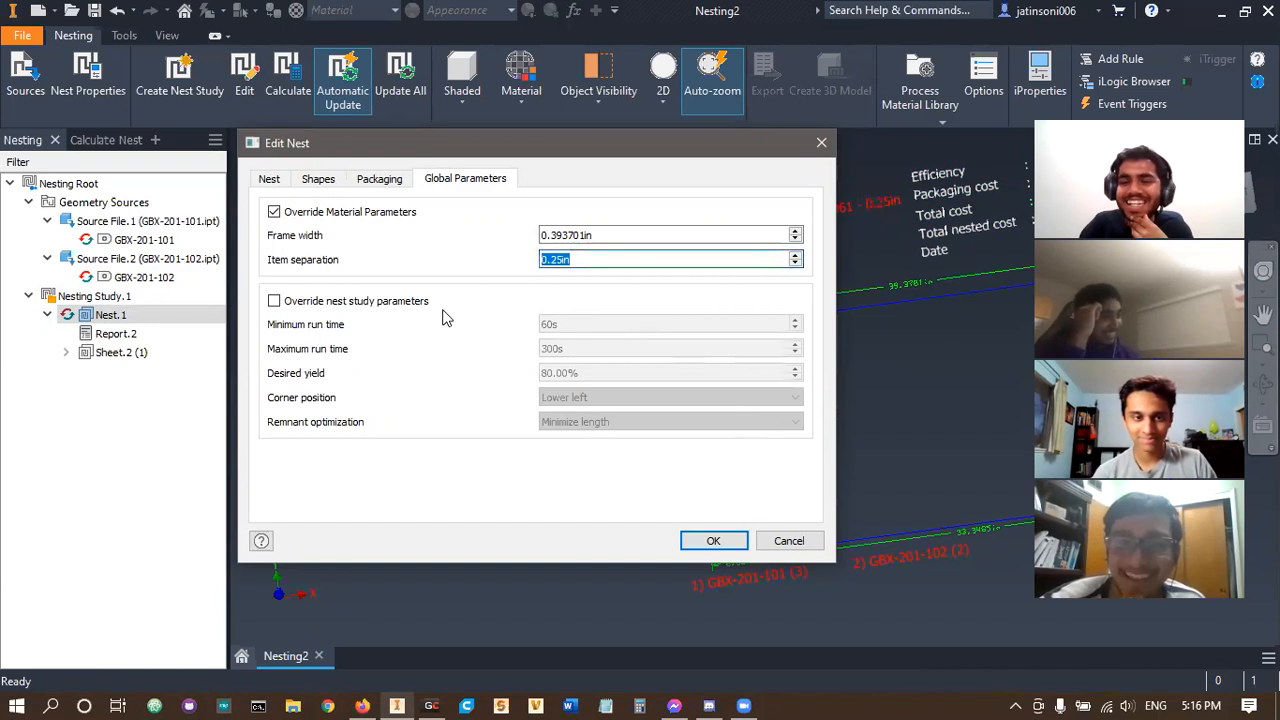
text(.55)
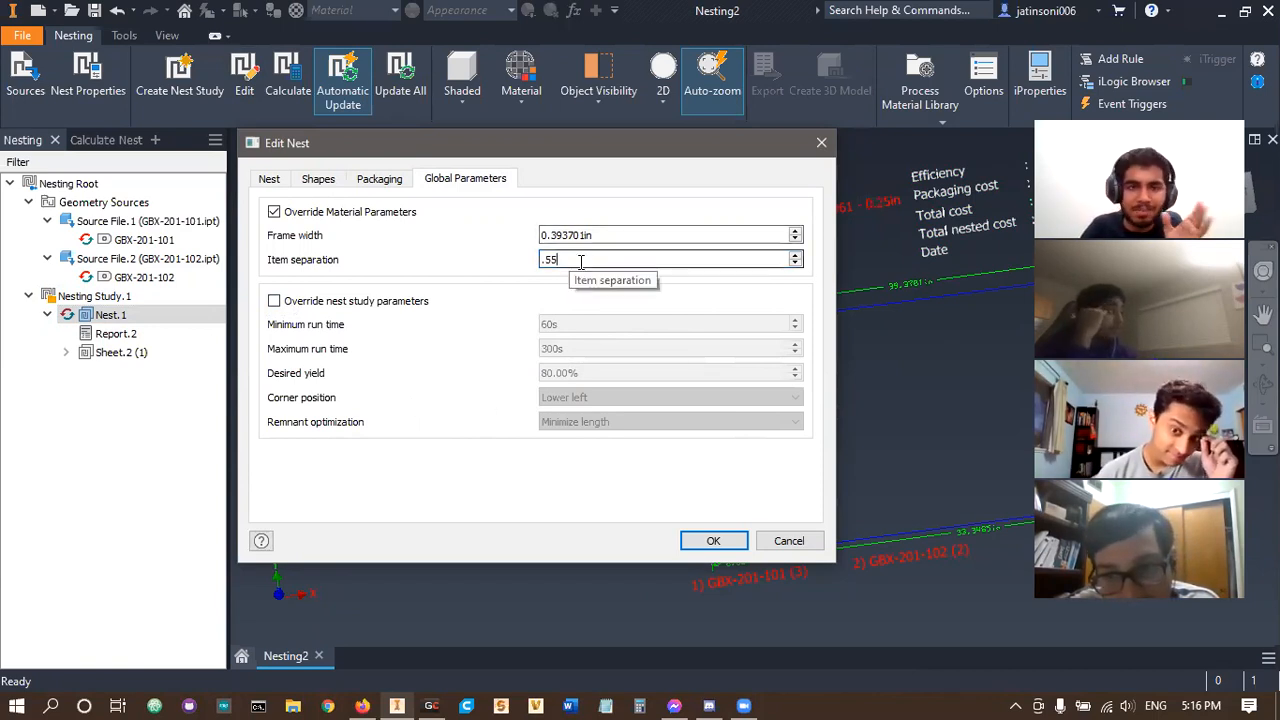
click(714, 543)
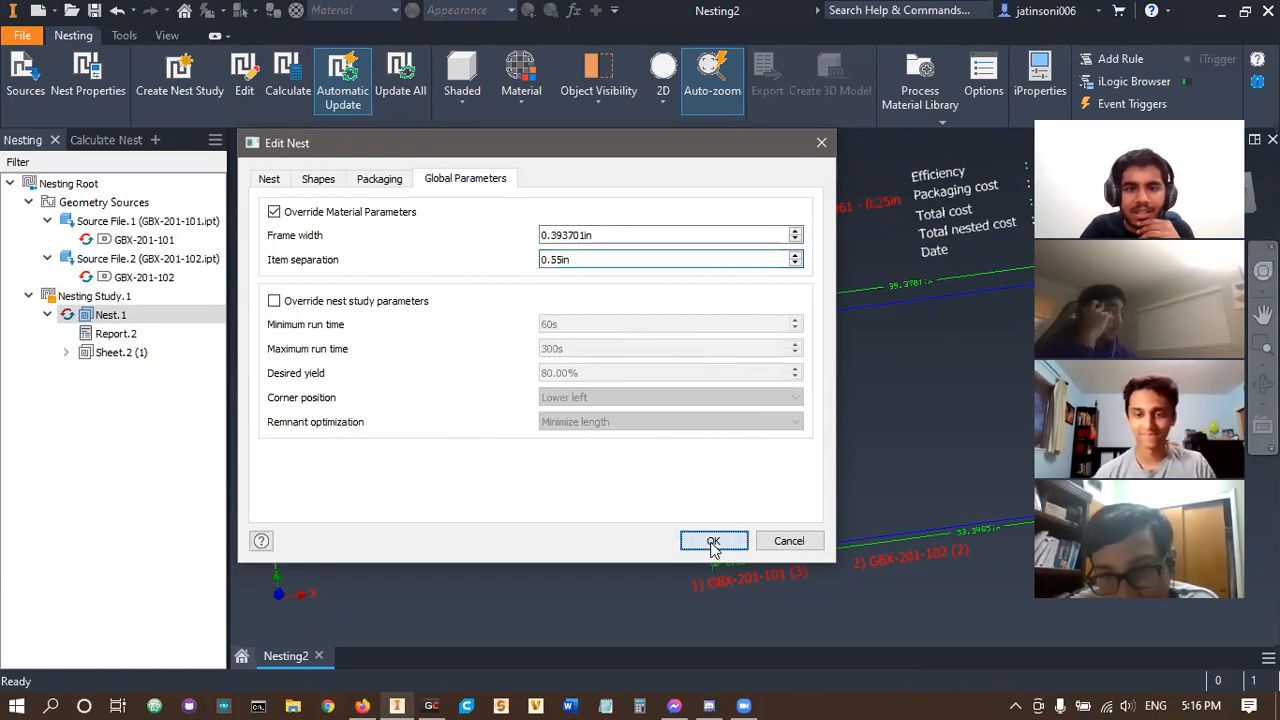
click(290, 92)
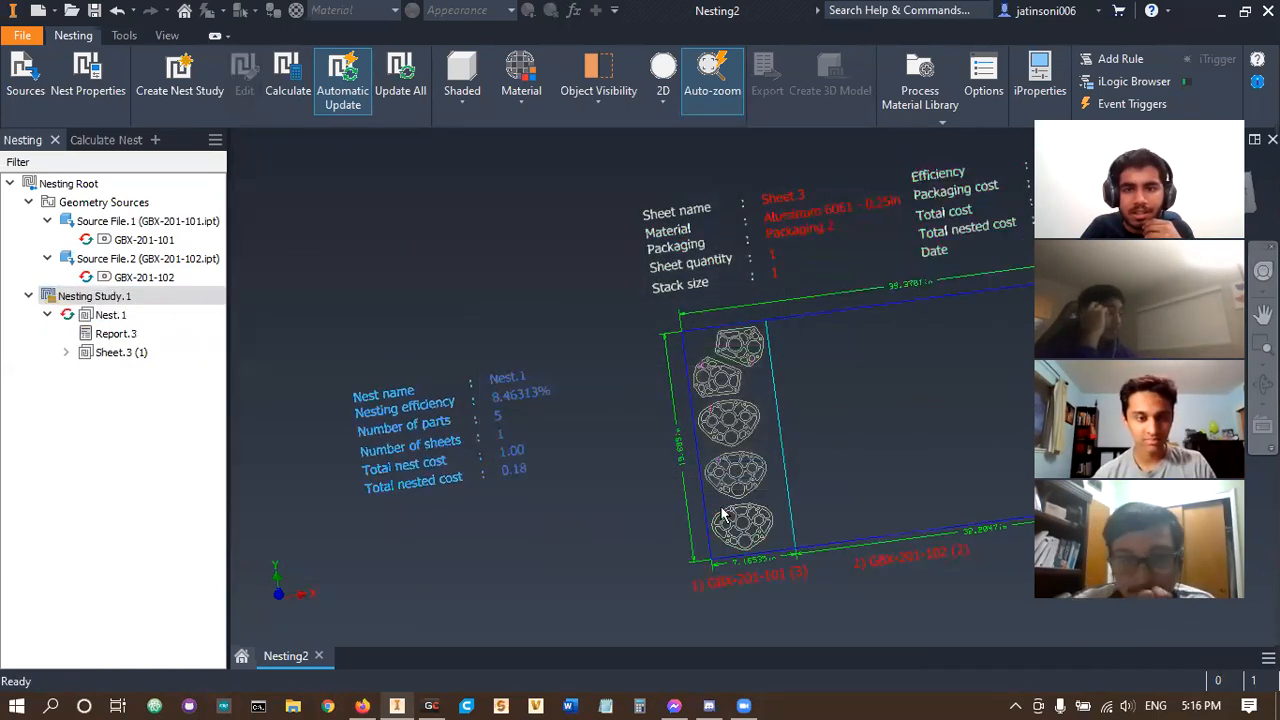
- Examine the spacing between the nested plates and the nest's cost and efficiency summary
scroll(729, 514, up, 5)
scroll(765, 456, down, 2)
scroll(740, 440, down, 4)
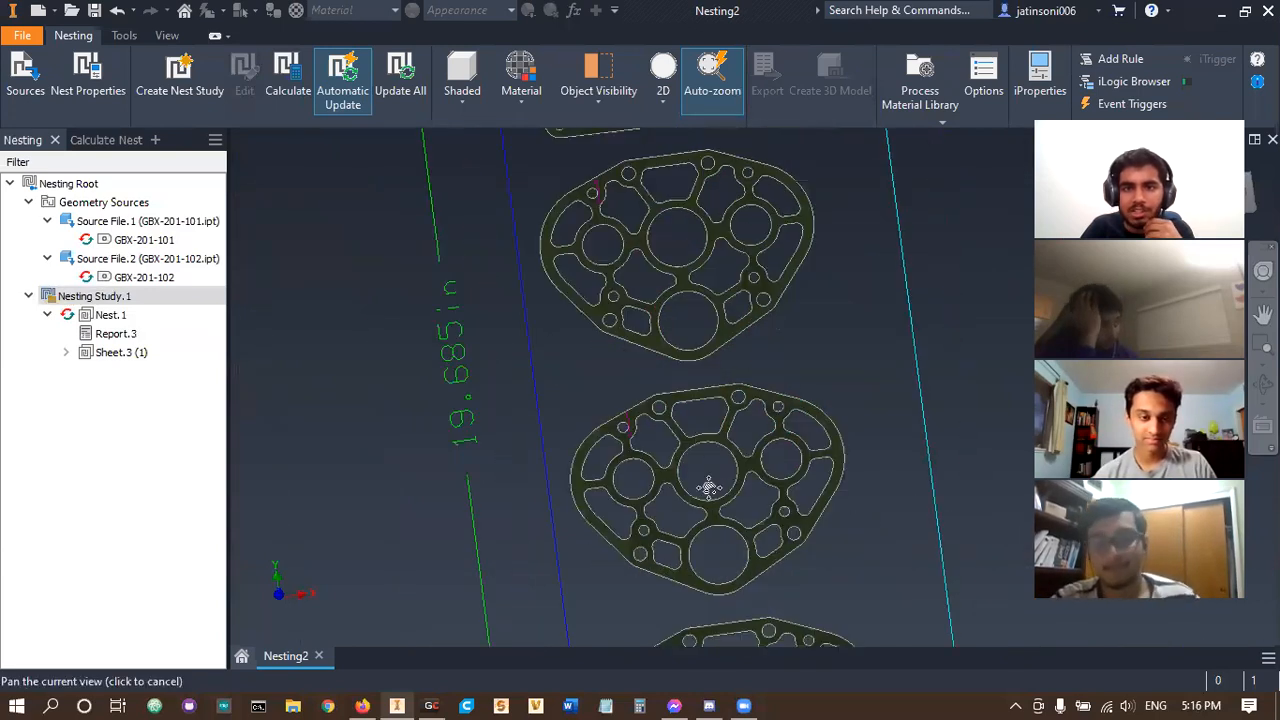
scroll(600, 520, up, 5)
scroll(628, 497, down, 5)
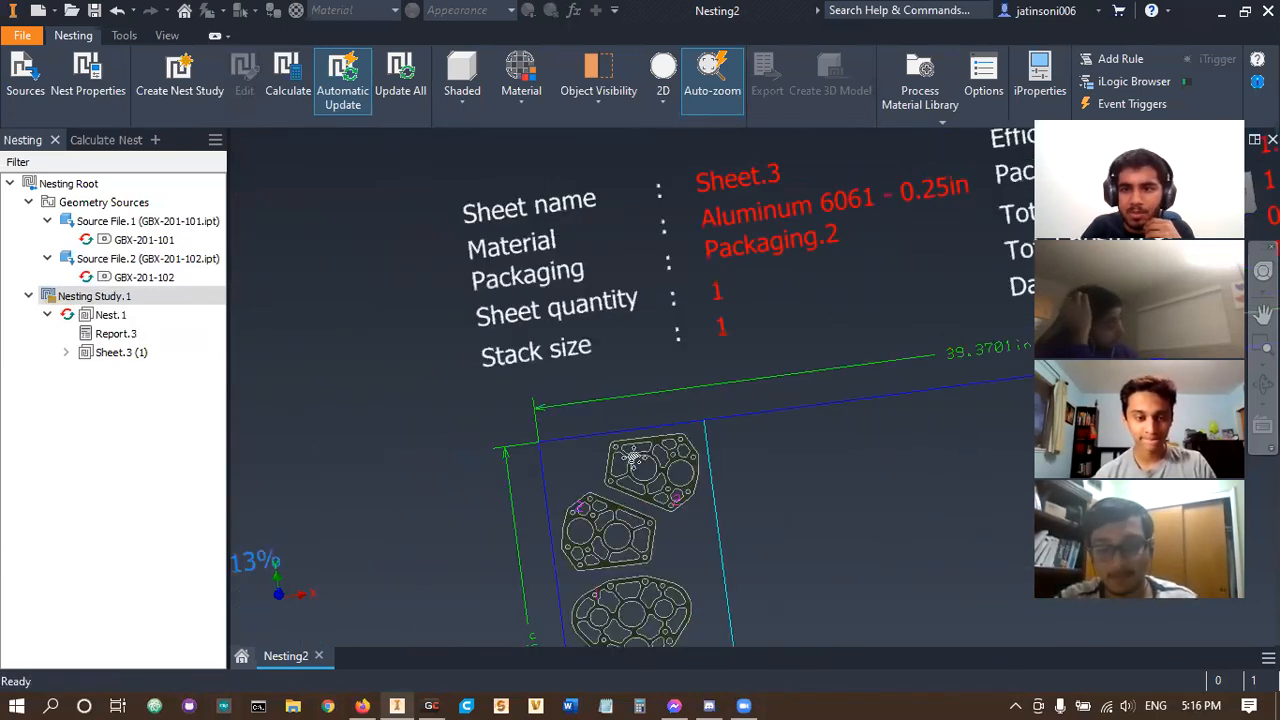
scroll(560, 378, up, 2)
scroll(474, 394, up, 4)
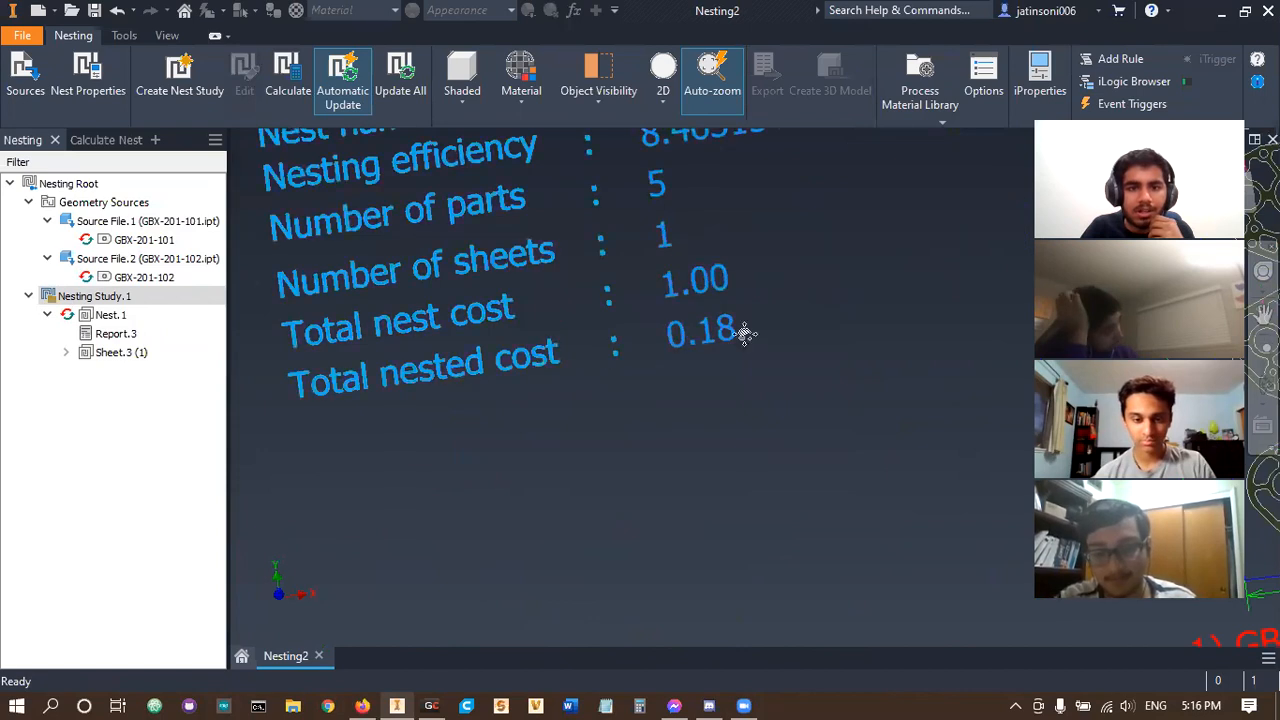
scroll(481, 476, down, 5)
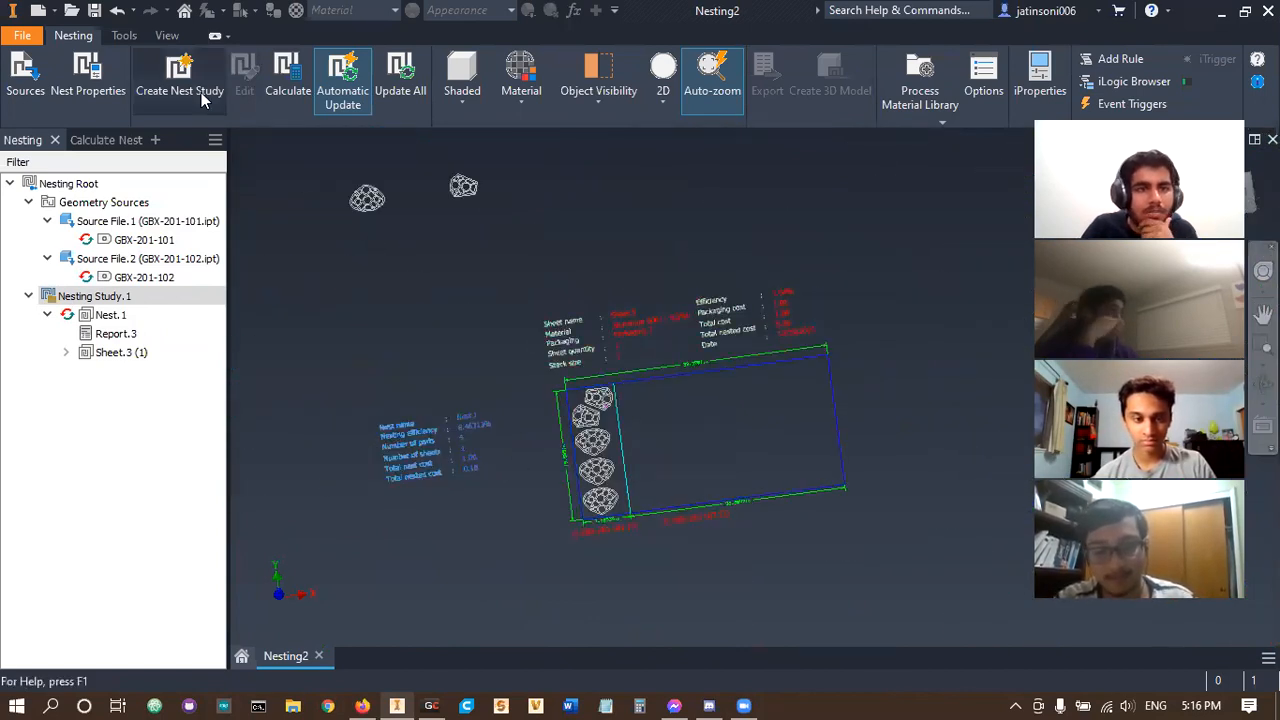
- Check the source quantities, material and thickness of both plate shapes in the nest properties
click(98, 88)
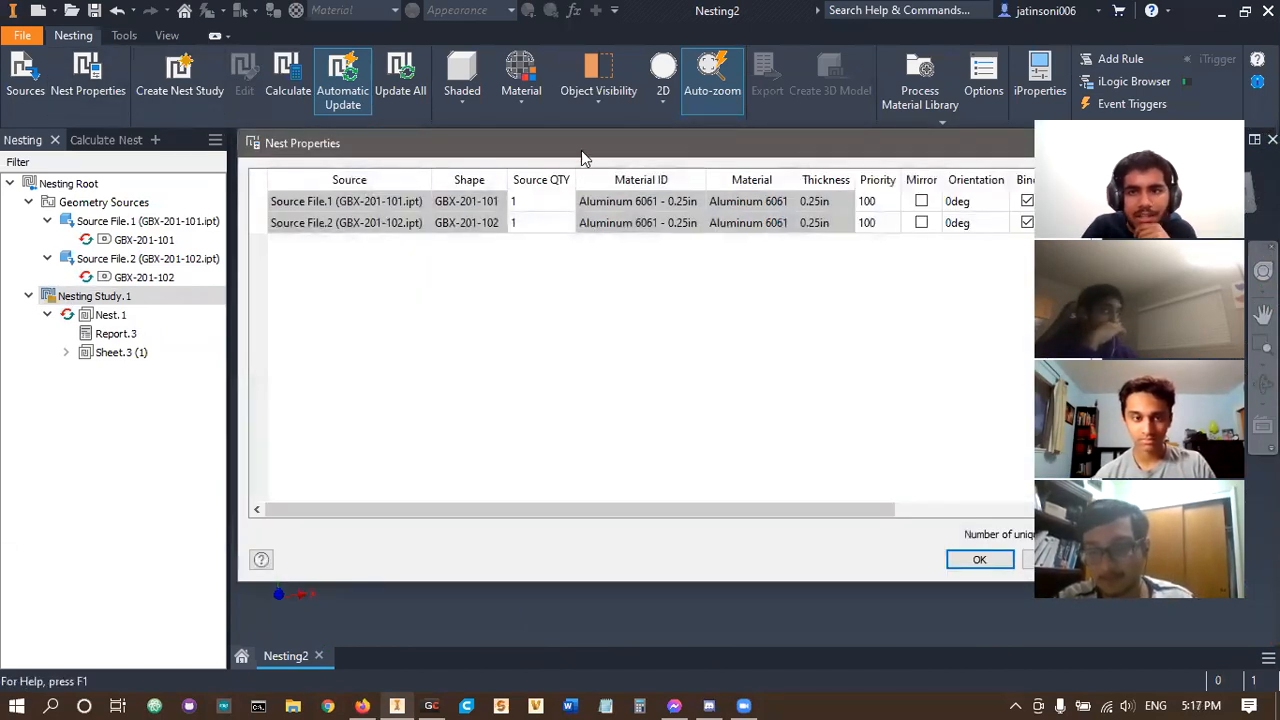
drag(581, 150, 308, 143)
click(800, 553)
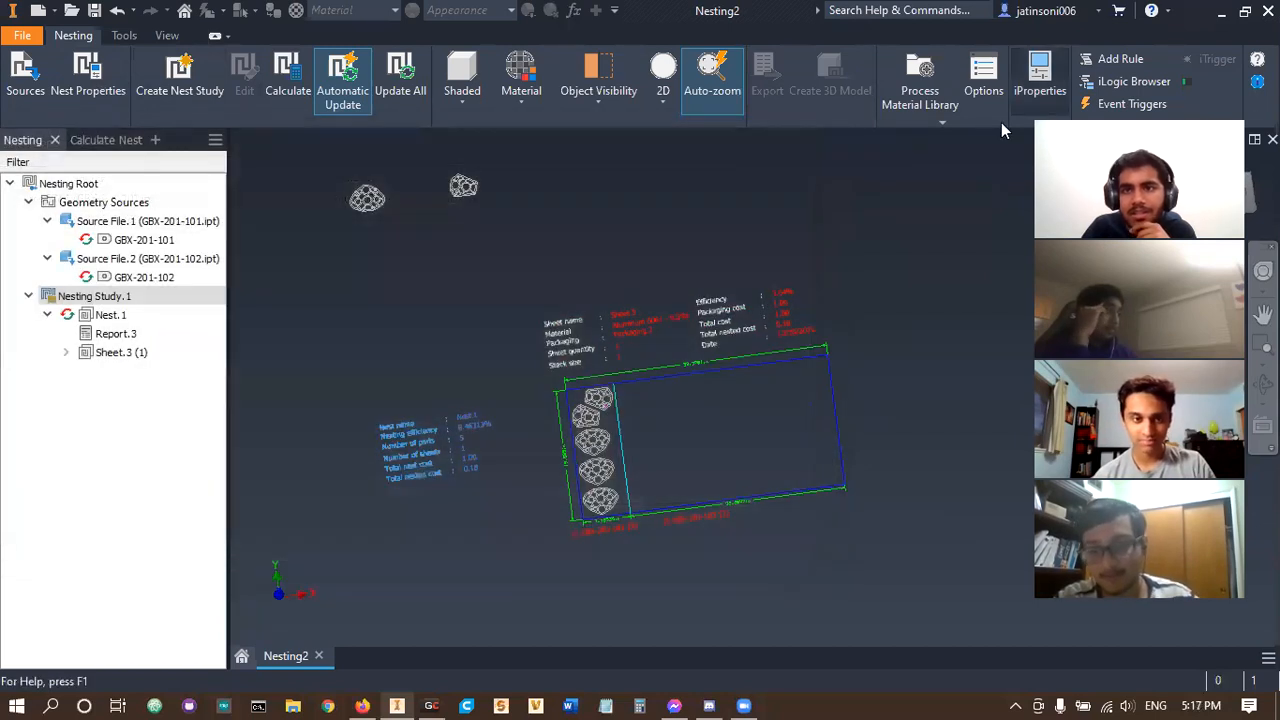
- Look through the nesting options, including the display preview, extraction, export and prompting settings, and leave them unchanged
click(979, 88)
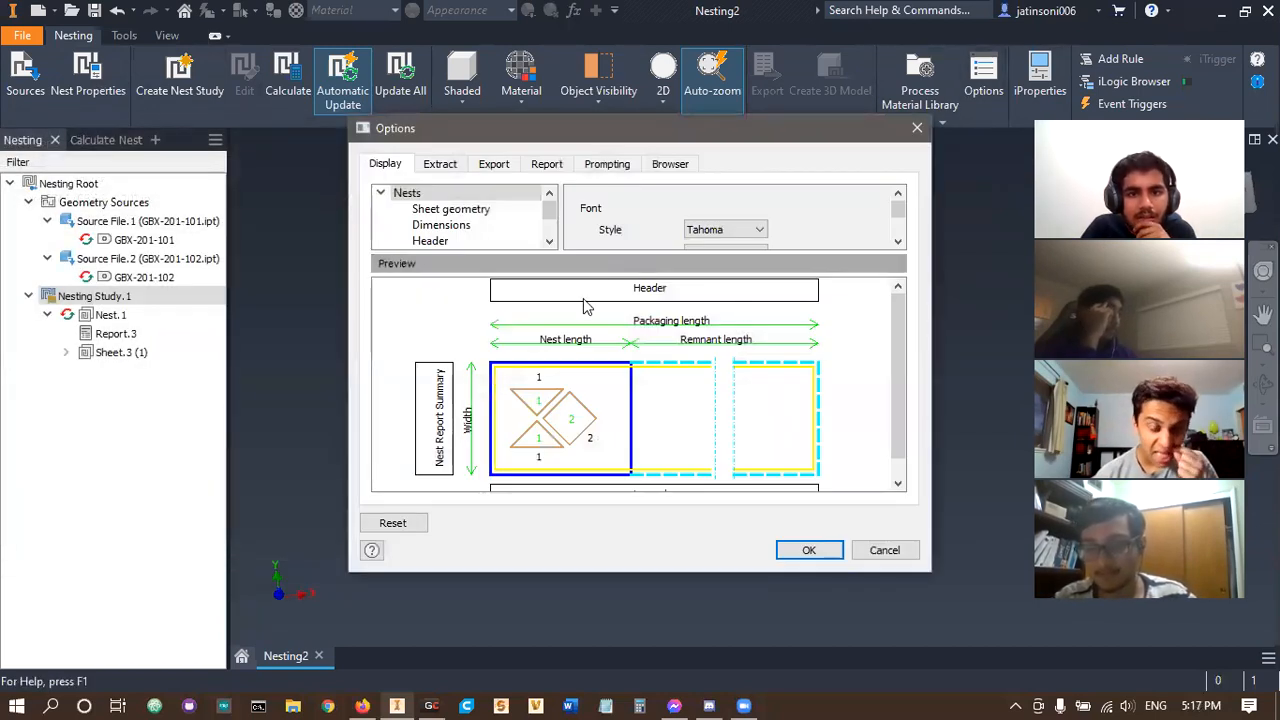
scroll(883, 418, down, 1)
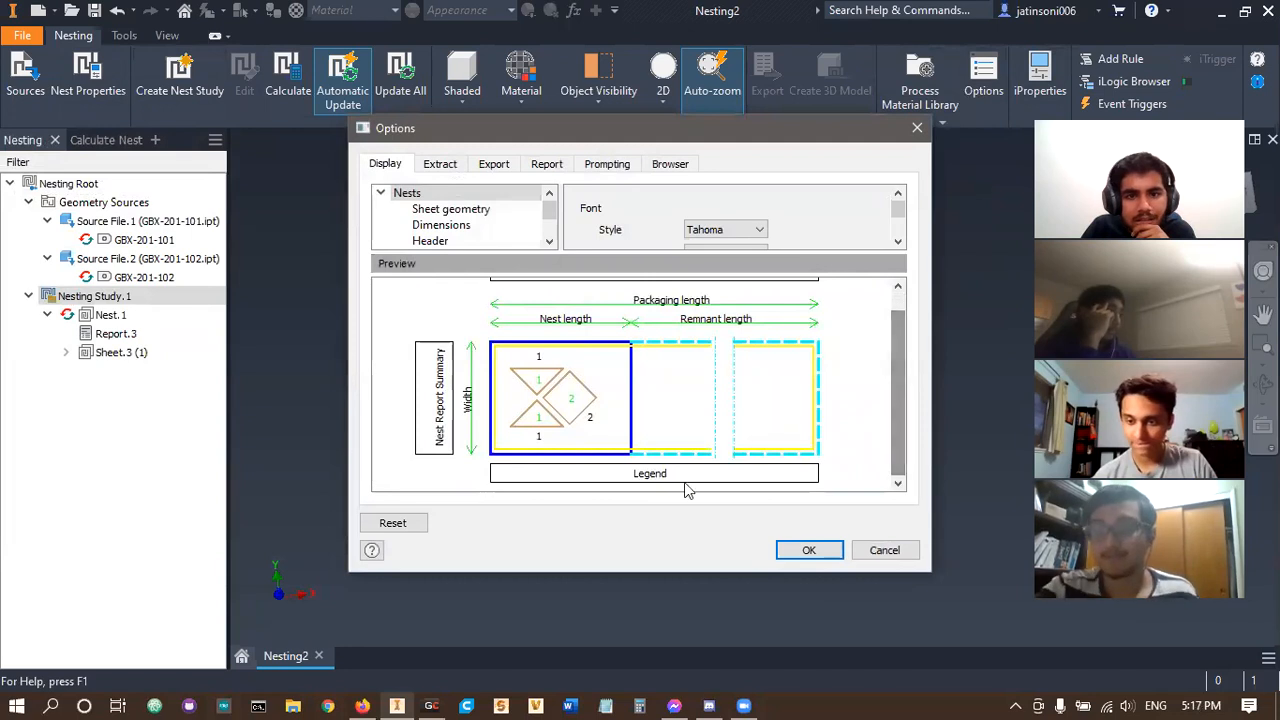
click(441, 166)
click(500, 166)
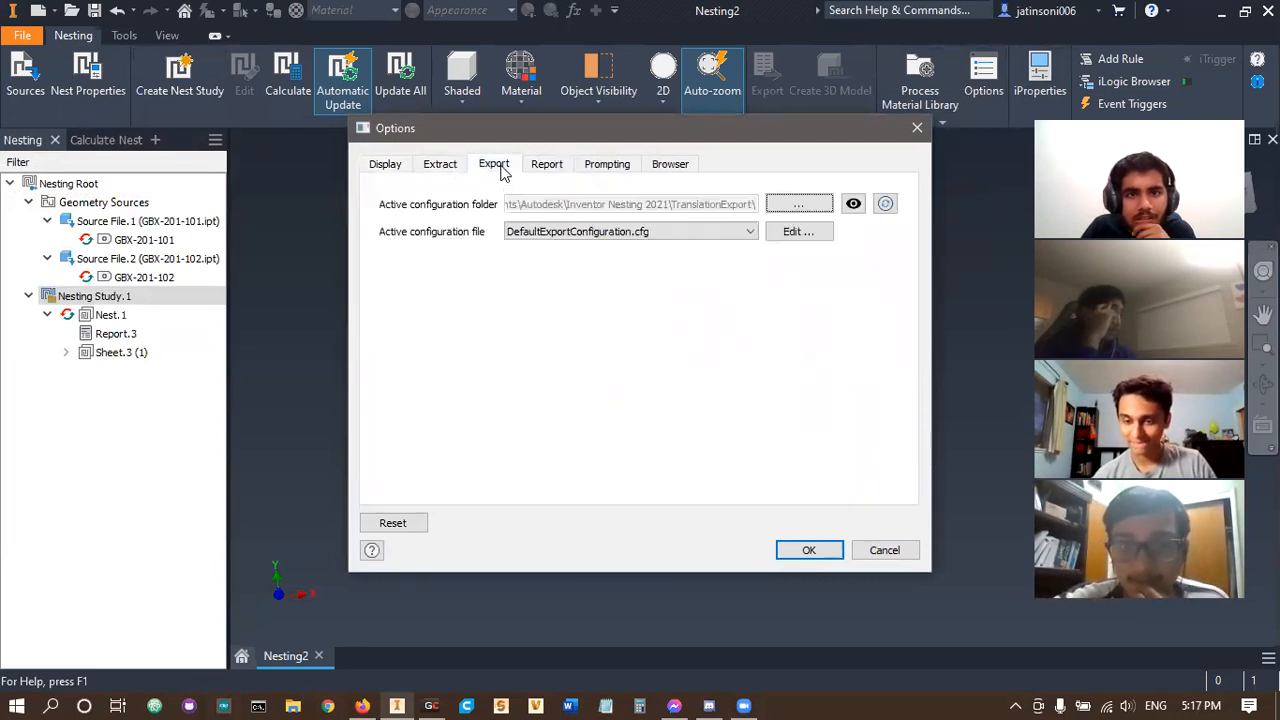
click(590, 165)
click(391, 170)
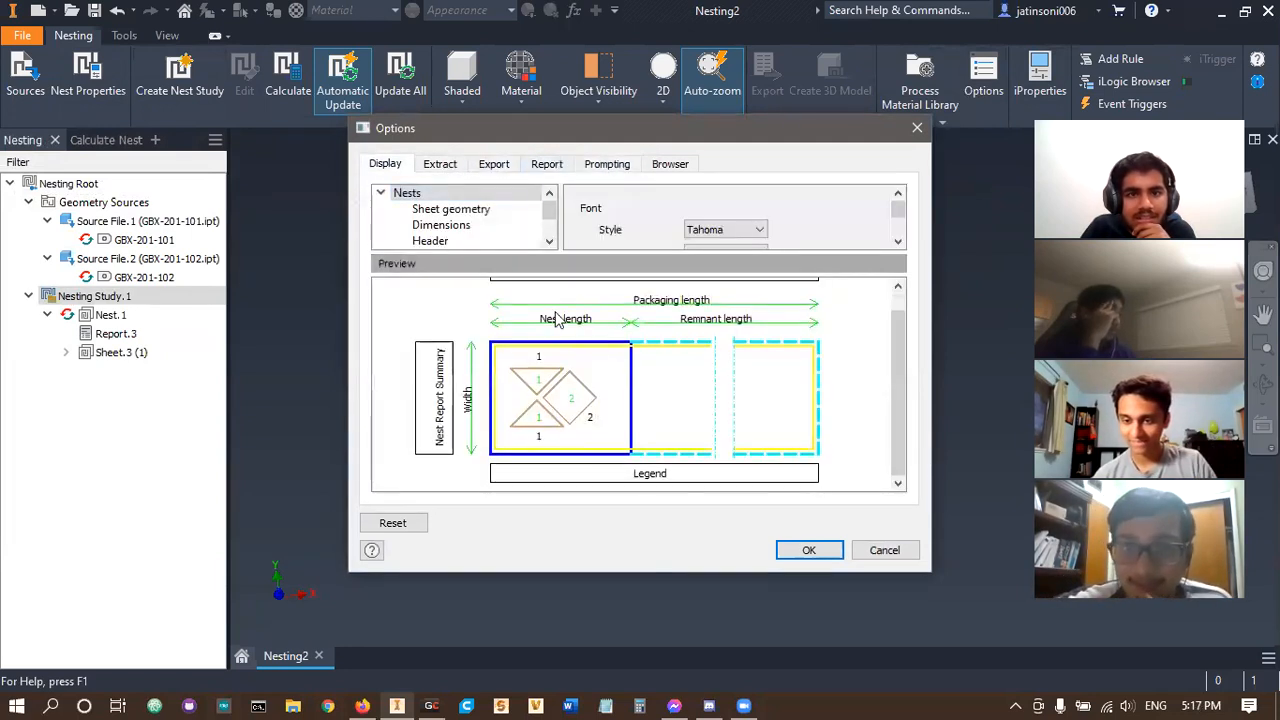
click(884, 550)
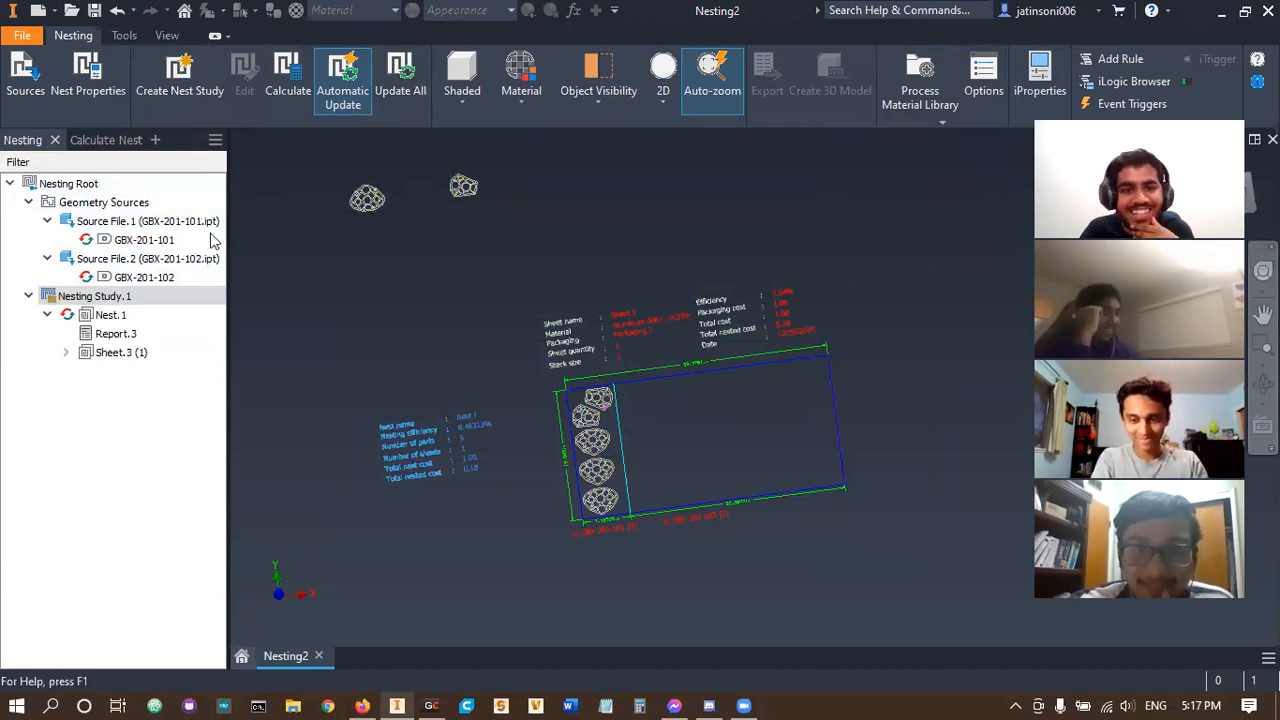
- Create a 3D model of Sheet.3 as a multi-body part file, with the stock excluded
scroll(571, 380, down, 8)
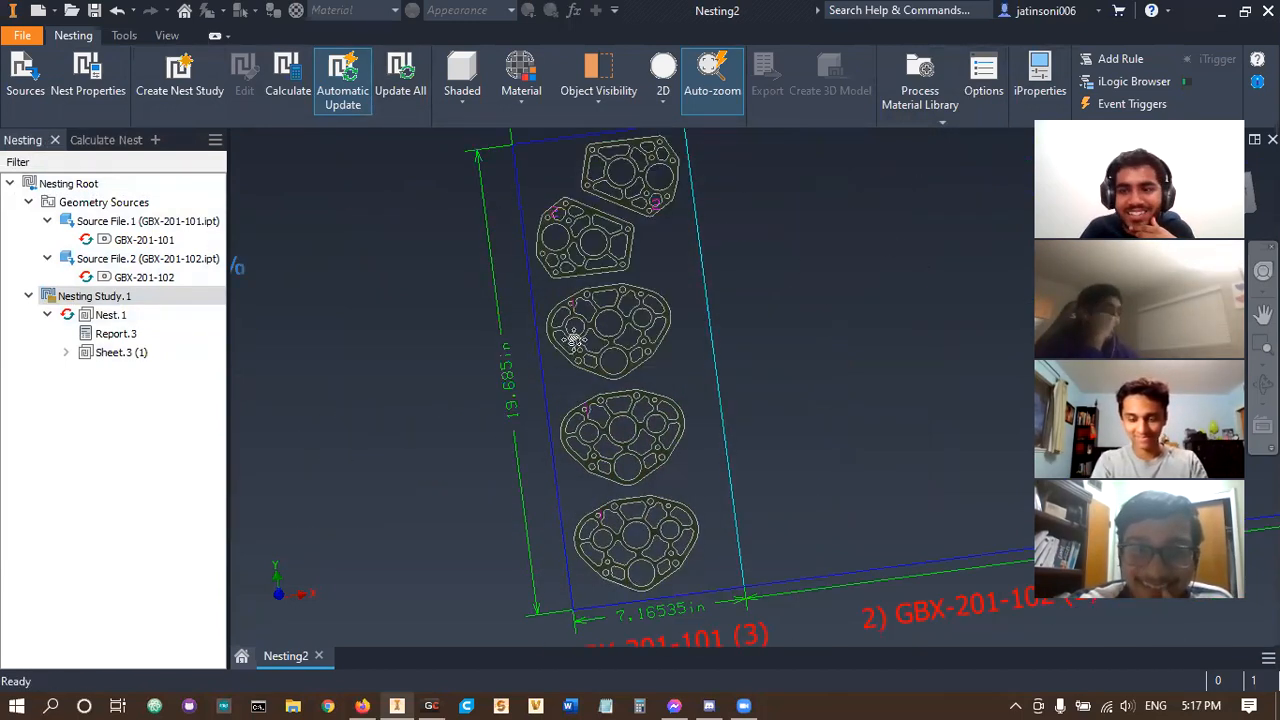
scroll(565, 378, up, 5)
scroll(606, 362, down, 6)
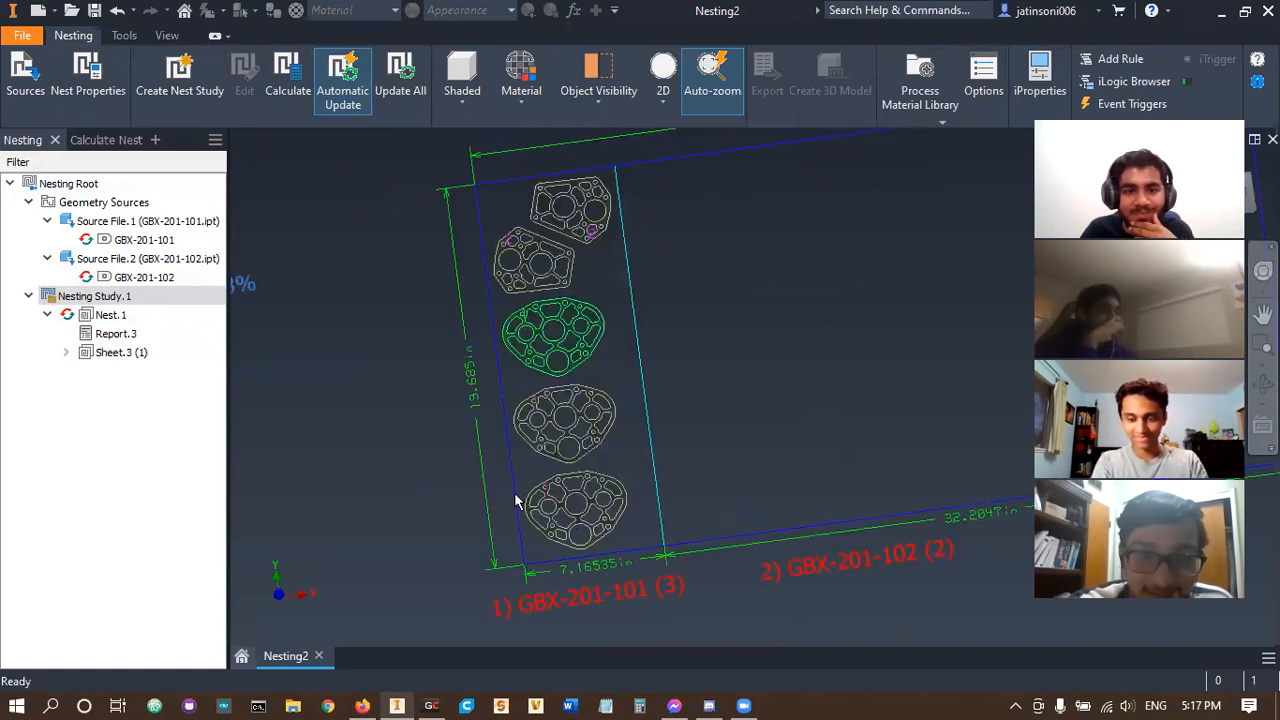
click(121, 352)
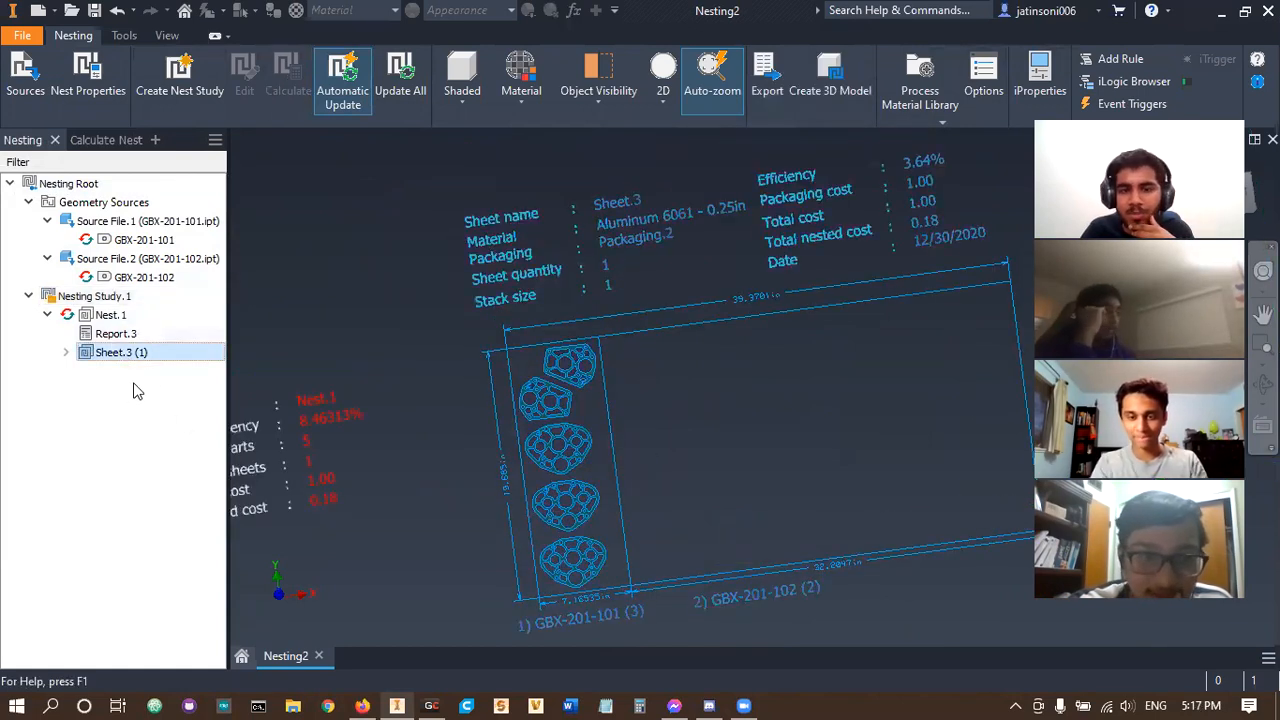
click(836, 92)
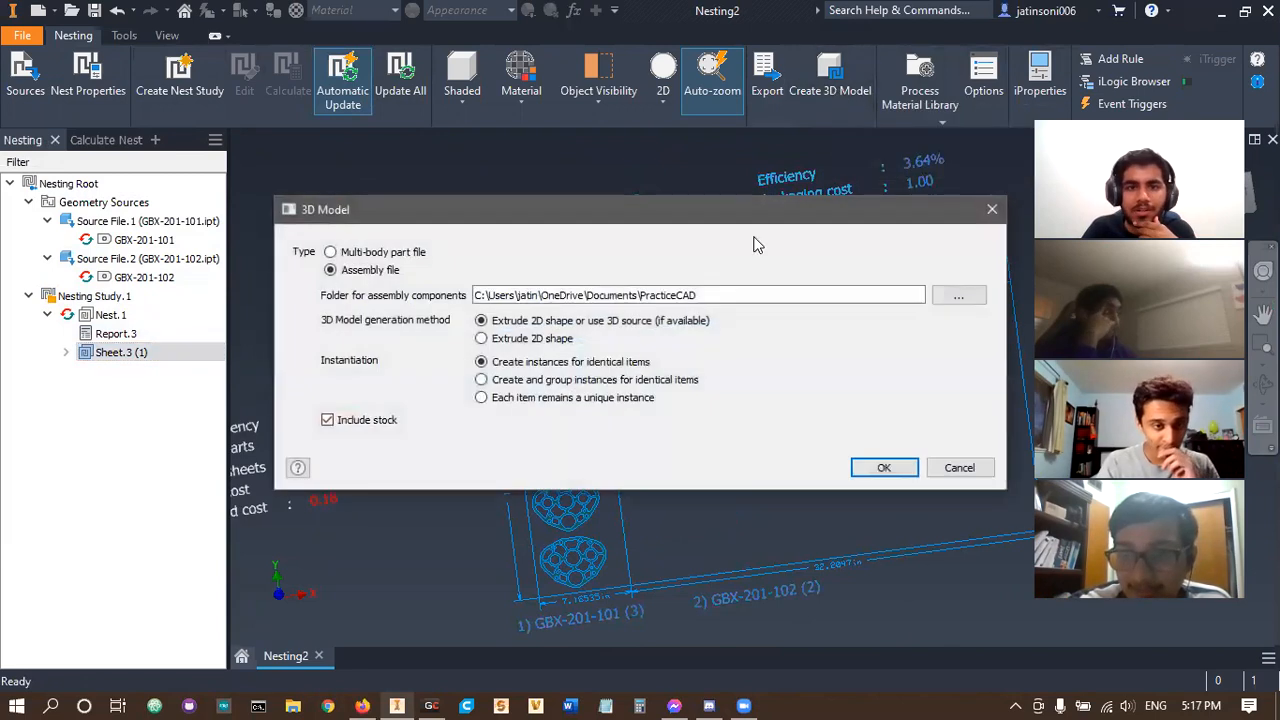
click(398, 256)
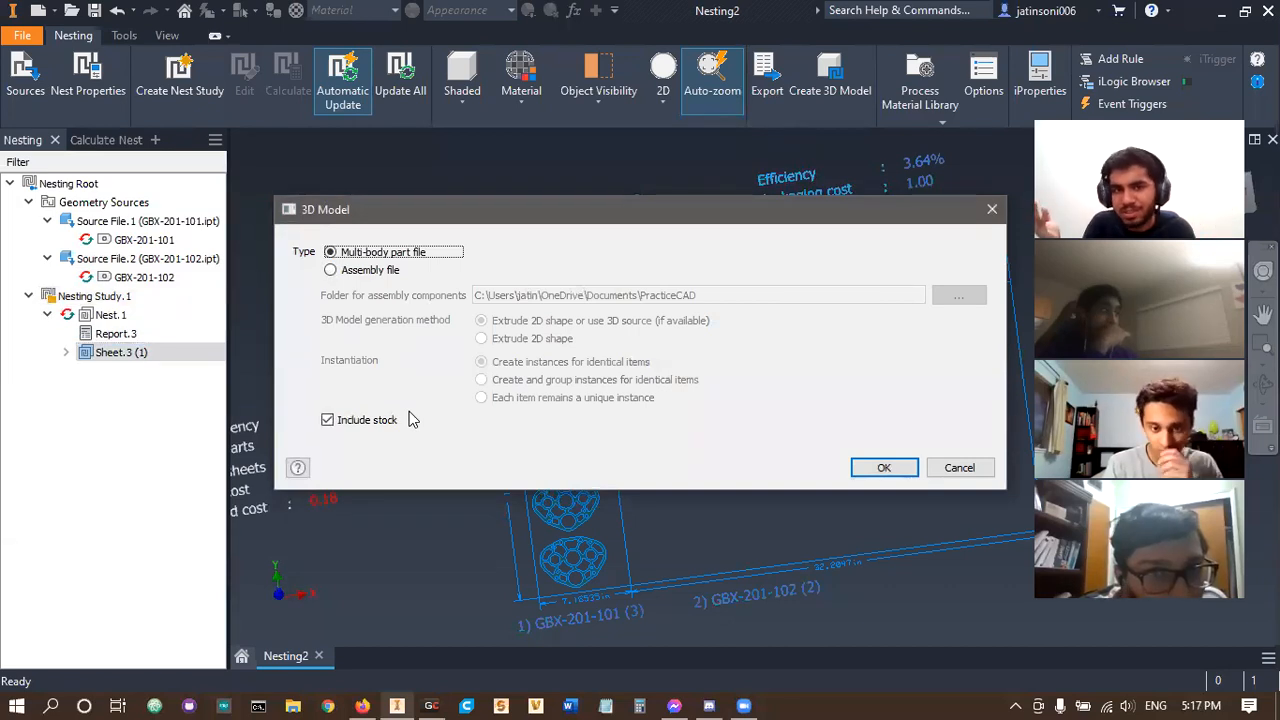
click(349, 424)
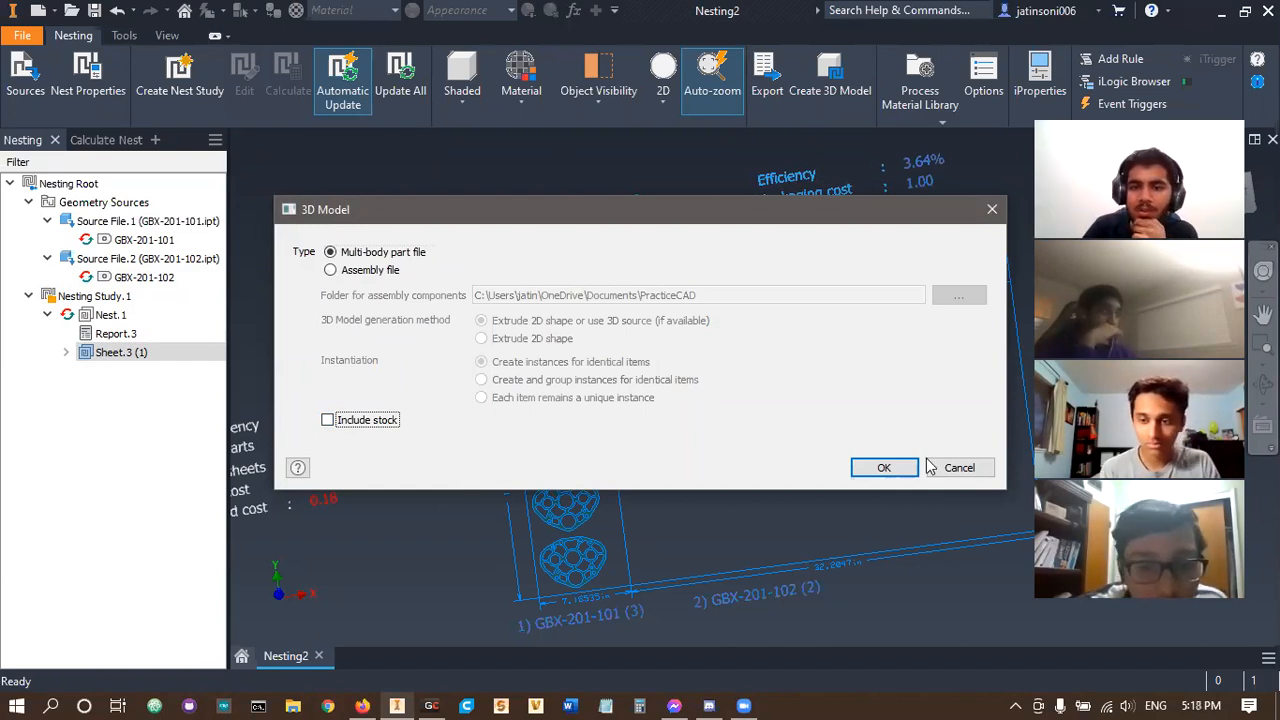
click(886, 468)
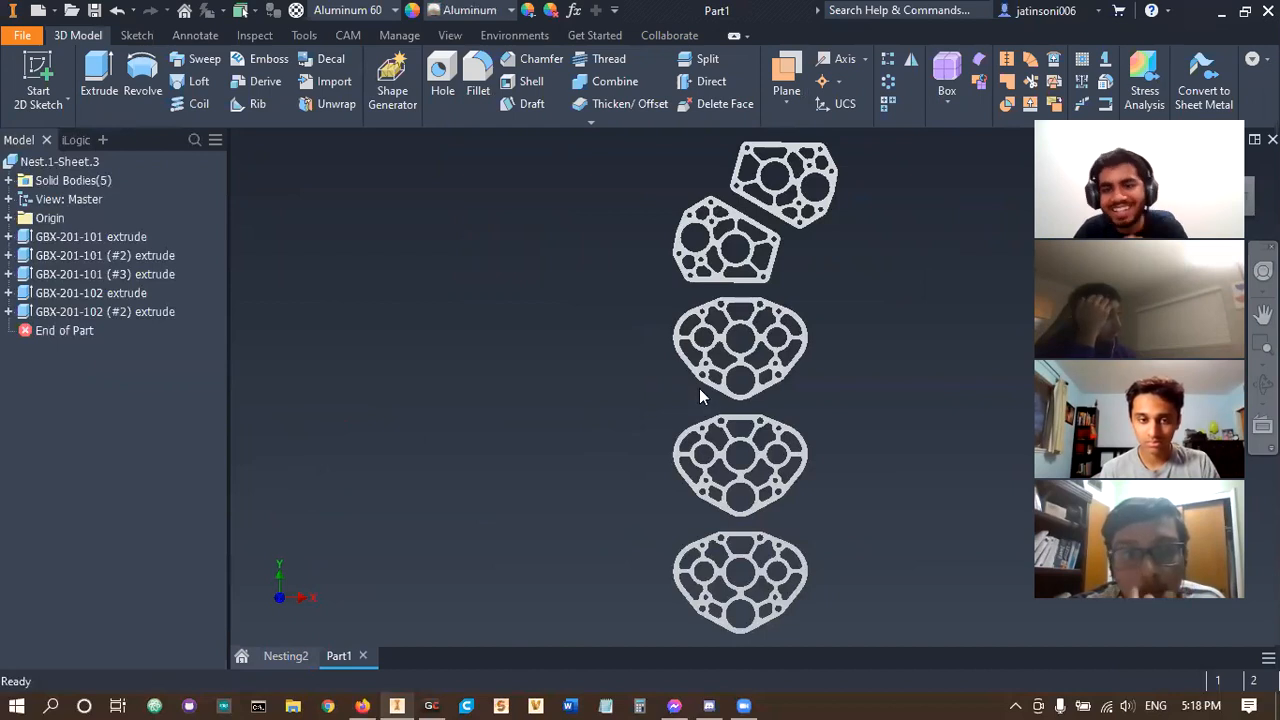
- Inspect the extruded plate bodies in the generated part from several angles, checking their thickness, cutouts and spacing
scroll(815, 439, down, 1)
shift+middle_drag(815, 439, 767, 429)
scroll(828, 438, up, 5)
scroll(767, 429, down, 5)
scroll(676, 456, up, 3)
scroll(579, 427, up, 3)
scroll(624, 317, down, 5)
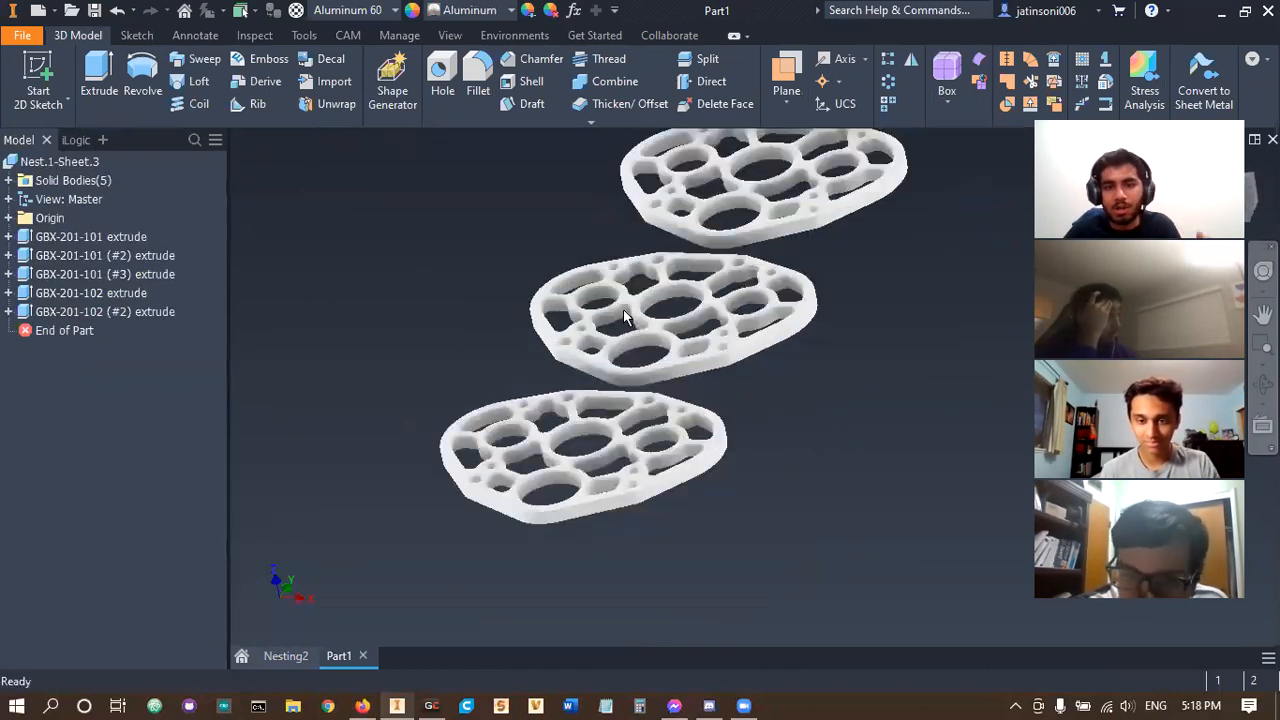
scroll(619, 343, up, 4)
scroll(619, 350, up, 3)
scroll(629, 457, down, 5)
shift+middle_drag(629, 457, 596, 475)
scroll(582, 416, up, 2)
scroll(586, 440, up, 2)
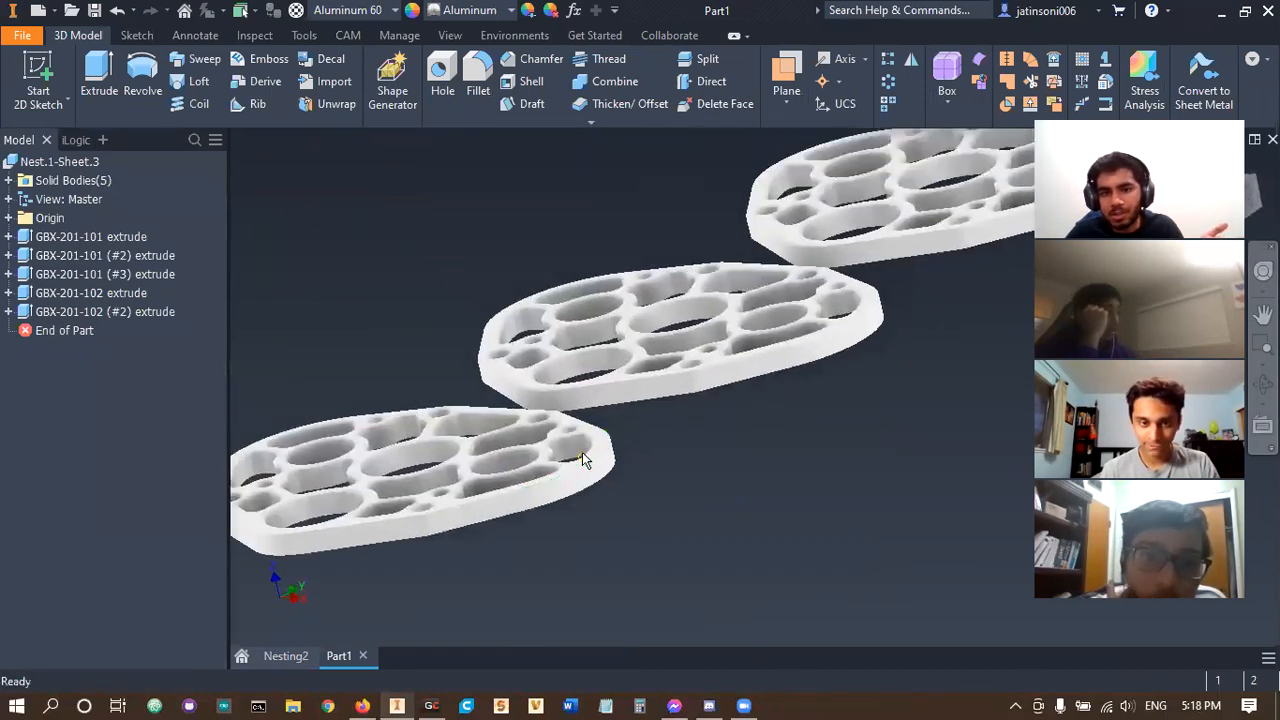
scroll(668, 278, up, 3)
scroll(668, 278, down, 3)
scroll(654, 253, down, 5)
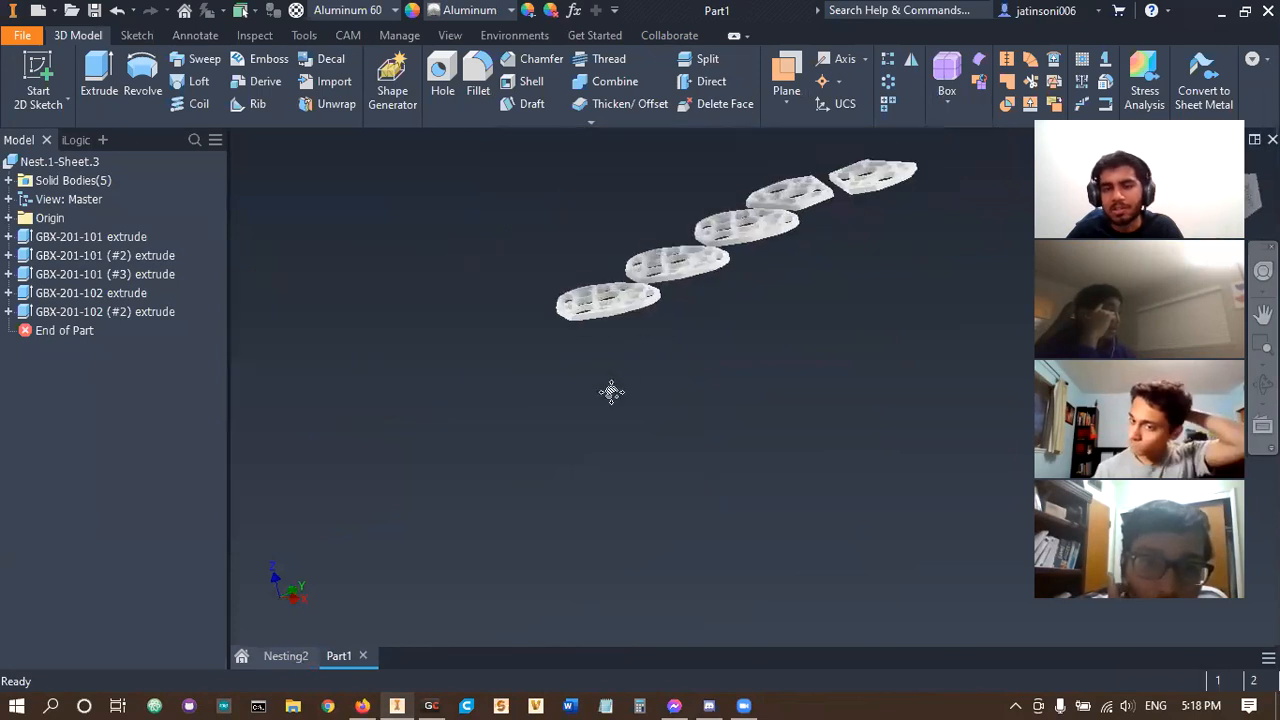
shift+middle_drag(619, 366, 723, 465)
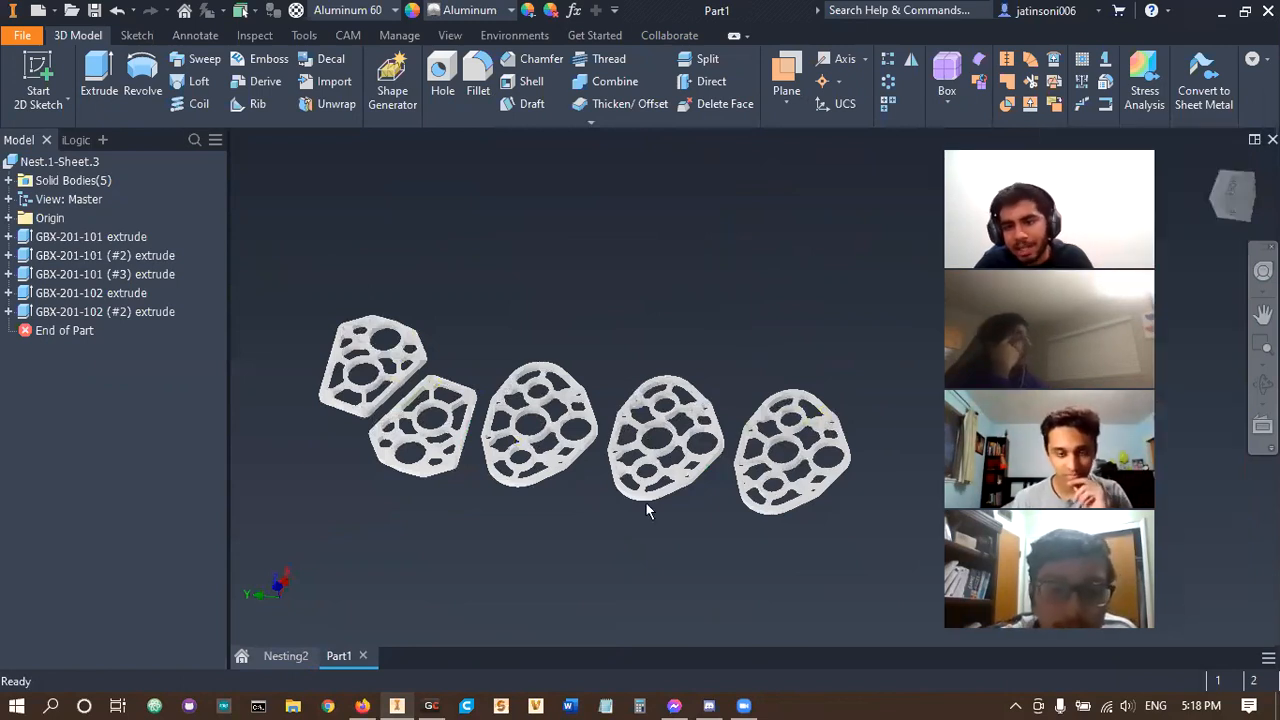
middle_drag(645, 501, 657, 428)
scroll(657, 428, down, 6)
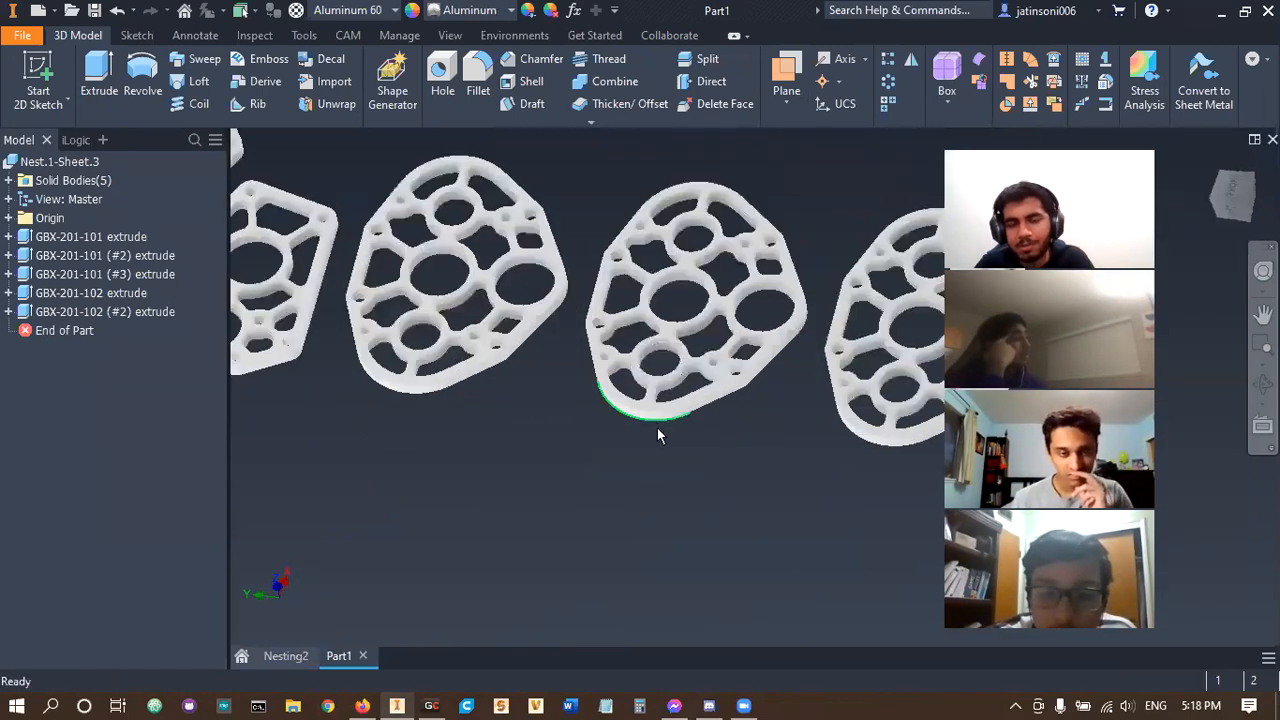
scroll(657, 430, up, 5)
scroll(462, 316, down, 6)
scroll(438, 346, up, 5)
middle_drag(438, 350, 491, 364)
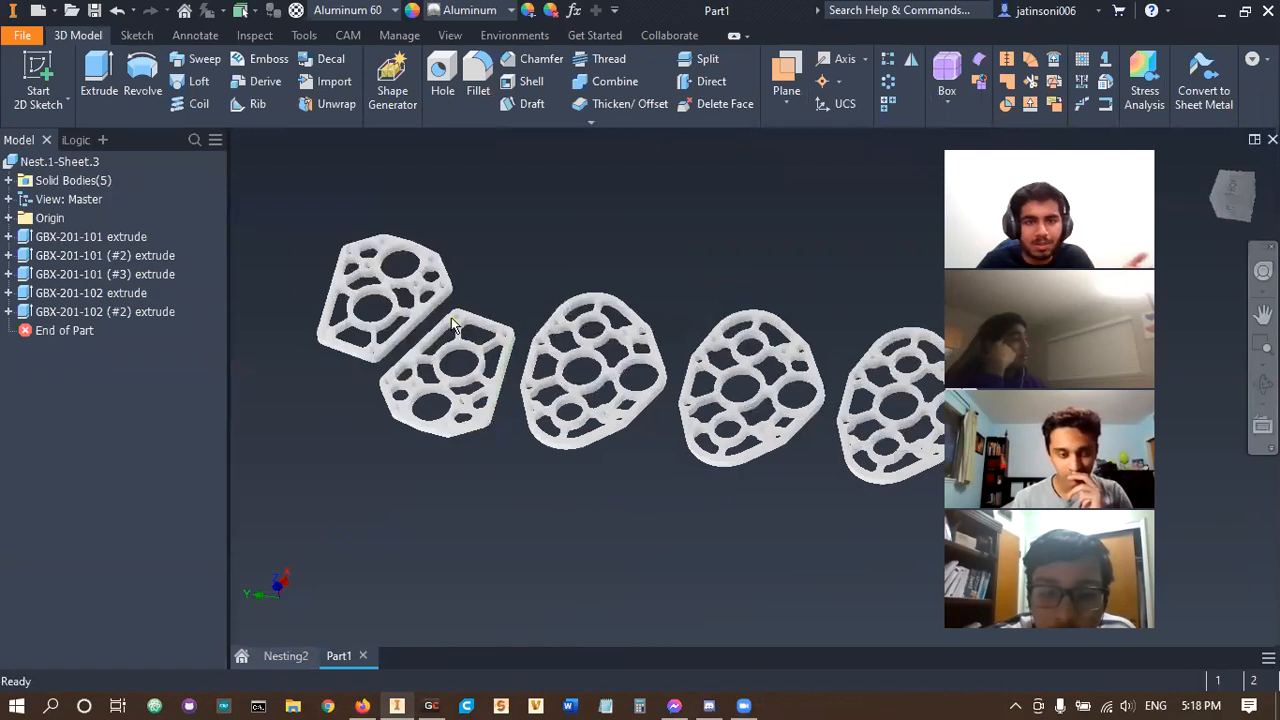
scroll(453, 306, down, 6)
scroll(670, 478, up, 5)
middle_drag(701, 542, 630, 512)
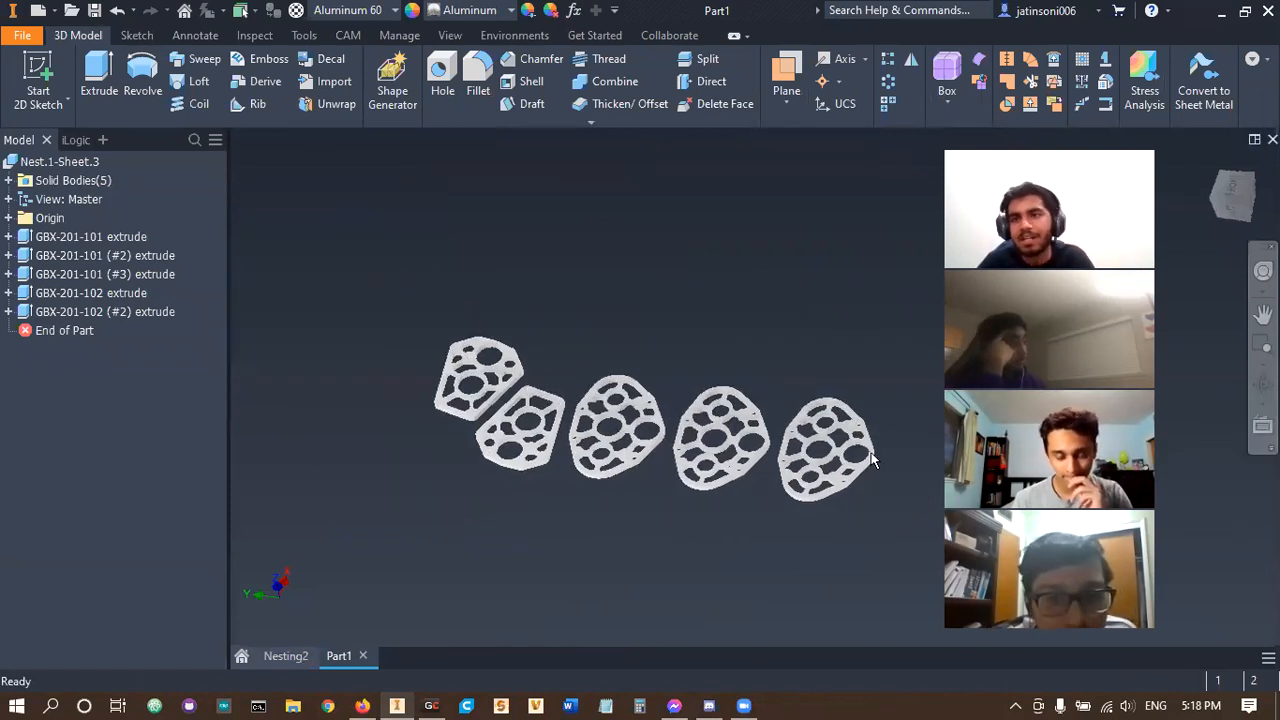
click(1218, 196)
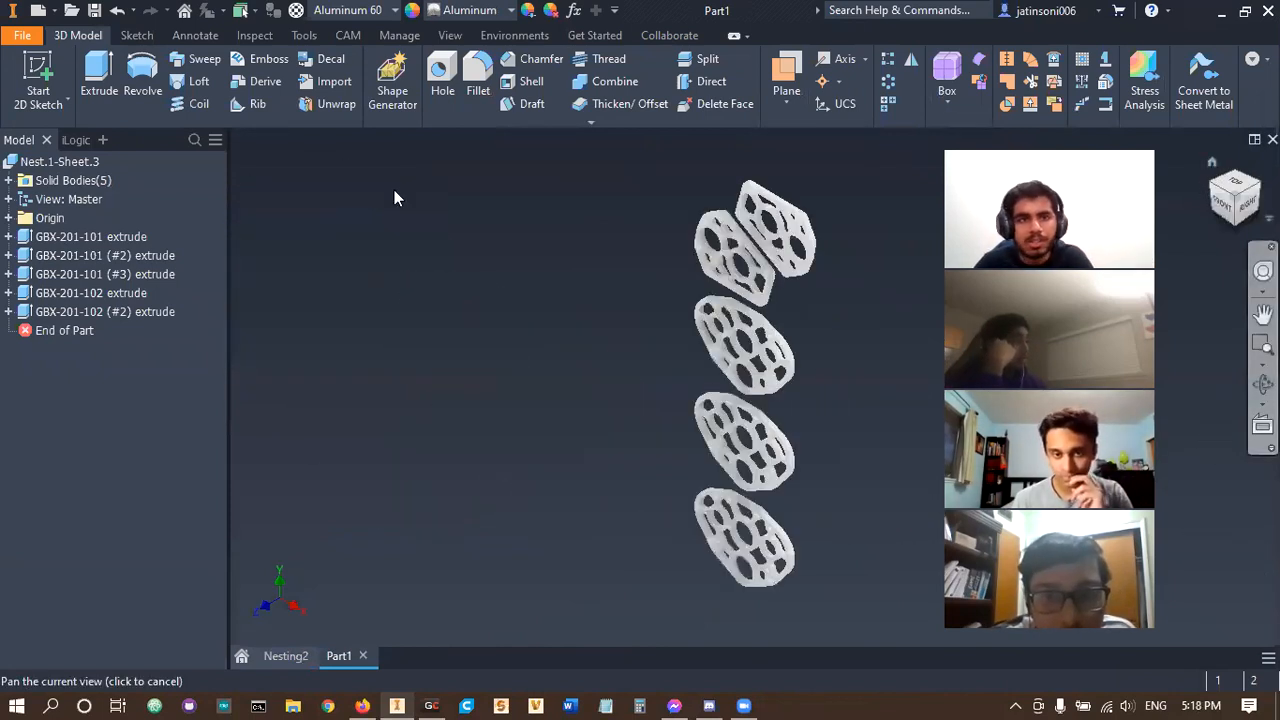
- Save the generated part as nestedplates.ipt in the PracticeCAD folder
click(95, 11)
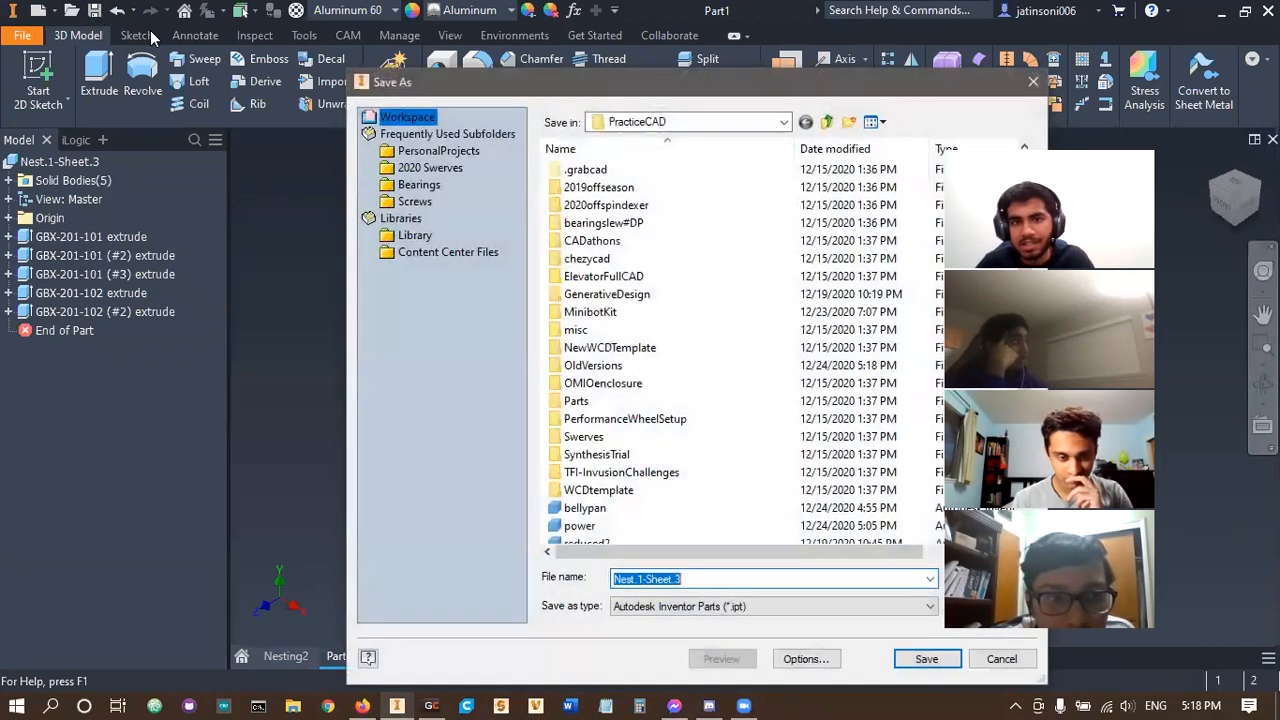
drag(553, 87, 449, 71)
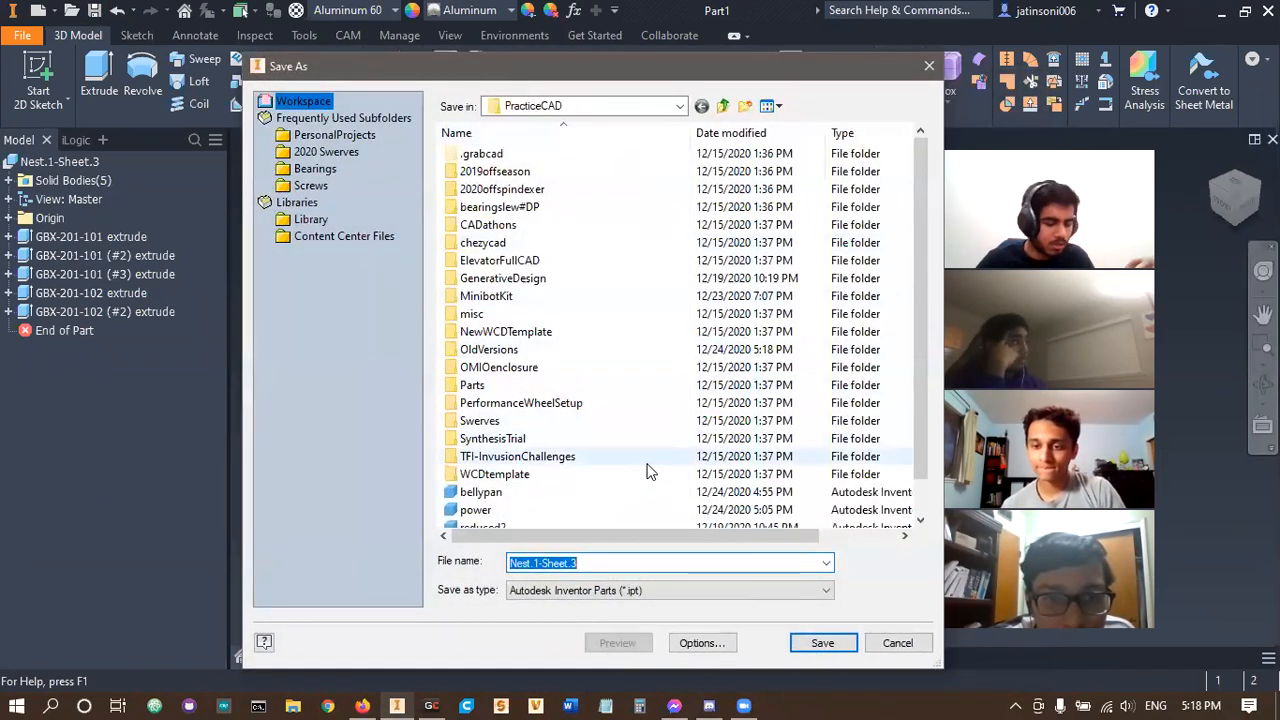
text(Nesting2)
key(Return)
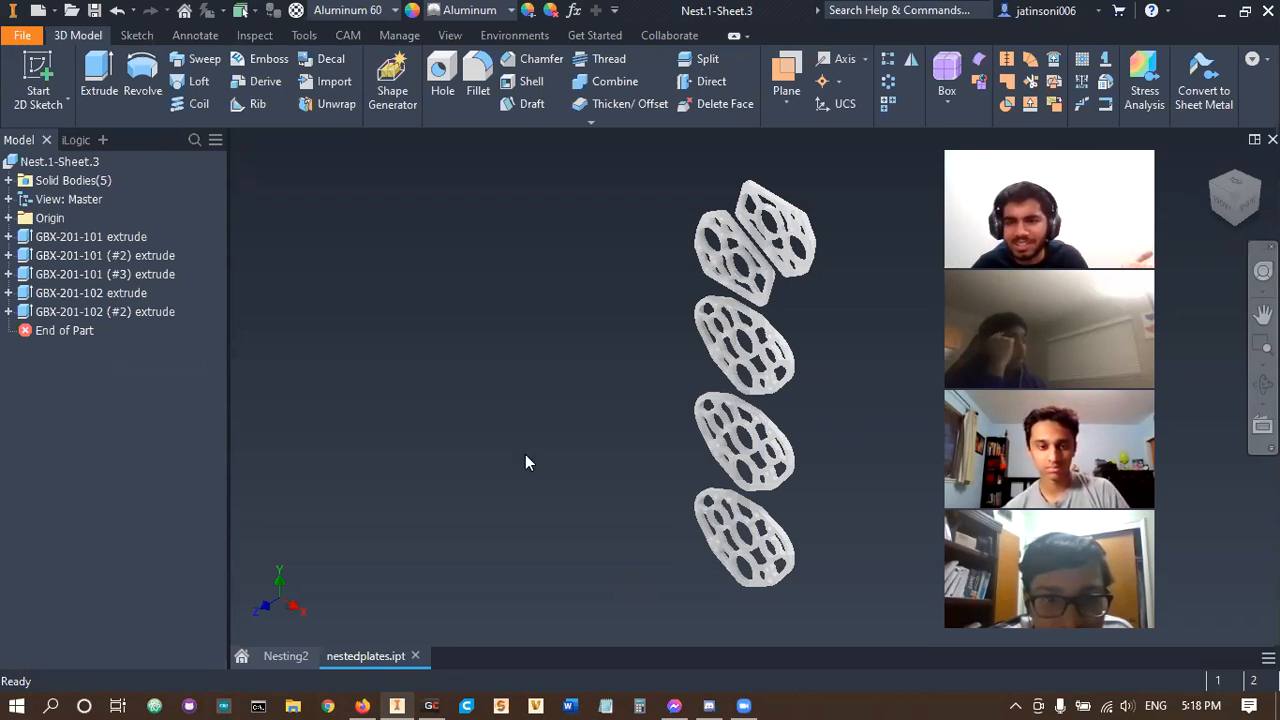
scroll(751, 563, up, 2)
scroll(751, 563, down, 5)
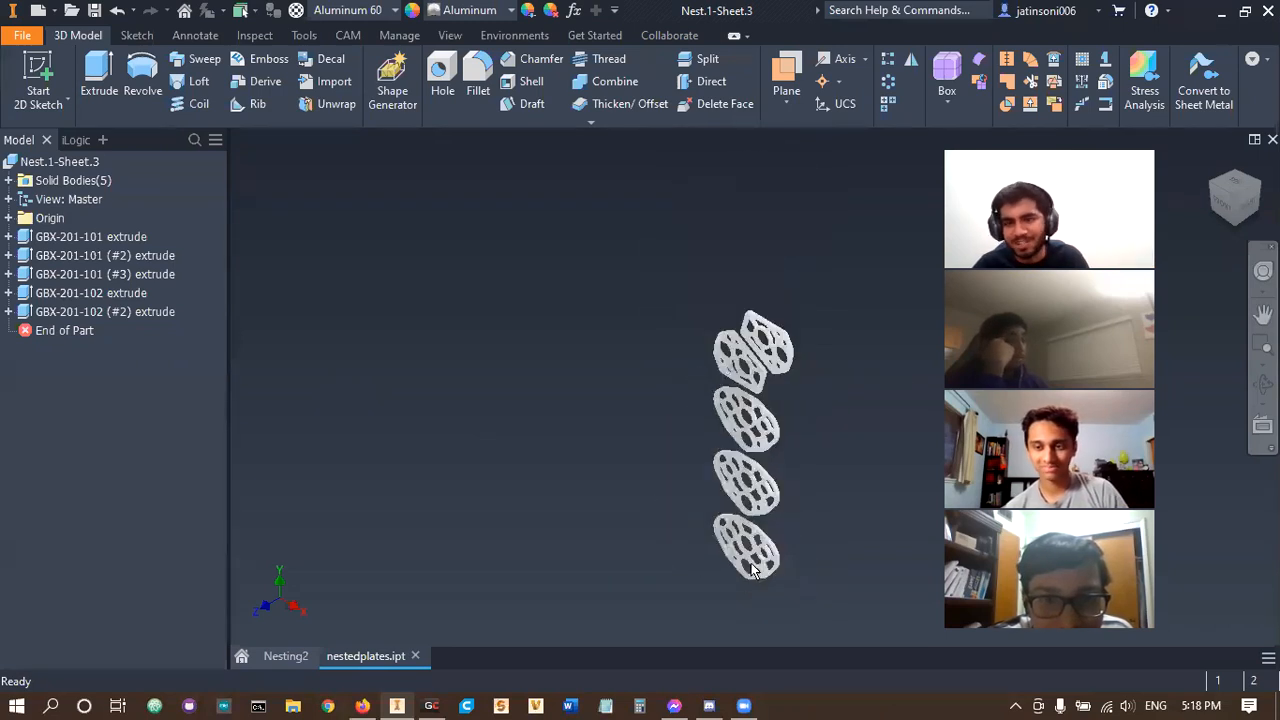
scroll(751, 563, up, 2)
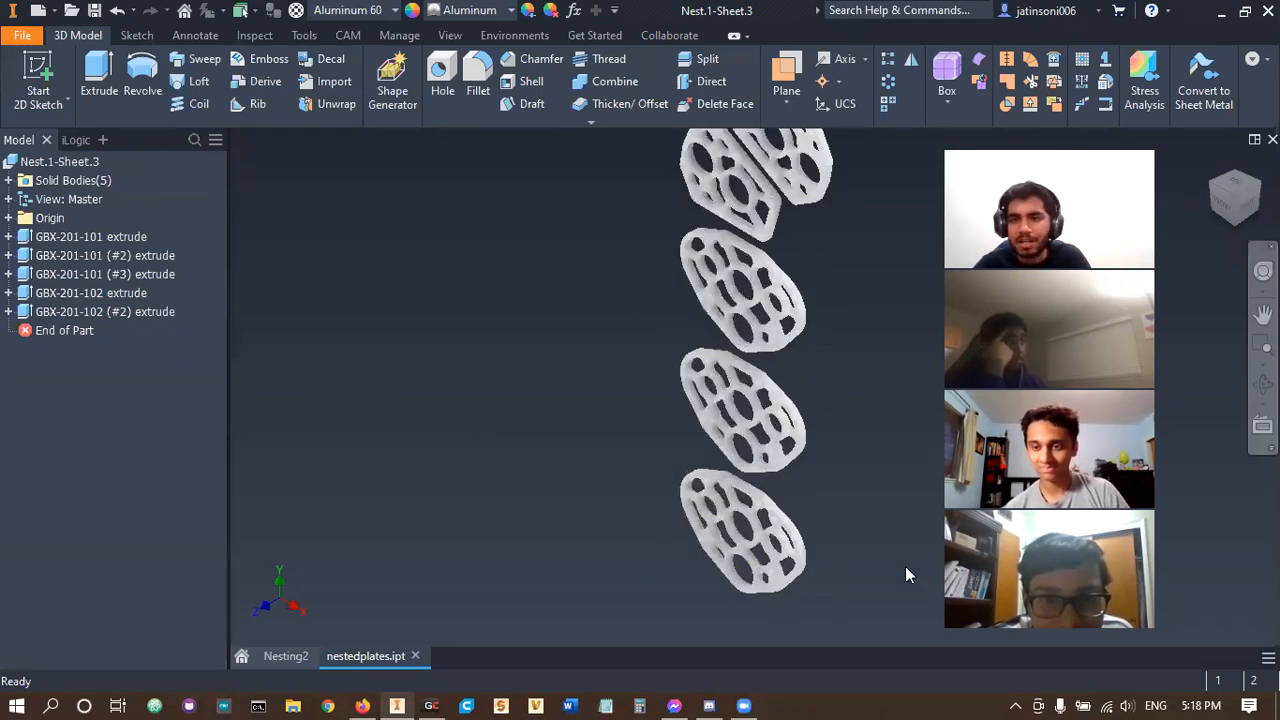
drag(1089, 120, 1134, 44)
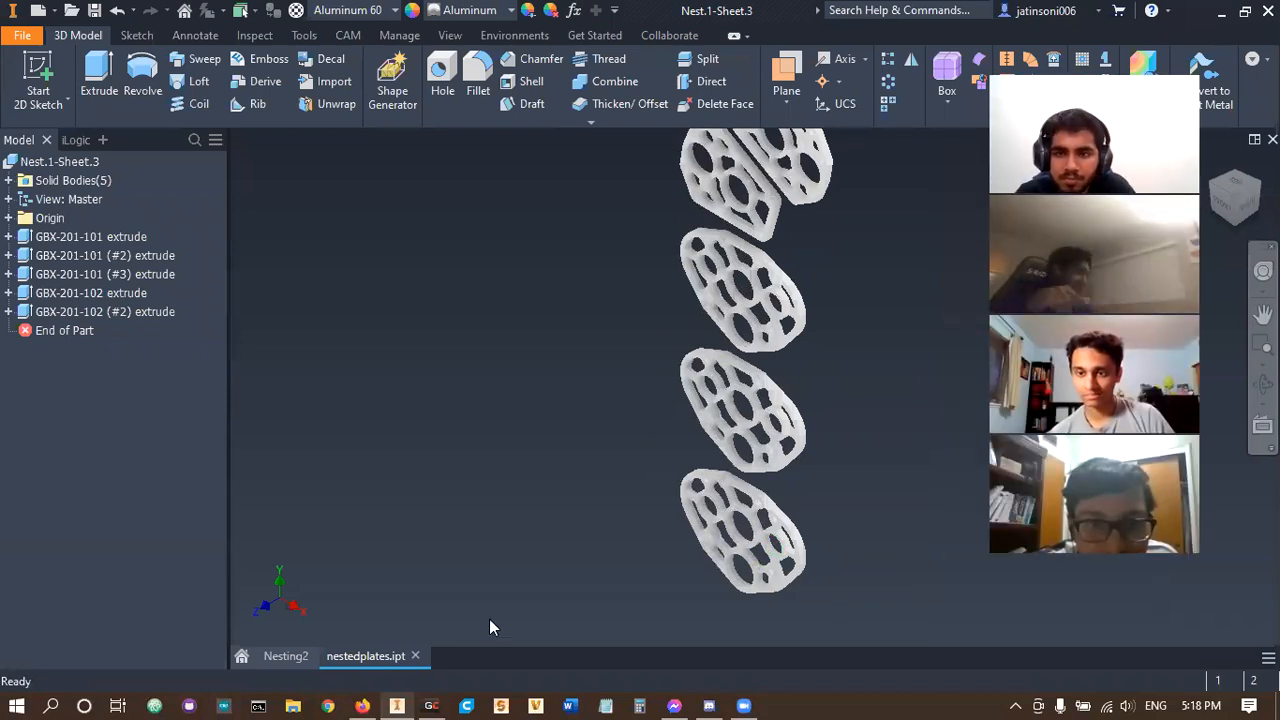
middle_drag(579, 517, 561, 600)
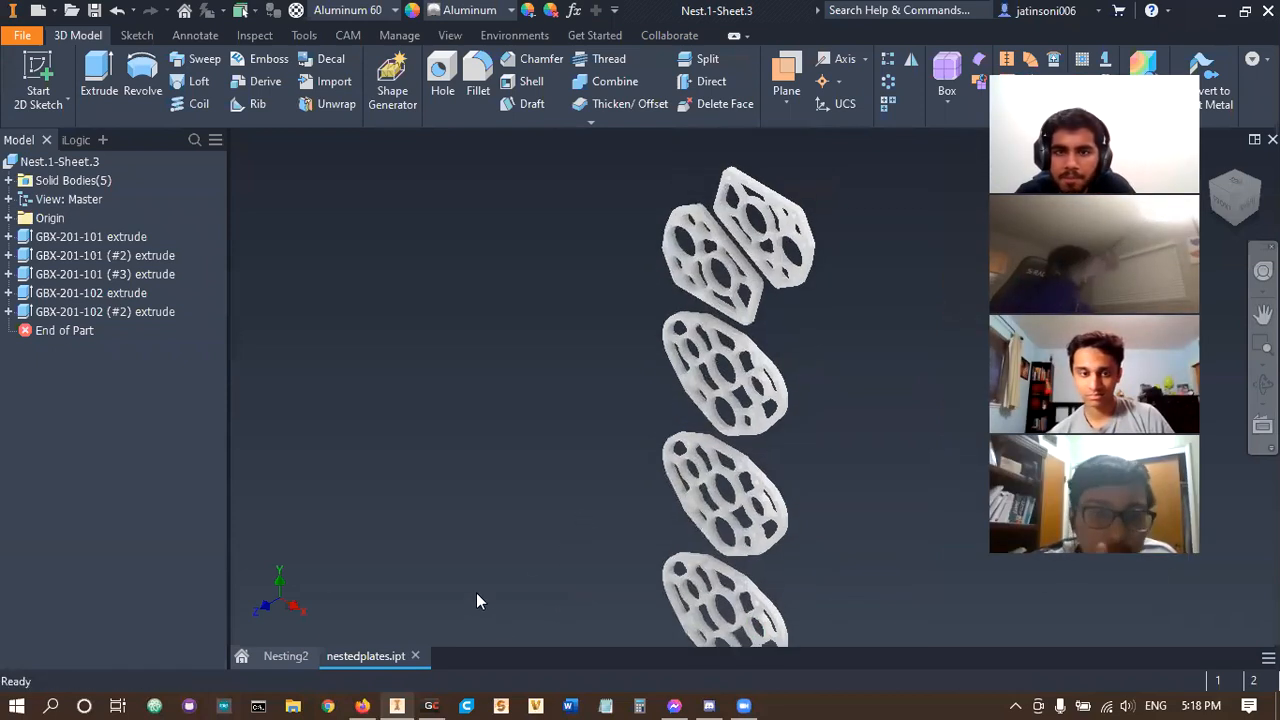
- Return to the Nesting2 document and examine the plate layout, sheet dimensions and unused area on the nested sheet
click(285, 655)
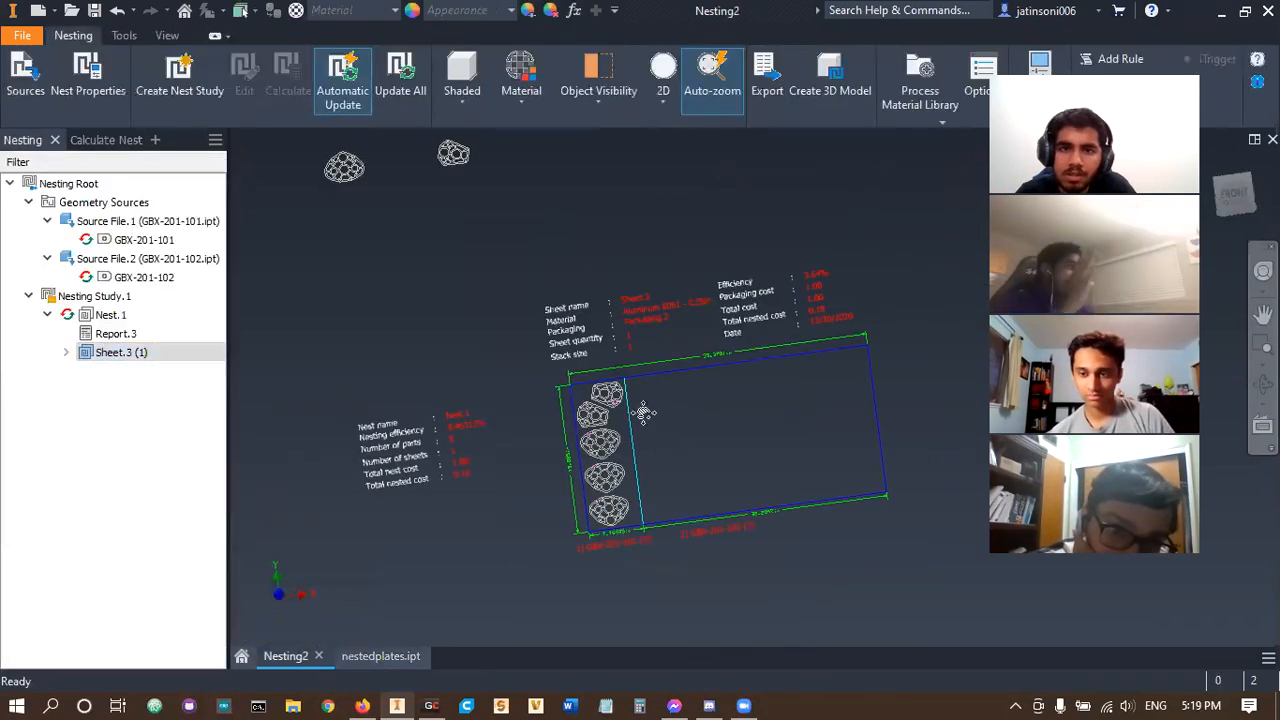
scroll(678, 493, down, 5)
middle_drag(593, 415, 653, 428)
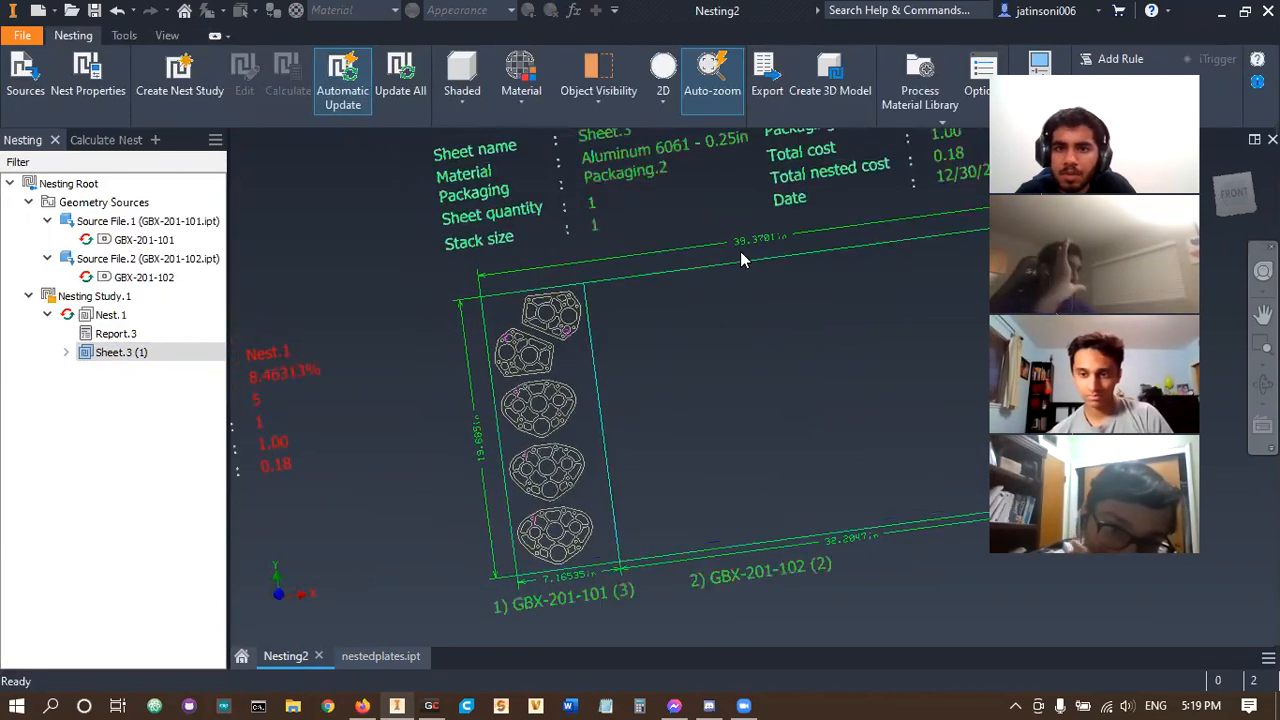
scroll(748, 250, down, 5)
scroll(720, 260, up, 3)
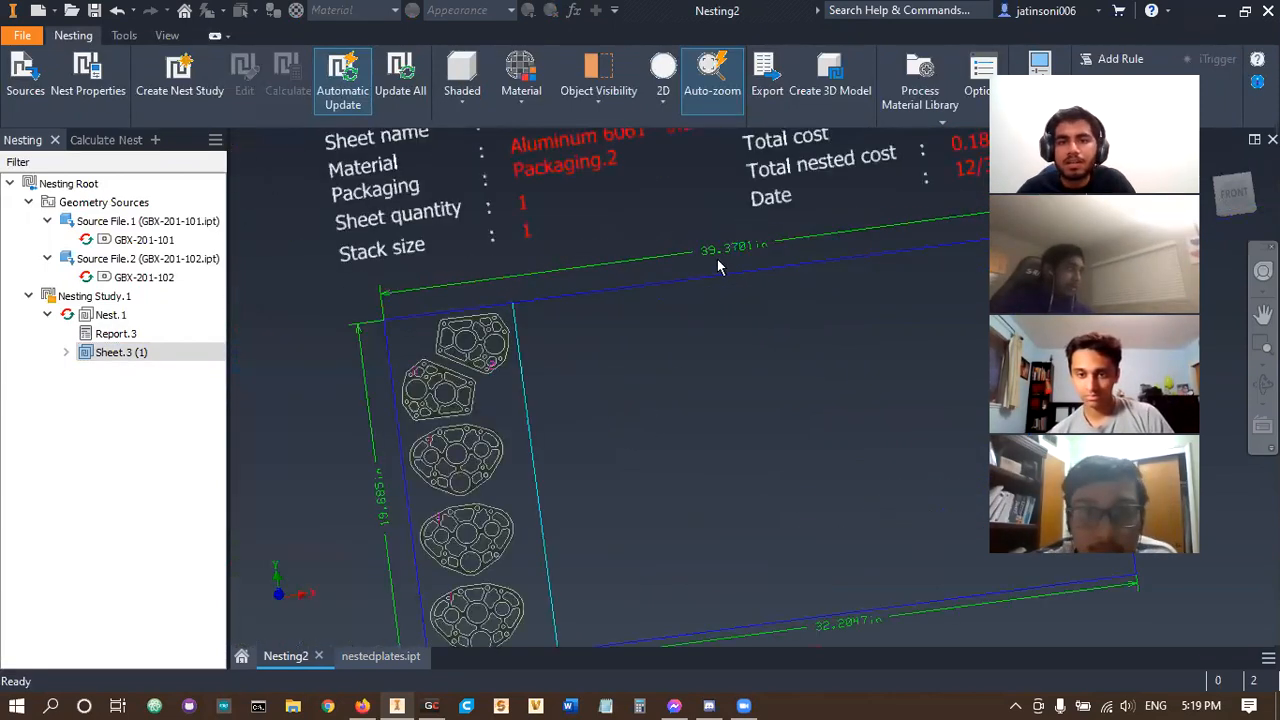
scroll(718, 265, up, 5)
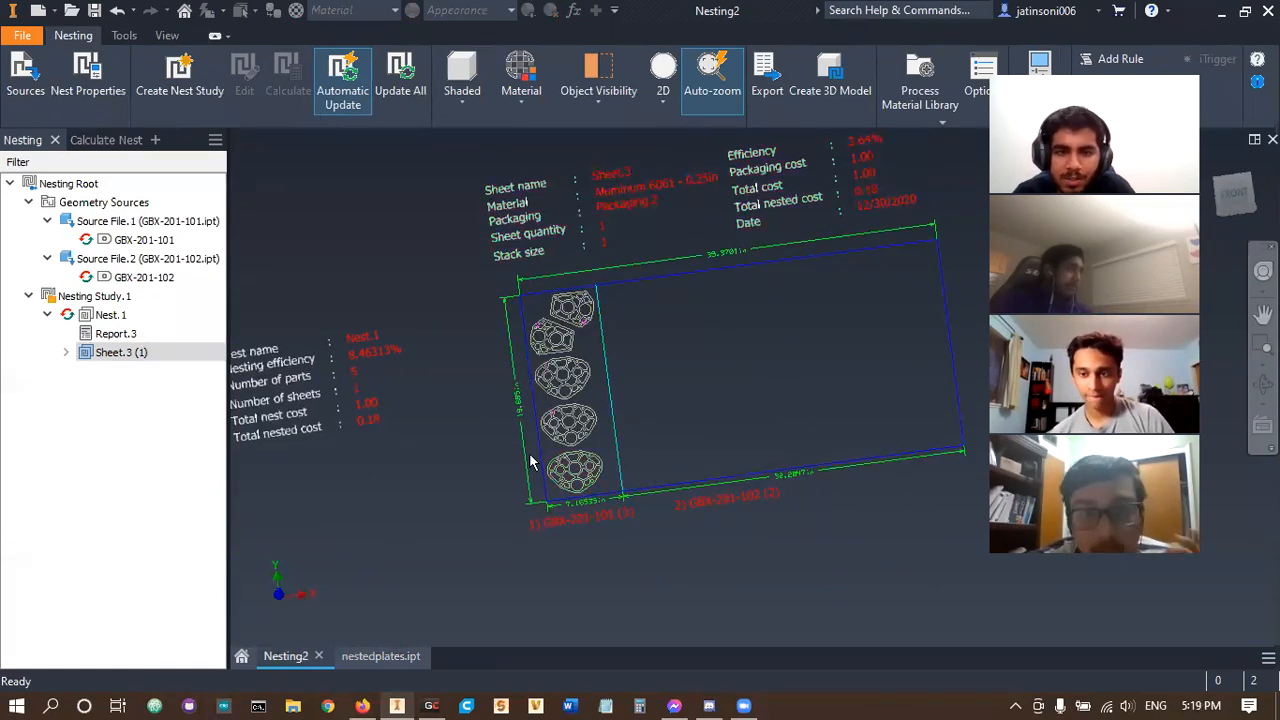
scroll(523, 386, down, 4)
scroll(515, 370, up, 2)
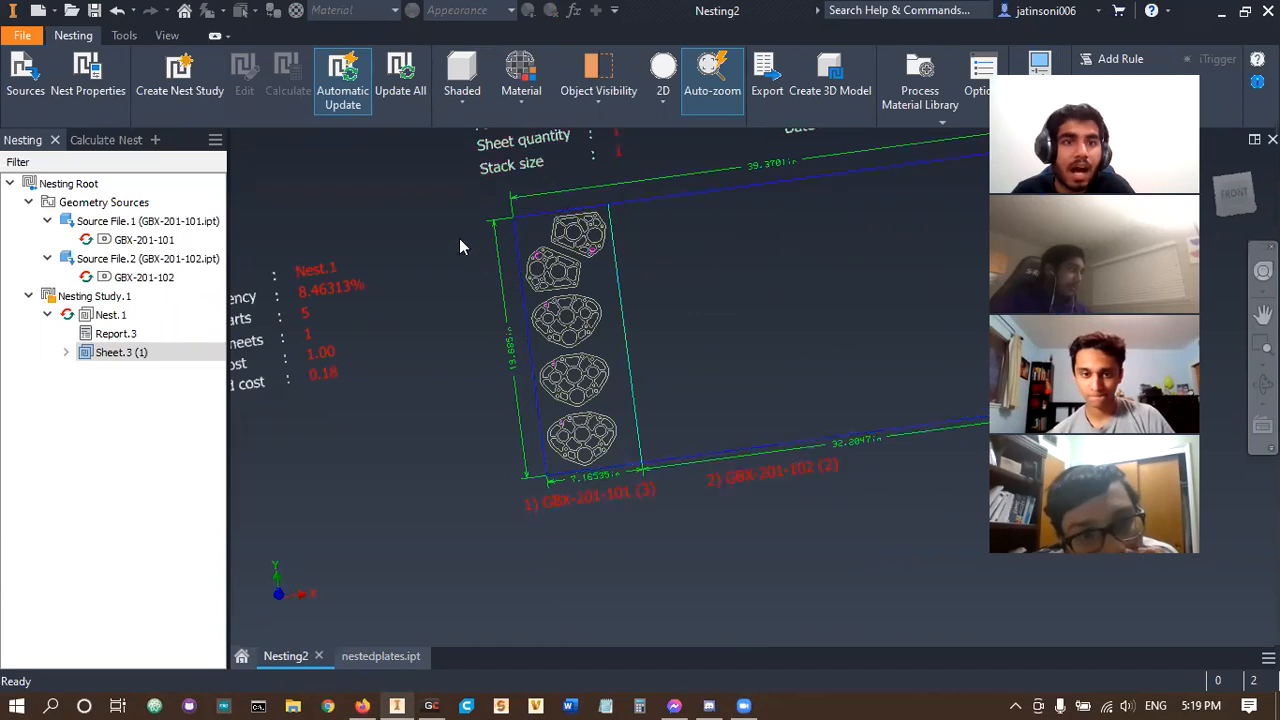
- Review the Nest Properties of the two gearbox plate shapes in Nesting Study.1, then dismiss them
click(117, 316)
click(114, 299)
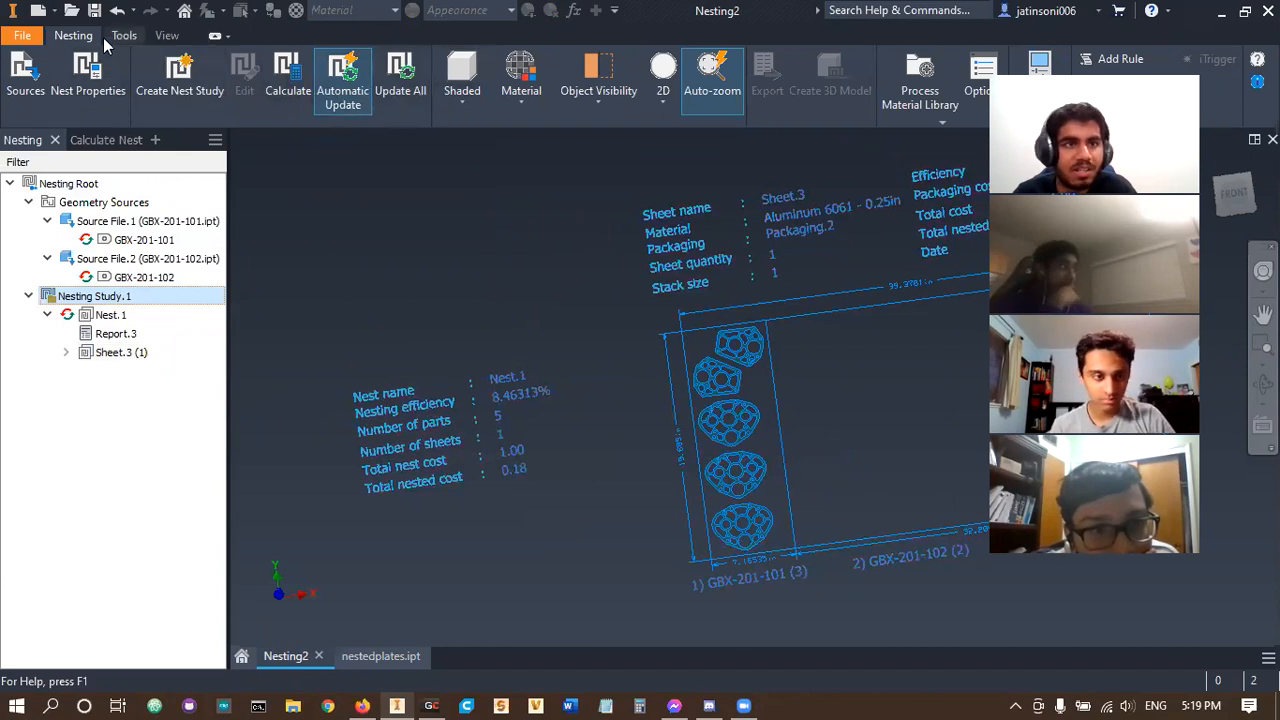
click(96, 98)
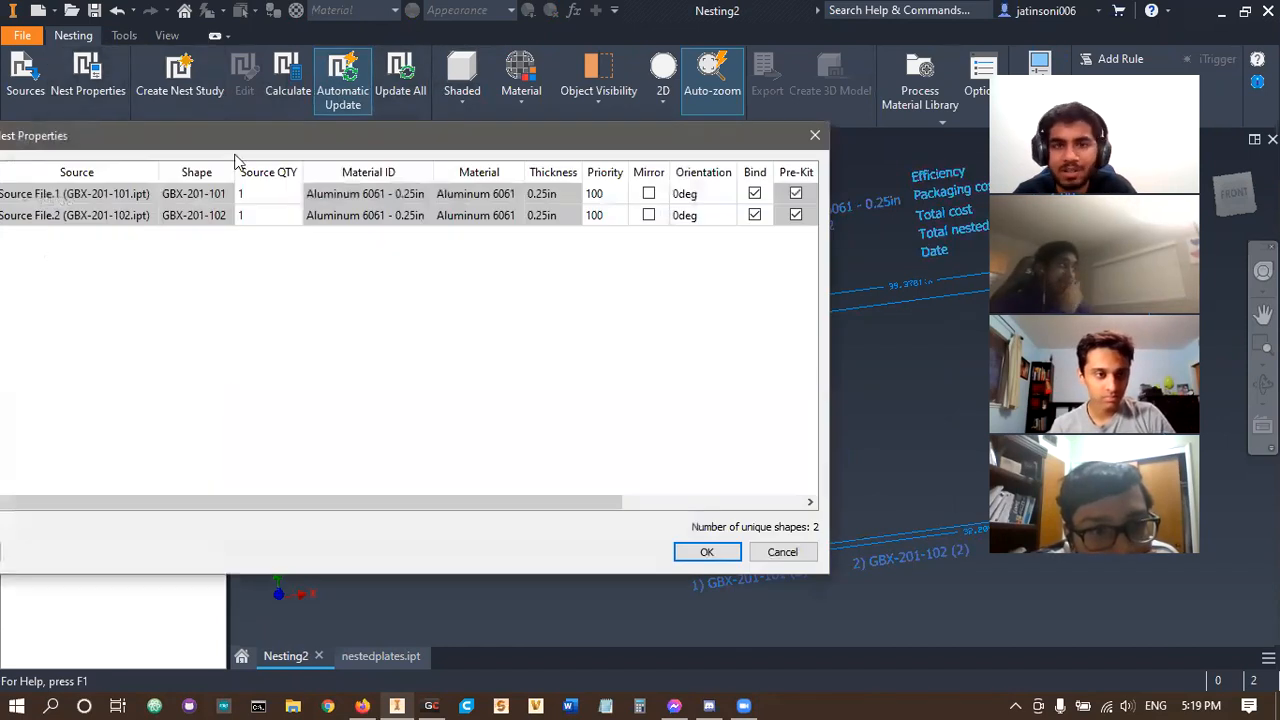
drag(394, 137, 530, 136)
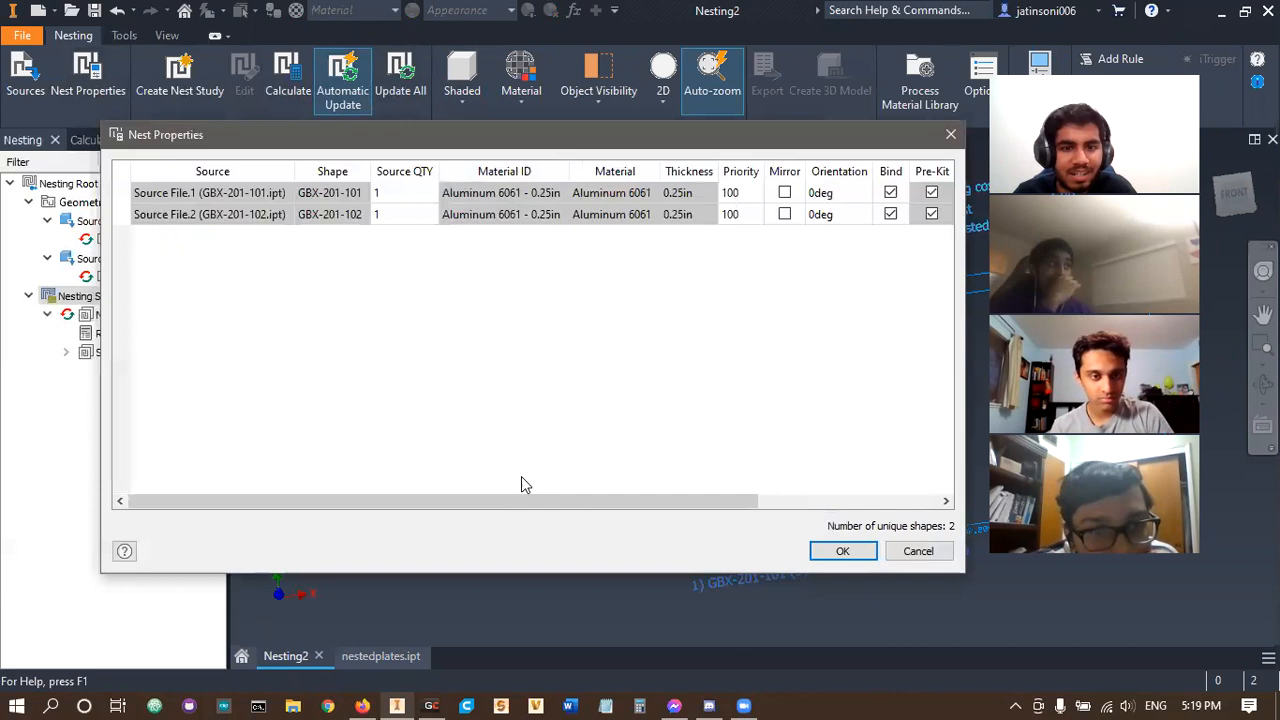
drag(525, 500, 840, 524)
click(918, 551)
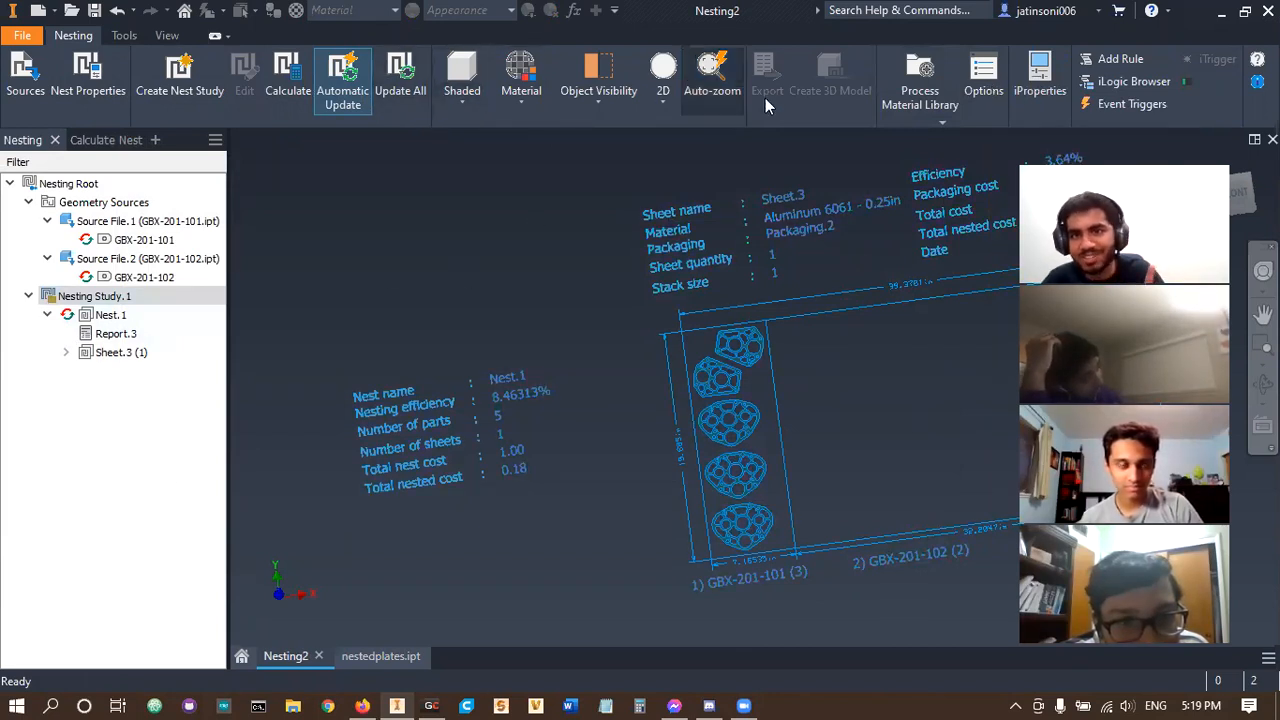
- Look through the nest display categories in the nesting options, then cancel out
click(984, 80)
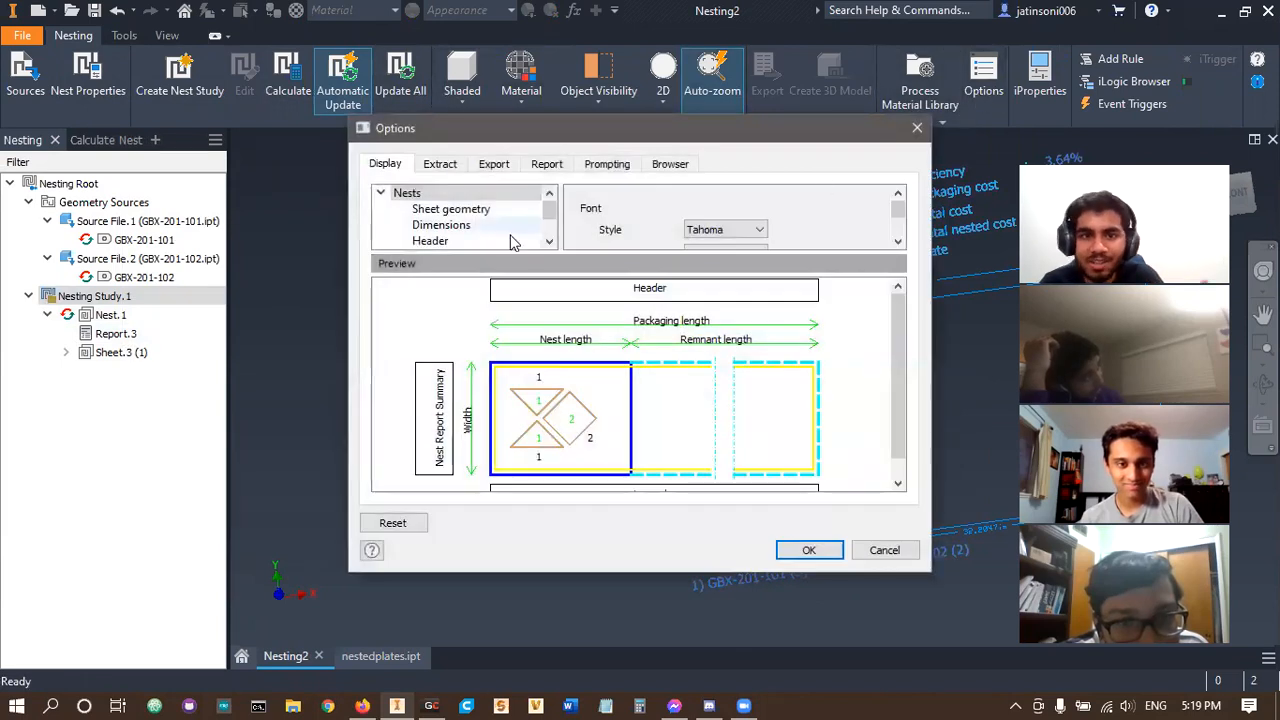
drag(551, 212, 551, 248)
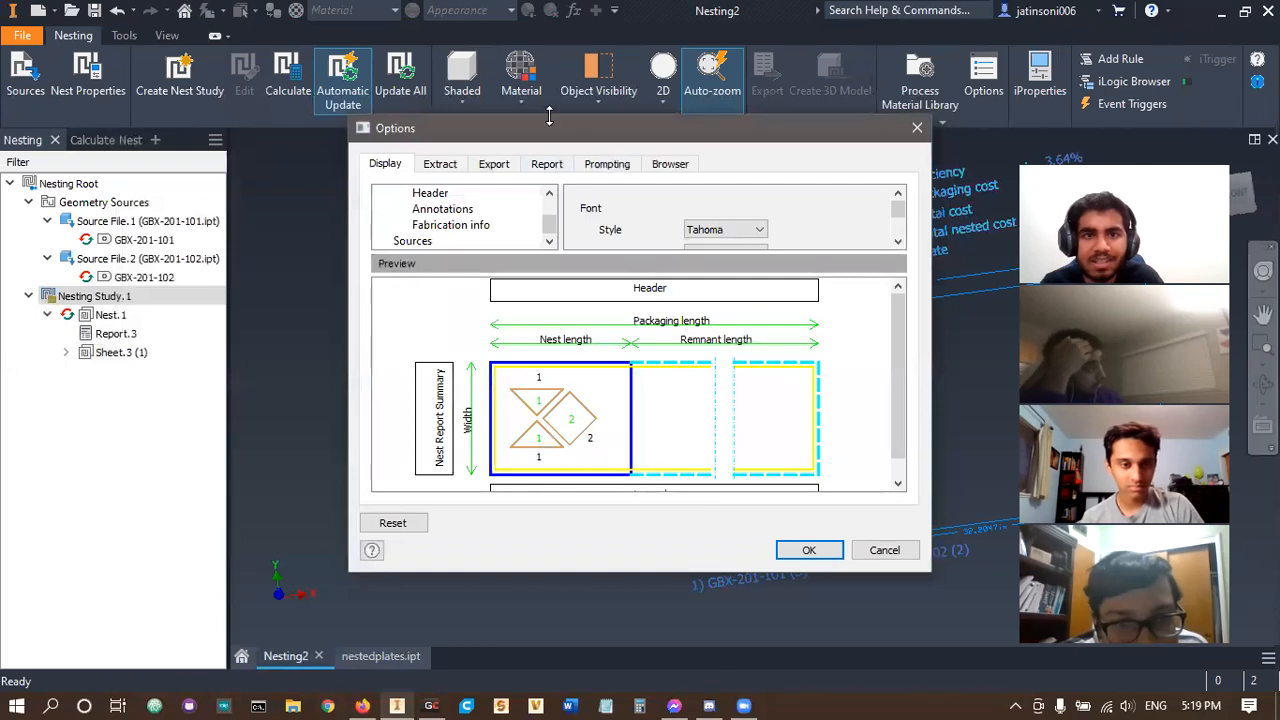
click(884, 550)
- Open Nest.1 for editing and check whether the length of its Packaging.2 sheet can be changed
click(108, 314)
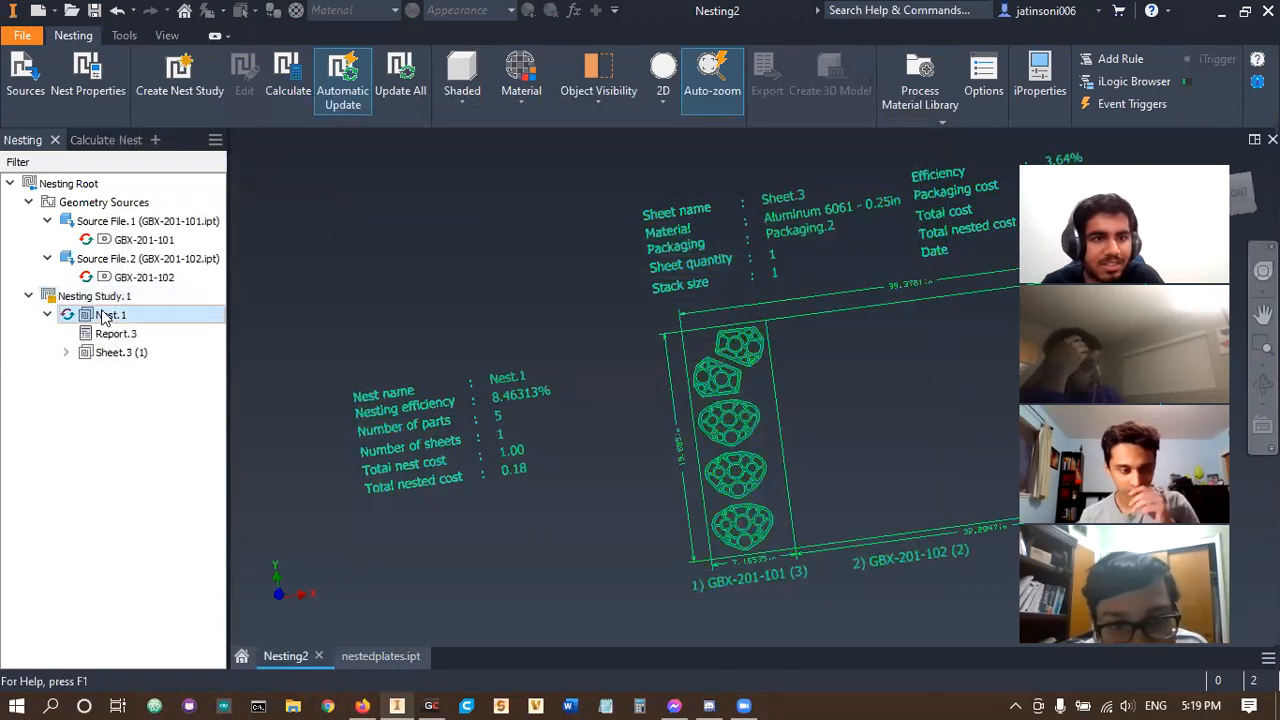
click(245, 78)
click(382, 178)
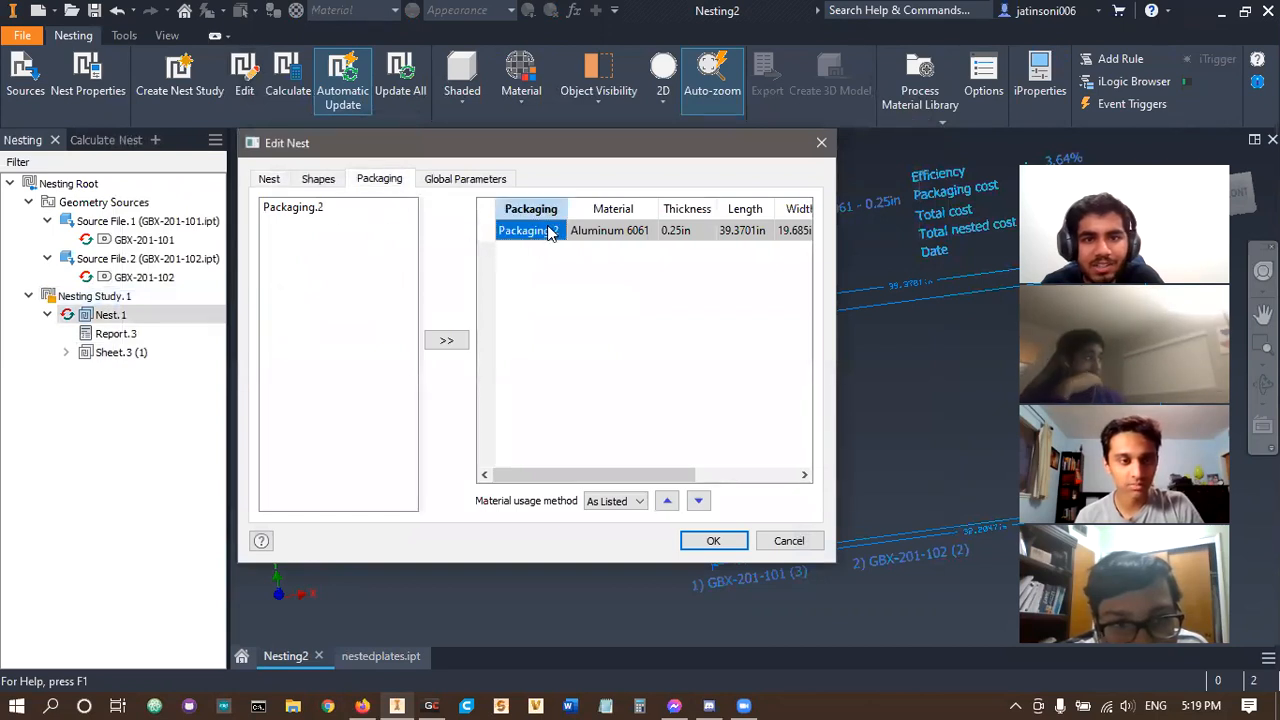
drag(649, 477, 753, 477)
click(650, 236)
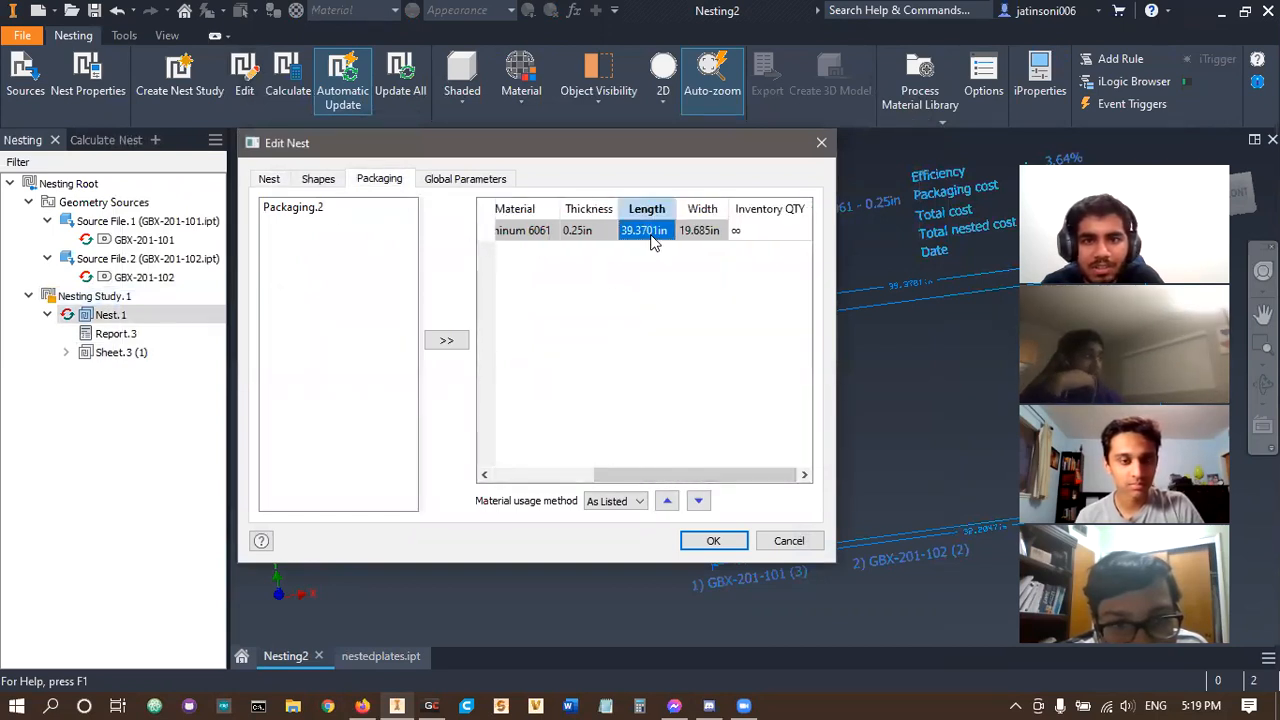
right_click(651, 233)
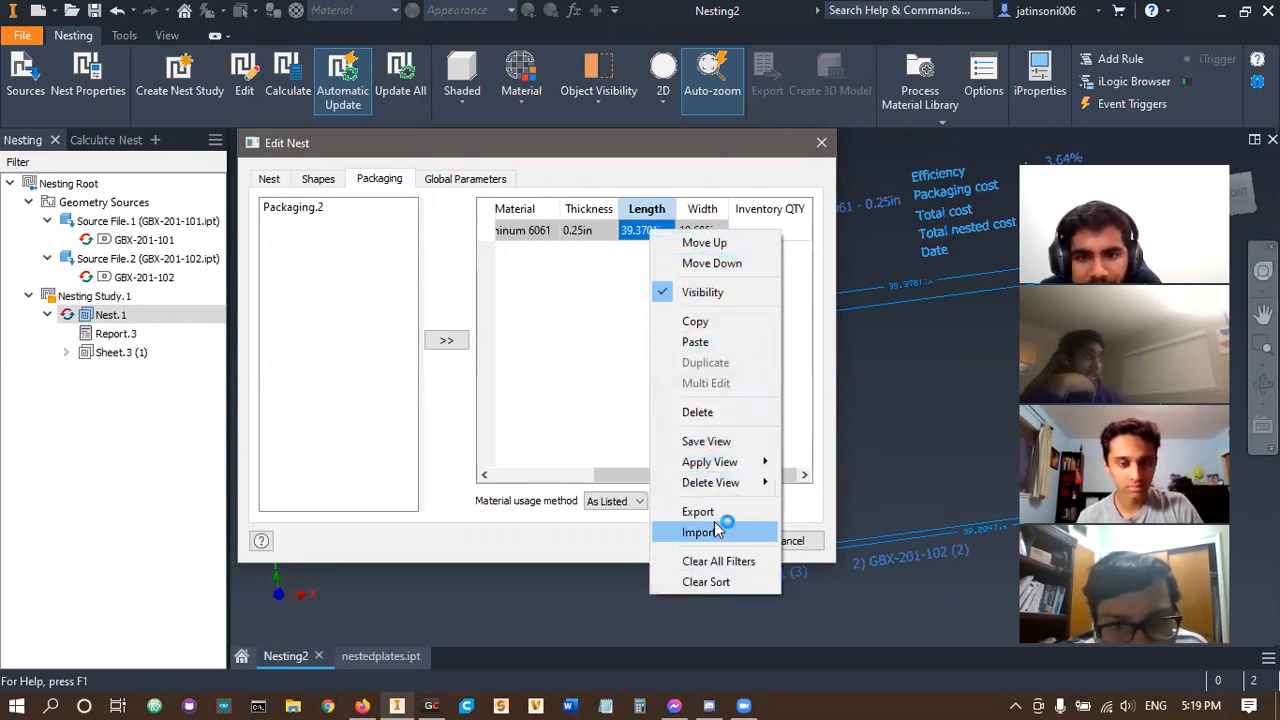
- Try to add a second Packaging.2 entry to the nest and look for a way to edit its dimensions
click(308, 210)
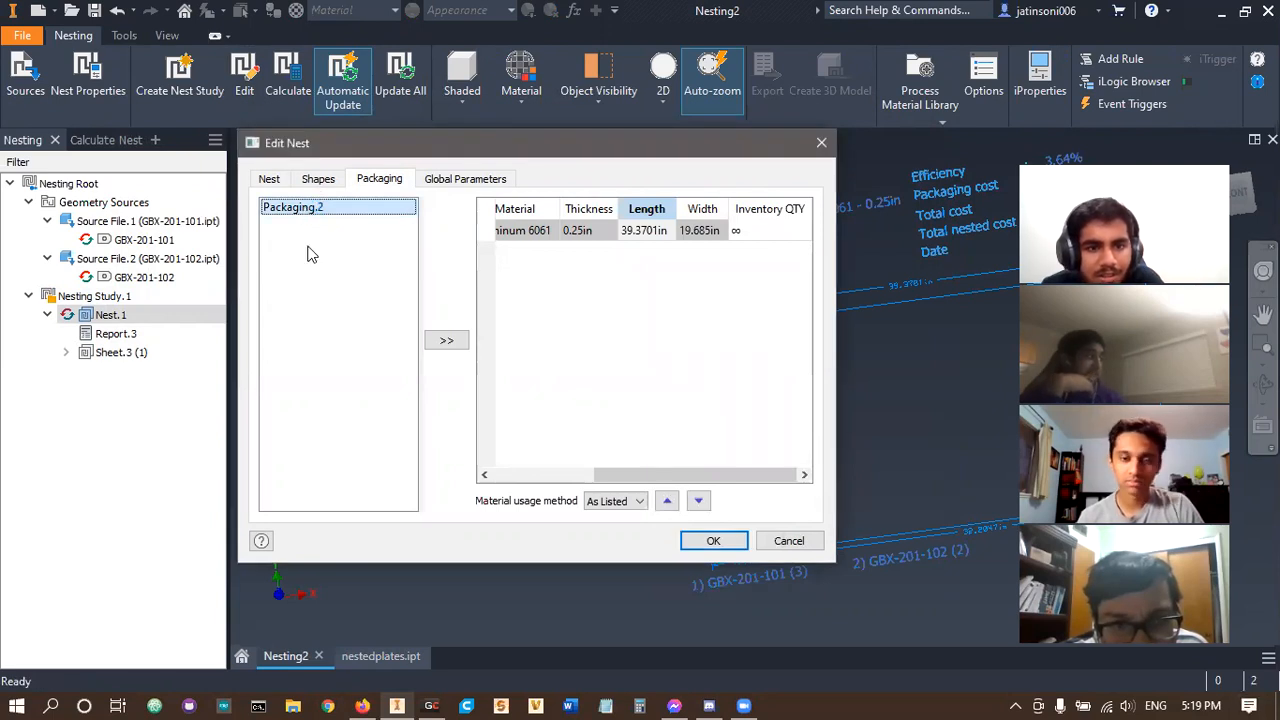
click(447, 341)
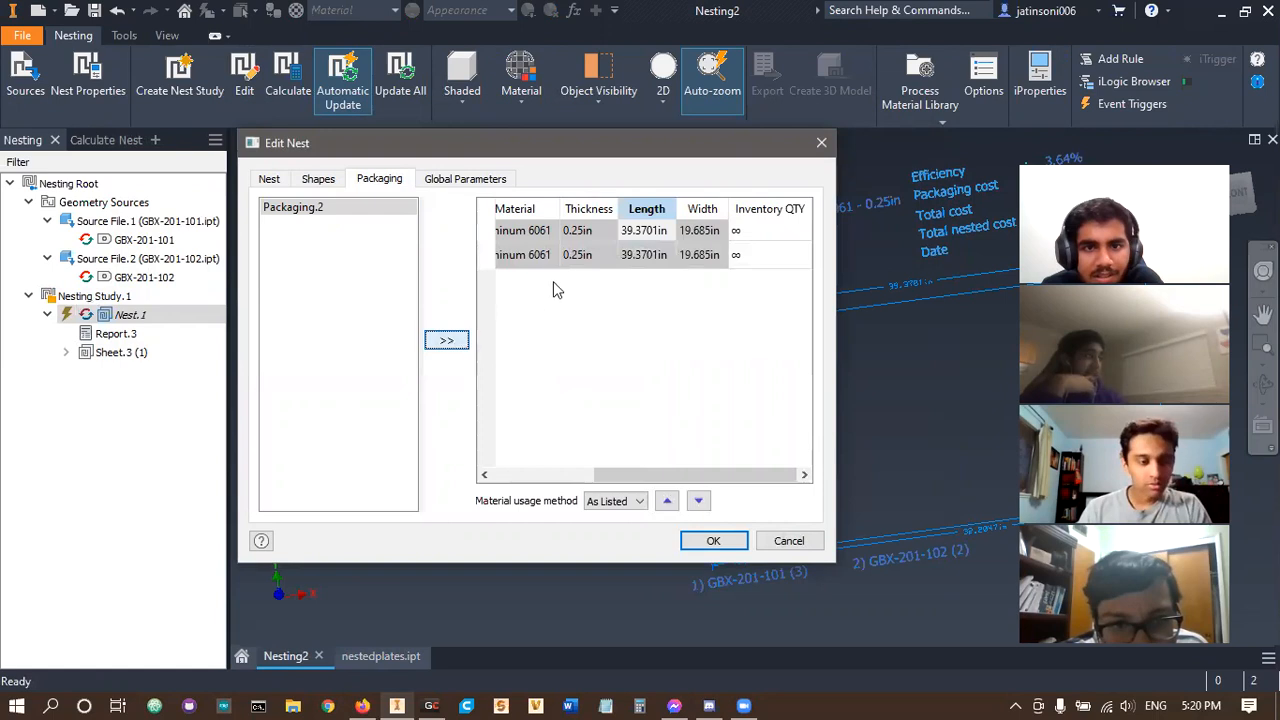
click(650, 260)
right_click(688, 258)
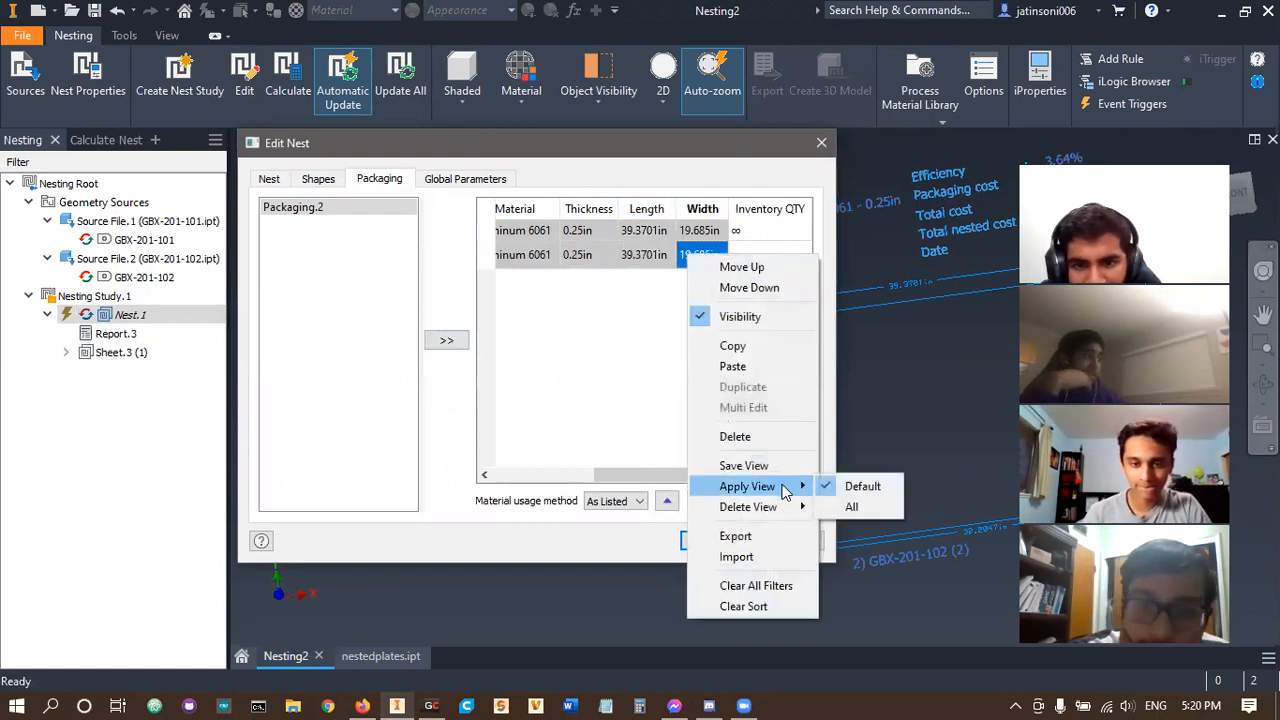
click(759, 540)
click(845, 528)
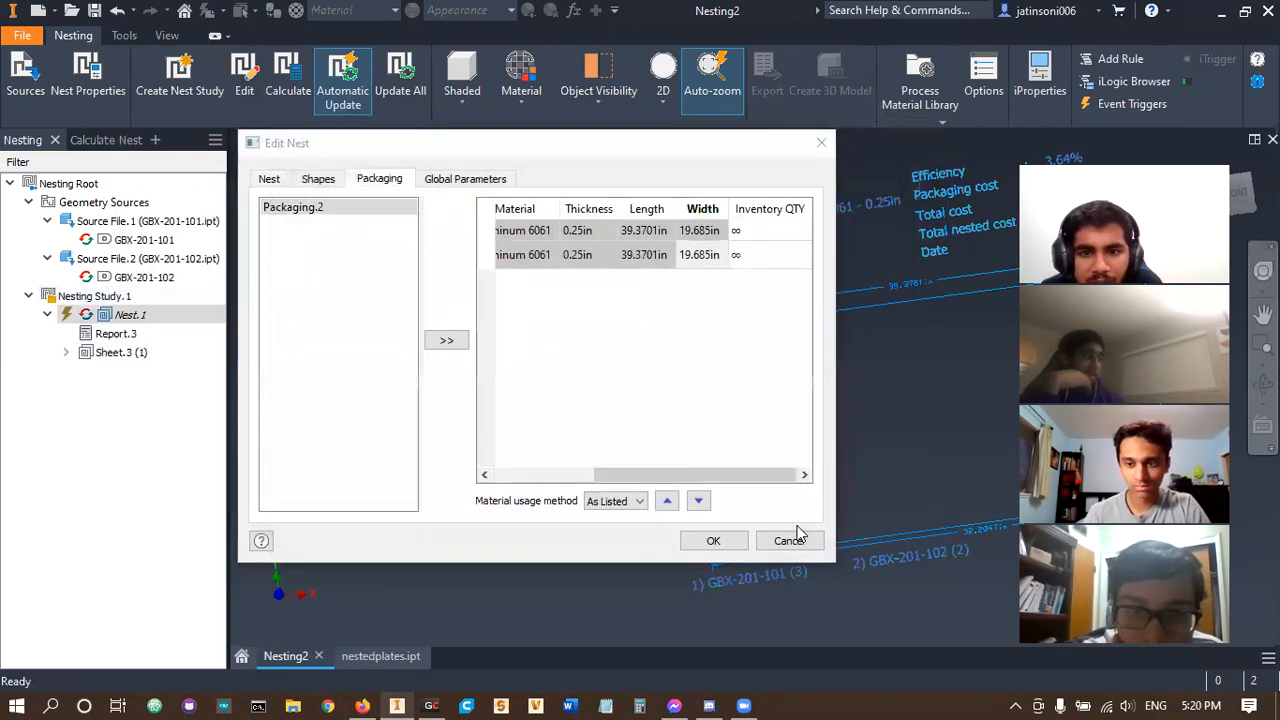
- Review the packaging, global parameters, shapes and general settings of Nest.1, then cancel the nest edit
drag(640, 474, 480, 466)
click(540, 232)
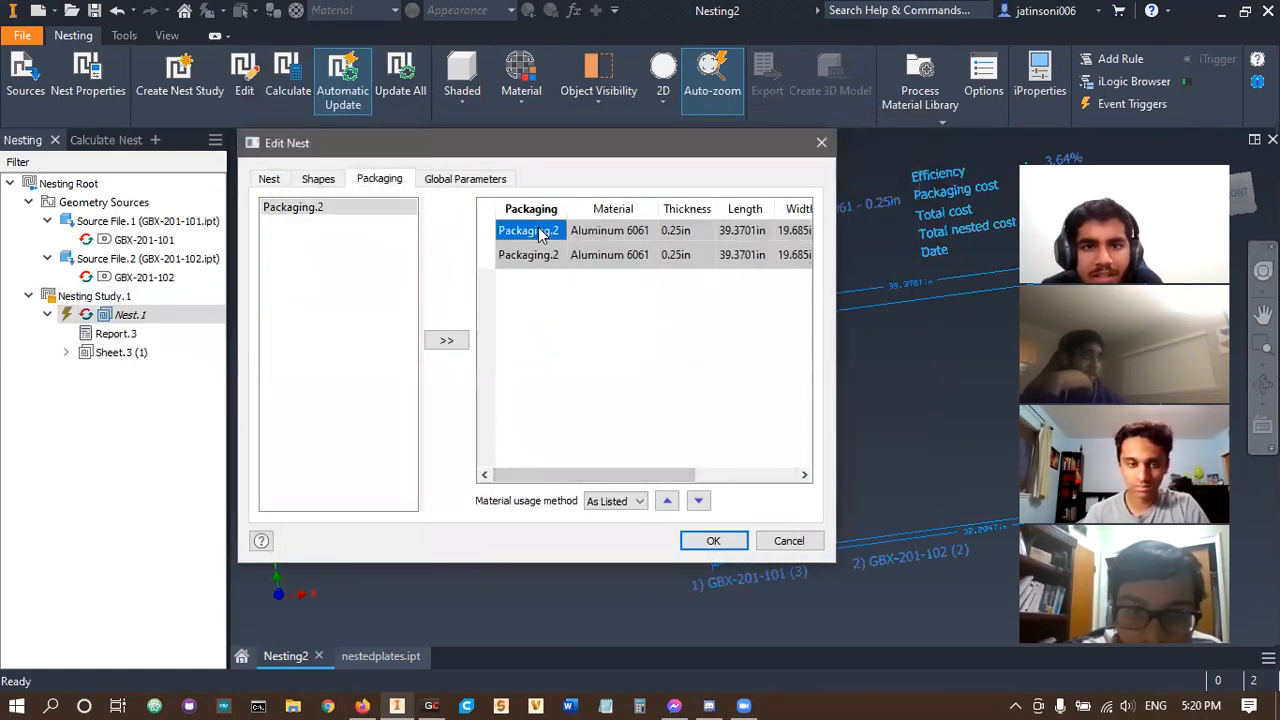
click(462, 180)
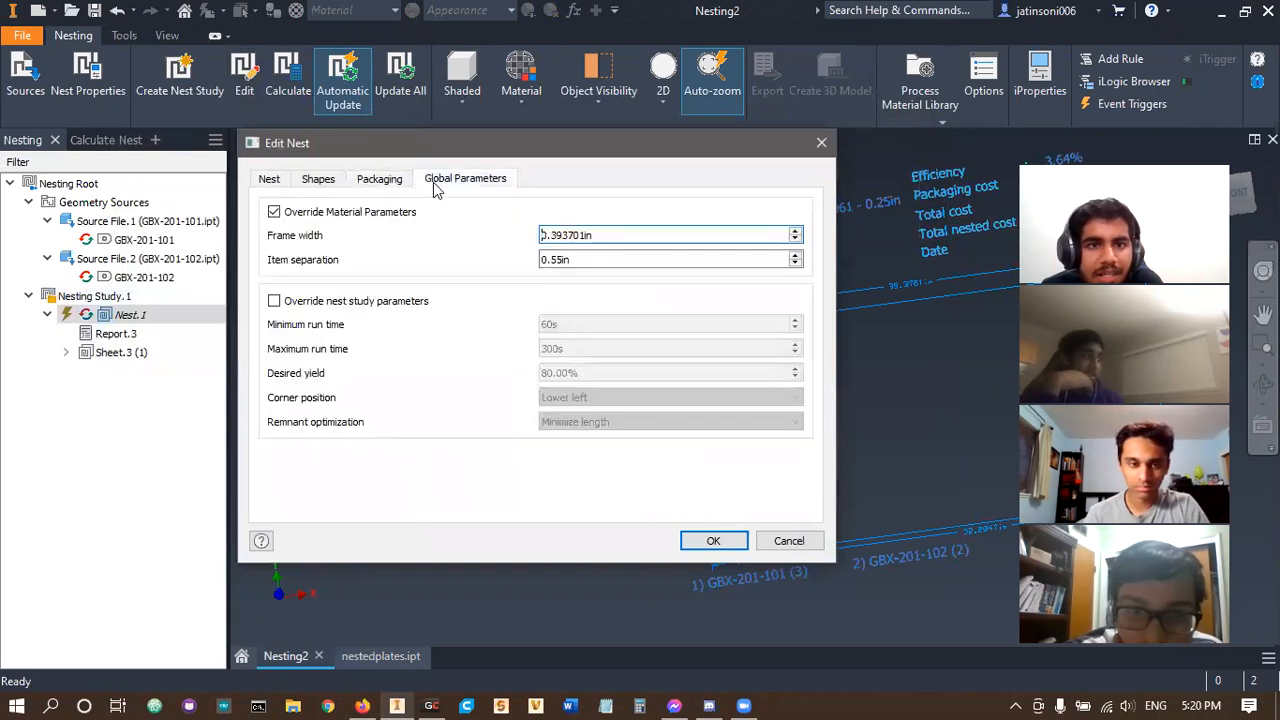
click(318, 180)
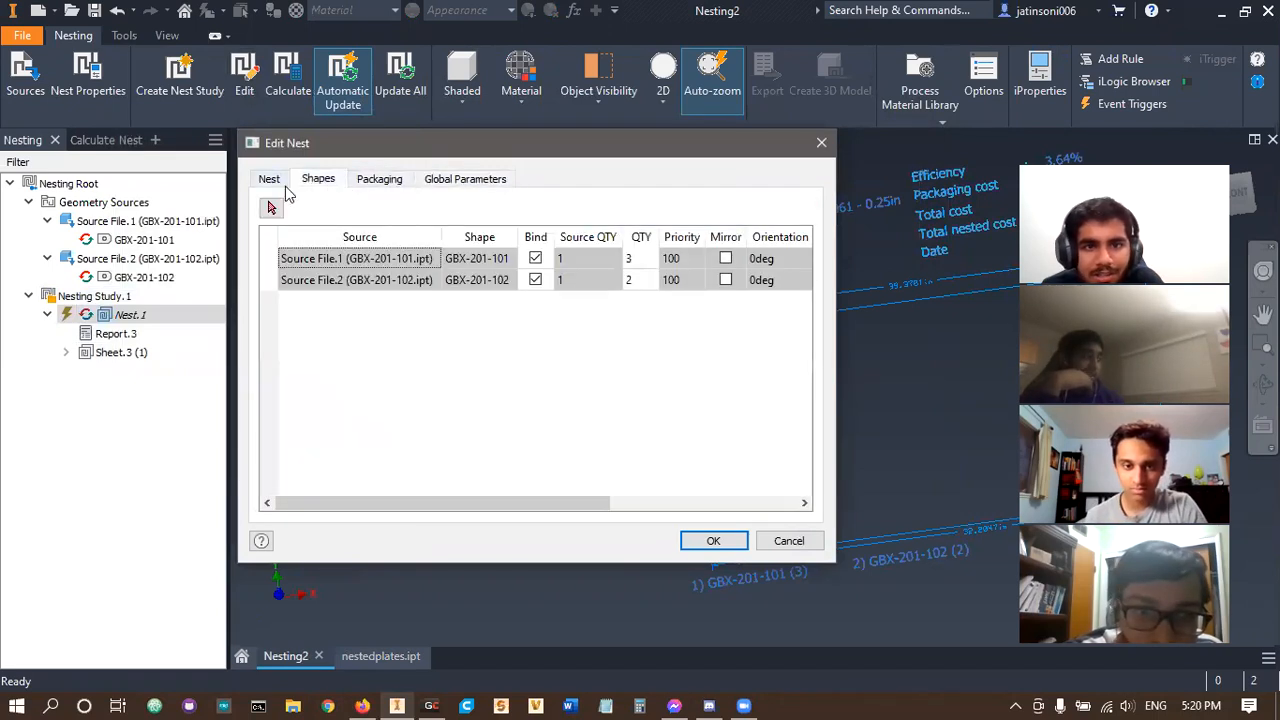
click(272, 180)
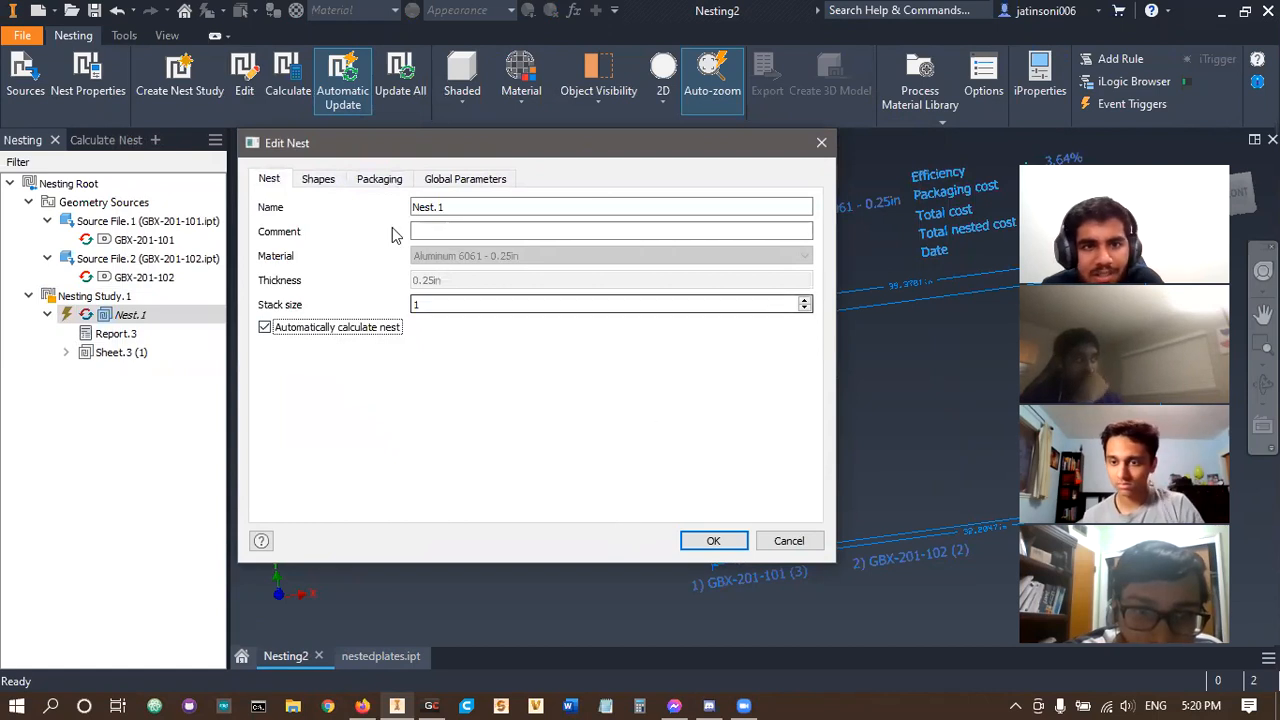
click(370, 179)
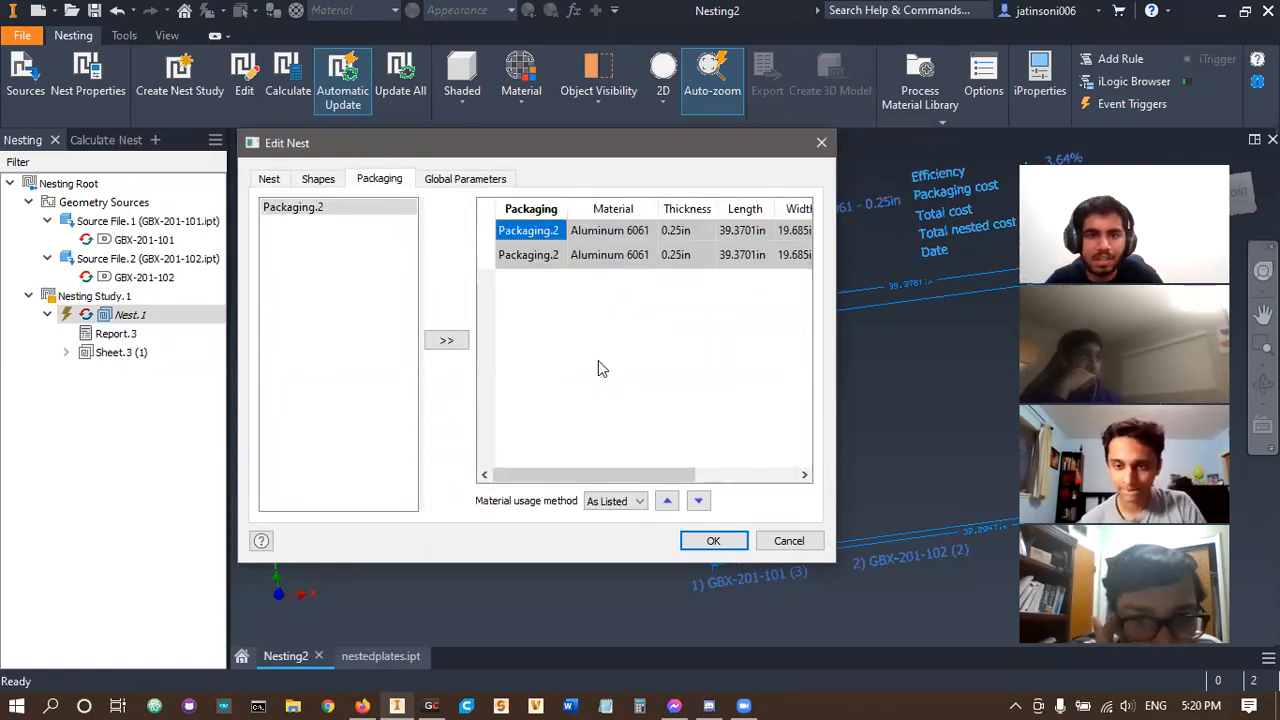
click(789, 546)
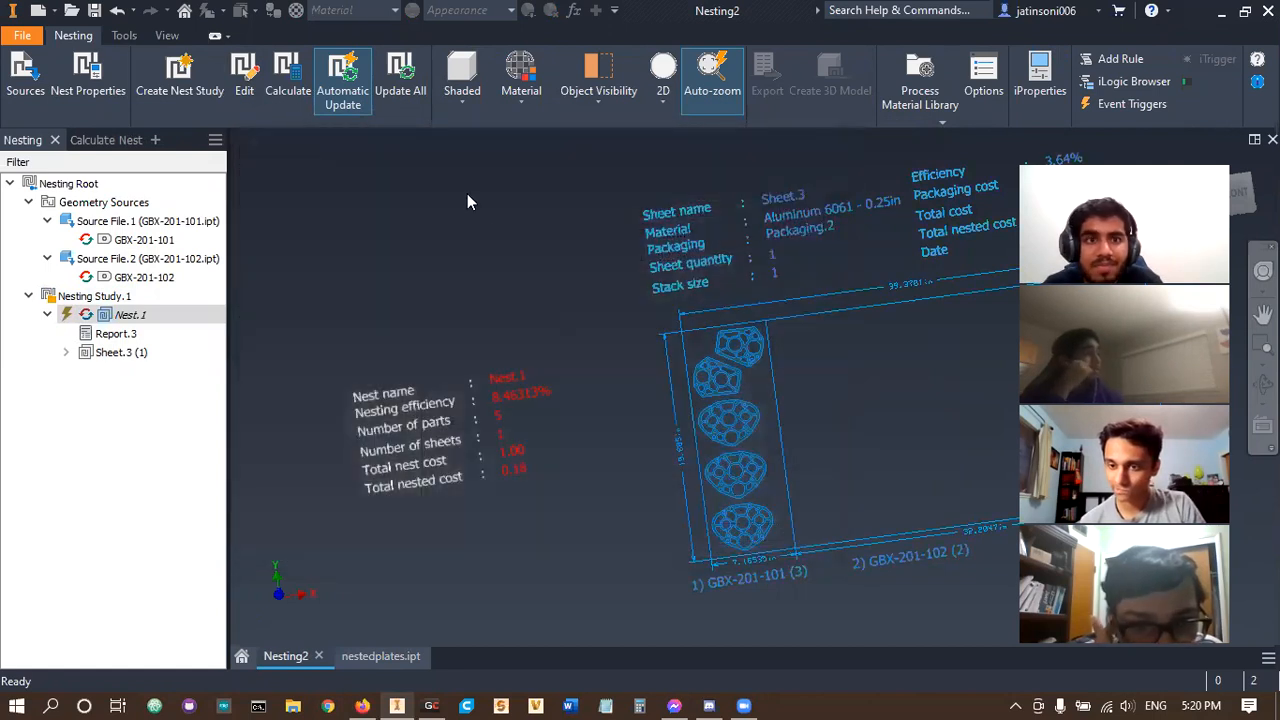
- Examine the sheet geometry, dimensions and header settings in the nest display options, then cancel out
click(996, 91)
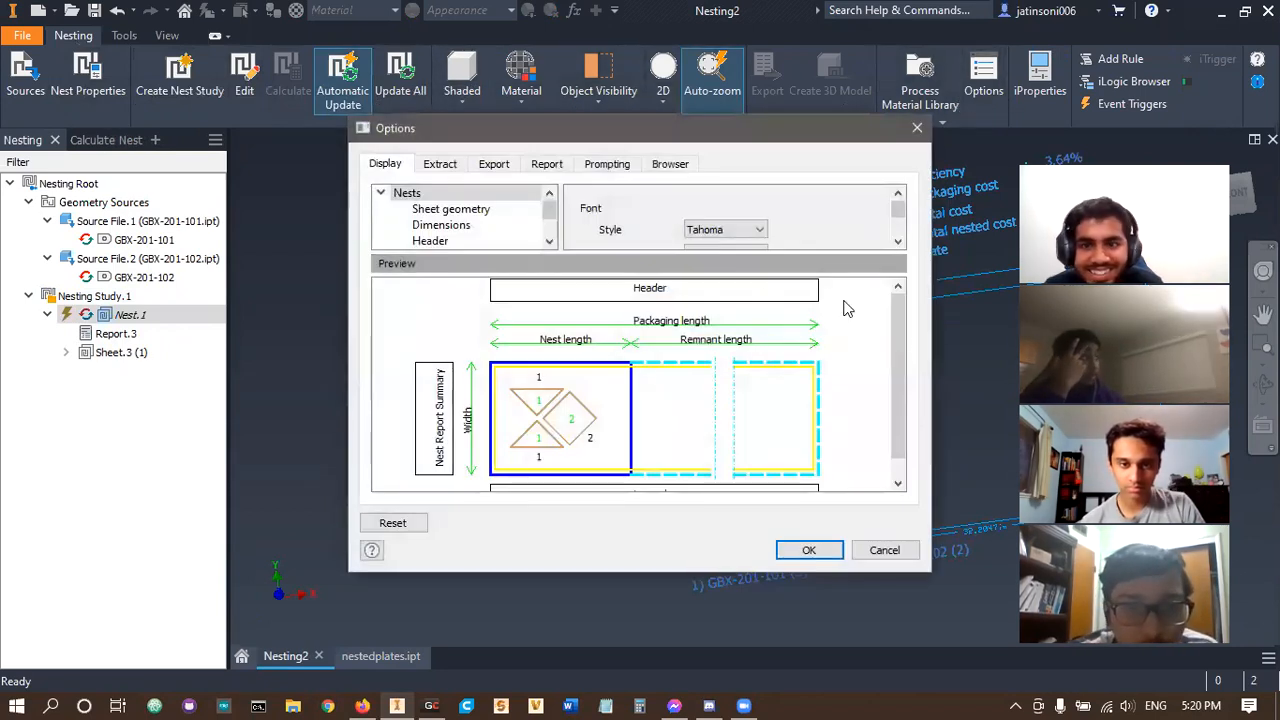
scroll(900, 351, down, 1)
scroll(455, 440, up, 1)
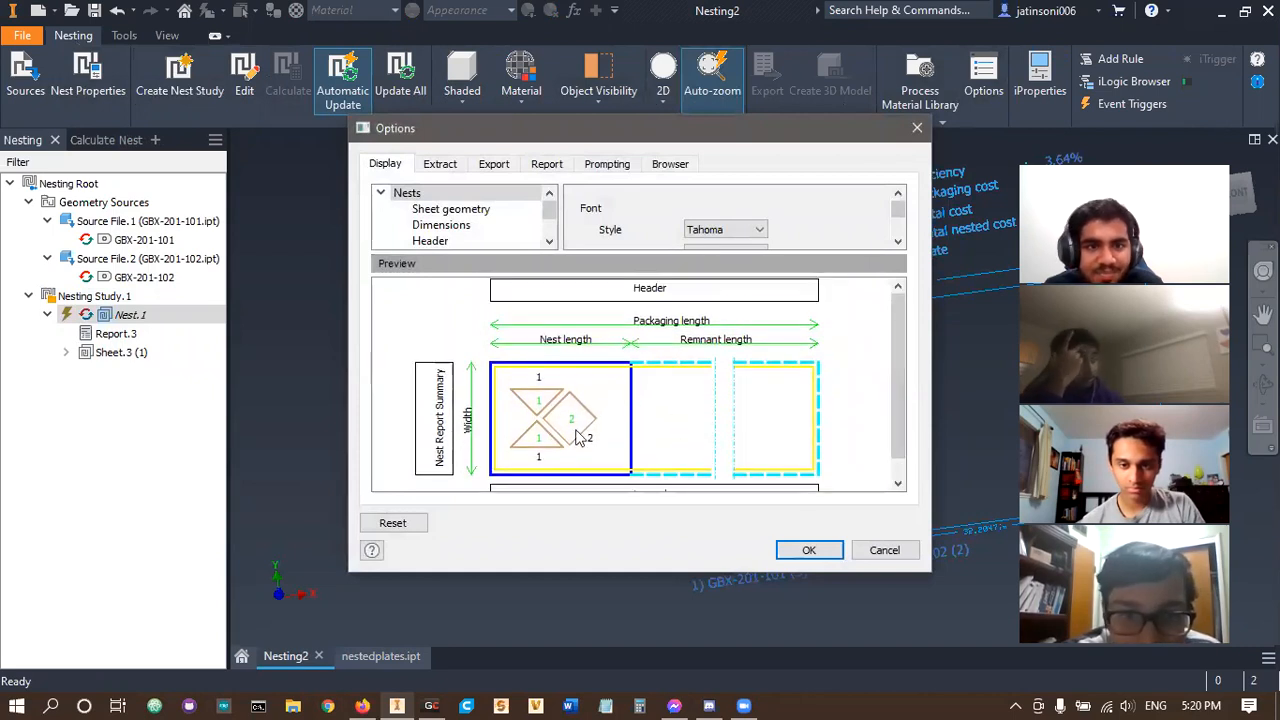
click(444, 212)
scroll(444, 212, down, 1)
scroll(444, 226, up, 1)
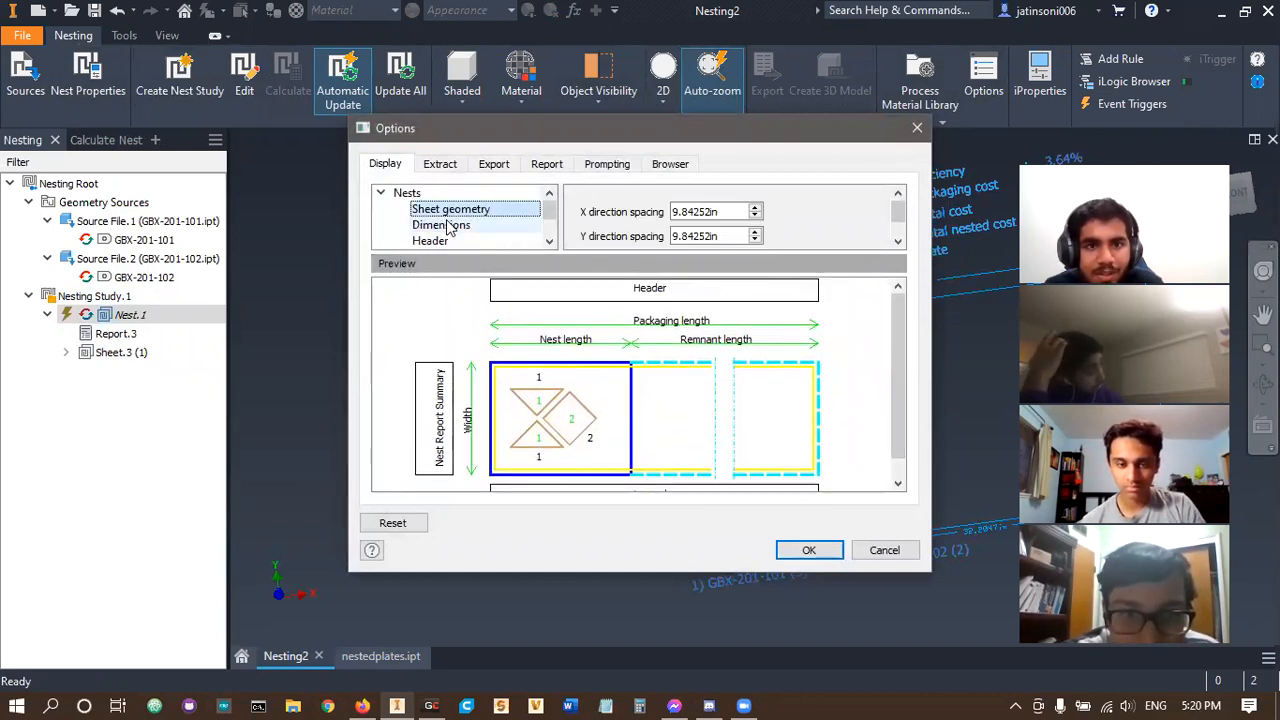
drag(891, 206, 894, 220)
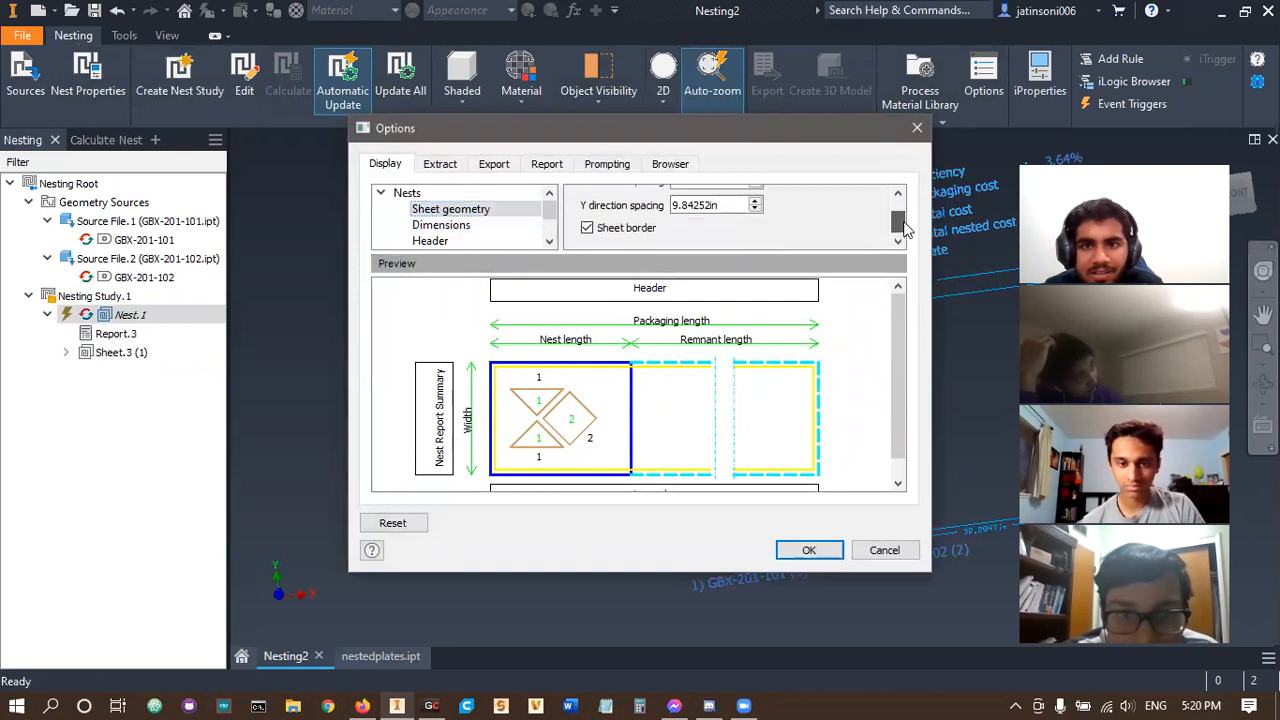
scroll(443, 228, down, 1)
click(443, 227)
click(424, 241)
scroll(651, 226, down, 2)
scroll(641, 232, up, 2)
scroll(640, 228, down, 2)
click(866, 552)
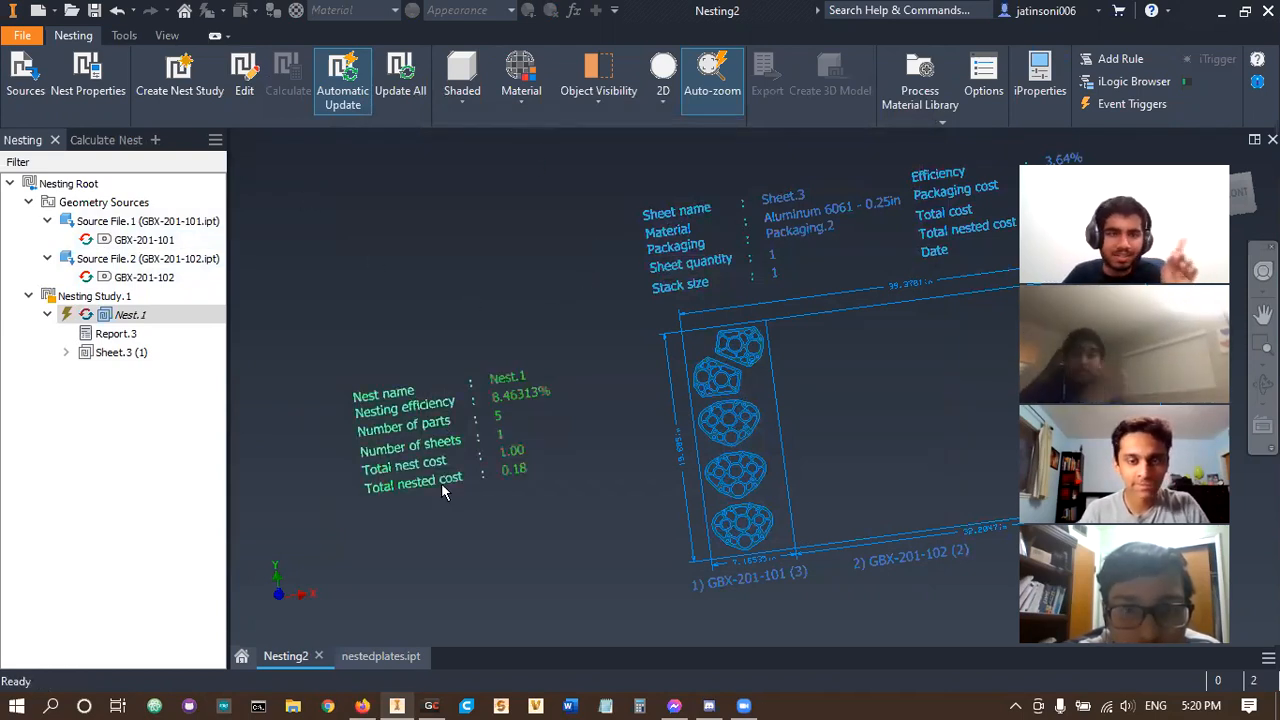
- Inspect the overall plate arrangement in nestedplates.ipt, then return to the Nesting2 document
click(356, 656)
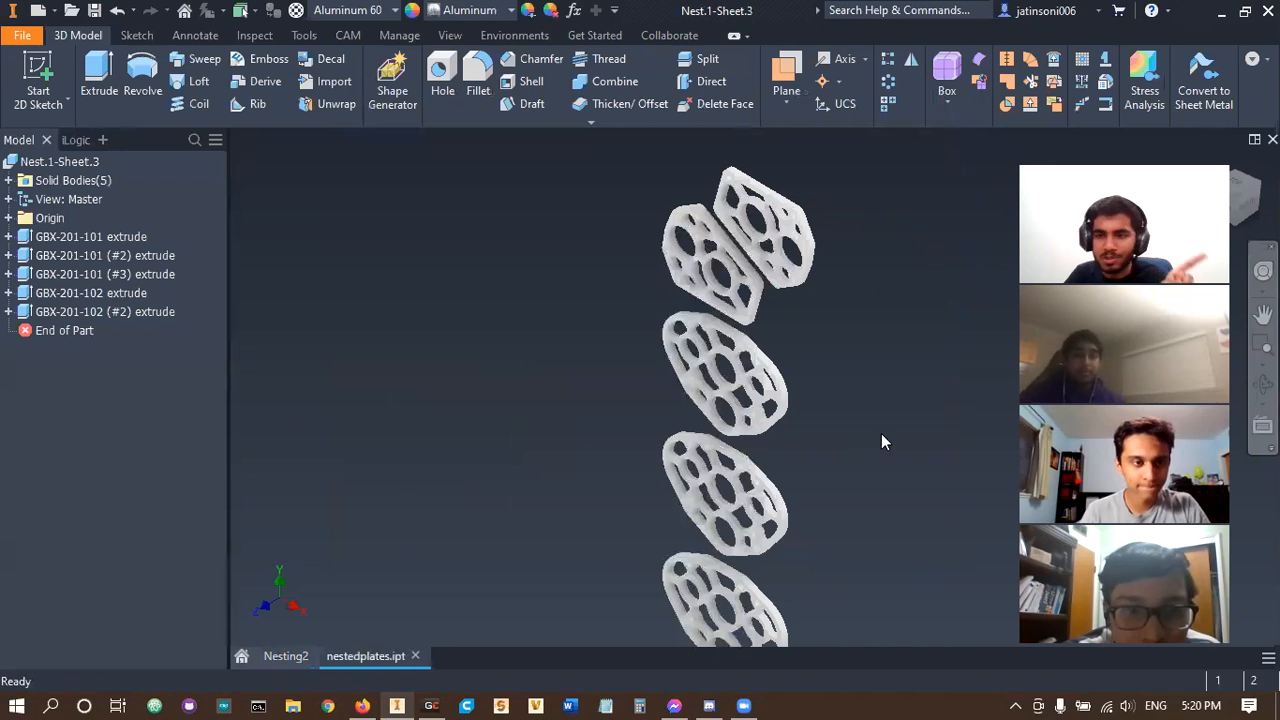
scroll(881, 433, up, 3)
middle_drag(881, 433, 819, 321)
middle_drag(780, 410, 769, 526)
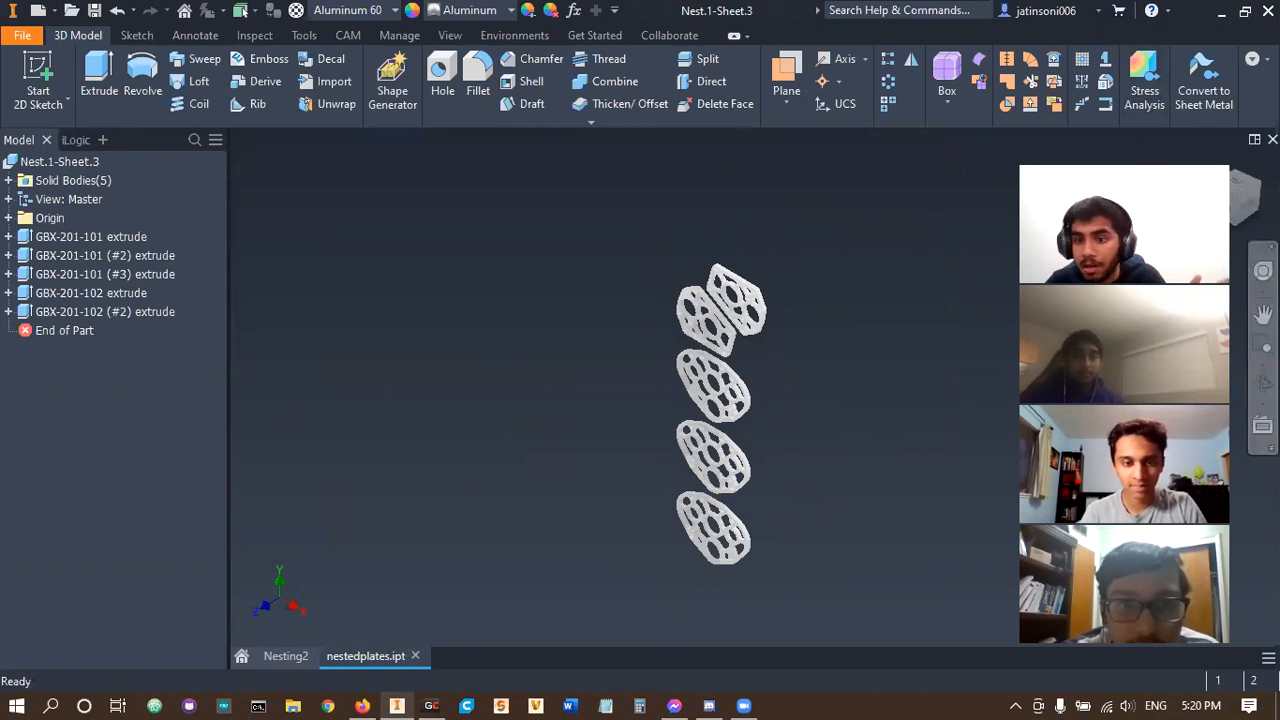
click(286, 656)
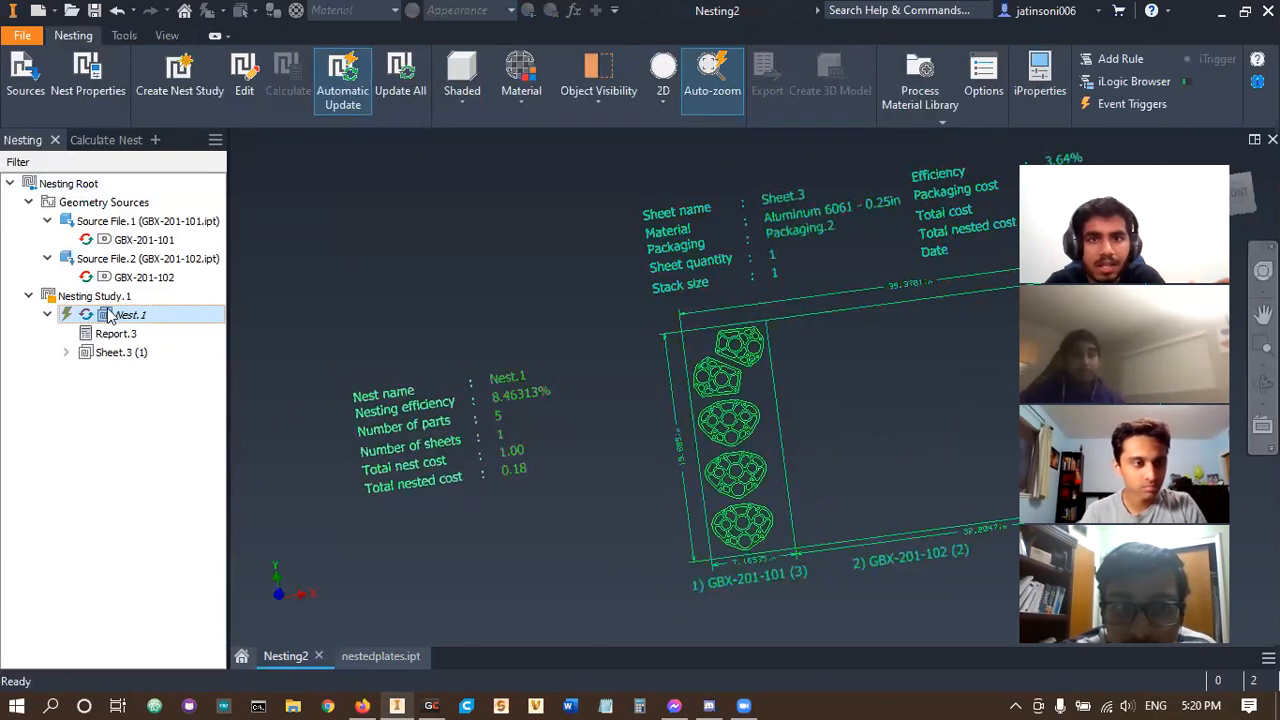
- Reopen Nest.1 for editing and check the commands available for its Packaging.2 sheet, then cancel
click(244, 82)
click(316, 182)
click(397, 178)
right_click(614, 232)
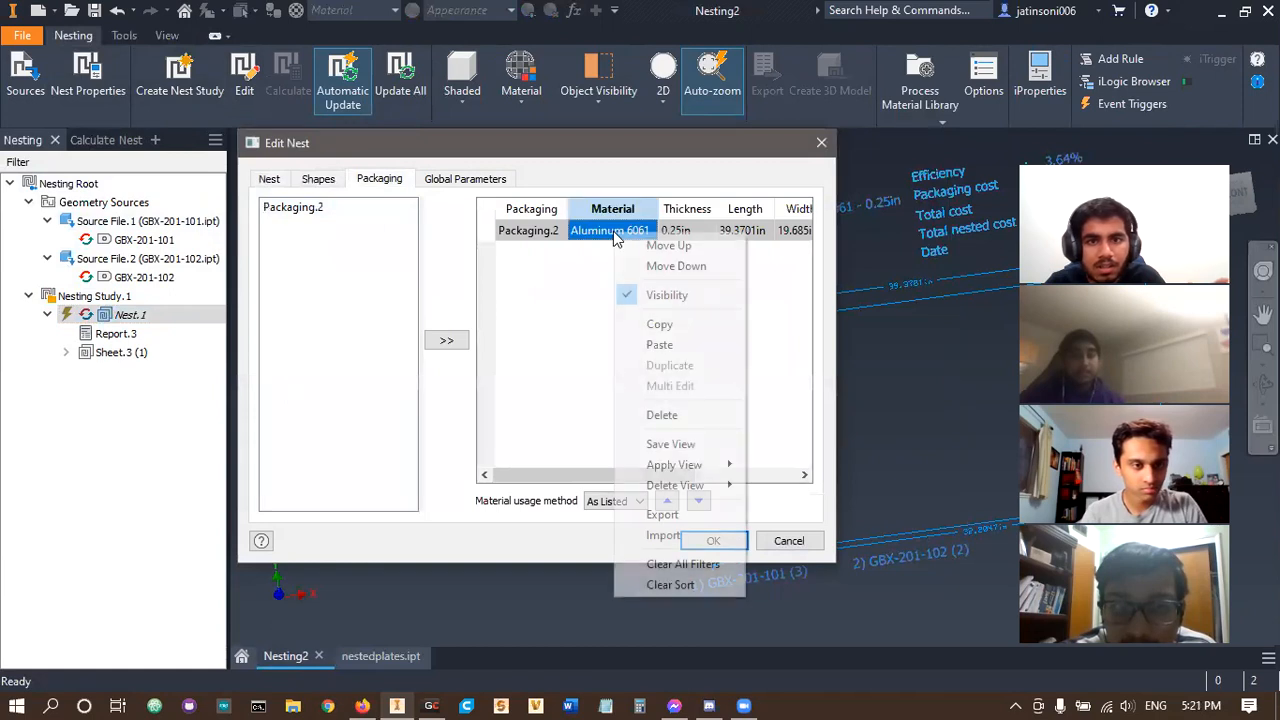
click(768, 560)
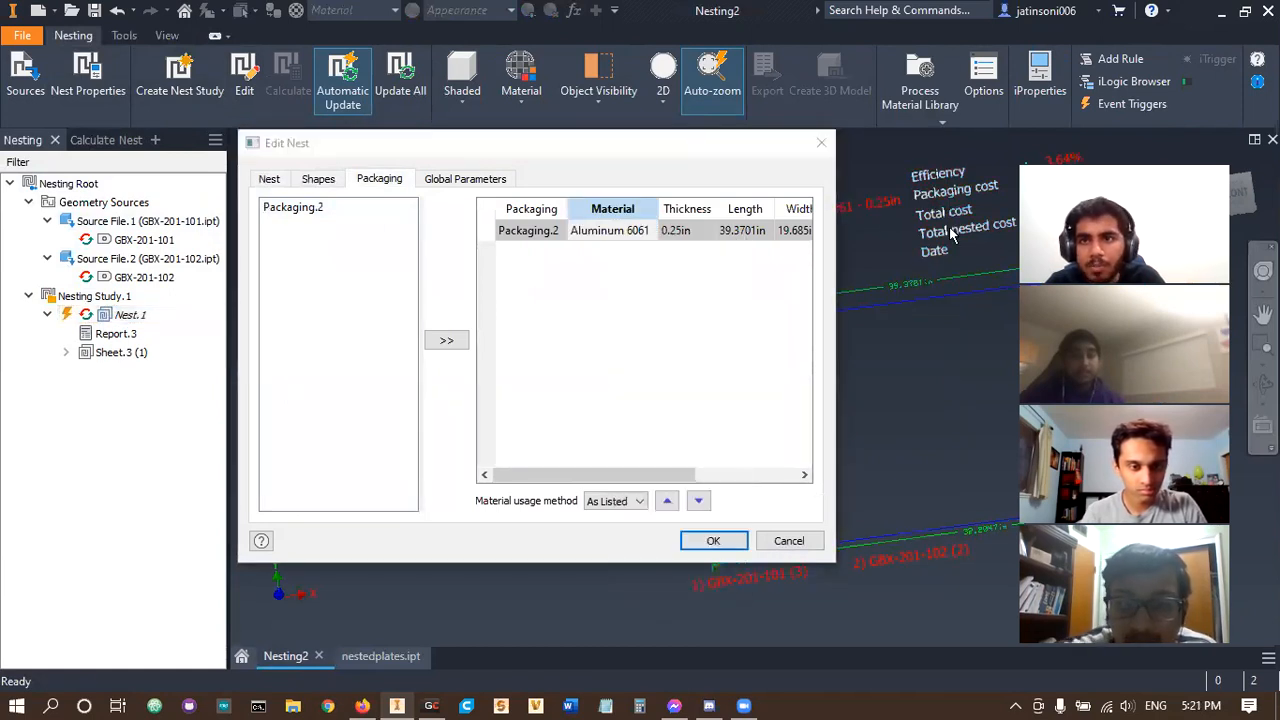
- Check the nest dimension settings in the display options, then close the options
click(984, 80)
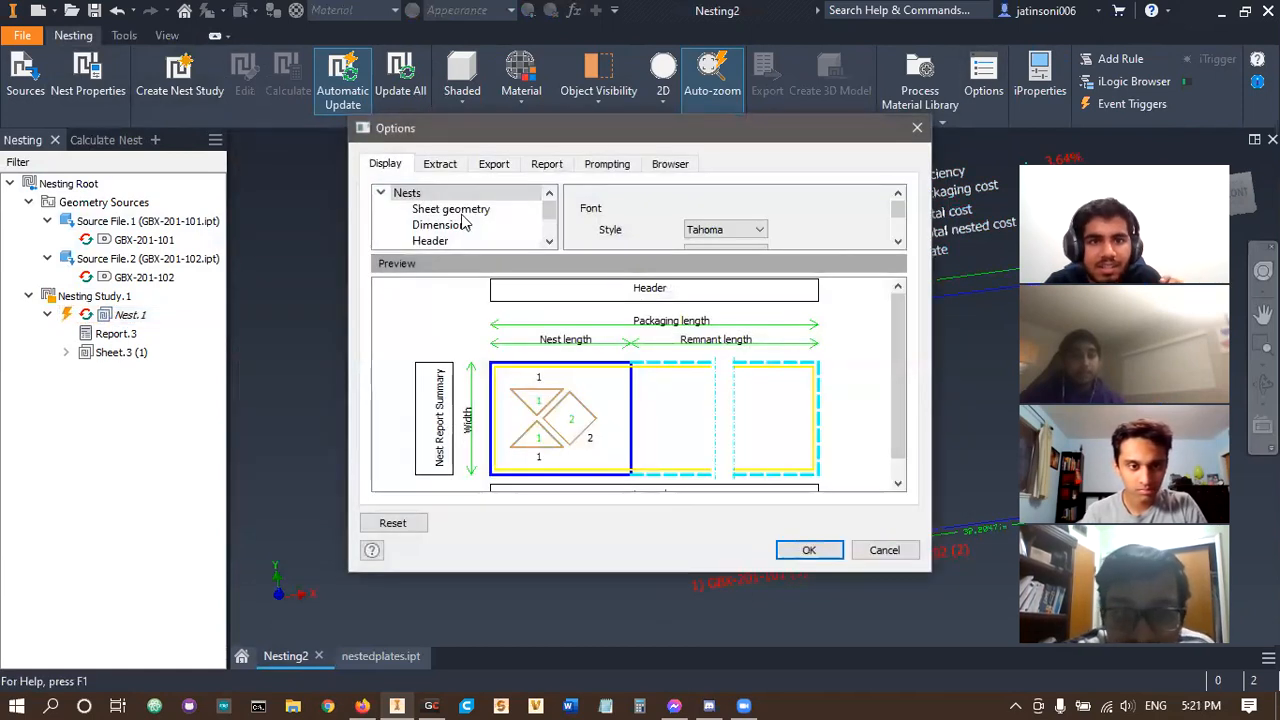
click(462, 226)
click(897, 215)
mouse_move(897, 215)
mouse_down()
mouse_move(898, 233)
mouse_move(898, 195)
mouse_up()
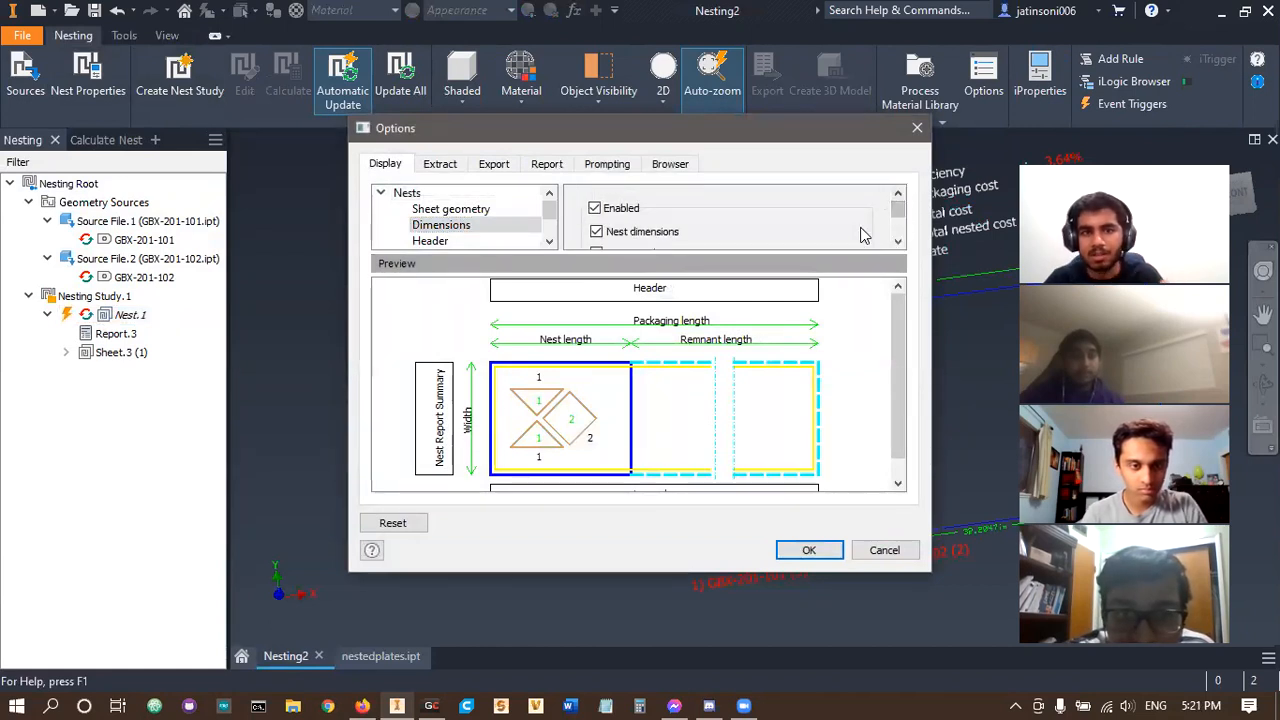
click(916, 129)
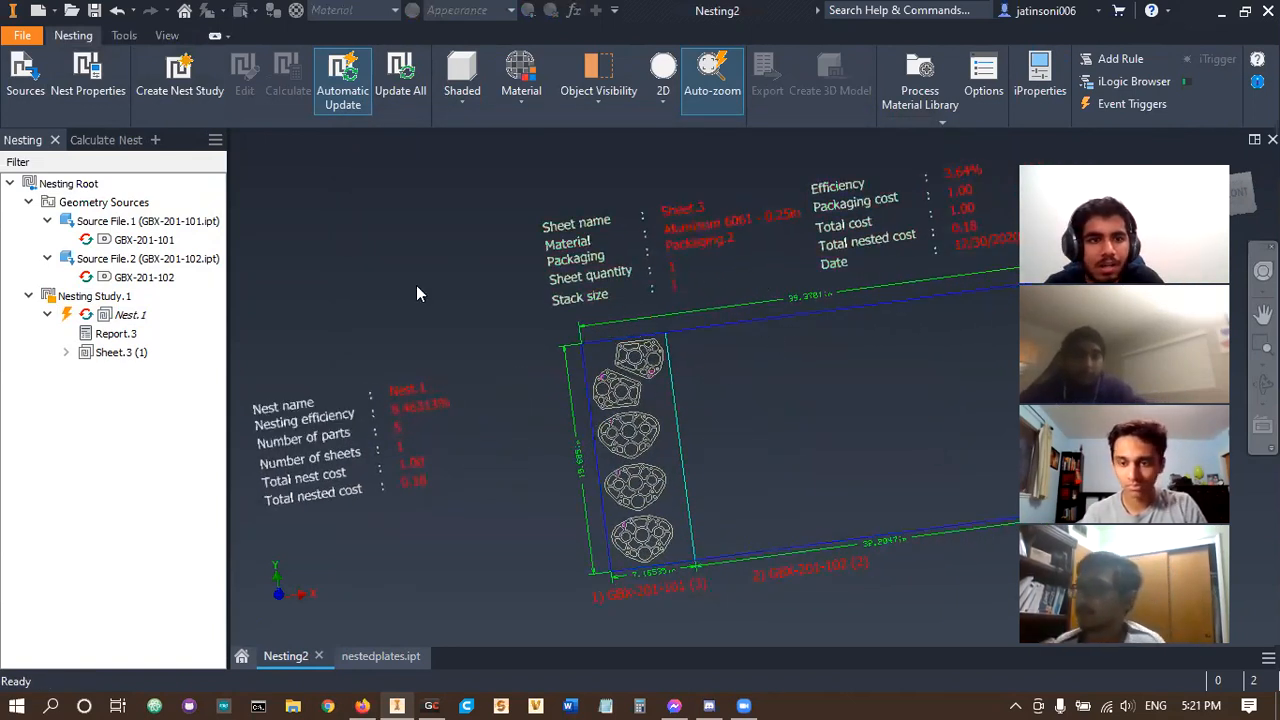
right_click(121, 353)
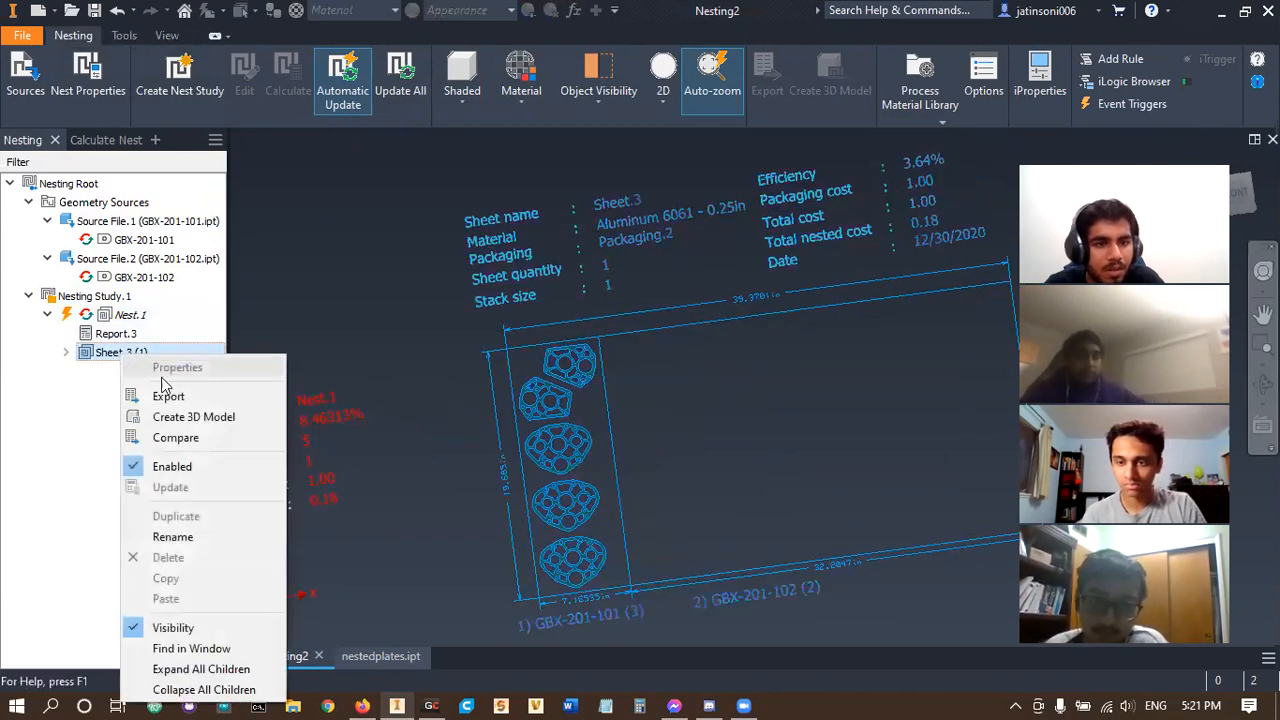
click(113, 334)
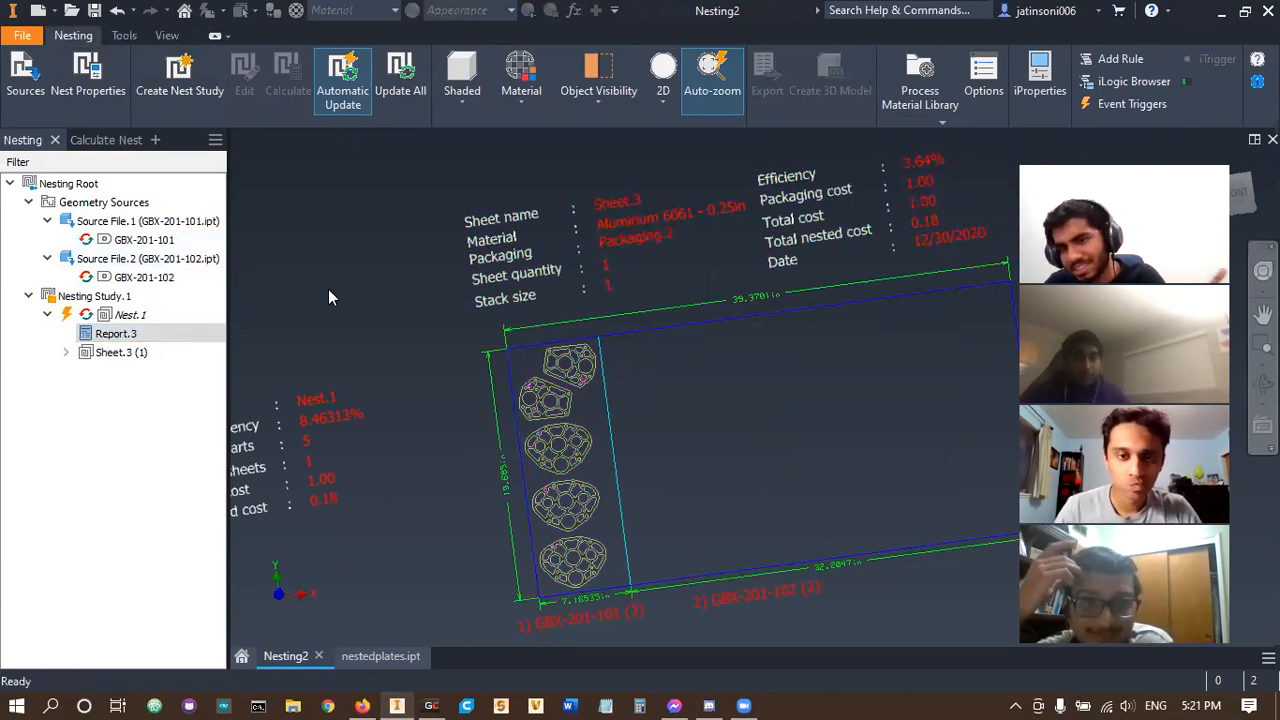
- Switch to nestedplates.ipt and inspect the arrangement of the five nested plates from several angles
click(390, 656)
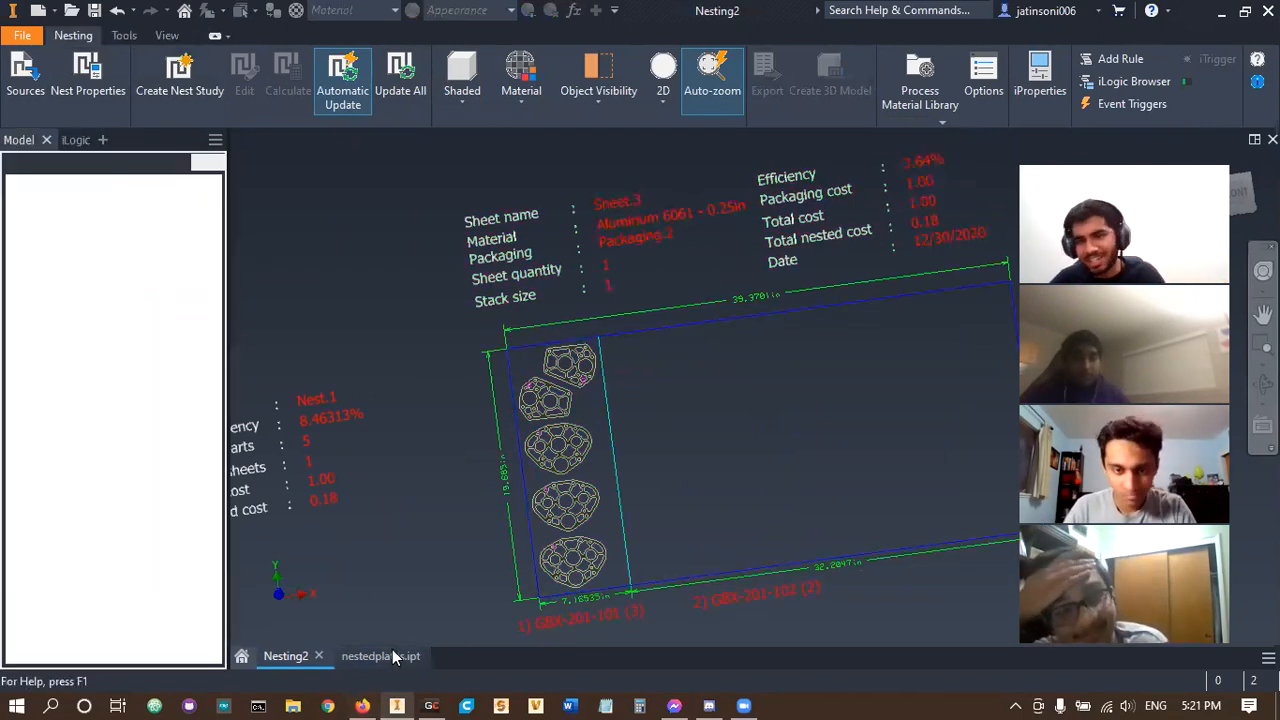
middle_drag(761, 424, 732, 298)
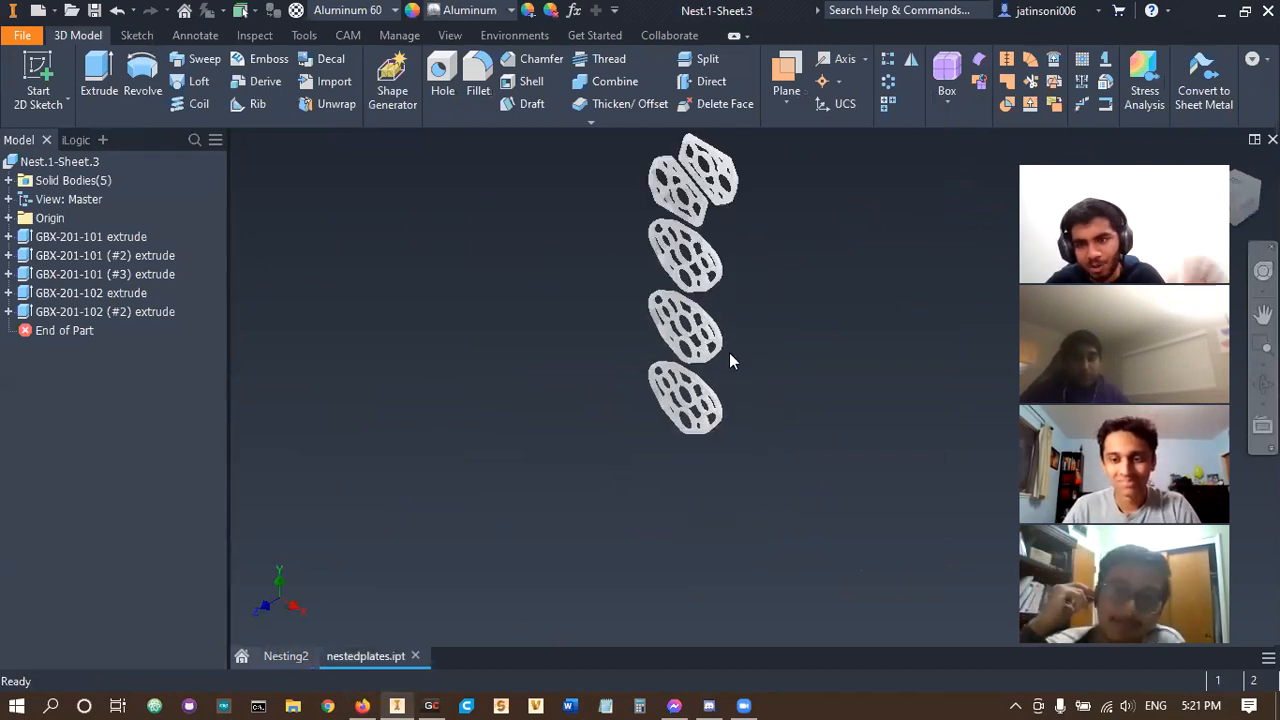
middle_drag(730, 355, 755, 452)
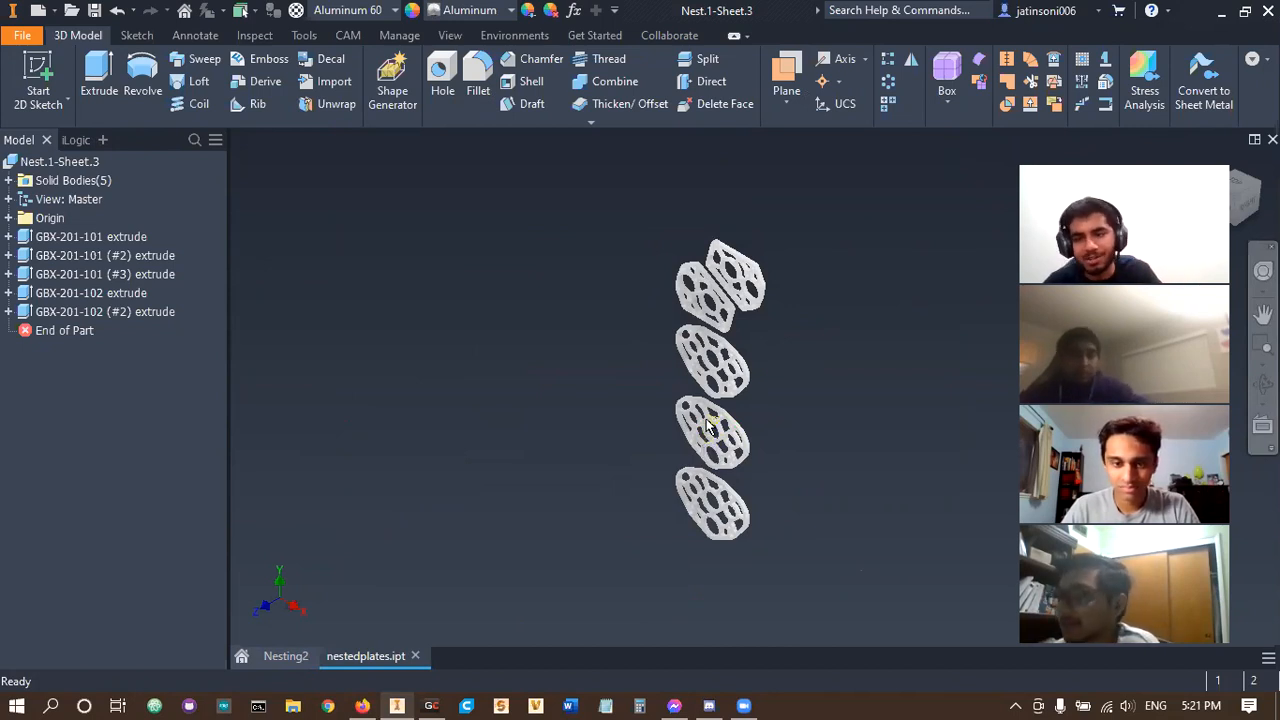
scroll(650, 534, up, 3)
scroll(568, 530, down, 3)
shift+middle_drag(569, 530, 606, 485)
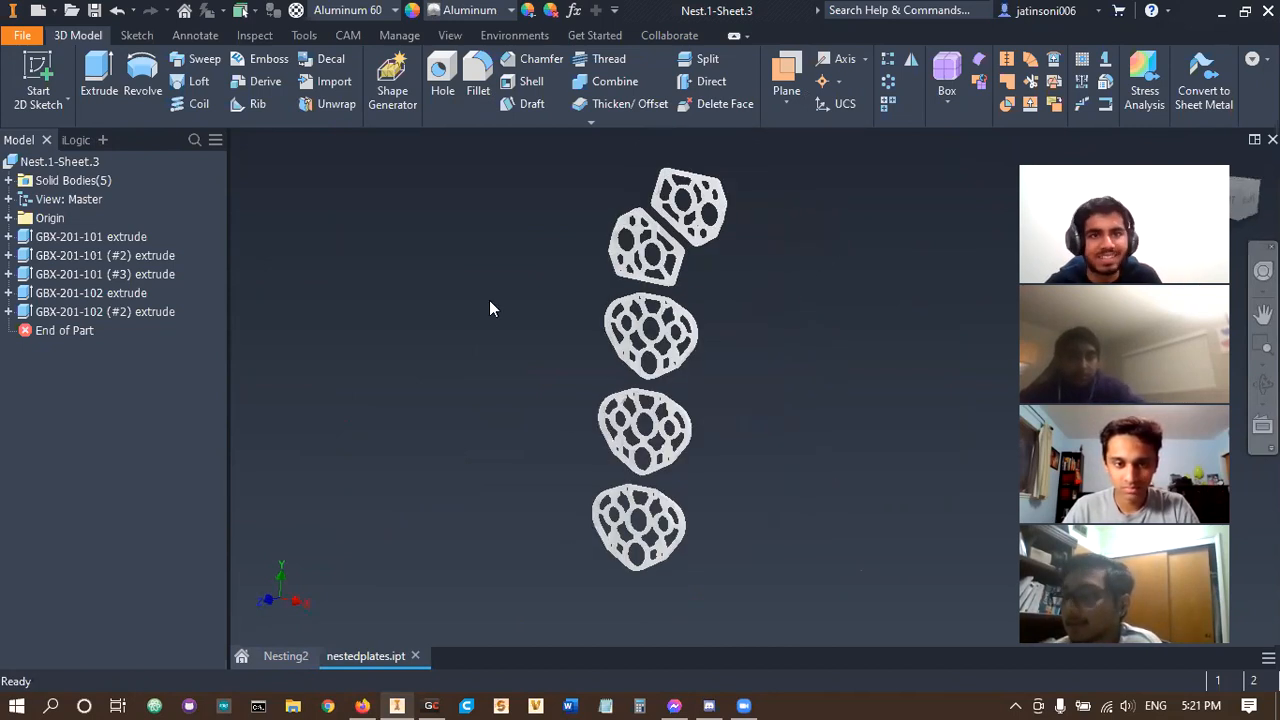
shift+middle_drag(460, 330, 452, 273)
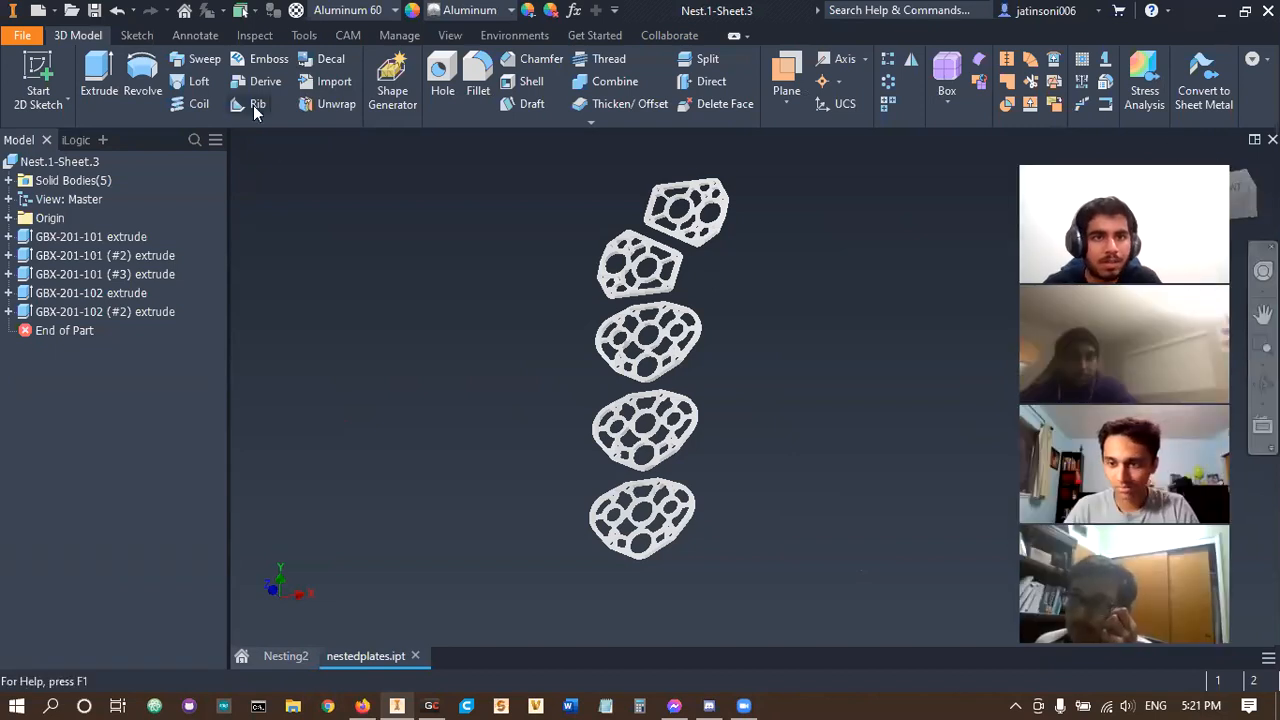
- Create a CAM milling setup and select all five nested plates as its model
click(343, 37)
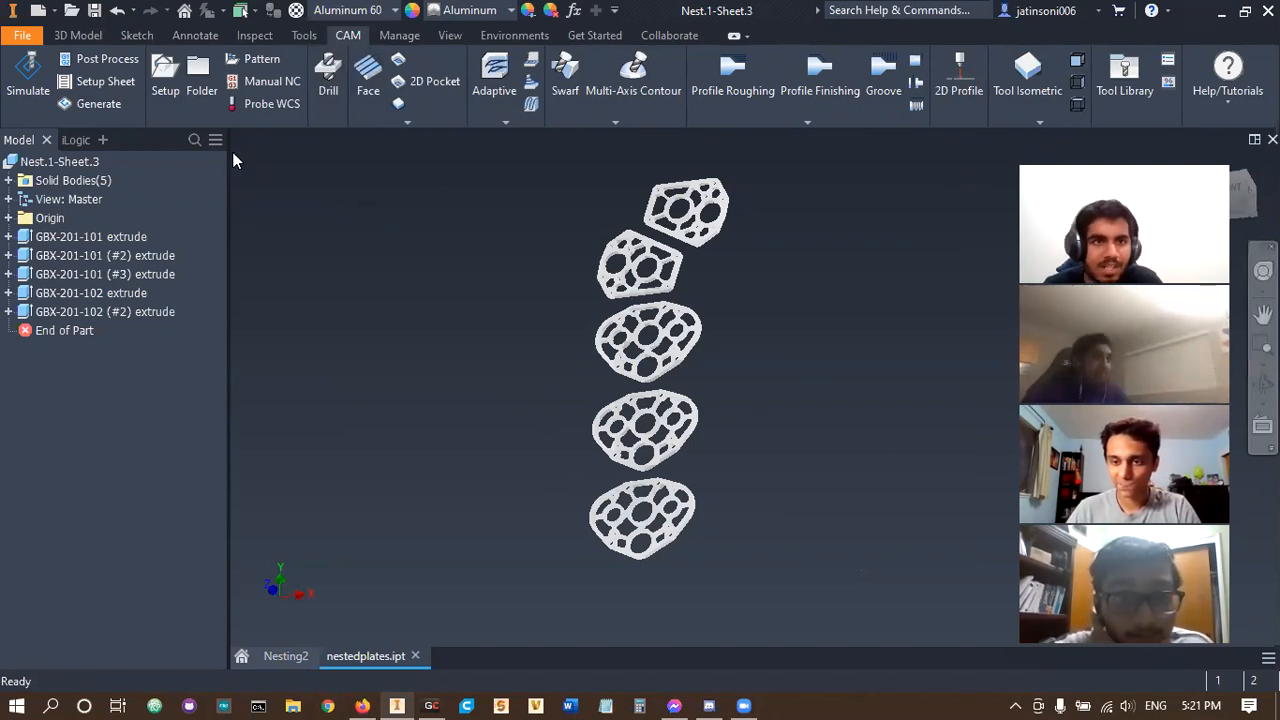
click(166, 78)
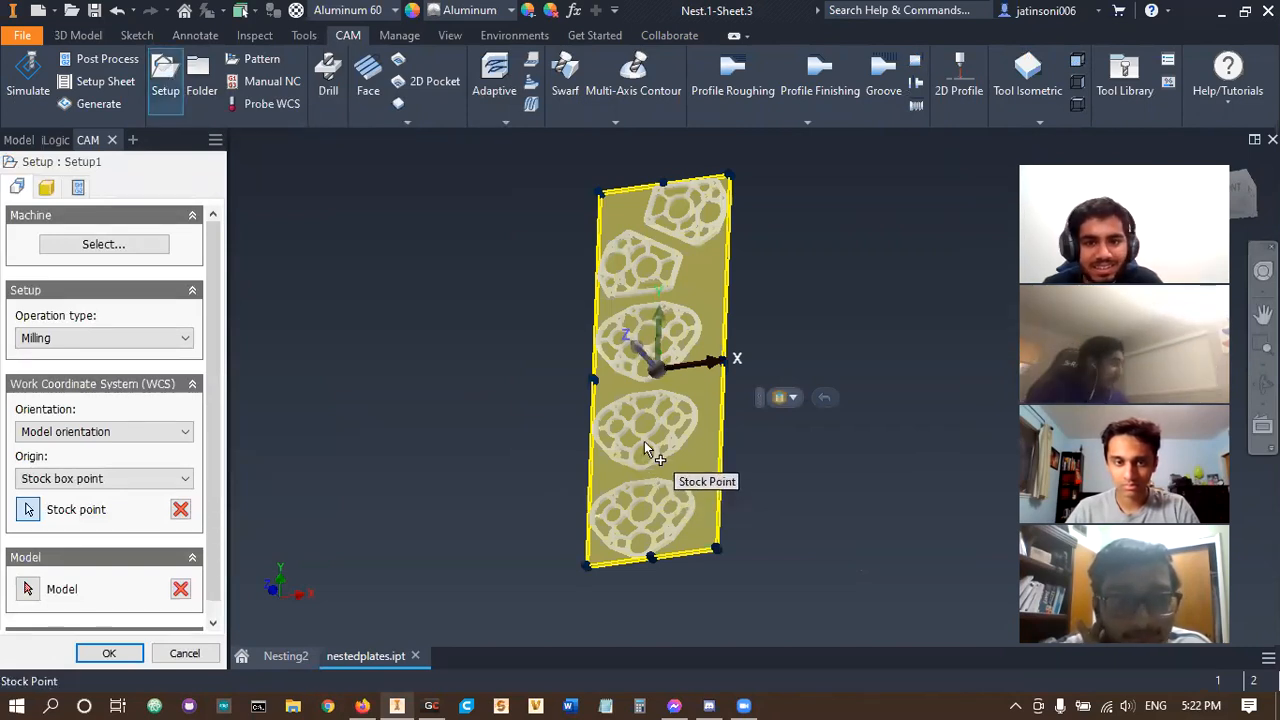
click(28, 590)
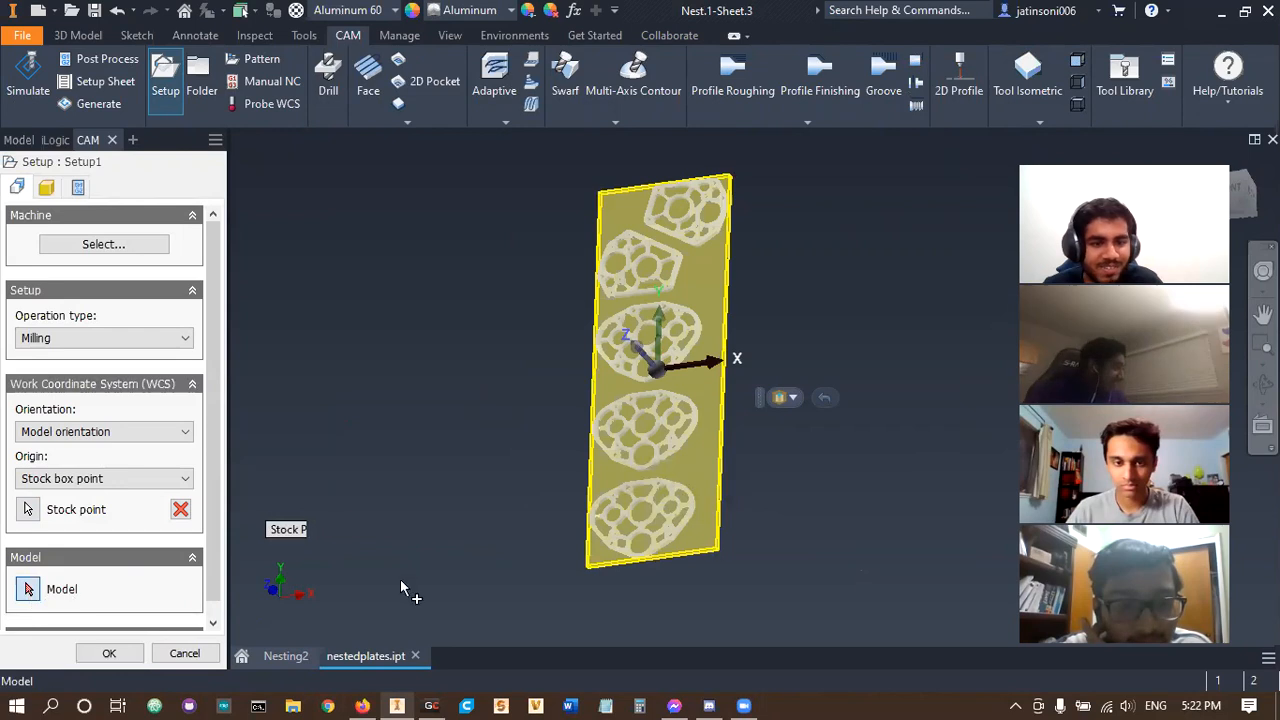
click(626, 523)
click(655, 432)
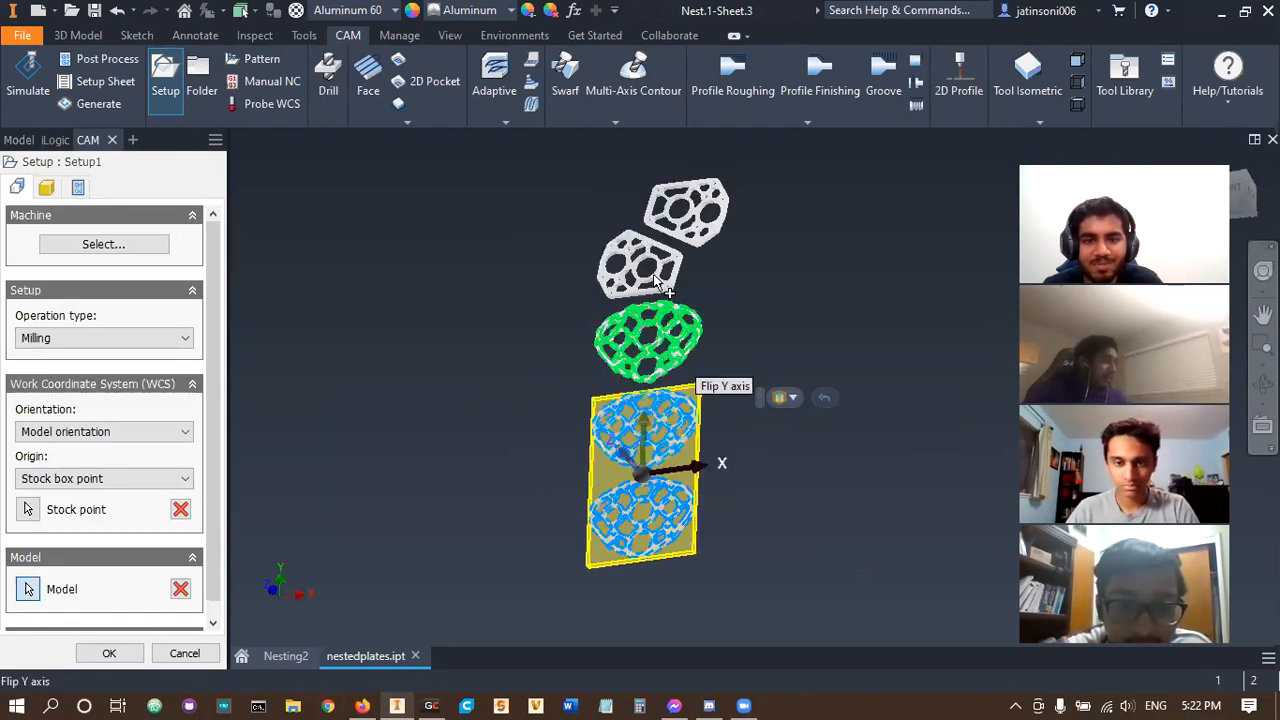
click(668, 352)
click(660, 268)
click(682, 203)
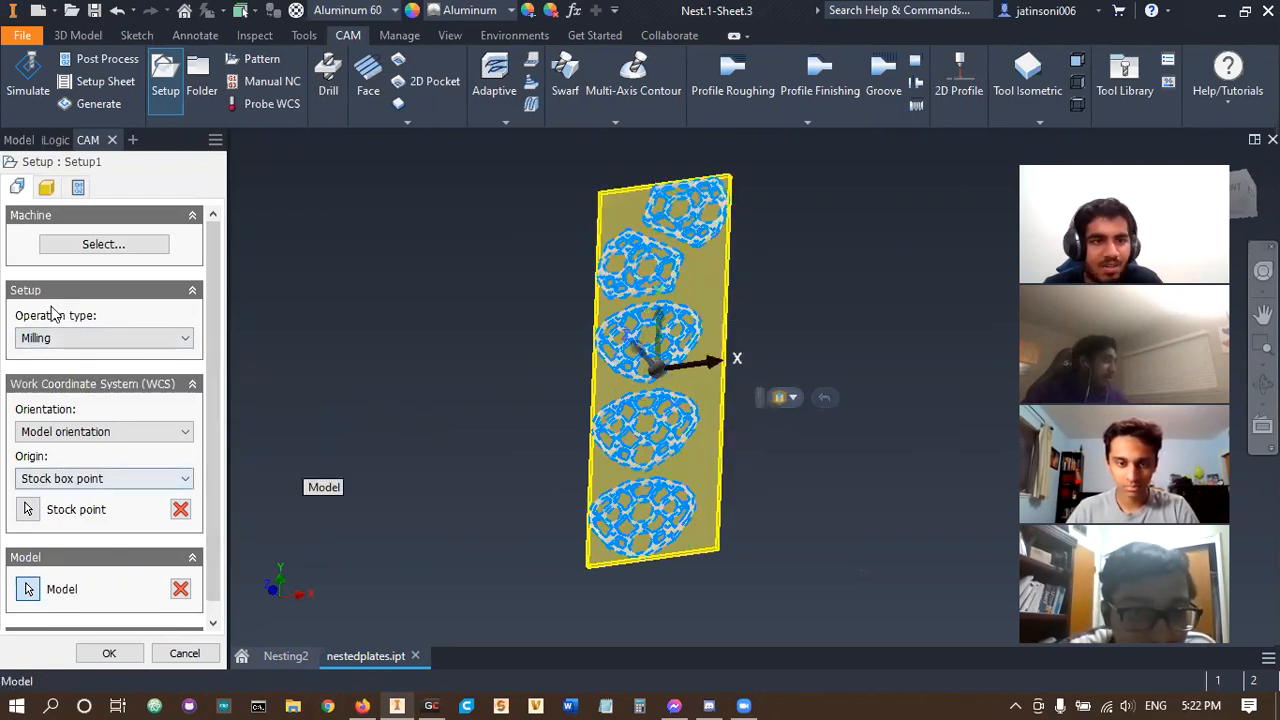
- Set the setup's stock offset mode to No additional stock, keeping the relative size box
click(46, 187)
click(87, 316)
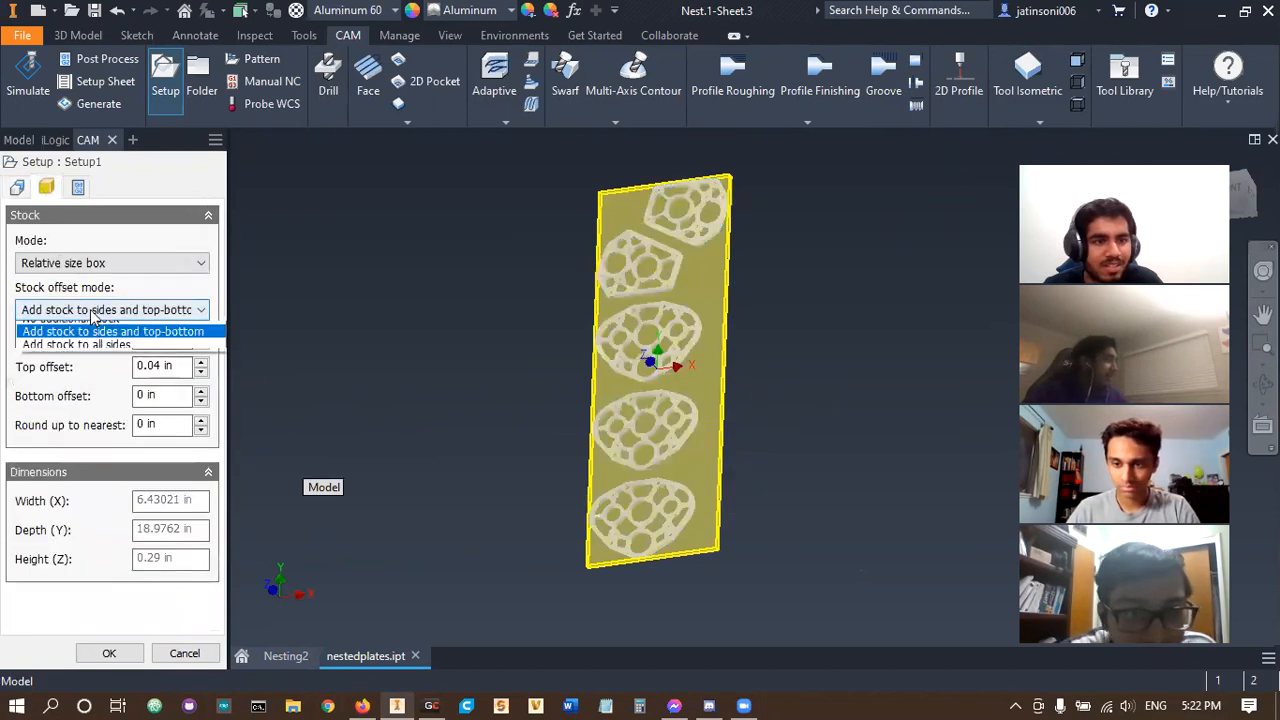
click(90, 326)
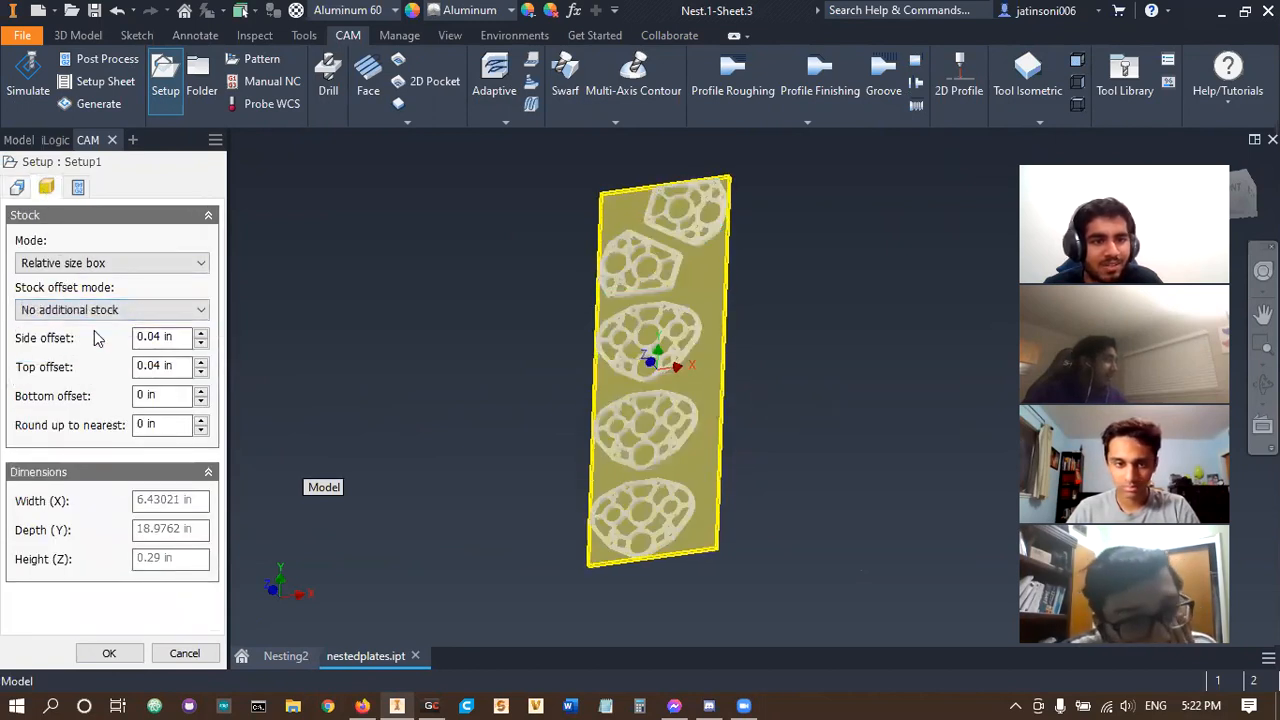
- Examine the plates within the stock box and review the setup's model, program and stock settings
click(16, 188)
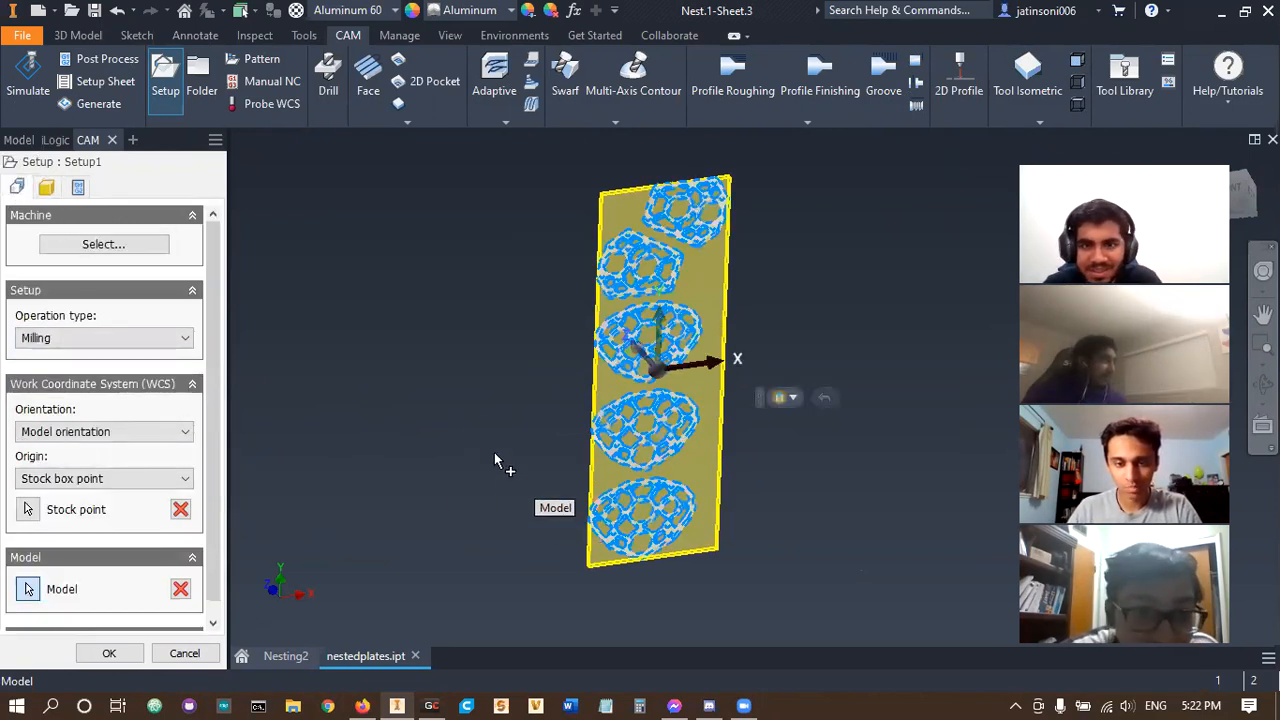
shift+middle_drag(410, 498, 526, 456)
scroll(480, 466, down, 5)
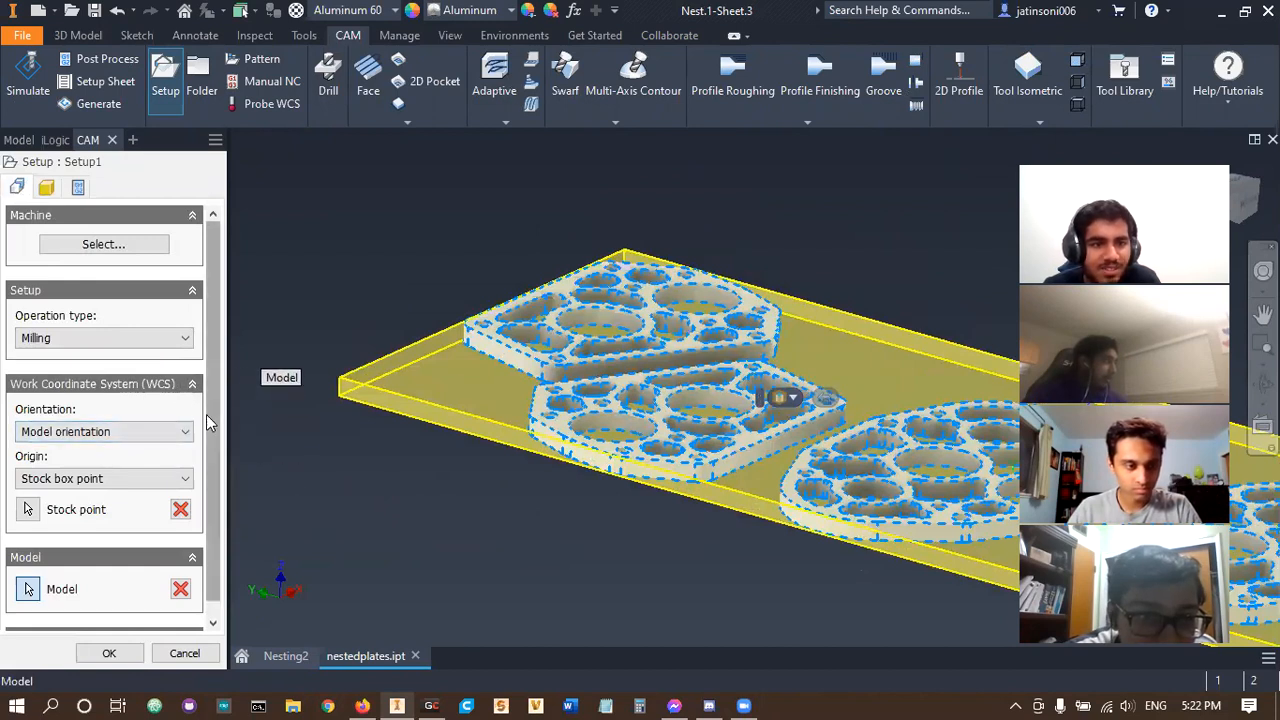
scroll(218, 475, down, 1)
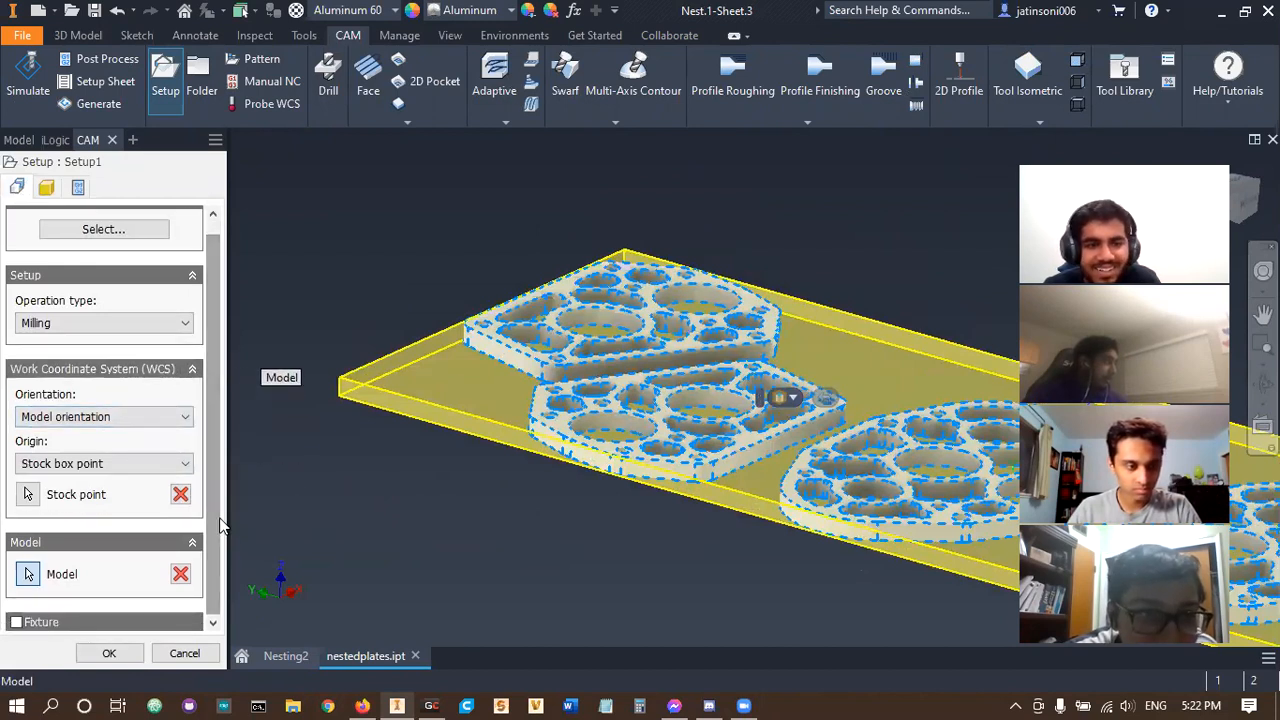
click(78, 187)
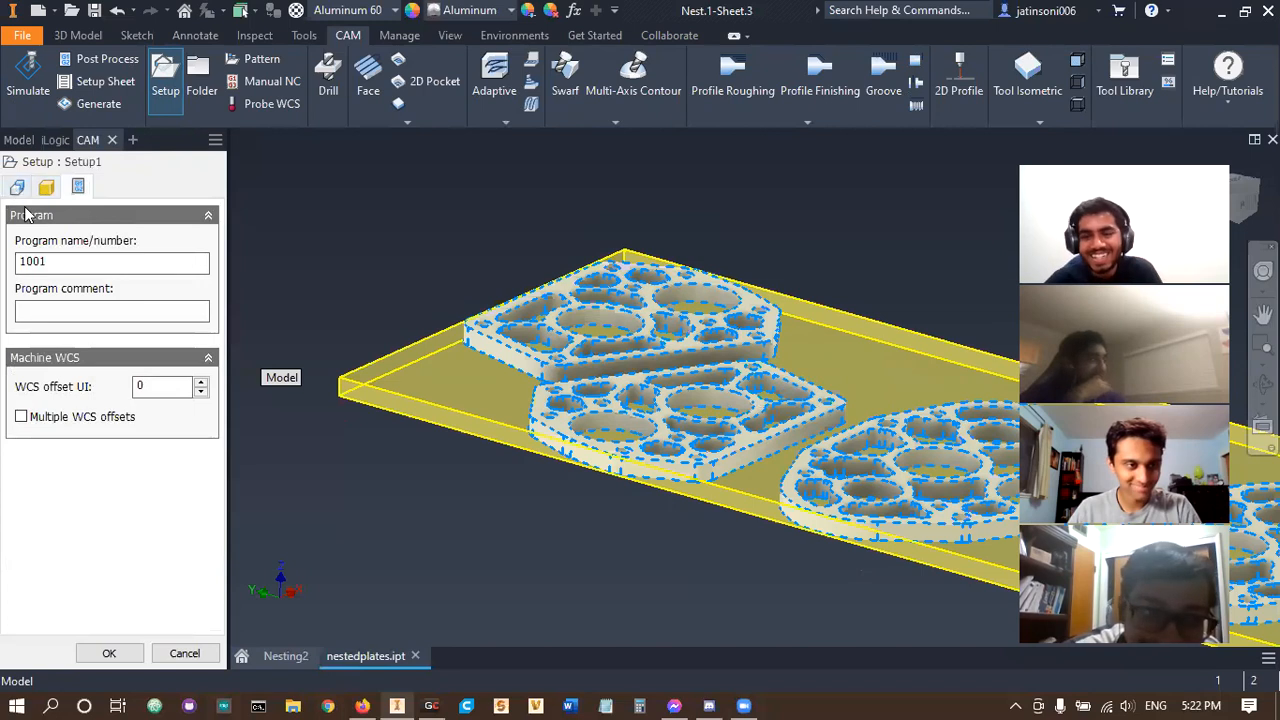
click(46, 188)
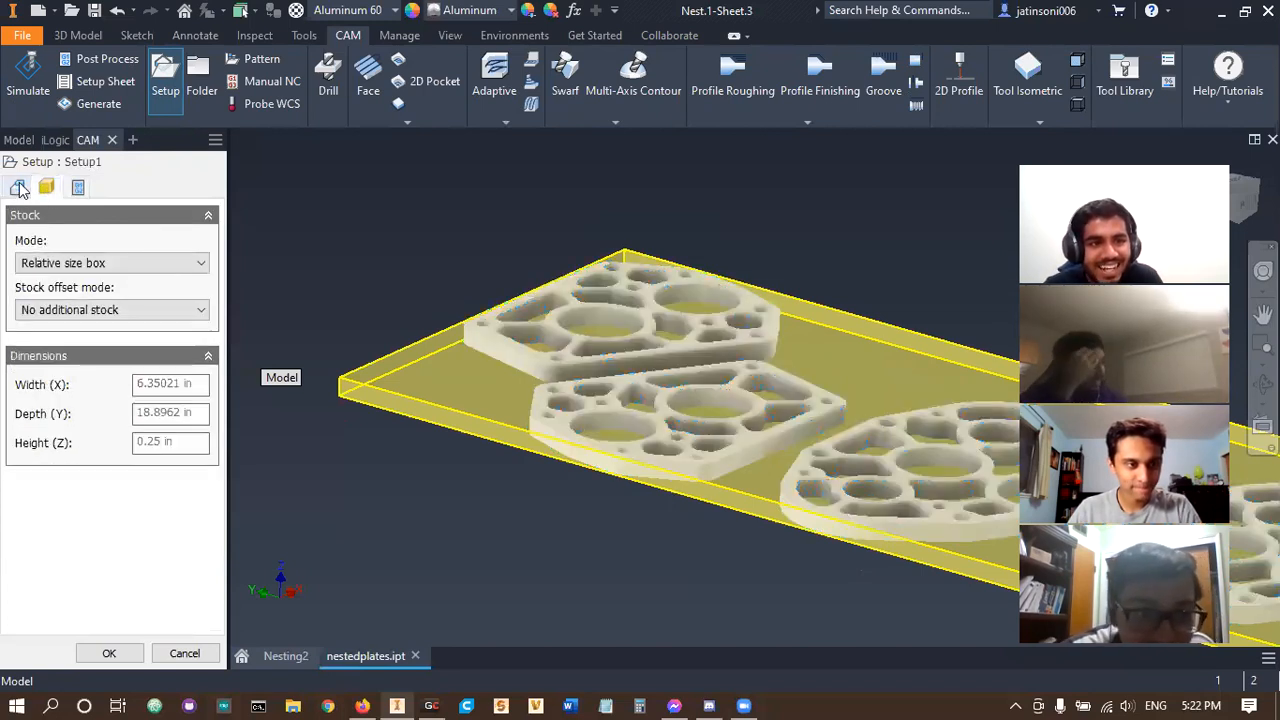
click(17, 189)
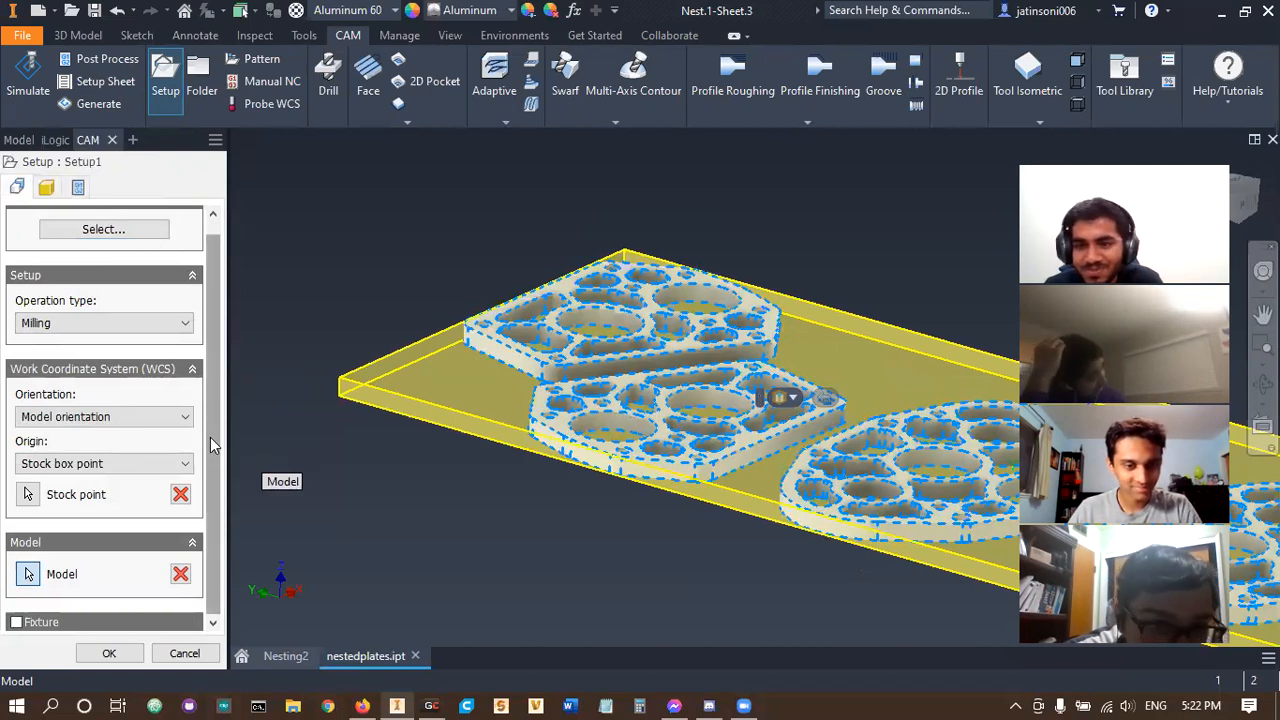
- Try orienting the work coordinate system by Z axis/plane and Y axis, looking for a suitable plate edge for the Y axis
click(110, 463)
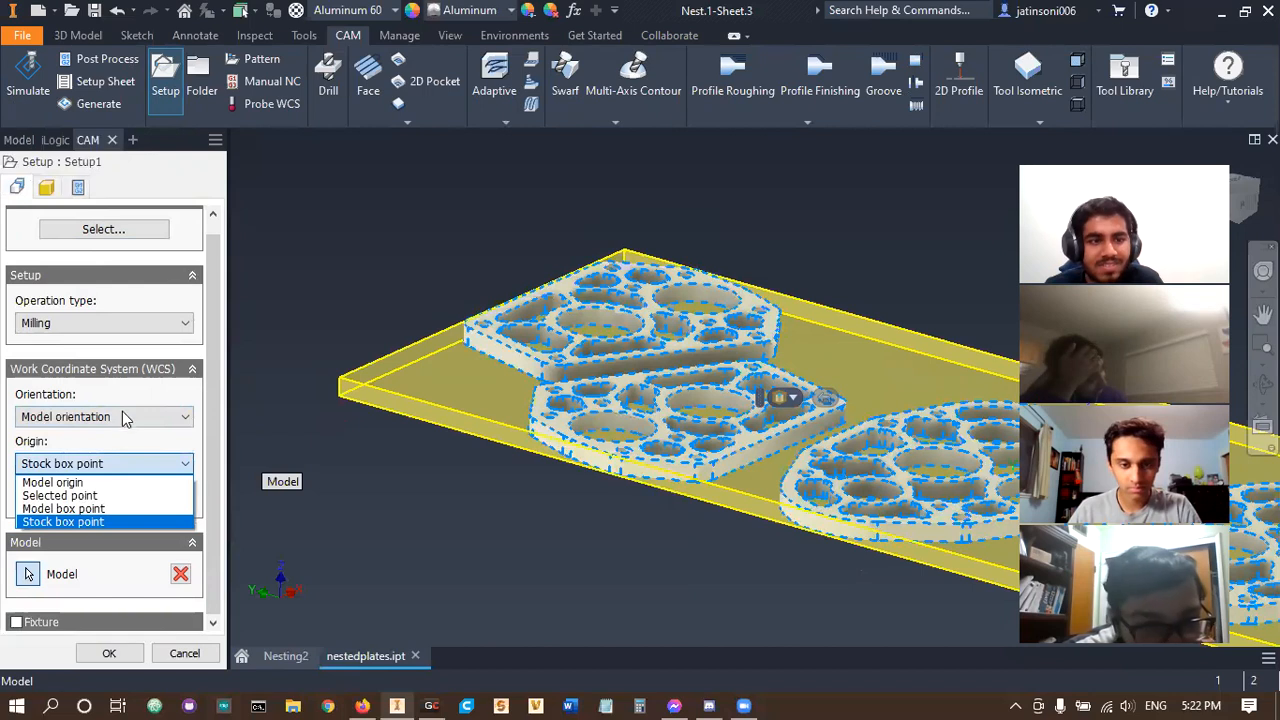
click(123, 419)
click(118, 420)
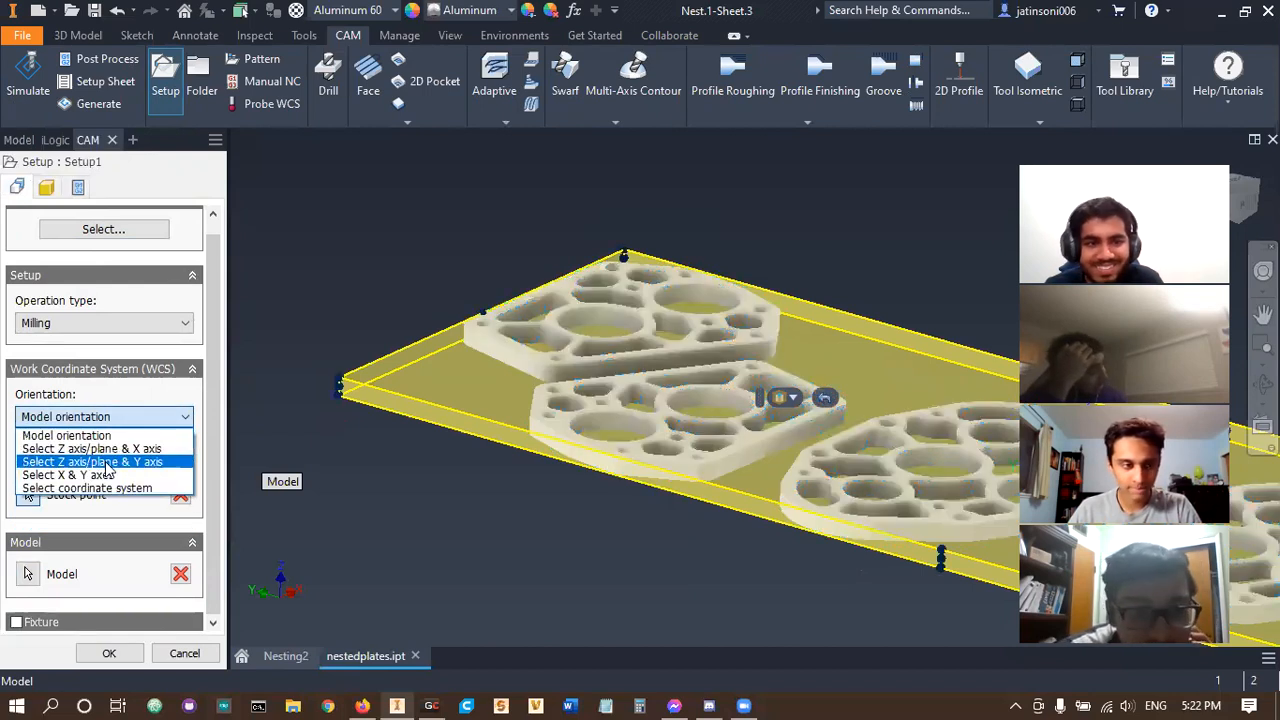
click(106, 462)
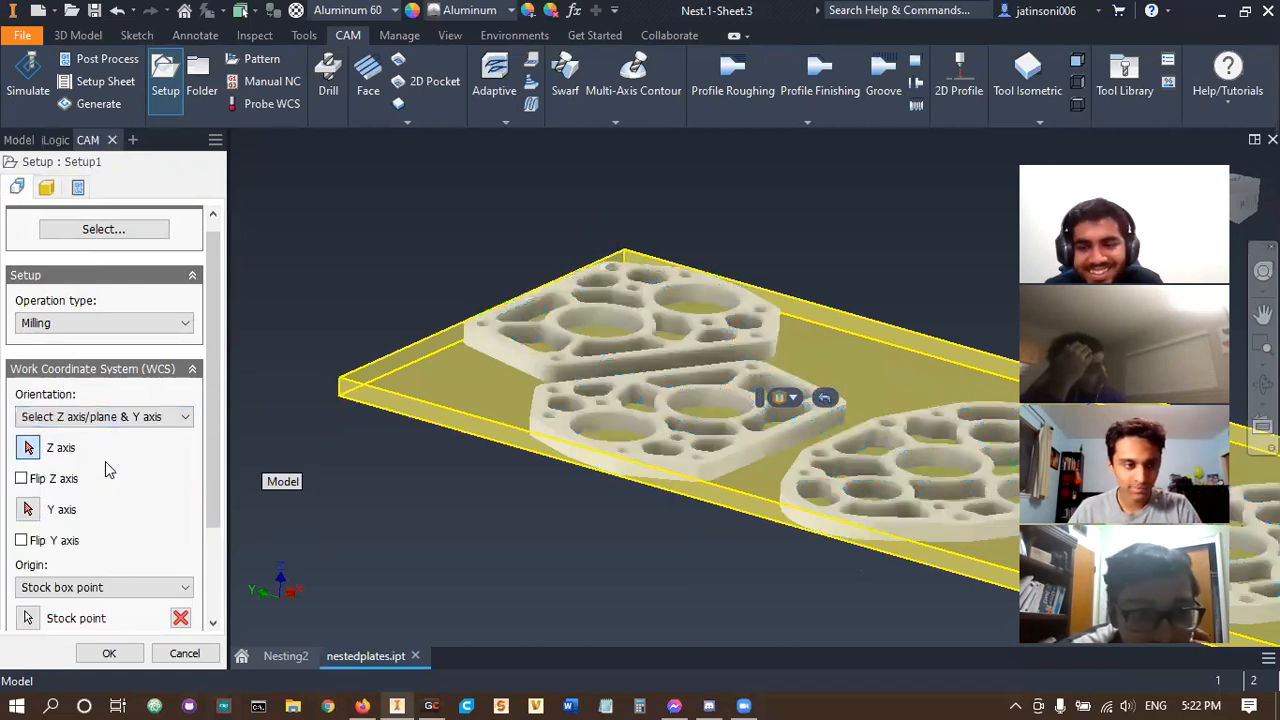
click(29, 511)
scroll(556, 515, down, 3)
middle_drag(556, 515, 460, 451)
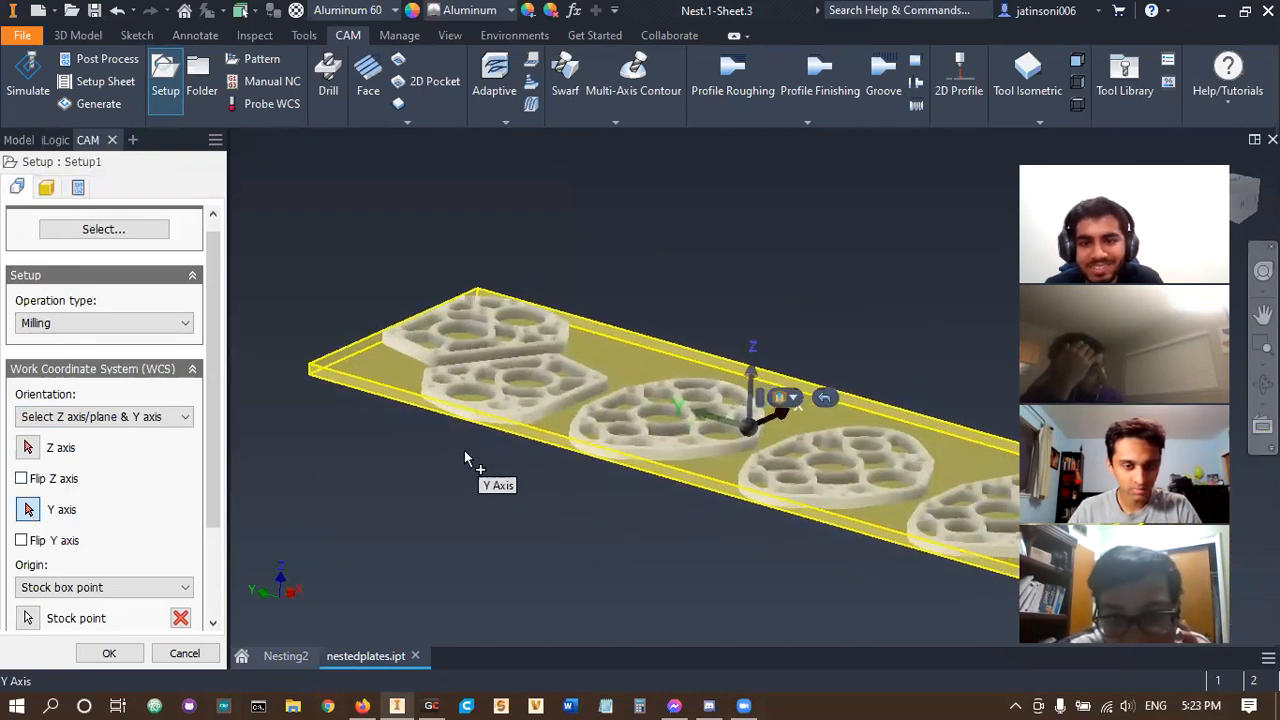
shift+middle_drag(517, 497, 474, 532)
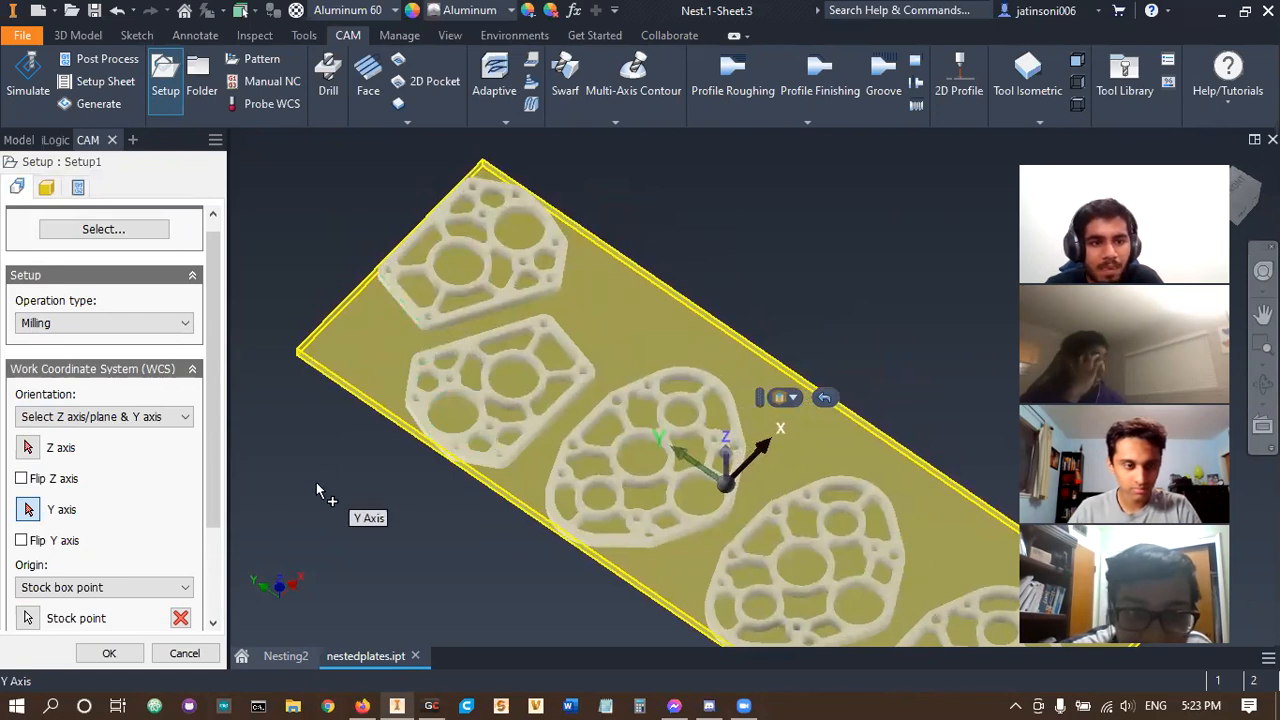
click(30, 447)
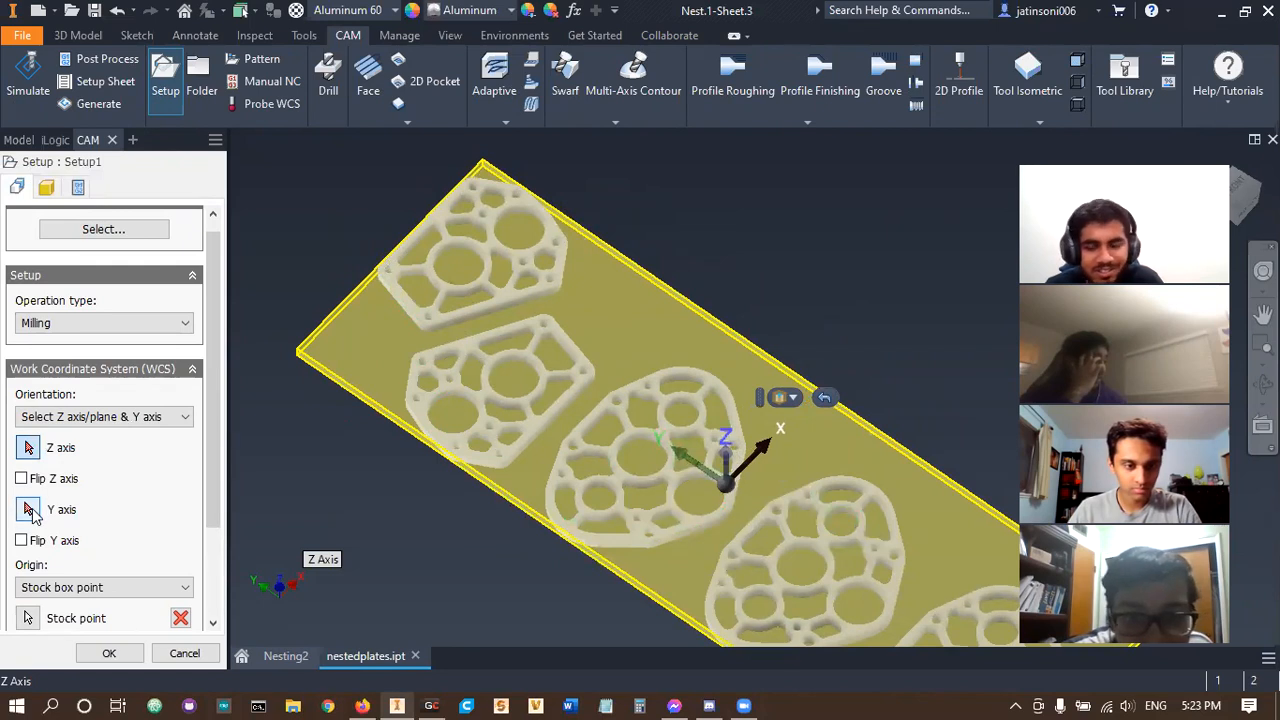
click(30, 510)
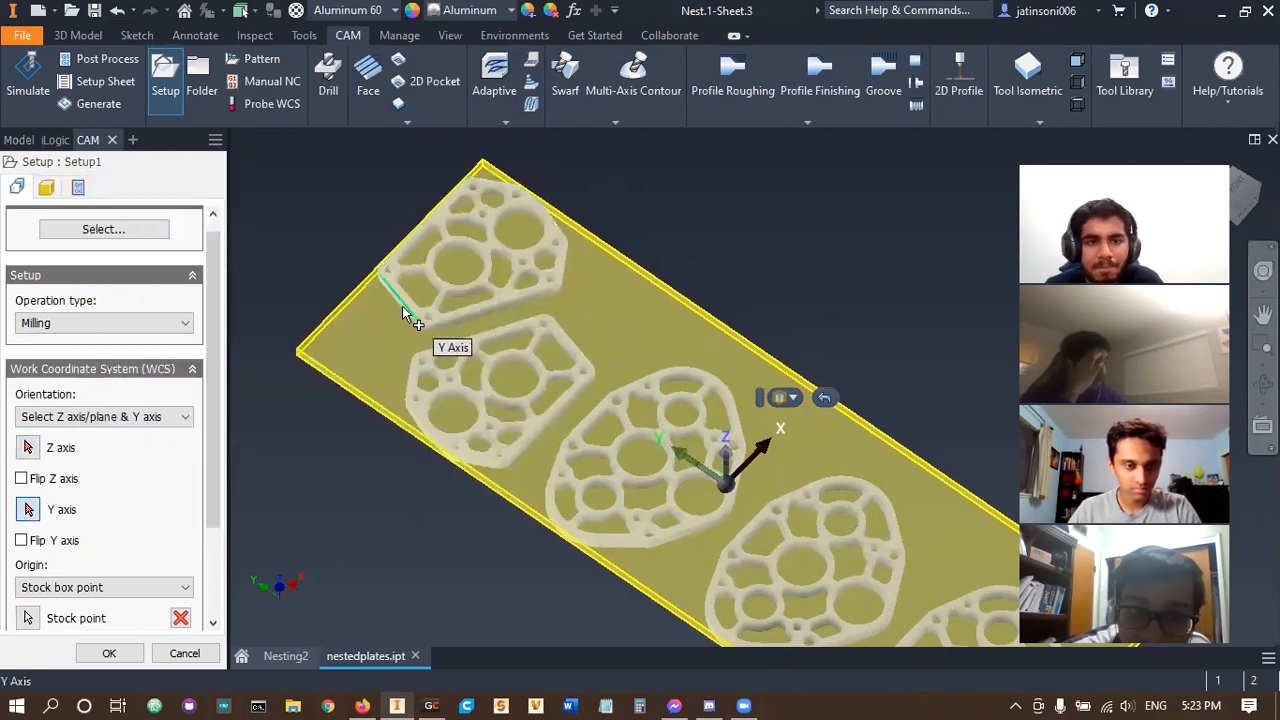
middle_drag(384, 459, 346, 451)
scroll(343, 330, up, 2)
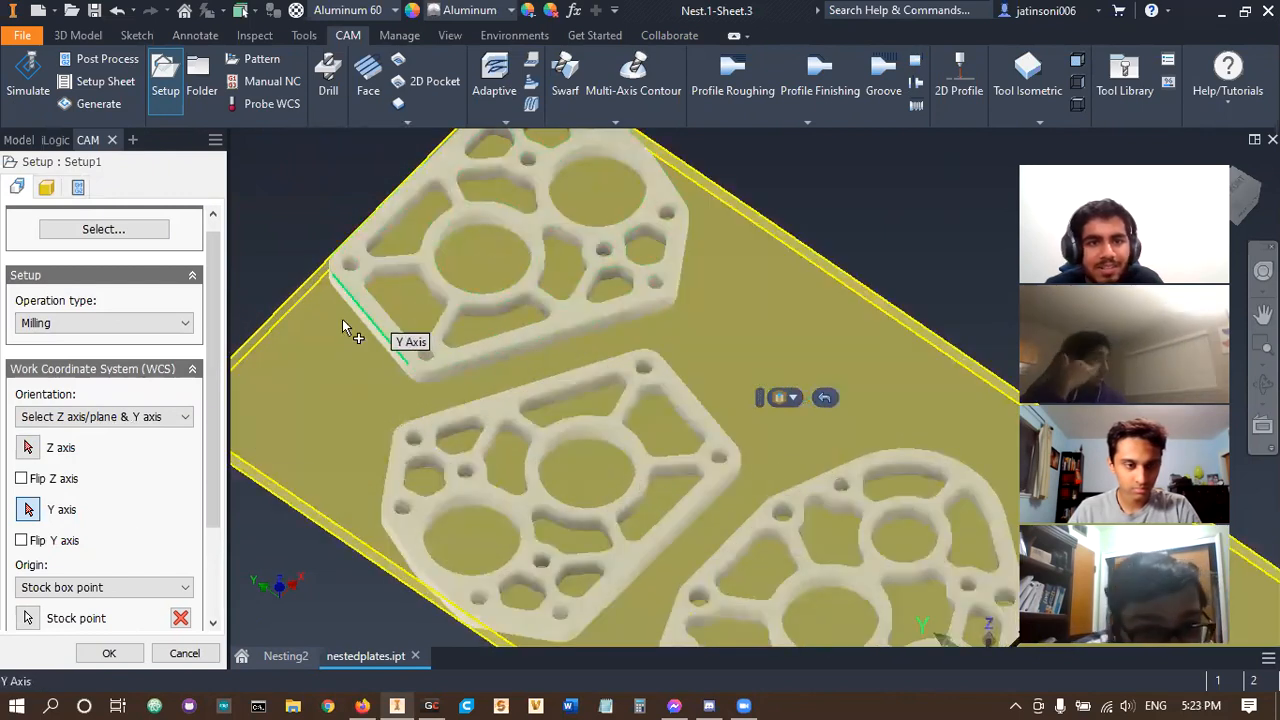
- Try orienting the work coordinate system by X and Y axes, using the end plate's short slanted edge for the X axis
click(140, 416)
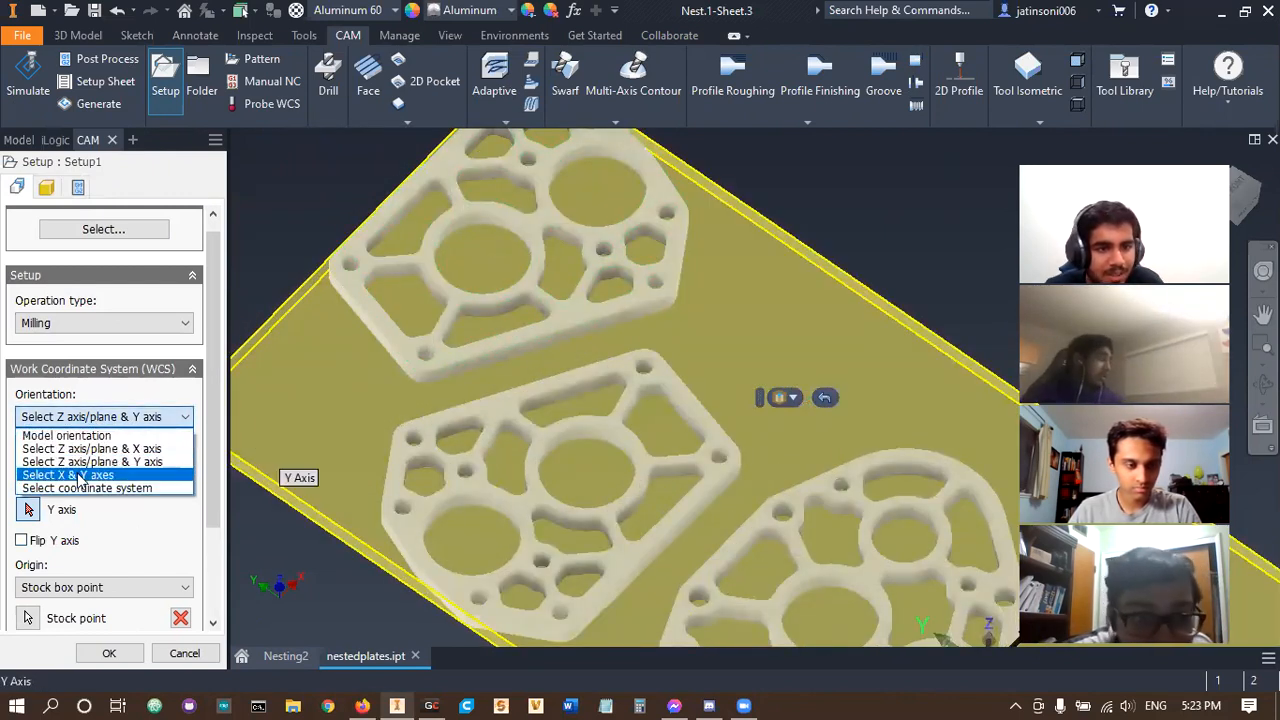
click(80, 476)
click(29, 446)
scroll(361, 284, down, 3)
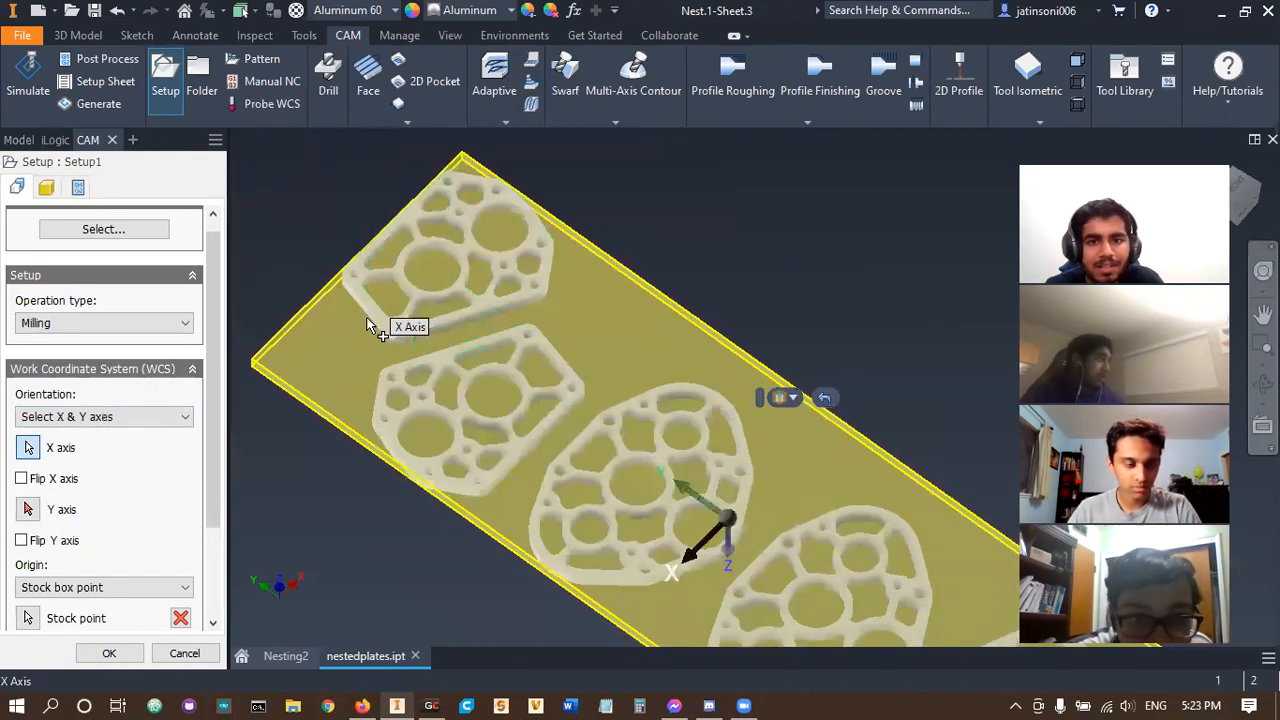
click(367, 318)
scroll(367, 318, down, 3)
shift+middle_drag(452, 557, 427, 511)
scroll(436, 481, up, 4)
scroll(427, 511, down, 3)
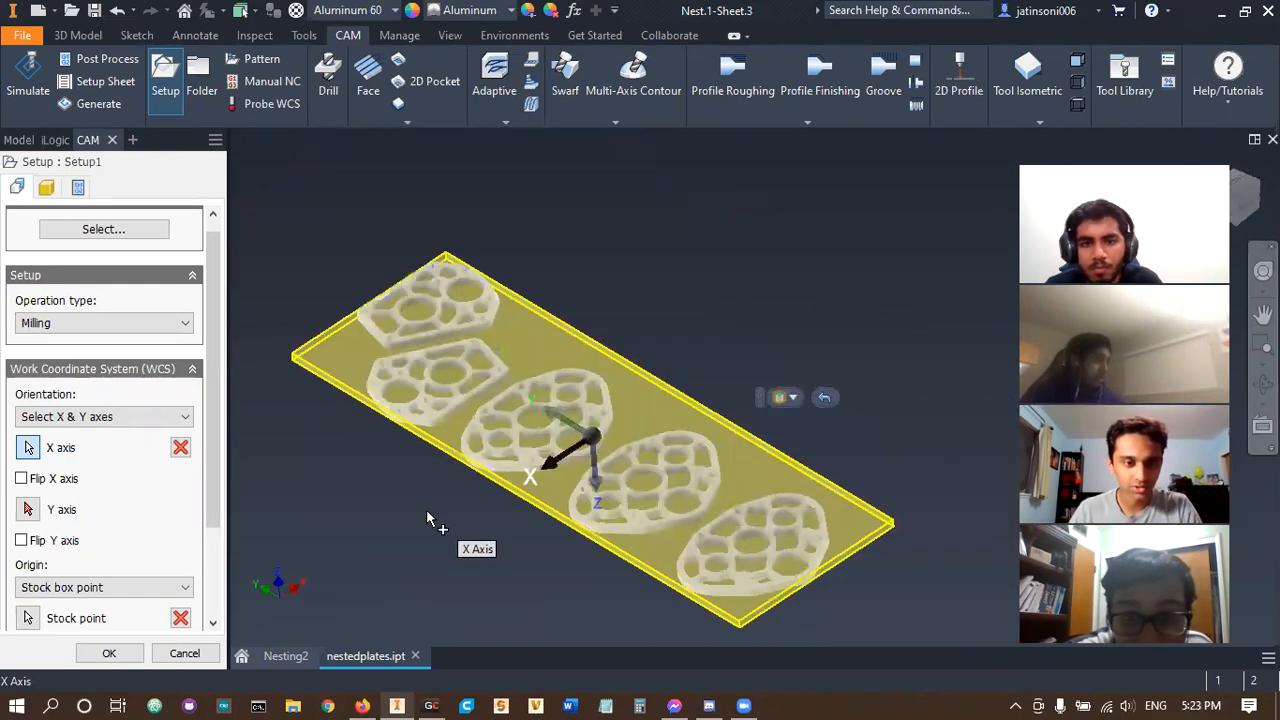
- Orient the work coordinate system by Z axis/plane and X axis, using the end plate's long outer edge for the X axis
click(70, 418)
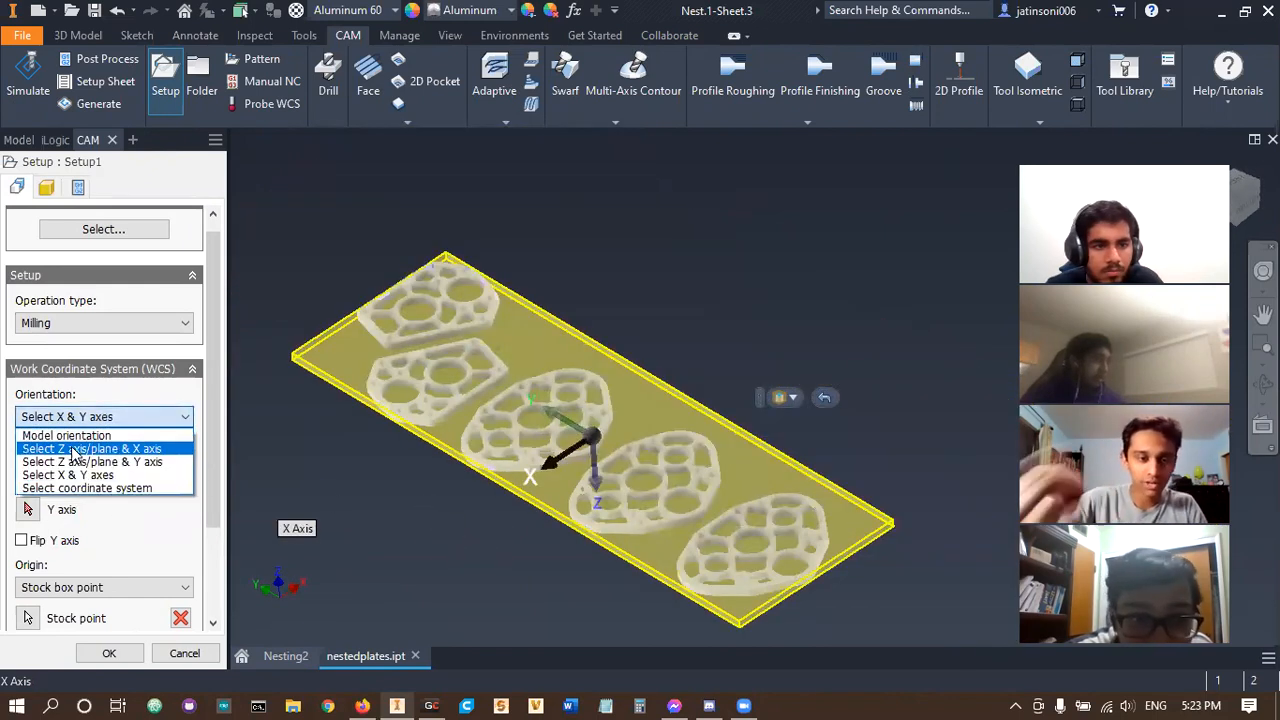
click(76, 449)
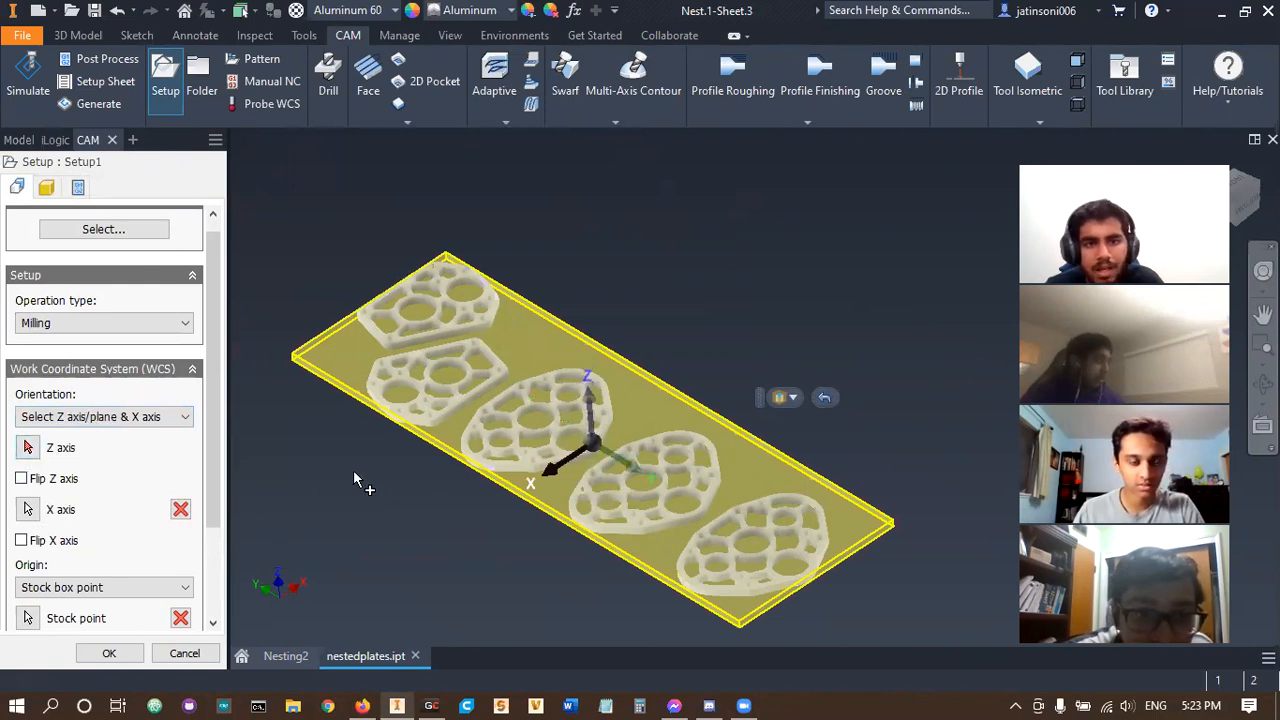
scroll(353, 470, up, 3)
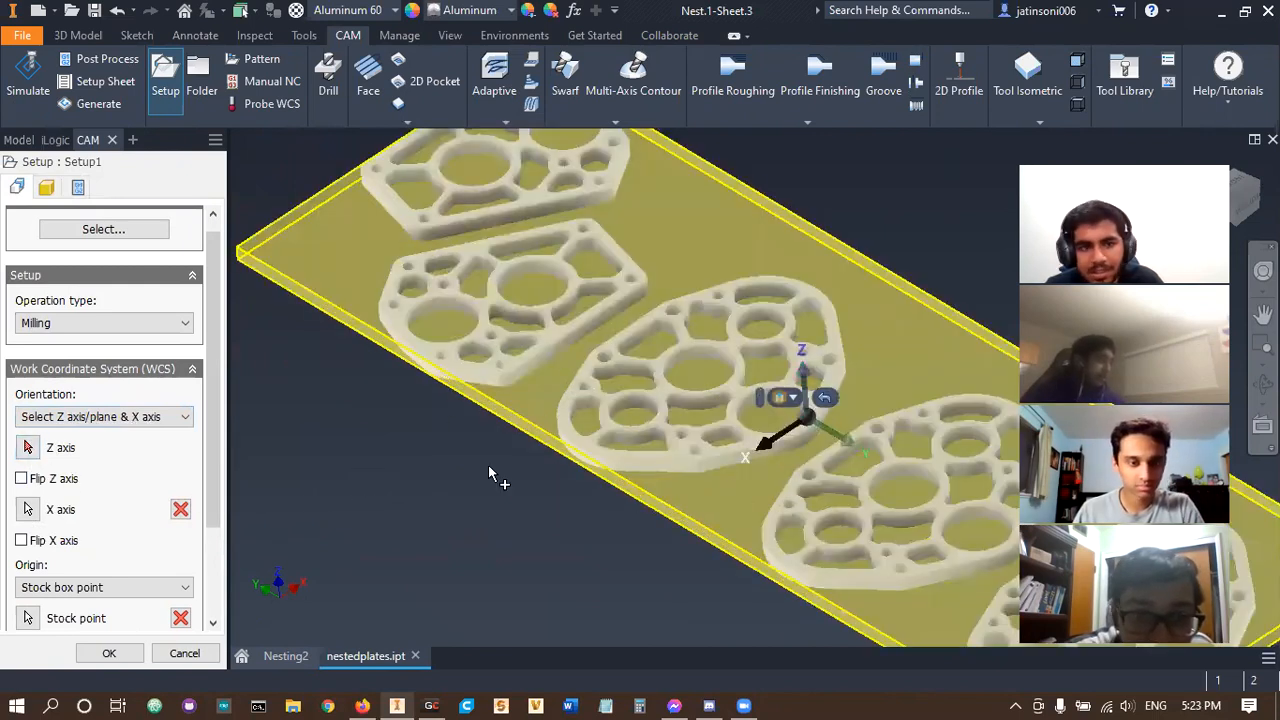
scroll(494, 284, up, 3)
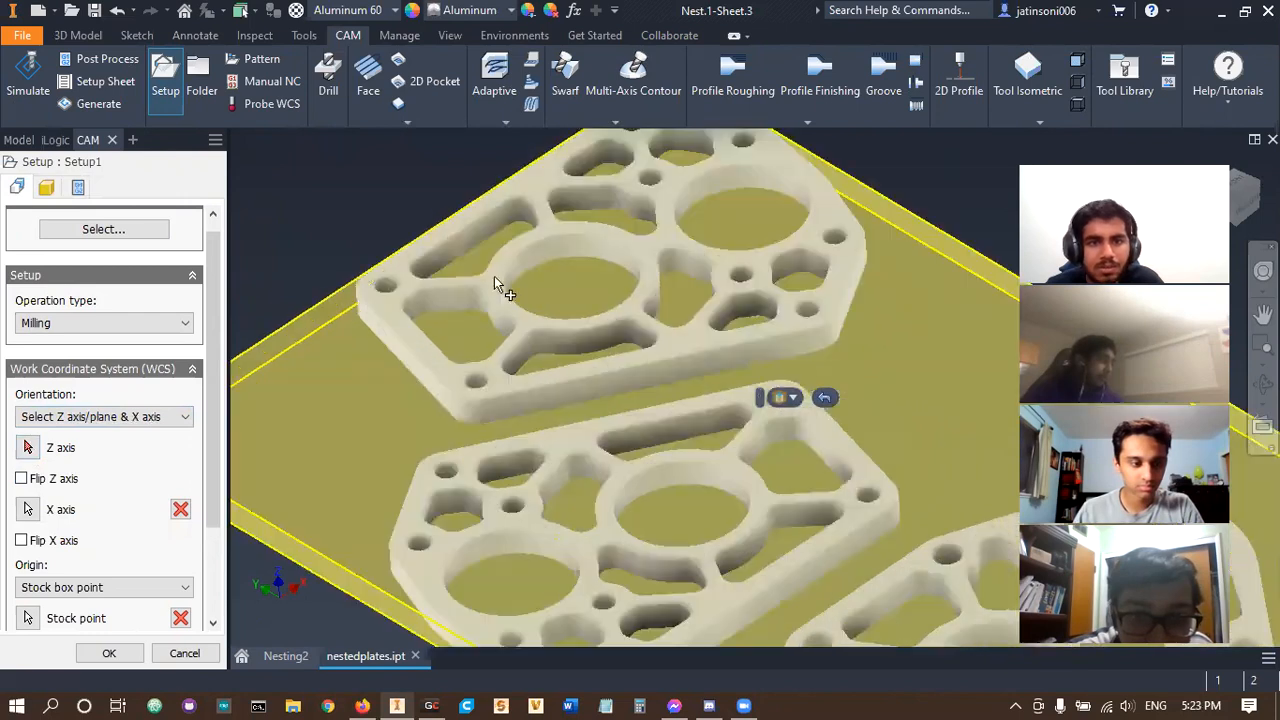
click(391, 275)
click(27, 508)
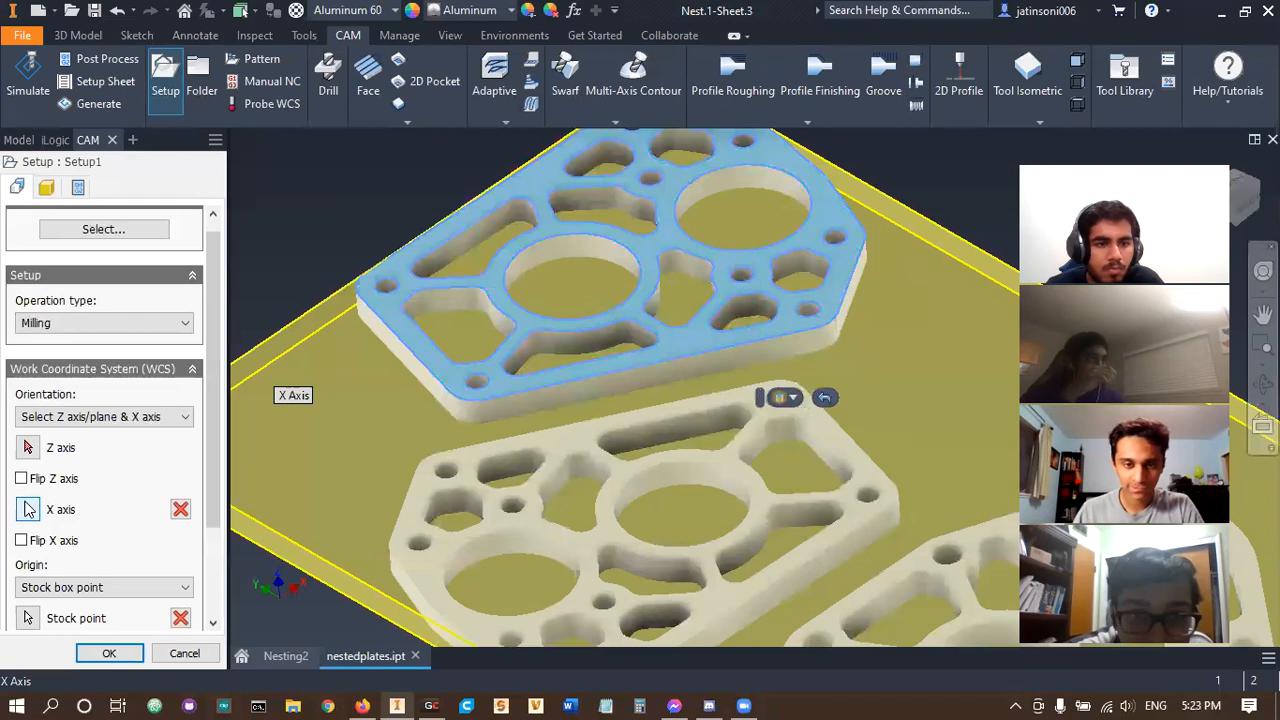
scroll(361, 349, down, 5)
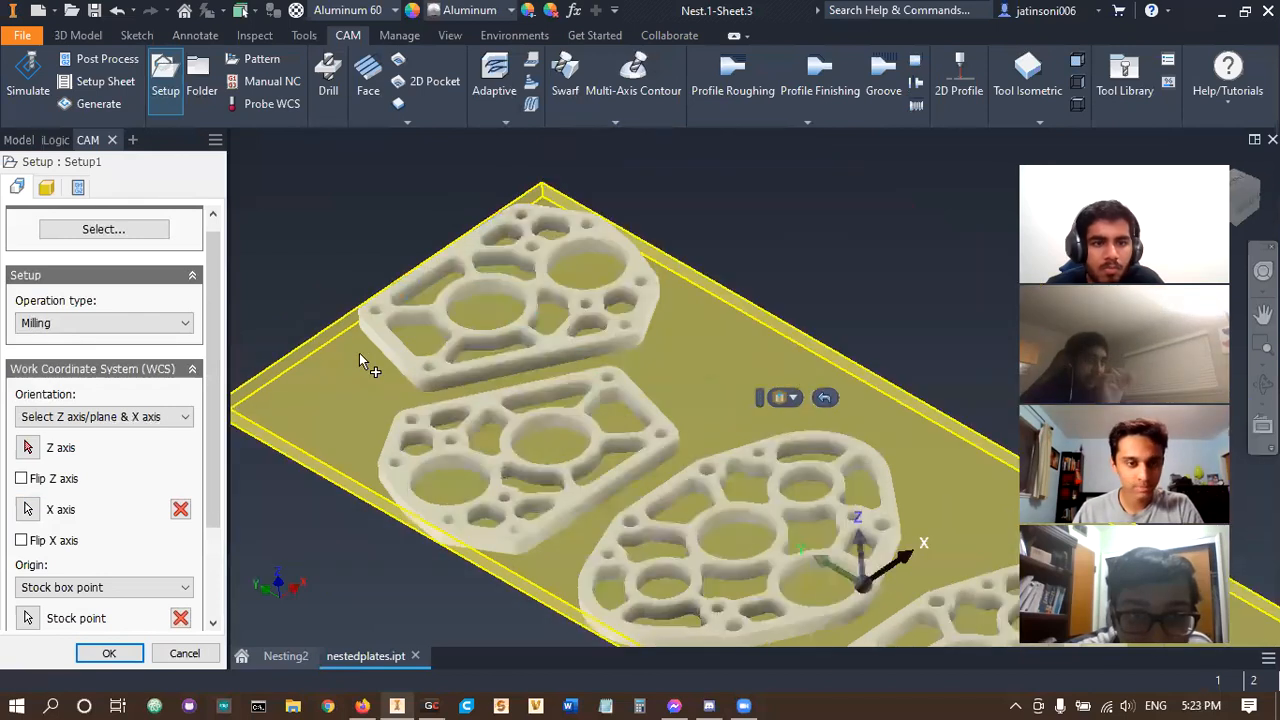
middle_drag(316, 473, 391, 409)
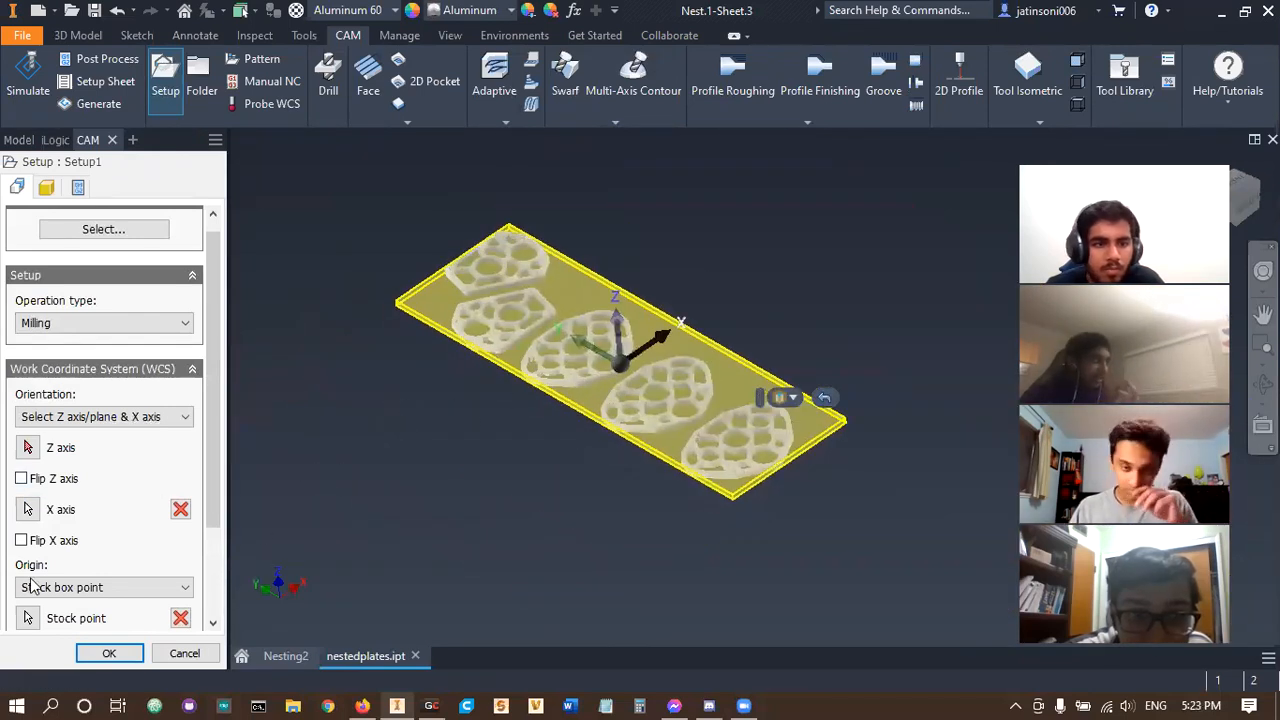
- Set the origin's stock point to the upper corner of the stock box beside the end plate's large round hole
click(27, 618)
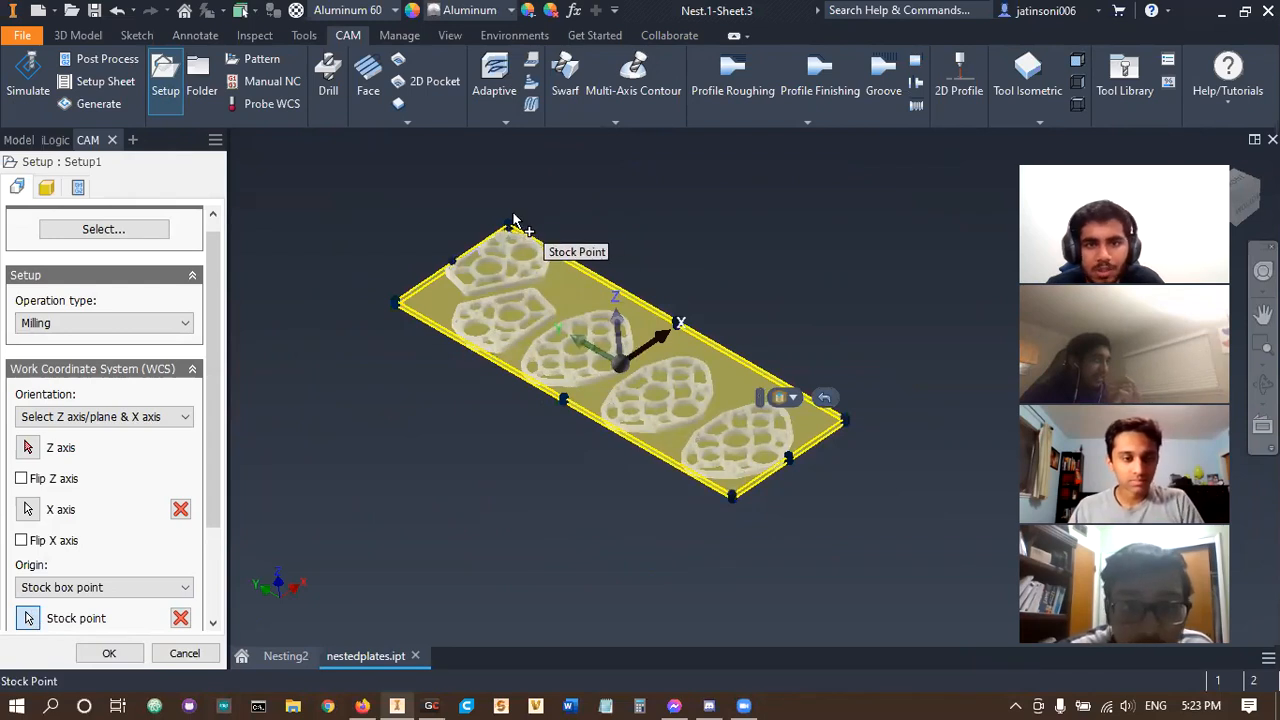
scroll(510, 222, up, 3)
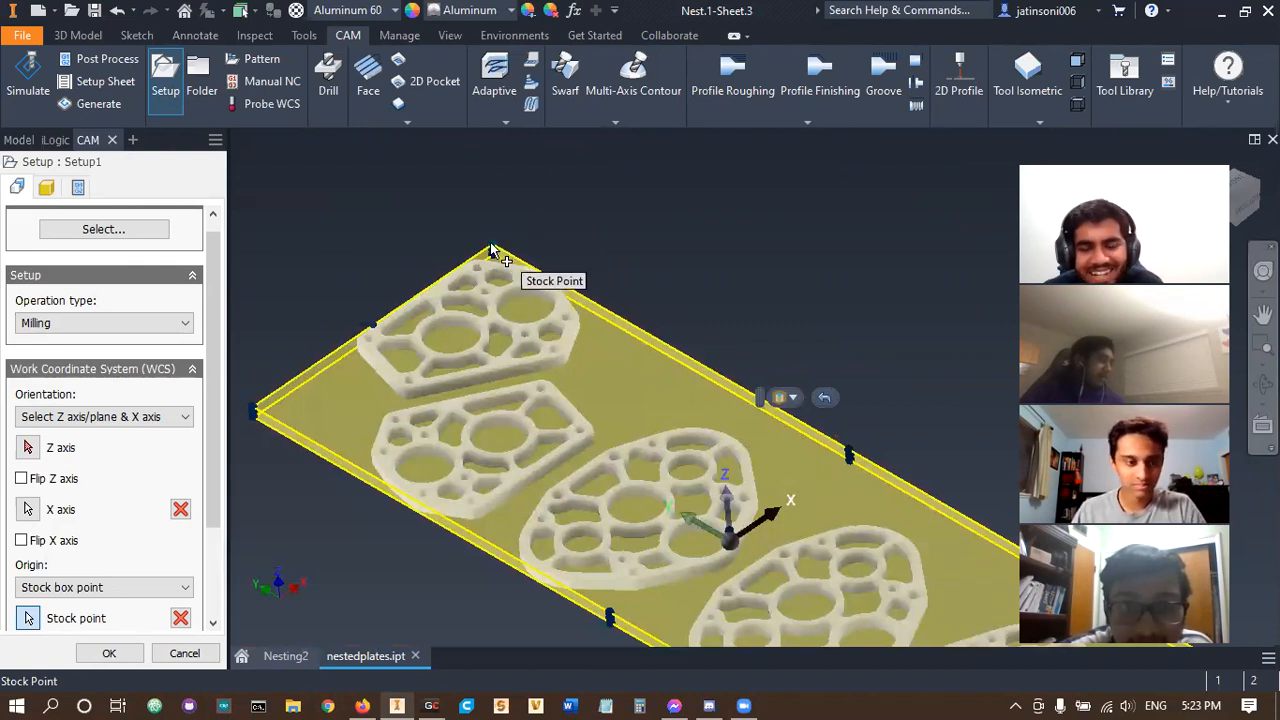
scroll(492, 252, up, 3)
scroll(660, 383, down, 8)
shift+middle_drag(660, 381, 590, 360)
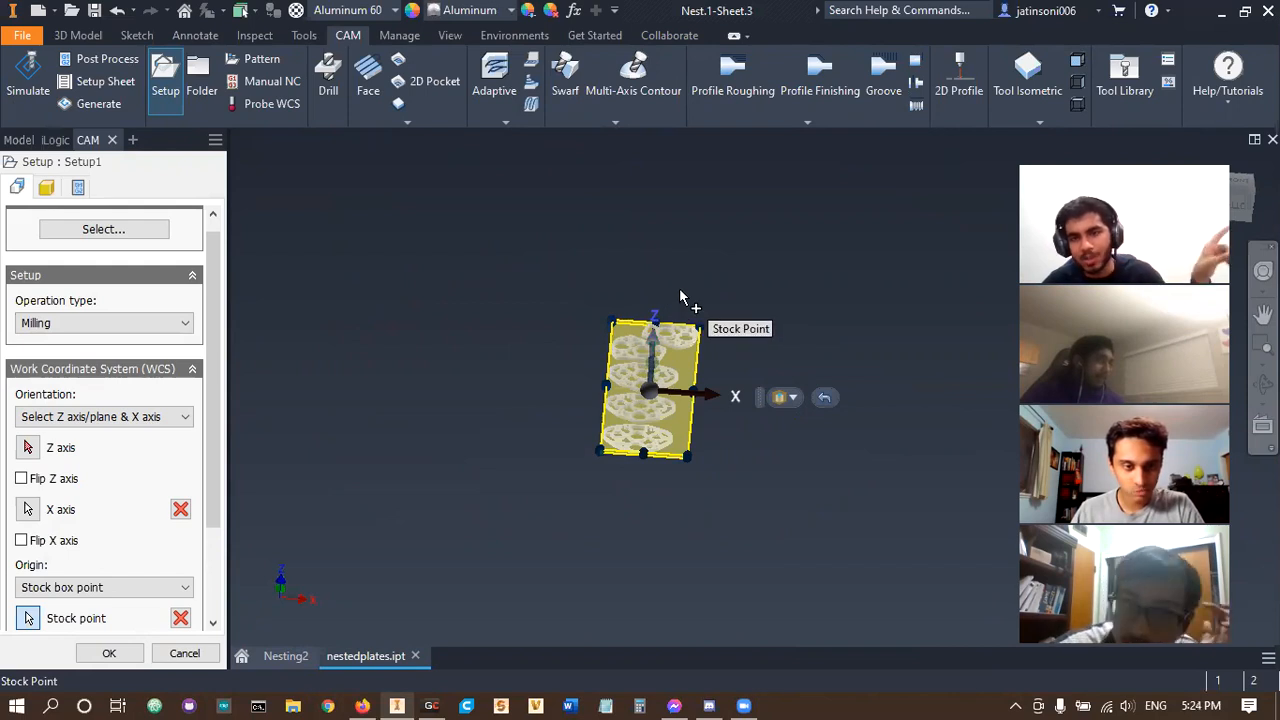
scroll(731, 357, up, 2)
scroll(748, 383, up, 3)
click(736, 372)
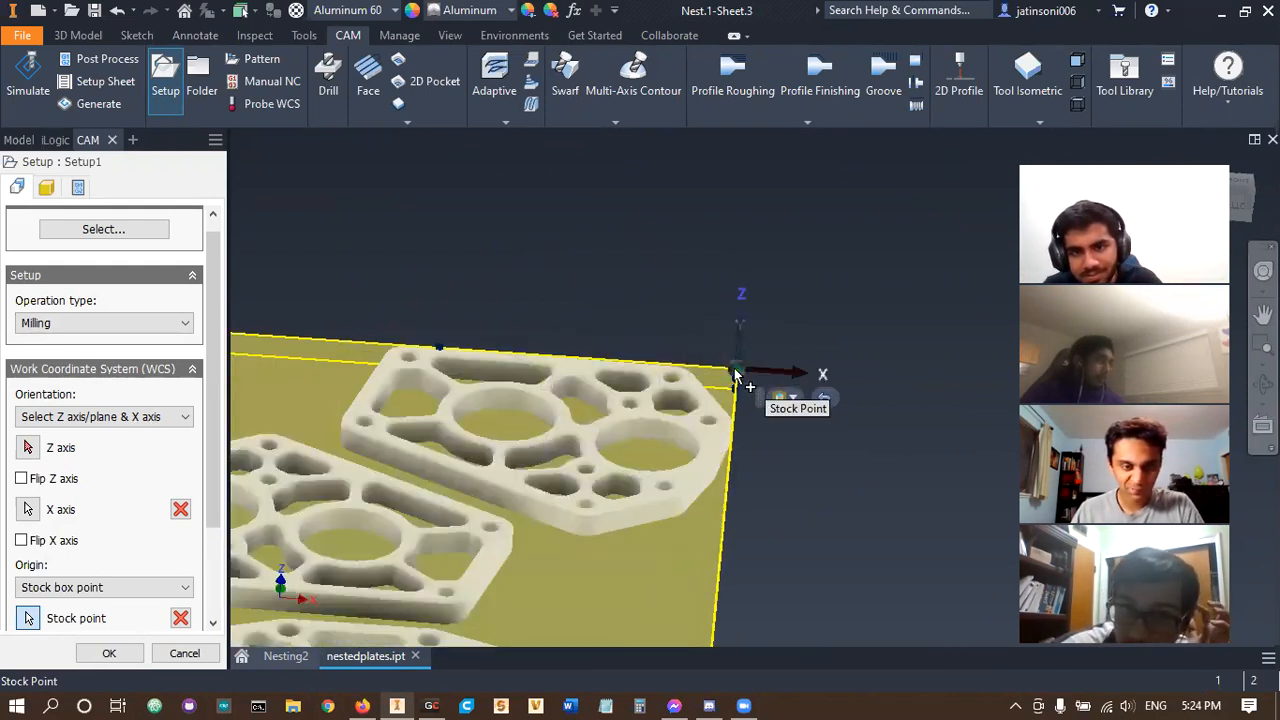
- Examine the origin and axis directions at the stock corner next to the end plate
scroll(500, 378, down, 3)
shift+middle_drag(501, 374, 784, 310)
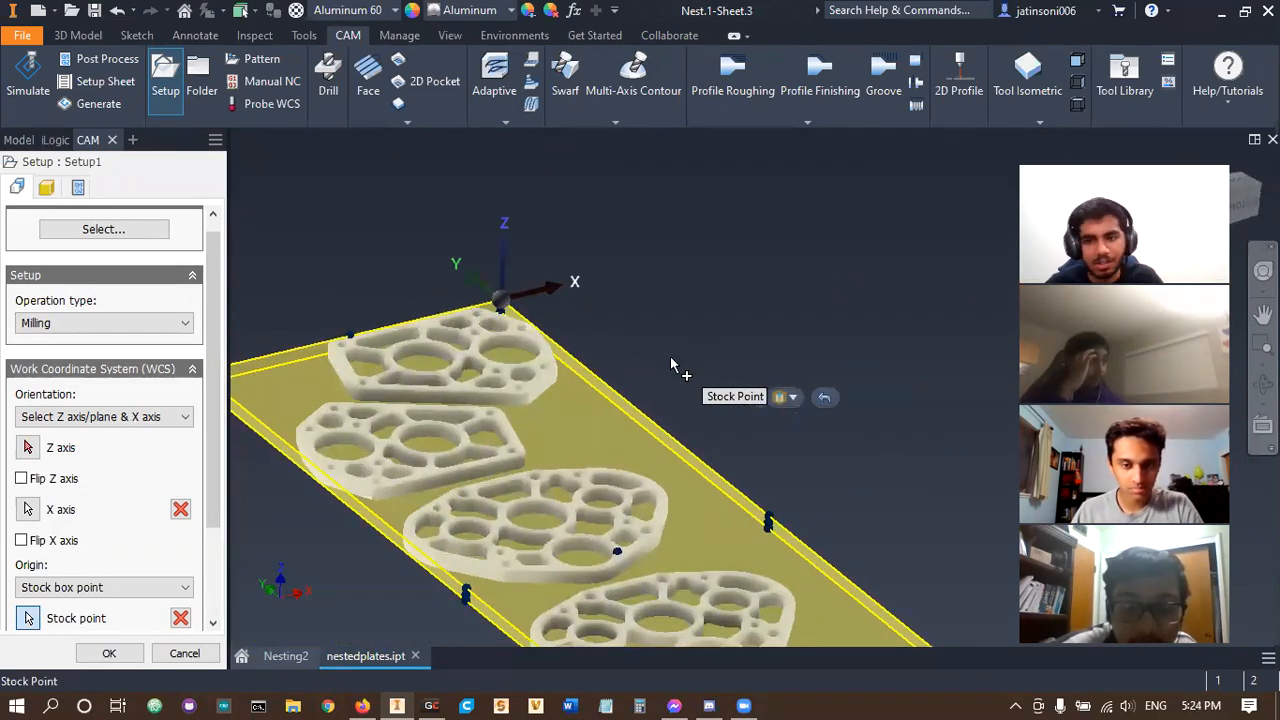
scroll(537, 292, up, 3)
middle_drag(545, 303, 759, 388)
scroll(738, 400, down, 3)
scroll(728, 418, down, 3)
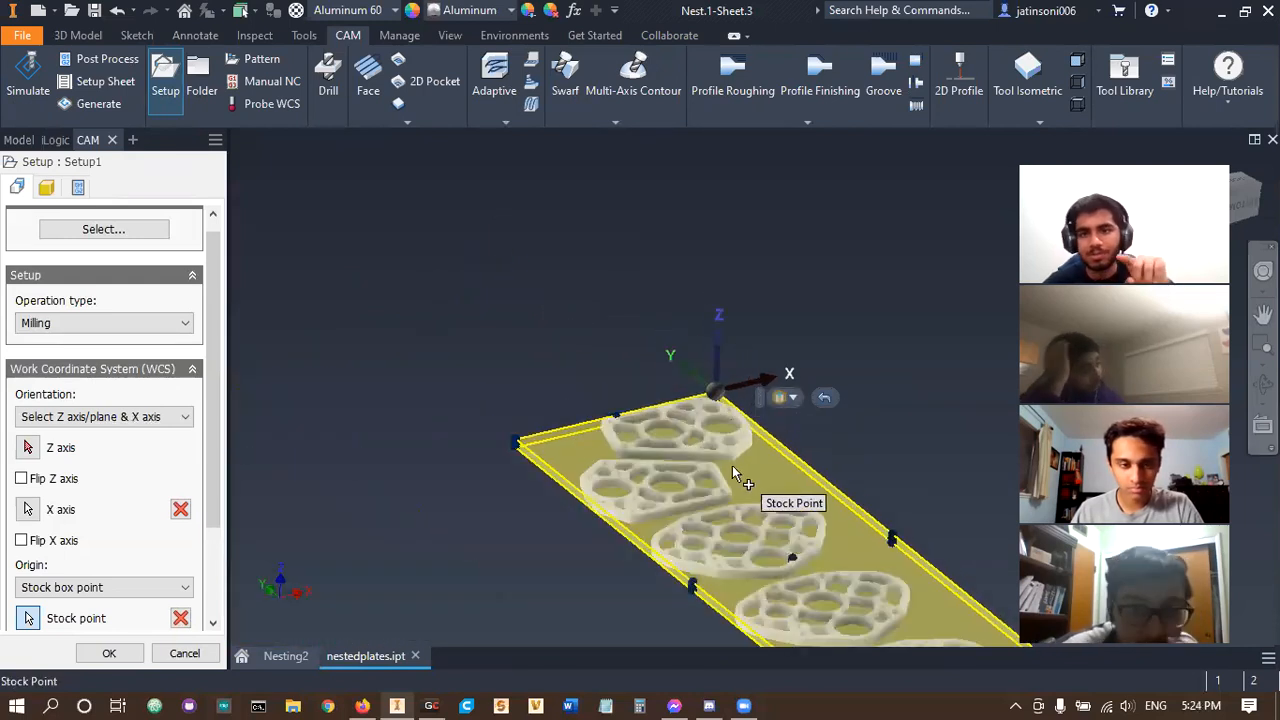
scroll(733, 466, down, 3)
middle_drag(739, 473, 709, 433)
scroll(696, 411, up, 4)
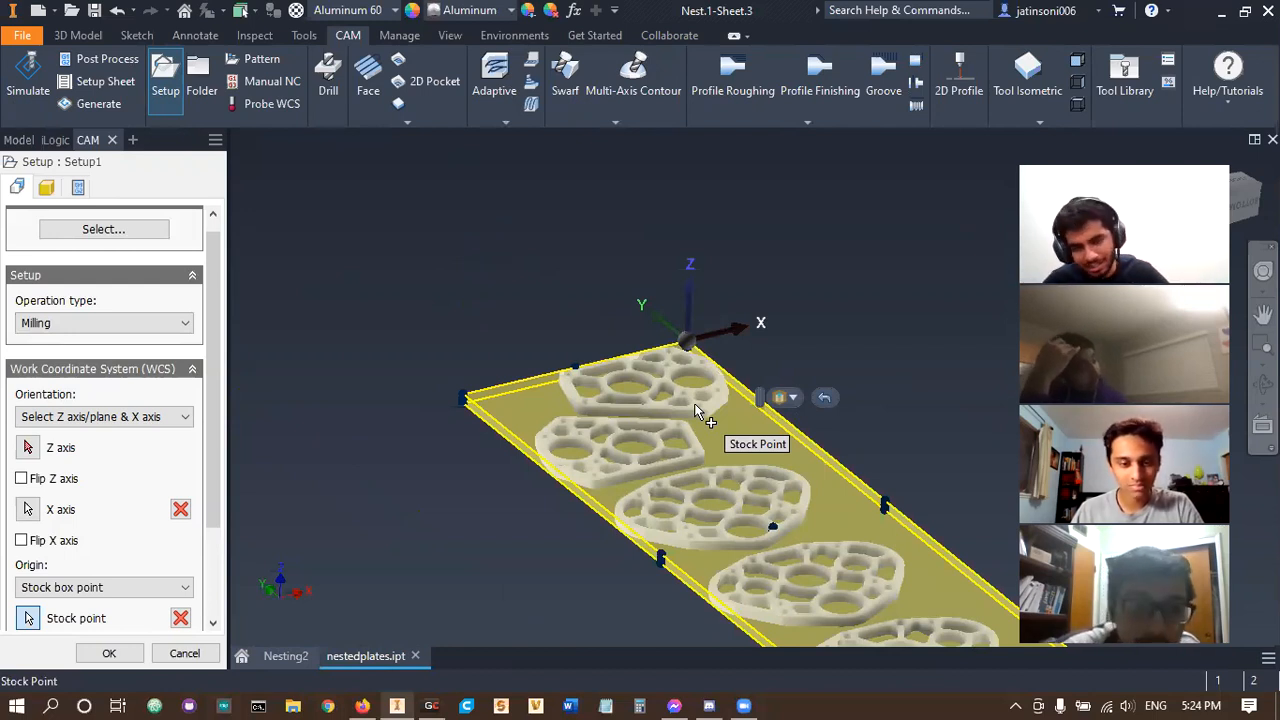
- Reselect the end plate's long outer edge for the X axis to reverse its direction, and accept the setup
click(28, 510)
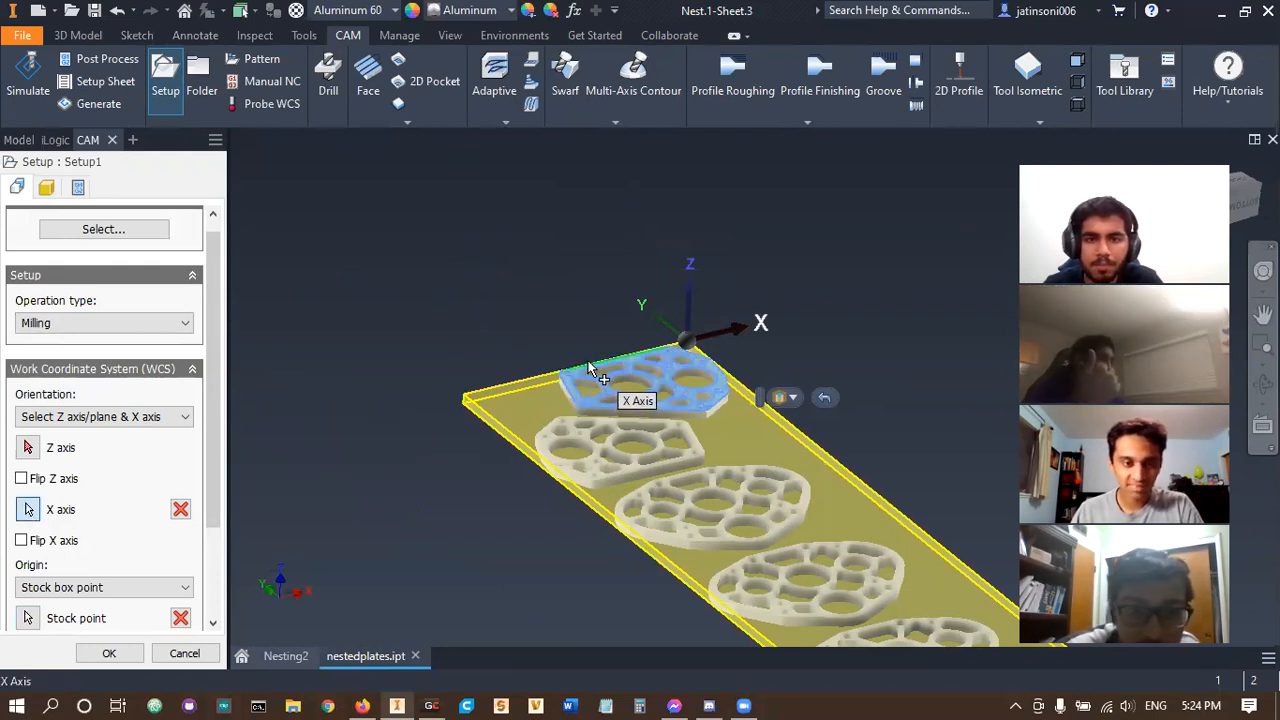
scroll(460, 410, down, 4)
shift+middle_drag(573, 547, 552, 318)
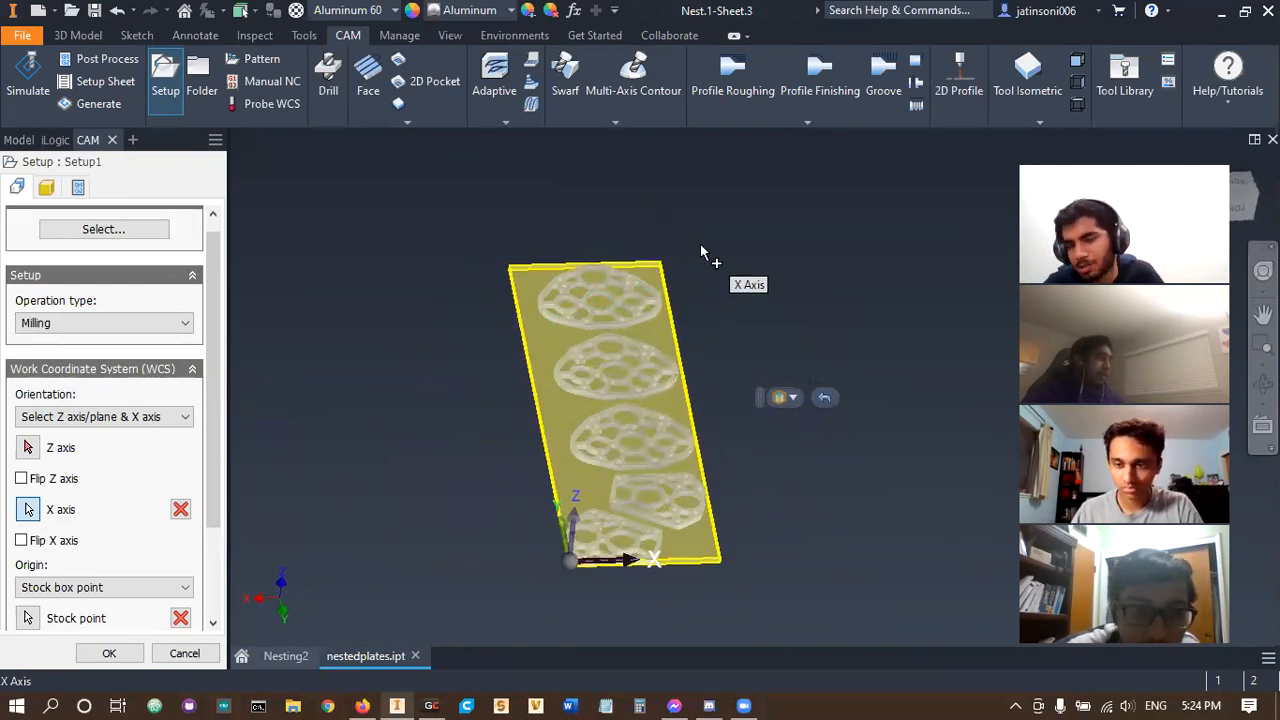
shift+middle_drag(531, 317, 687, 366)
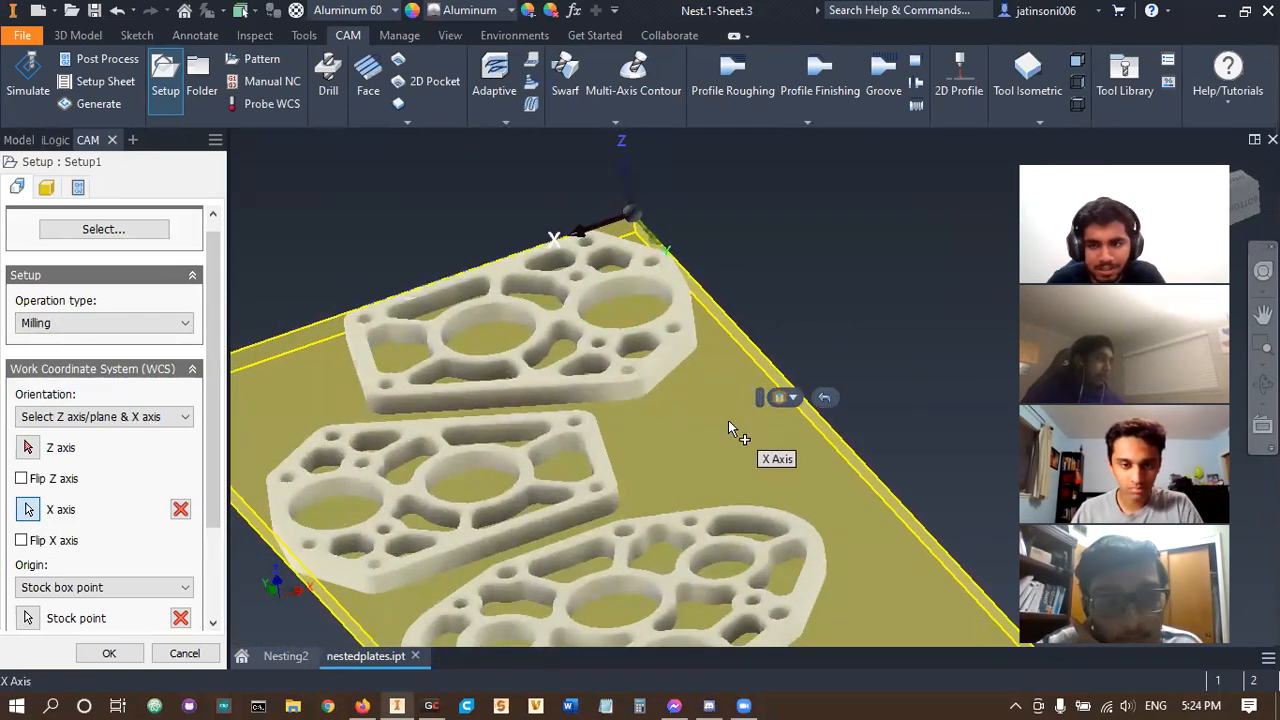
scroll(728, 424, down, 3)
middle_drag(723, 418, 732, 346)
scroll(700, 330, up, 3)
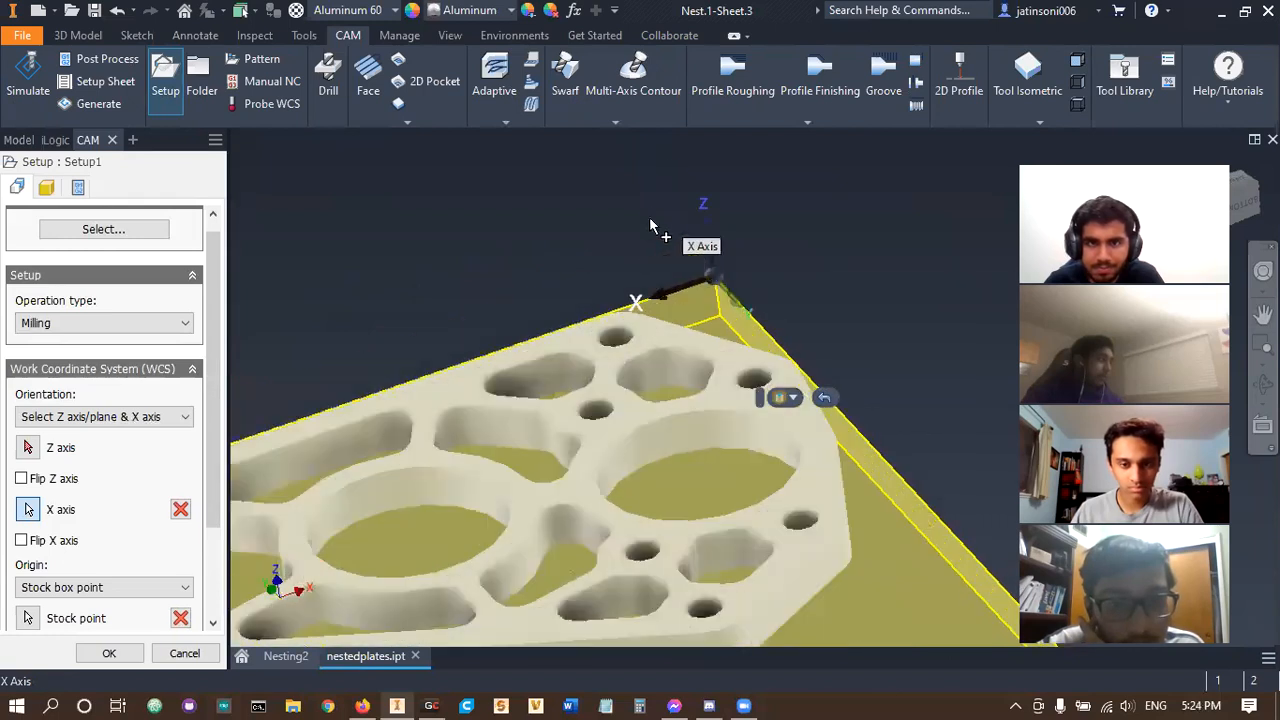
scroll(653, 341, down, 4)
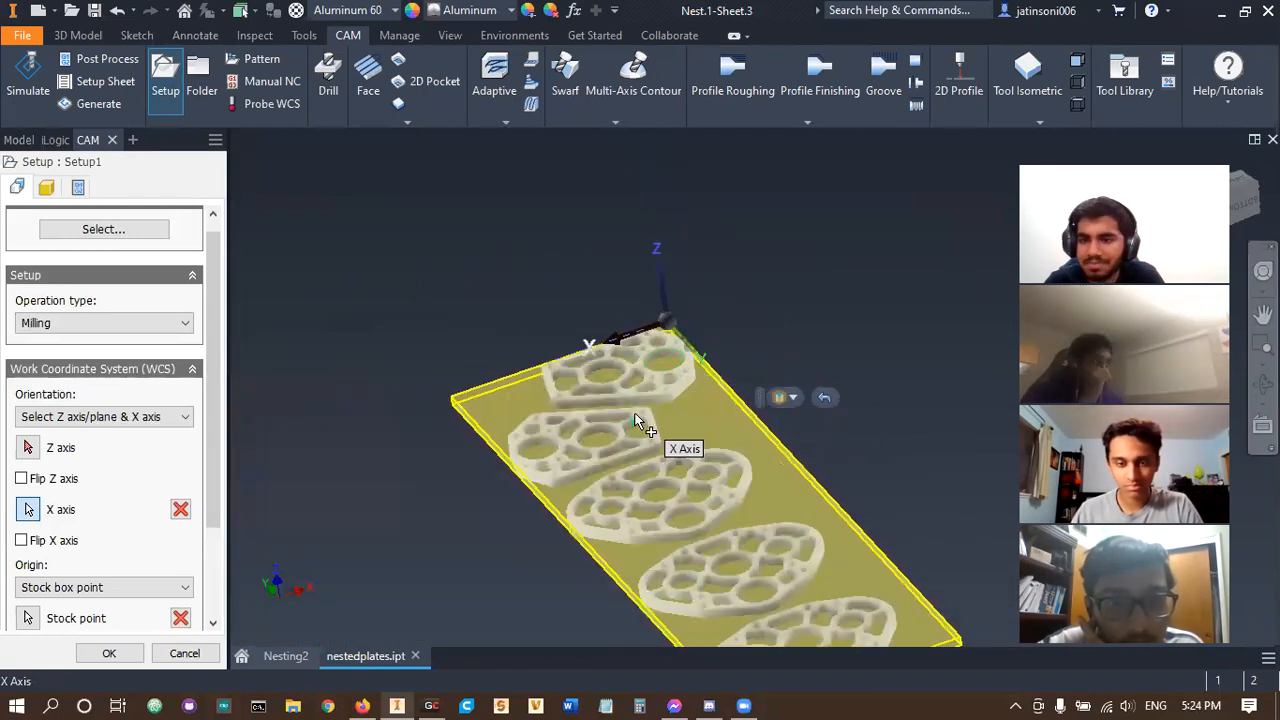
middle_drag(632, 409, 616, 329)
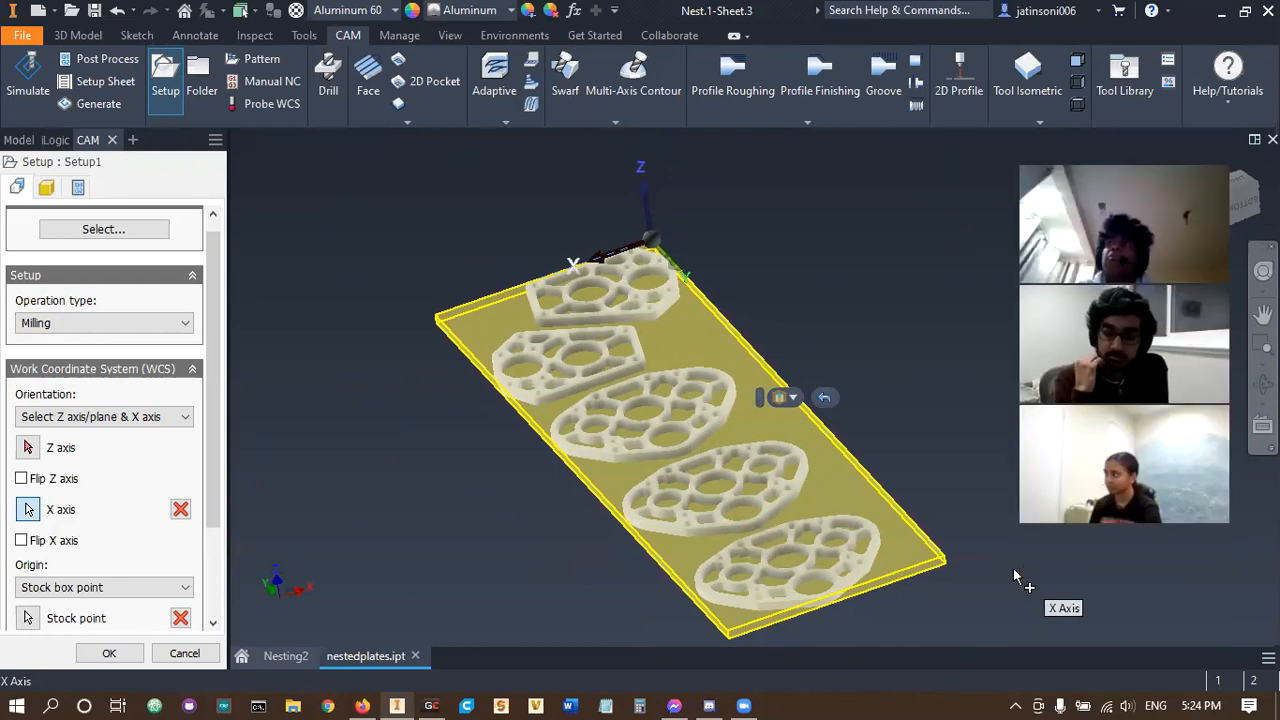
click(125, 655)
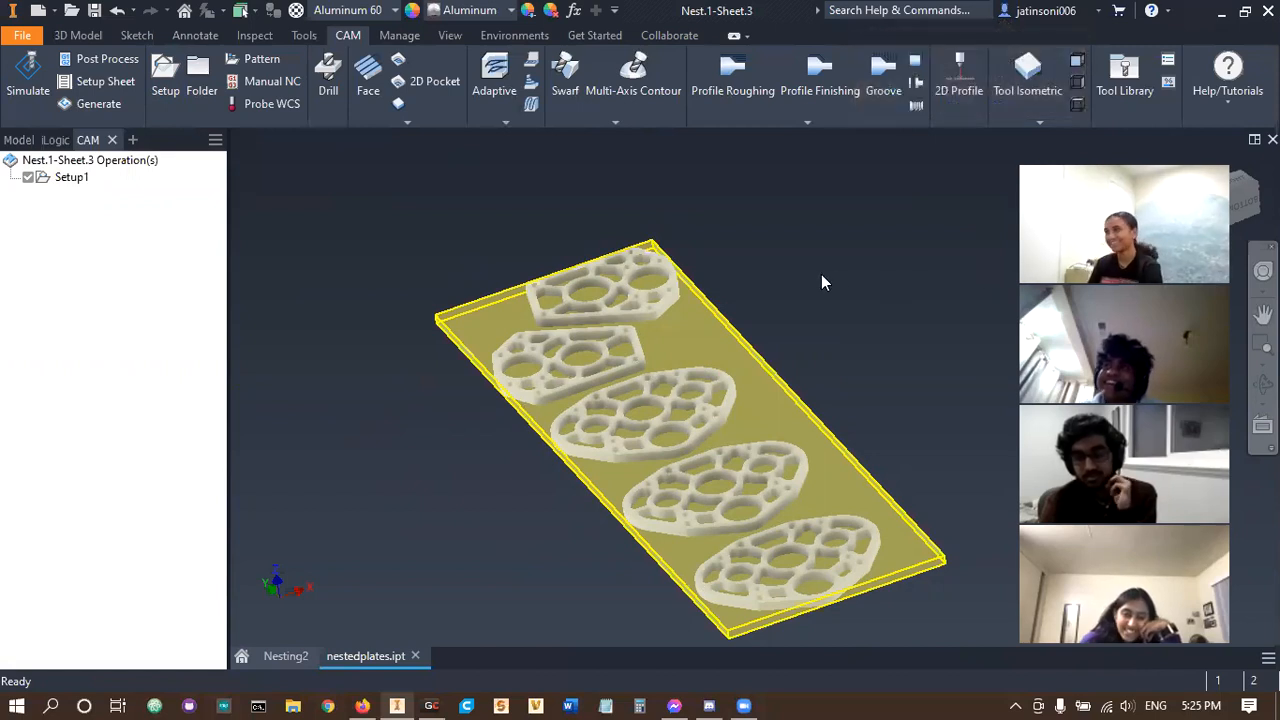
- Examine Setup1's stock box, its origin corner and the spacing of the plates along the stock edges
shift+middle_drag(769, 308, 789, 354)
scroll(789, 354, down, 5)
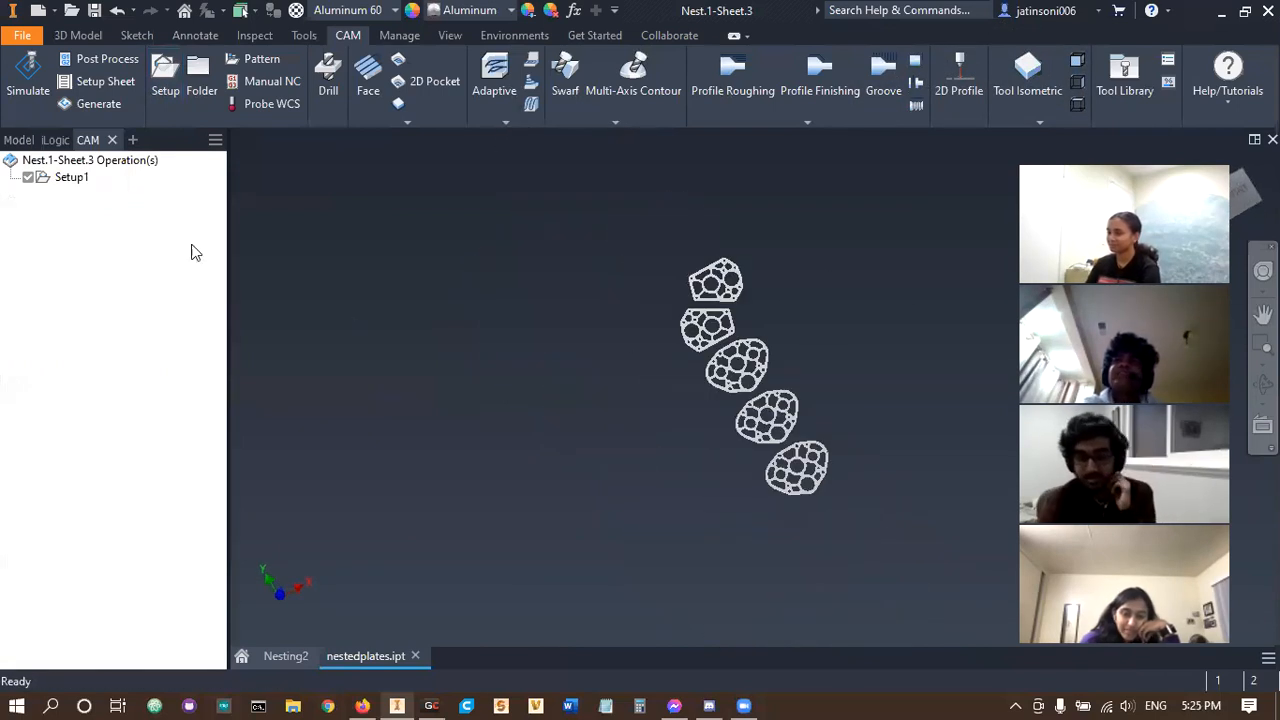
click(72, 177)
scroll(836, 418, up, 3)
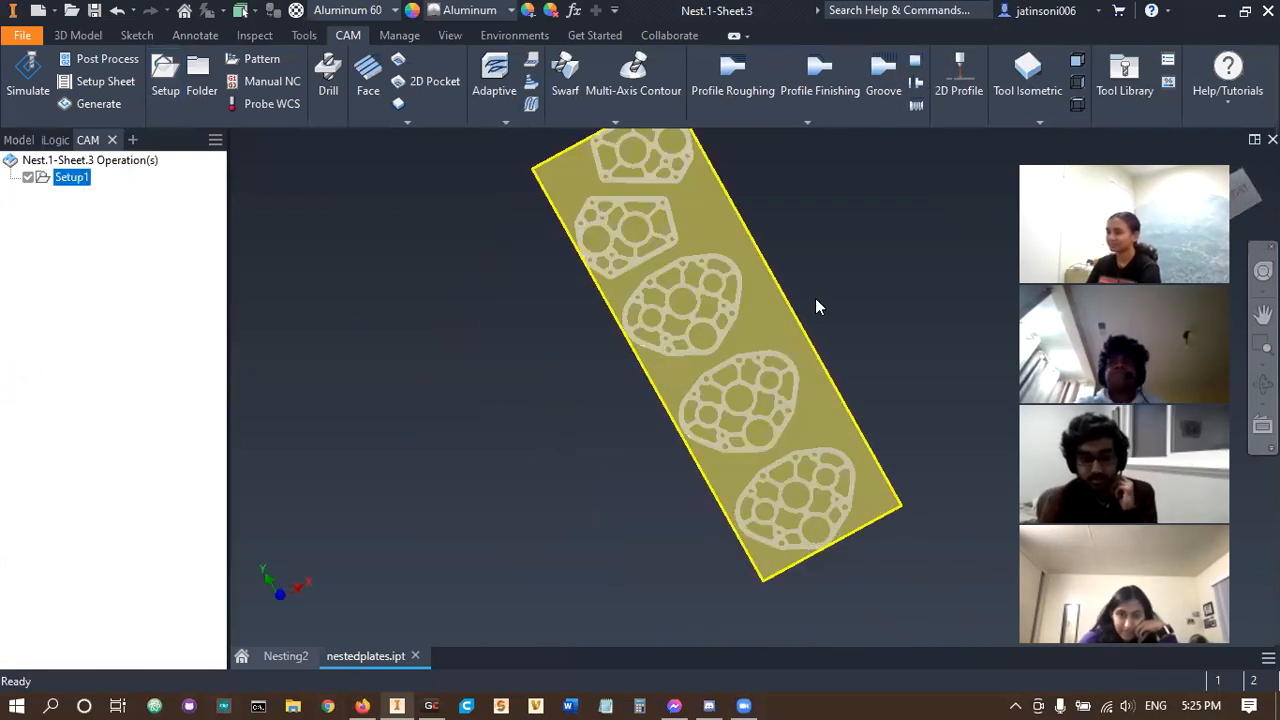
scroll(757, 338, up, 3)
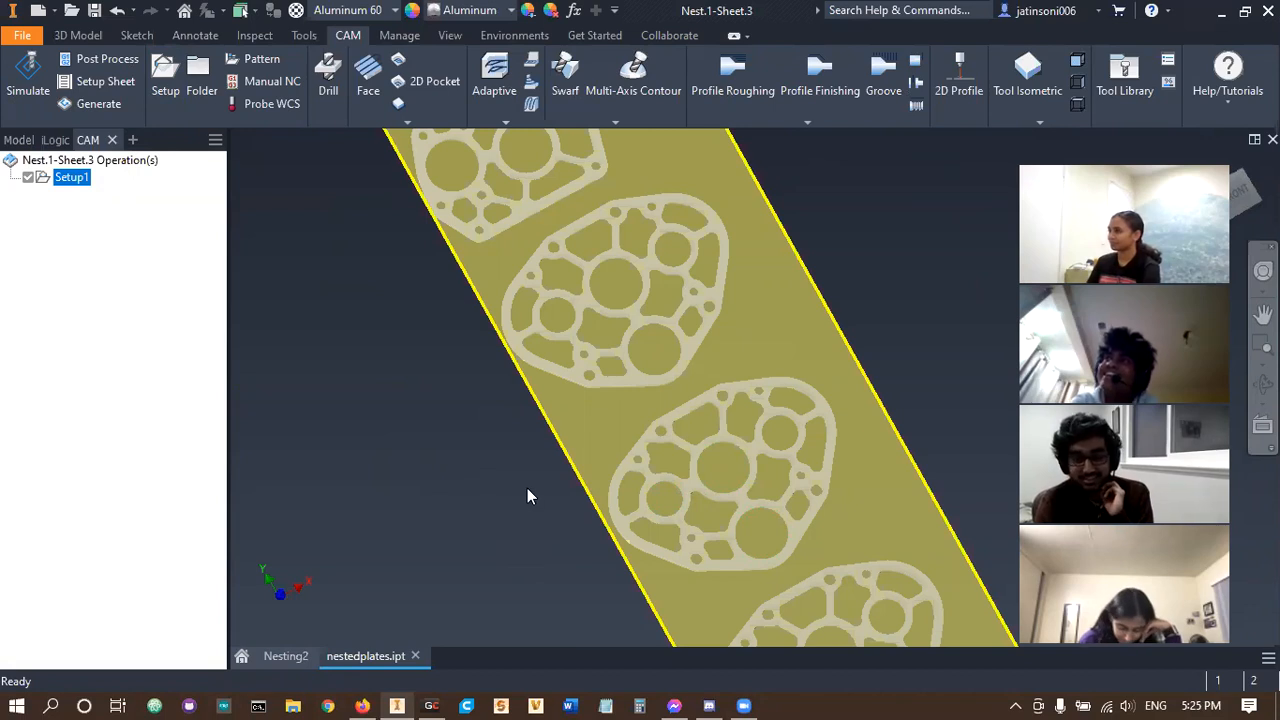
middle_drag(457, 416, 492, 555)
middle_drag(434, 397, 476, 481)
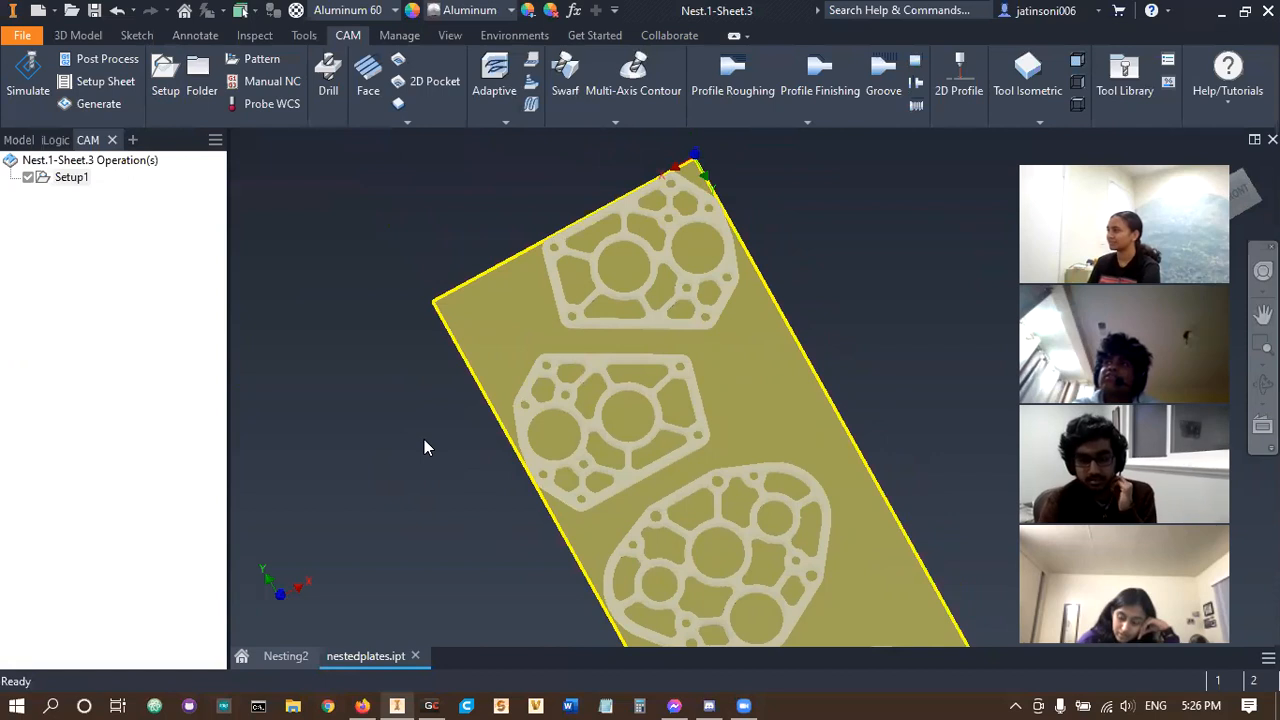
scroll(504, 331, up, 3)
scroll(504, 331, up, 3)
middle_drag(714, 204, 640, 439)
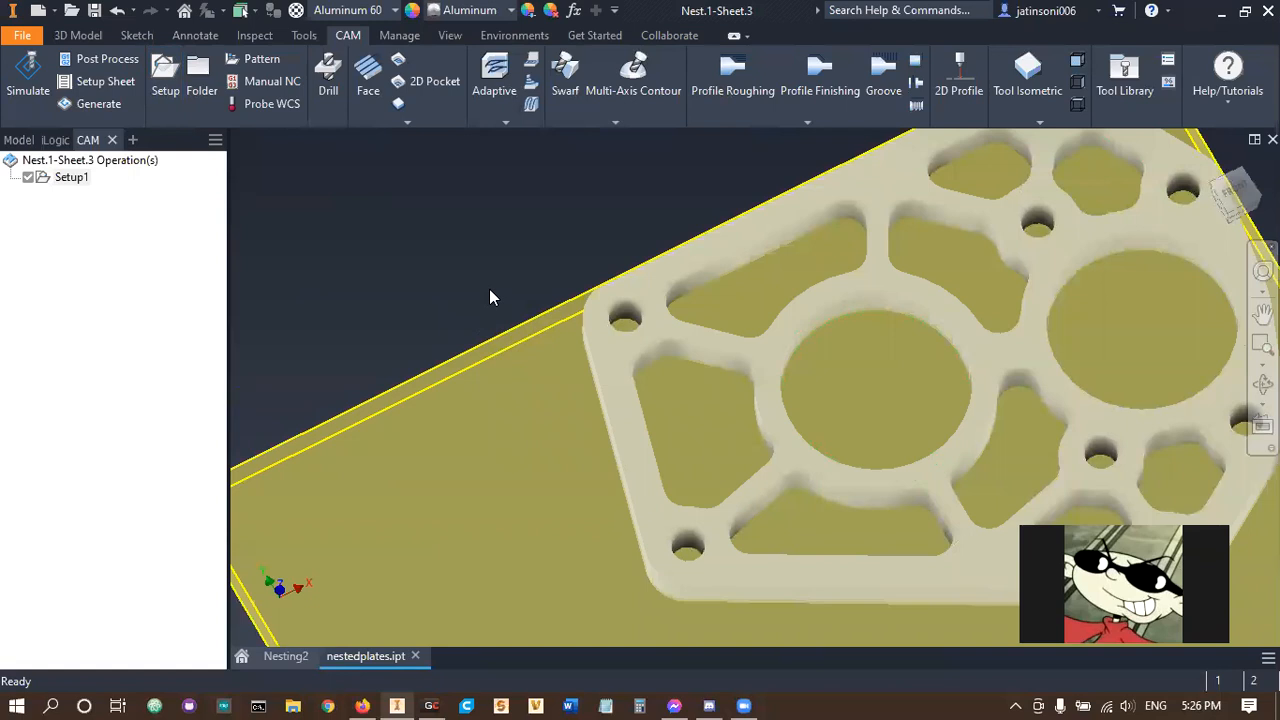
scroll(489, 297, down, 3)
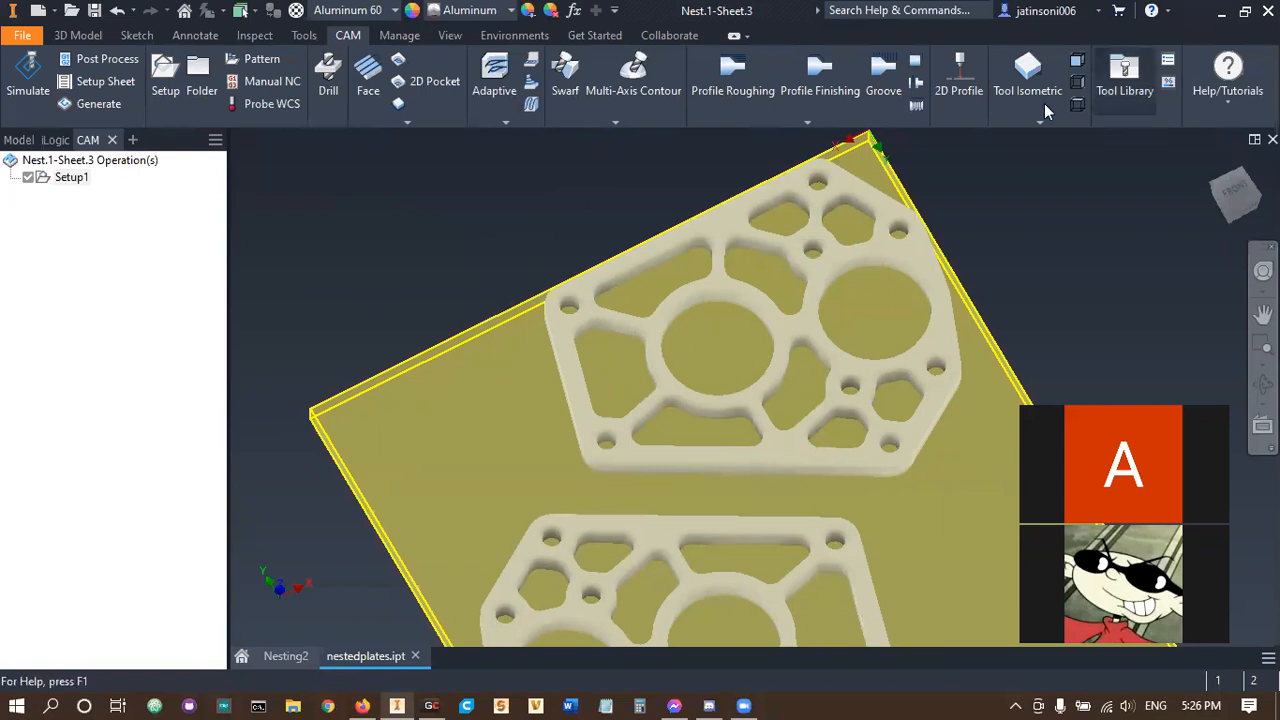
- Add a drilling operation to Setup1 from the Aluminum Drill template
right_click(121, 273)
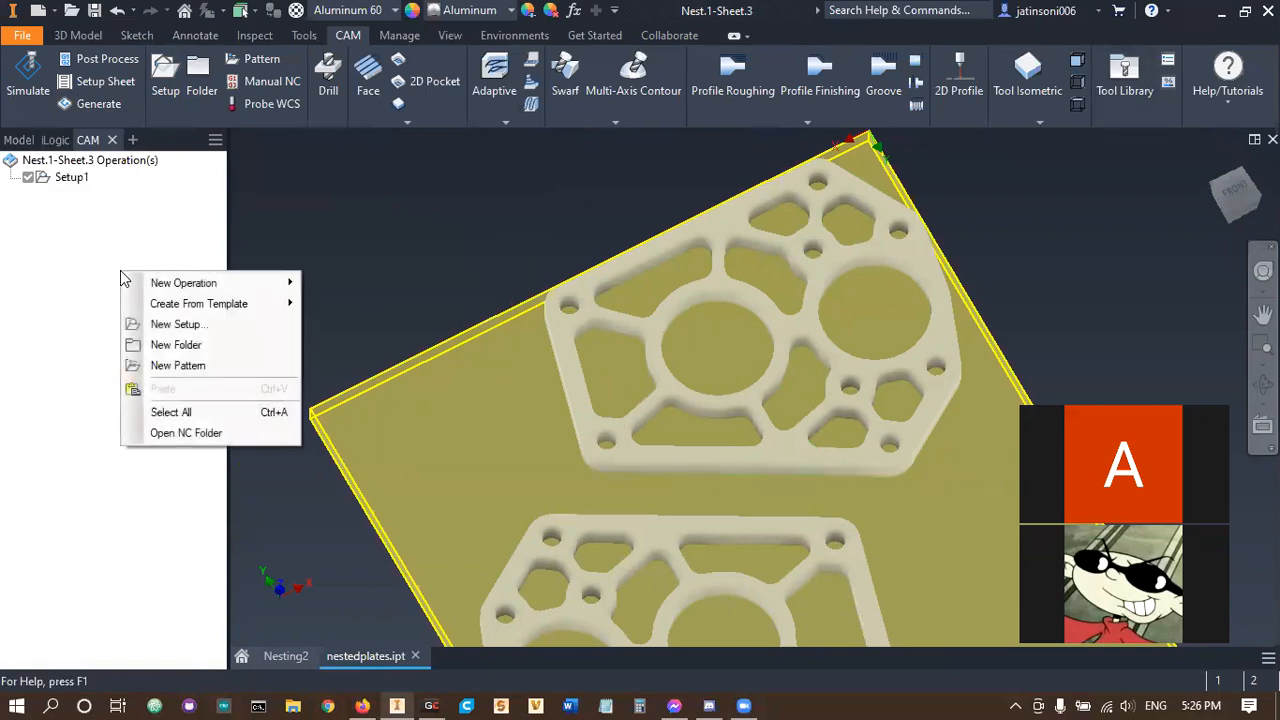
mouse_move(171, 312)
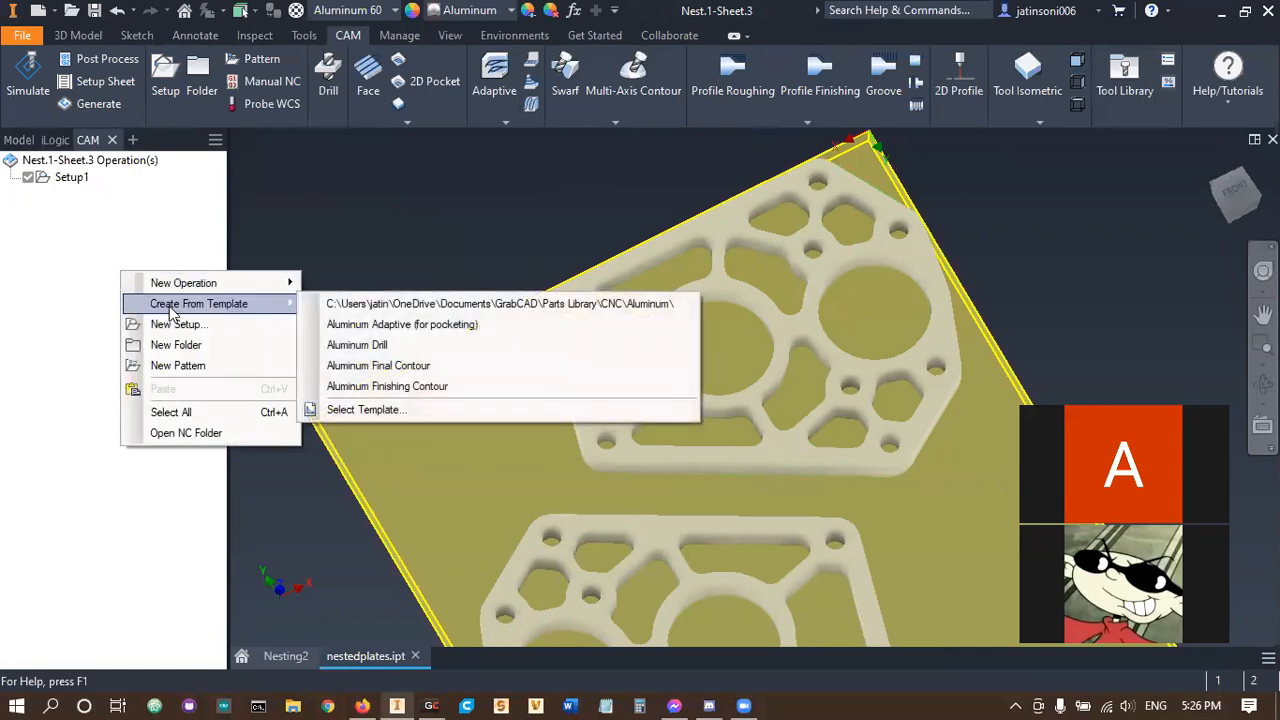
click(64, 315)
right_click(126, 251)
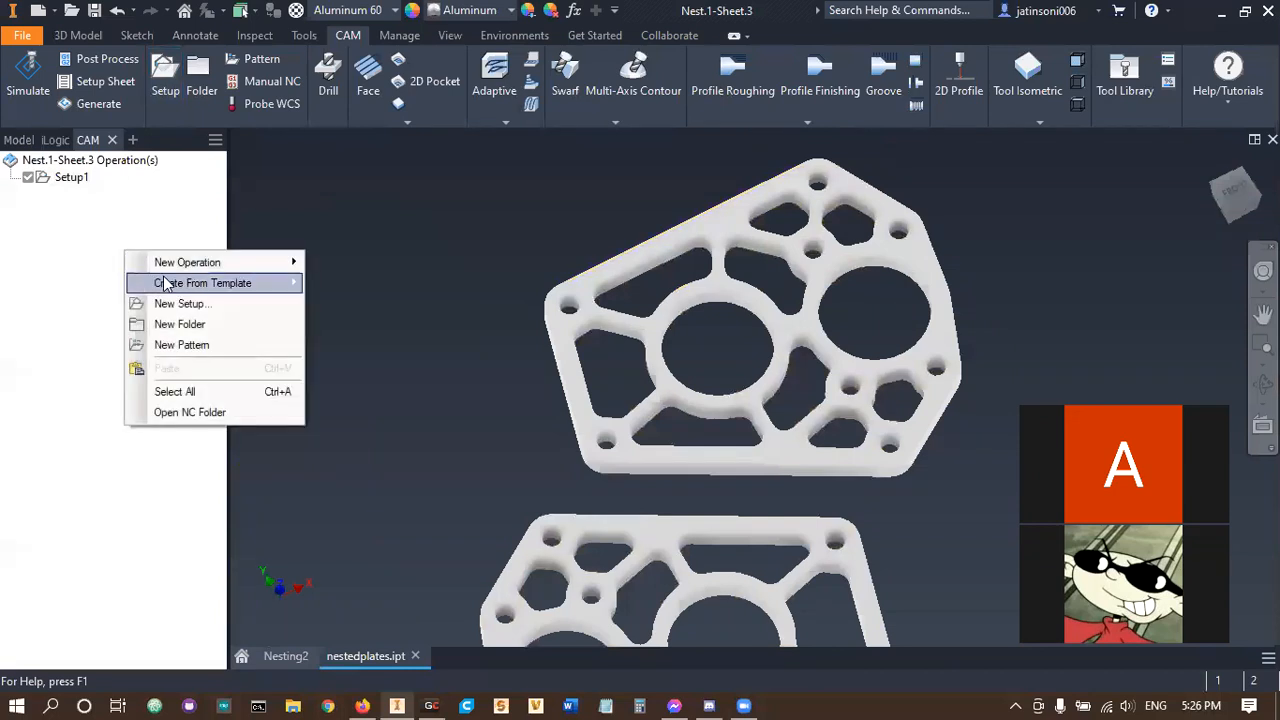
mouse_move(166, 283)
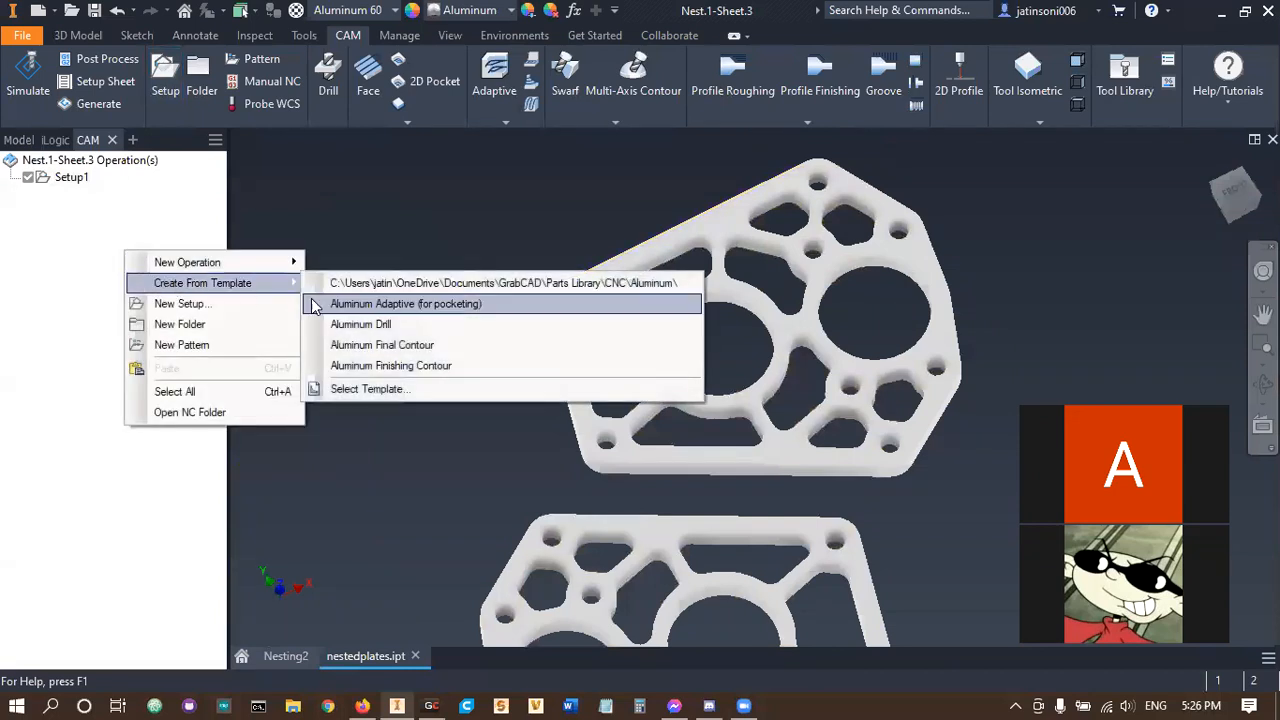
click(366, 324)
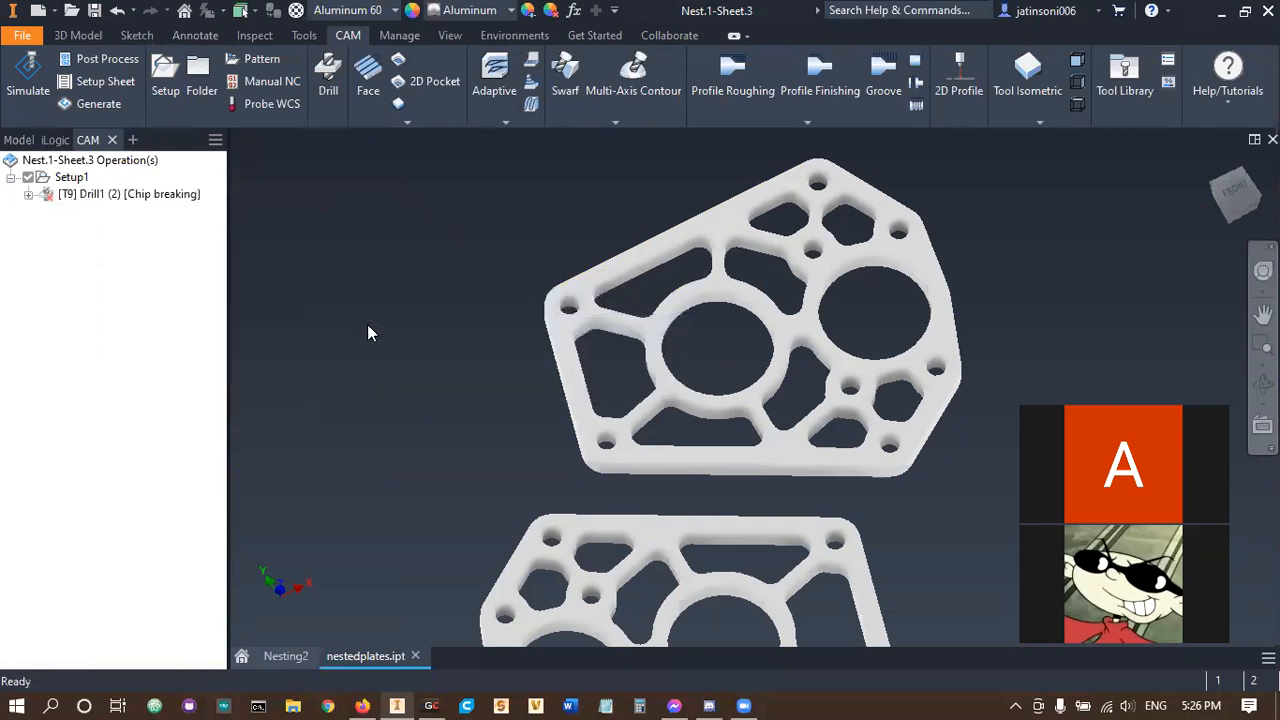
- Edit Setup1's drilling operation and select a corner hole of the end plate along with all holes of the same diameter
click(135, 197)
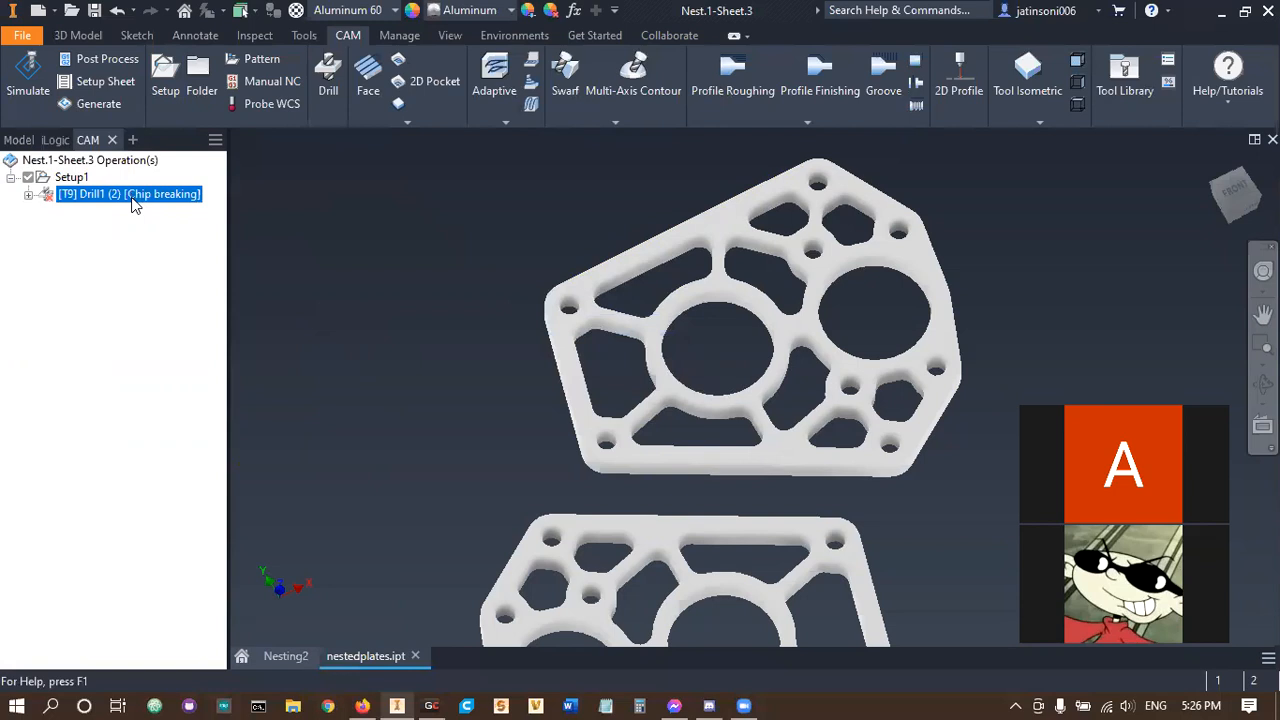
double_click(135, 197)
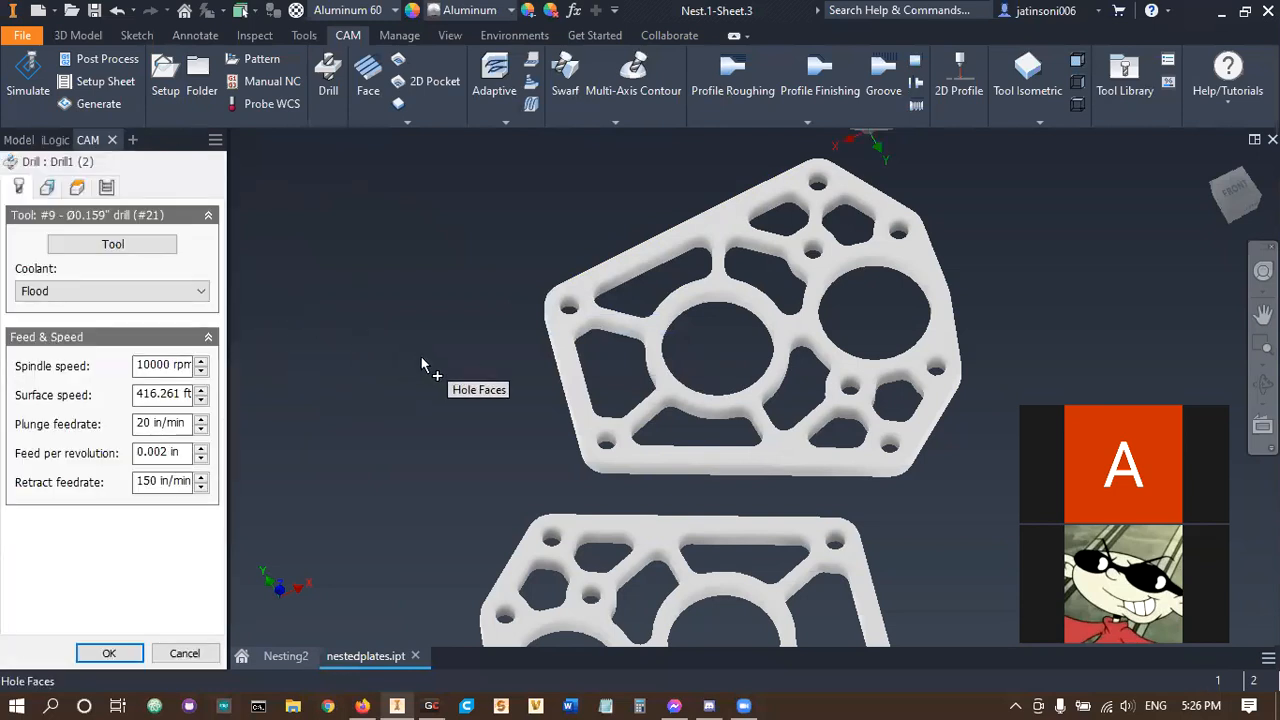
click(579, 300)
scroll(456, 330, down, 3)
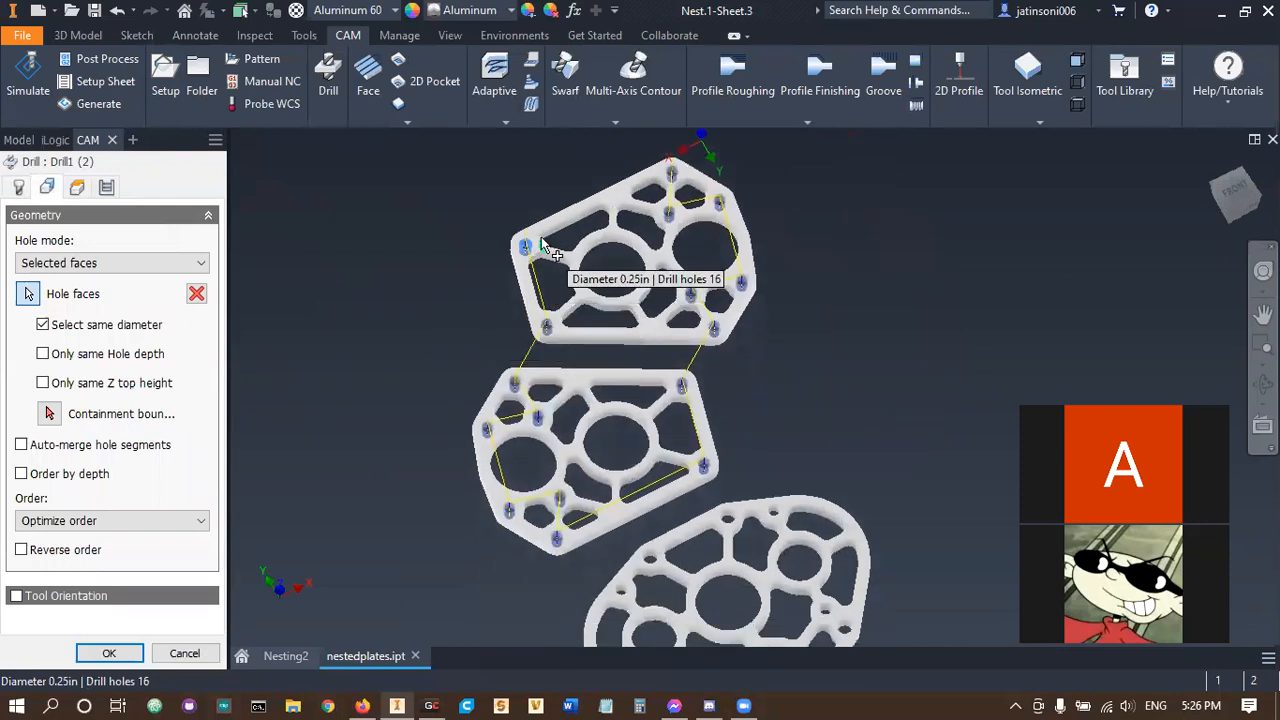
scroll(524, 249, up, 5)
scroll(524, 268, up, 2)
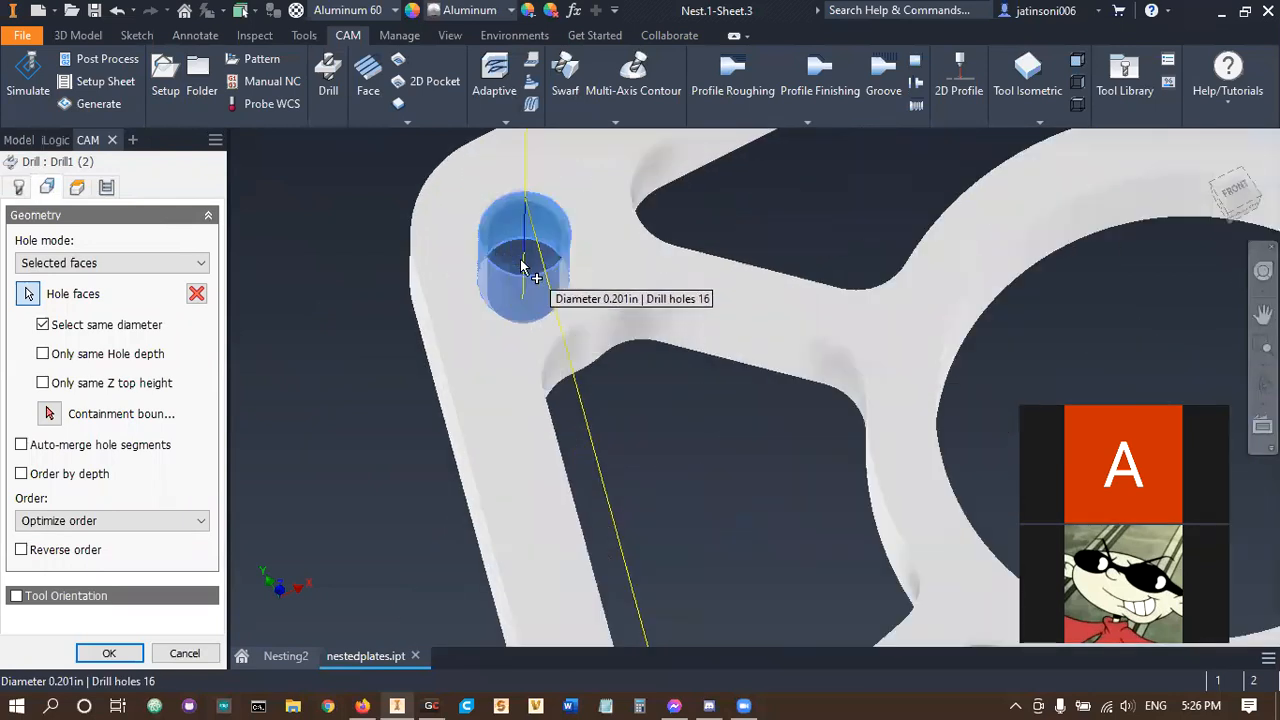
- Examine which plate holes are selected for drilling and how the drill's width compares with the corner hole
scroll(514, 257, down, 6)
scroll(486, 423, up, 3)
scroll(510, 468, up, 4)
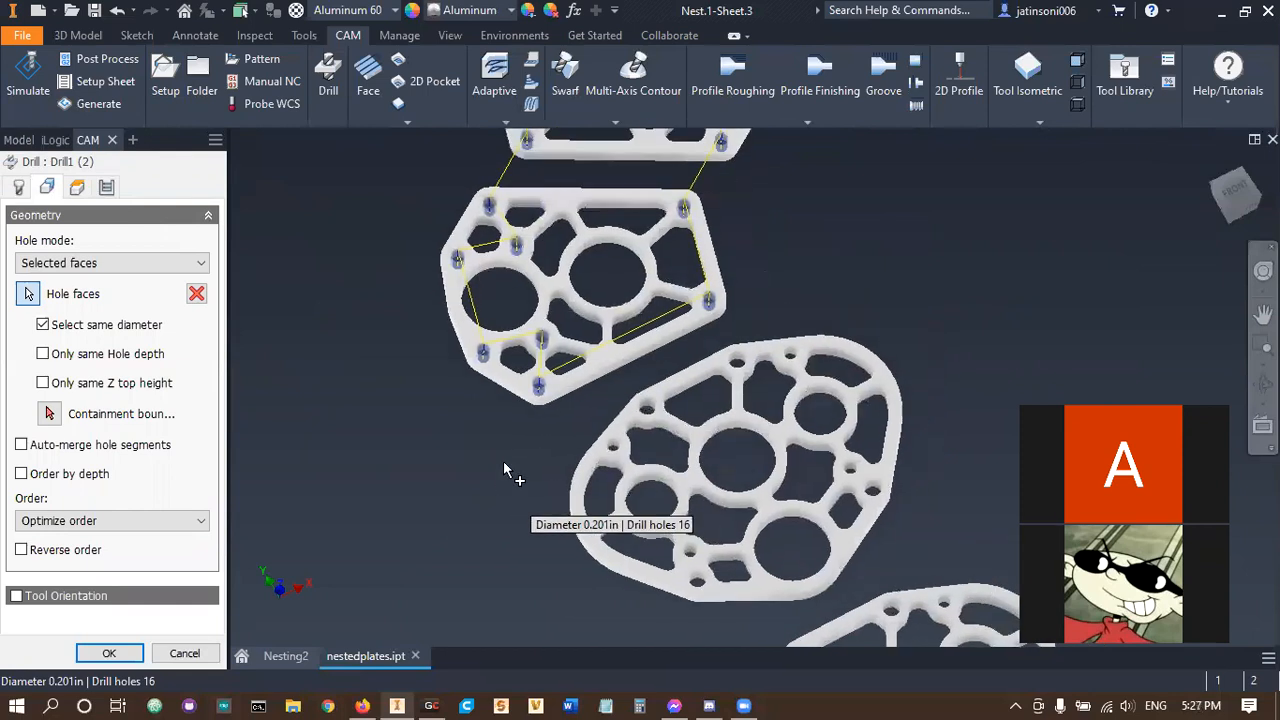
scroll(555, 335, down, 6)
scroll(680, 476, up, 3)
scroll(679, 476, down, 2)
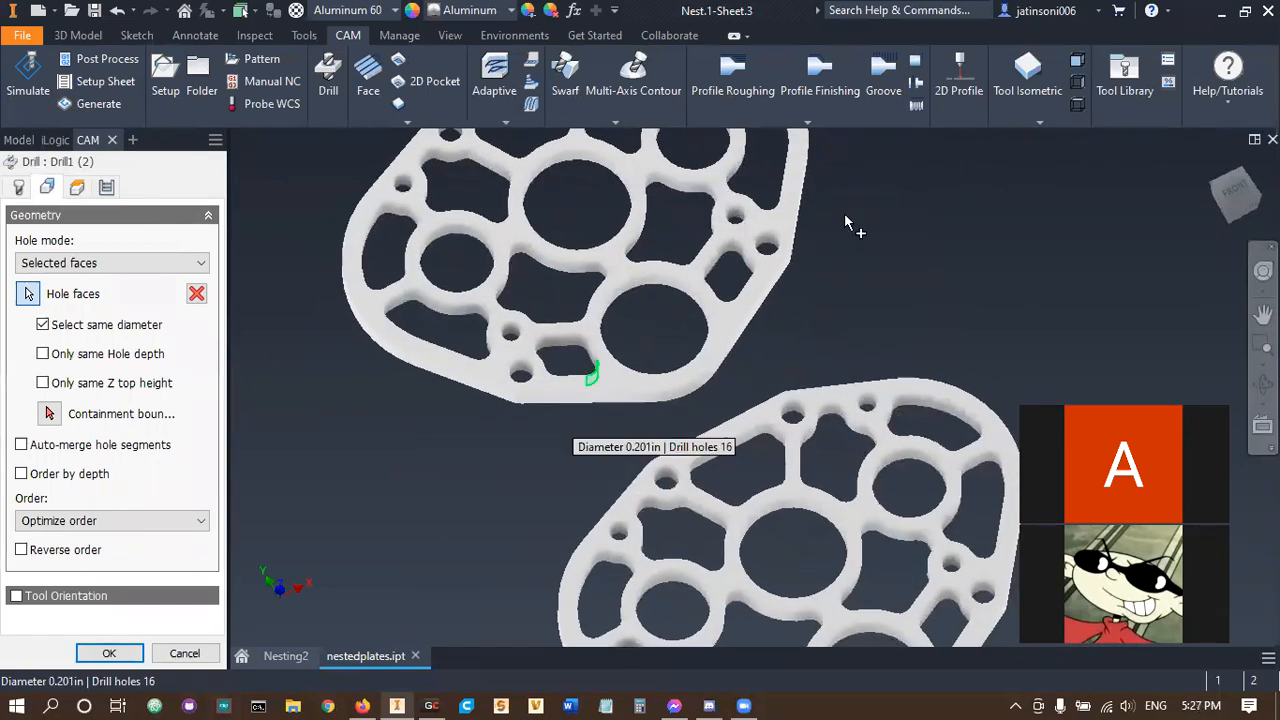
scroll(795, 462, down, 3)
scroll(560, 443, up, 2)
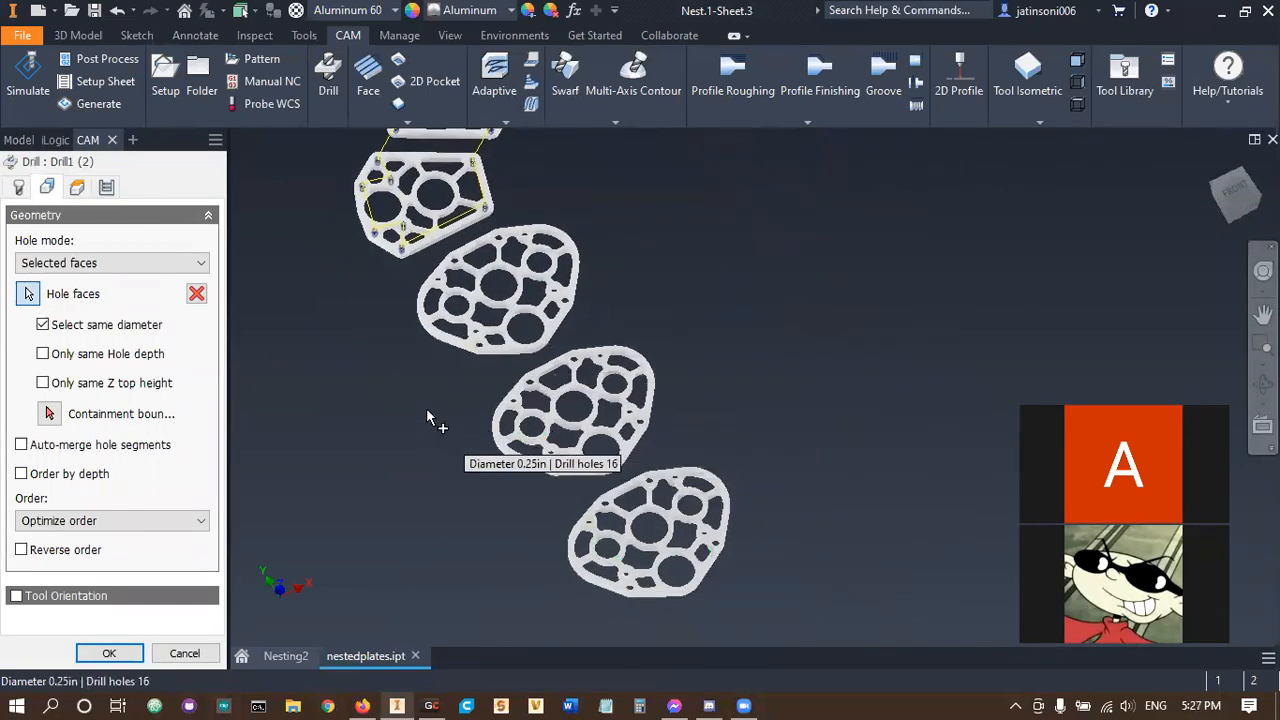
scroll(457, 509, up, 5)
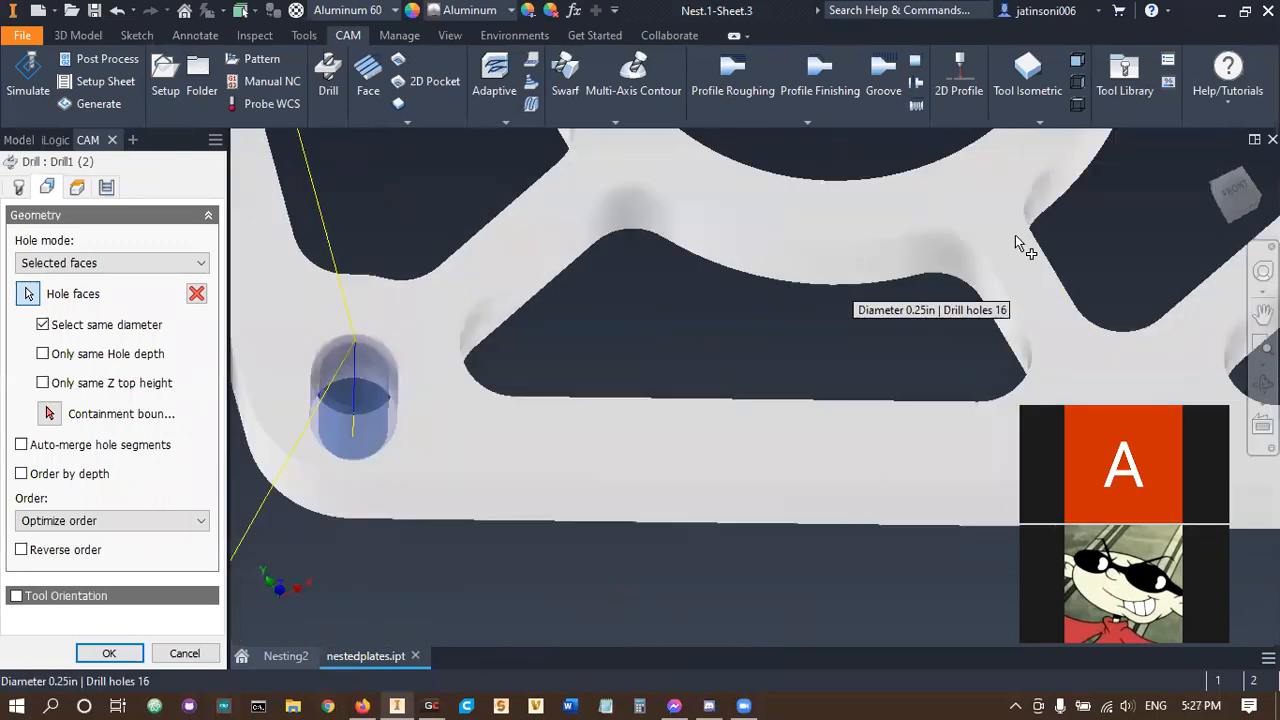
middle_drag(615, 340, 808, 380)
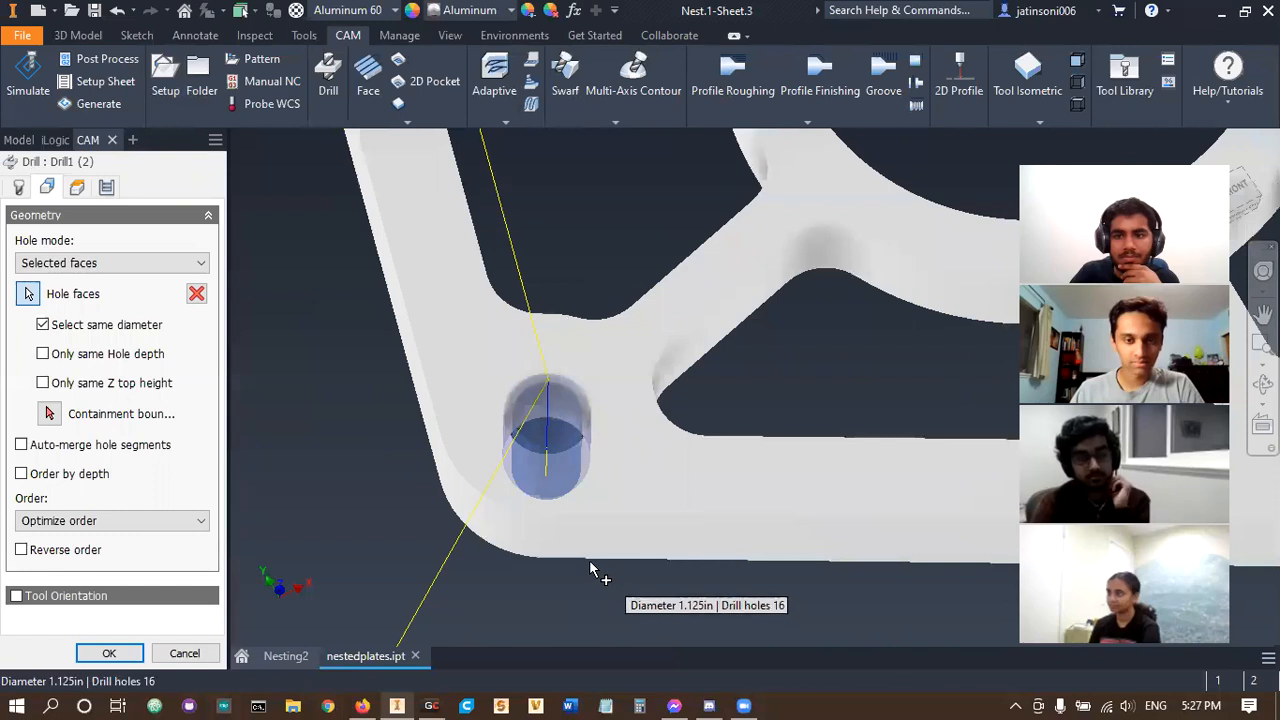
scroll(541, 466, up, 2)
scroll(349, 446, up, 3)
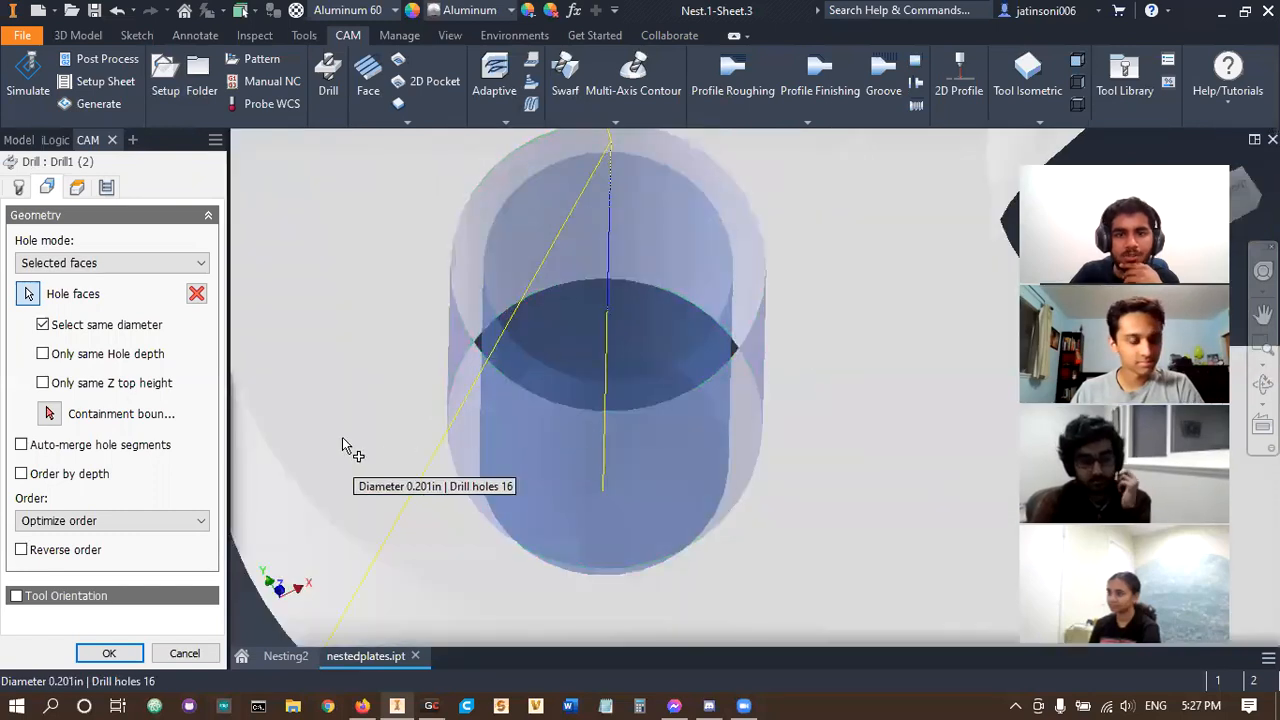
scroll(428, 449, down, 3)
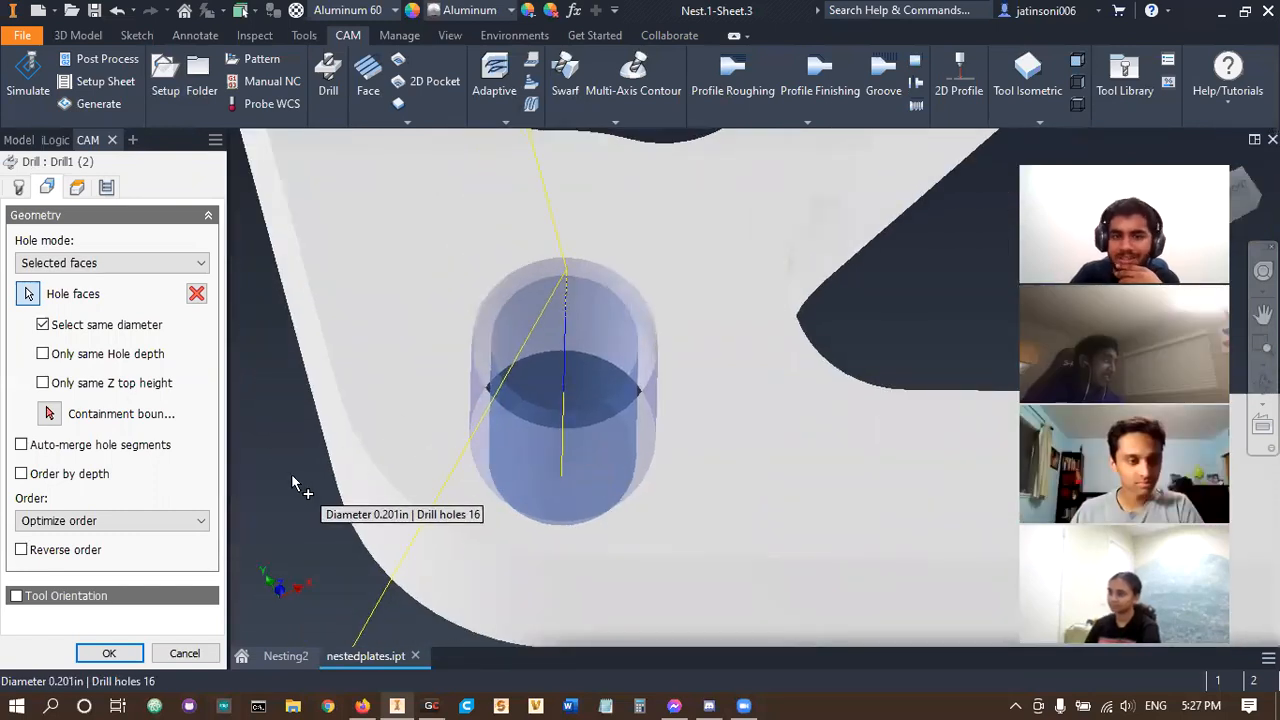
middle_drag(291, 476, 405, 446)
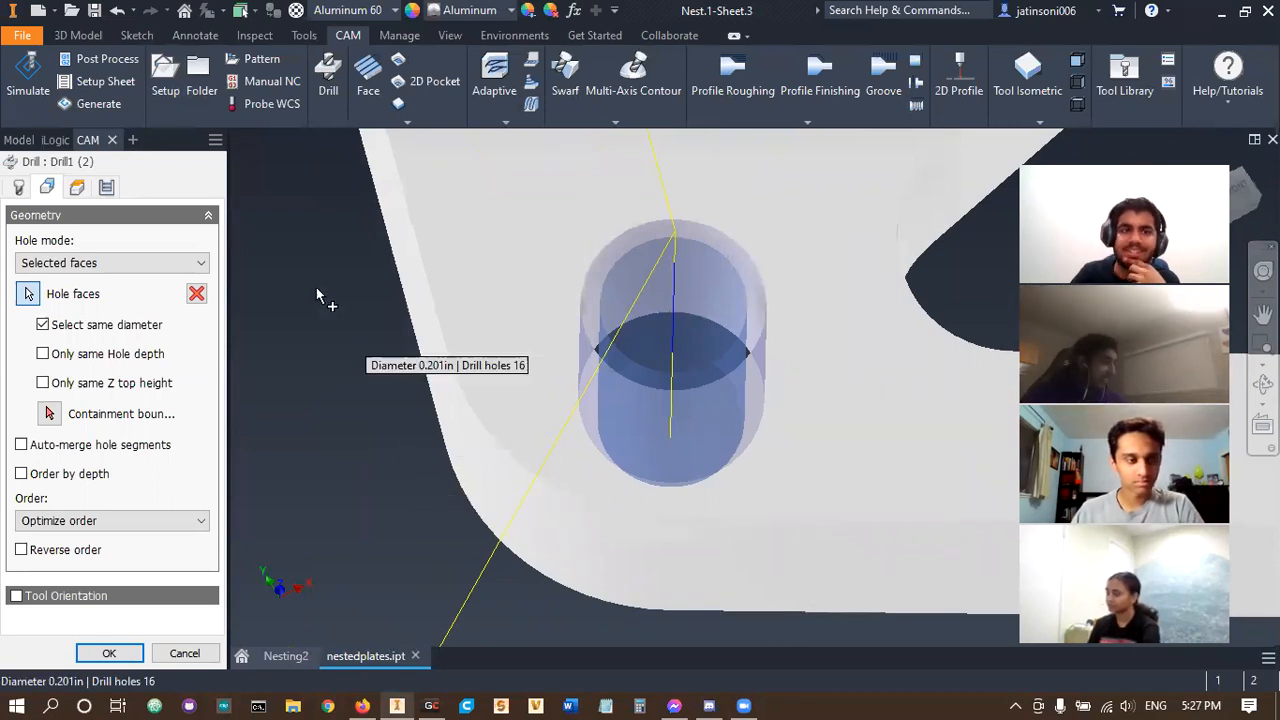
click(19, 190)
click(113, 246)
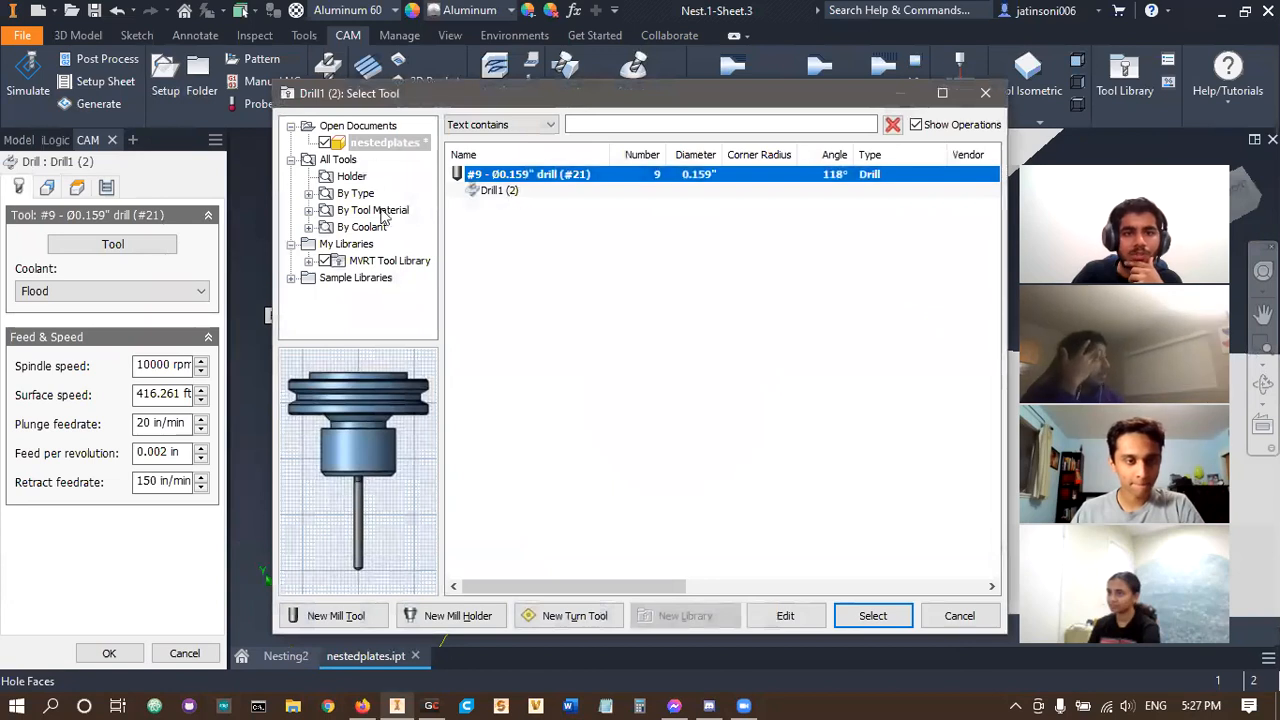
click(959, 615)
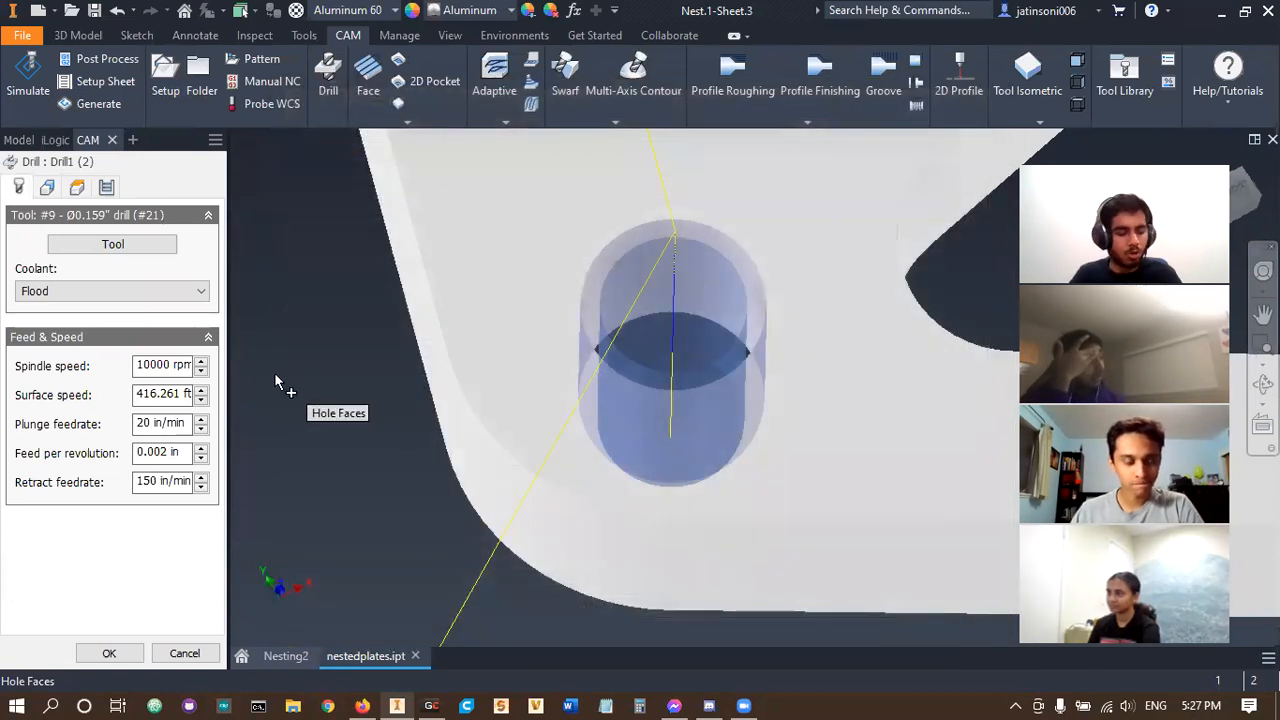
- Accept the drilling operation and measure the diameter of the end plate's corner hole
key(Return)
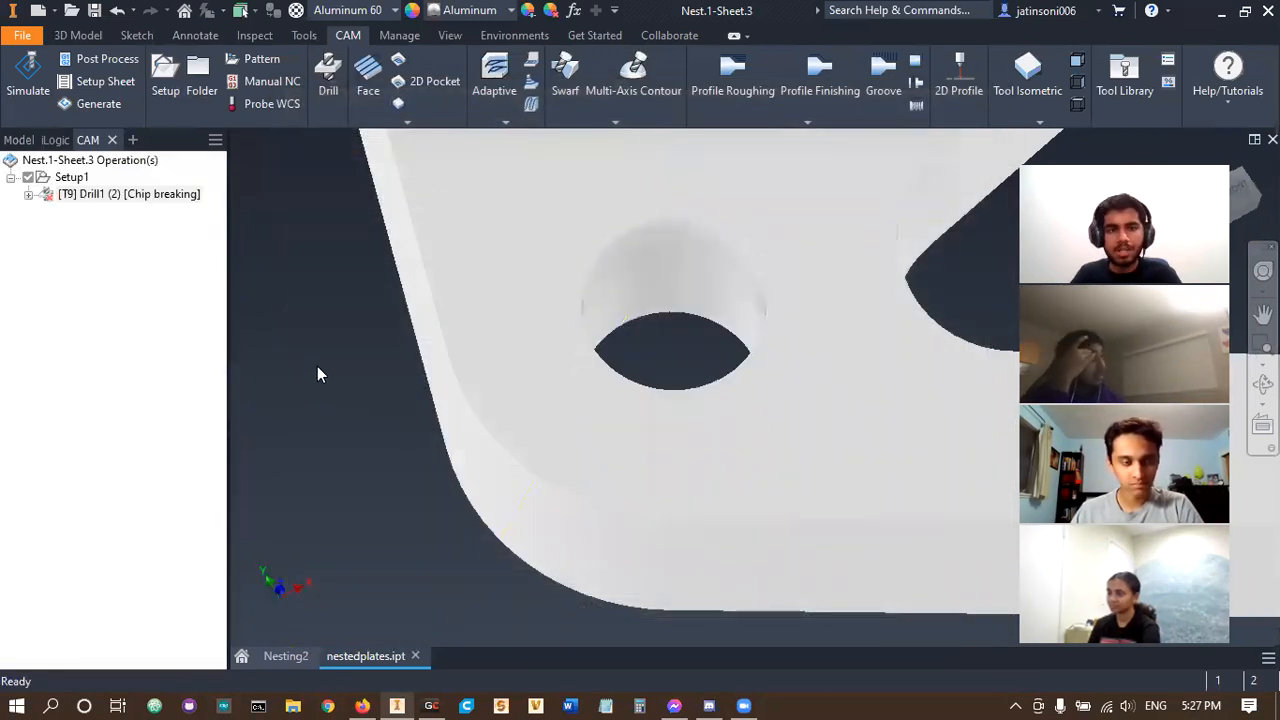
click(305, 35)
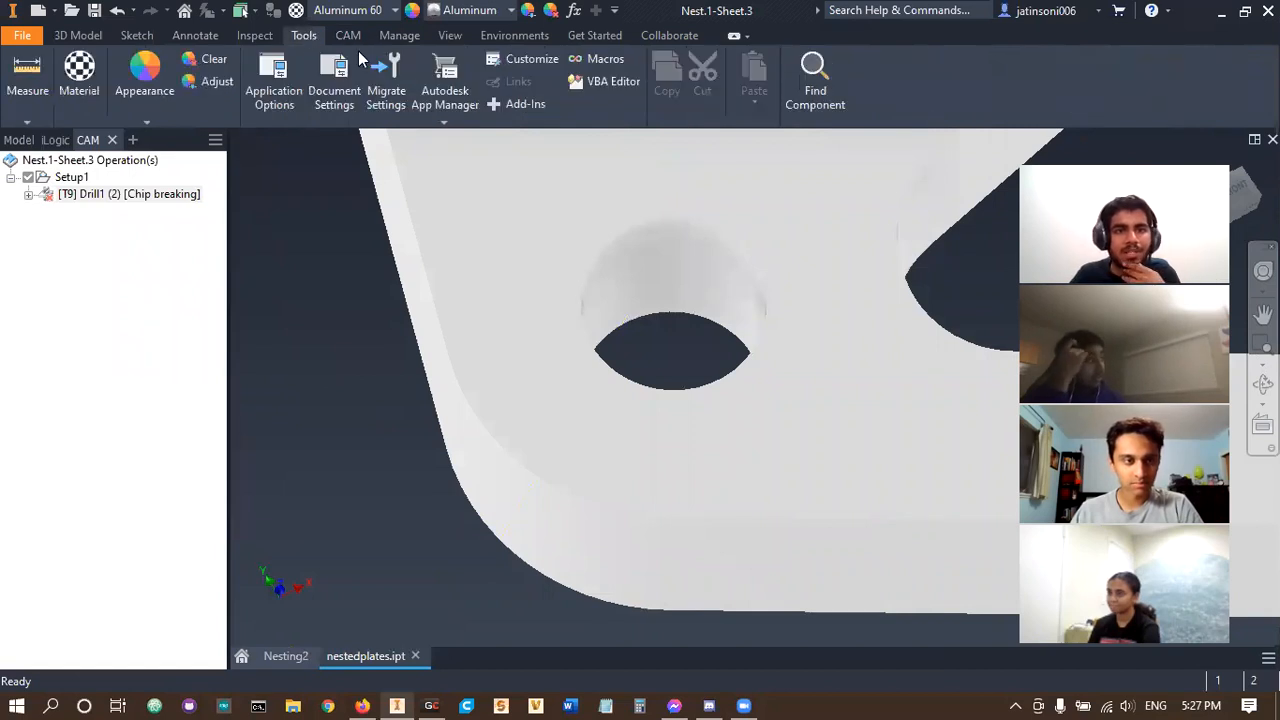
click(47, 68)
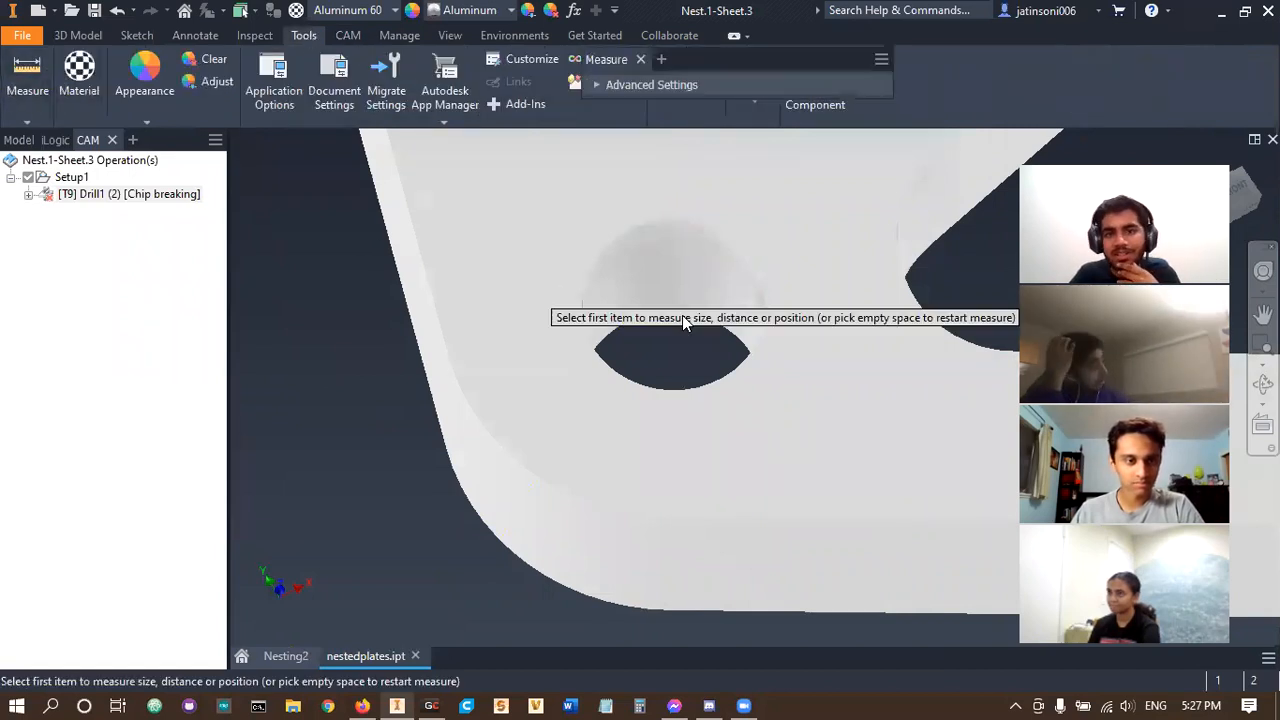
click(723, 236)
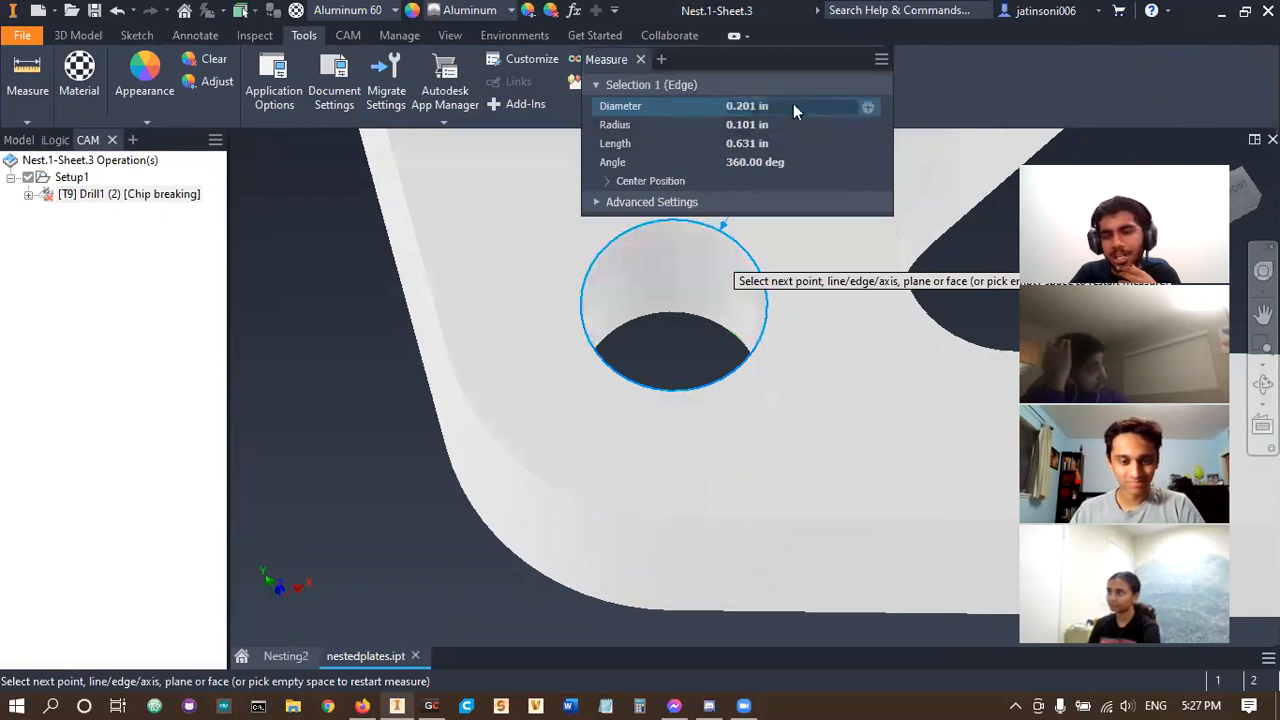
key(Escape)
- Edit the drilling operation and set its tool to #16 - Ø0.201" drill (#7) from the MVRT Tool Library
double_click(142, 198)
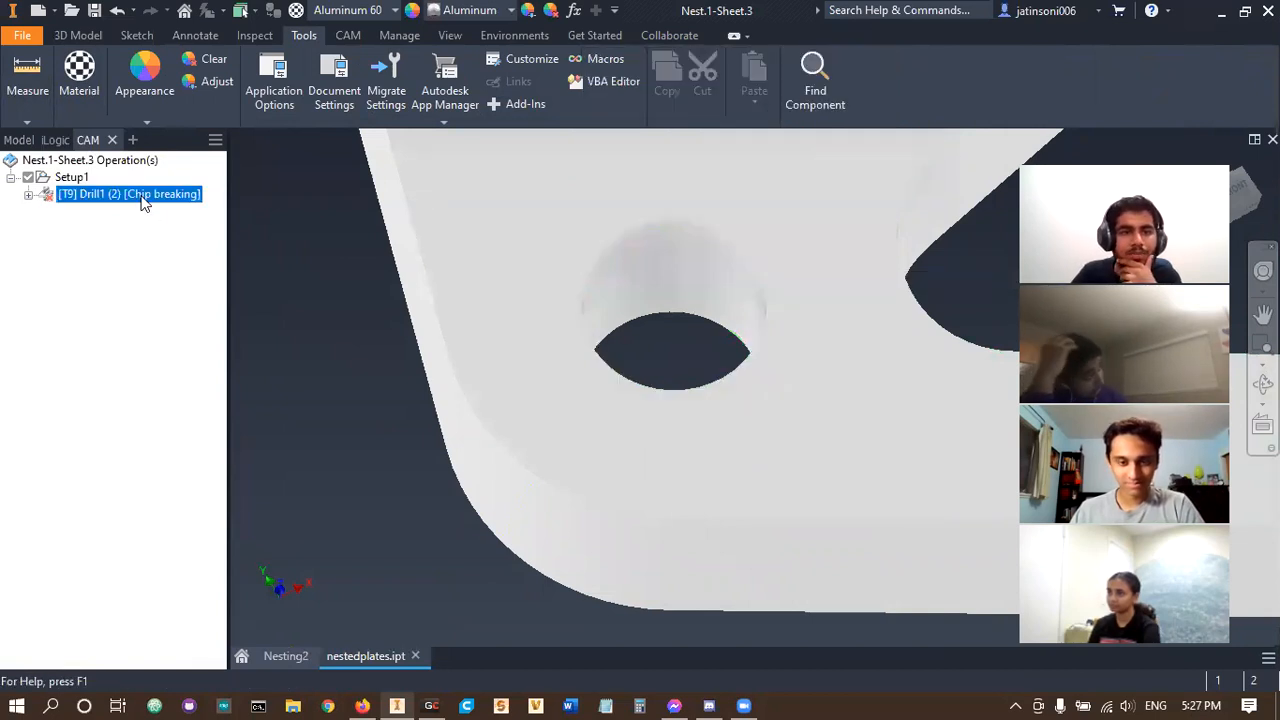
click(600, 352)
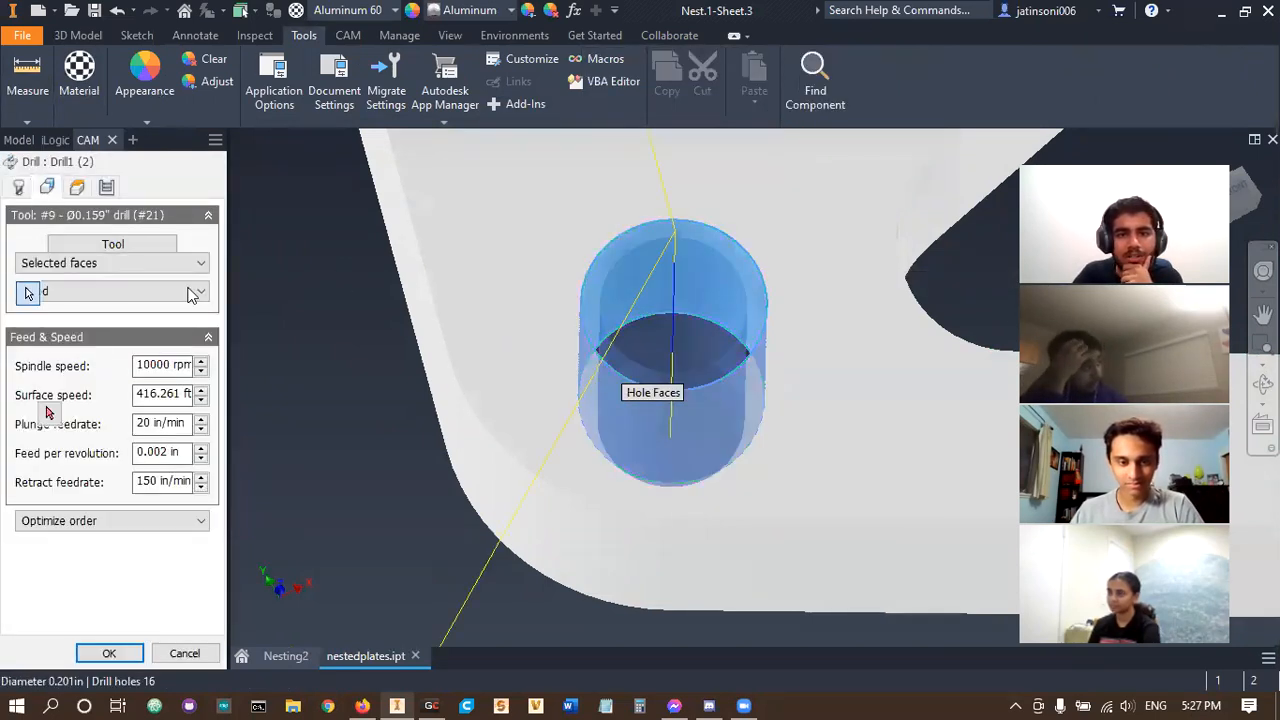
click(20, 188)
click(104, 246)
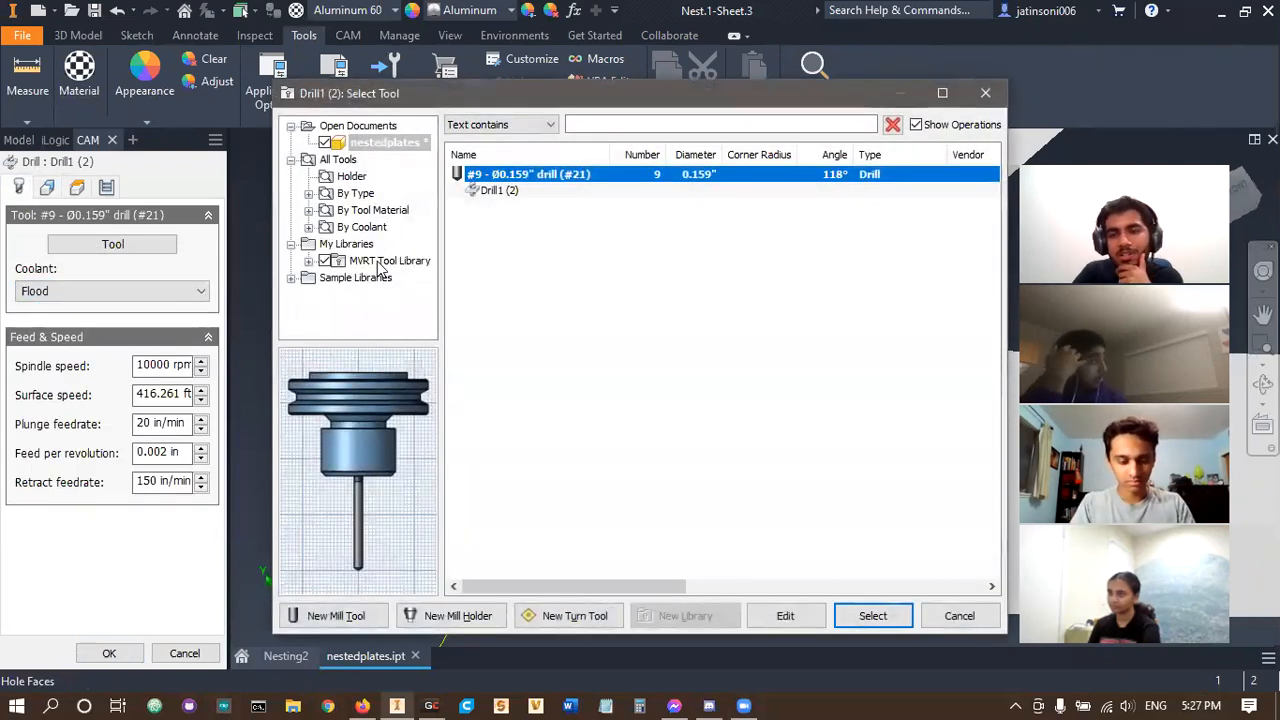
click(385, 262)
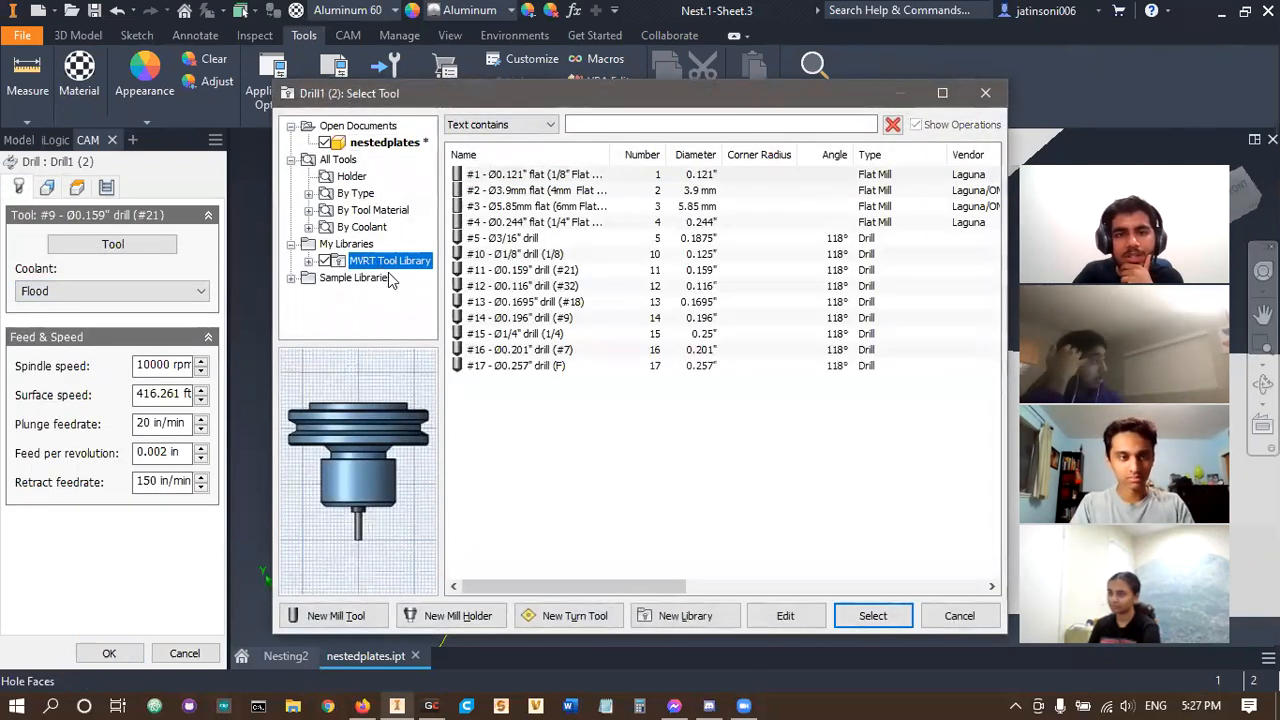
click(568, 350)
click(872, 615)
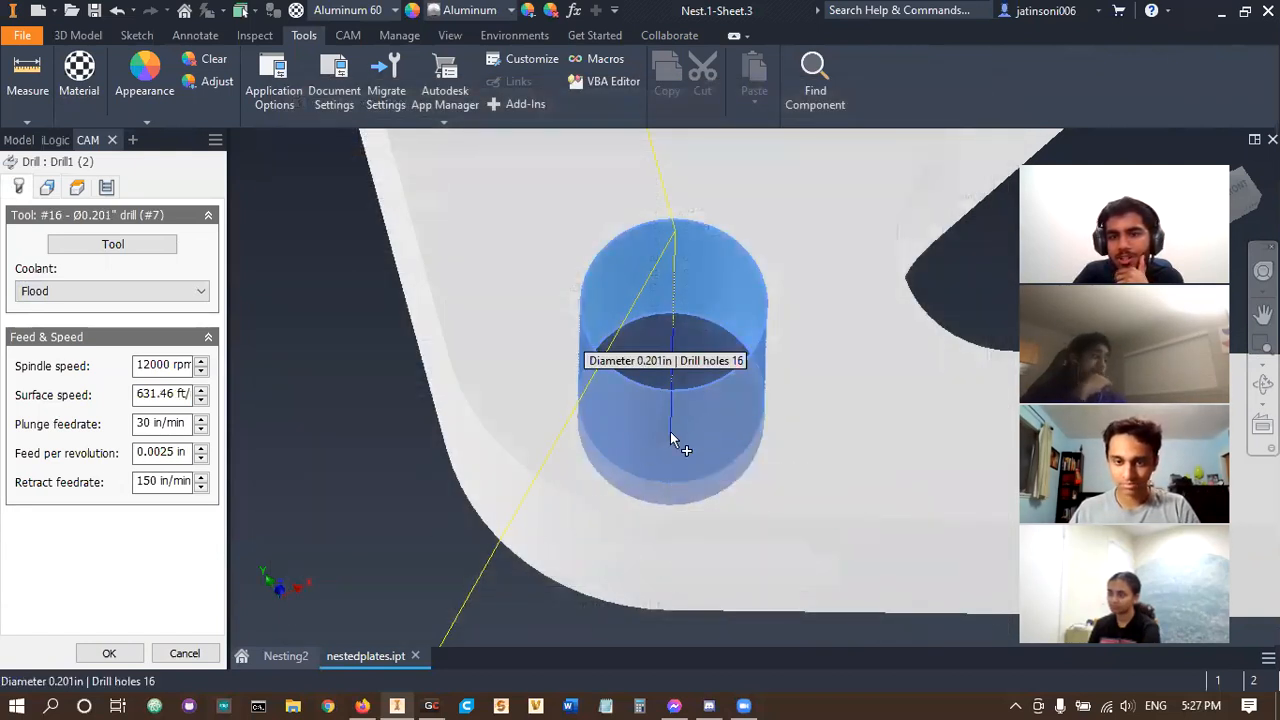
- Review the drilling operation's selected holes, hole geometry options, and feed and speed settings
scroll(648, 413, up, 10)
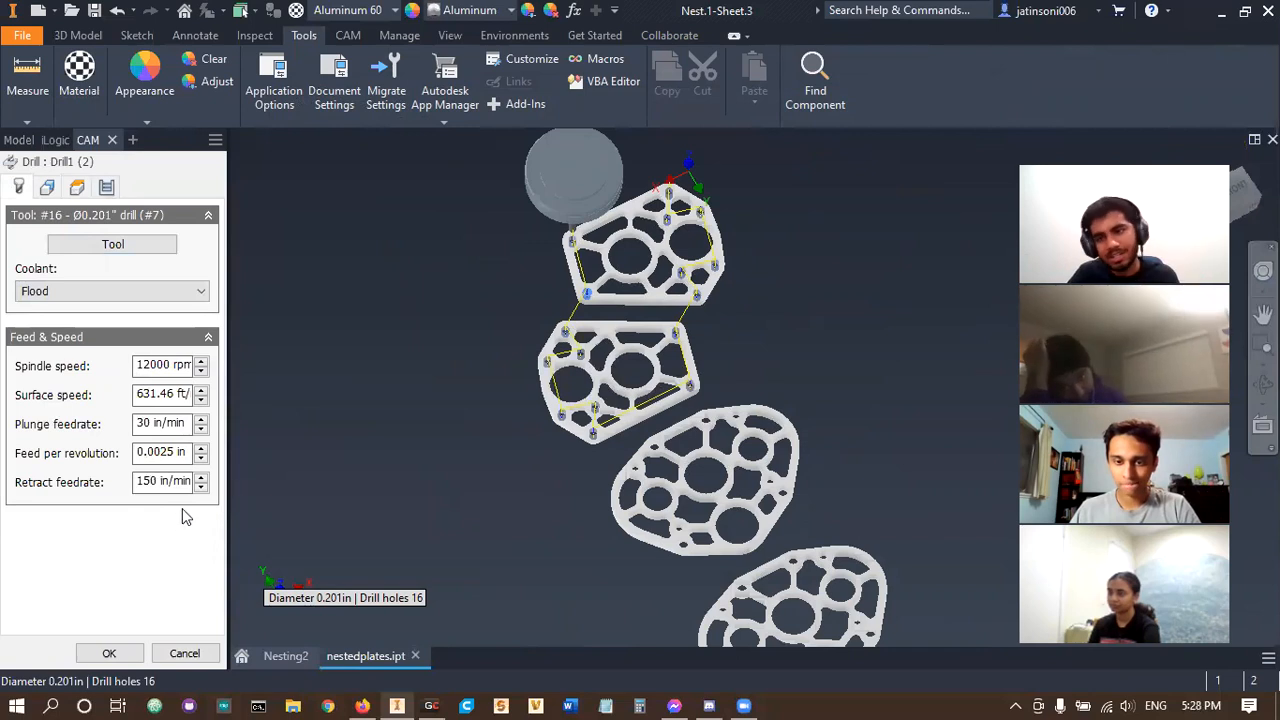
click(49, 189)
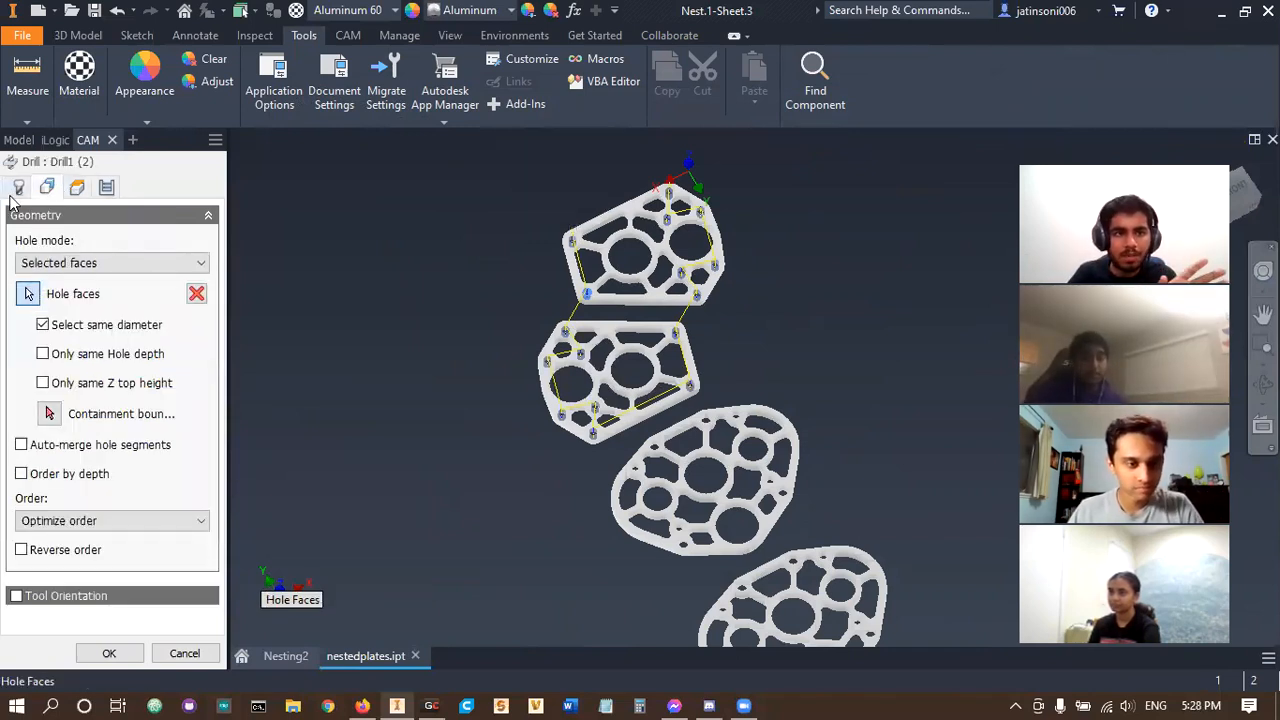
click(18, 188)
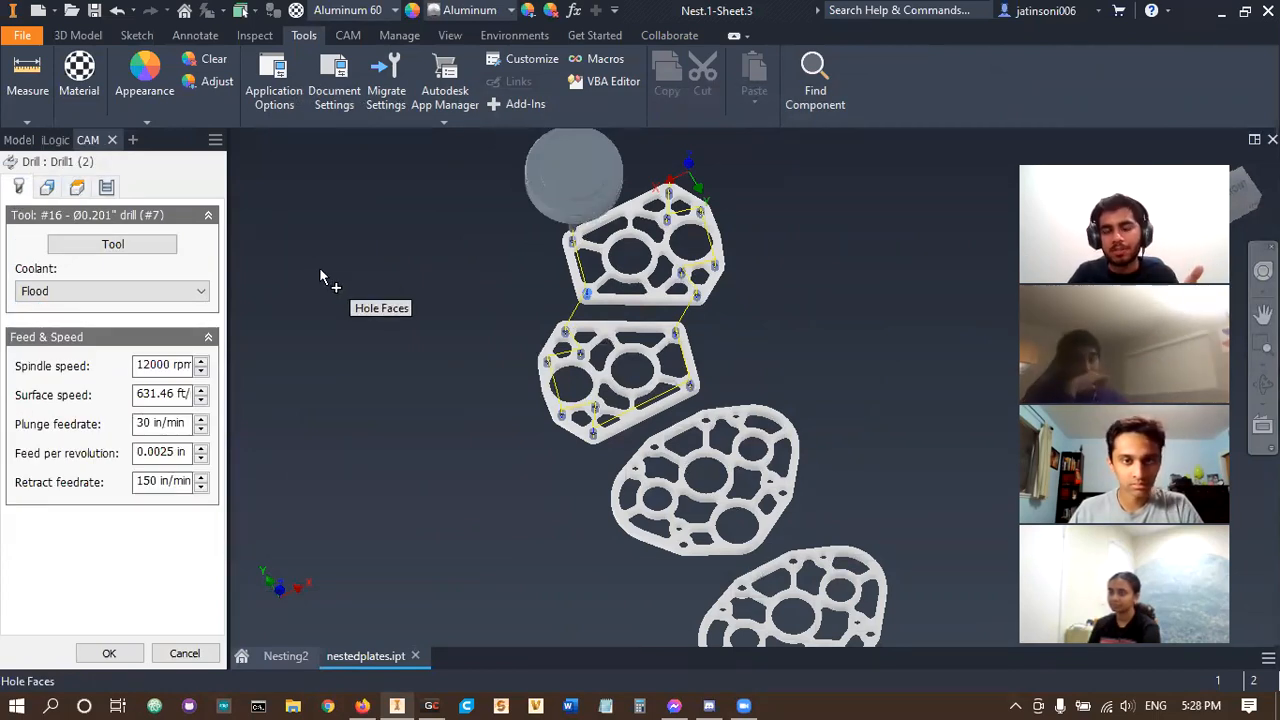
middle_drag(471, 431, 443, 403)
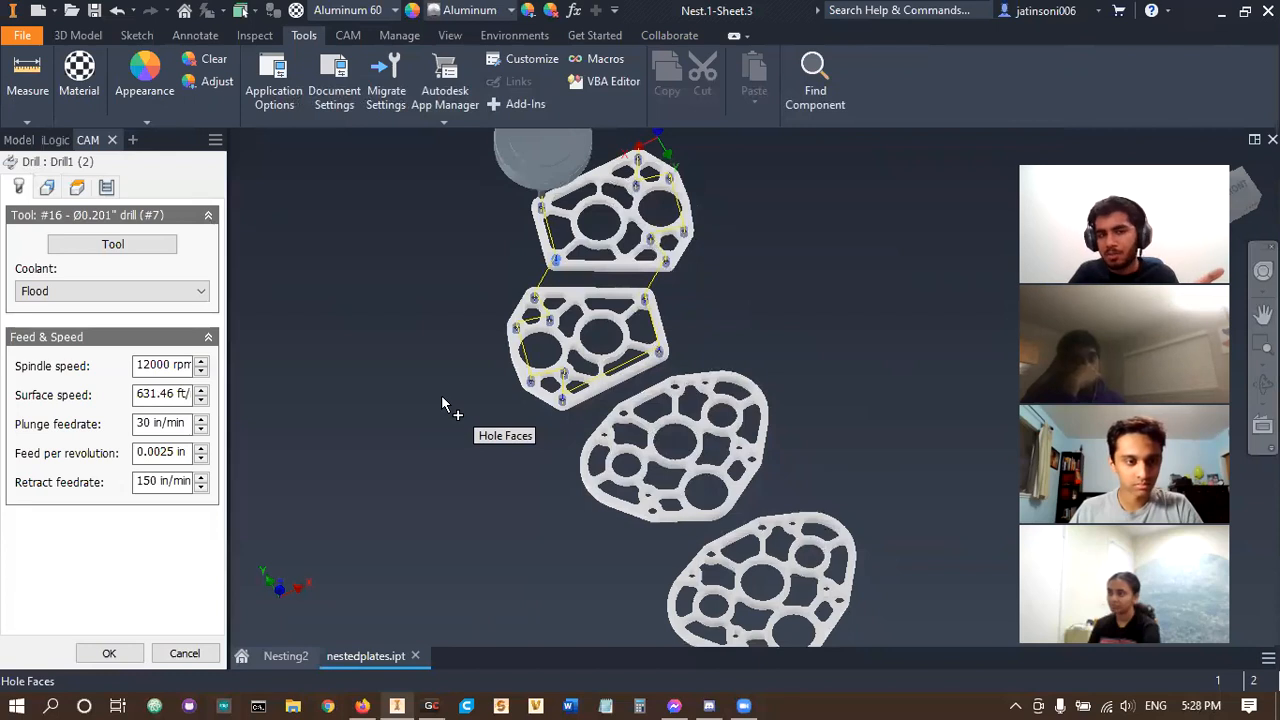
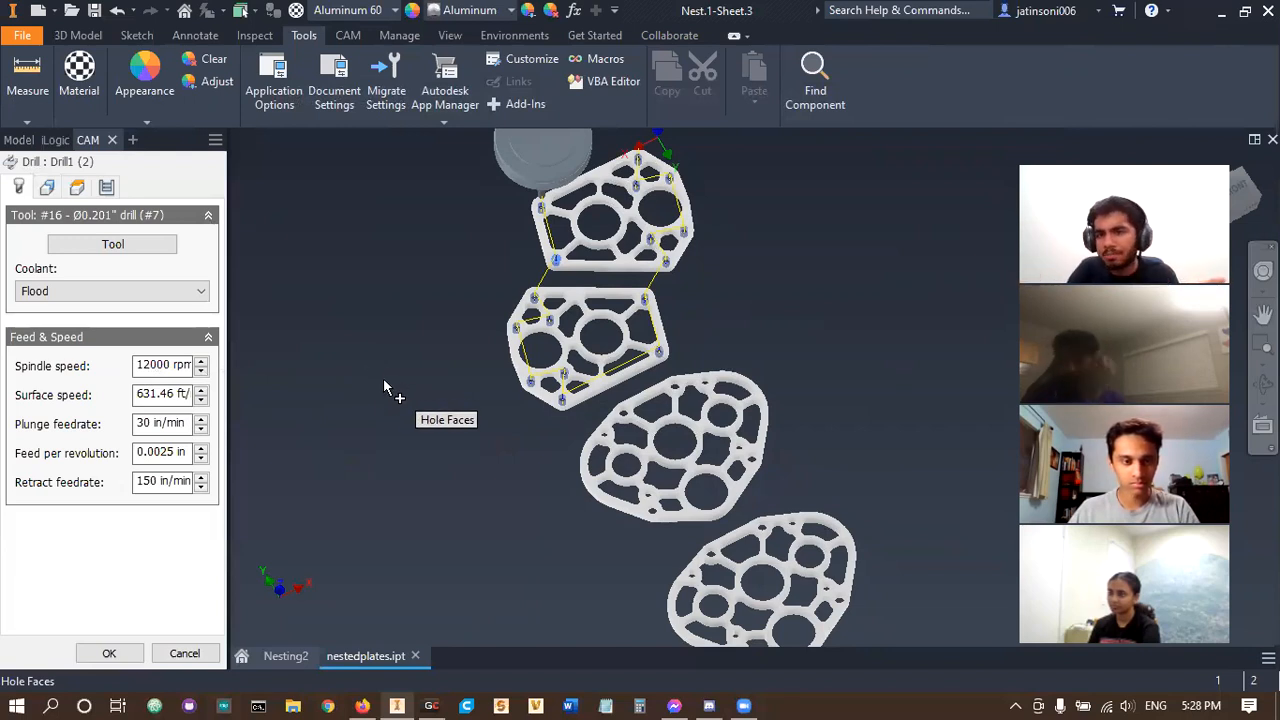
- Examine the drilling operation's clearance, retract and bottom height planes around the nested plates
click(77, 187)
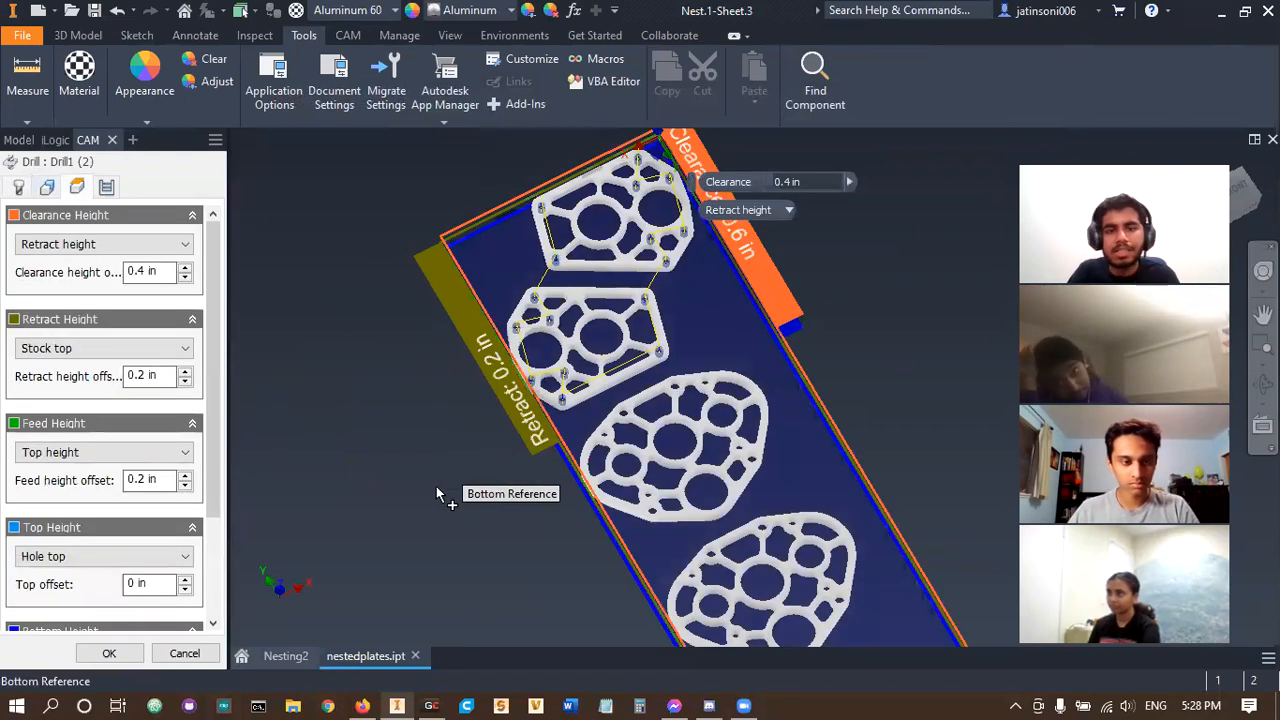
click(47, 187)
click(77, 187)
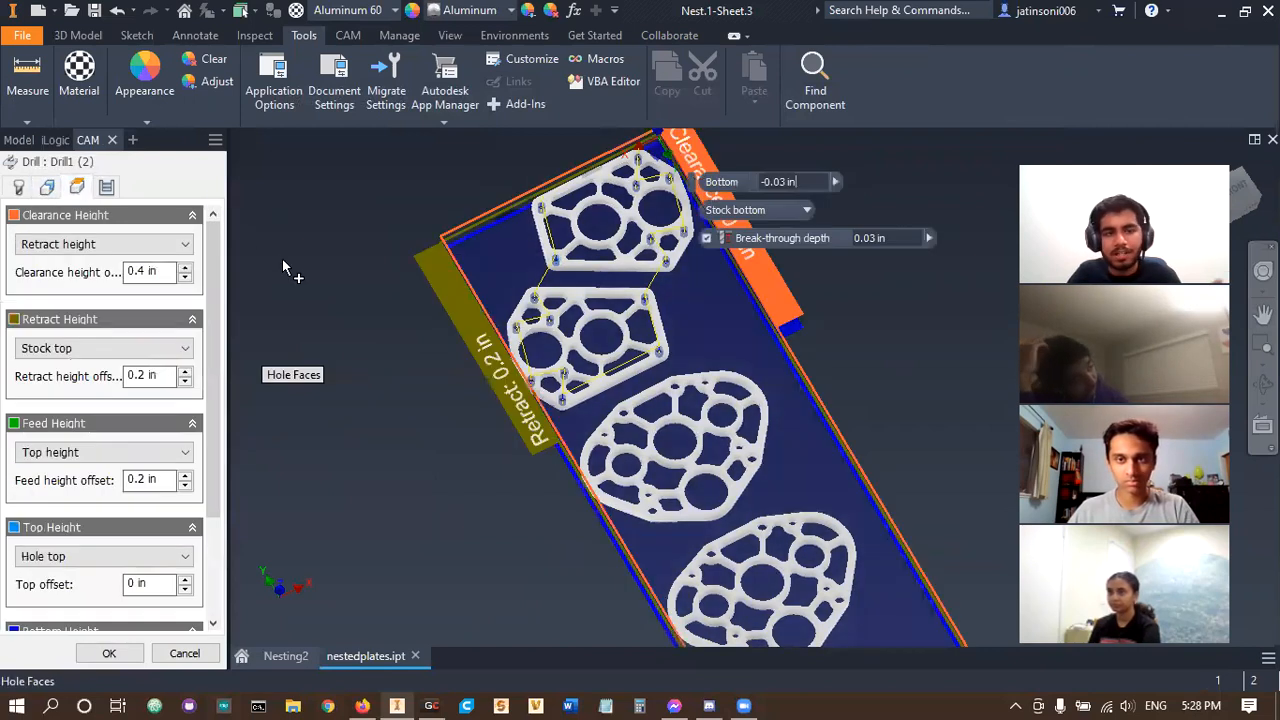
shift+middle_drag(405, 470, 410, 428)
scroll(552, 518, up, 4)
middle_drag(552, 518, 500, 420)
scroll(513, 220, down, 3)
scroll(513, 338, down, 2)
scroll(262, 348, up, 6)
scroll(321, 341, down, 3)
scroll(349, 377, down, 4)
scroll(428, 384, down, 4)
scroll(236, 389, up, 4)
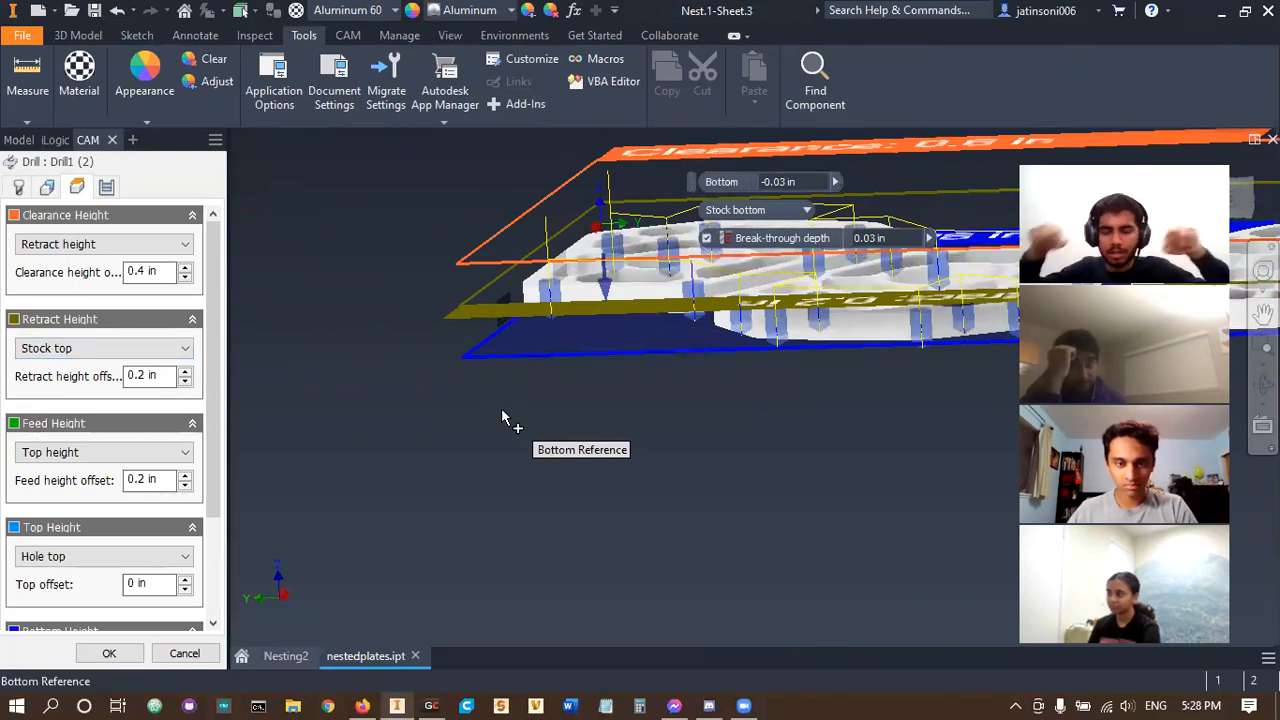
shift+middle_drag(723, 423, 560, 414)
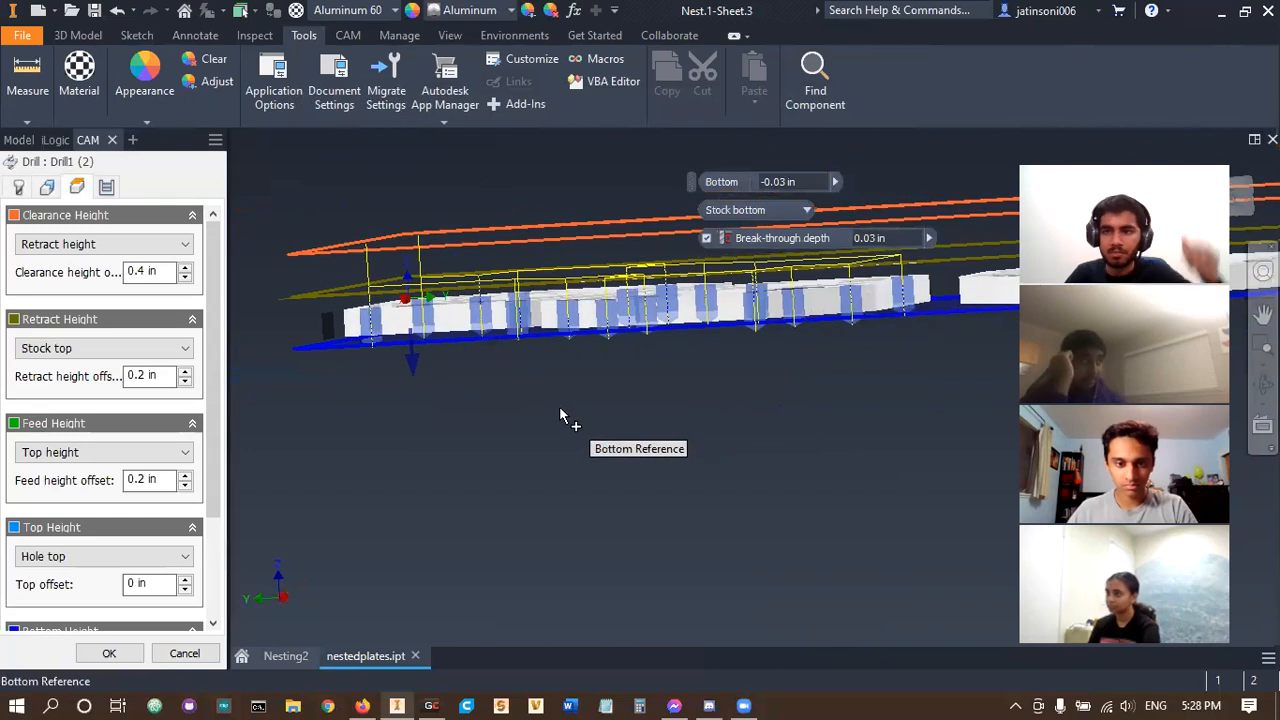
- Examine from the side how far the drill tips extend past the plate's underside and the bottom height
click(1244, 201)
scroll(531, 409, up, 10)
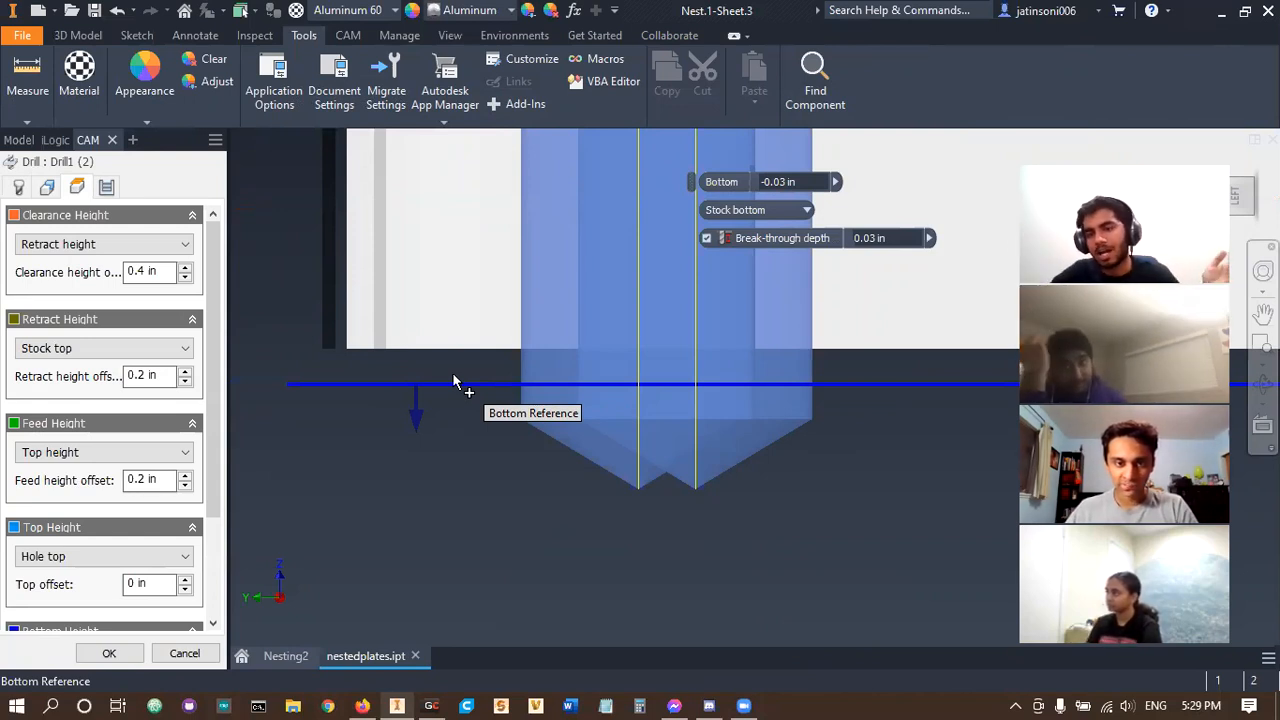
scroll(640, 435, down, 3)
shift+middle_drag(656, 447, 651, 486)
- Check the height planes over the whole nest and show the drilling operation's cycle type and pecking settings
scroll(651, 484, down, 4)
middle_drag(460, 460, 517, 454)
scroll(517, 454, down, 4)
middle_drag(634, 473, 486, 468)
scroll(588, 478, up, 3)
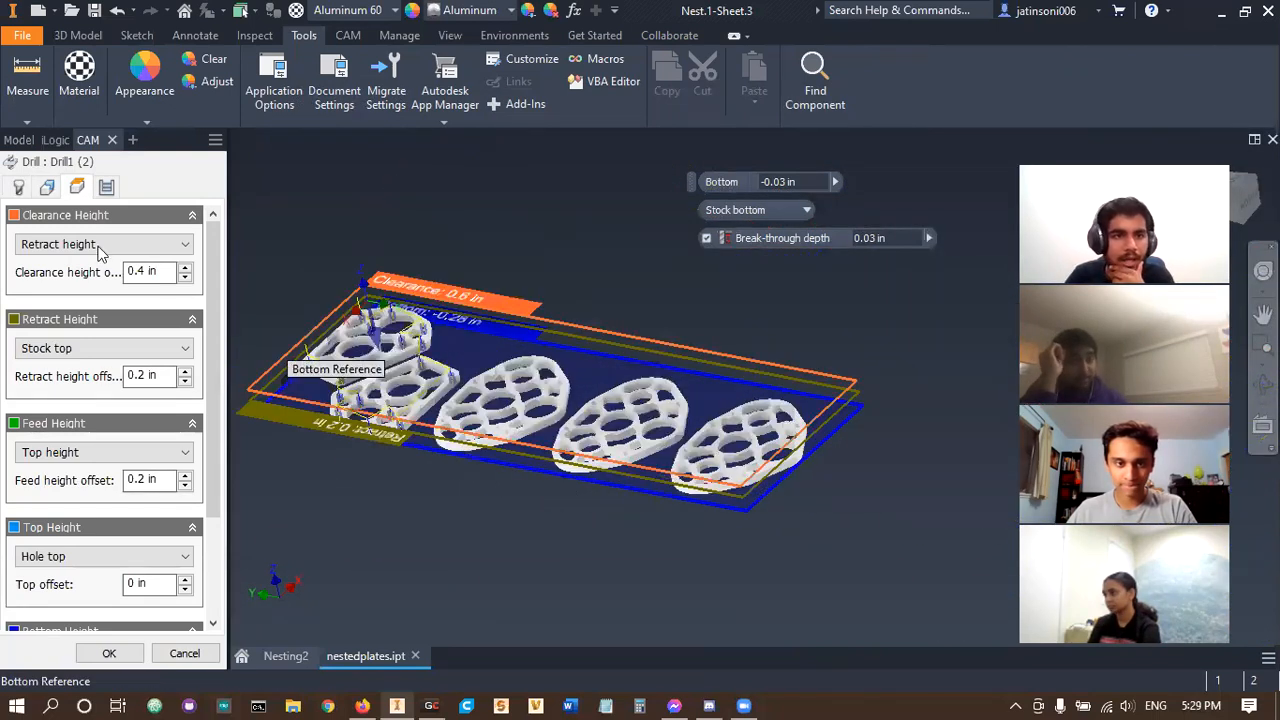
click(105, 187)
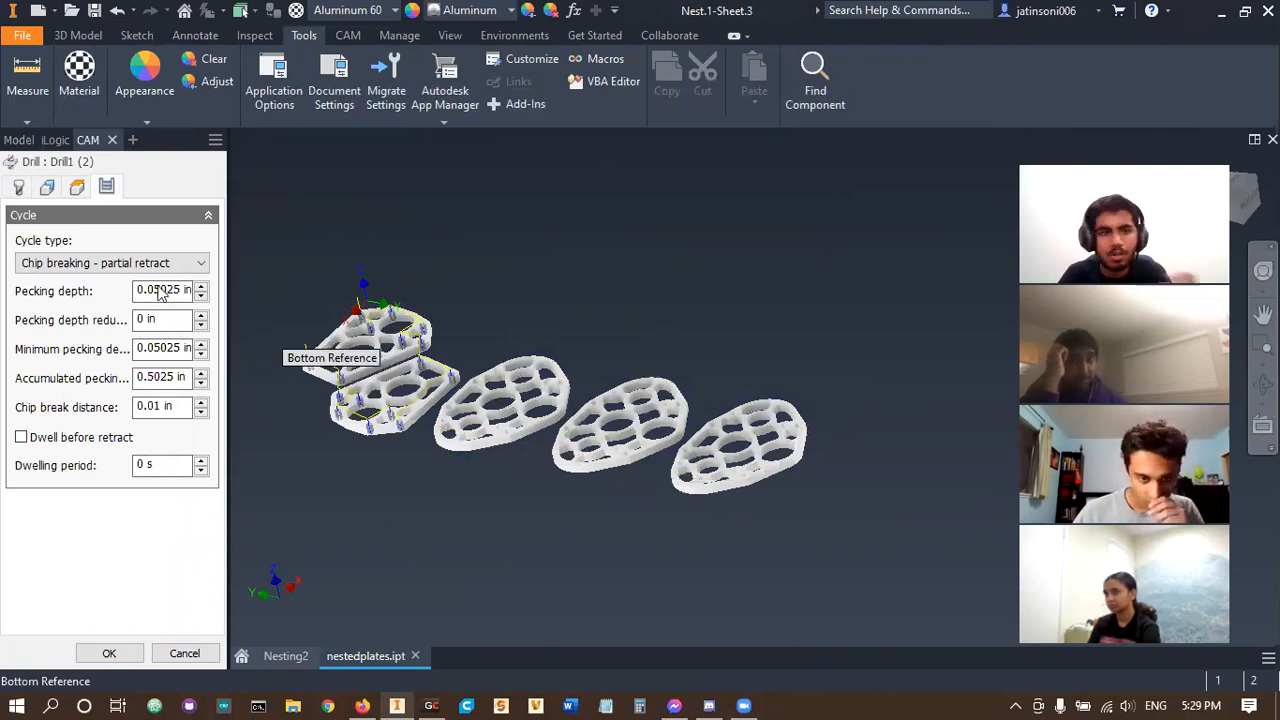
- Look through the drilling cycle types, keep Chip breaking - partial retract, and accept the drilling operation
click(125, 264)
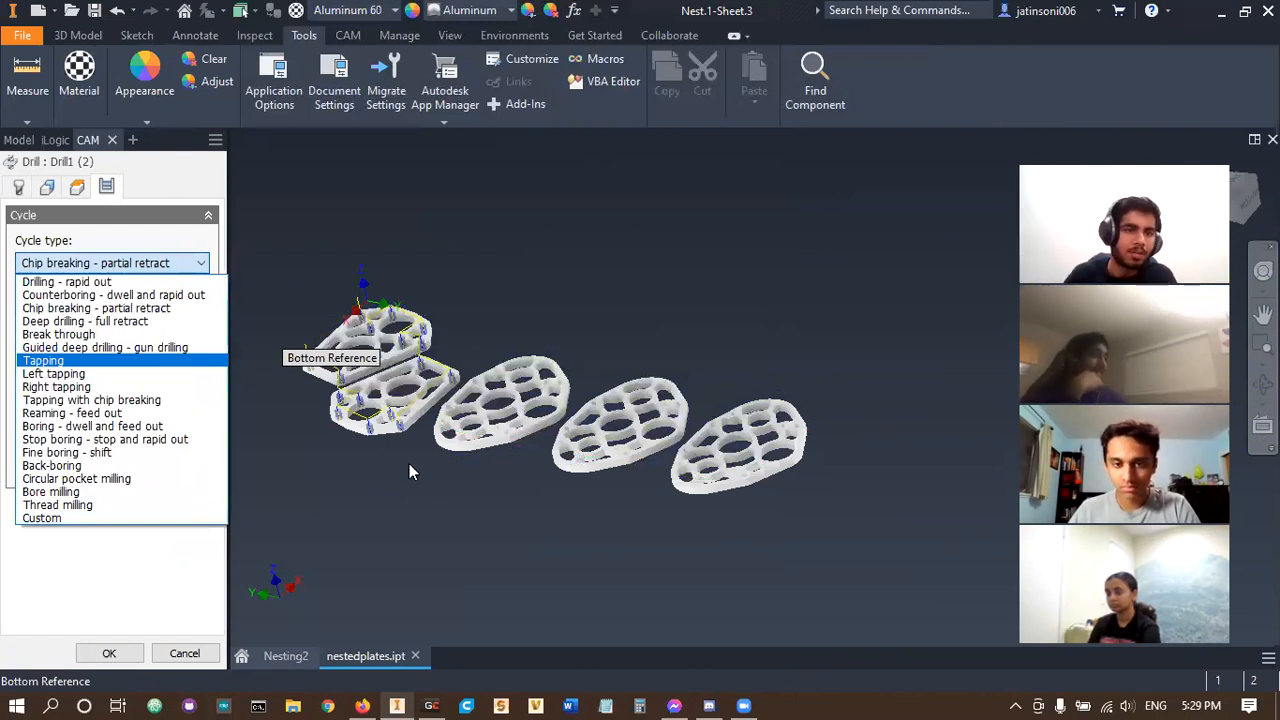
click(335, 491)
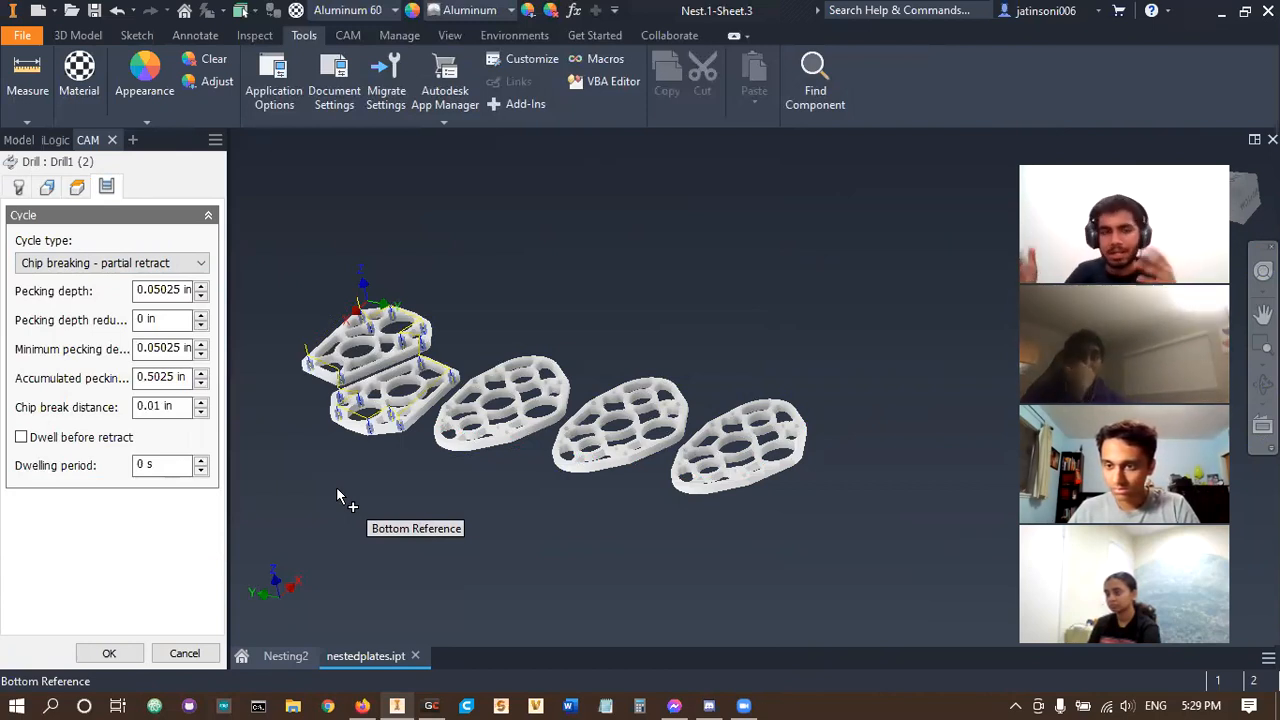
scroll(300, 440, up, 2)
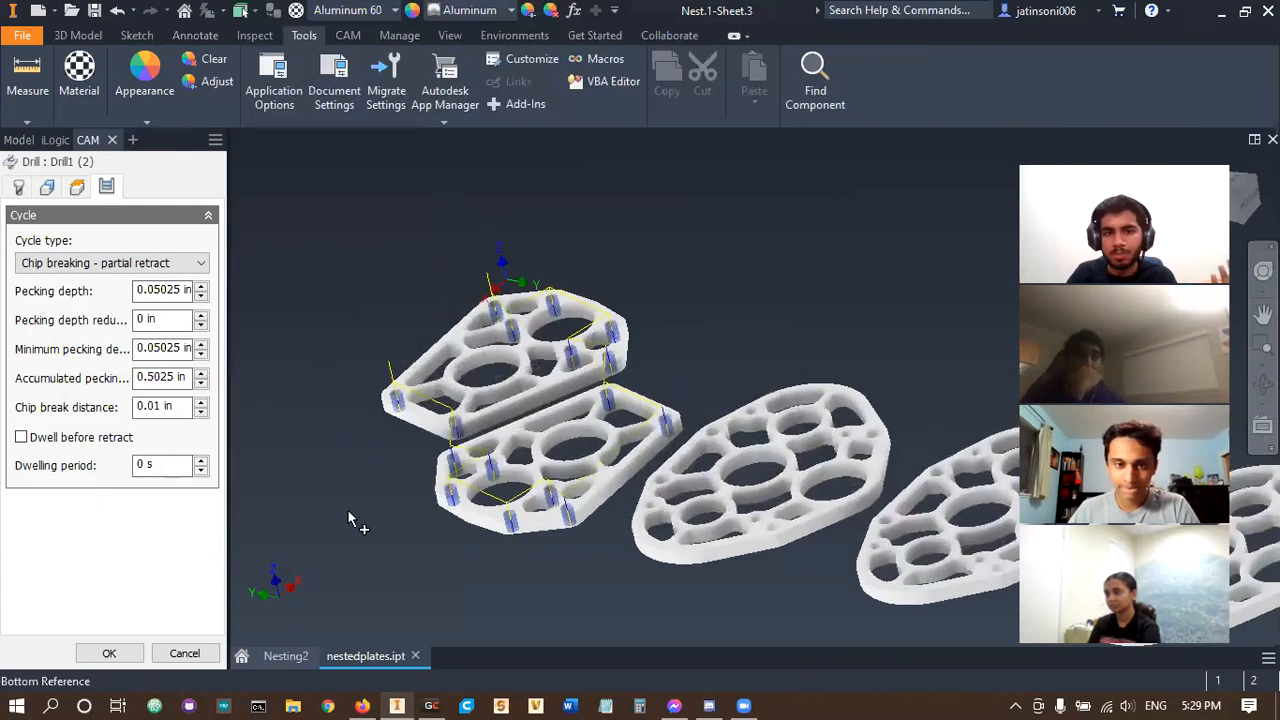
scroll(350, 519, up, 2)
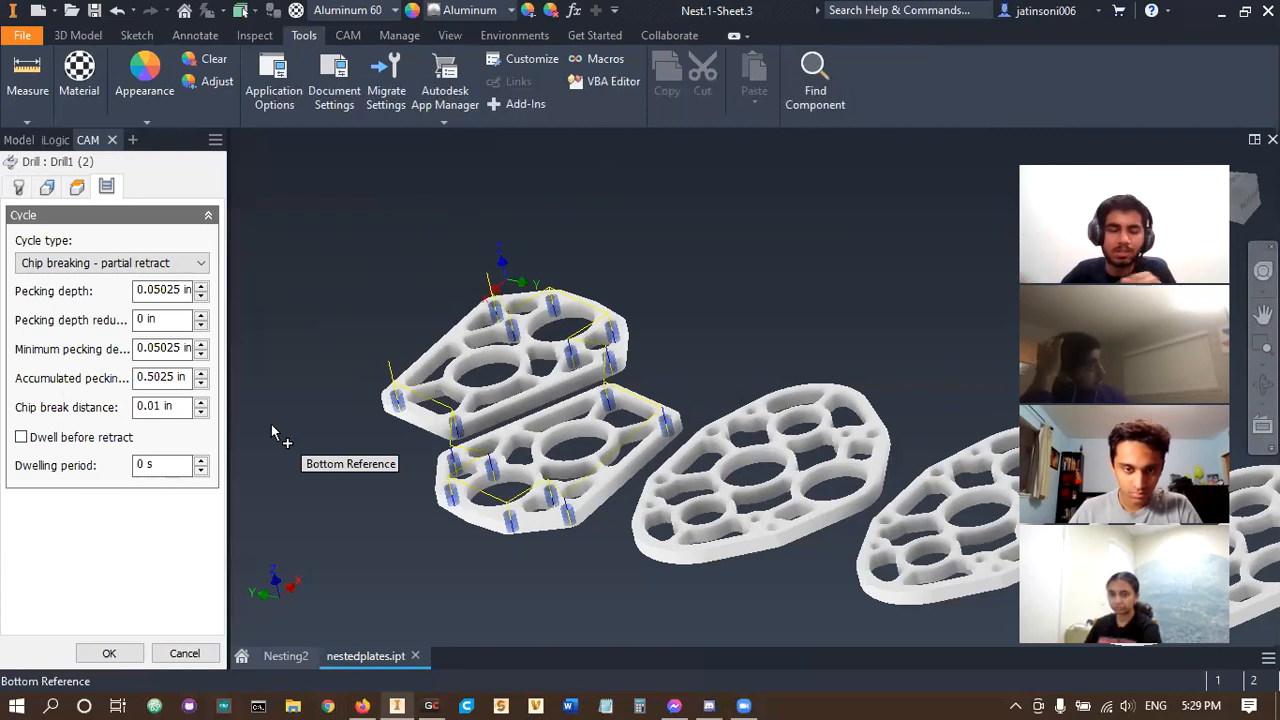
click(108, 652)
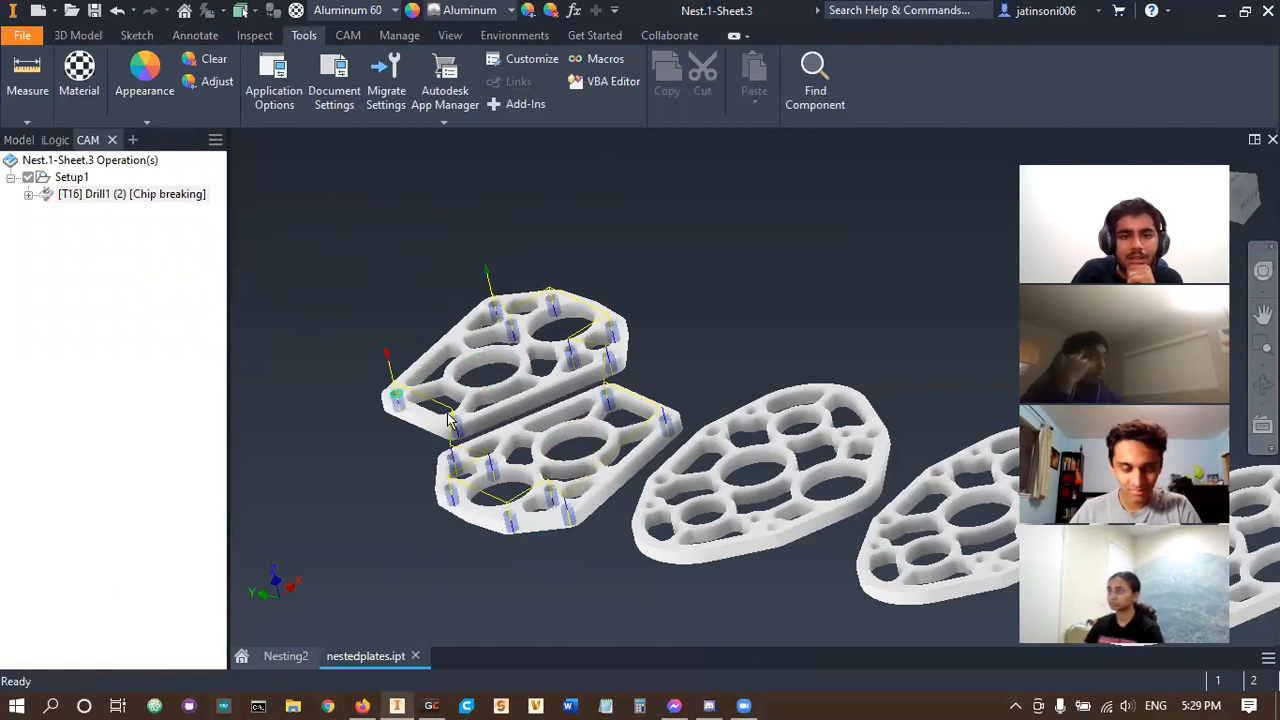
- Add a second drilling operation to Setup1 from the saved aluminum drill template
middle_drag(554, 485, 387, 386)
scroll(500, 490, down, 2)
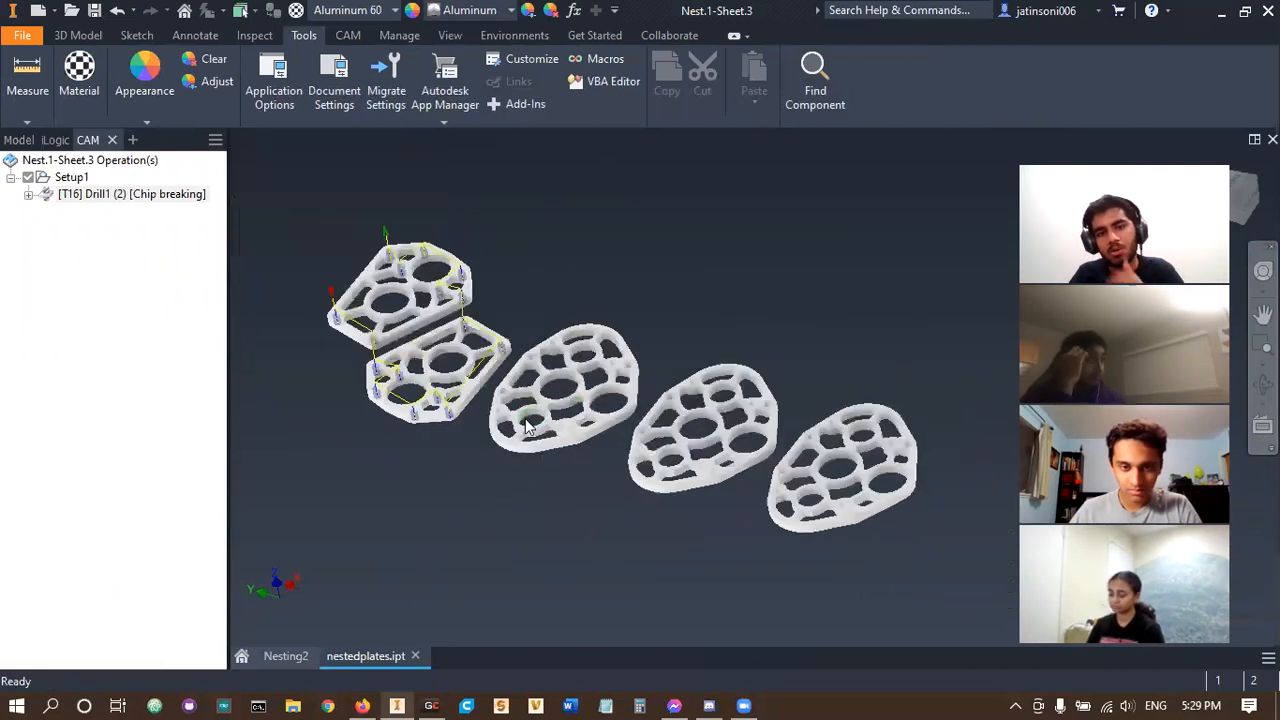
scroll(520, 415, up, 5)
scroll(541, 345, down, 5)
scroll(573, 420, up, 2)
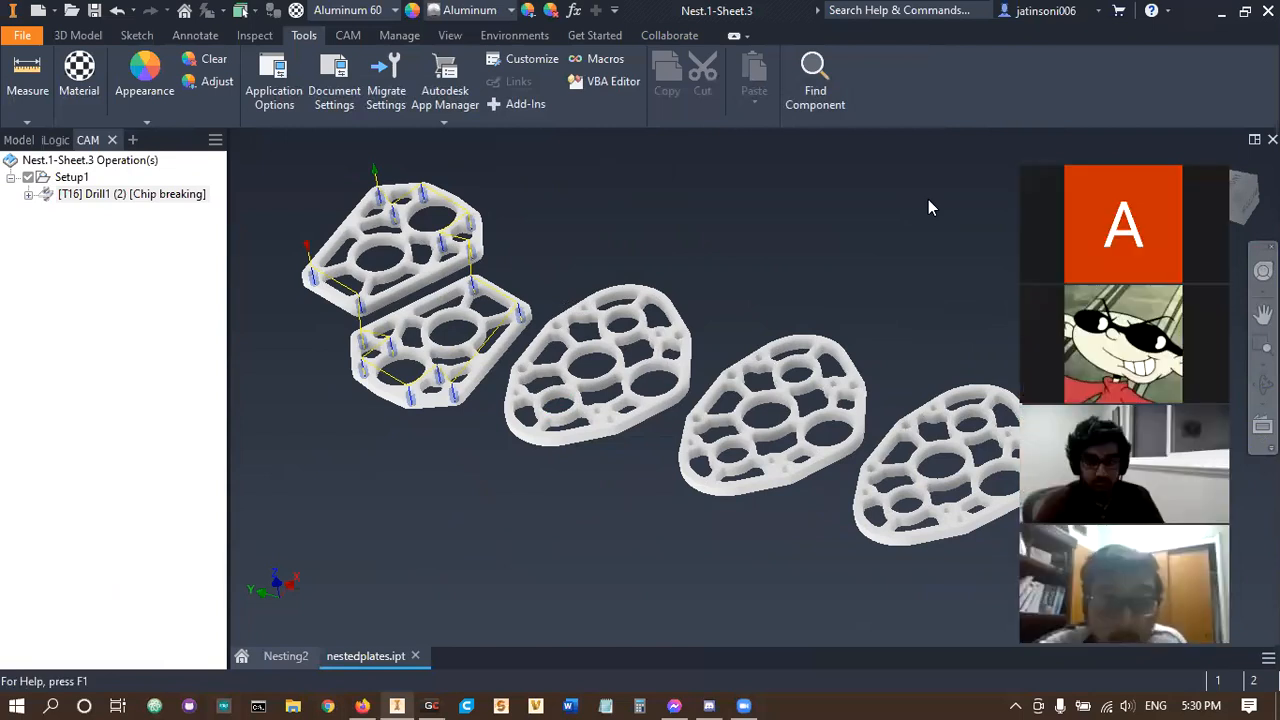
right_click(108, 252)
mouse_move(214, 286)
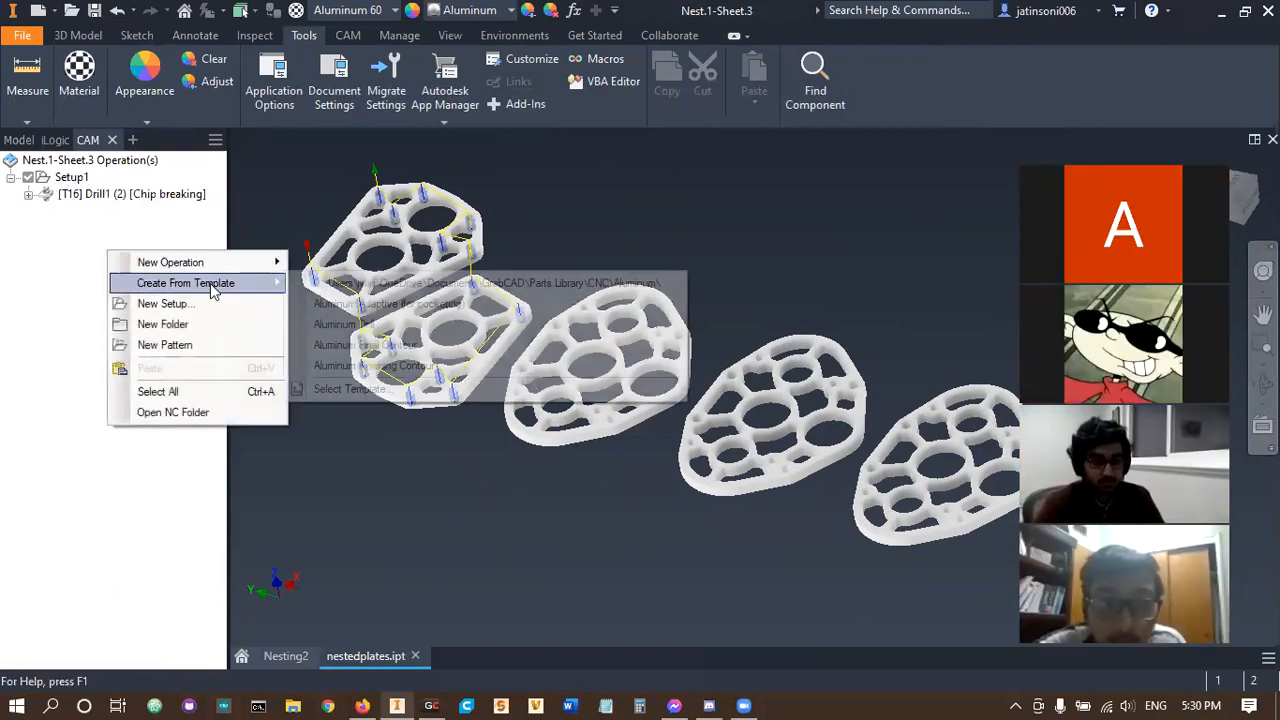
click(344, 324)
- Assign the smaller mounting holes of the rounded plates to the second drilling operation by same diameter, check the selection, and accept it
click(104, 217)
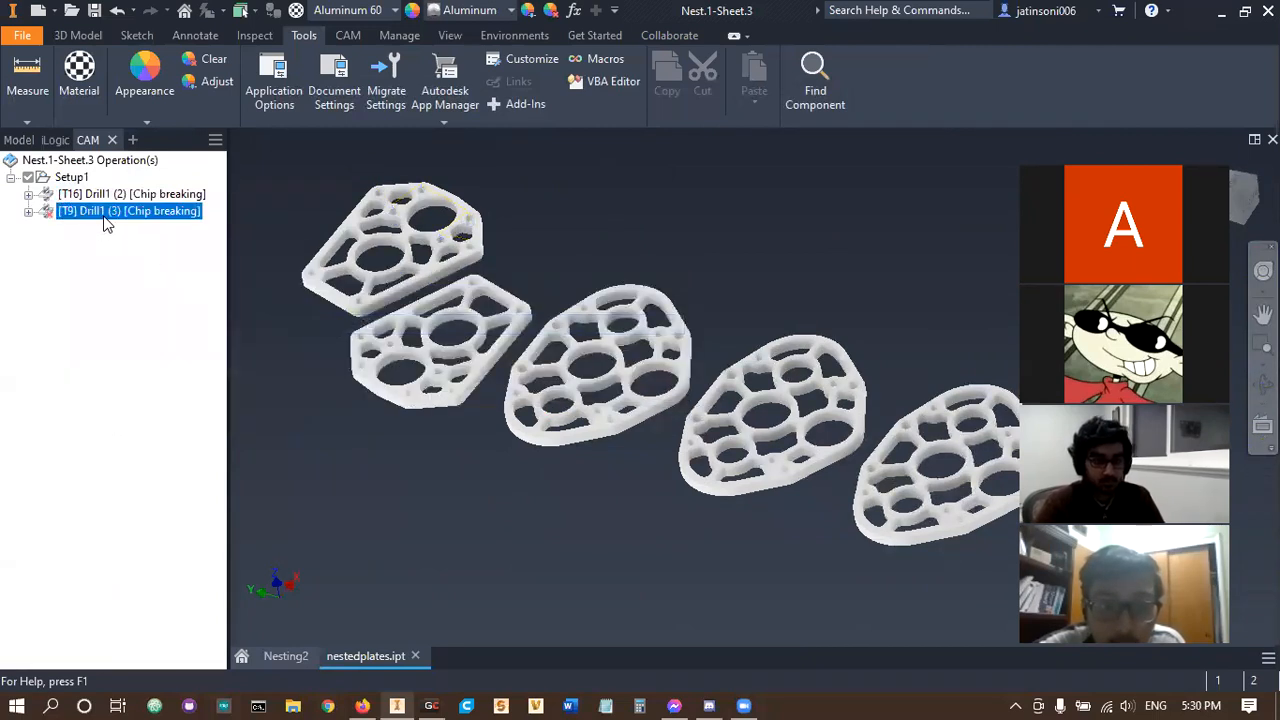
scroll(513, 383, down, 5)
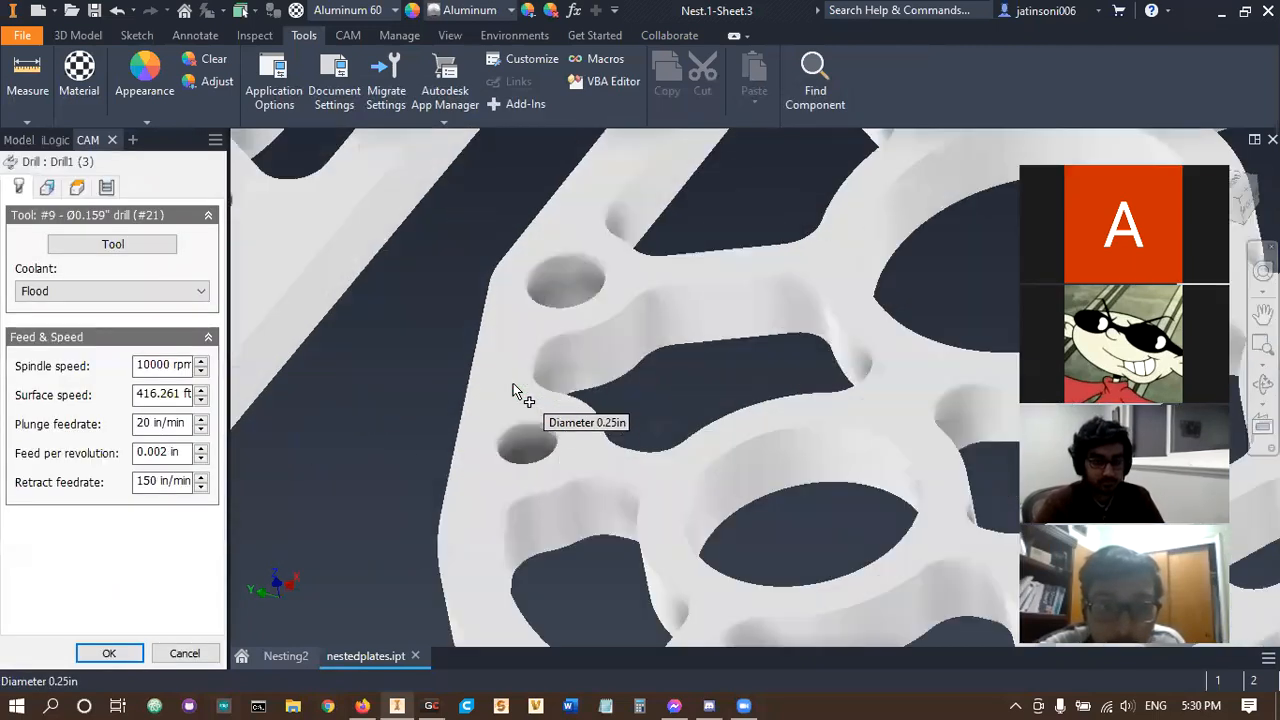
click(537, 418)
scroll(530, 430, up, 6)
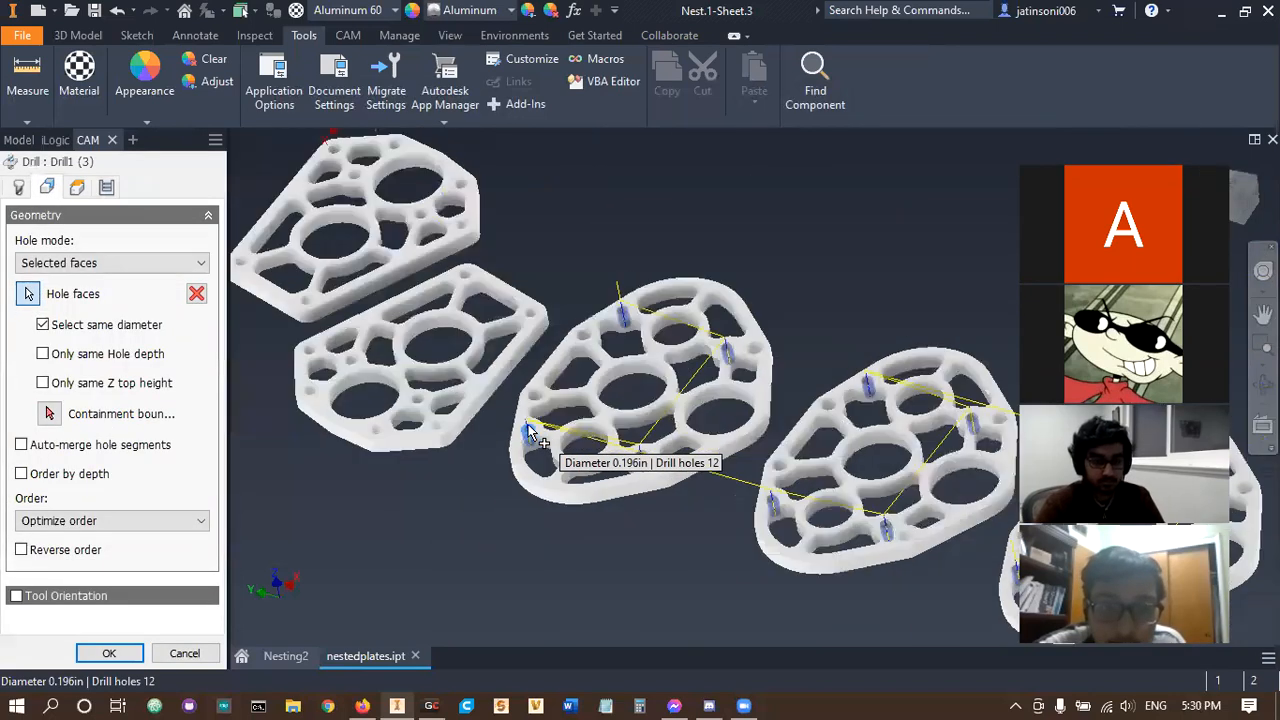
scroll(530, 455, down, 4)
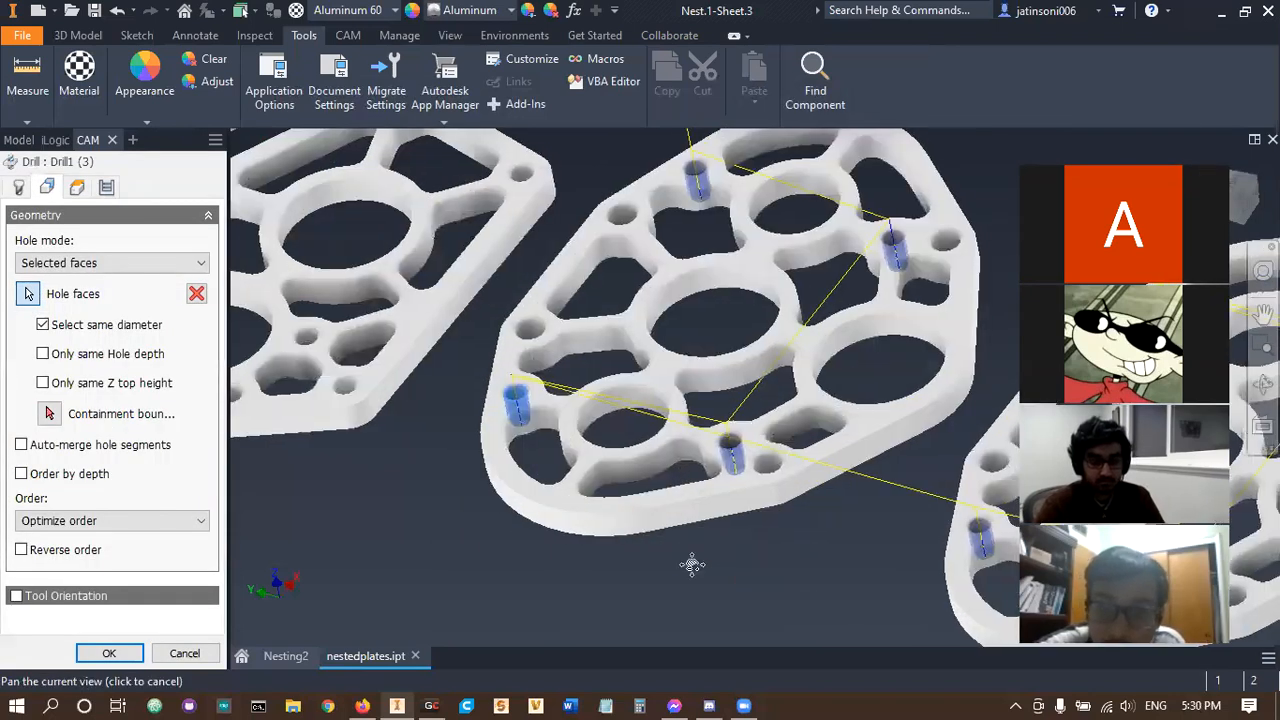
scroll(490, 518, up, 2)
scroll(490, 510, up, 2)
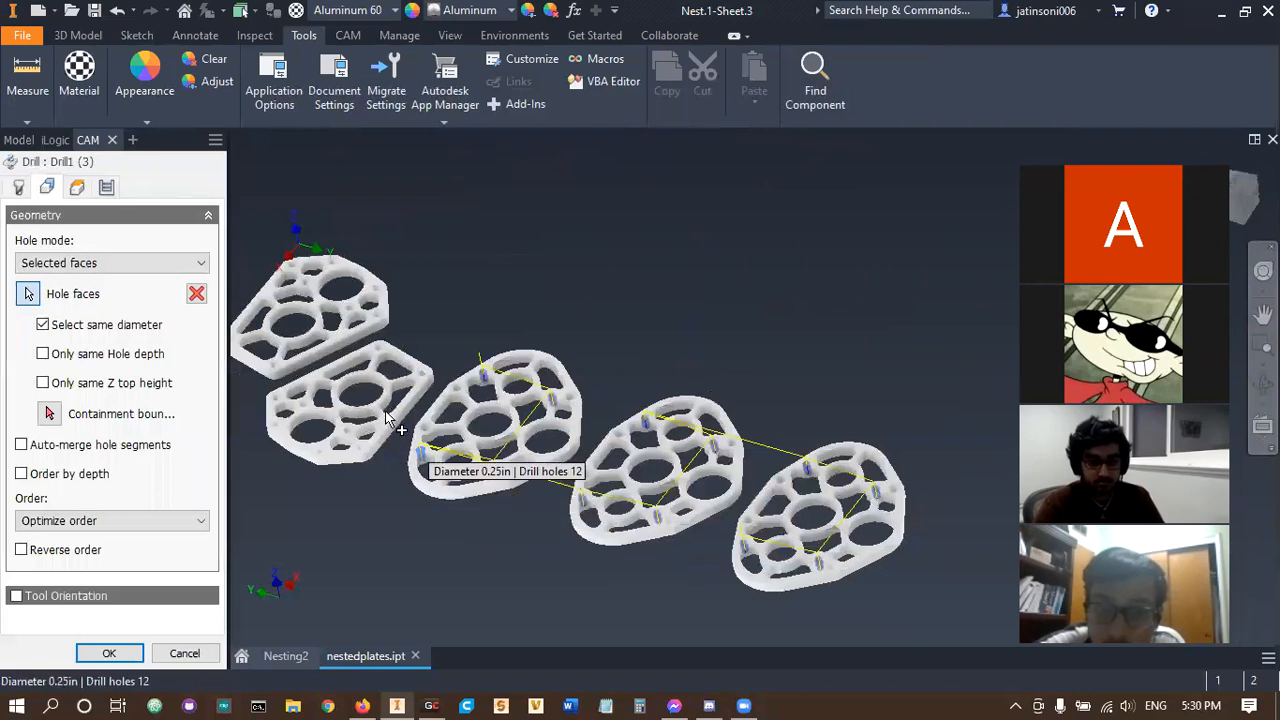
scroll(507, 593, down, 5)
middle_drag(507, 591, 419, 285)
scroll(508, 378, down, 5)
scroll(510, 383, up, 2)
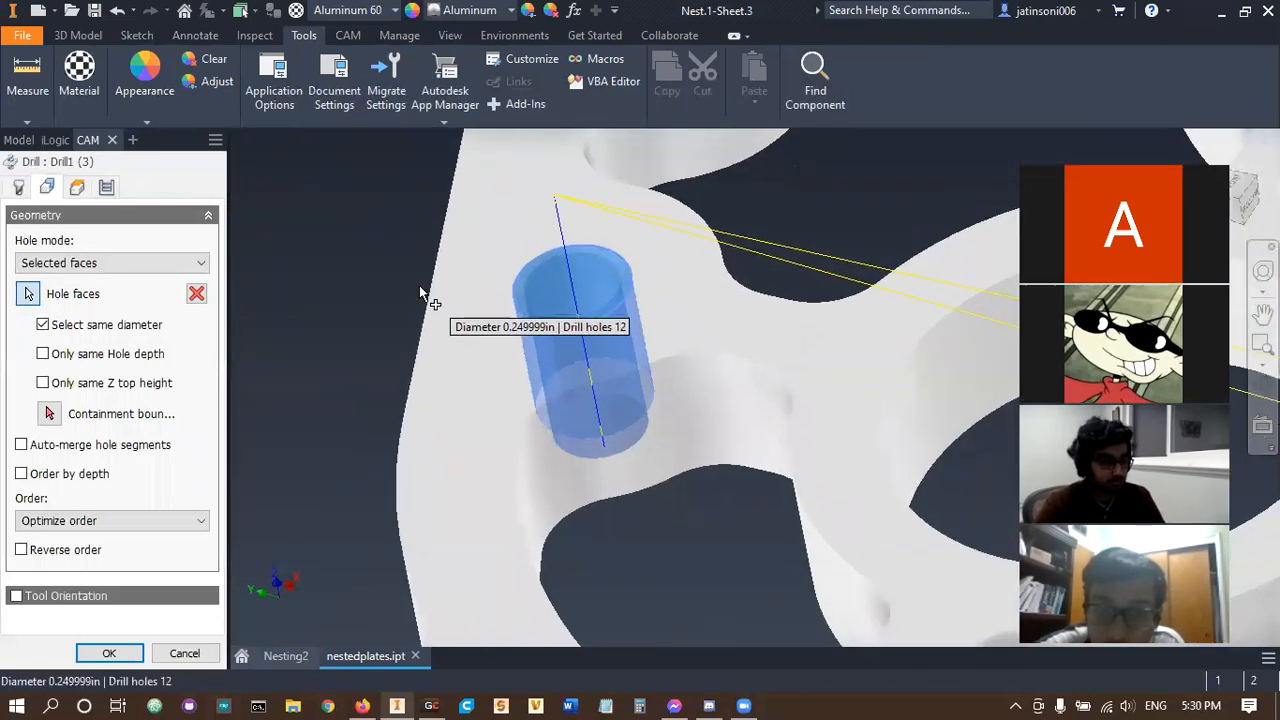
key(Return)
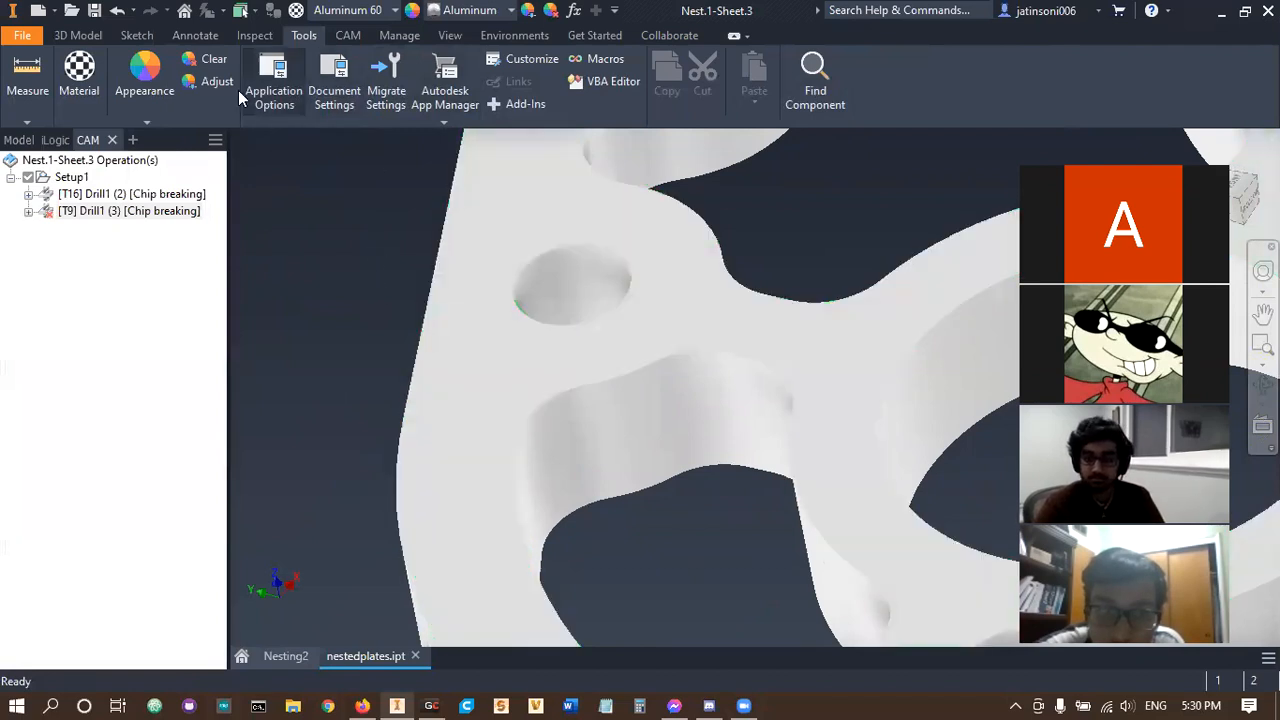
- Measure the diameter of one of the smaller mounting holes on the first rounded plate
click(20, 88)
click(524, 303)
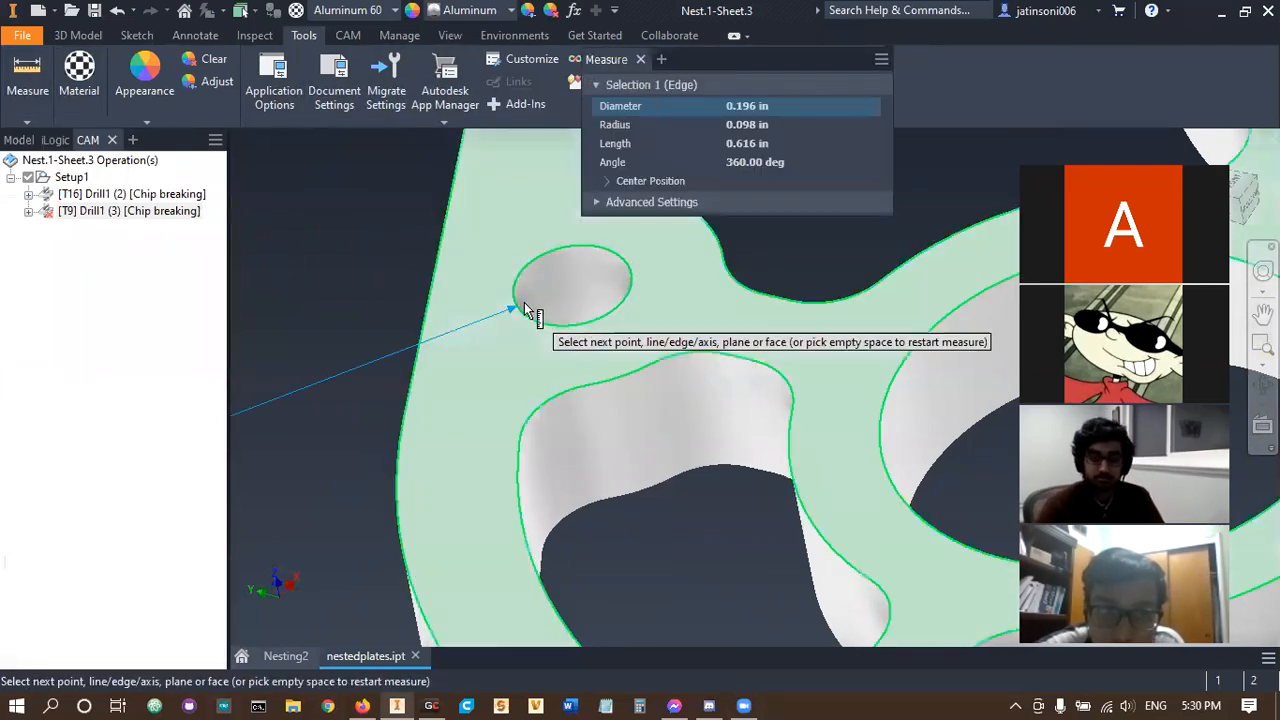
key(Escape)
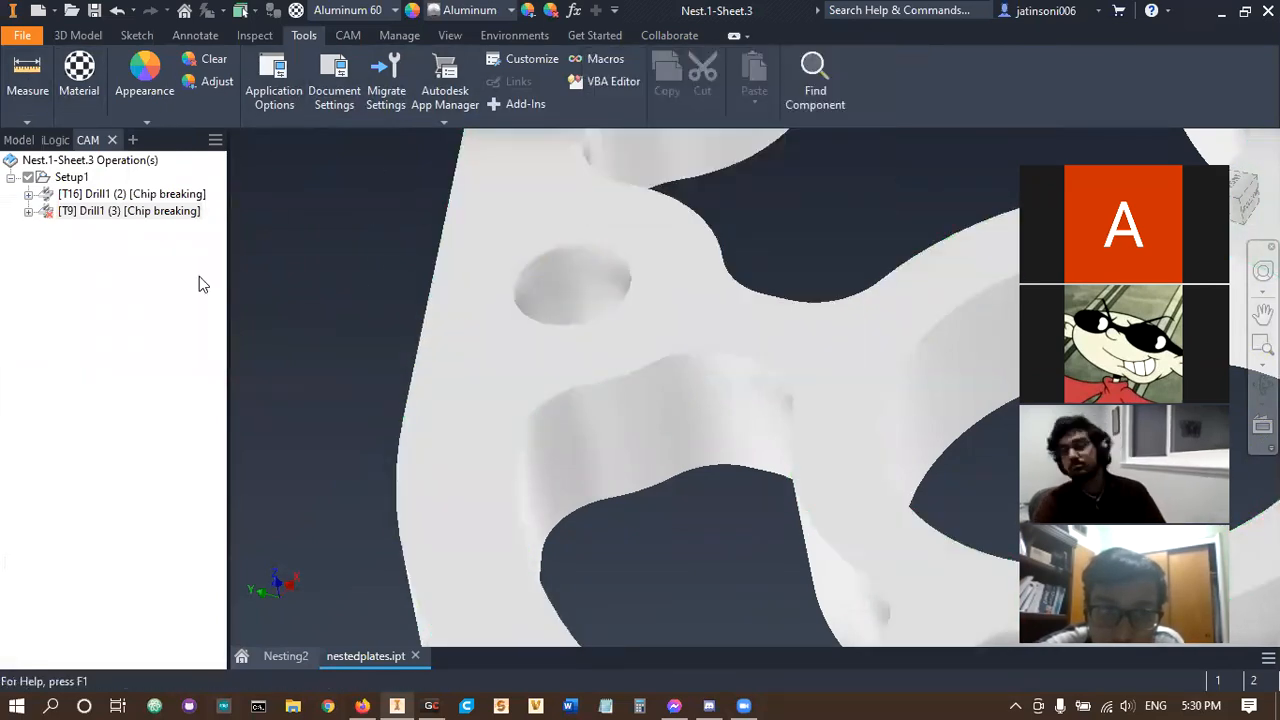
- Edit the second drilling operation to use tool #14 - Ø0.196" drill (#9) from the MVRT Tool Library
click(153, 219)
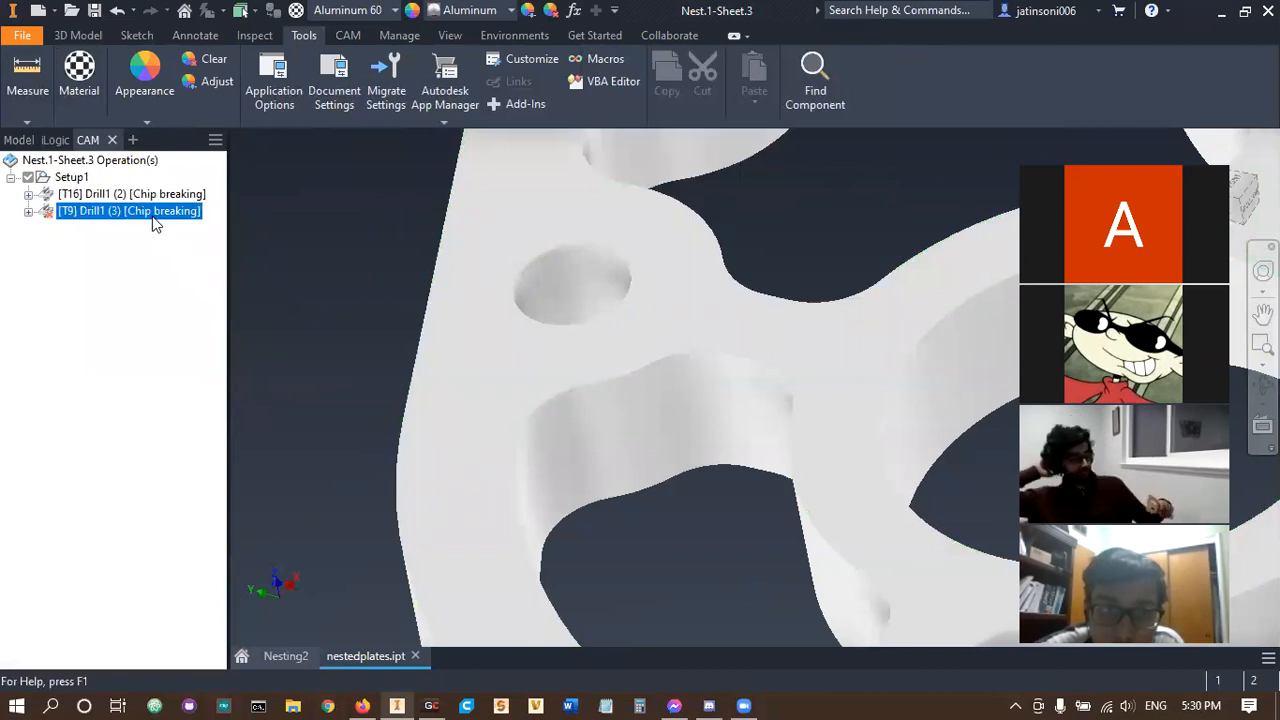
click(562, 310)
click(20, 190)
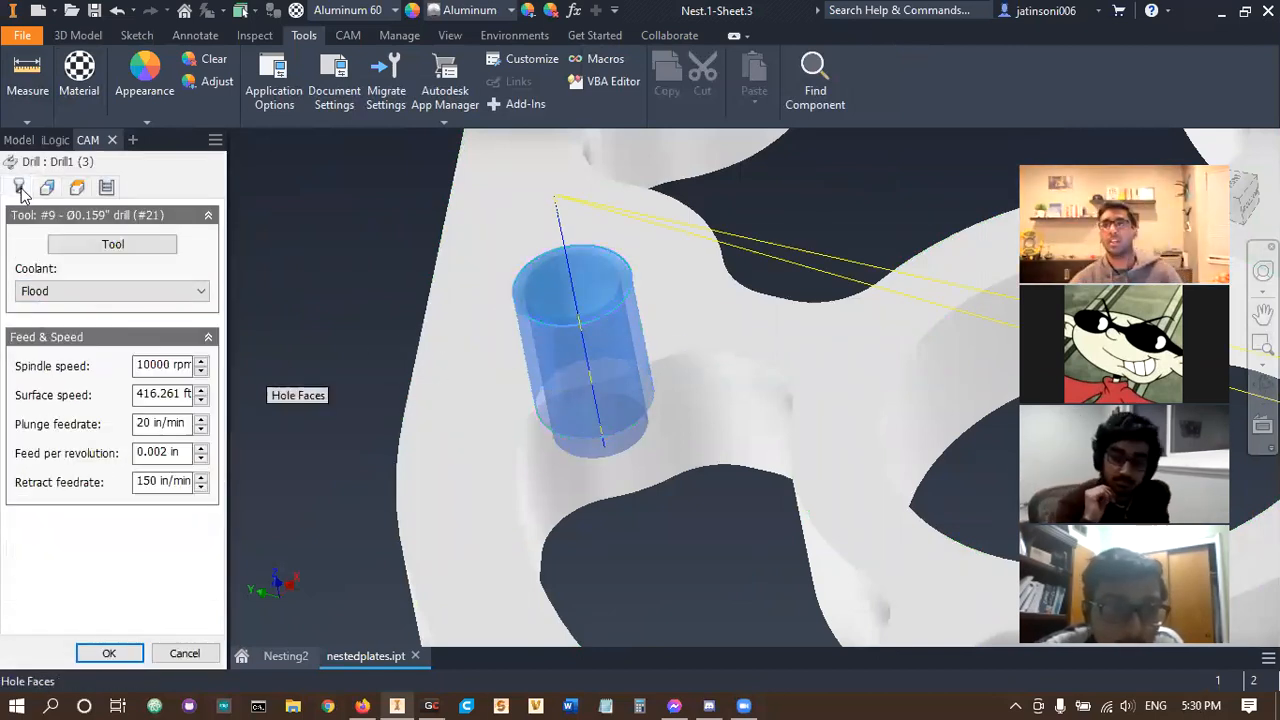
click(93, 247)
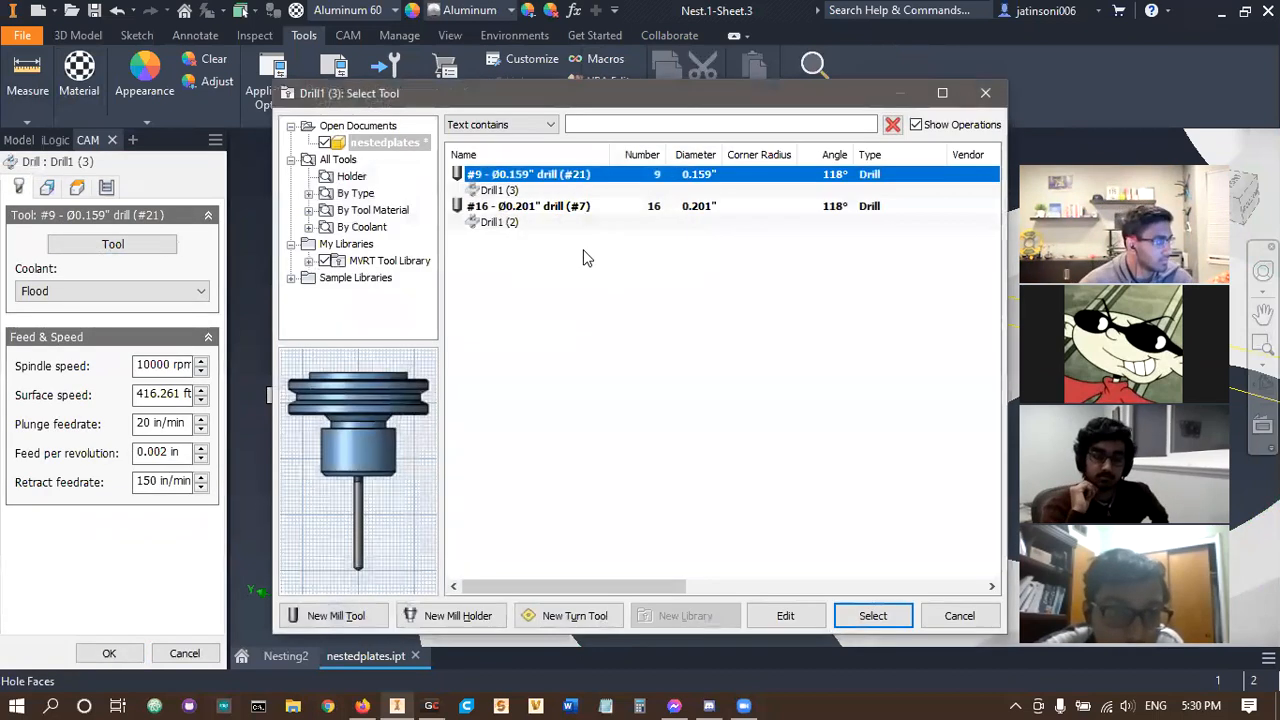
click(360, 263)
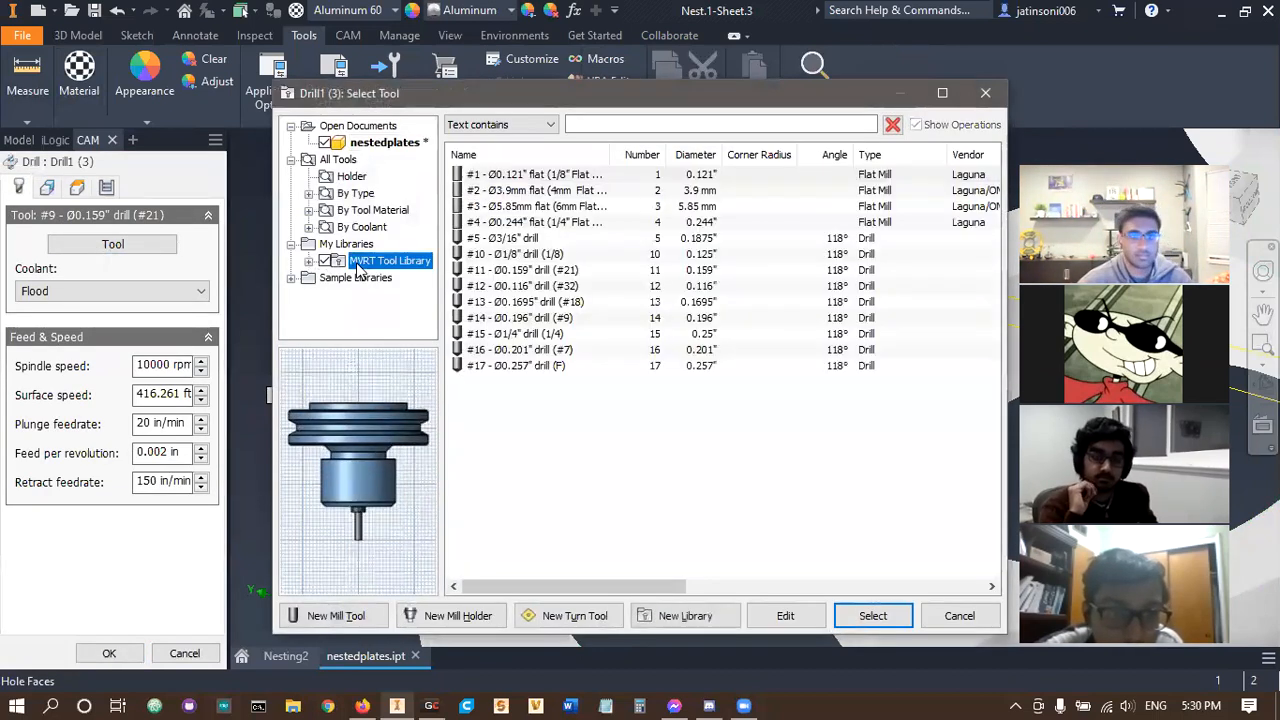
click(555, 318)
click(870, 615)
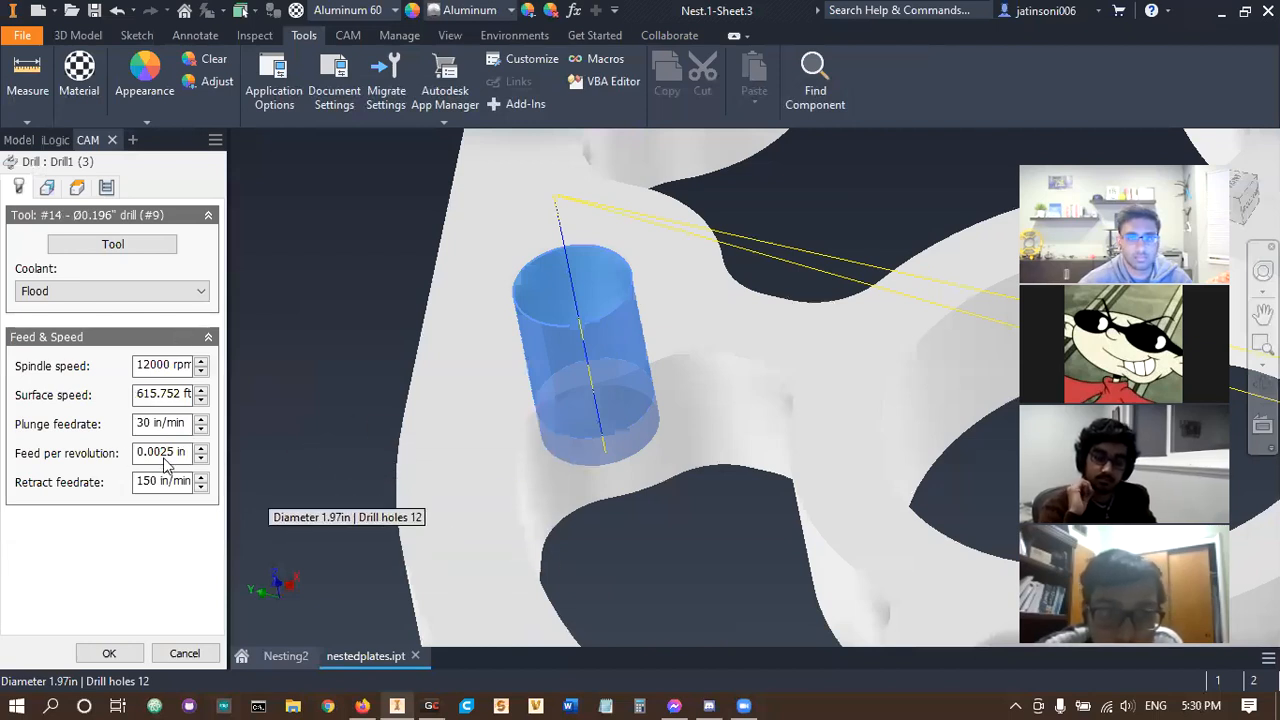
- Review the second drilling operation's cycle settings and toolpath across the rounded plates, and accept it
click(77, 188)
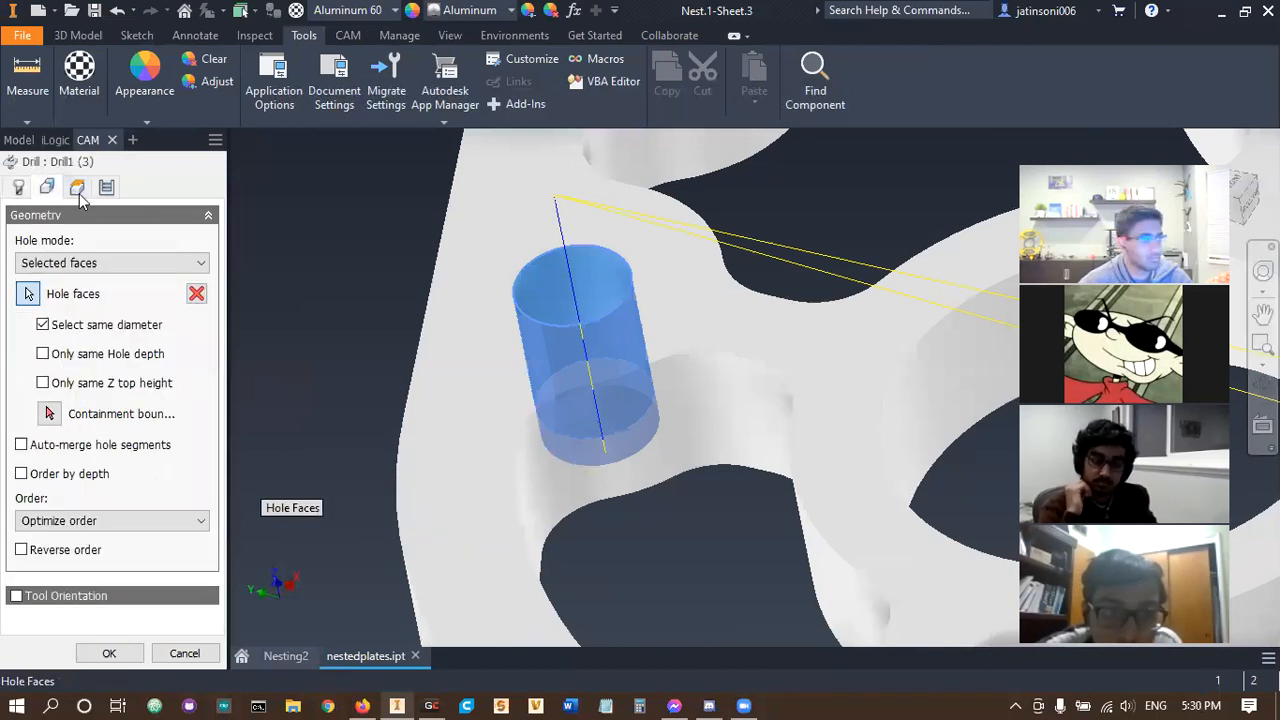
click(106, 188)
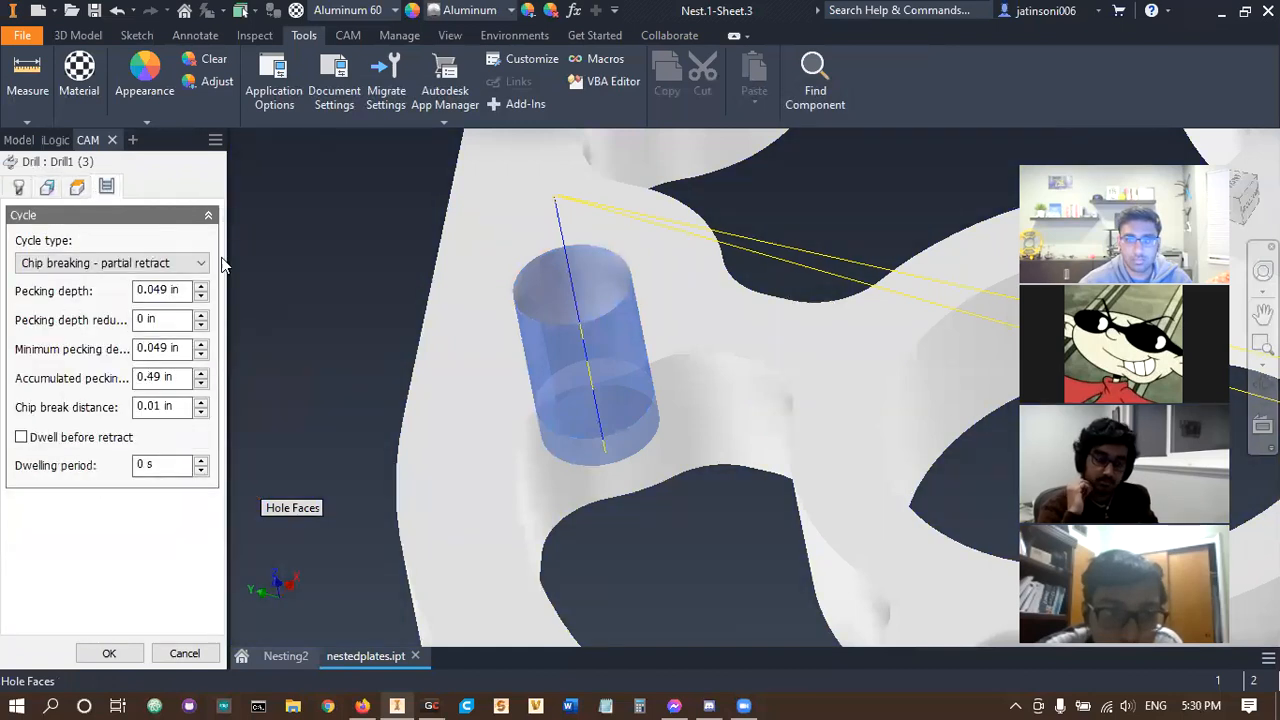
scroll(417, 305, down, 6)
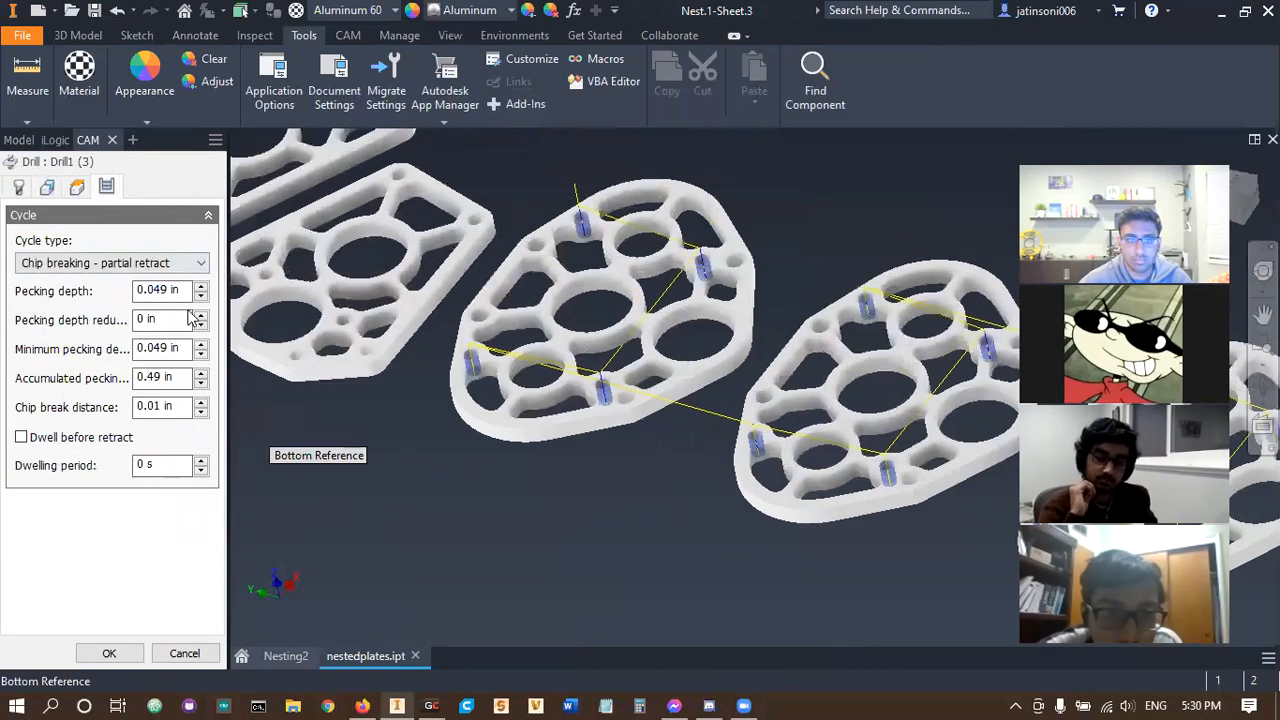
scroll(441, 507, down, 3)
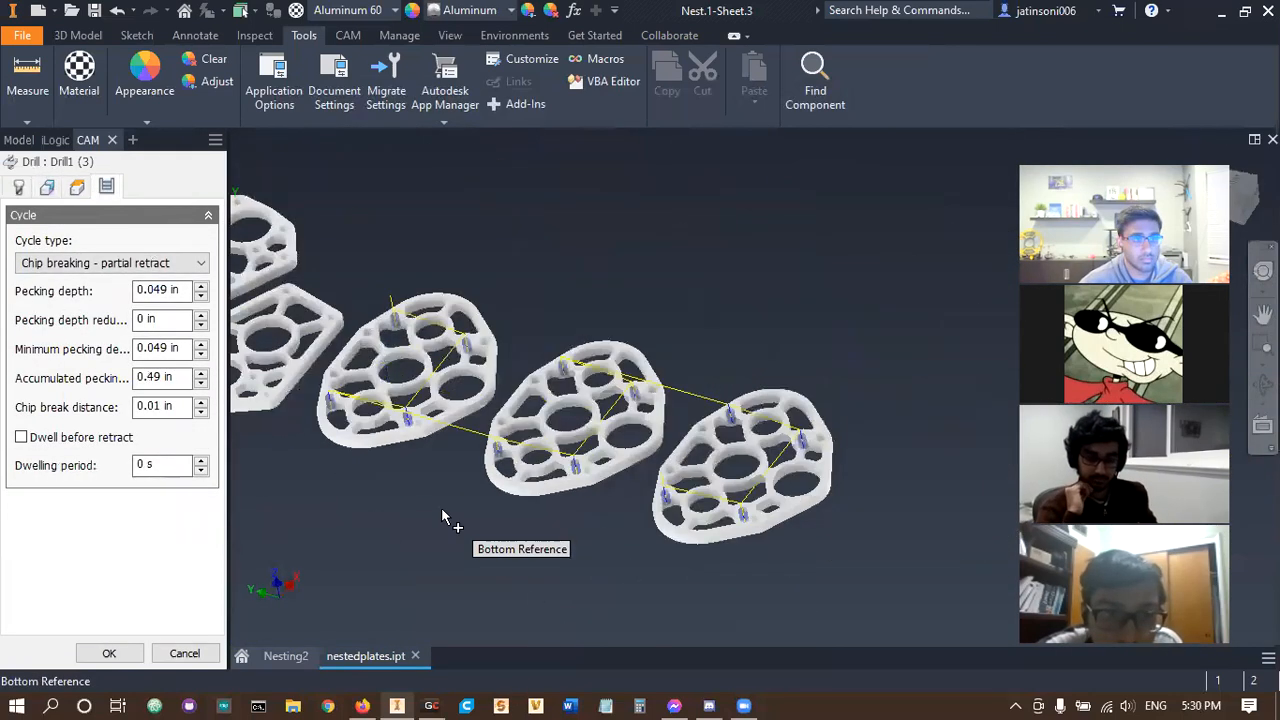
click(110, 653)
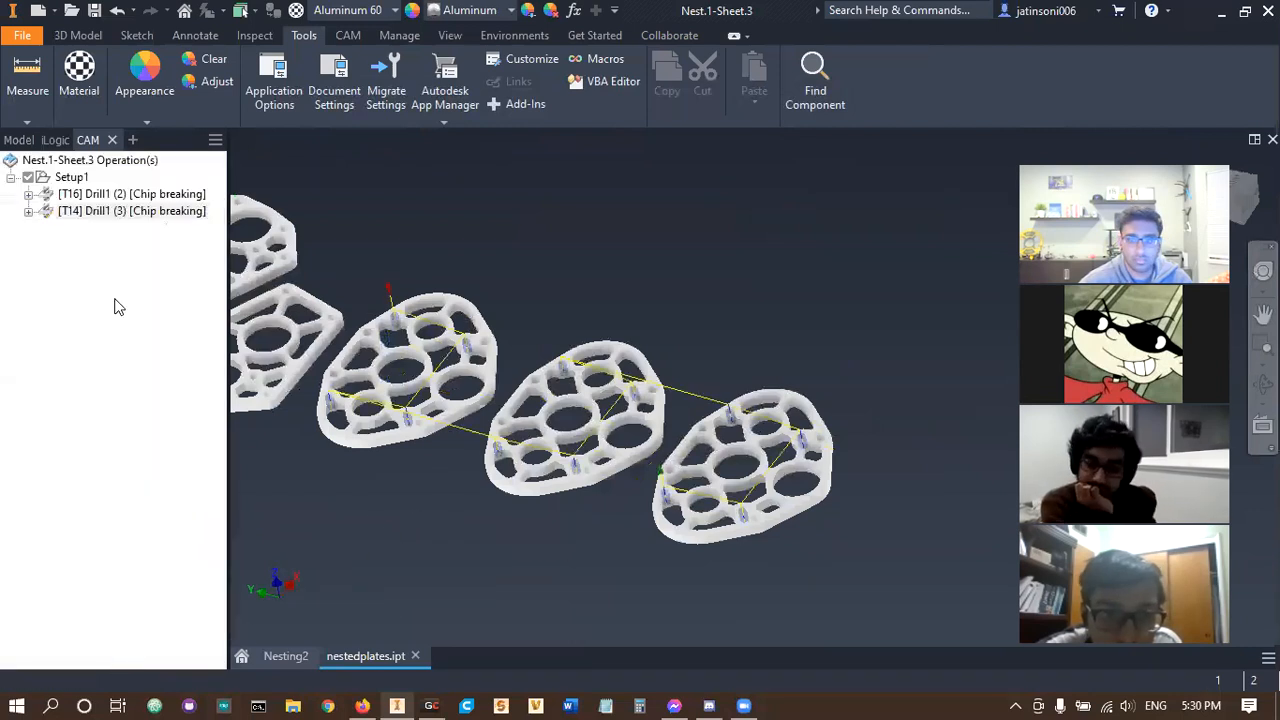
- Add a third drilling operation from the aluminum drill template and select the rounded plates' 0.25 in holes by same diameter
right_click(100, 245)
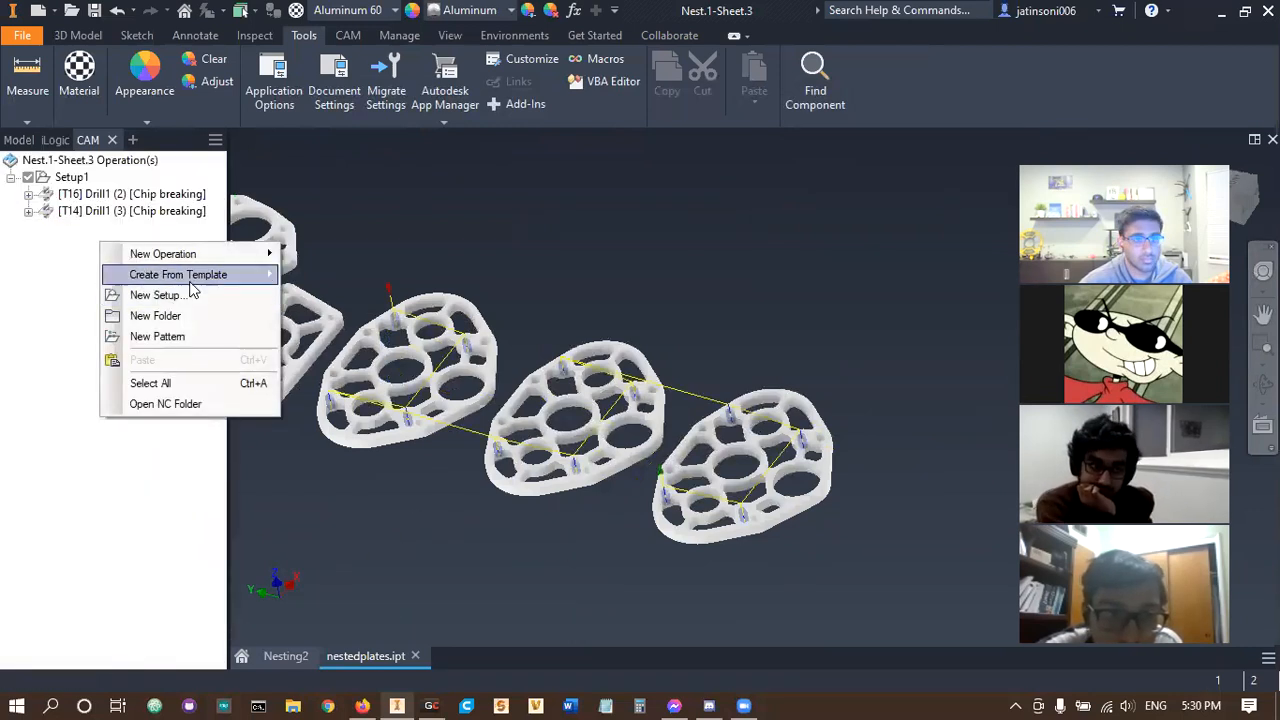
mouse_move(266, 281)
click(336, 316)
click(78, 228)
double_click(78, 228)
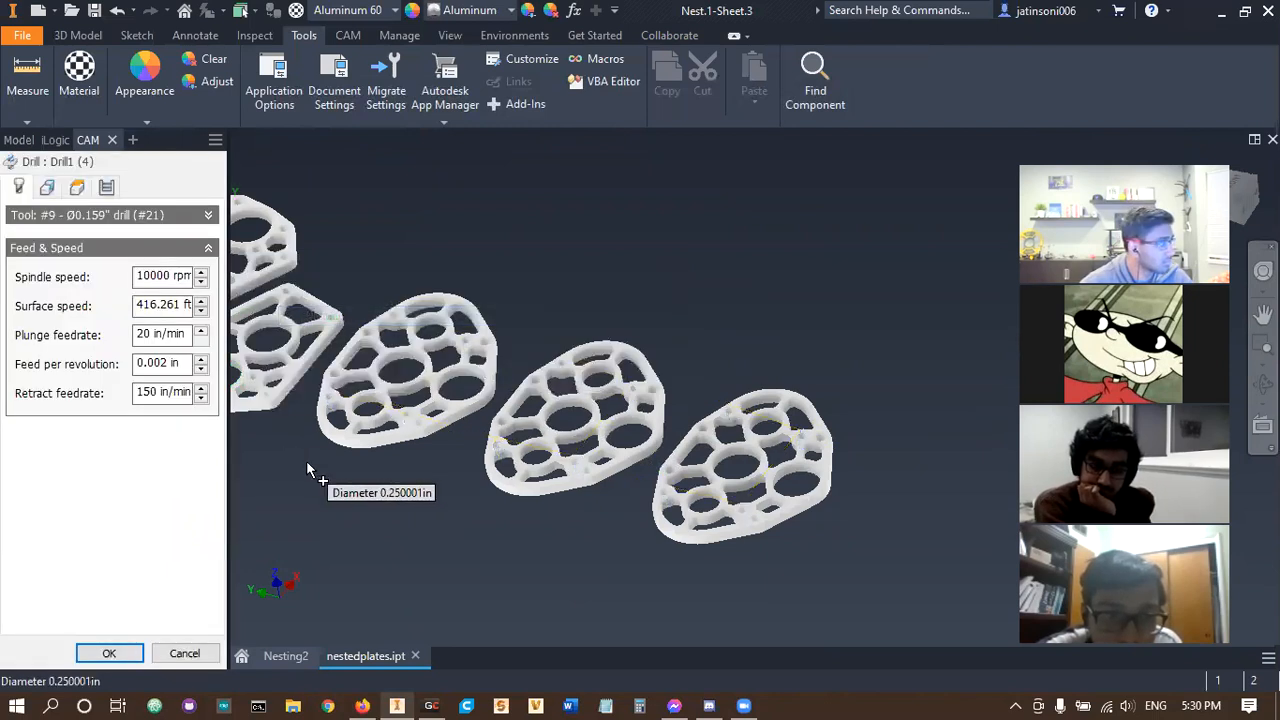
scroll(540, 430, up, 4)
click(516, 345)
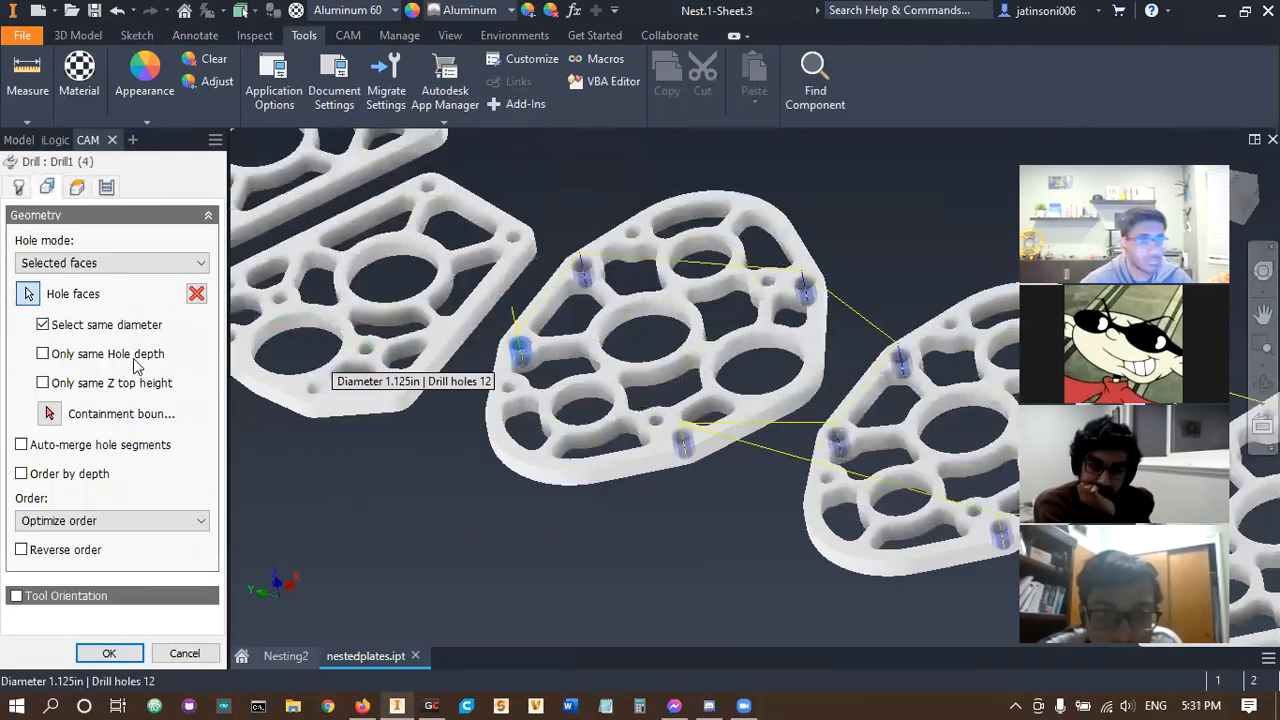
- Set the third drilling operation's tool to #17 - Ø0.257" drill (F) from the MVRT Tool Library
click(21, 189)
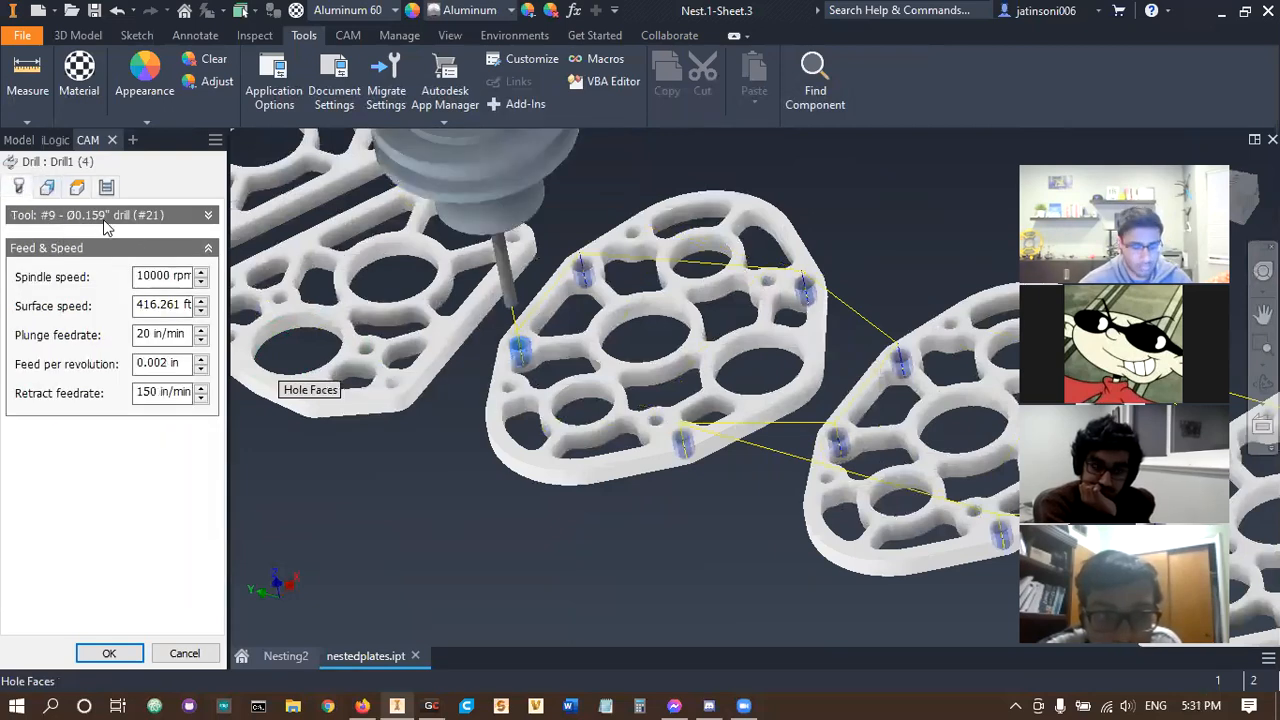
click(78, 224)
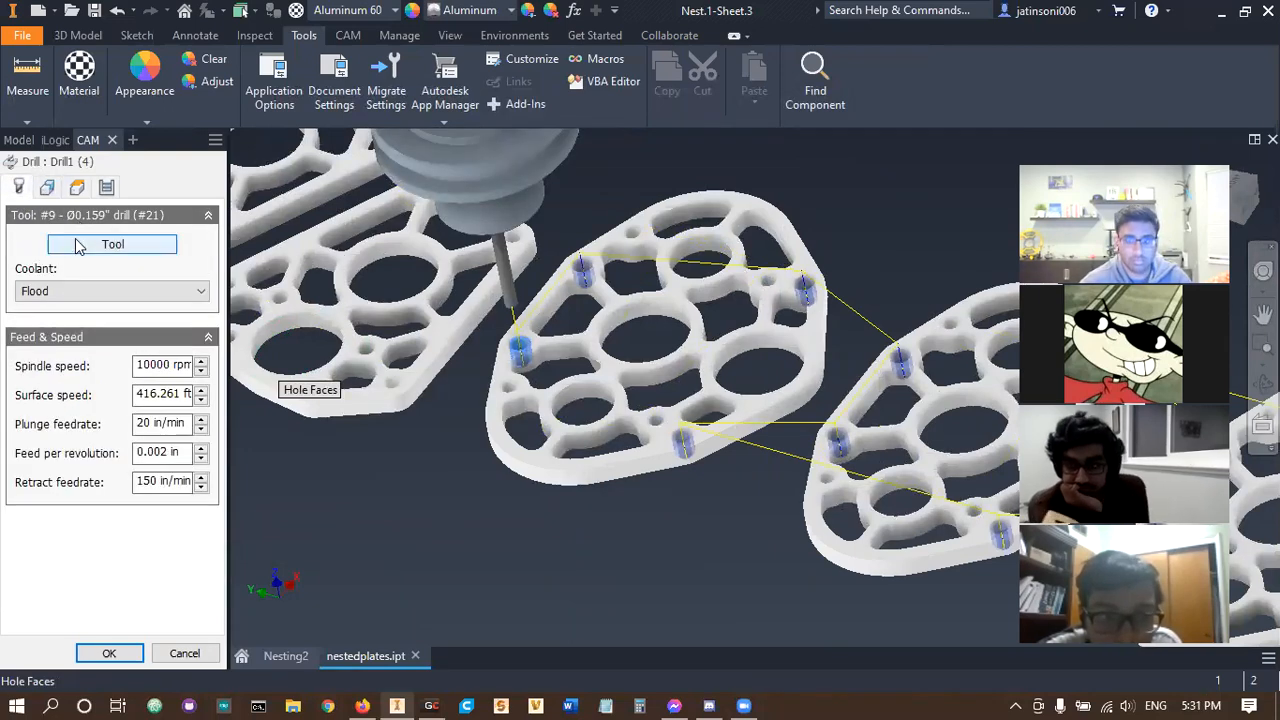
click(113, 244)
click(385, 262)
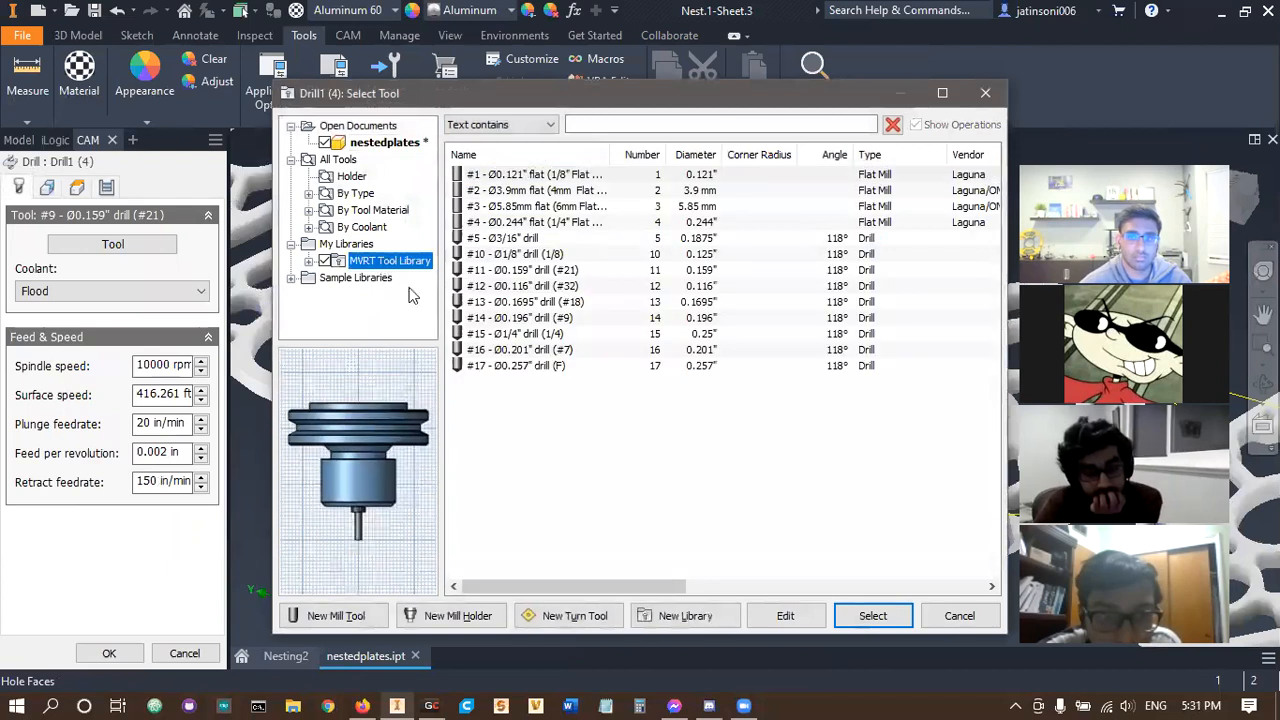
click(537, 366)
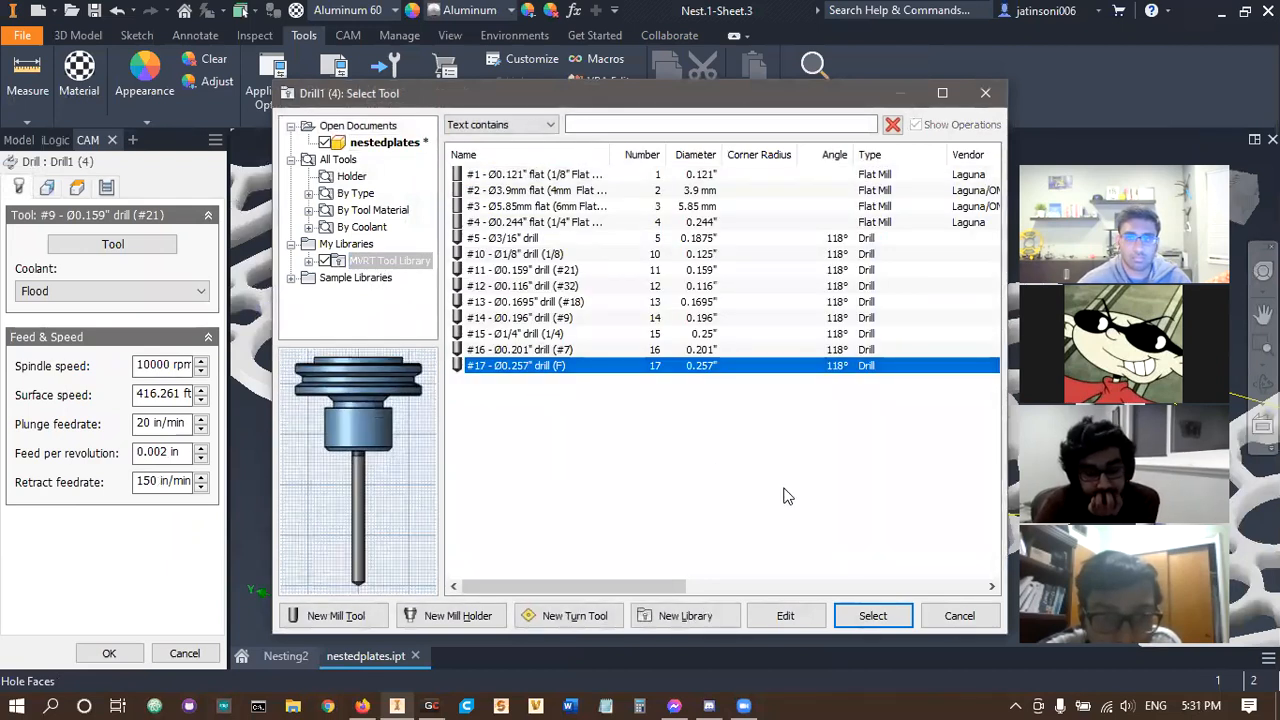
click(860, 612)
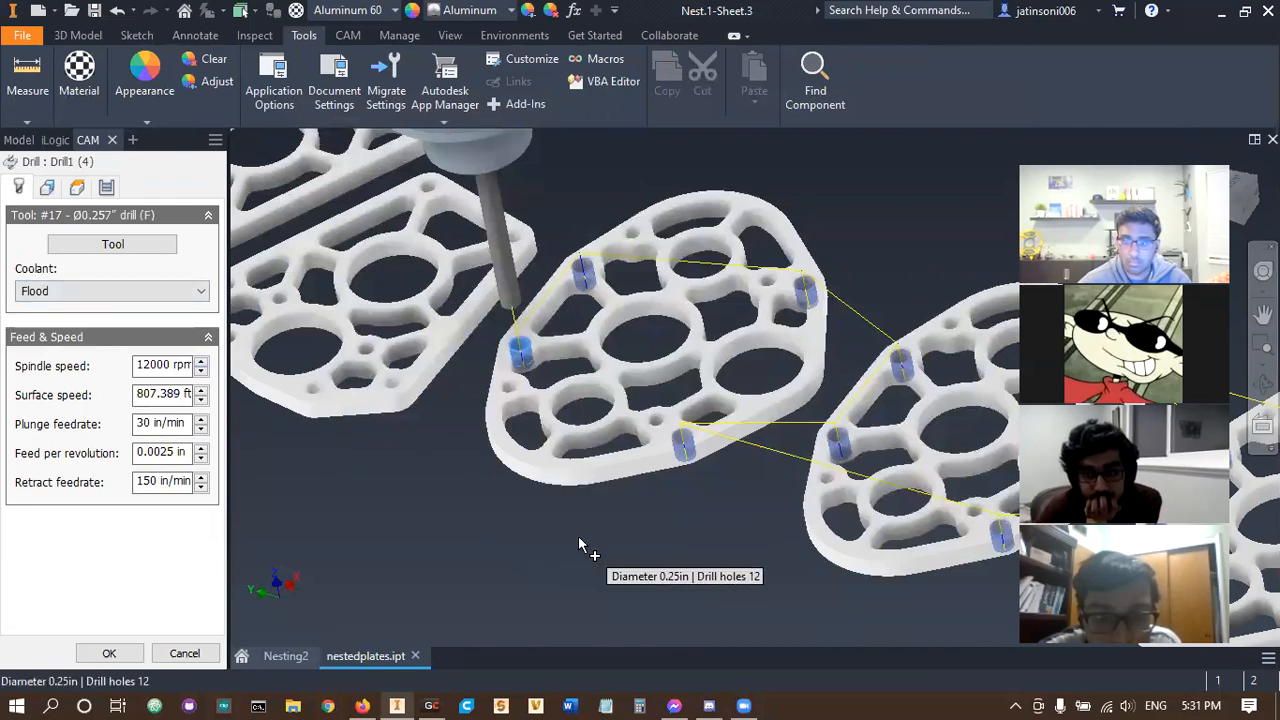
- Review the third drilling operation's heights and cycle settings, and accept the operation
scroll(510, 350, up, 5)
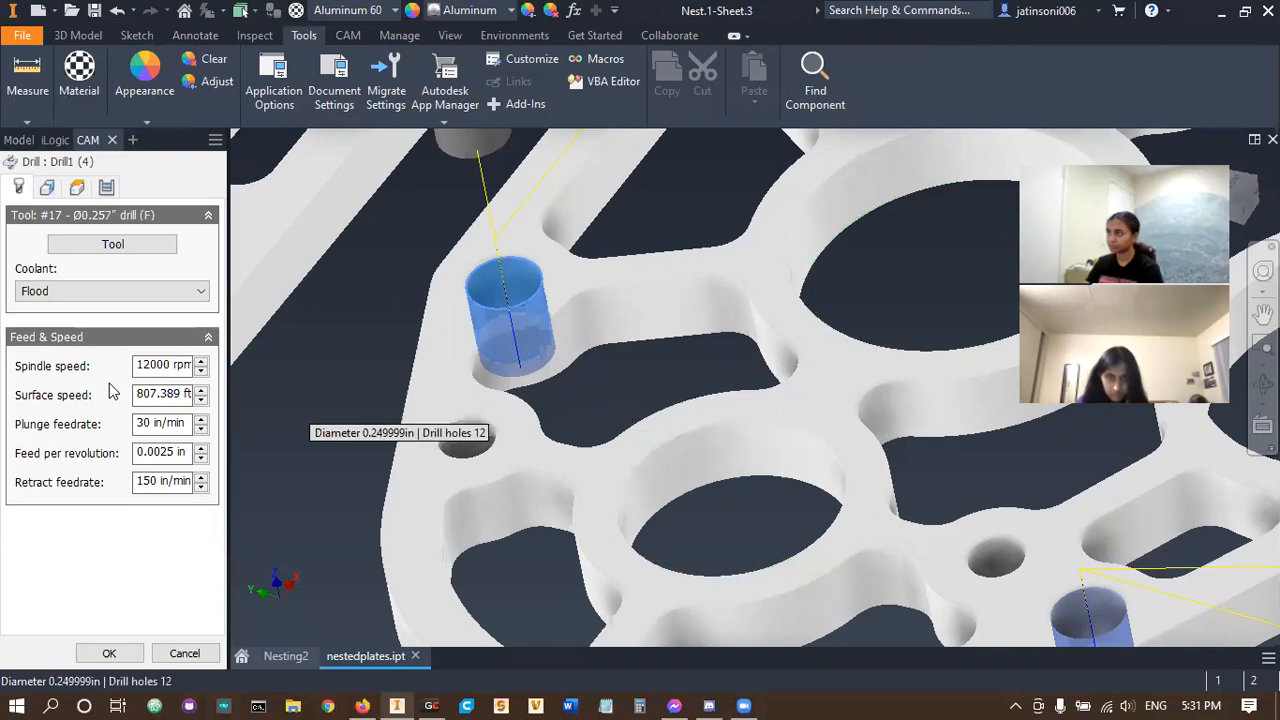
click(79, 188)
click(106, 187)
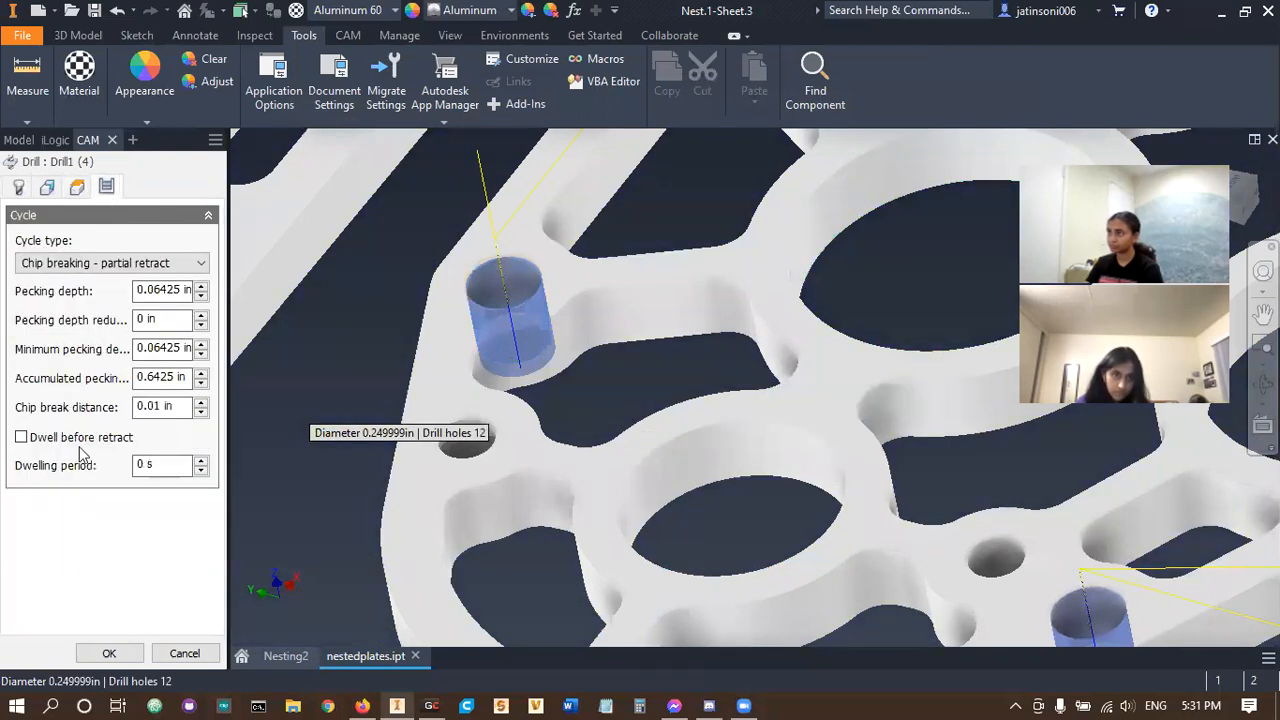
click(107, 652)
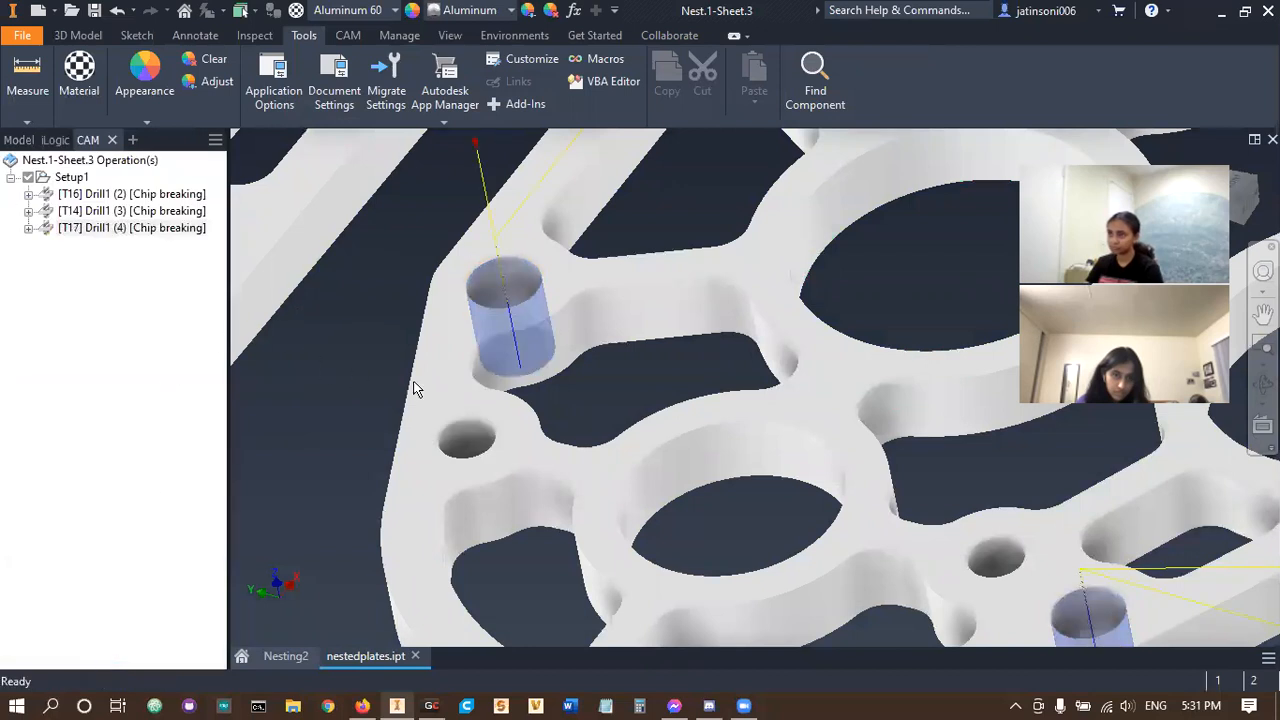
- Compare the toolpaths of the three drilling operations across the nested plates to see which holes each one covers
scroll(443, 415, up, 5)
middle_drag(443, 415, 479, 430)
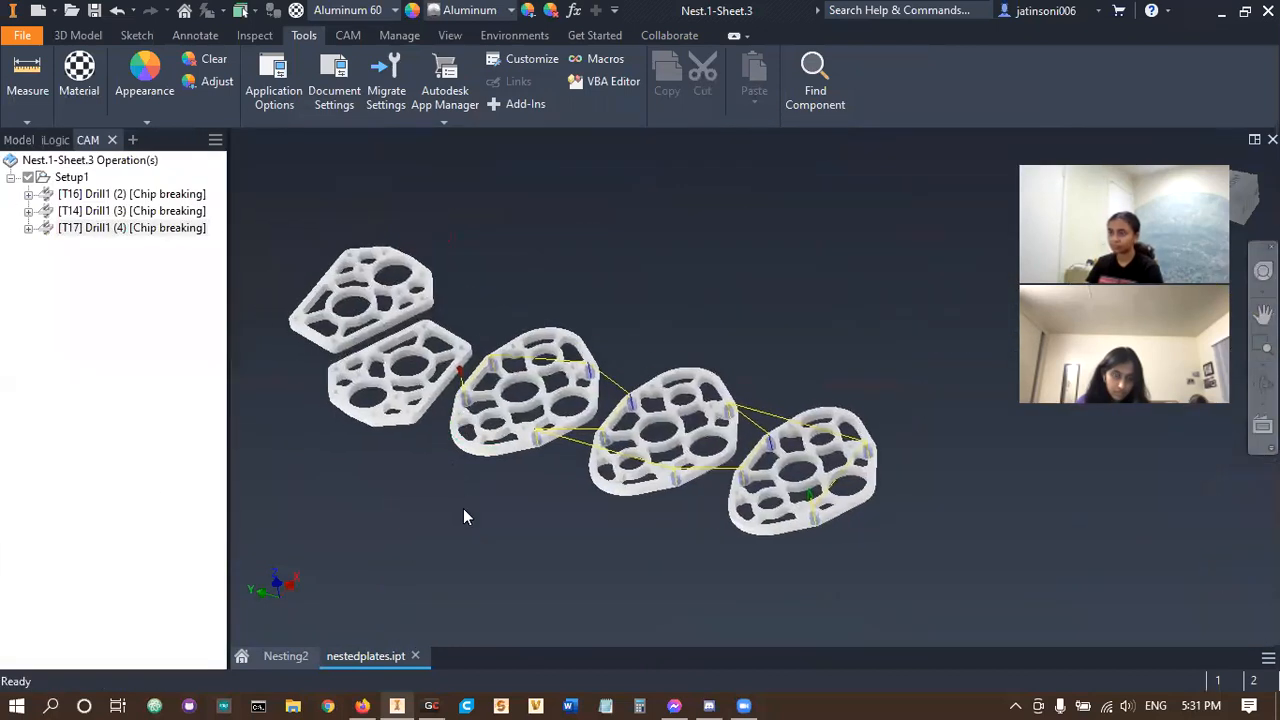
click(152, 211)
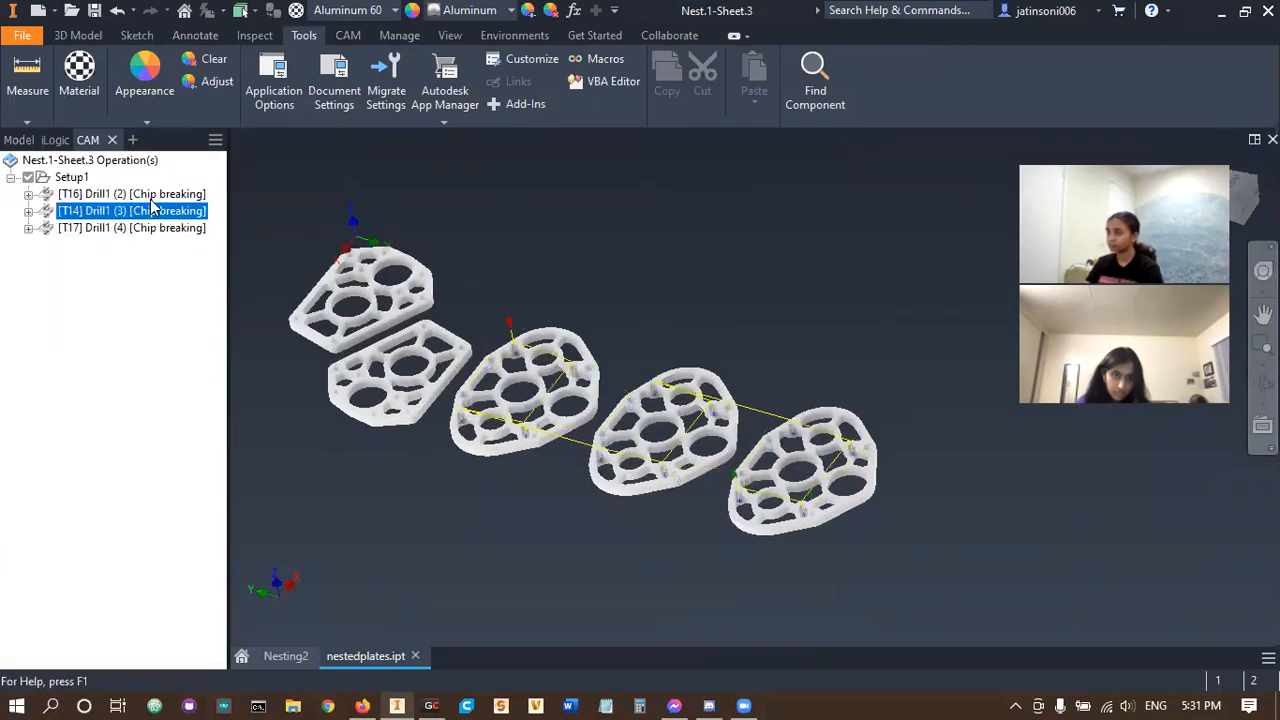
click(150, 194)
click(152, 229)
middle_drag(411, 433, 327, 329)
scroll(536, 501, down, 1)
scroll(536, 501, up, 4)
scroll(362, 424, down, 4)
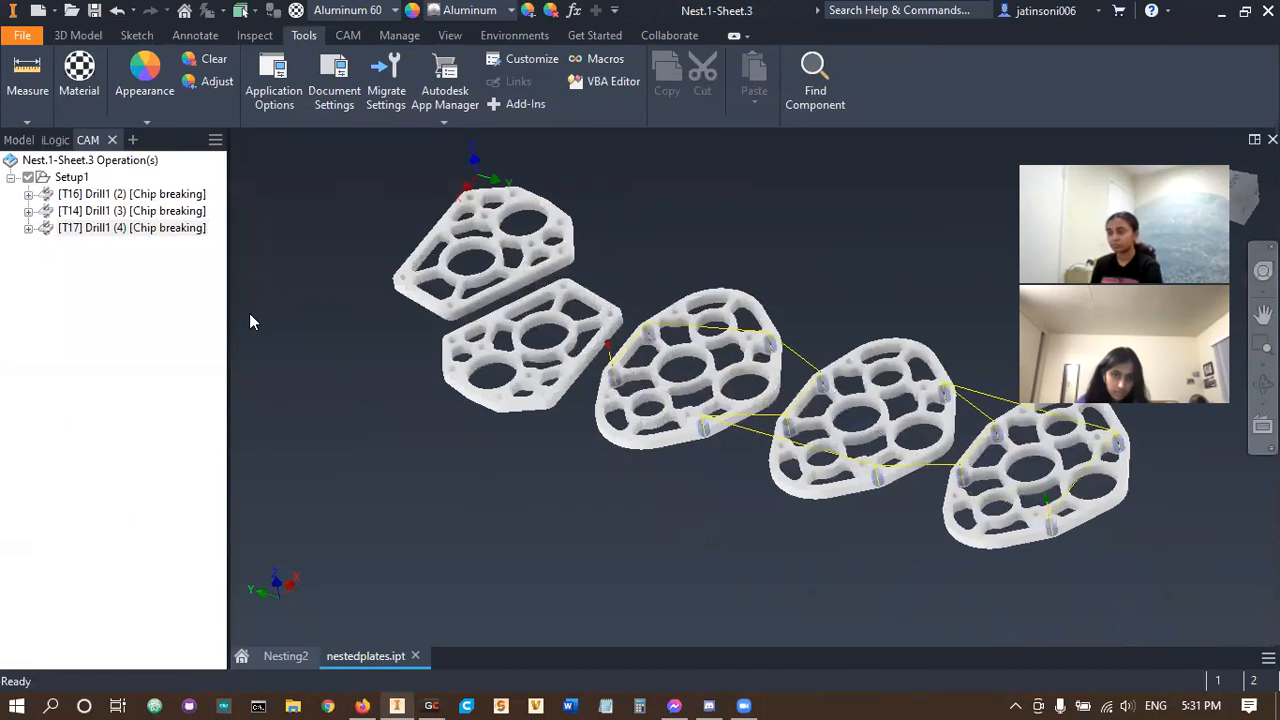
click(113, 197)
click(120, 213)
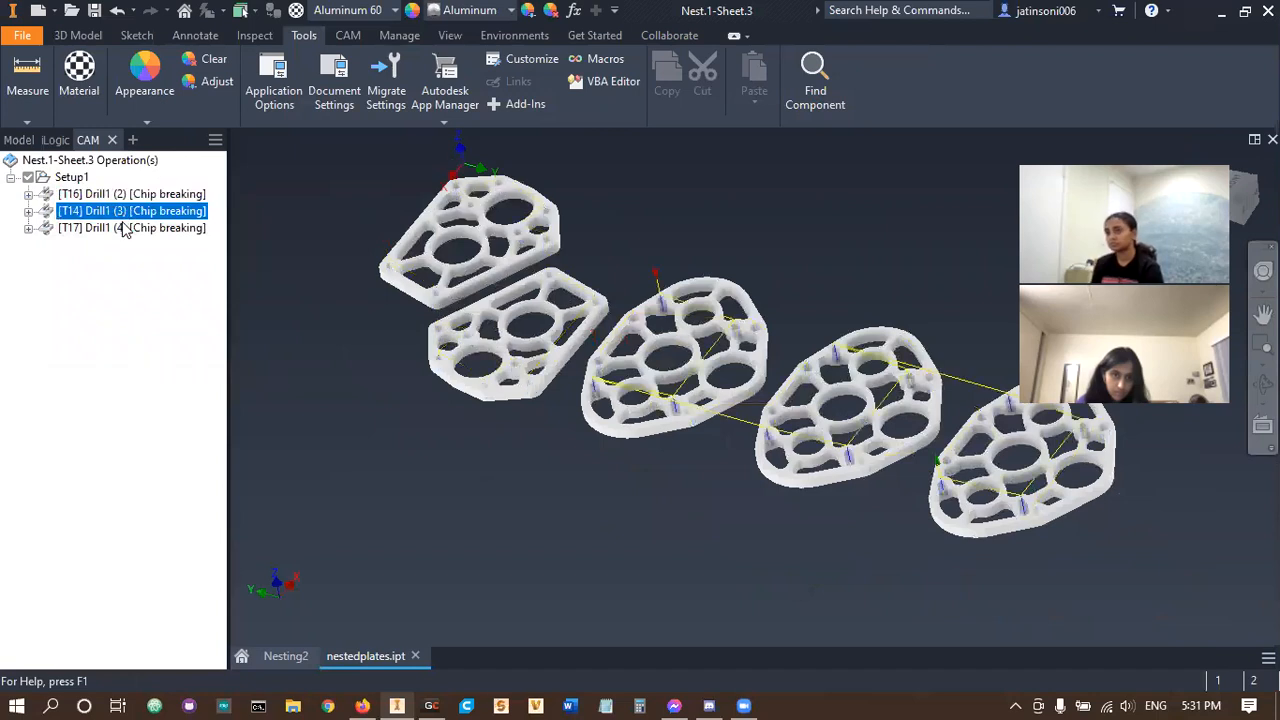
click(122, 227)
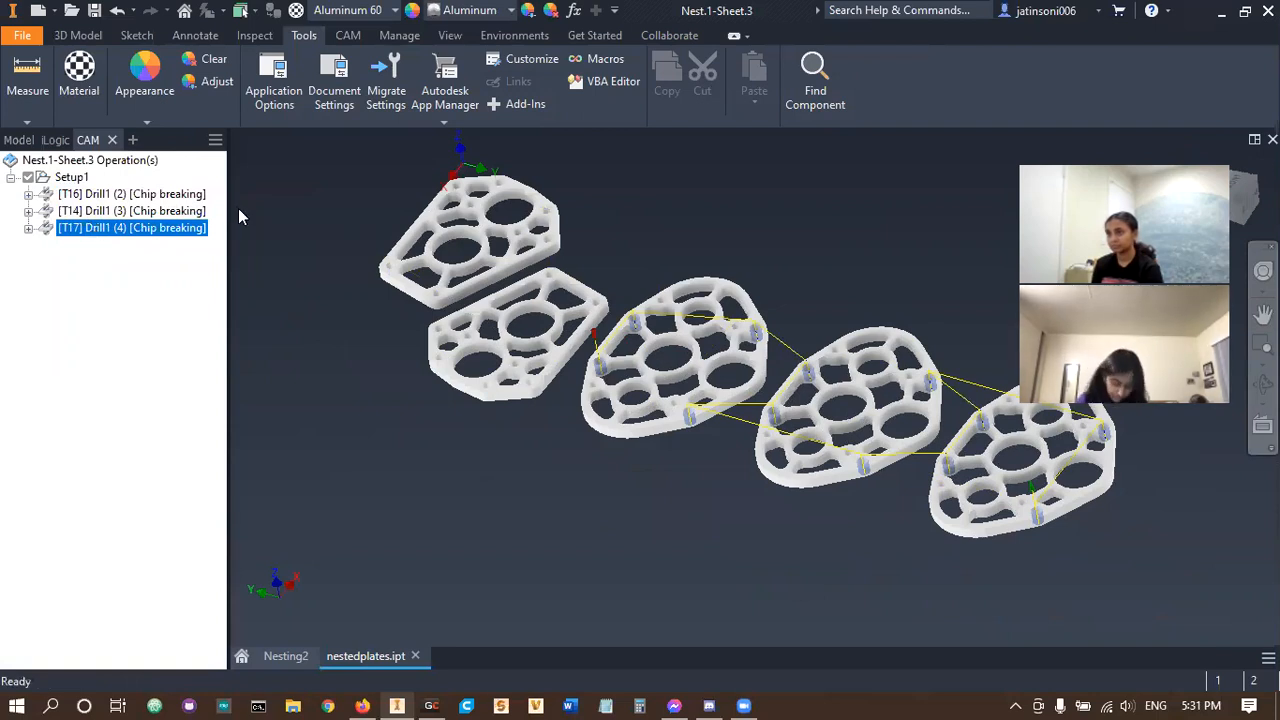
- Rename the first drilling operation, which uses tool 16, as 201drill
click(151, 196)
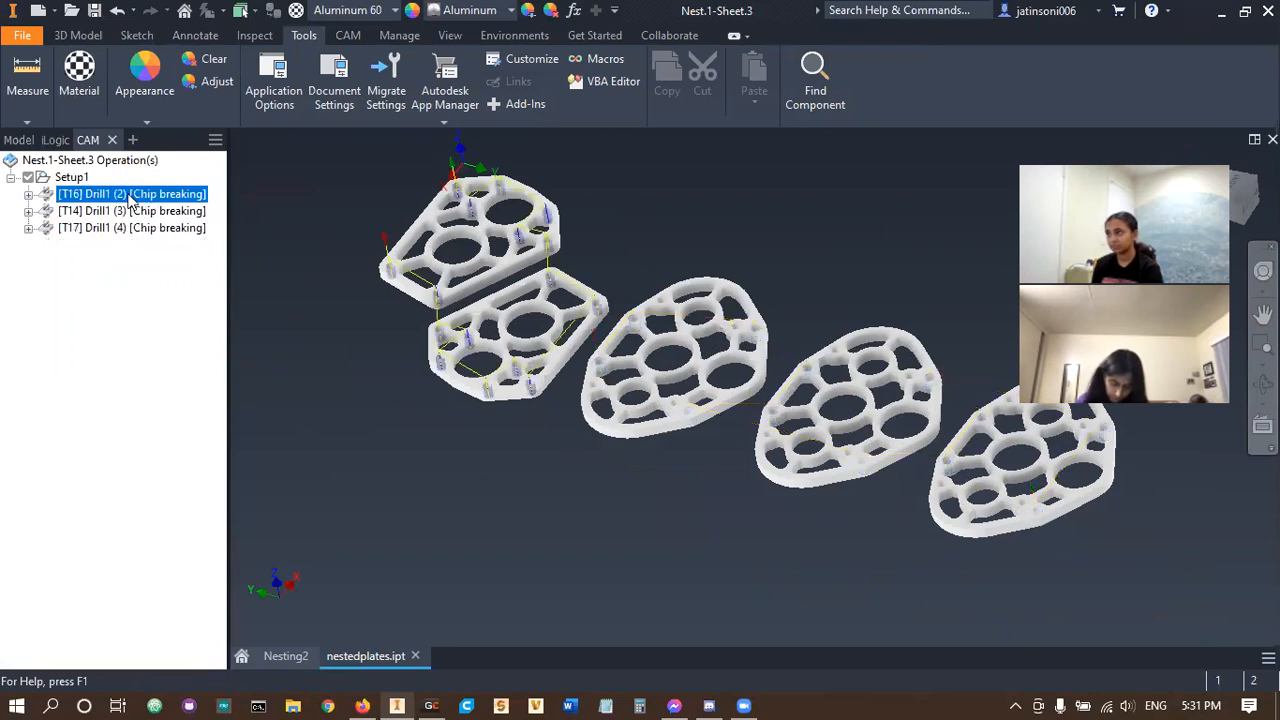
right_click(129, 195)
click(63, 481)
click(139, 200)
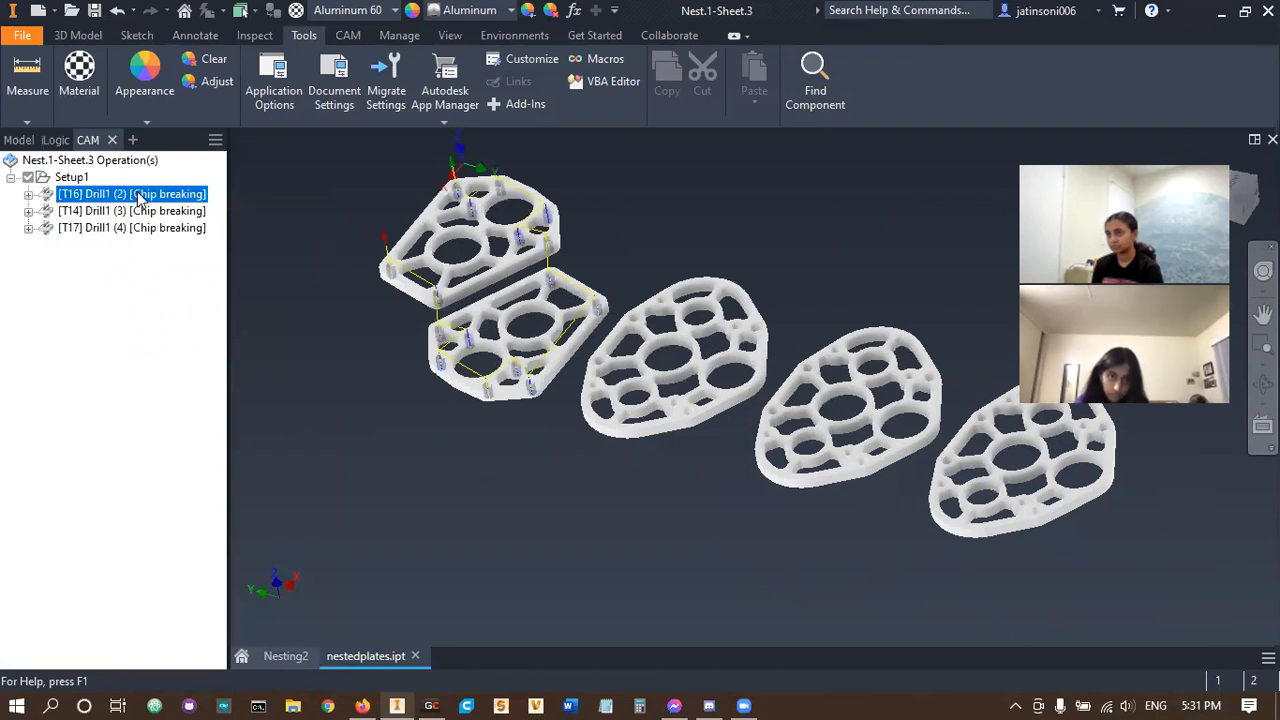
click(139, 197)
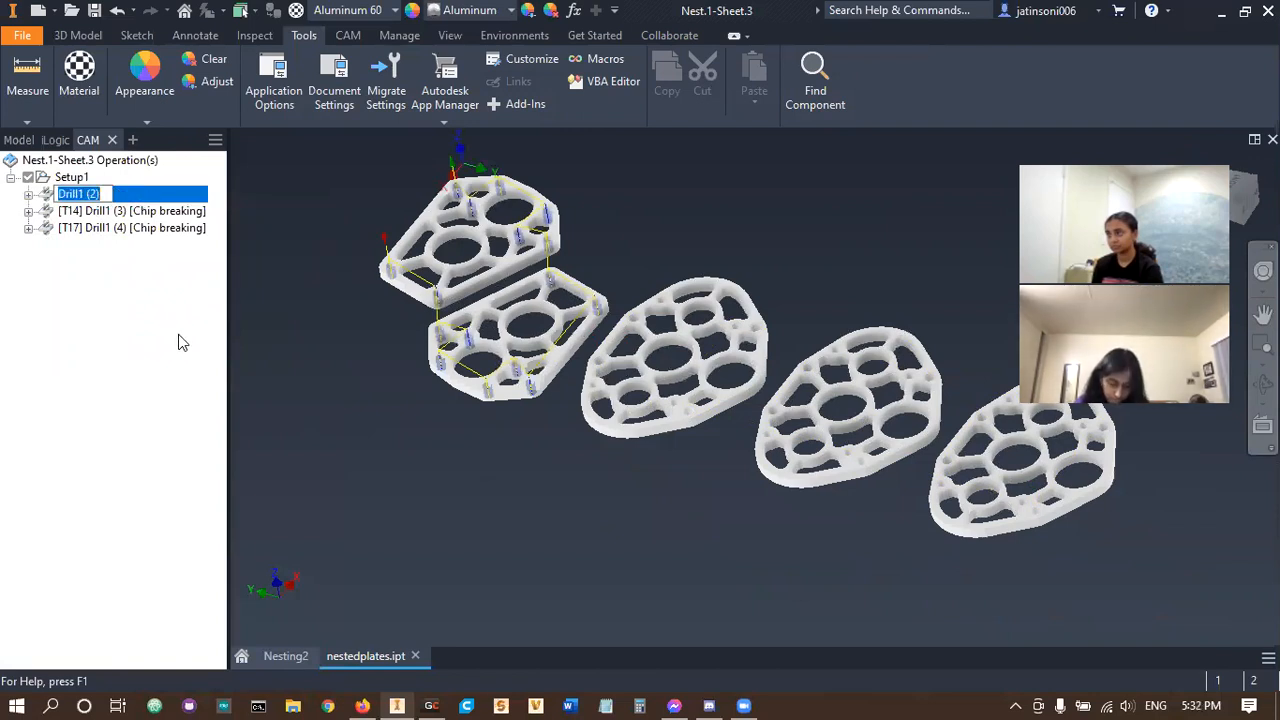
text(201drill)
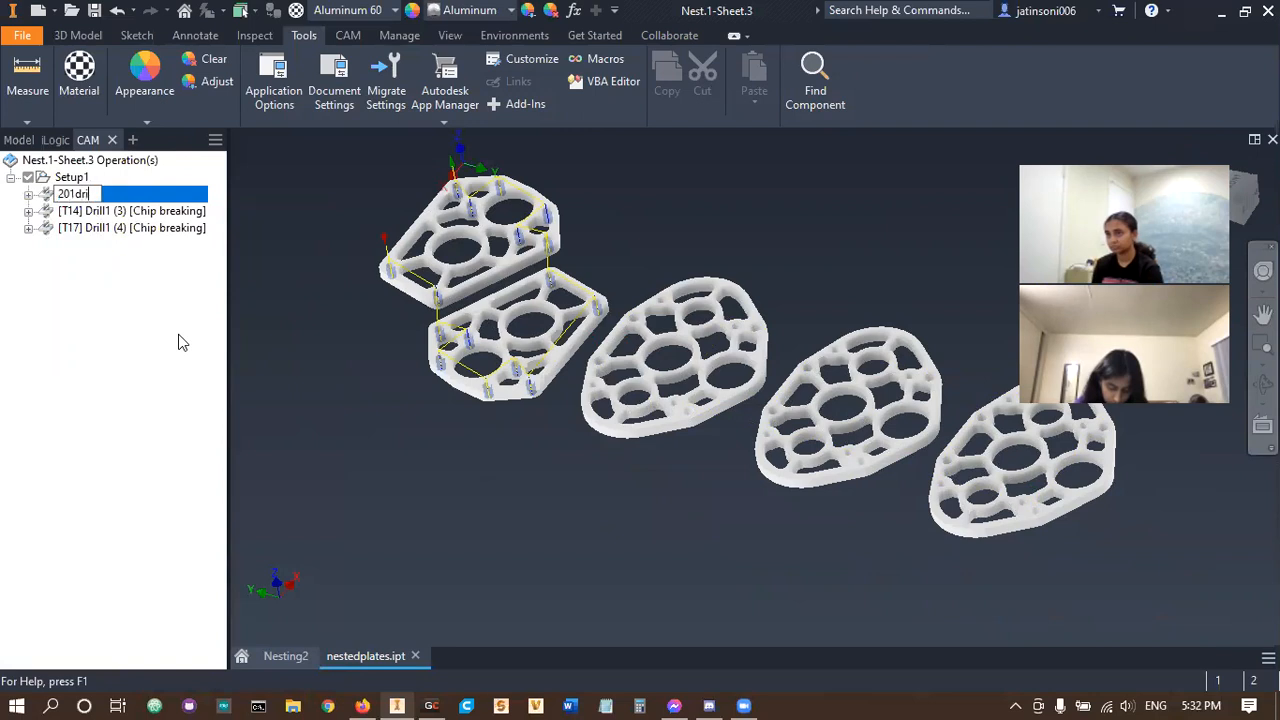
key(Return)
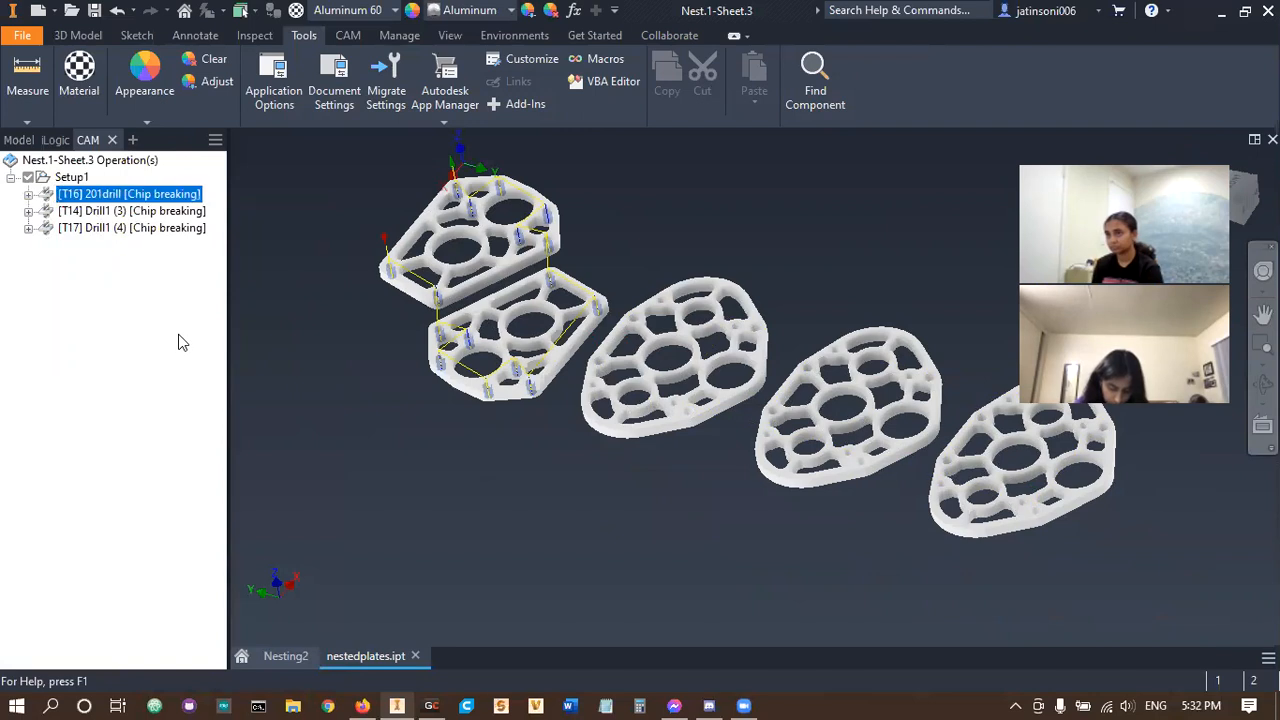
- Rename the second drilling operation, which uses tool 14, as 196drill
click(141, 219)
click(145, 219)
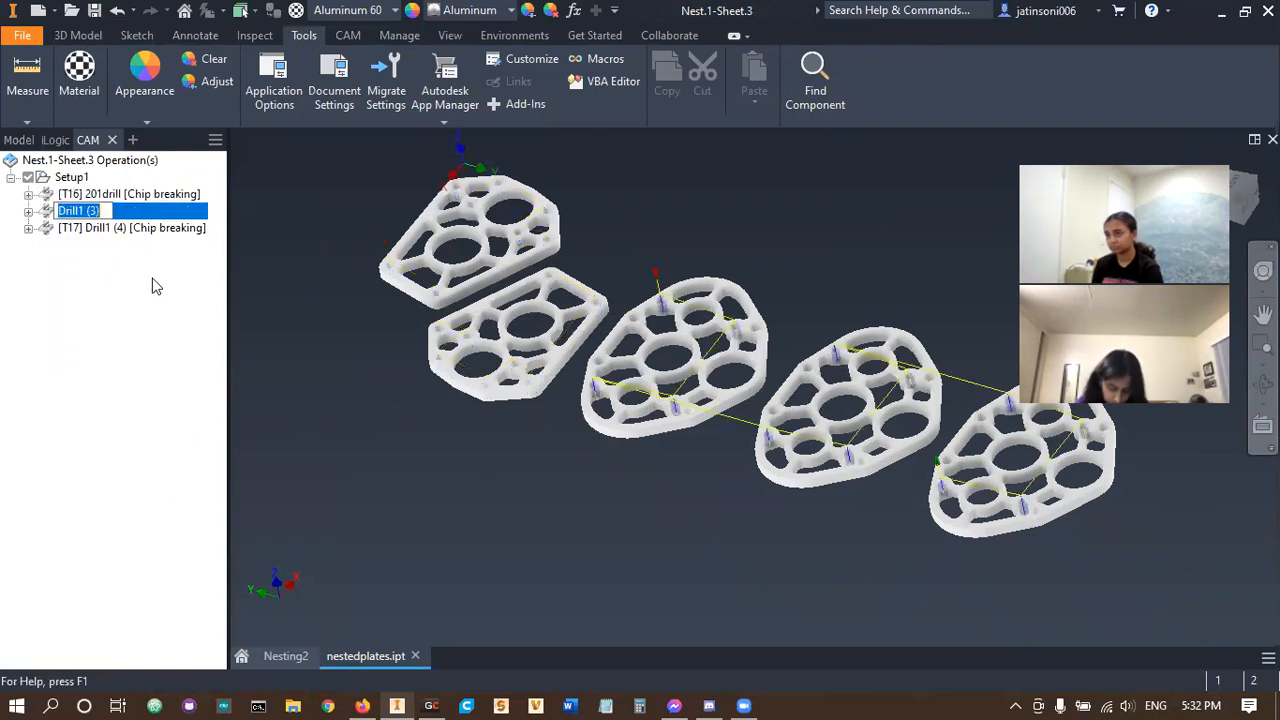
text(196drill)
key(Return)
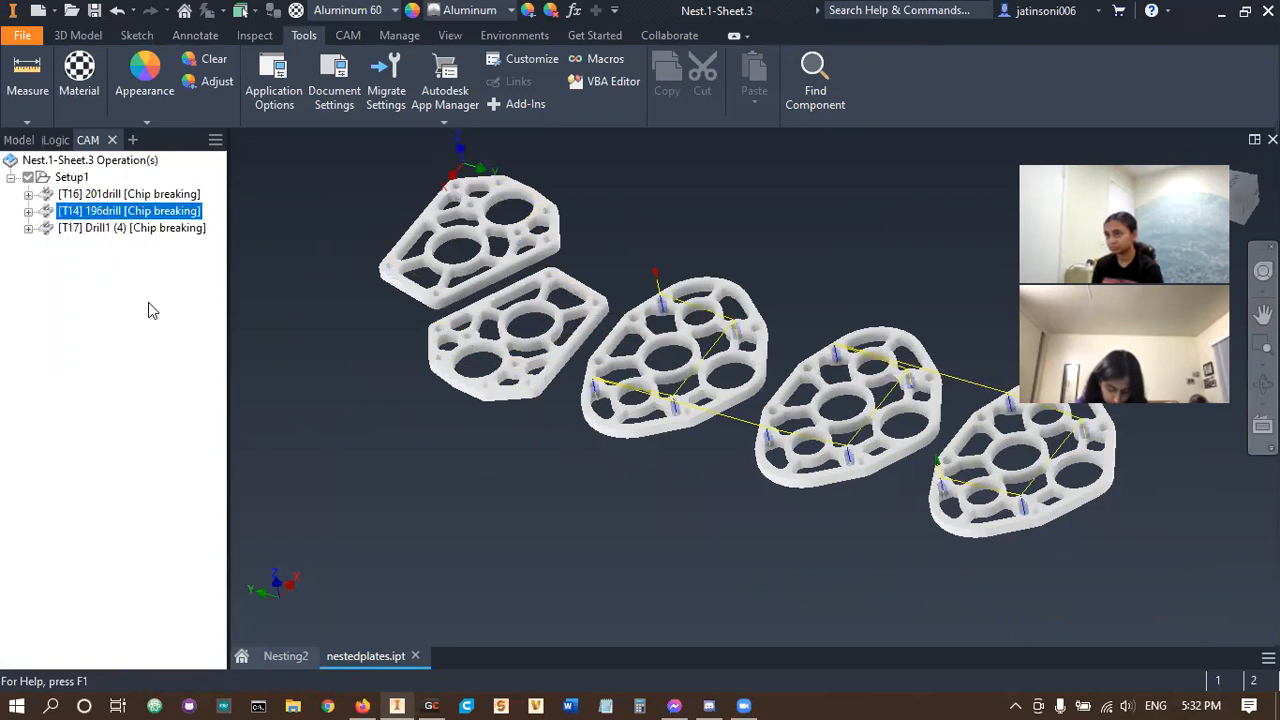
- Rename the third drilling operation, which uses tool 17, as 257drill
click(140, 229)
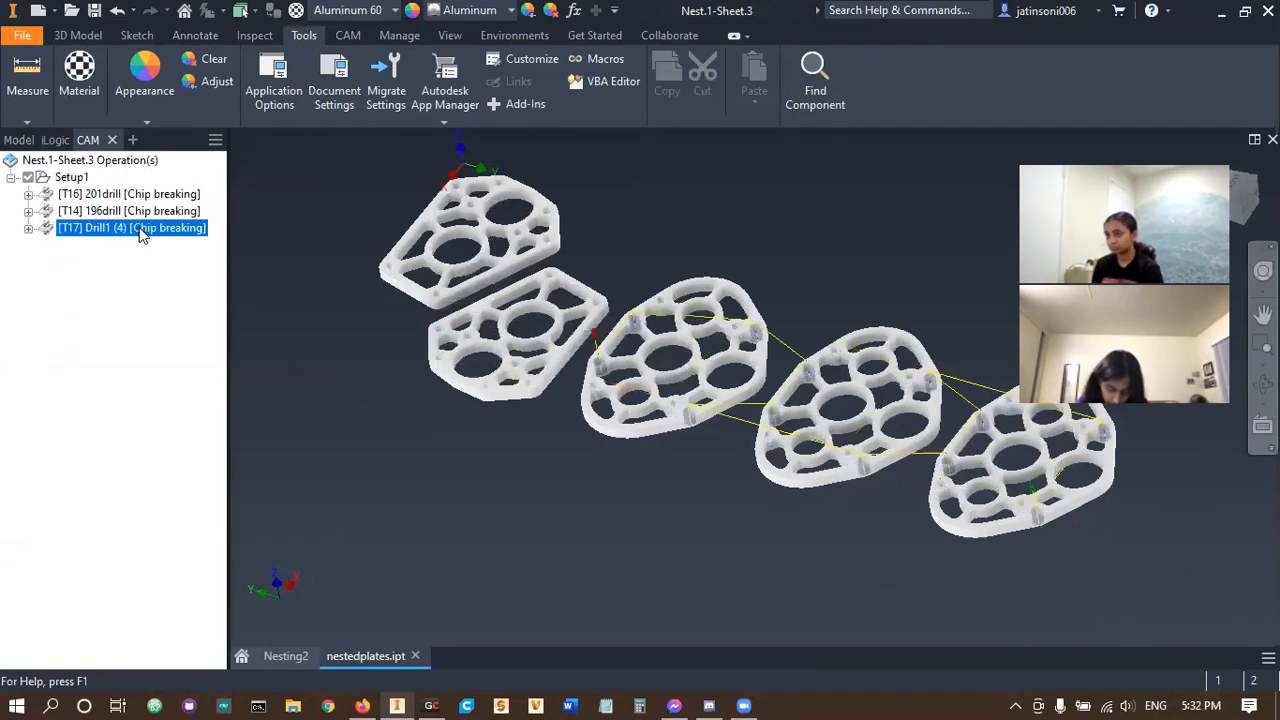
click(140, 229)
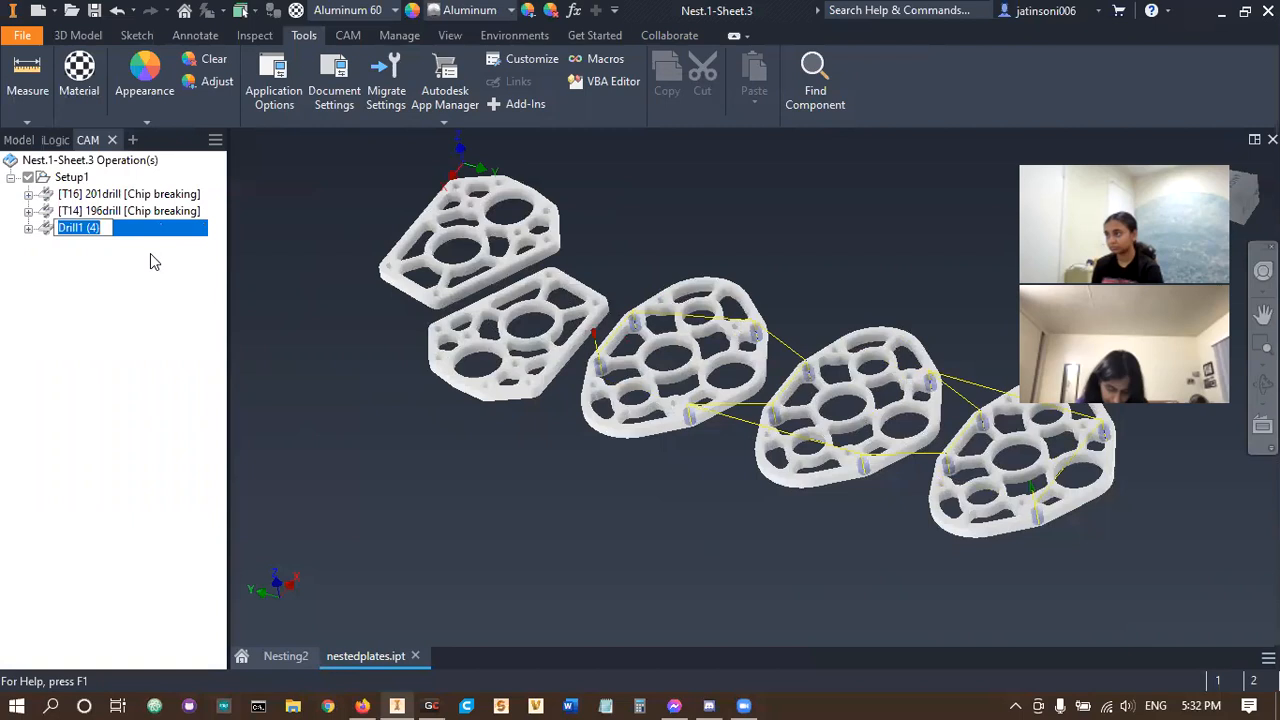
text(257drill)
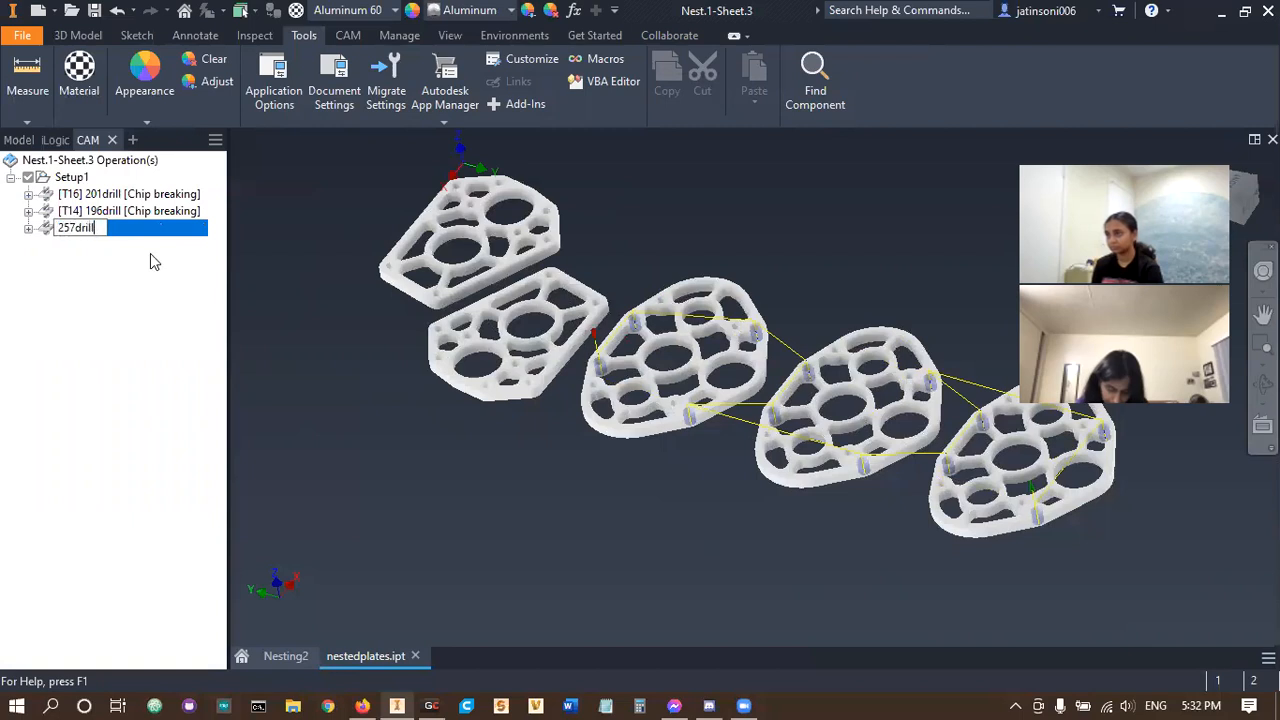
key(Return)
click(304, 340)
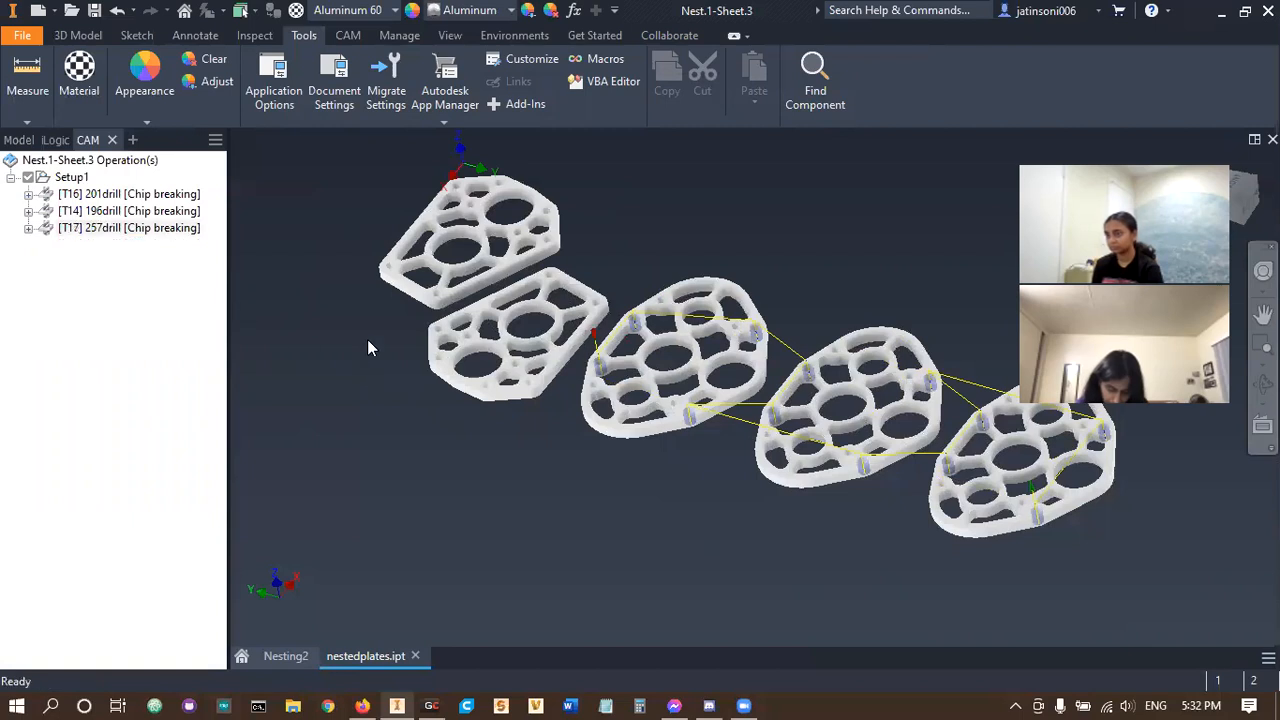
- Move the 196drill operation ahead of 201drill in Setup1 and check the toolpaths of the operations after it
middle_drag(593, 411, 518, 394)
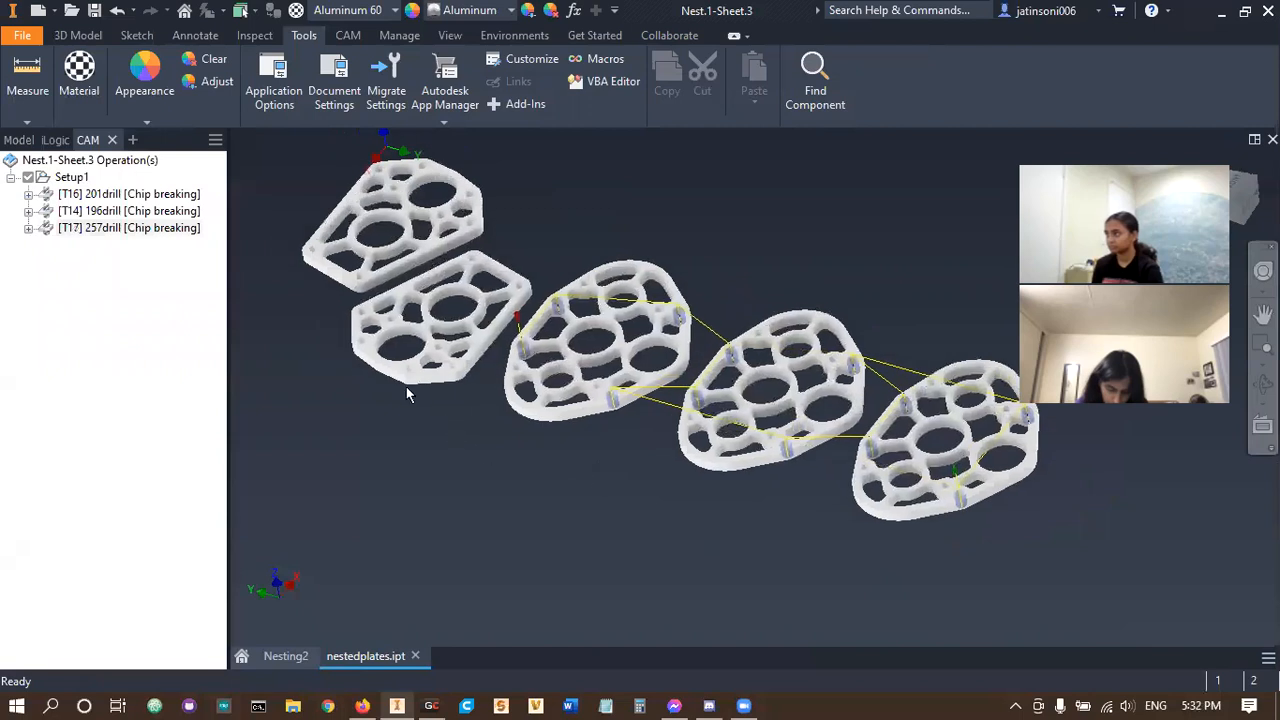
click(118, 214)
drag(117, 216, 124, 184)
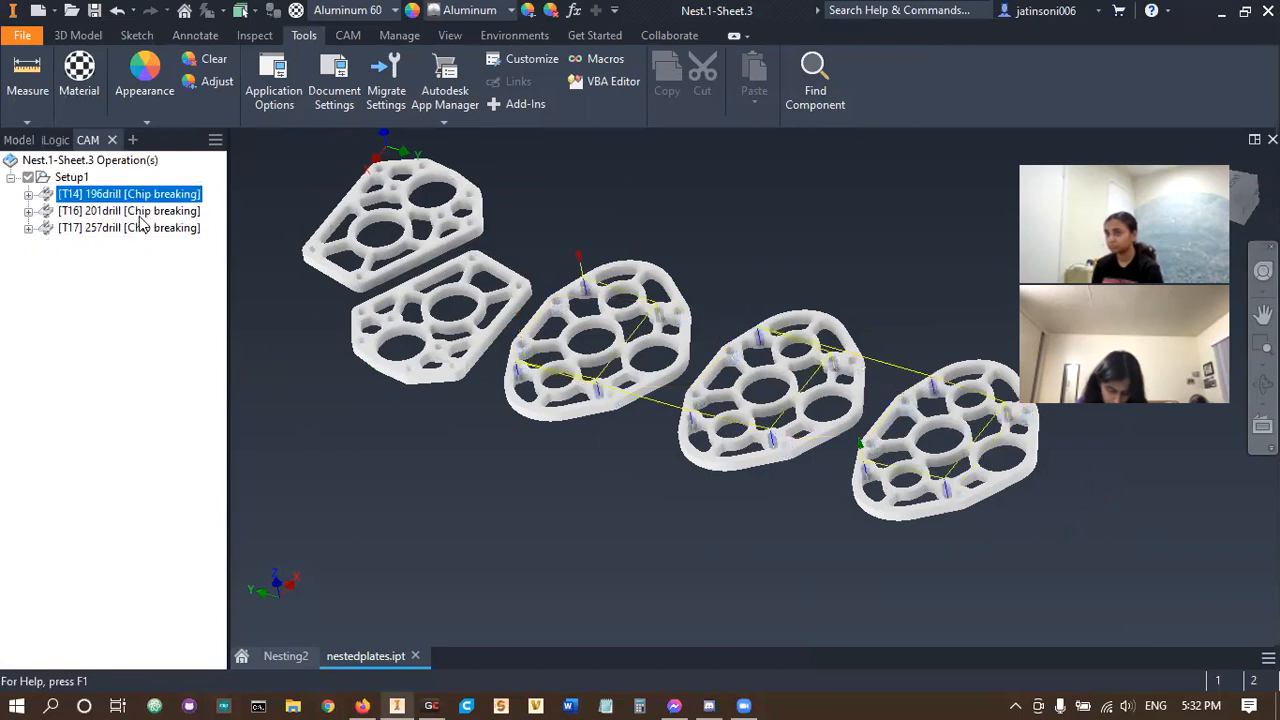
click(140, 212)
click(137, 229)
click(354, 382)
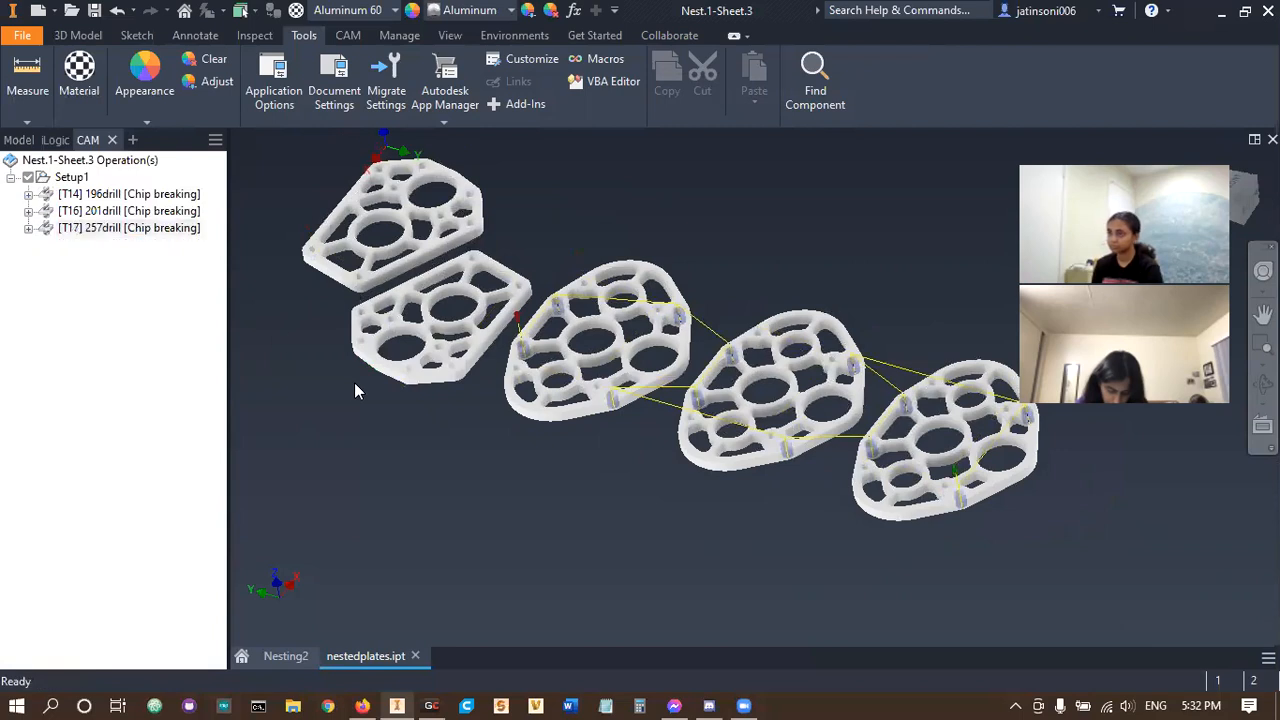
- Examine the toolpaths of all three drilling operations together across the nested plates, and clear the selection
middle_drag(564, 428, 499, 443)
middle_drag(406, 438, 459, 422)
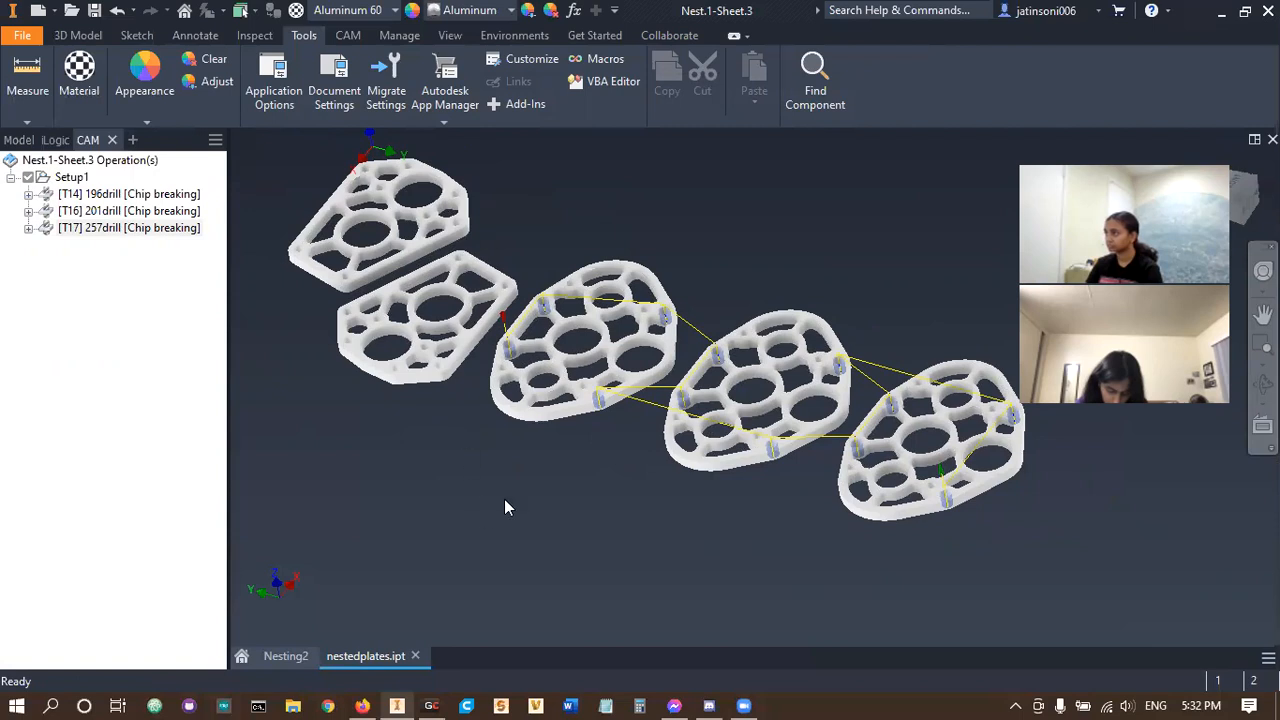
scroll(572, 438, up, 3)
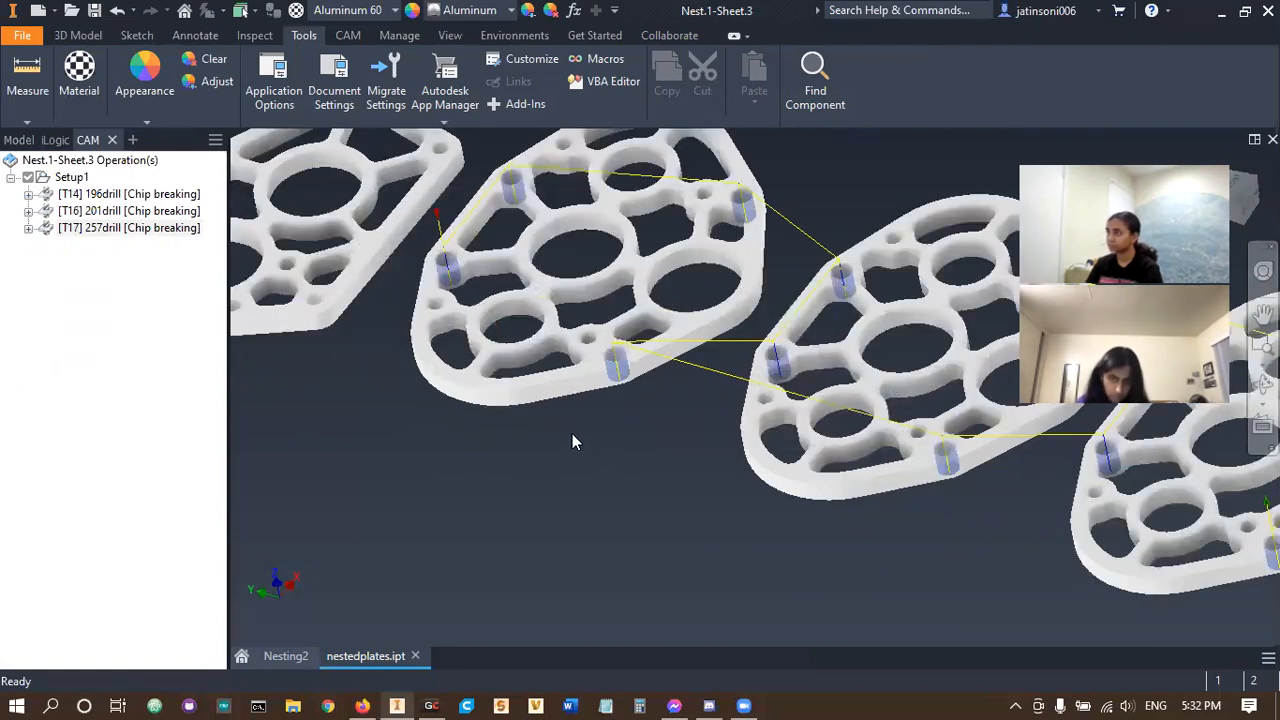
scroll(585, 537, down, 5)
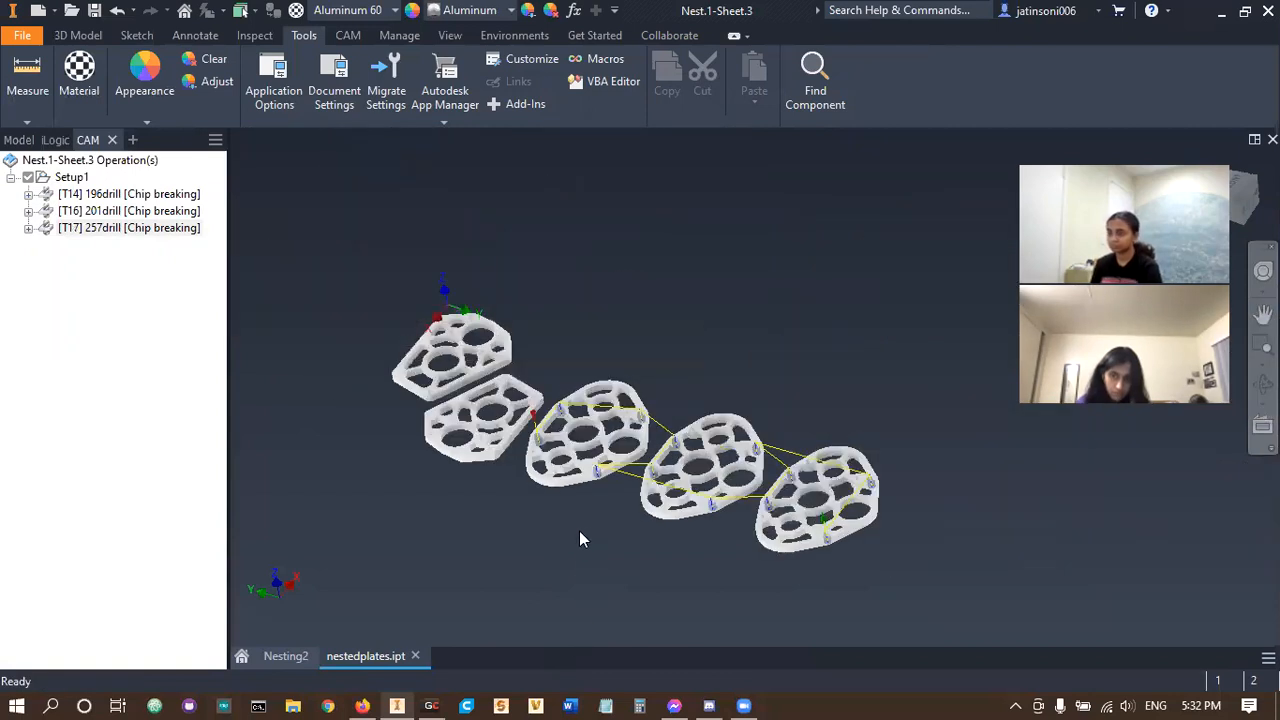
scroll(445, 443, up, 3)
middle_drag(577, 525, 470, 437)
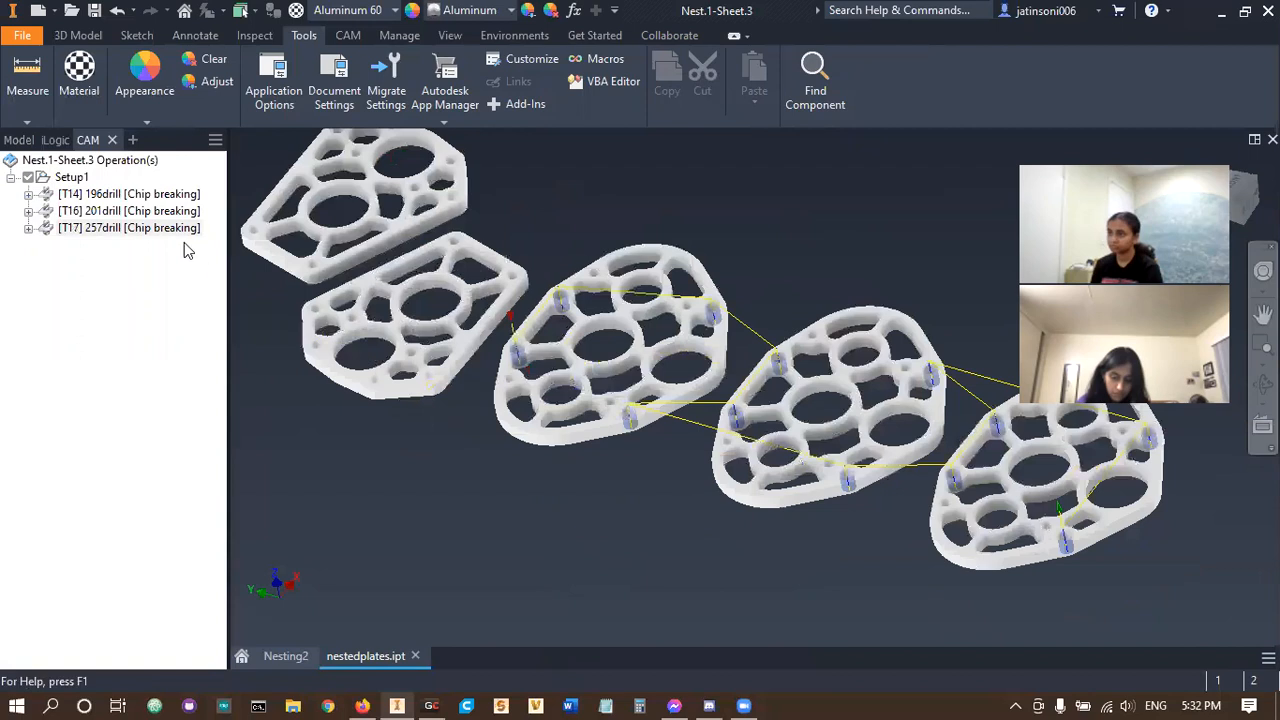
shift+click(131, 196)
scroll(572, 463, down, 3)
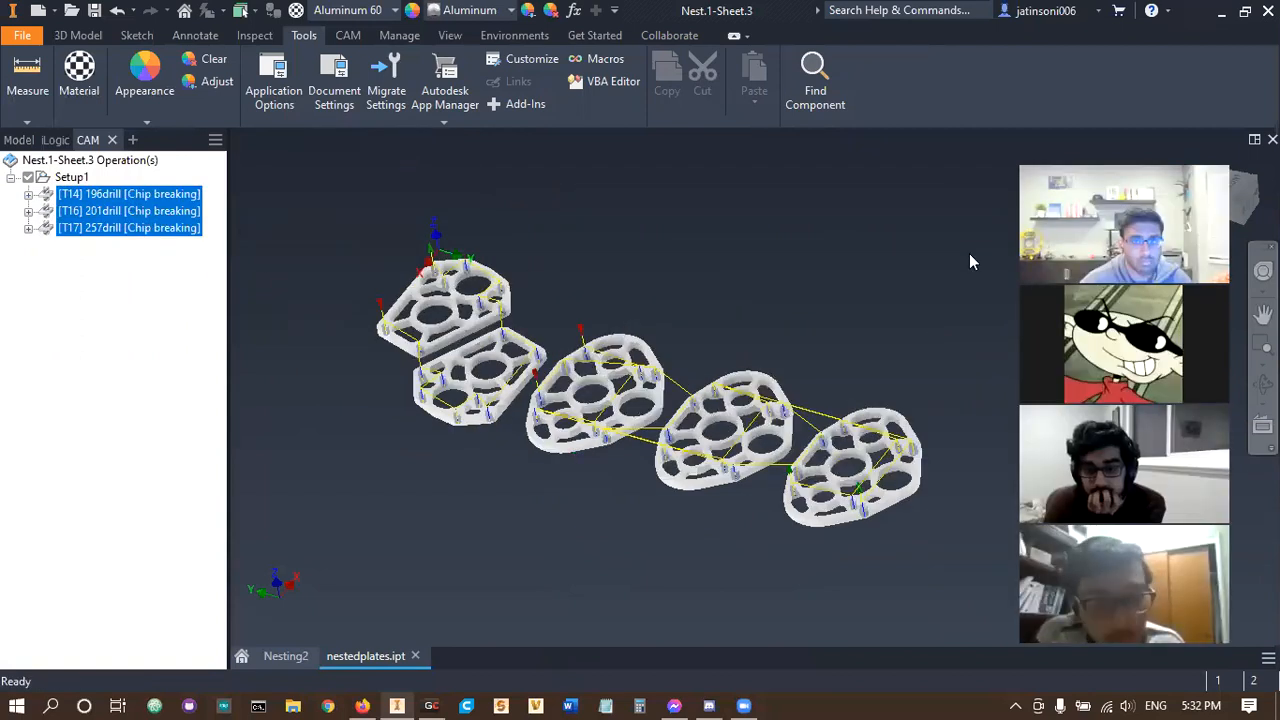
mouse_move(520, 522)
middle_down()
mouse_move(602, 514)
mouse_move(530, 528)
middle_up()
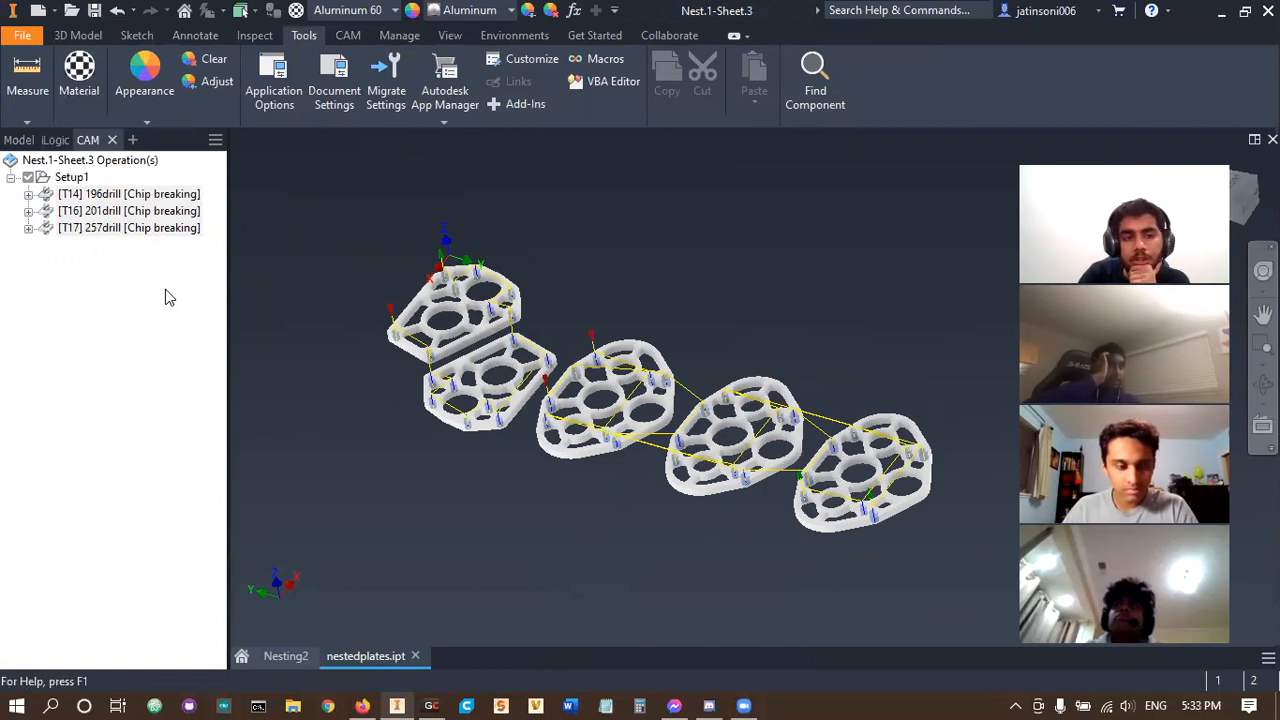
click(150, 197)
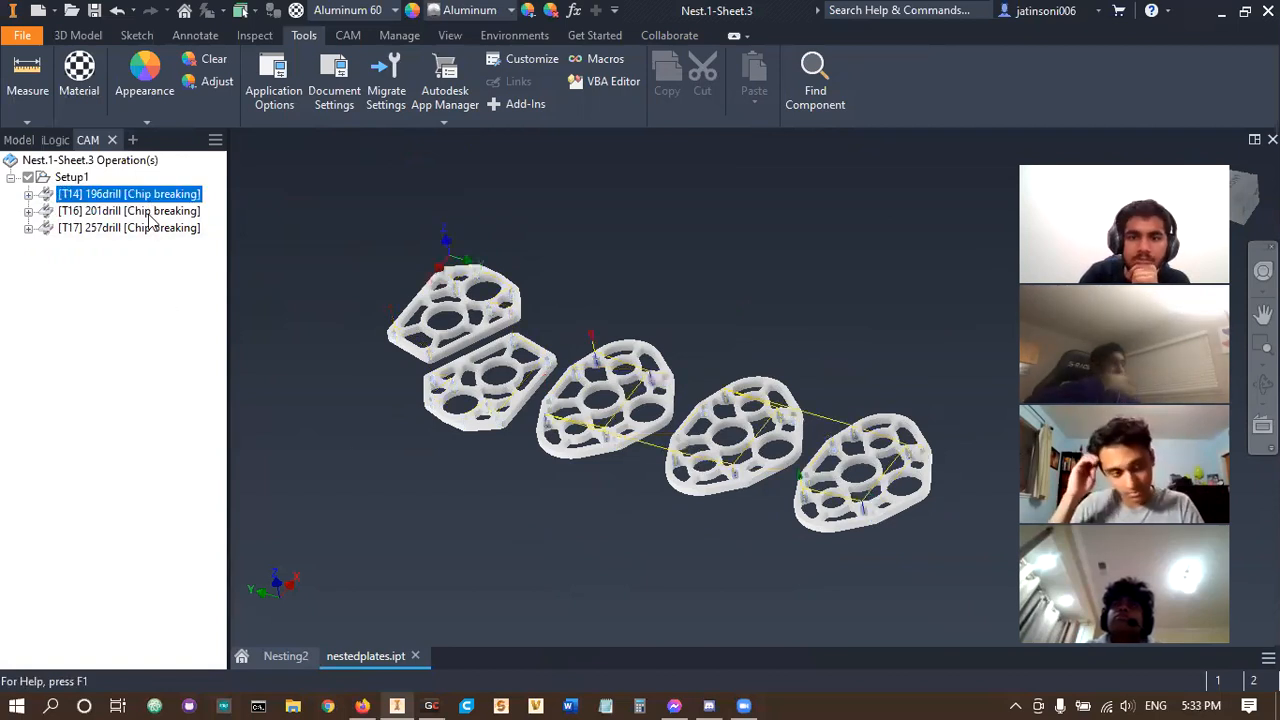
click(150, 246)
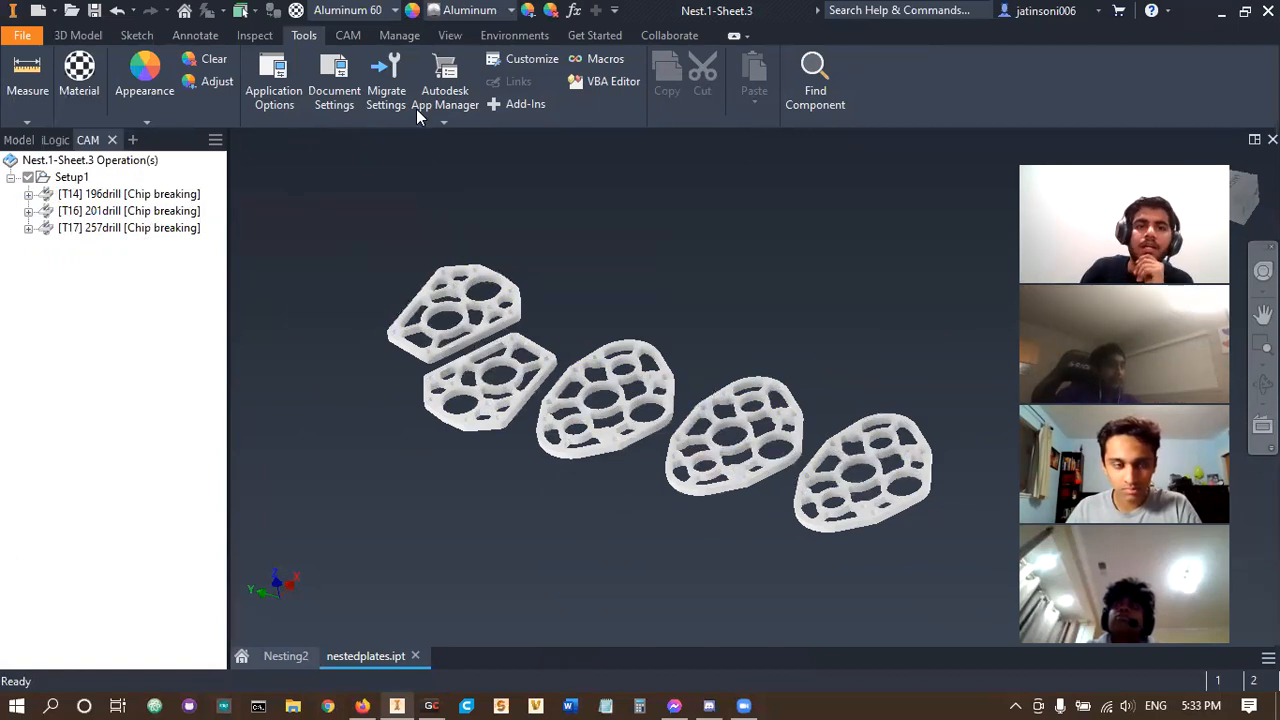
- Inspect the GBX-201-101 extrude feature in the nested part, and view the 201drill operation's toolpath
click(346, 36)
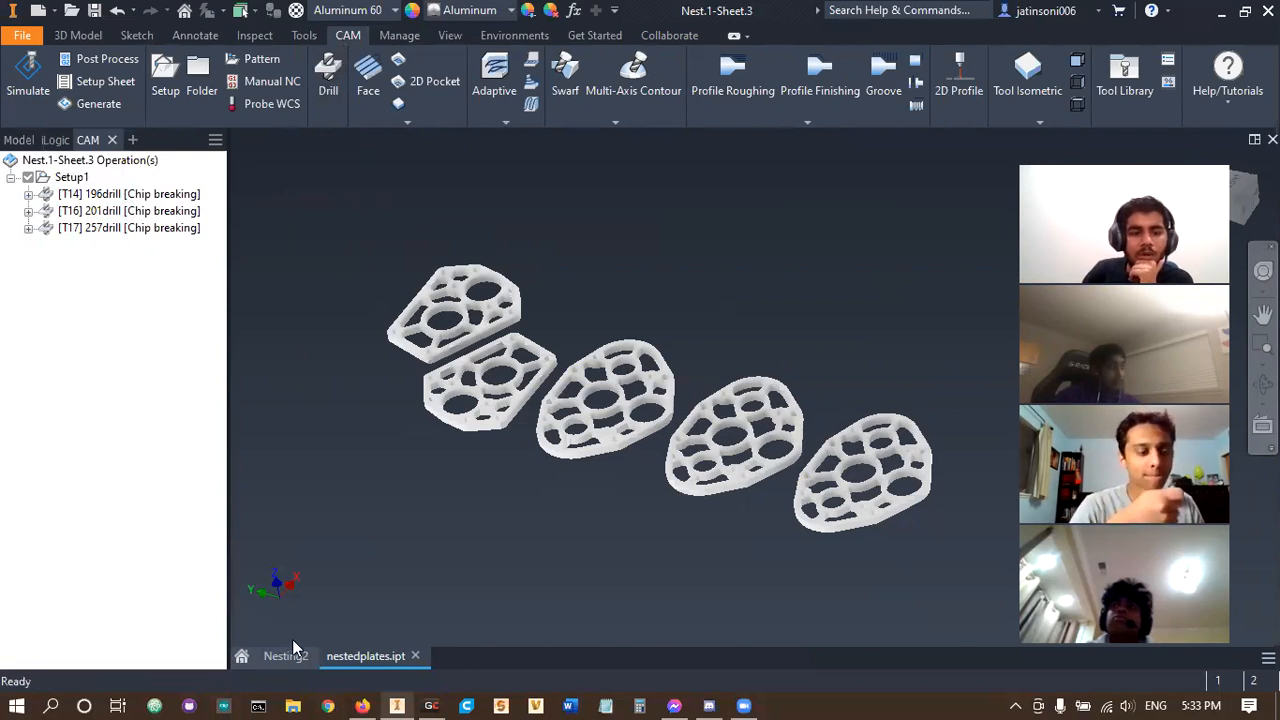
click(19, 140)
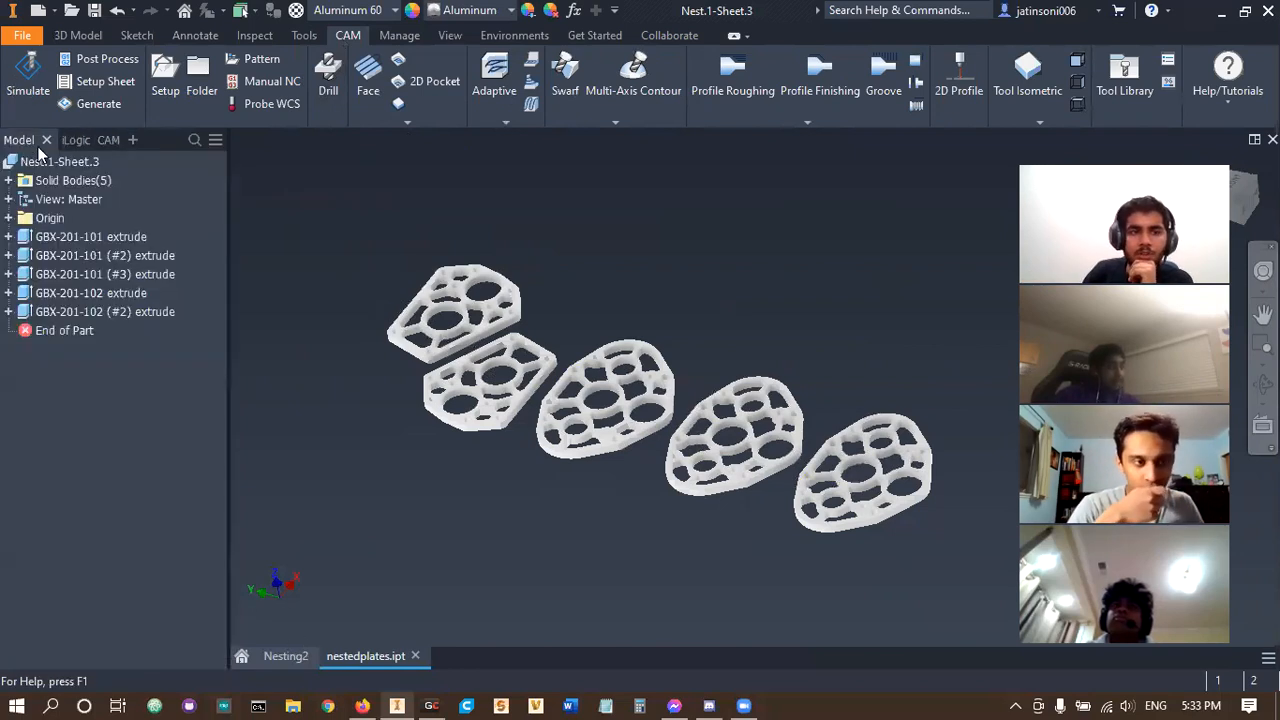
click(118, 236)
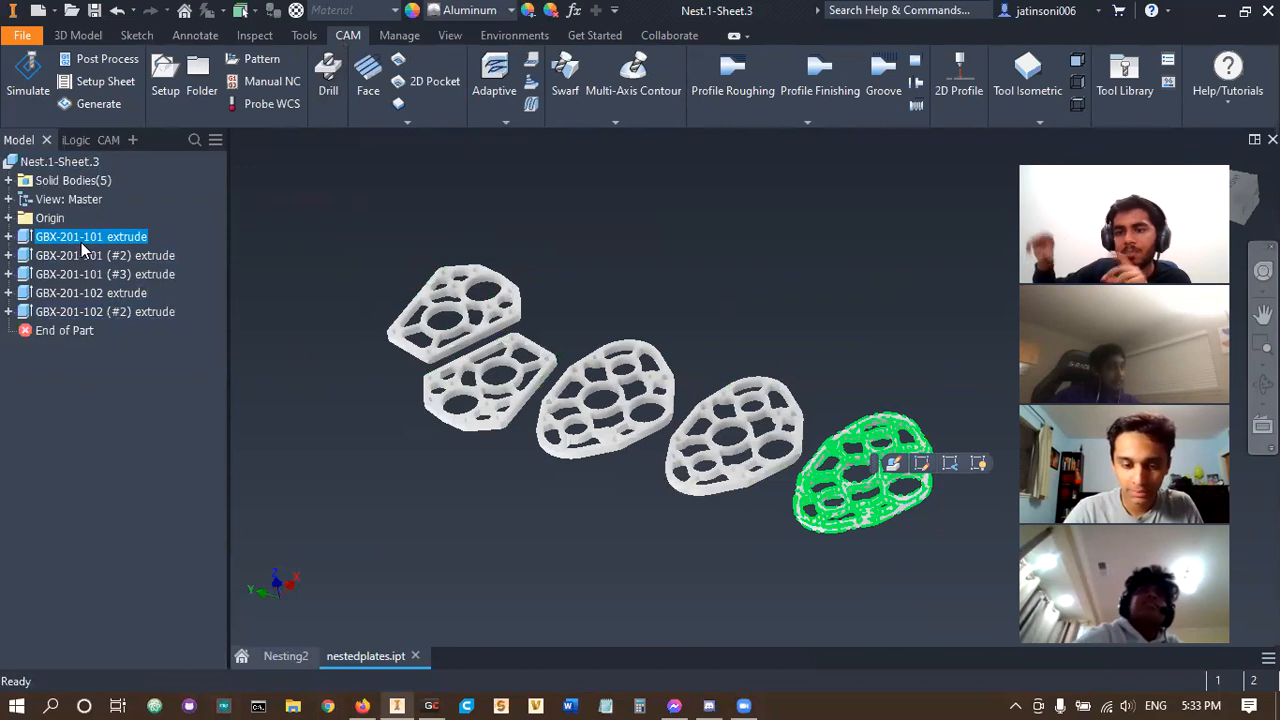
click(75, 140)
click(108, 140)
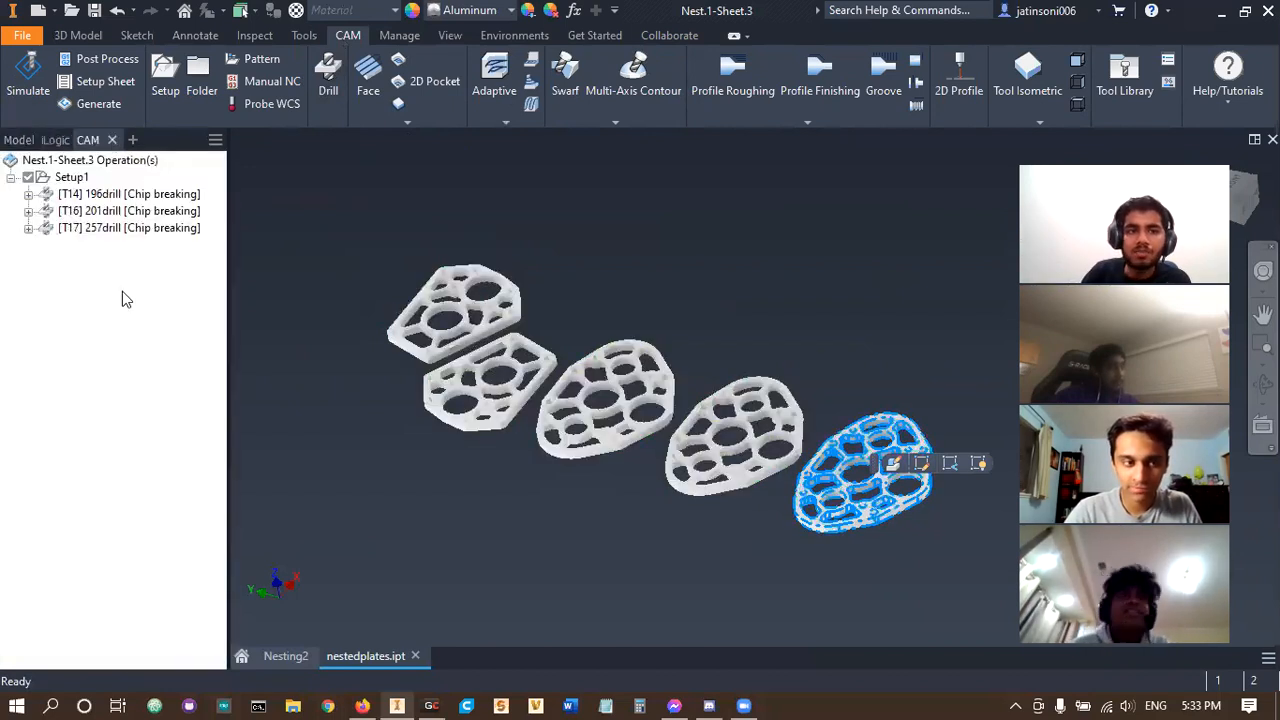
click(152, 211)
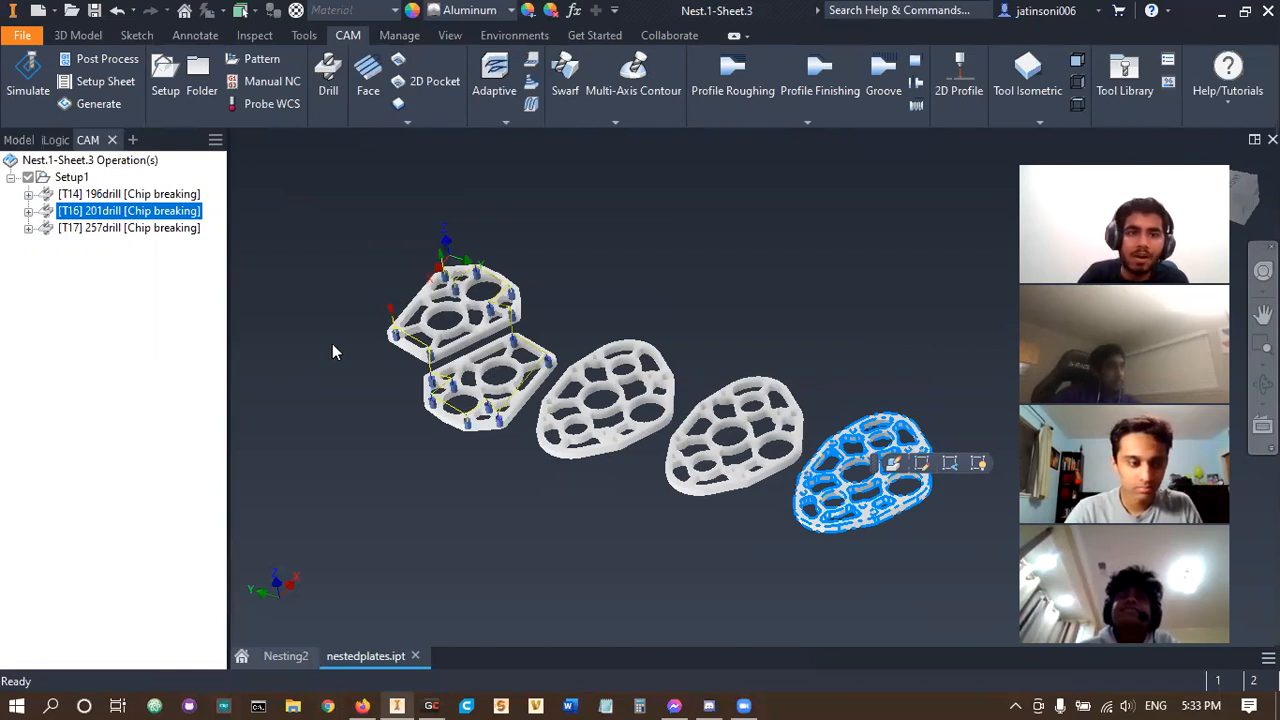
- View the 196drill operation's toolpath, and clear the selected operation and the highlighted plate
click(160, 196)
click(176, 254)
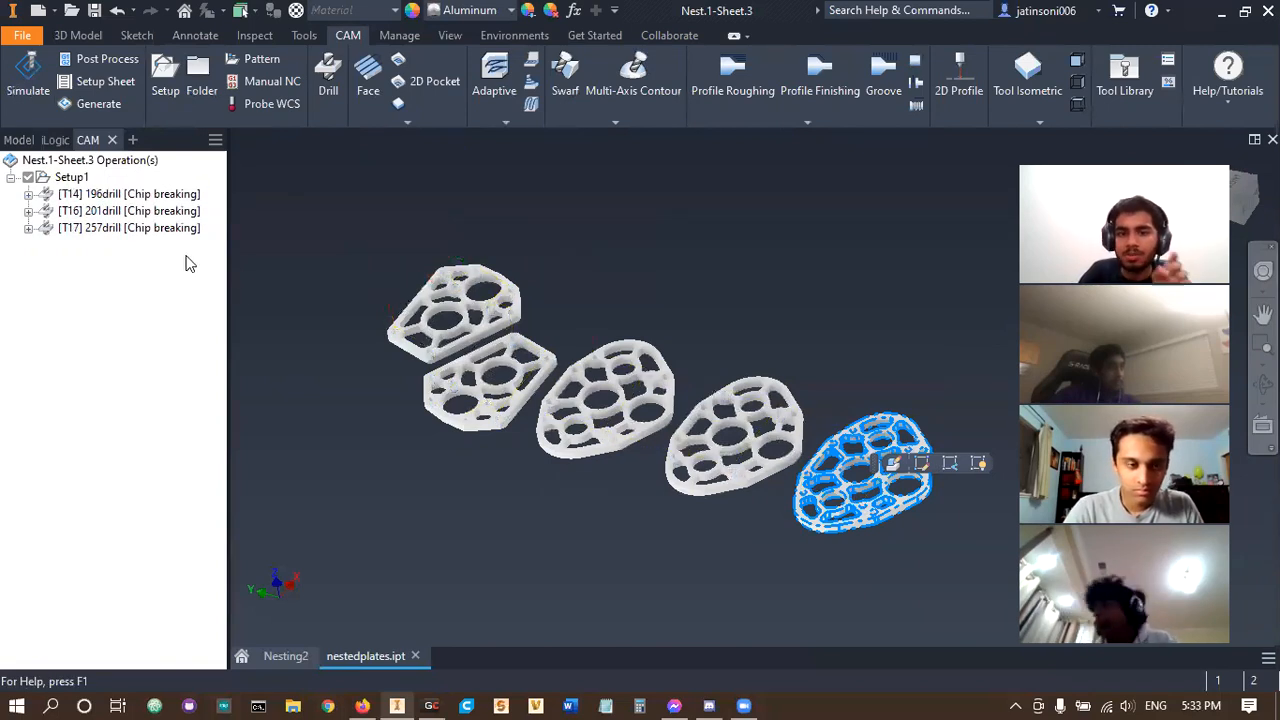
click(339, 314)
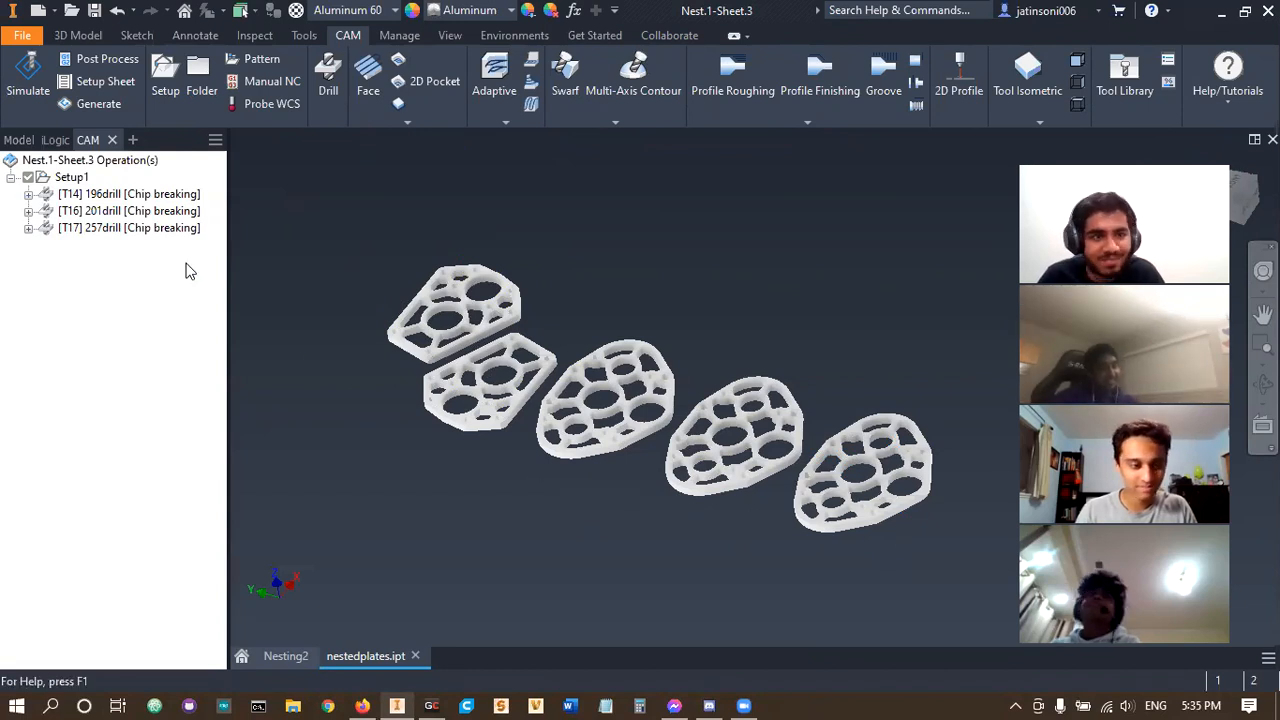
- Display the 196drill, 201drill and 257drill toolpaths at once, inspect the drilled holes up close, and deselect the operations
click(175, 194)
shift+click(175, 230)
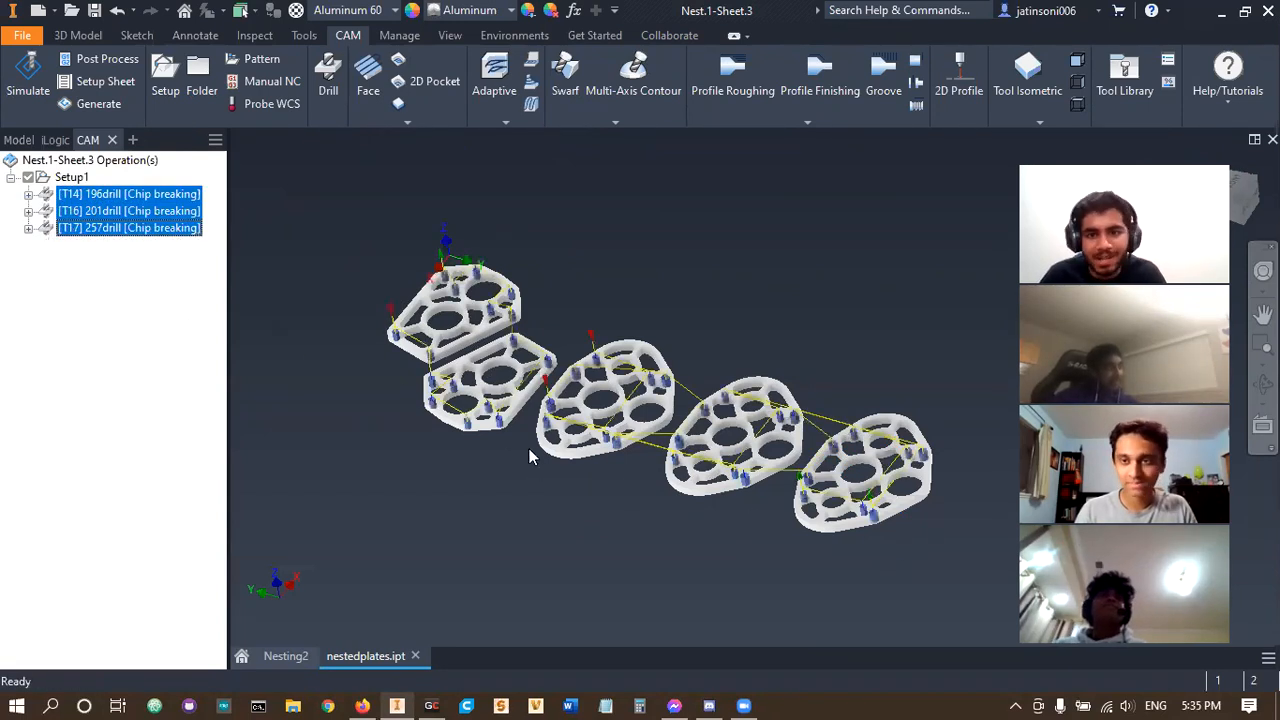
scroll(705, 535, down, 5)
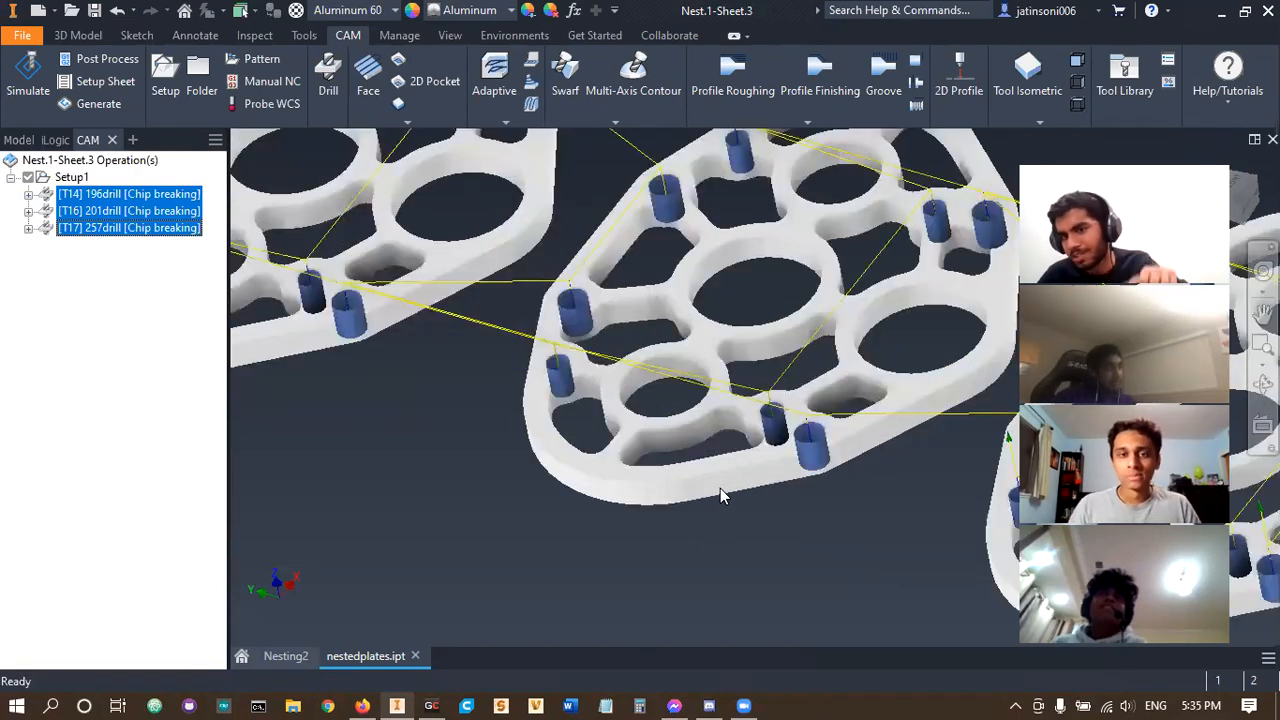
scroll(838, 547, up, 5)
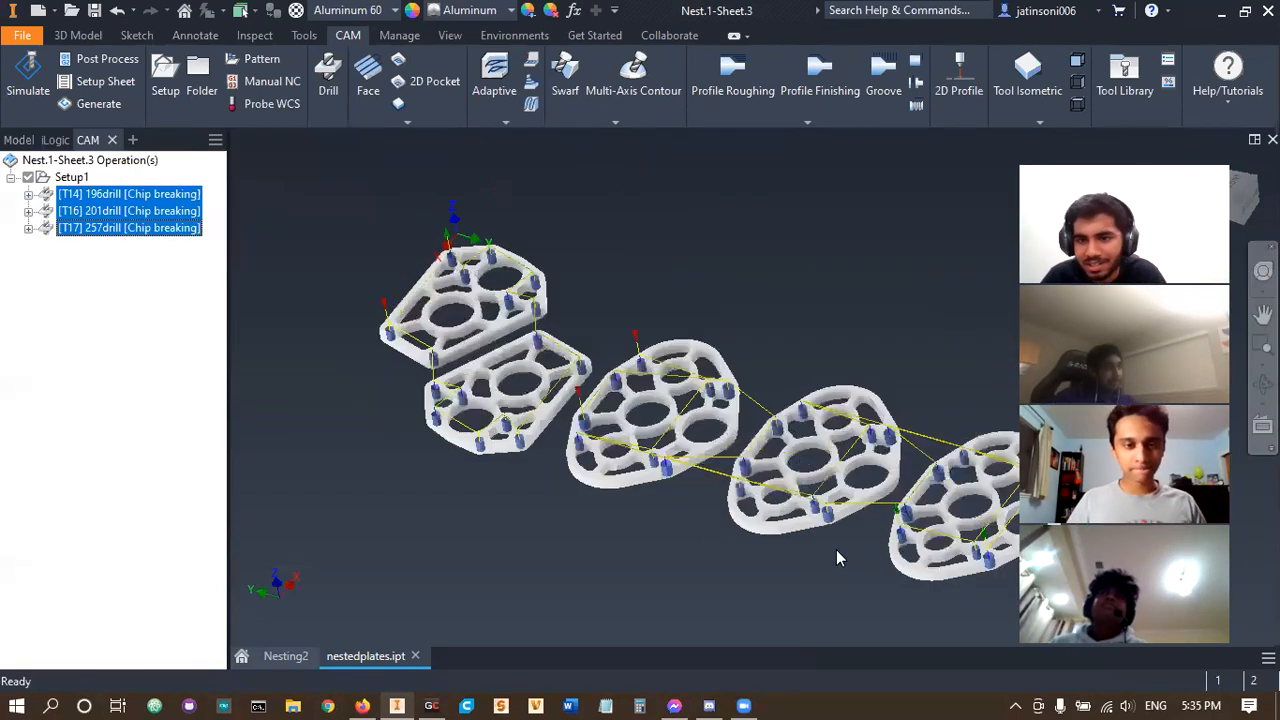
middle_drag(836, 549, 809, 465)
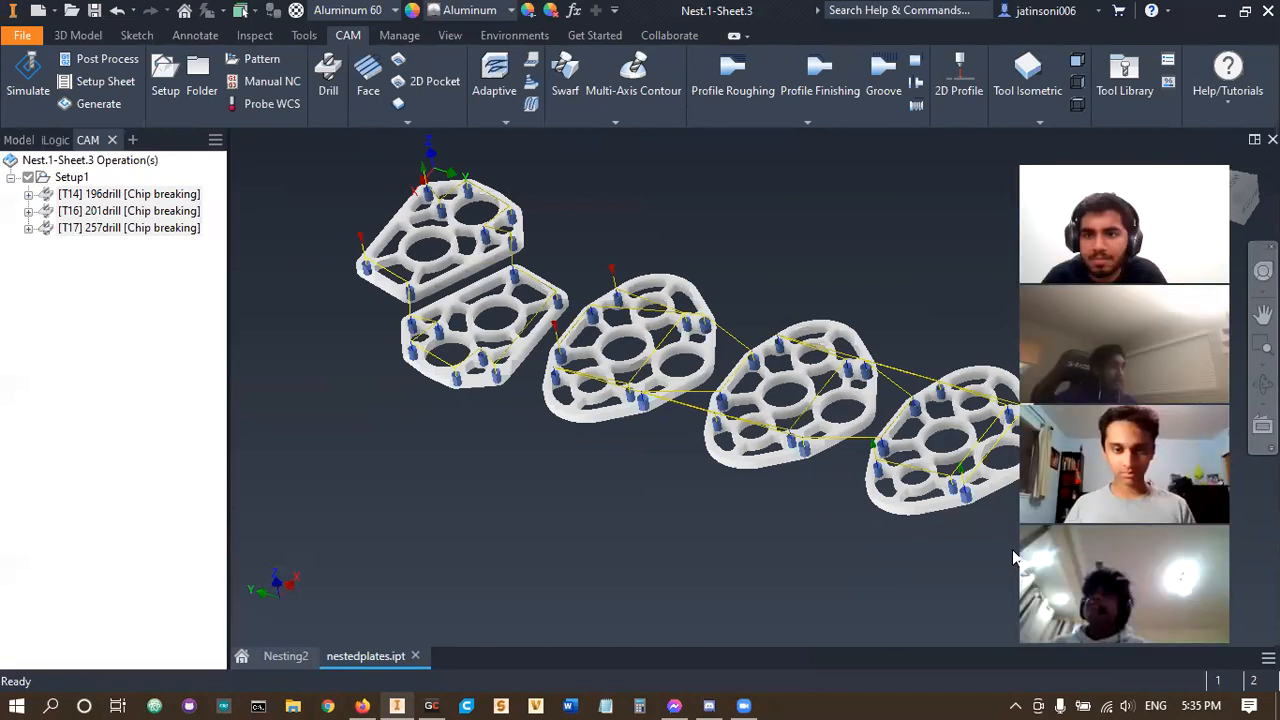
click(84, 268)
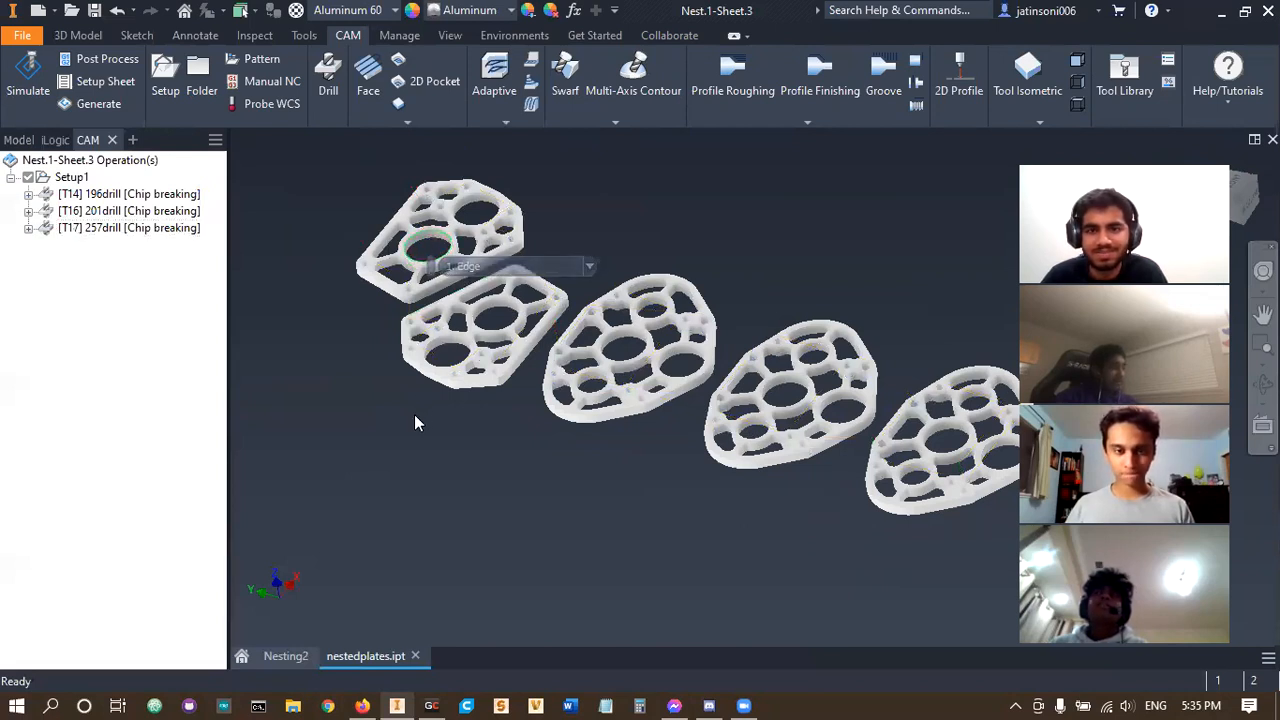
middle_drag(363, 349, 389, 396)
click(130, 299)
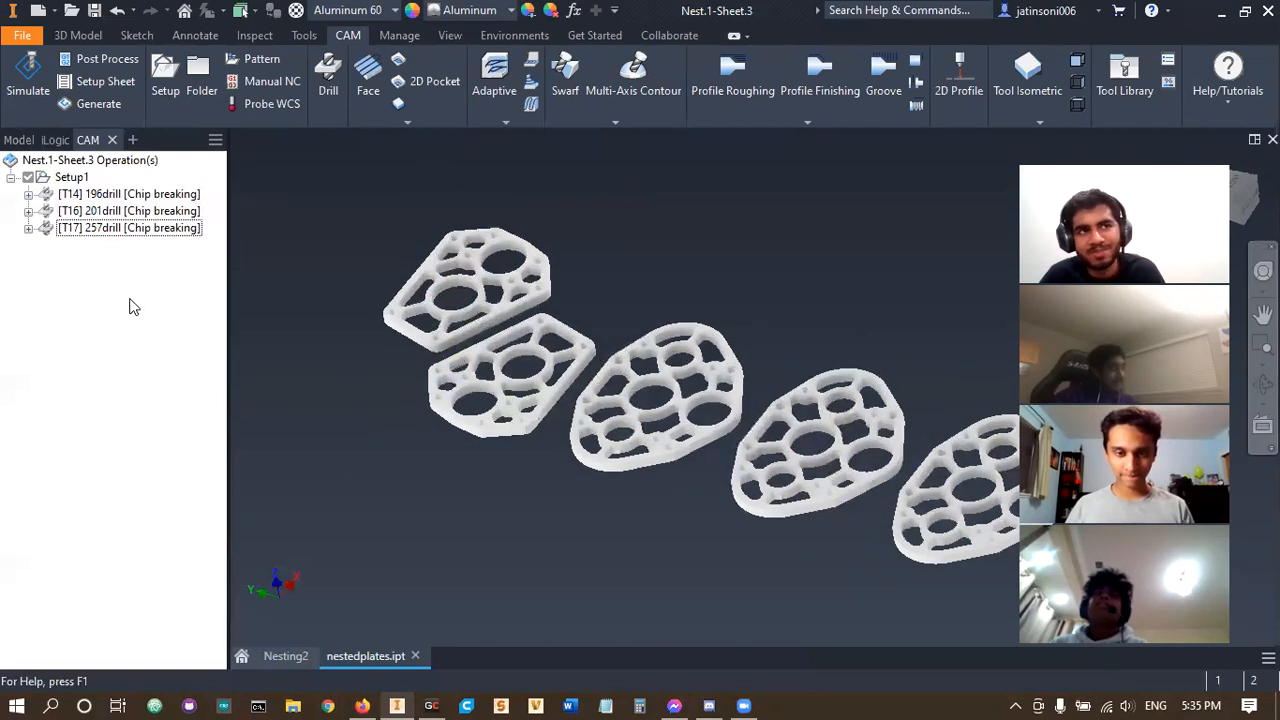
right_click(115, 272)
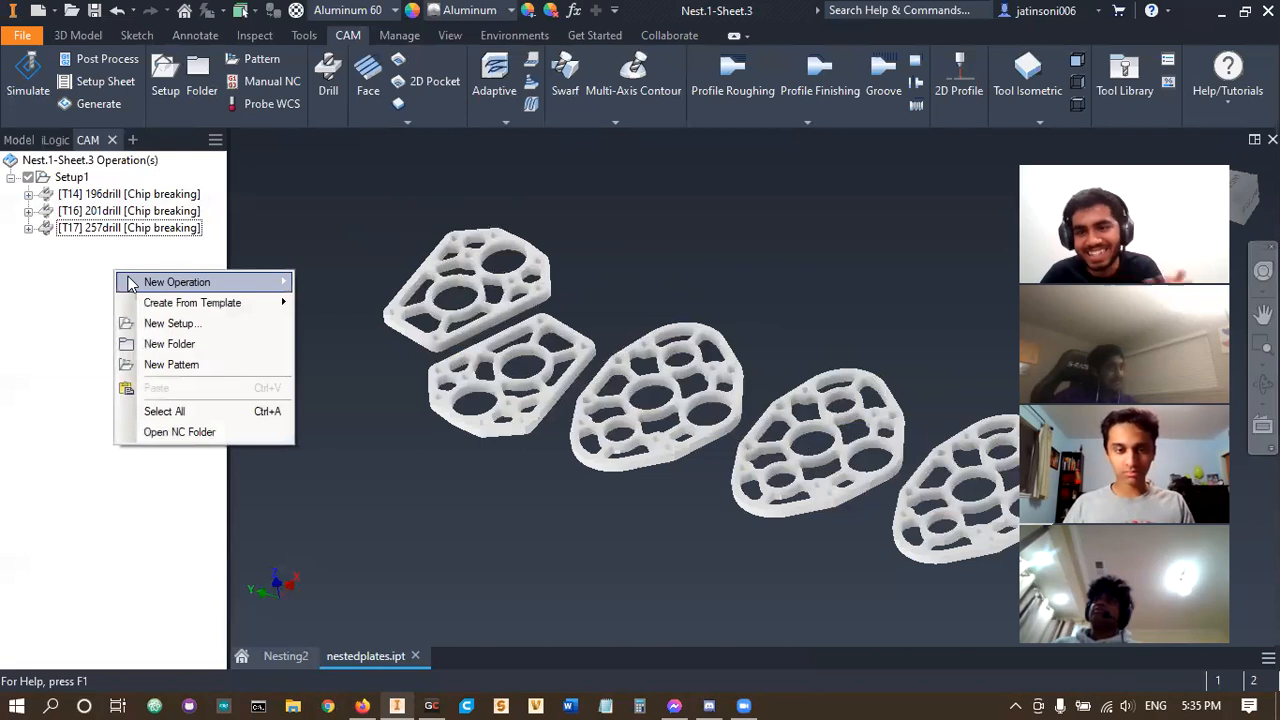
mouse_move(210, 300)
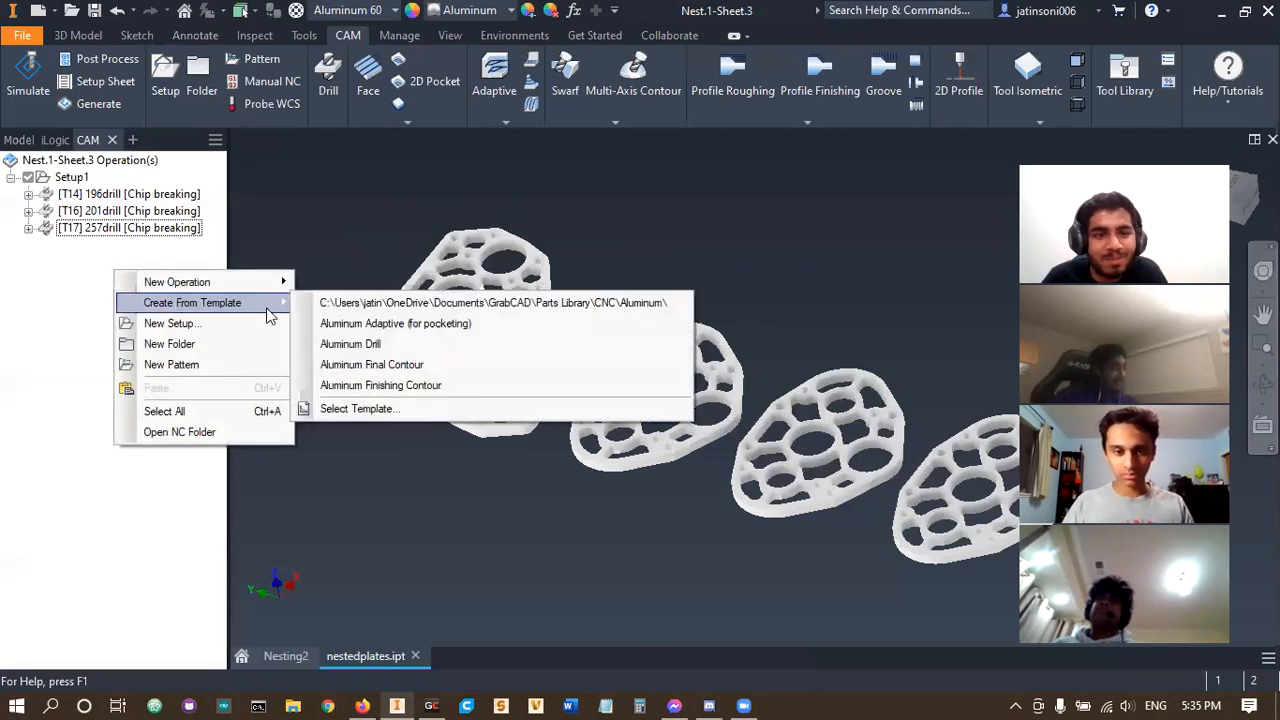
click(579, 508)
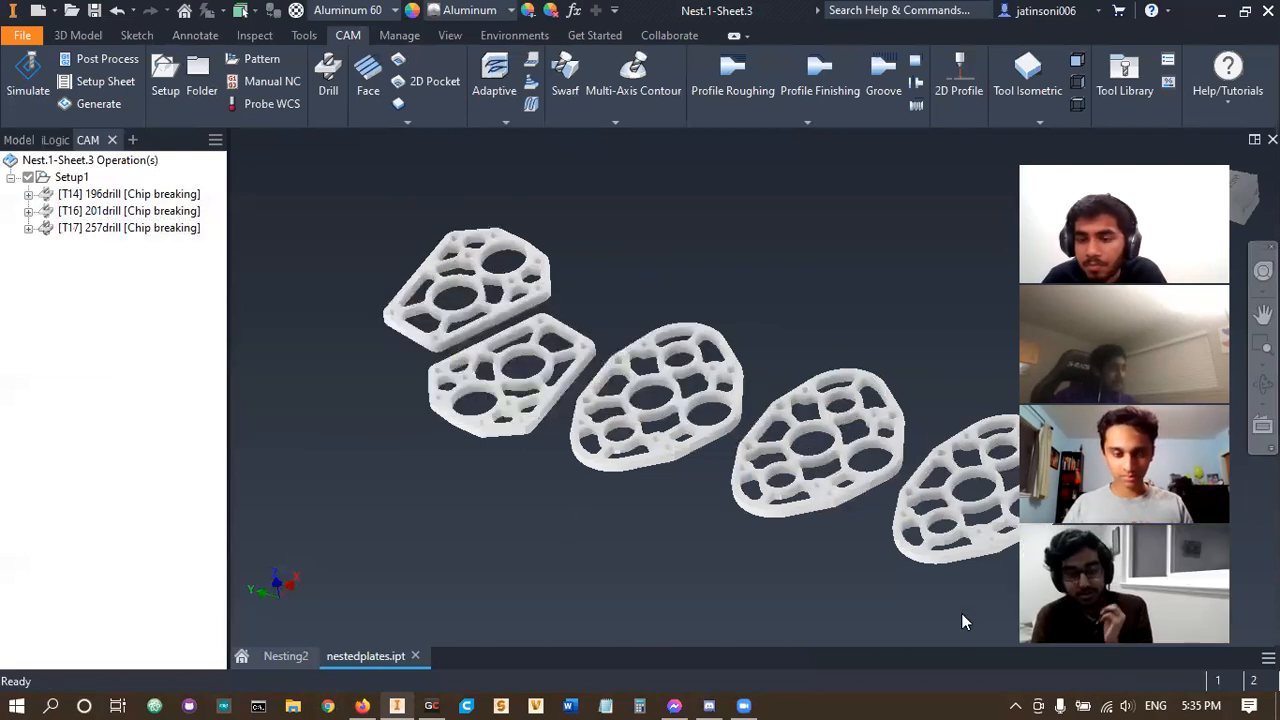
- Examine the large bores and lightening pockets of the two smaller nested plates up close
scroll(938, 558, down, 5)
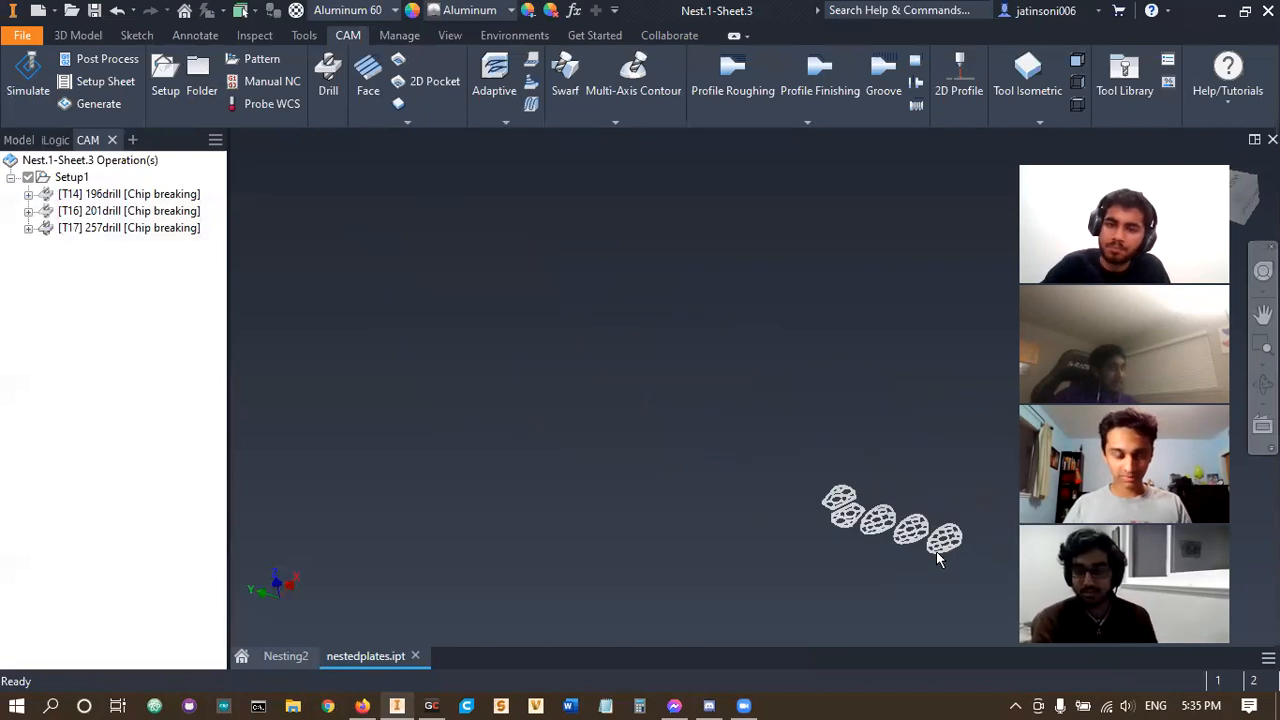
scroll(938, 558, up, 6)
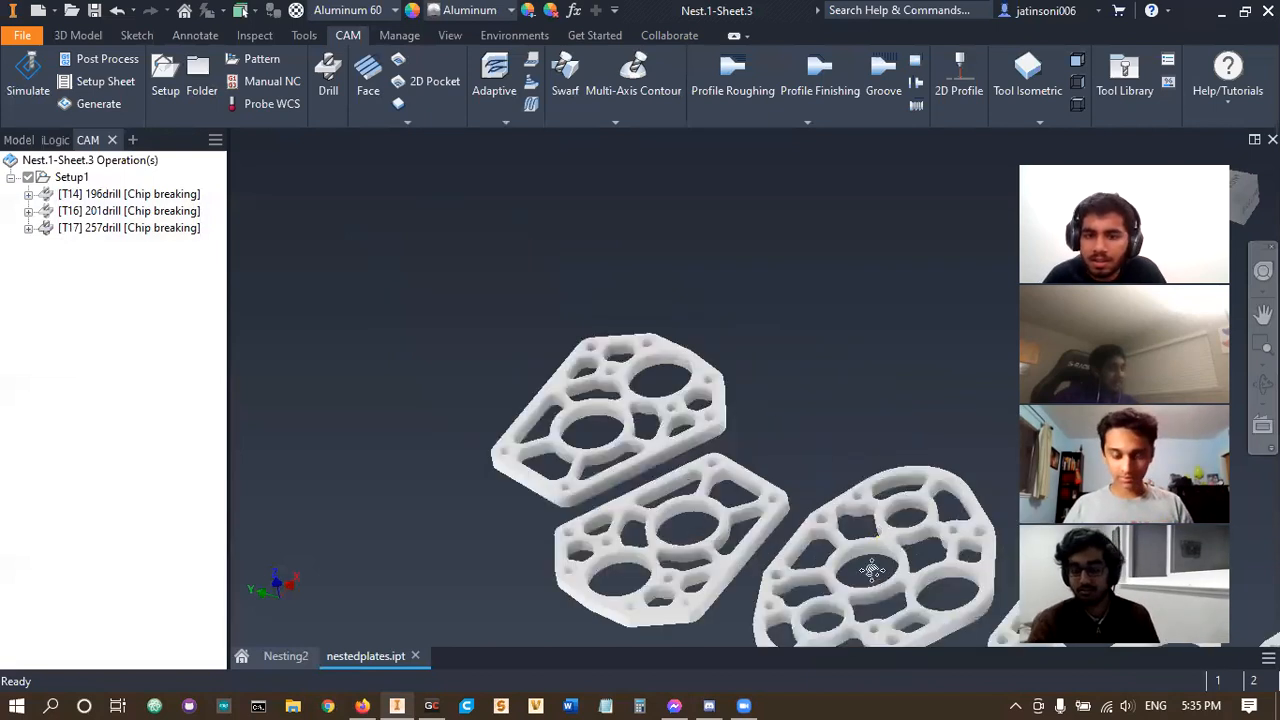
middle_drag(700, 412, 699, 466)
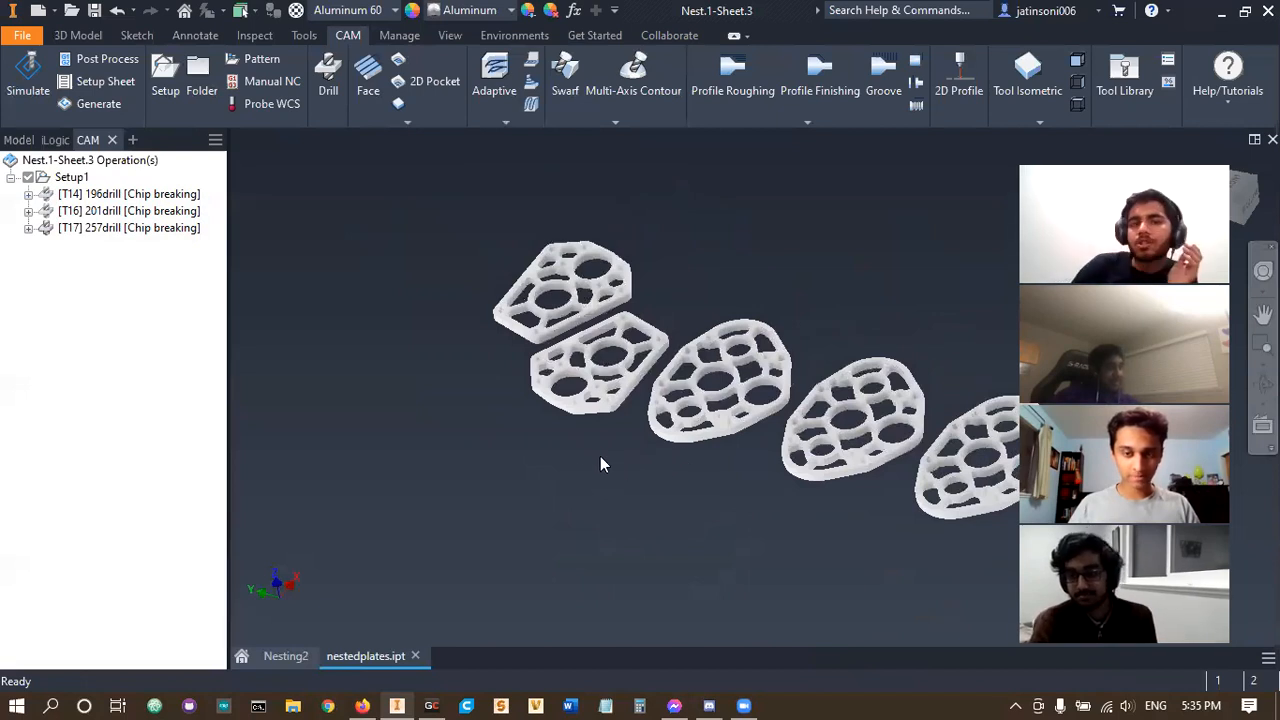
scroll(550, 321, up, 3)
scroll(572, 240, up, 3)
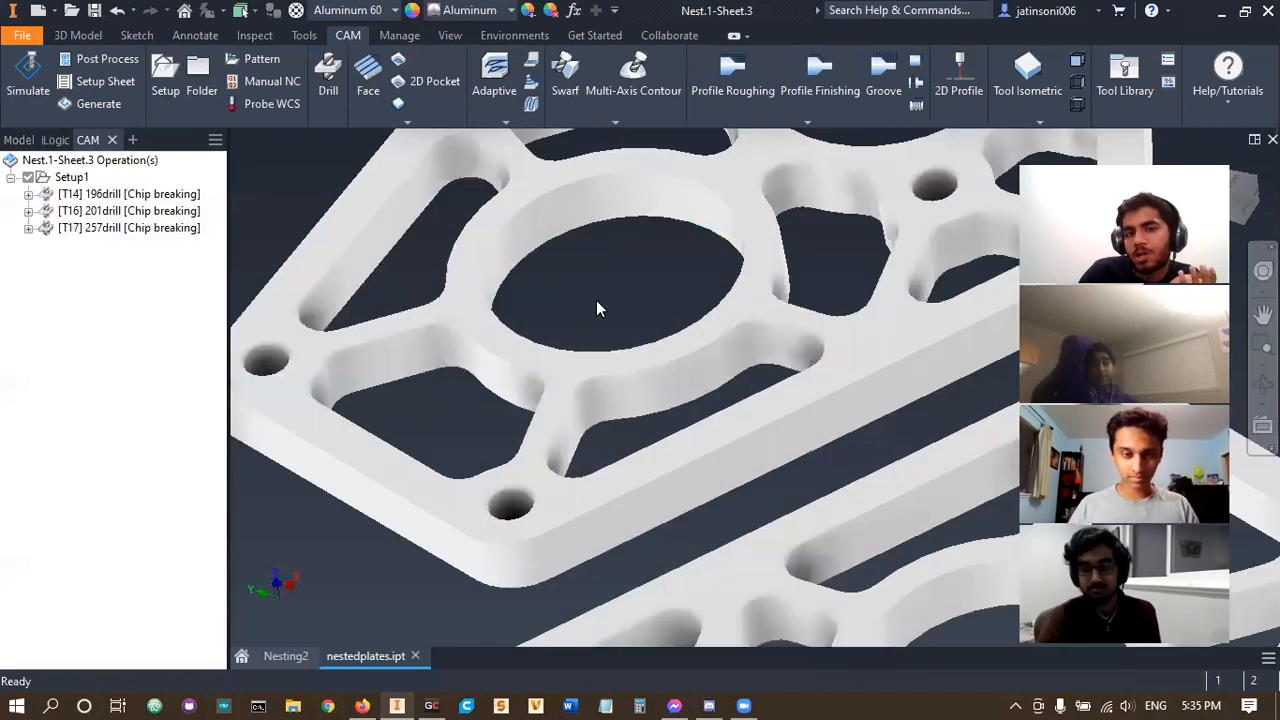
scroll(611, 290, down, 1)
scroll(611, 289, down, 2)
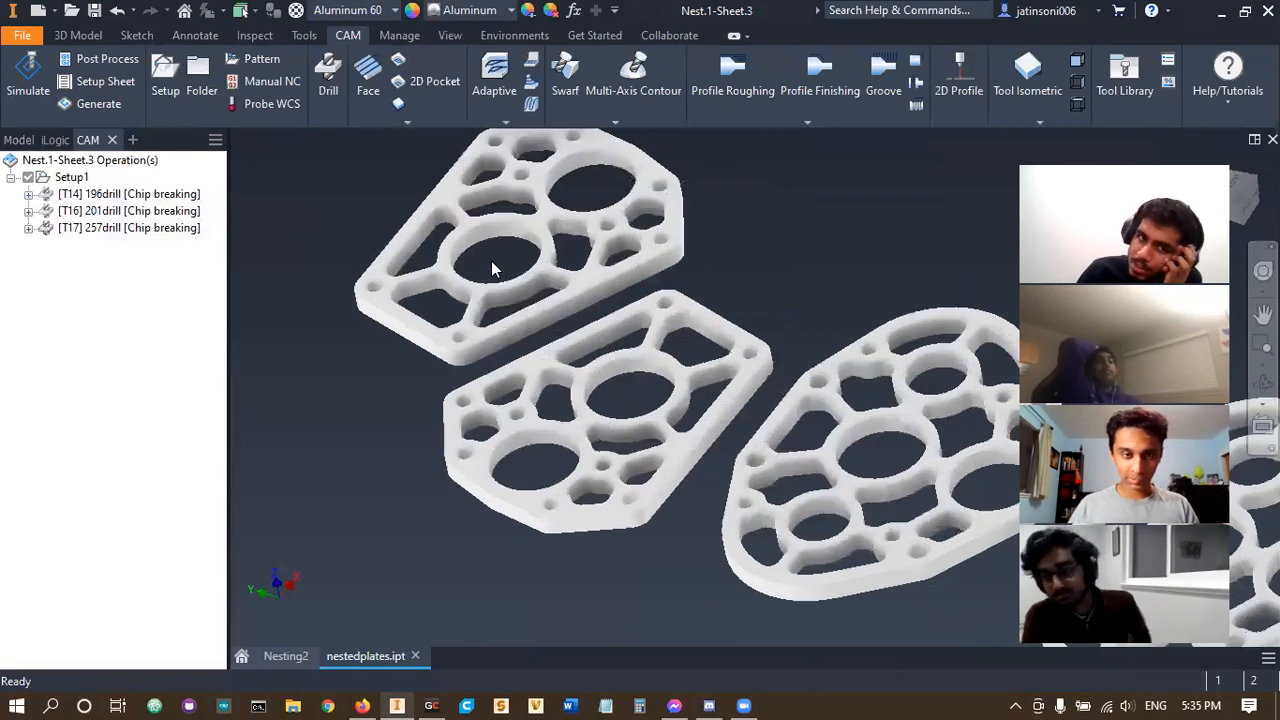
- Examine the nested plates, looking closely at their bores, screw holes and lightening pockets
scroll(630, 278, down, 1)
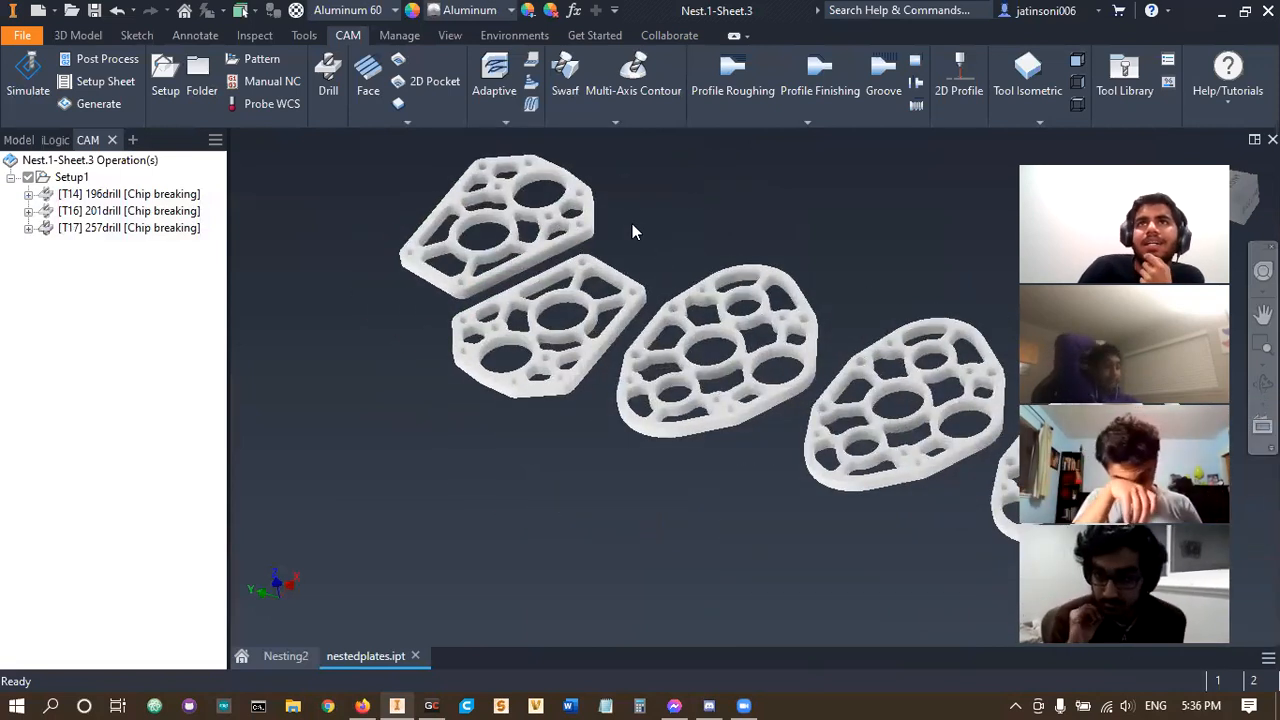
middle_drag(632, 230, 530, 260)
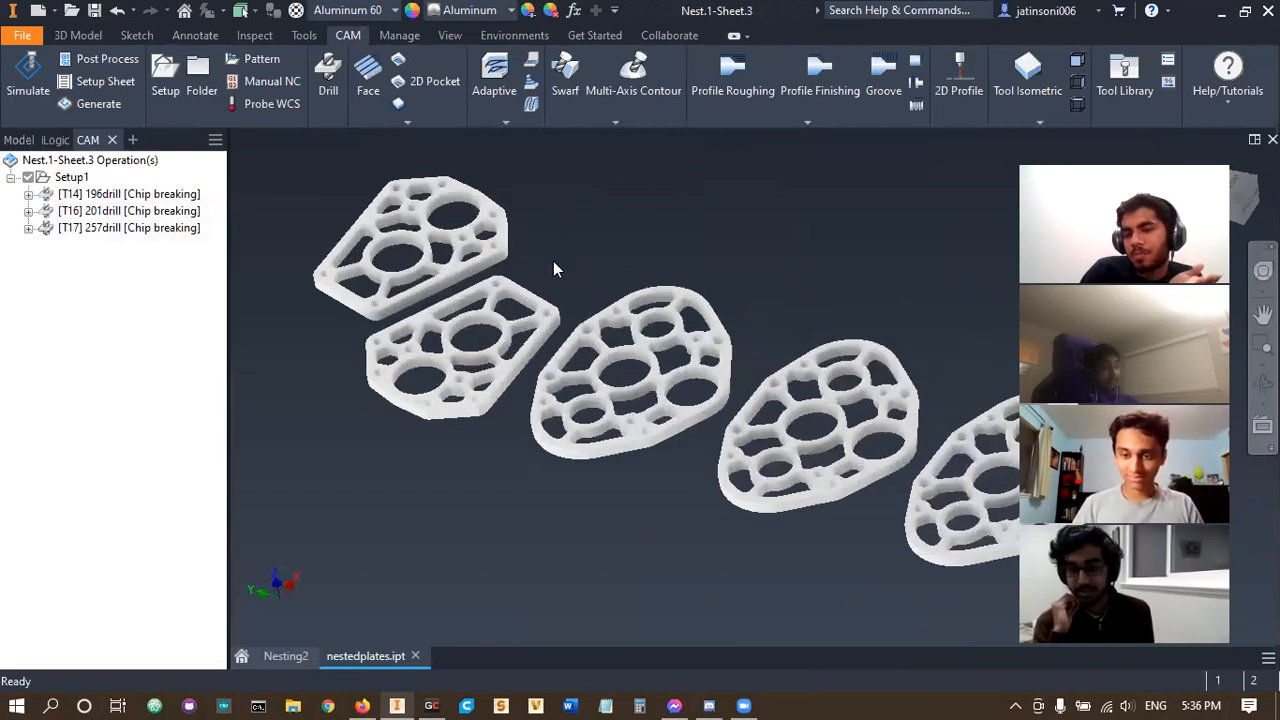
scroll(600, 435, down, 2)
scroll(526, 400, up, 4)
scroll(526, 400, down, 4)
scroll(460, 338, up, 3)
scroll(460, 338, down, 3)
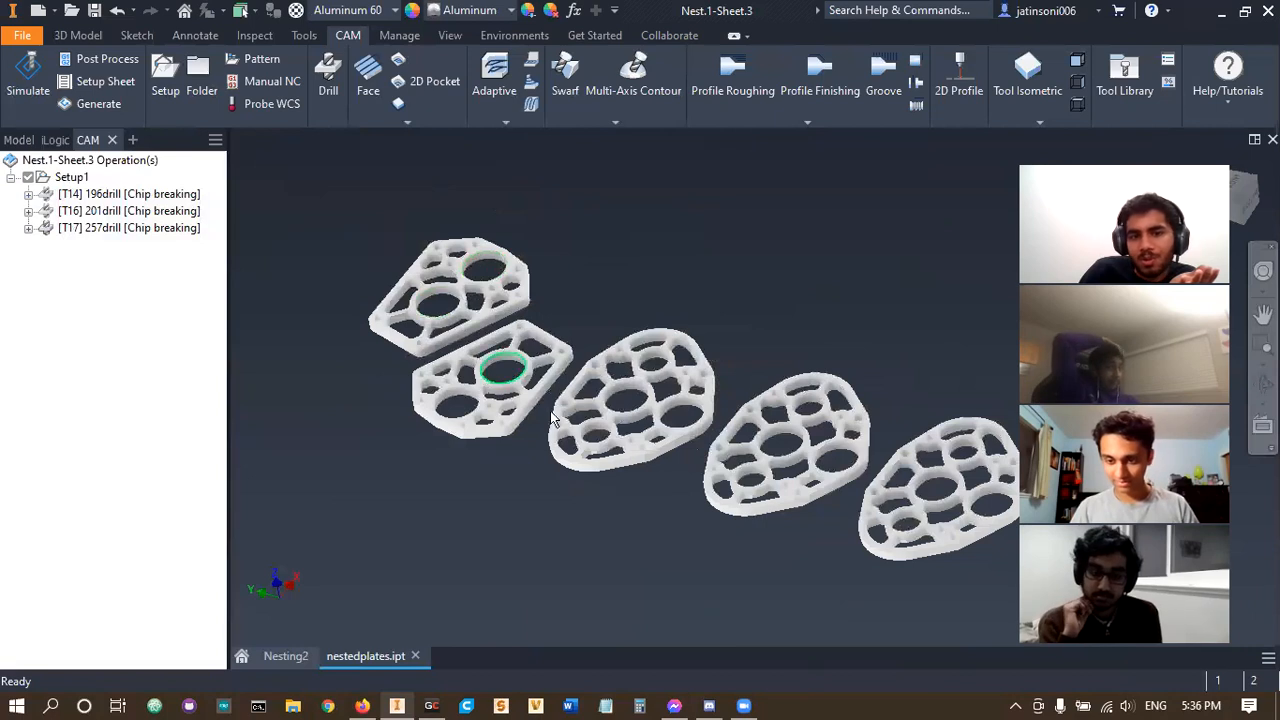
scroll(764, 432, up, 1)
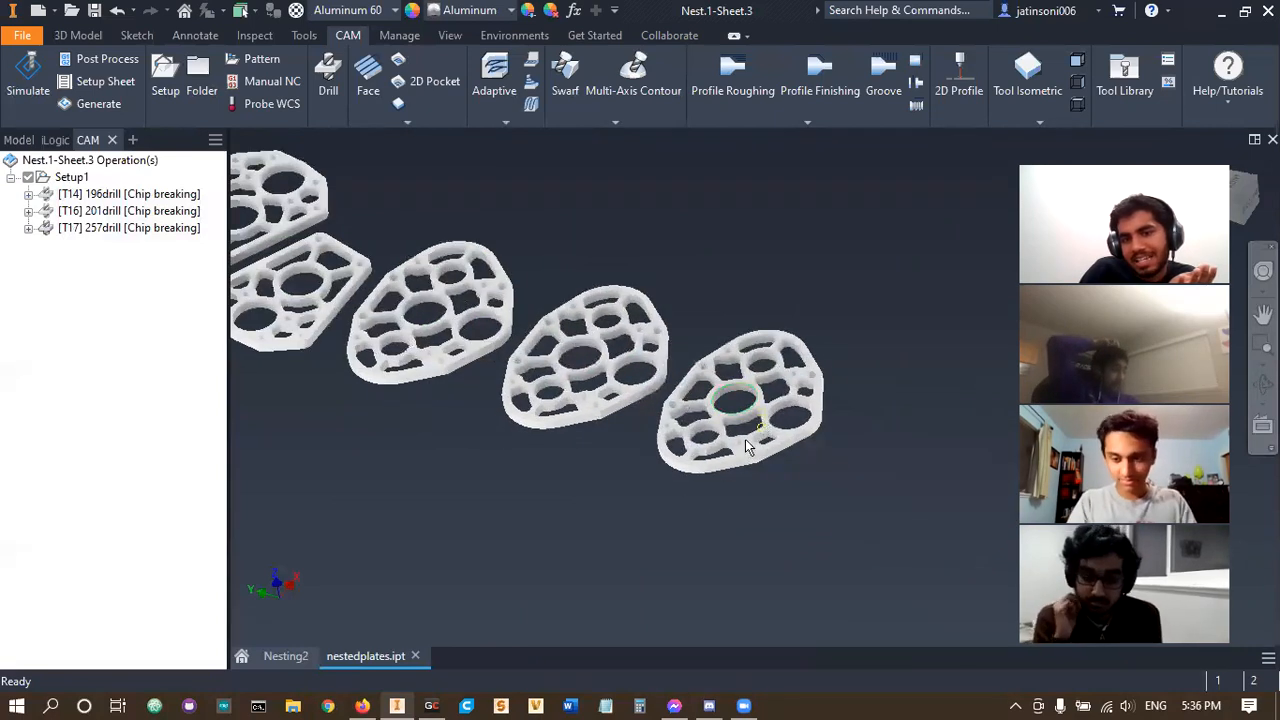
scroll(745, 439, down, 3)
scroll(745, 440, up, 5)
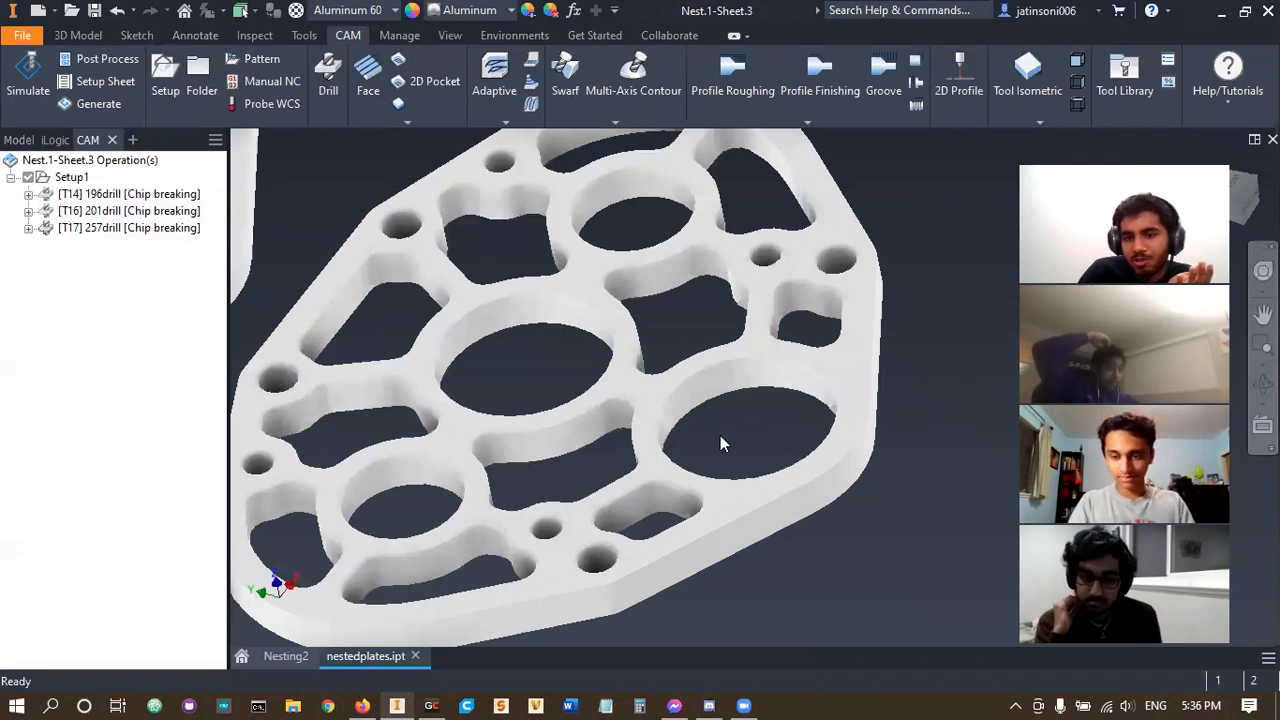
scroll(720, 443, down, 5)
scroll(530, 402, up, 2)
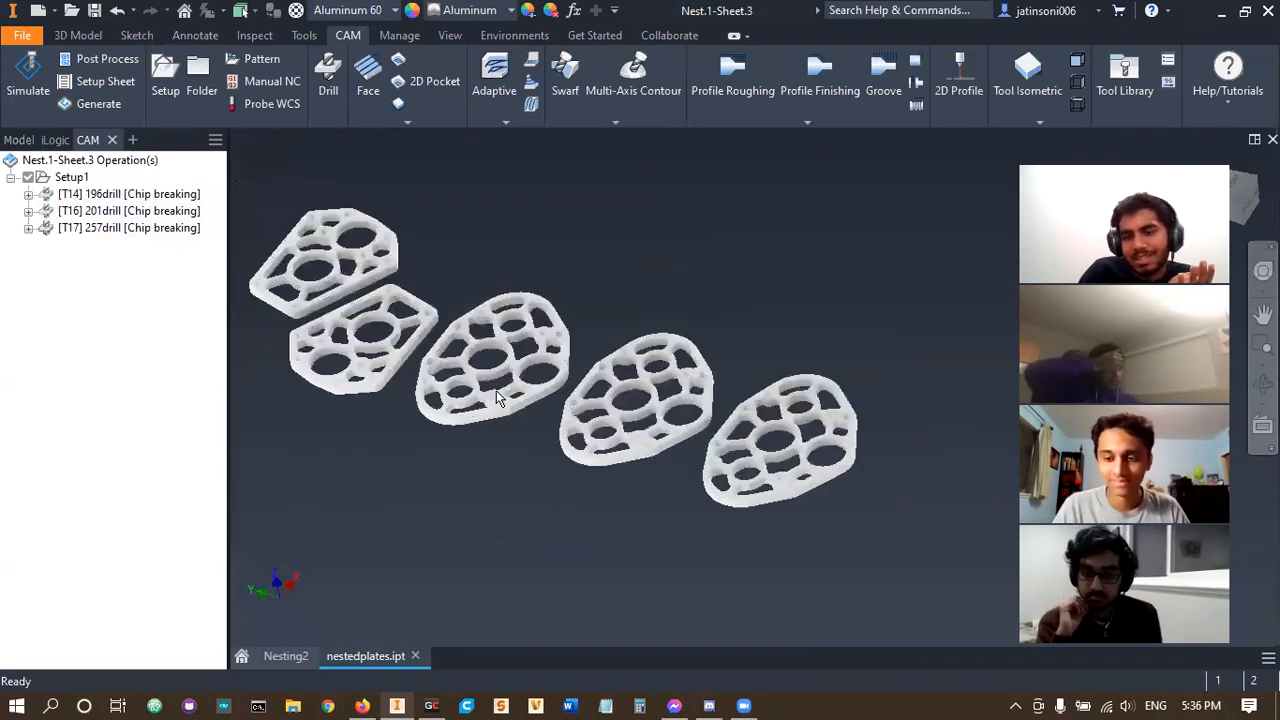
scroll(579, 430, down, 4)
scroll(579, 433, up, 4)
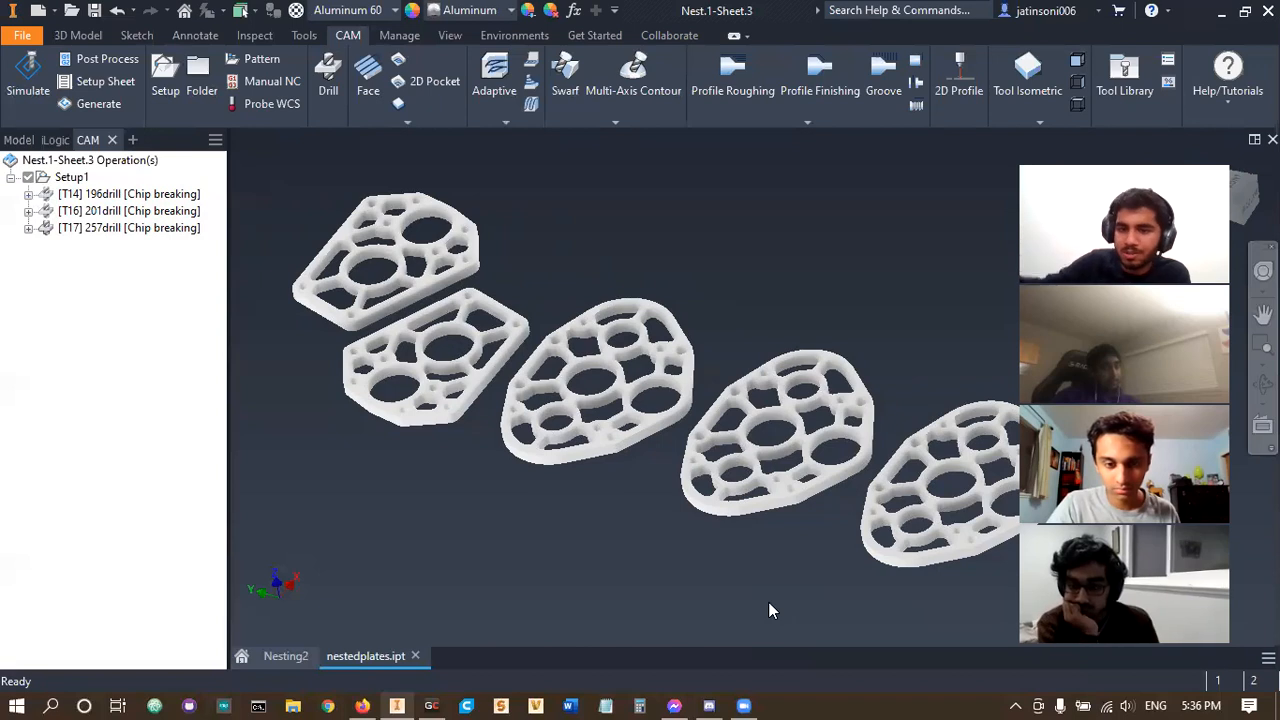
scroll(583, 405, up, 5)
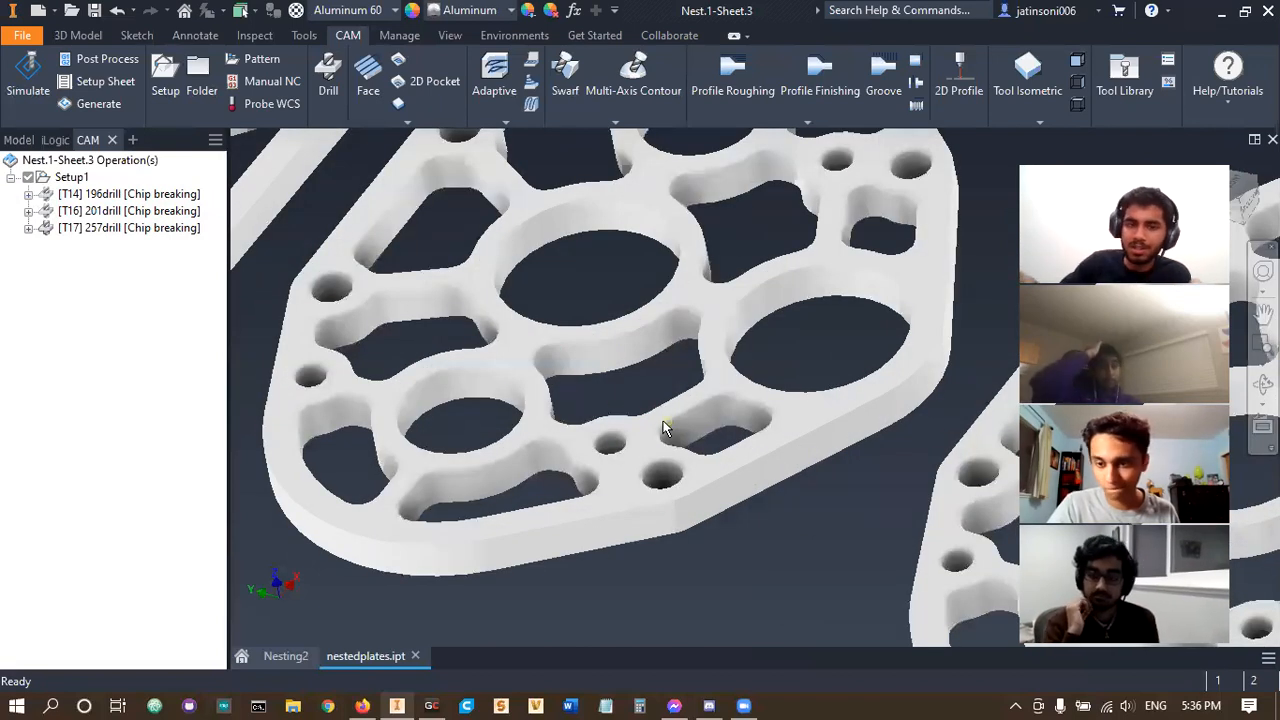
click(691, 456)
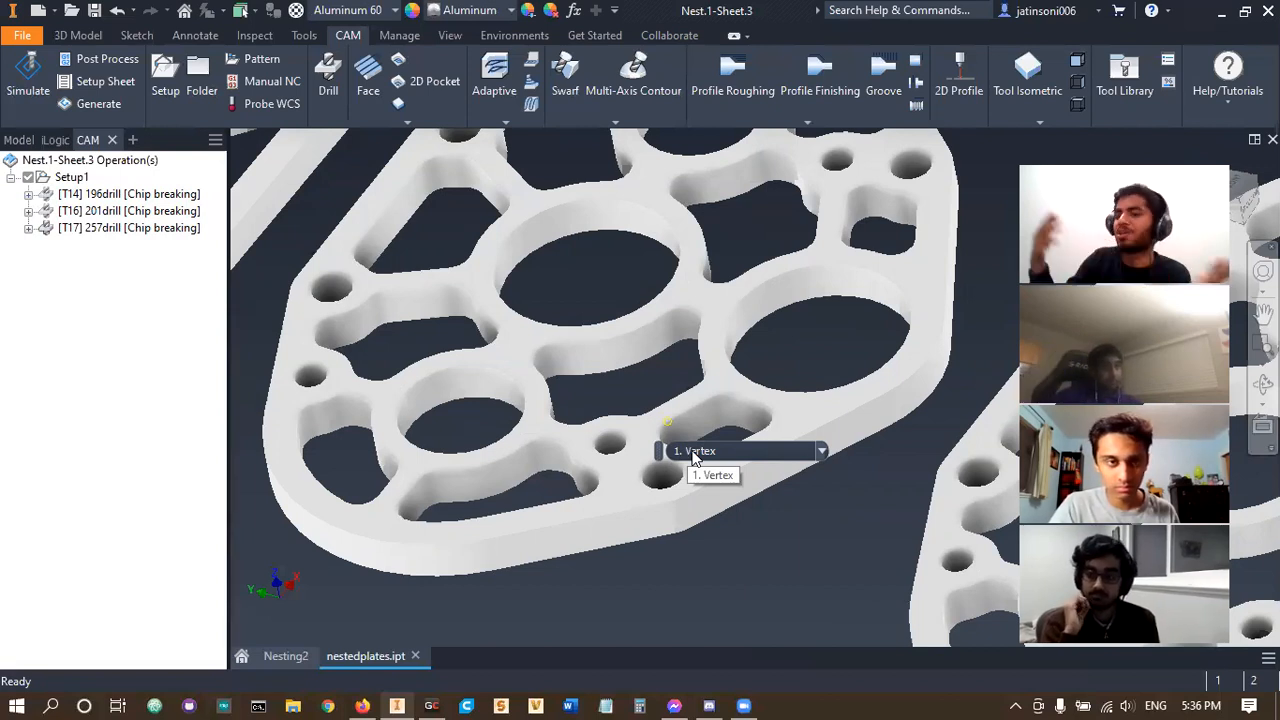
scroll(634, 384, up, 5)
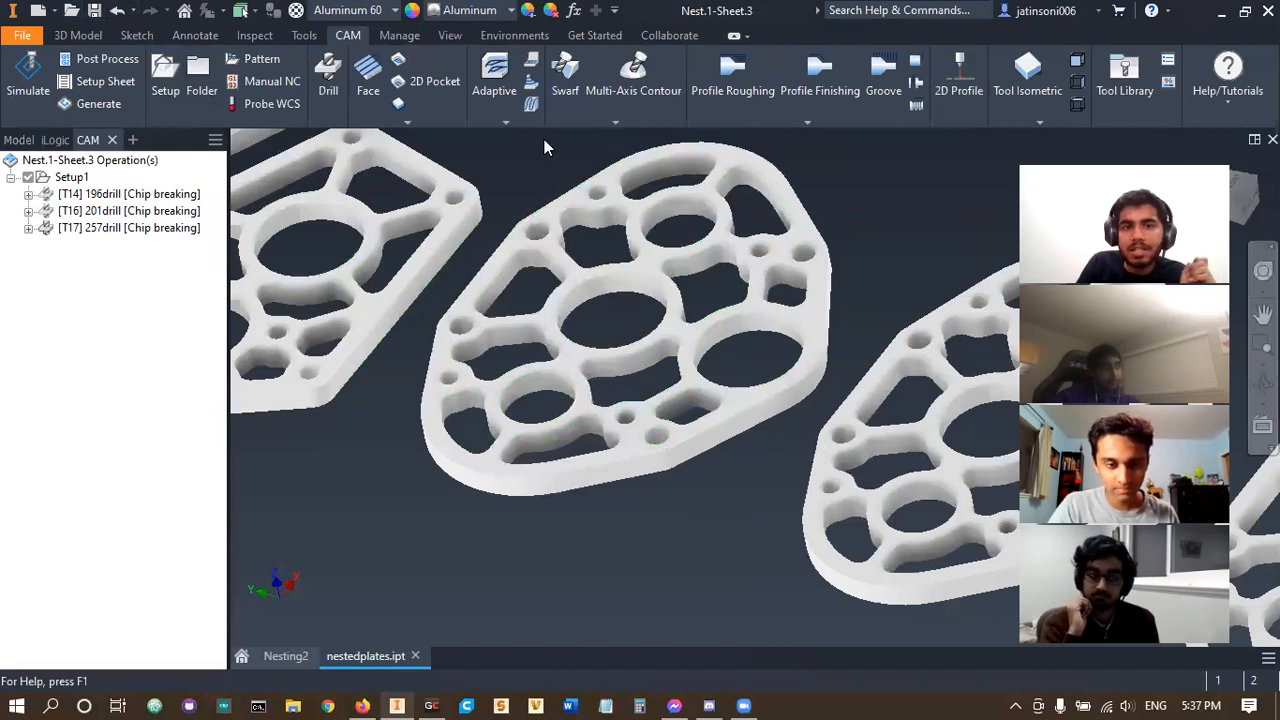
- Start opening another file and browse to the SWR-101 folder
click(72, 10)
click(722, 106)
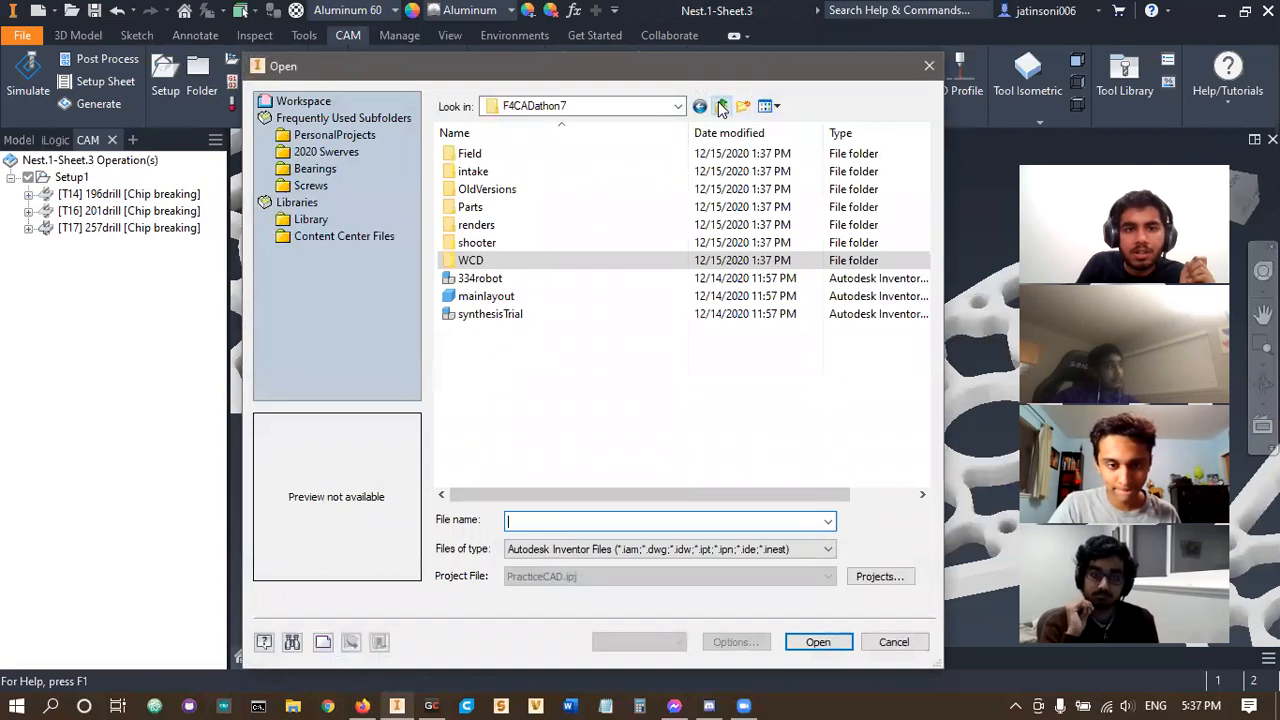
click(722, 106)
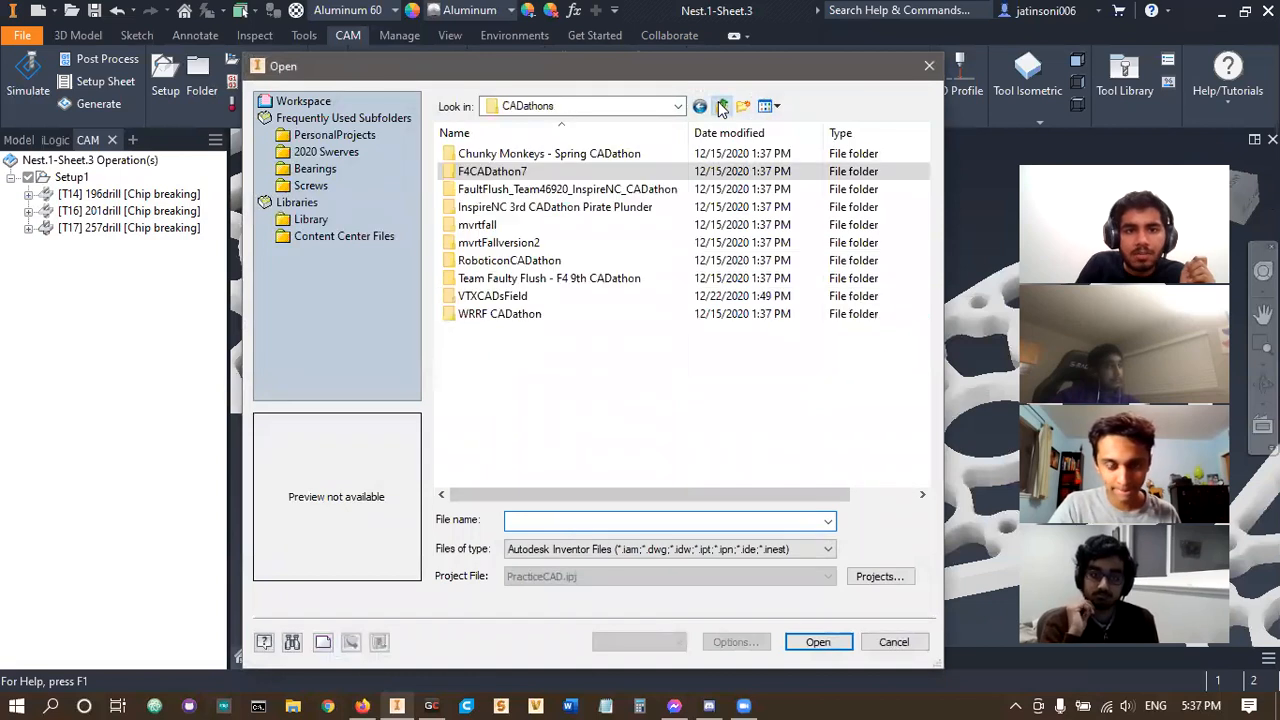
double_click(520, 278)
double_click(480, 278)
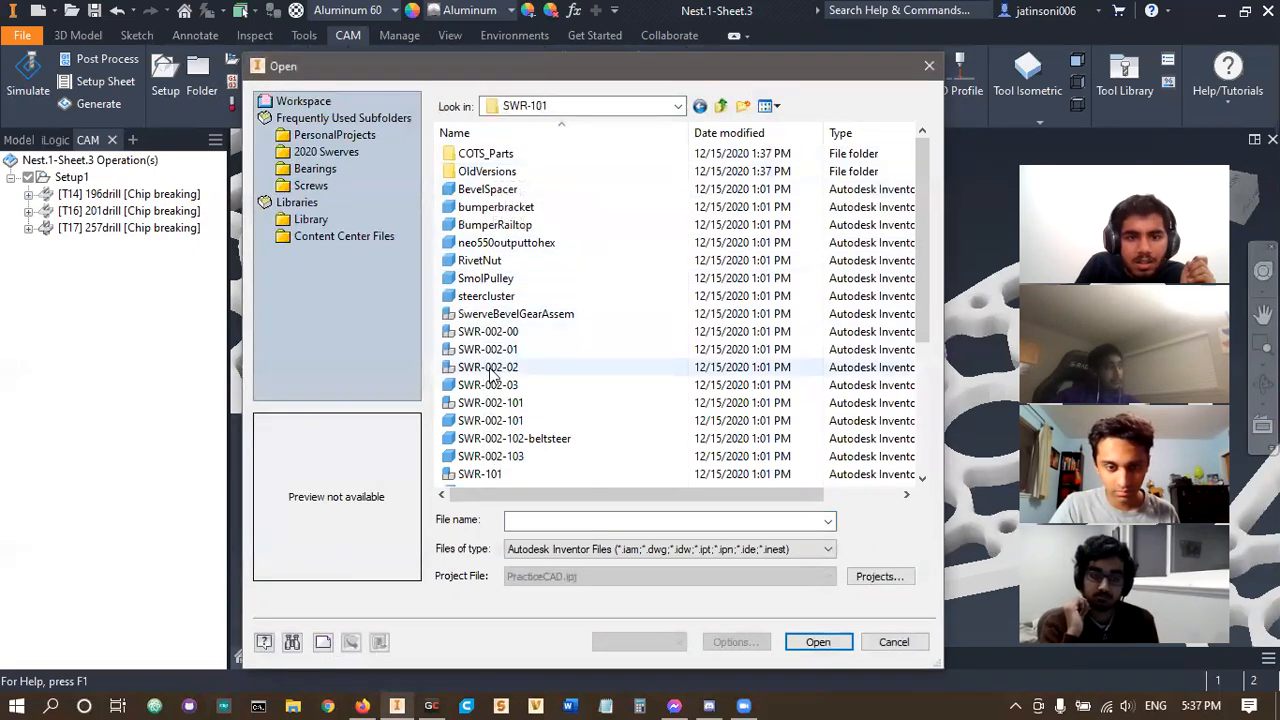
- Preview the SWR-002 and SWR-101 files in the folder to find a suitable plate example
click(490, 456)
click(490, 402)
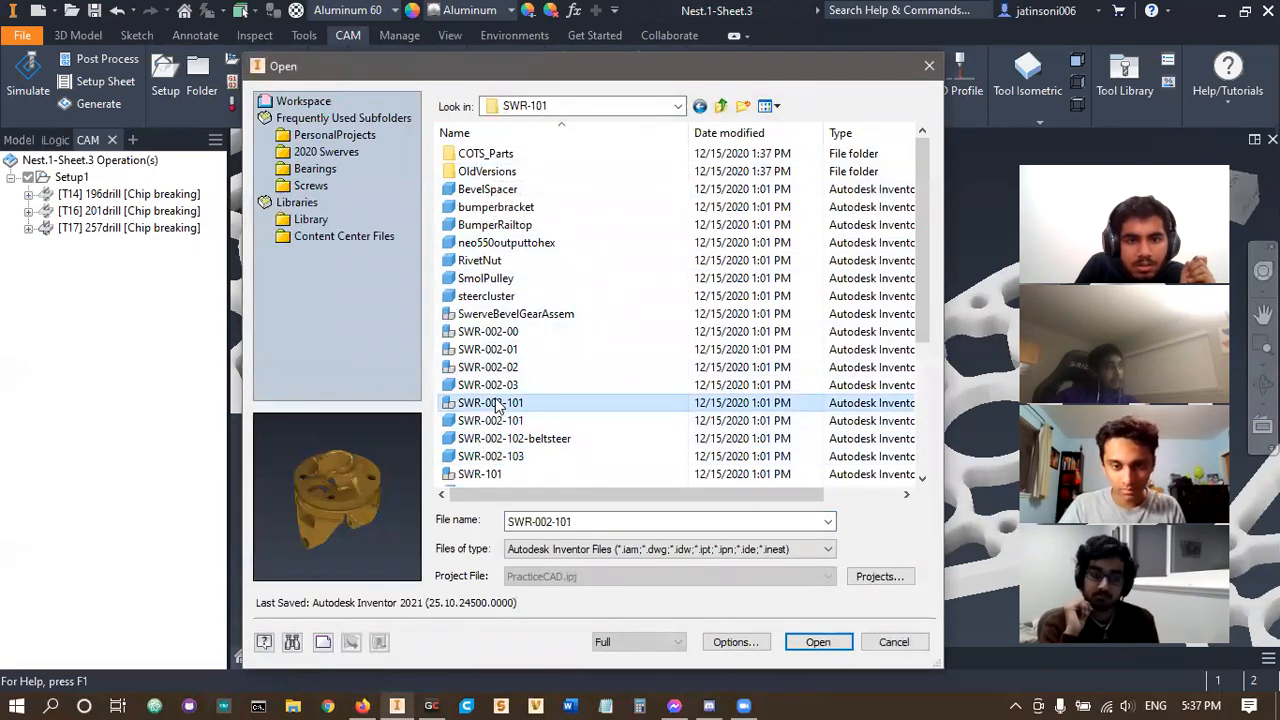
click(489, 385)
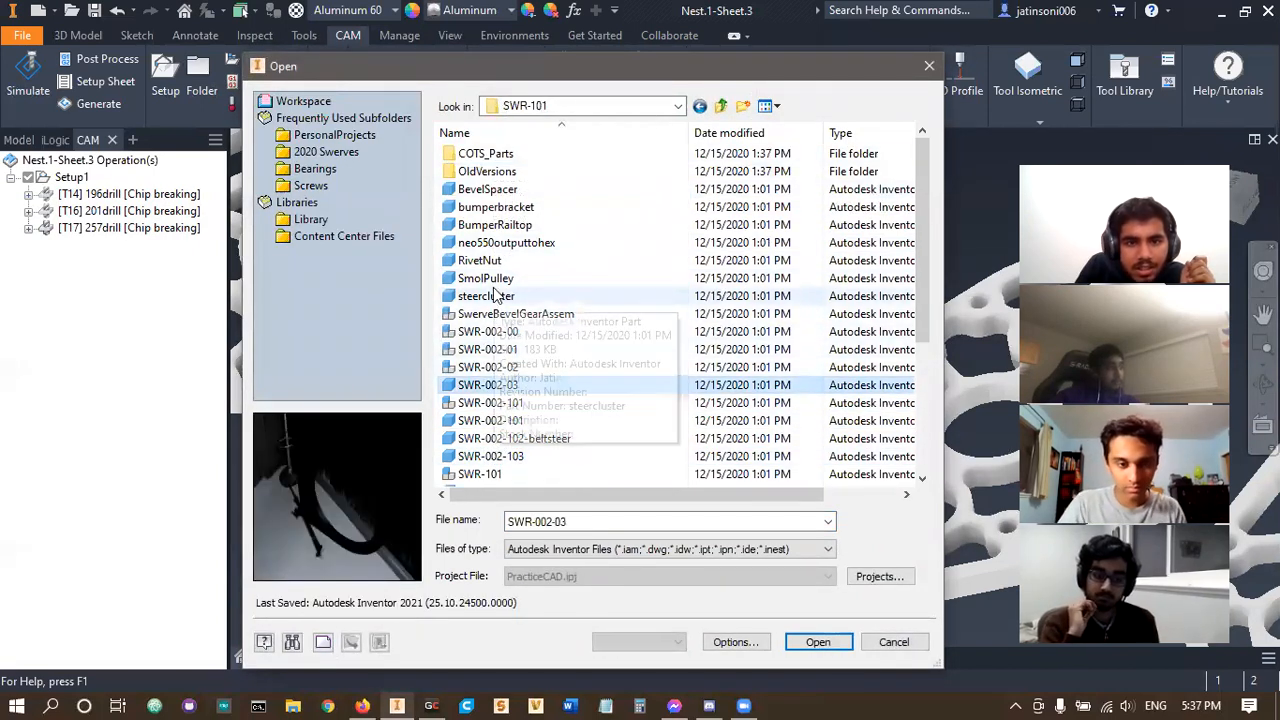
scroll(500, 300, down, 2)
click(490, 385)
click(488, 403)
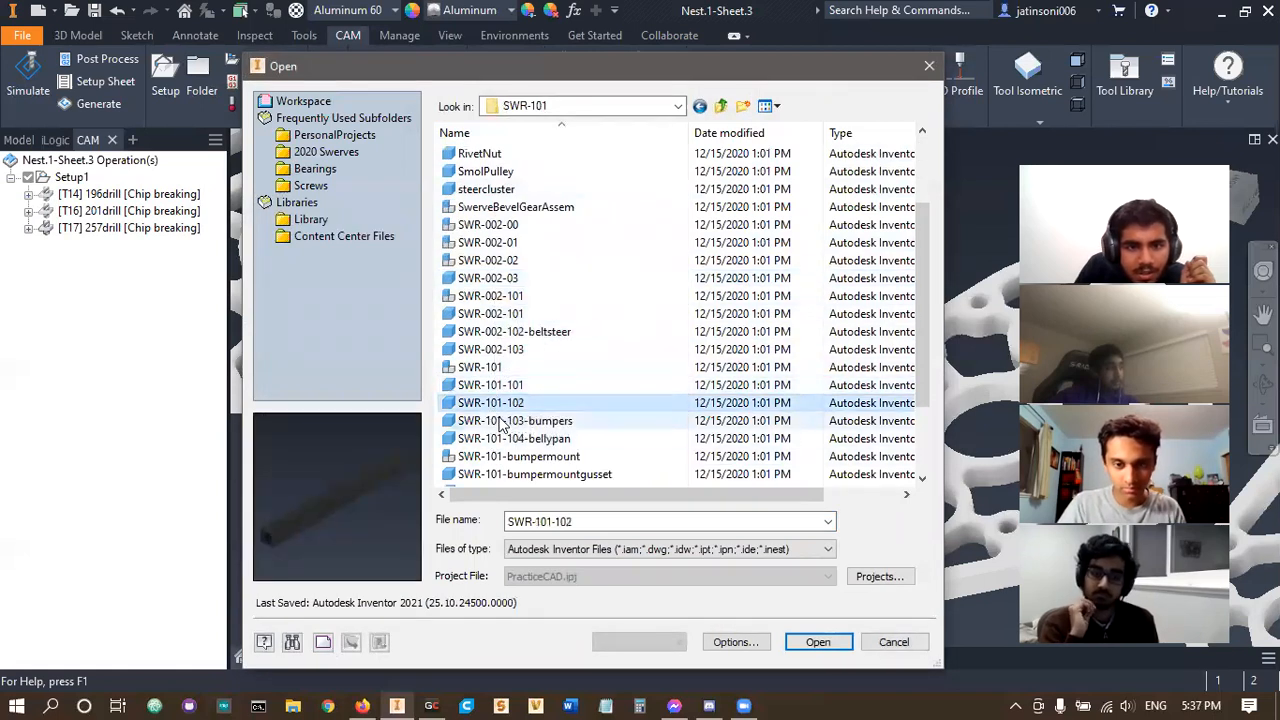
click(490, 420)
click(512, 348)
click(512, 331)
click(510, 349)
scroll(510, 348, up, 2)
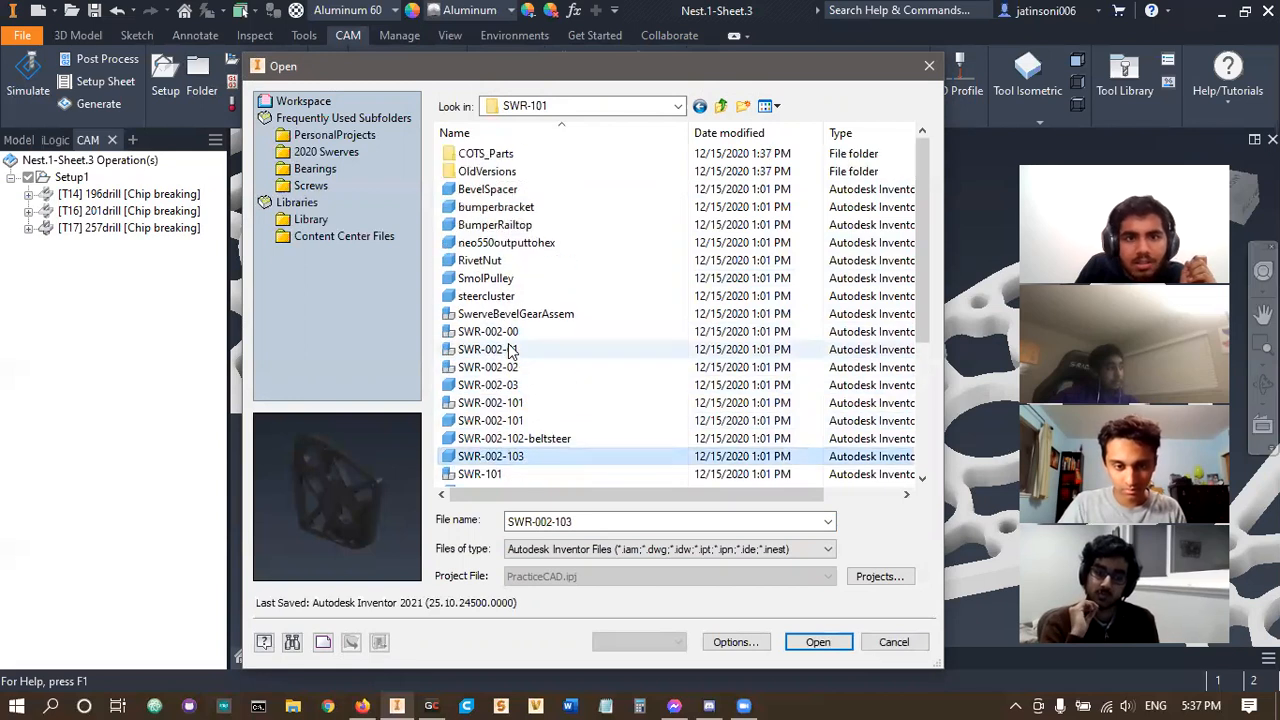
- Check the remaining assembly previews and open the SWR-002-00 assembly
click(500, 420)
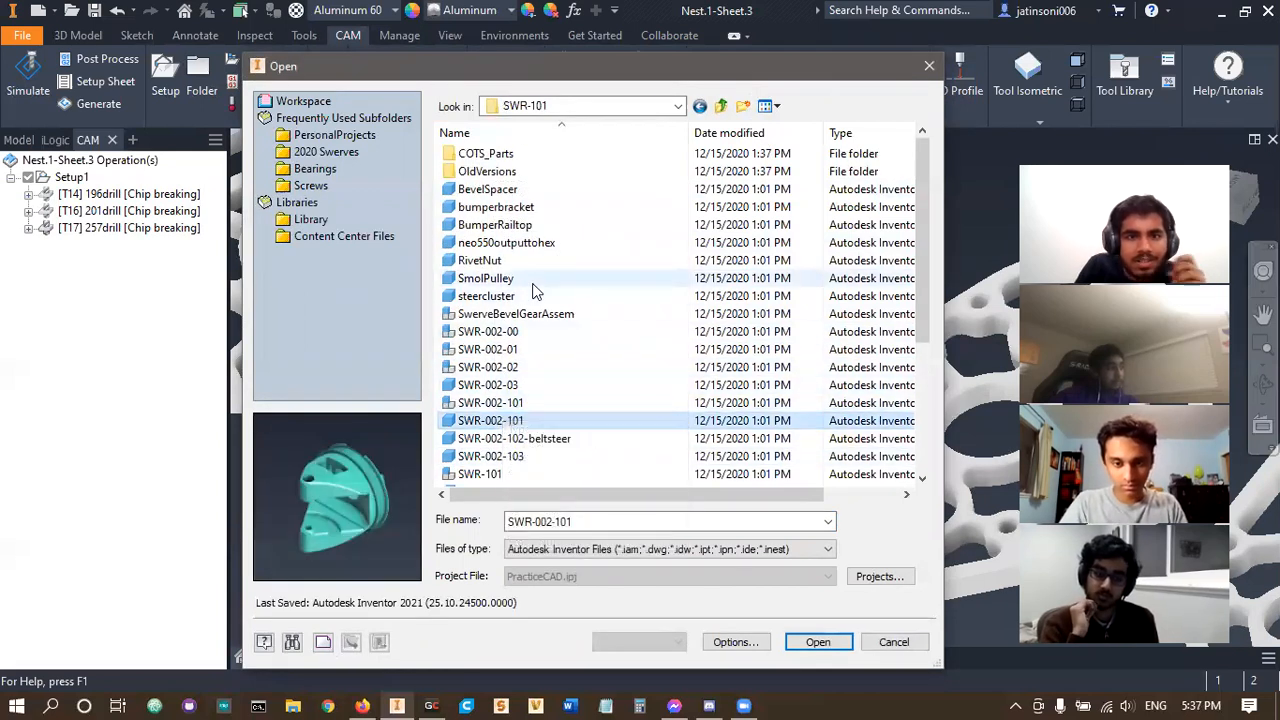
click(520, 314)
click(523, 331)
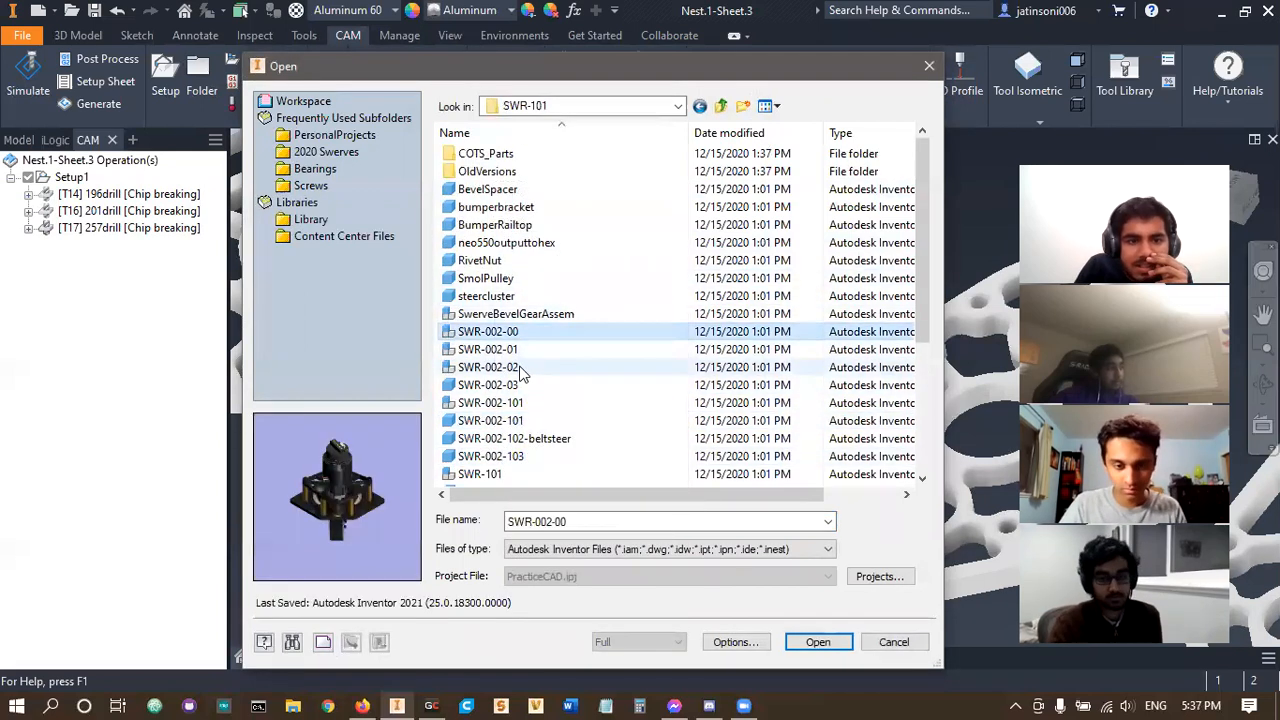
click(815, 641)
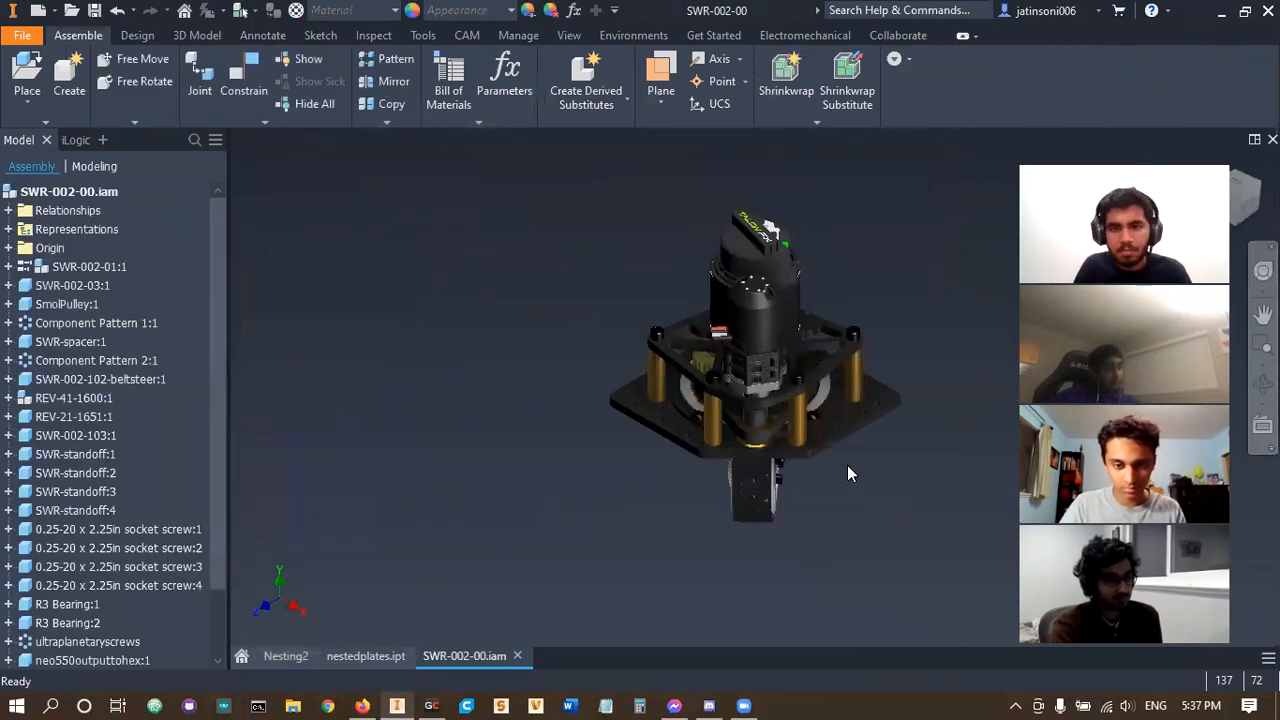
- Move the base plate clear of the swerve module to inspect its holes, and close the assembly without saving
drag(847, 473, 449, 539)
scroll(447, 535, up, 3)
shift+middle_drag(444, 521, 562, 436)
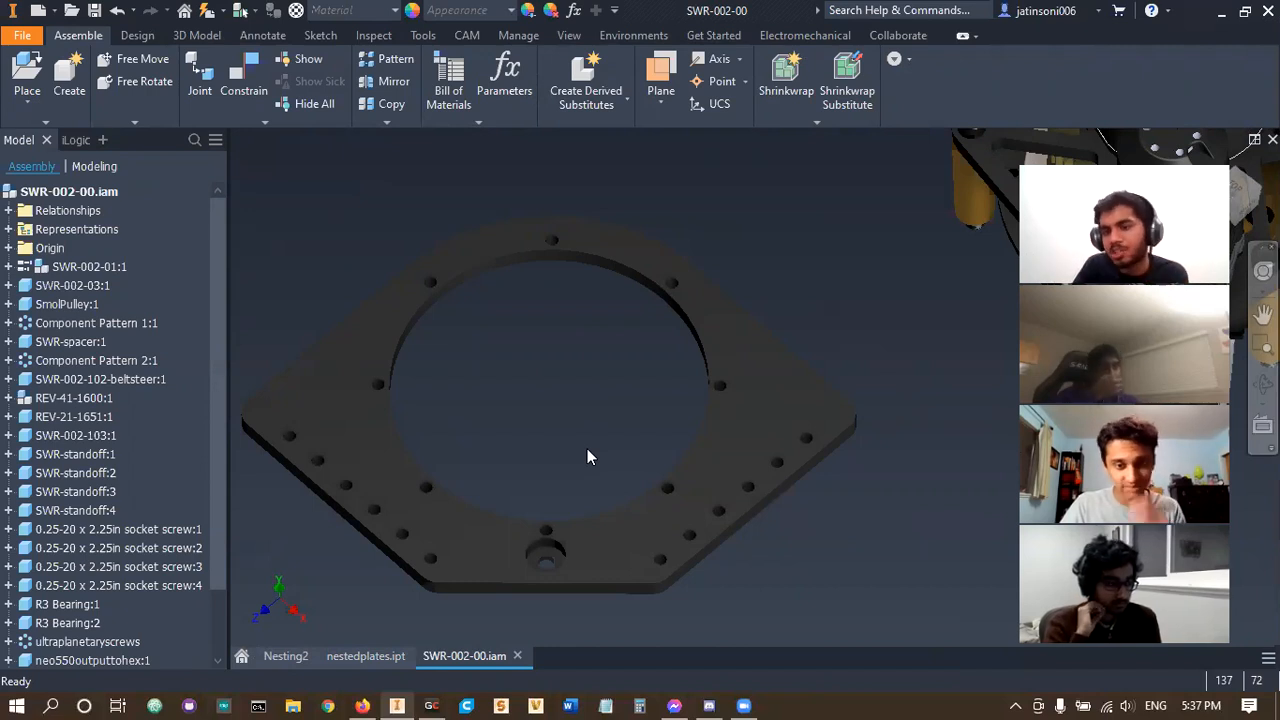
scroll(566, 475, down, 5)
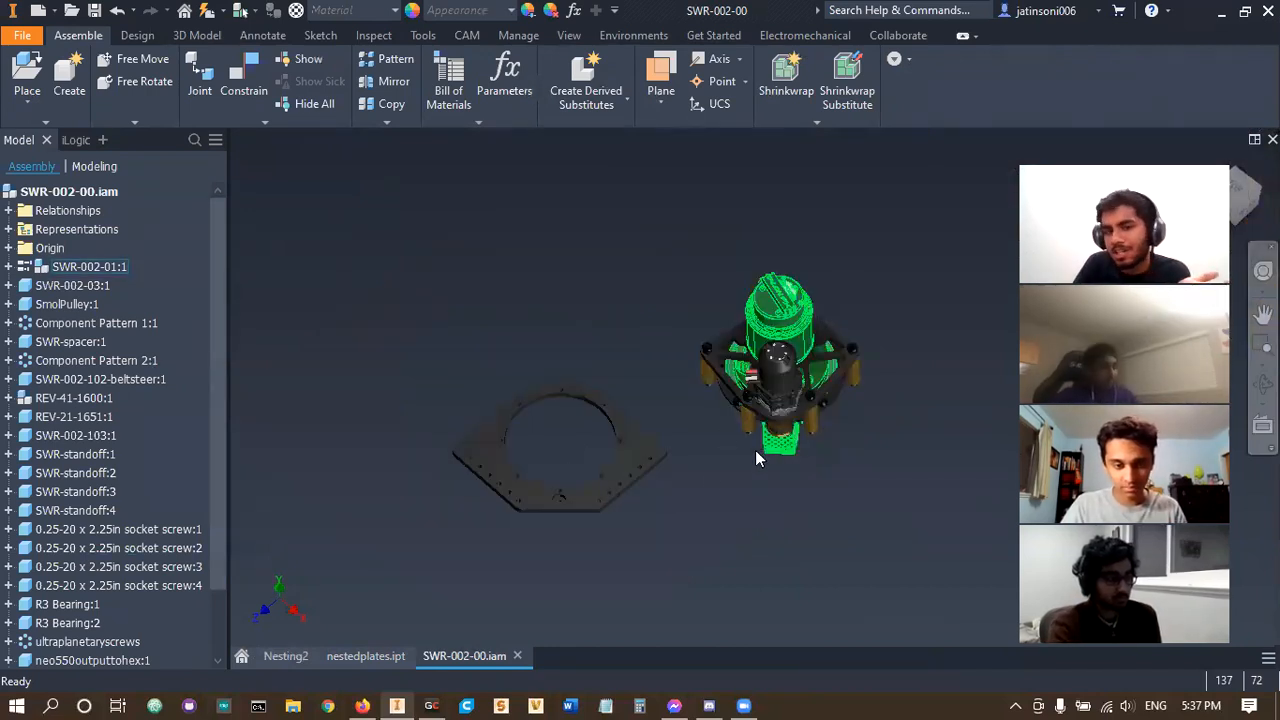
scroll(575, 560, up, 5)
click(519, 660)
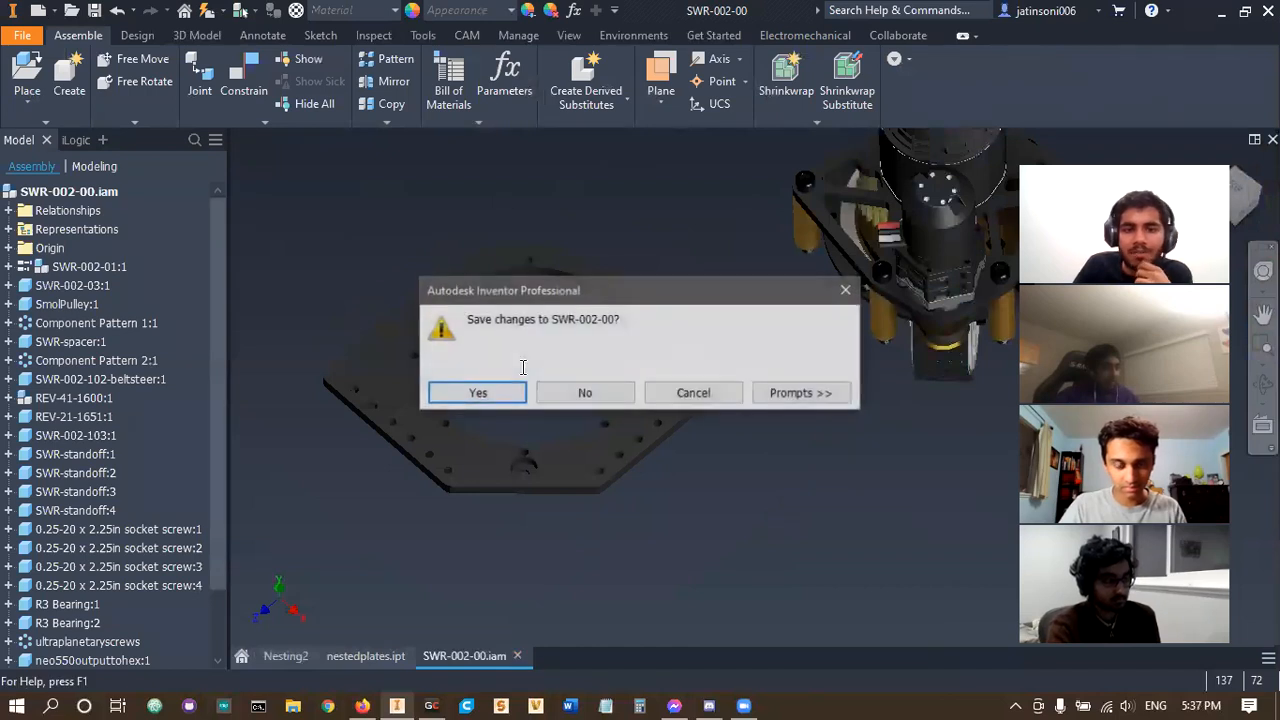
click(579, 400)
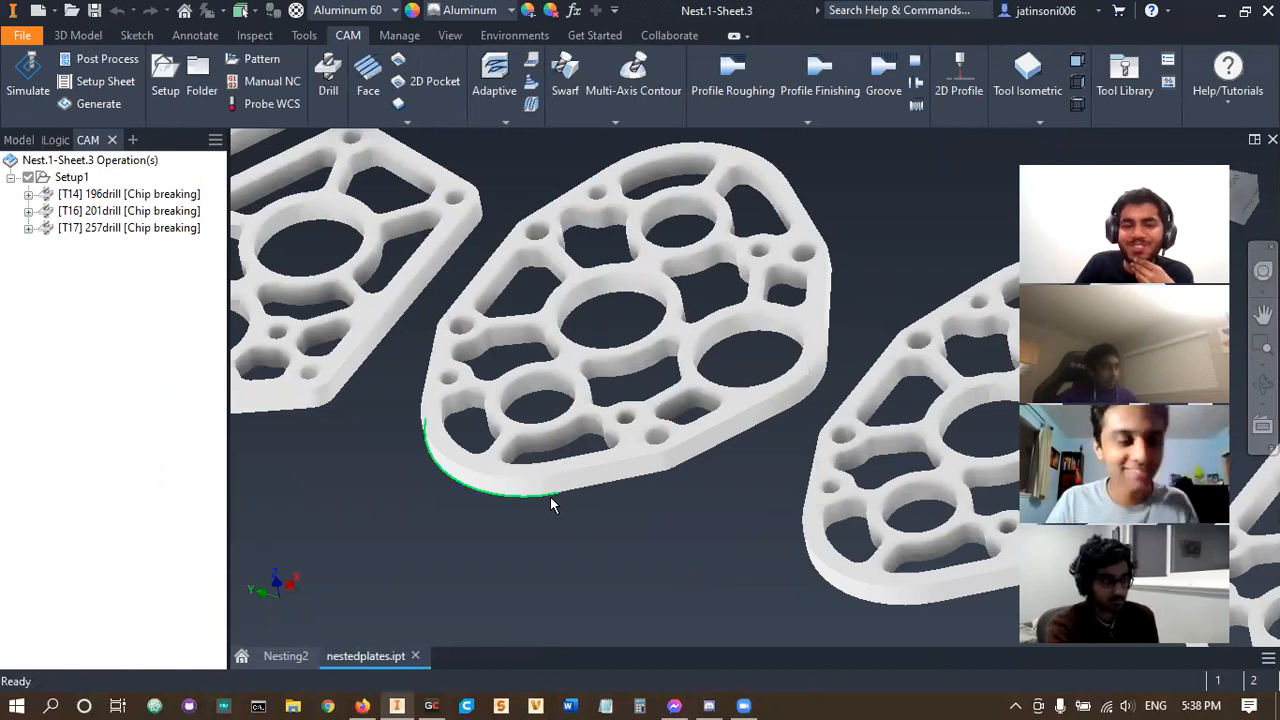
- Add a contour operation to the nested plates' setup from the Aluminum Final Contour template
scroll(550, 497, down, 5)
middle_drag(514, 492, 461, 407)
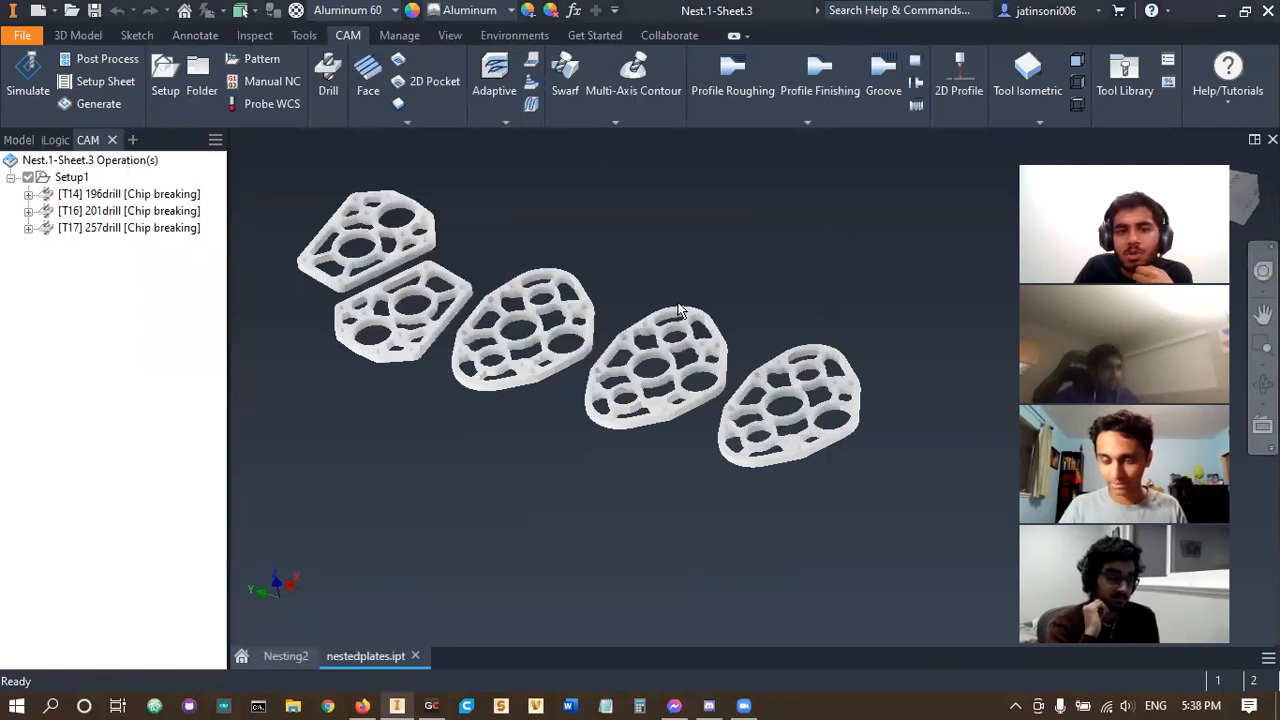
scroll(609, 398, up, 5)
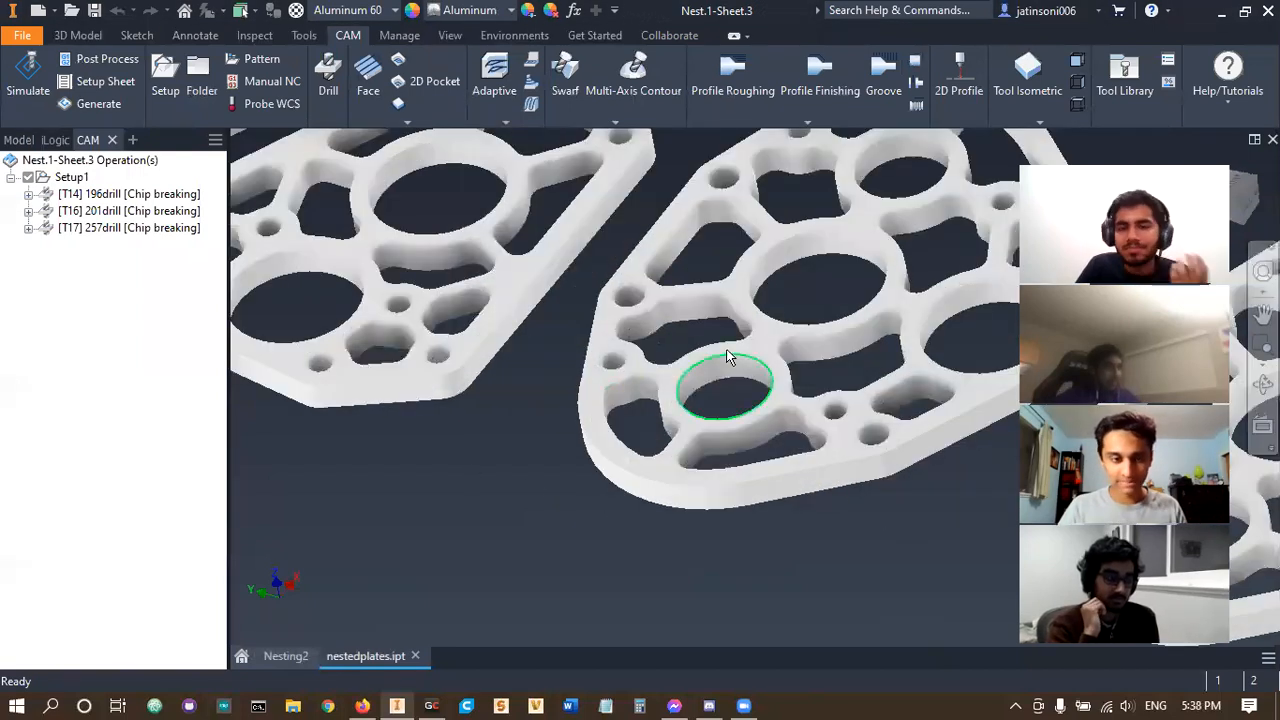
scroll(720, 366, down, 5)
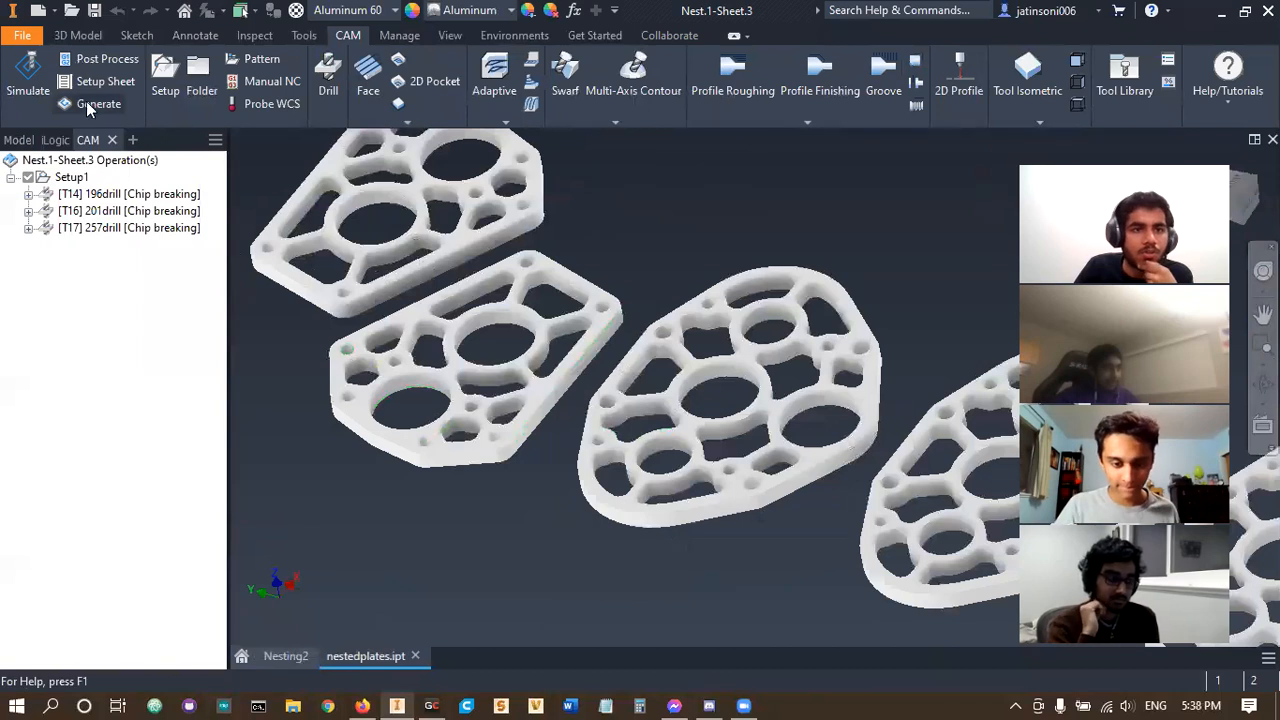
right_click(170, 295)
mouse_move(281, 329)
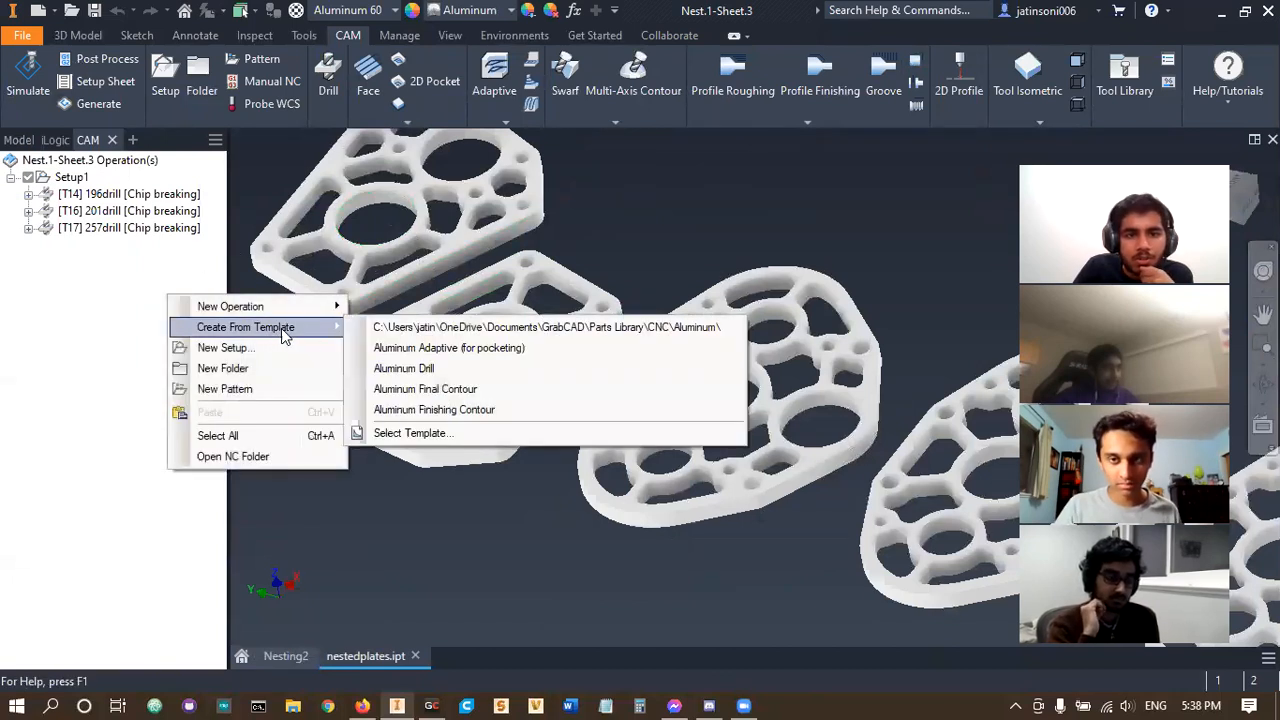
click(458, 389)
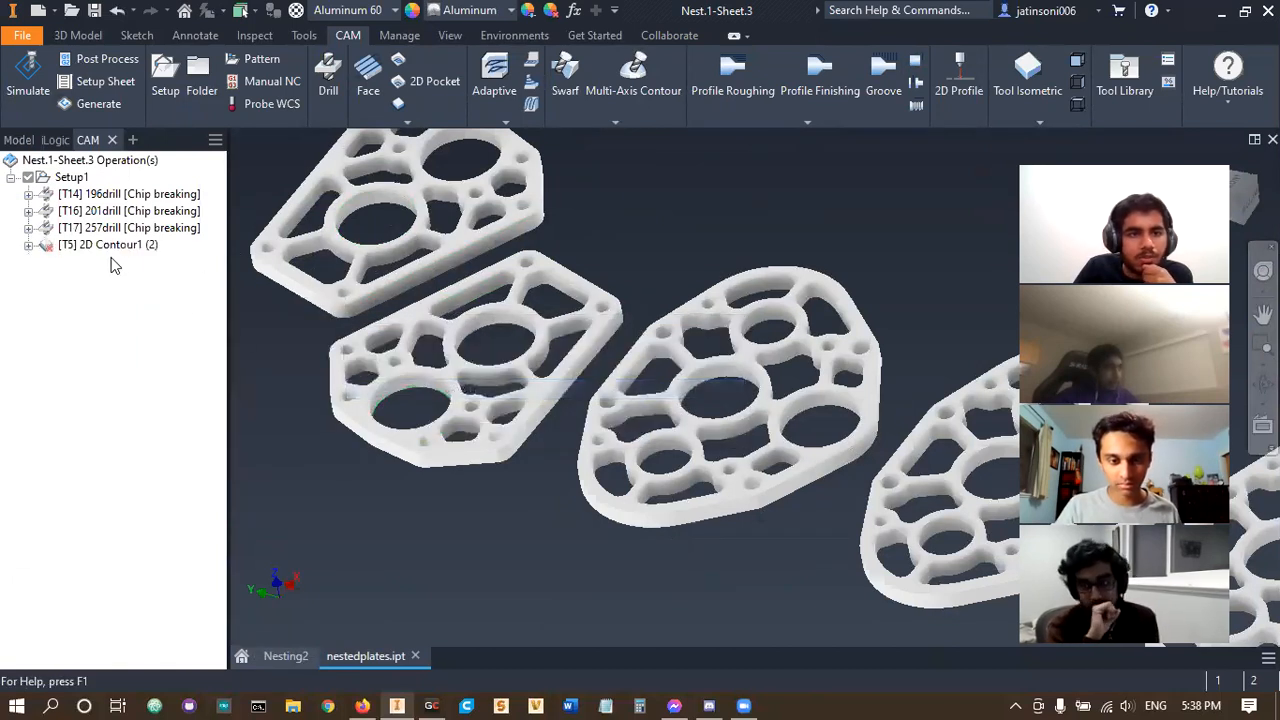
- Set the edge of the central circular bore in the first angular plate as the 2D contour's geometry and accept the operation
middle_drag(330, 485, 419, 602)
click(434, 343)
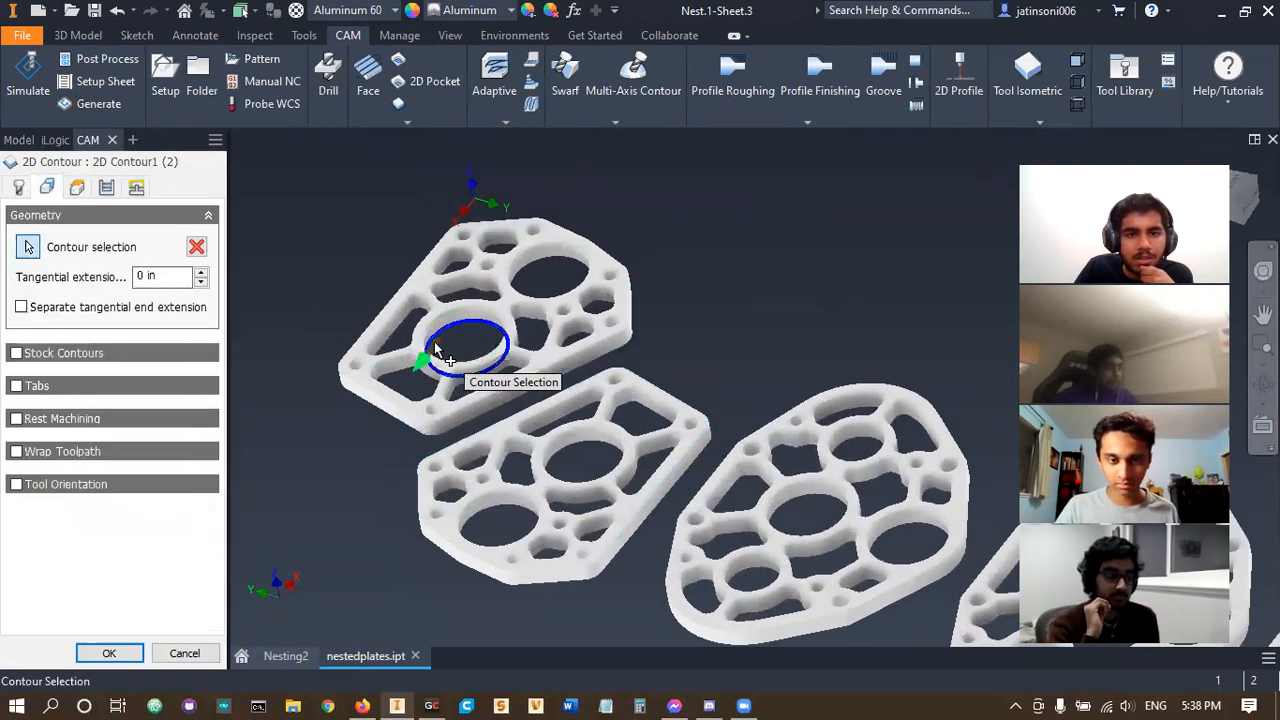
click(447, 320)
click(447, 314)
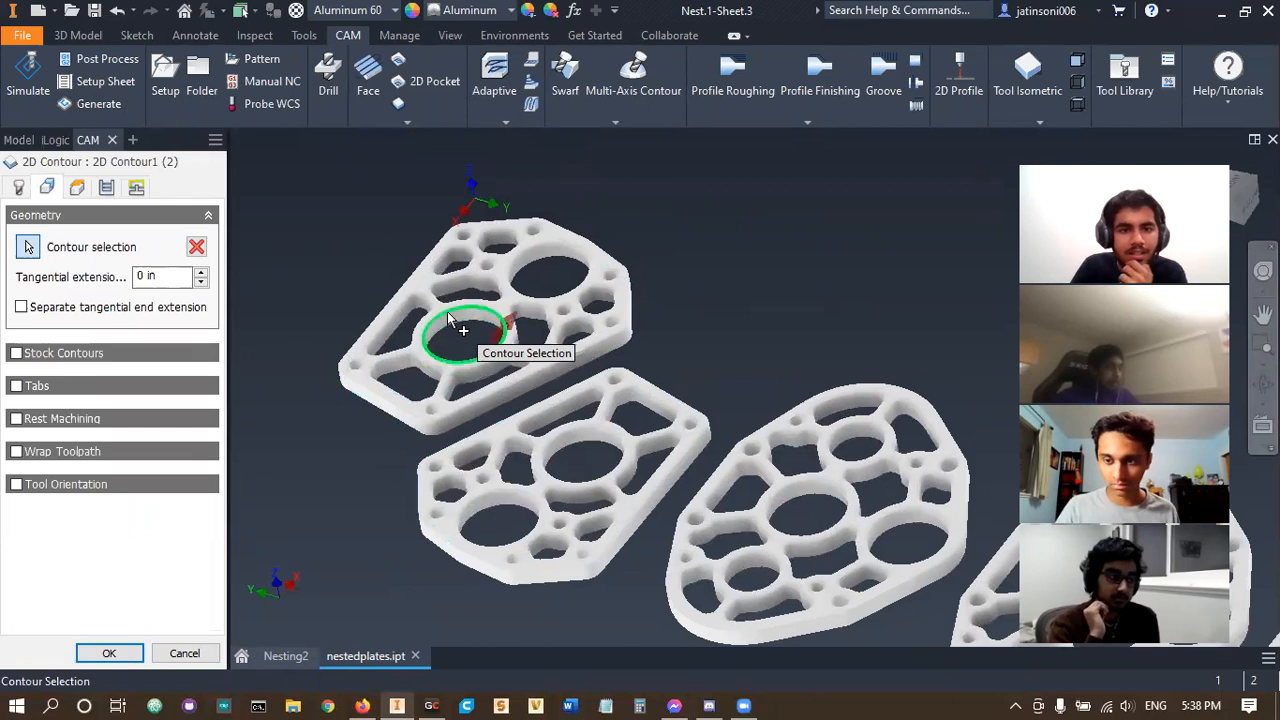
click(109, 654)
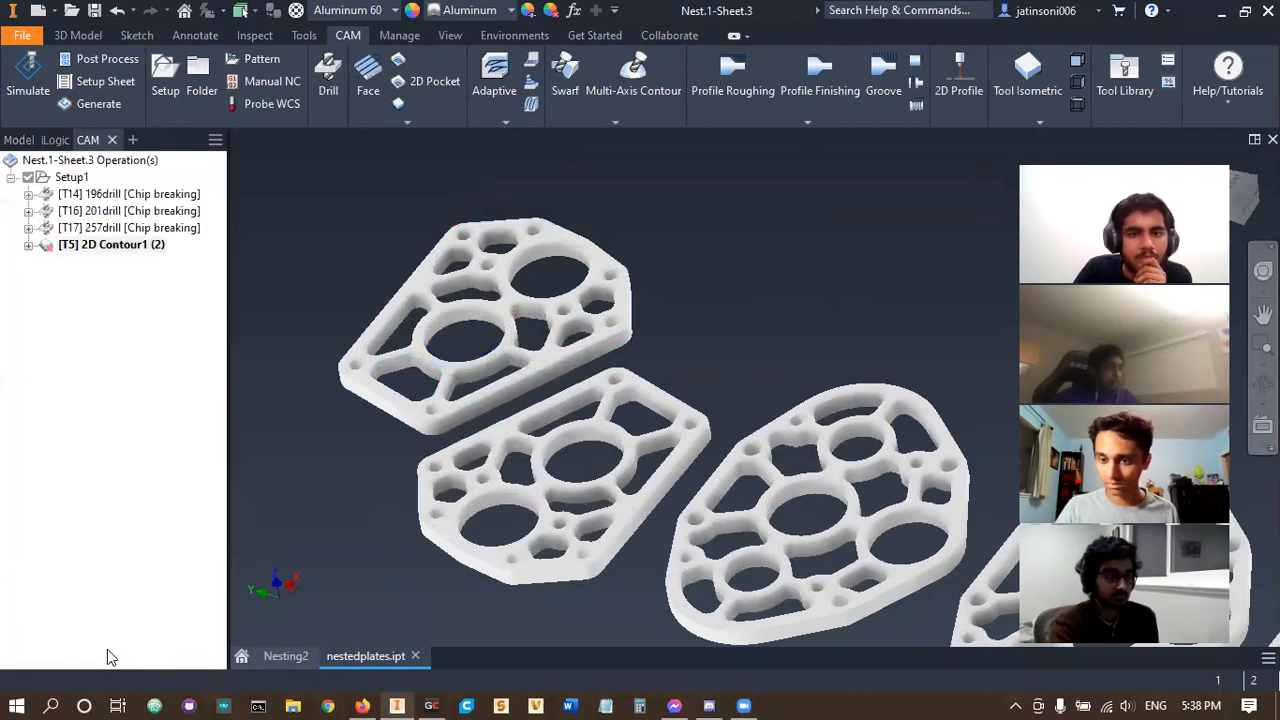
- Simulate the new 2D contour toolpath with the stock displayed
click(28, 78)
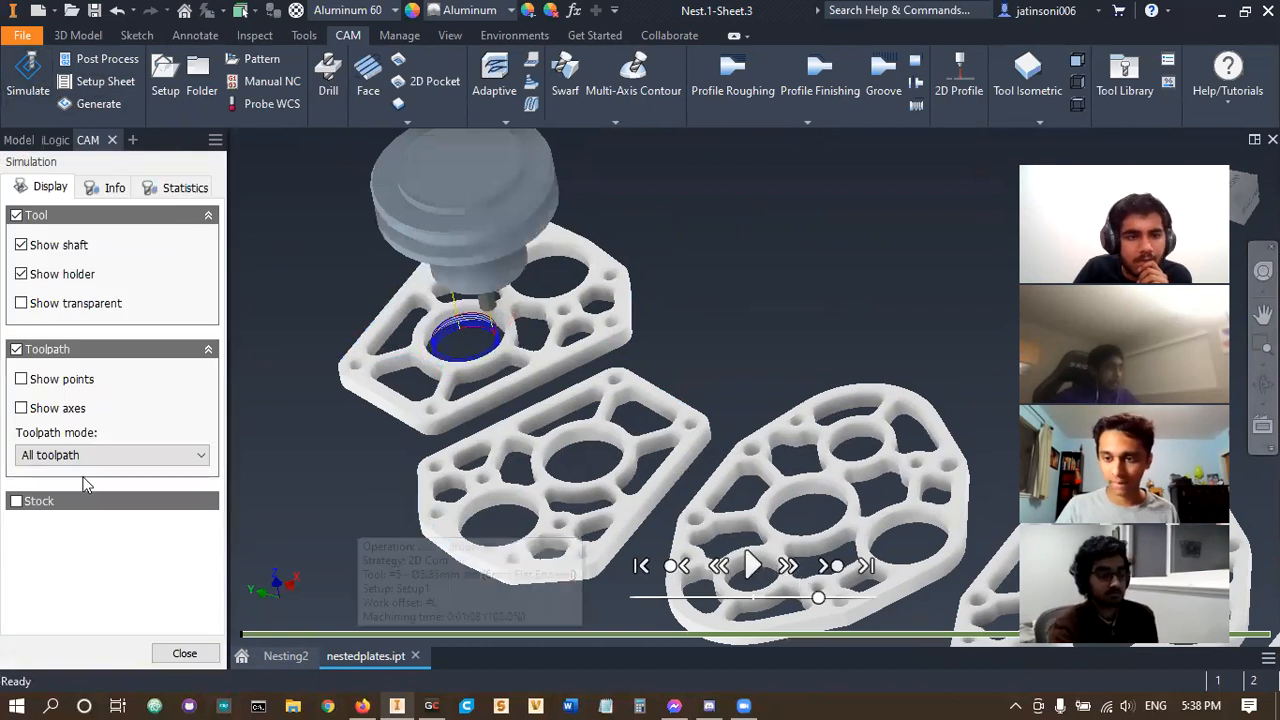
click(16, 501)
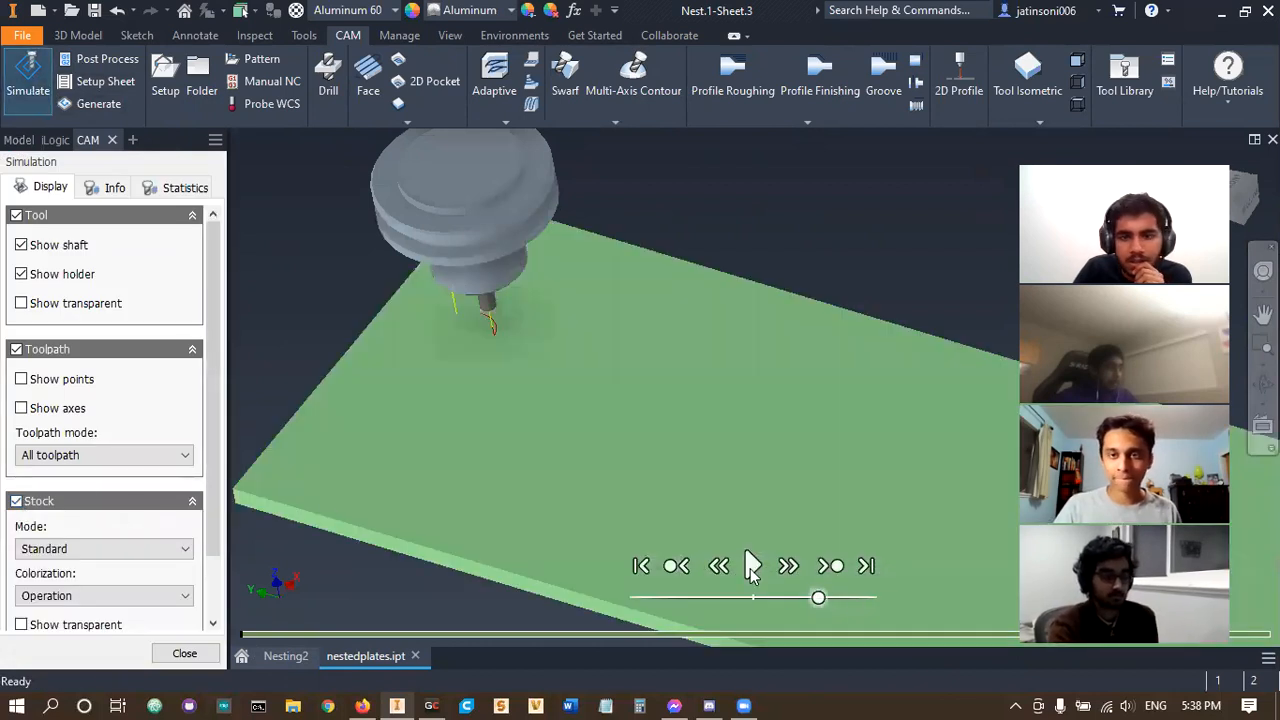
click(752, 567)
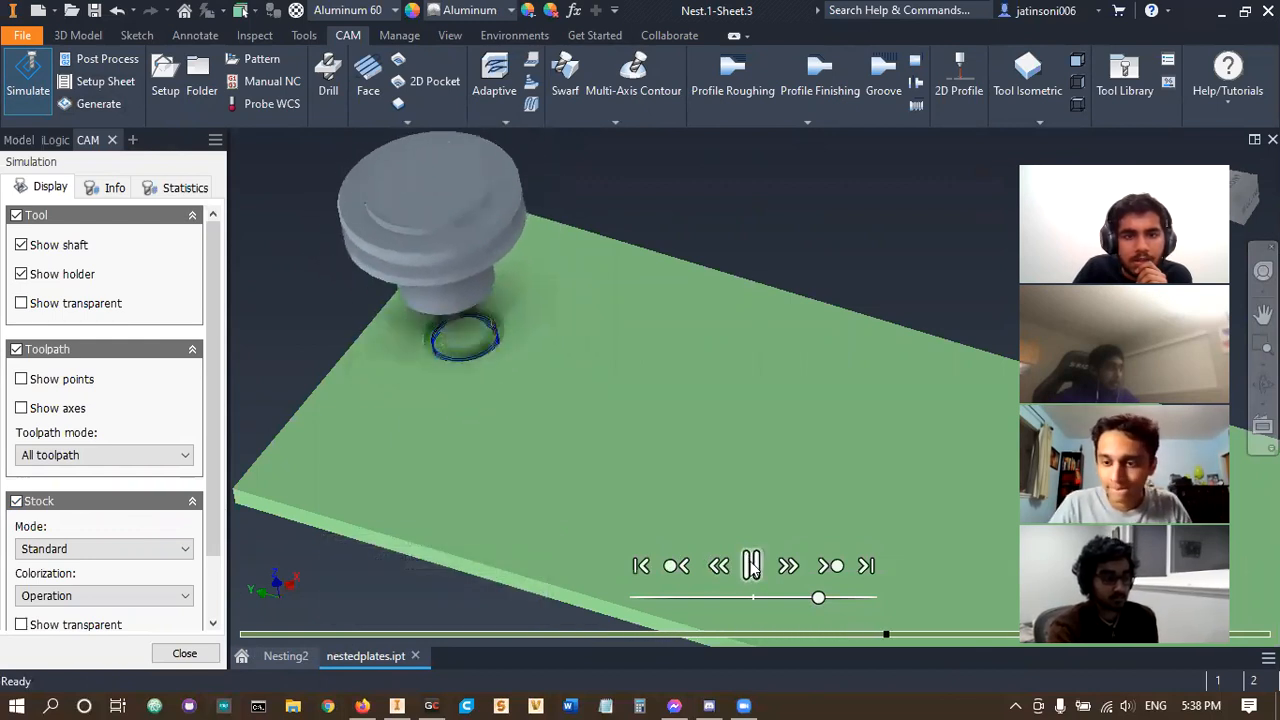
- Pause the contour simulation and inspect the tool, ramped passes and cut groove around the bore up close
click(752, 567)
scroll(495, 332, down, 3)
scroll(458, 472, up, 5)
mouse_move(458, 470)
shift+middle_down()
mouse_move(449, 418)
mouse_move(458, 488)
shift+middle_up()
scroll(441, 417, down, 5)
middle_drag(428, 423, 655, 392)
scroll(606, 326, down, 3)
scroll(669, 345, up, 5)
shift+middle_drag(655, 392, 651, 378)
scroll(730, 430, down, 5)
middle_drag(735, 433, 647, 405)
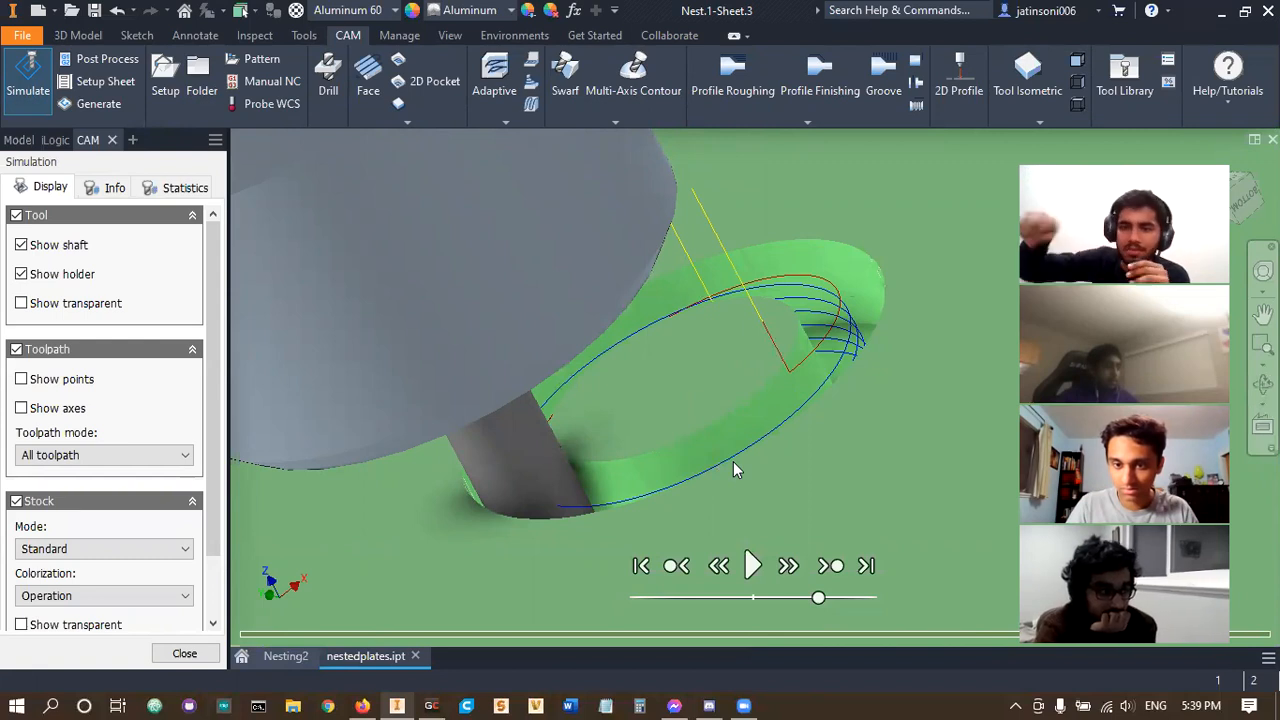
scroll(800, 385, down, 2)
scroll(797, 397, down, 2)
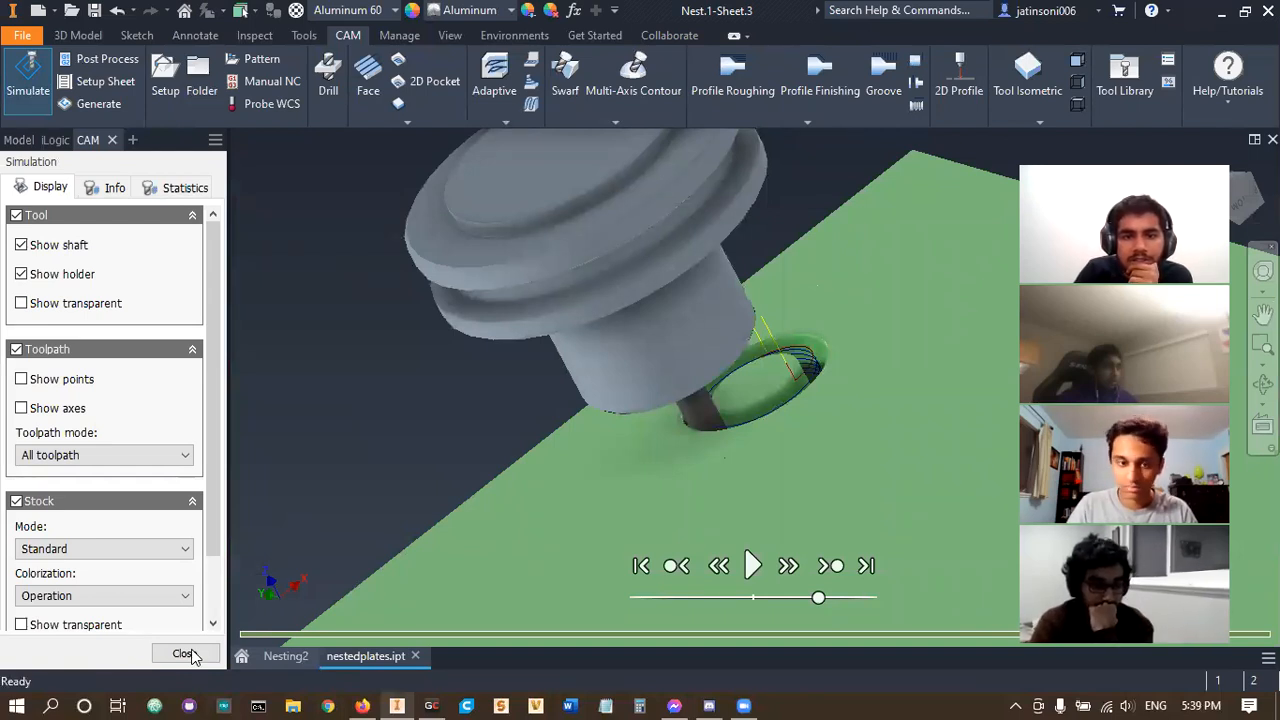
- Examine the whole stock sheet around the simulated bore cut and exit the simulation
scroll(786, 334, down, 4)
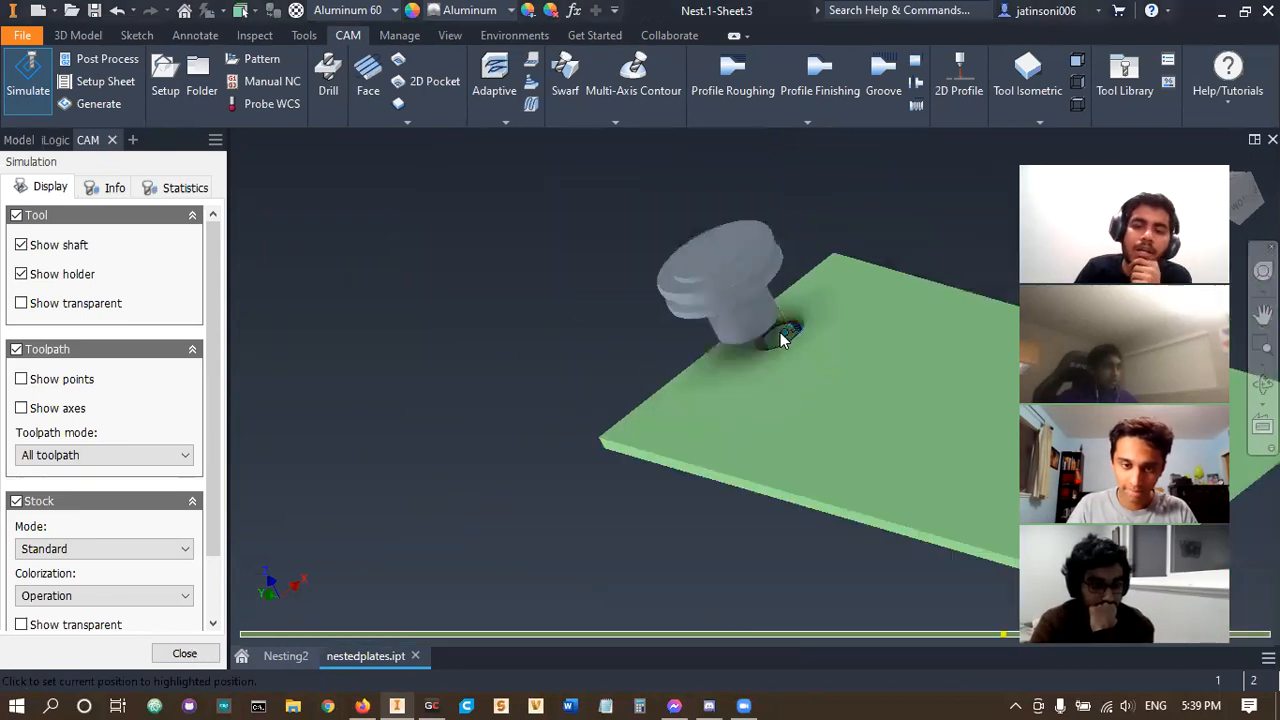
middle_drag(946, 307, 506, 340)
scroll(442, 373, up, 3)
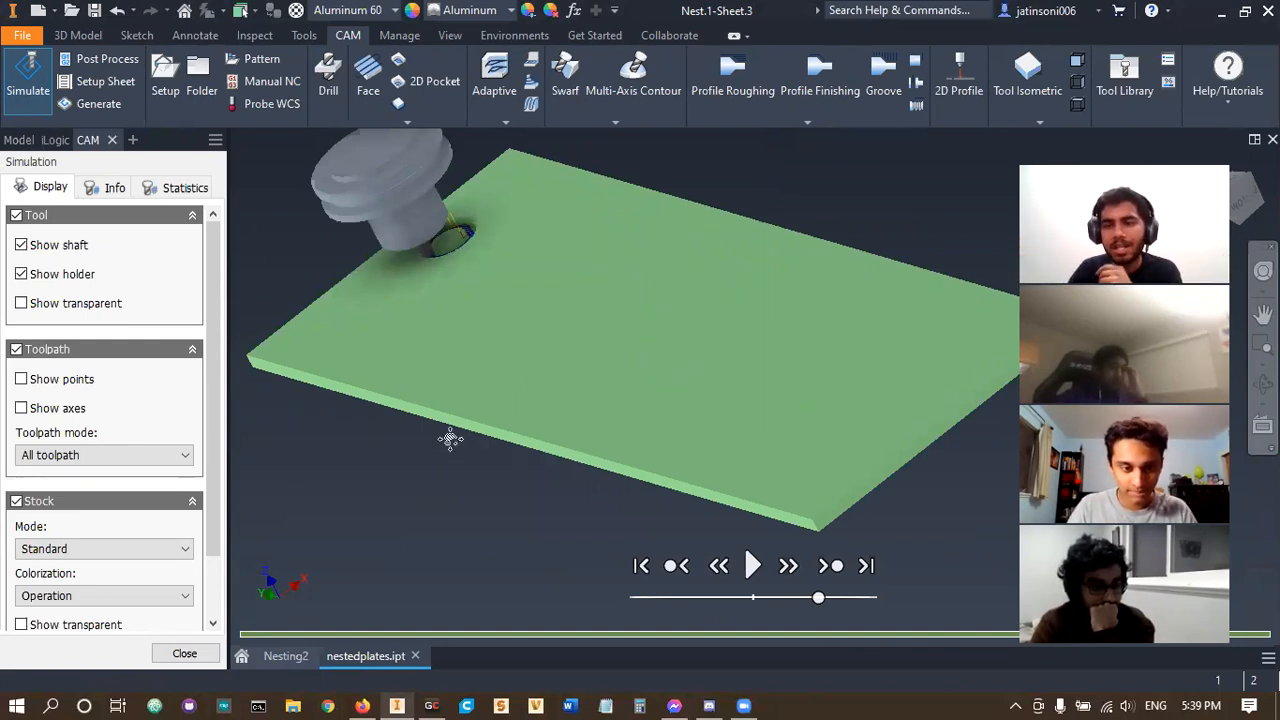
middle_drag(450, 438, 518, 372)
scroll(341, 304, up, 4)
scroll(620, 352, down, 6)
middle_drag(694, 372, 462, 344)
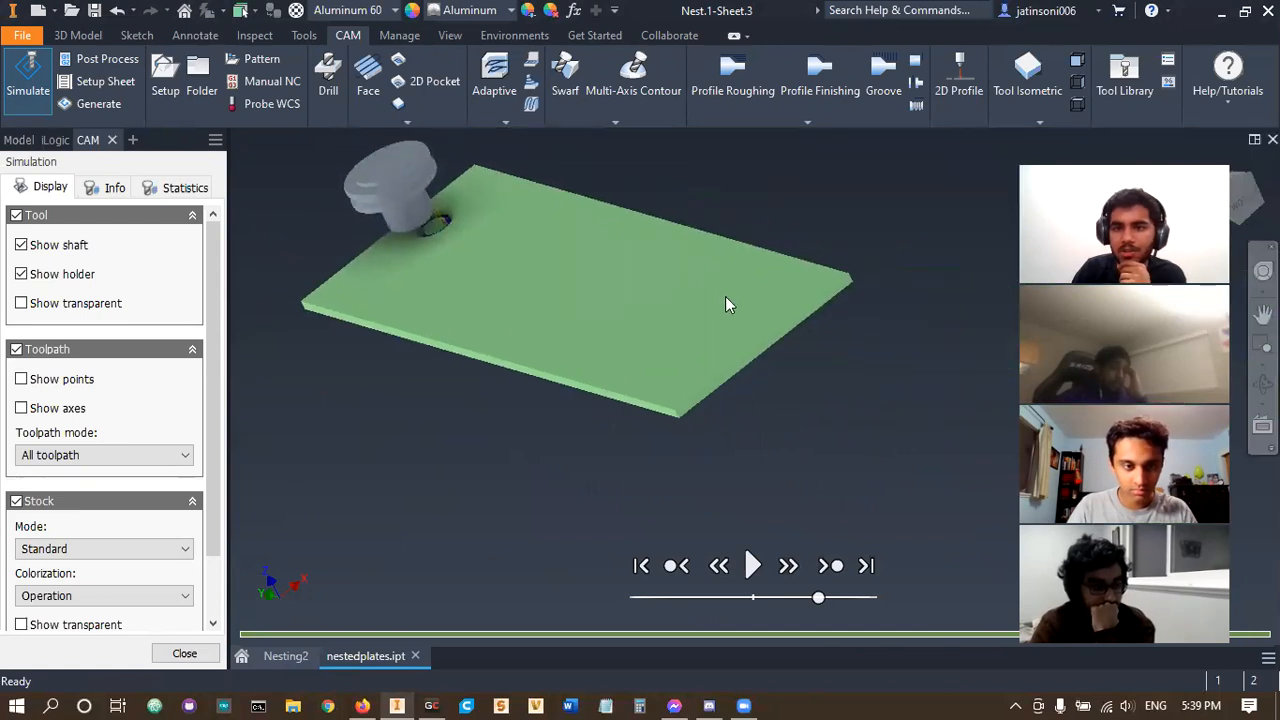
scroll(708, 262, up, 3)
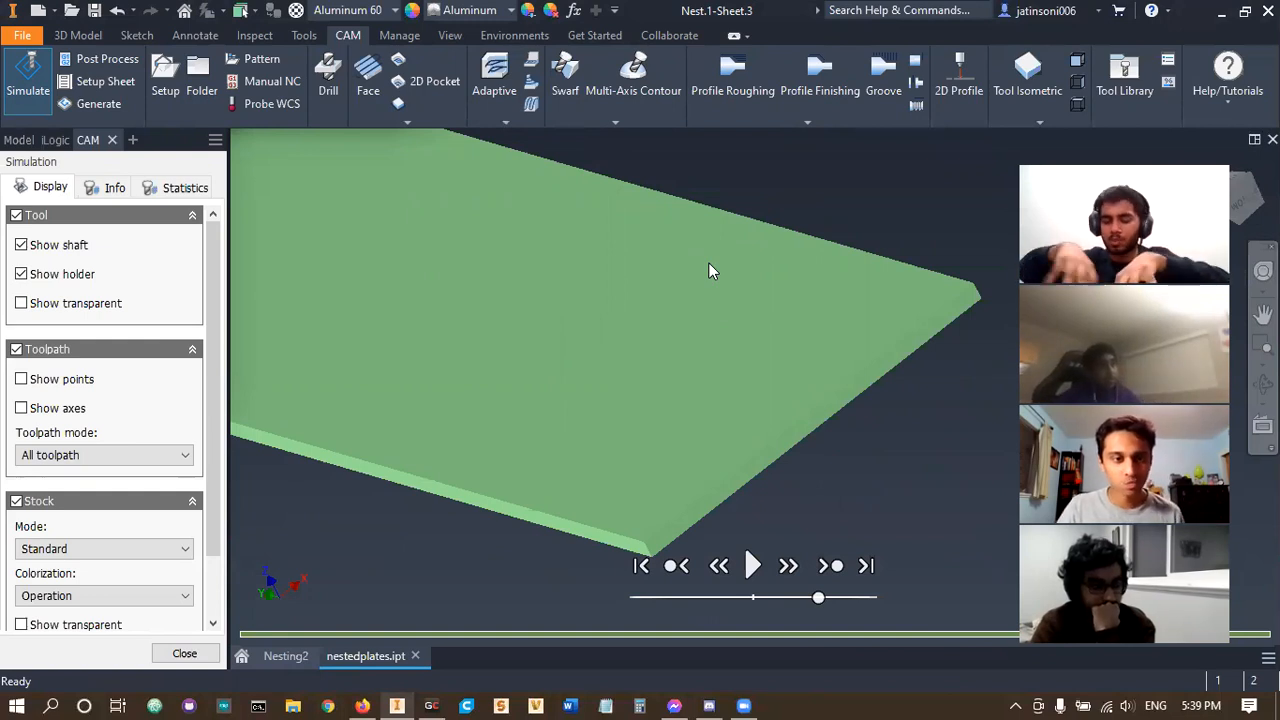
scroll(716, 310, down, 5)
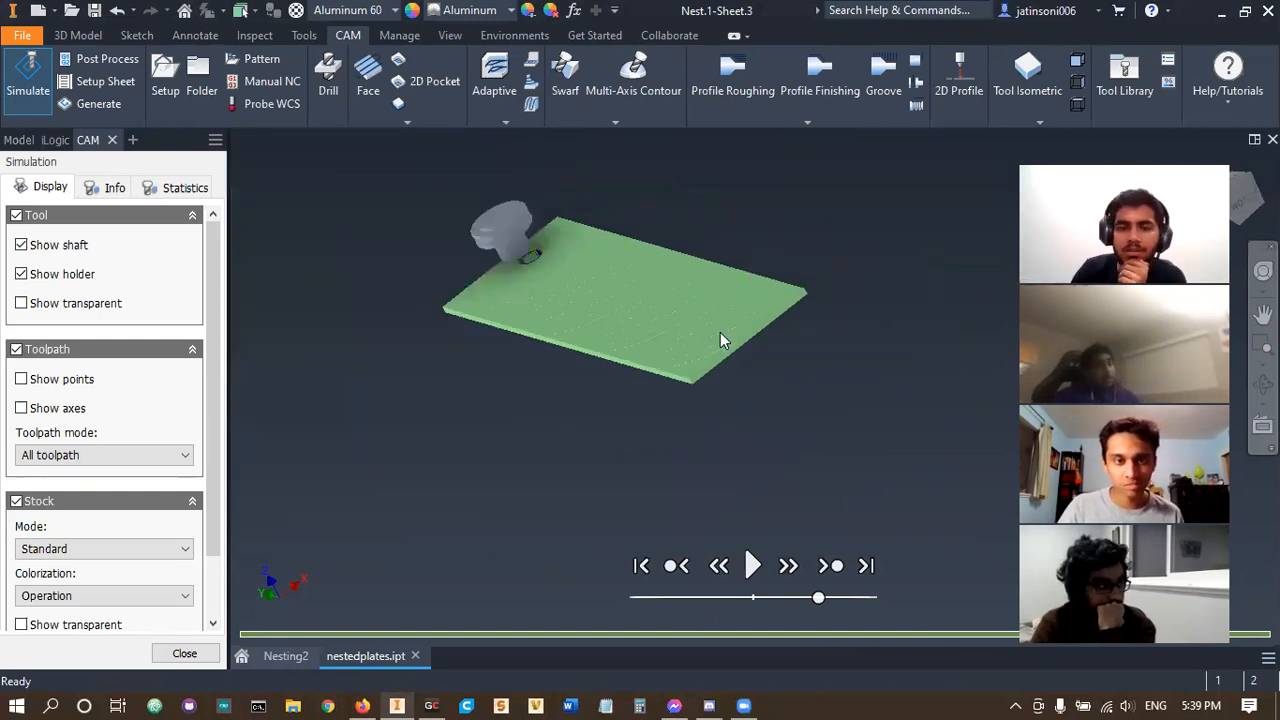
click(182, 654)
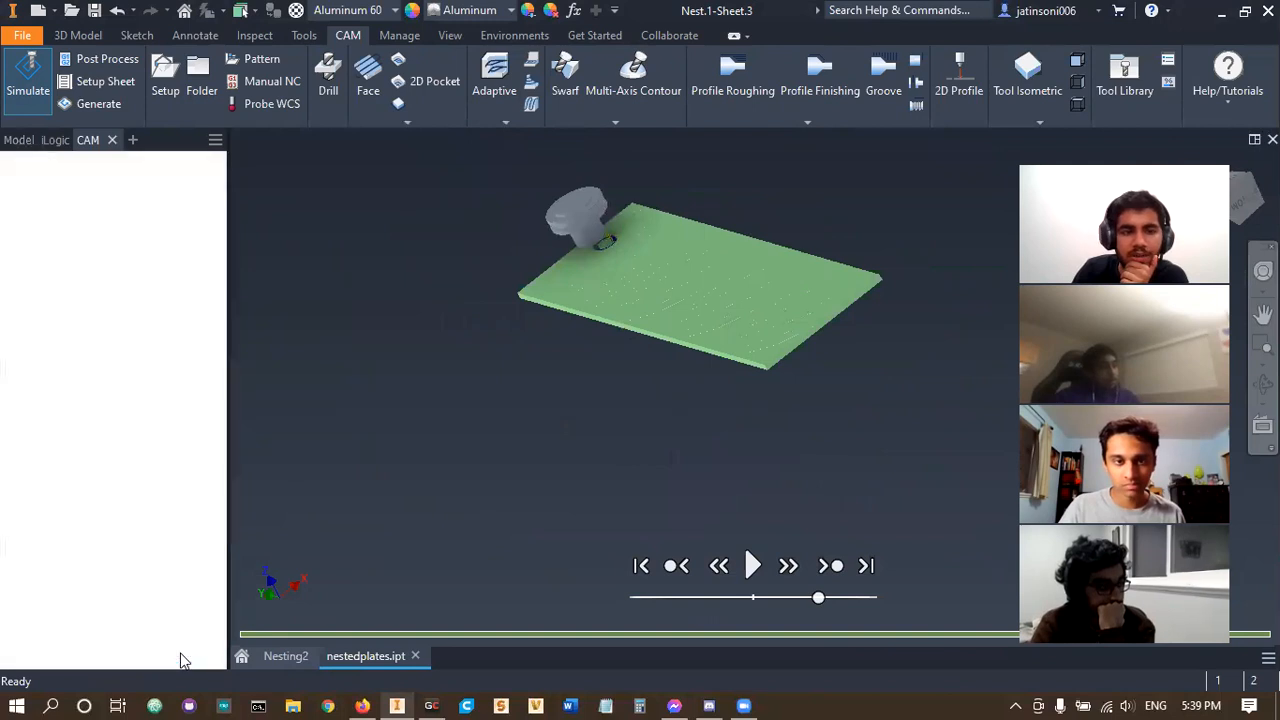
- Delete the 2D contour operation from Setup1
right_click(97, 247)
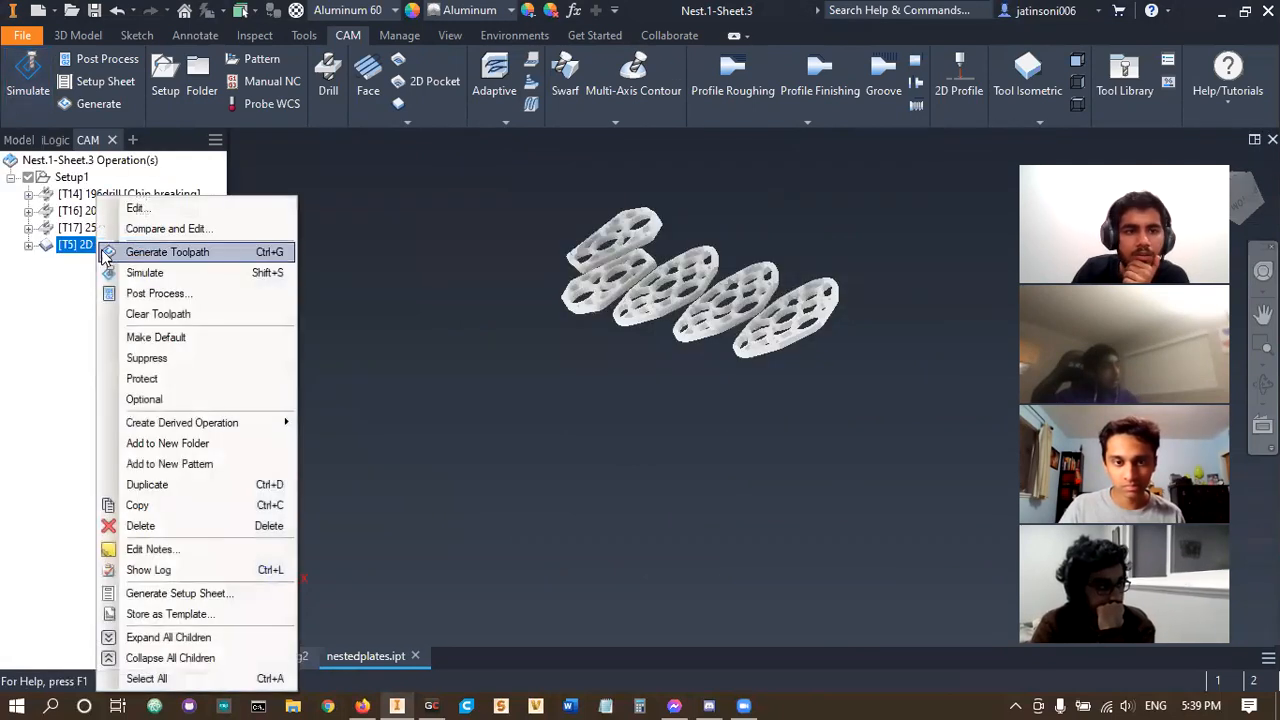
click(141, 526)
click(703, 423)
- Add an adaptive clearing operation to the nested plates from the Aluminum Adaptive (for pocketing) template
shift+middle_drag(271, 434, 263, 337)
right_click(95, 315)
mouse_move(210, 350)
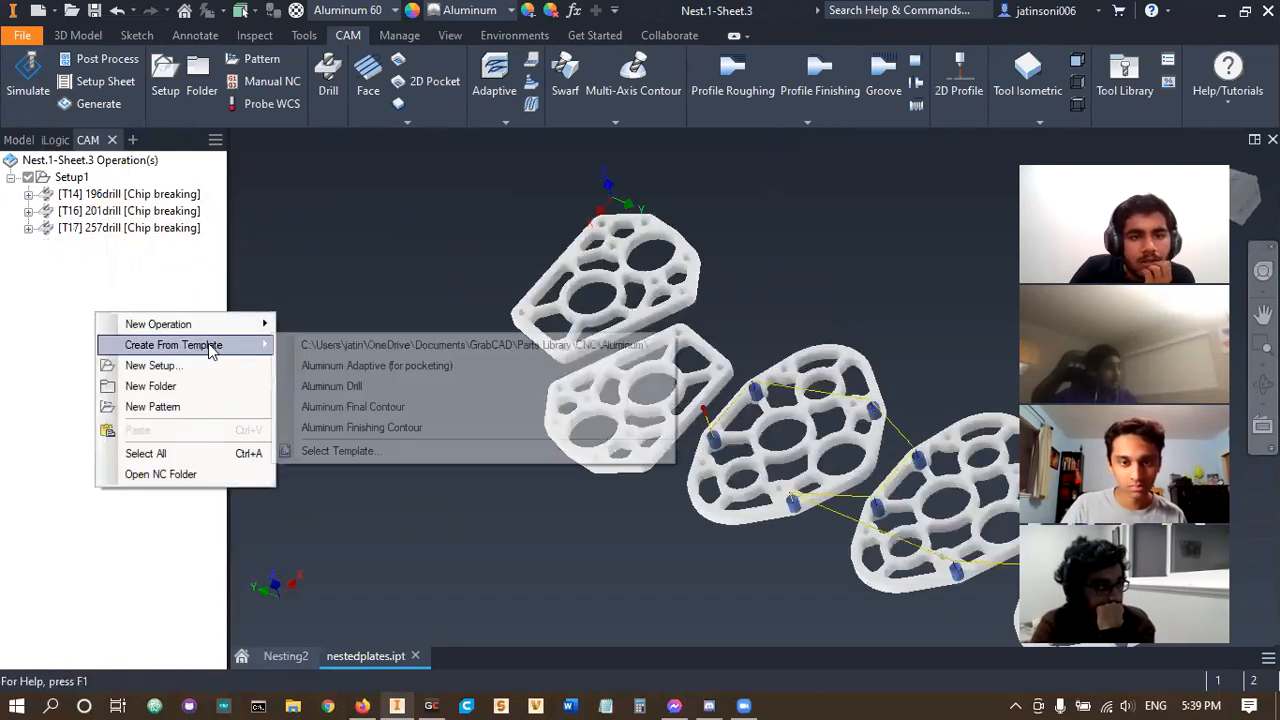
click(351, 366)
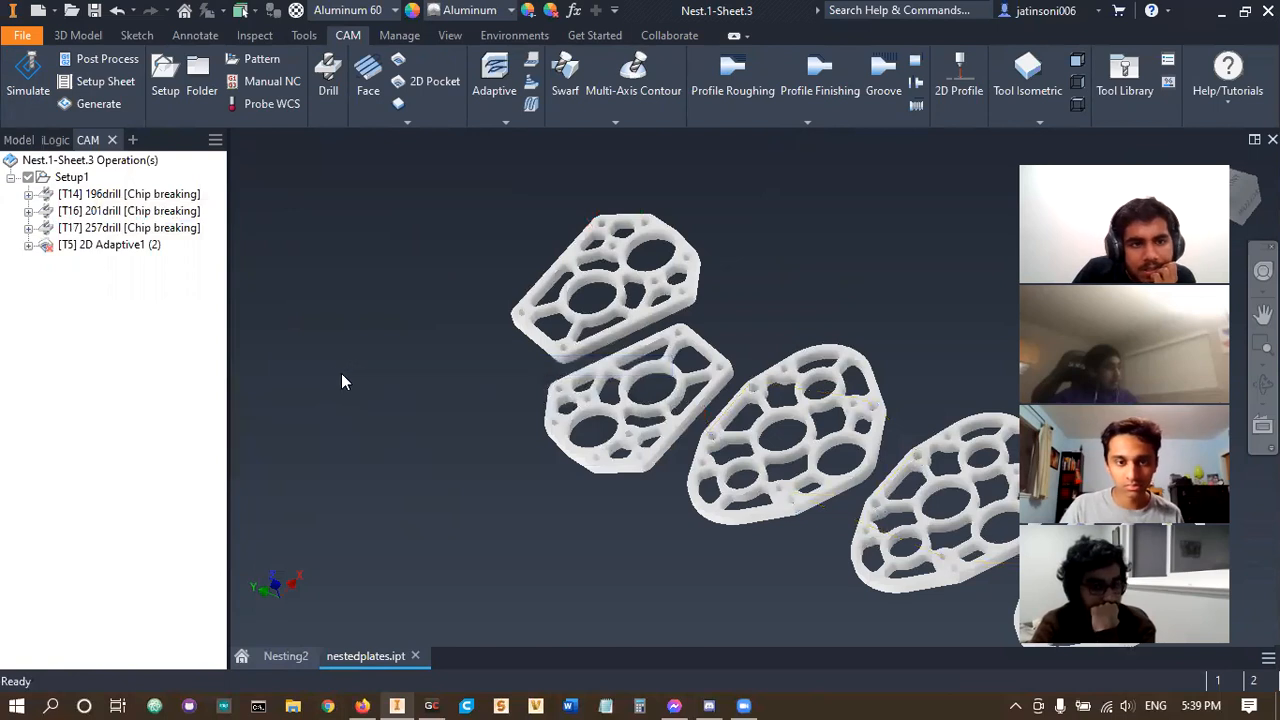
- Open the new 2D adaptive operation for editing and choose the #5 Ø5.85mm flat mill as its tool
click(108, 246)
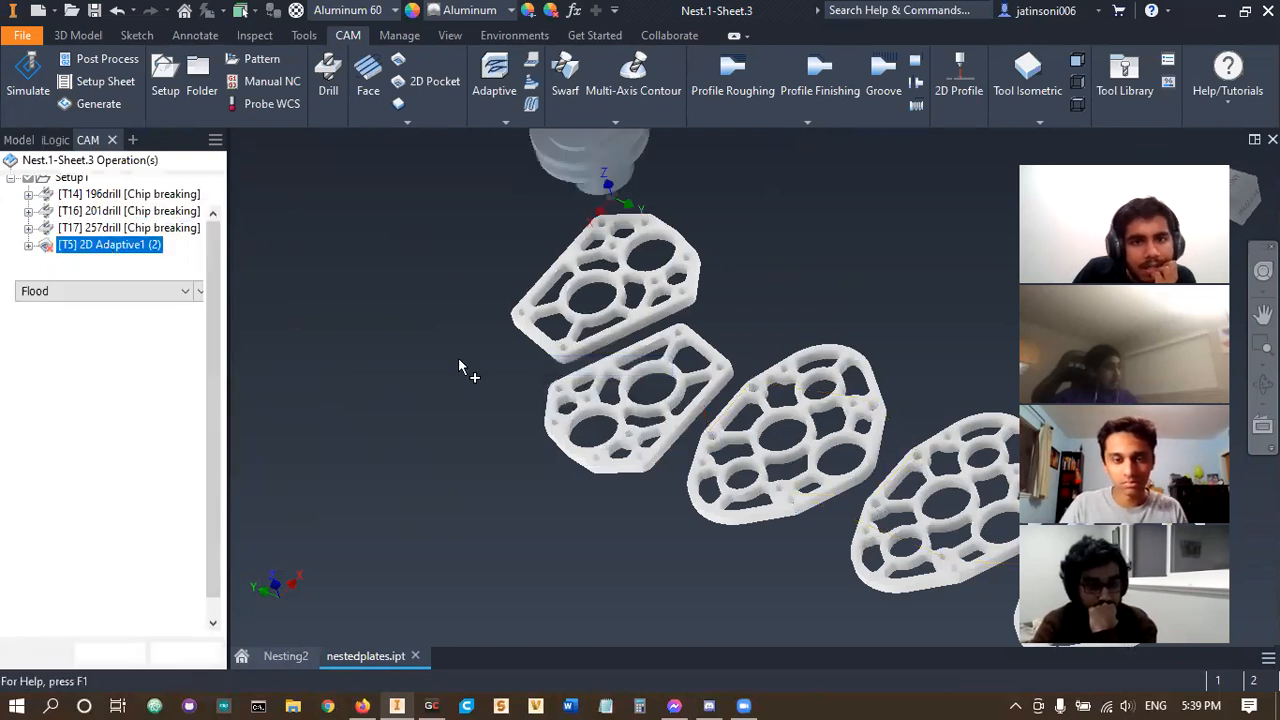
middle_drag(458, 357, 377, 447)
scroll(380, 416, up, 8)
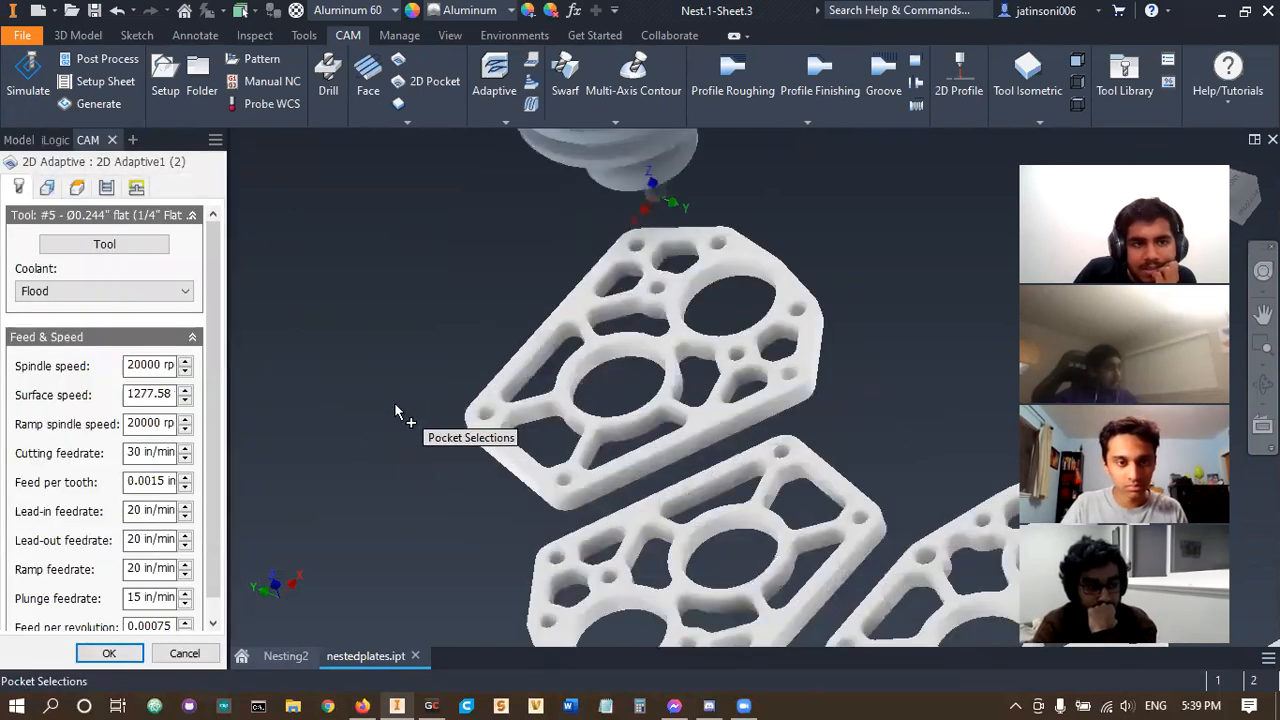
click(104, 244)
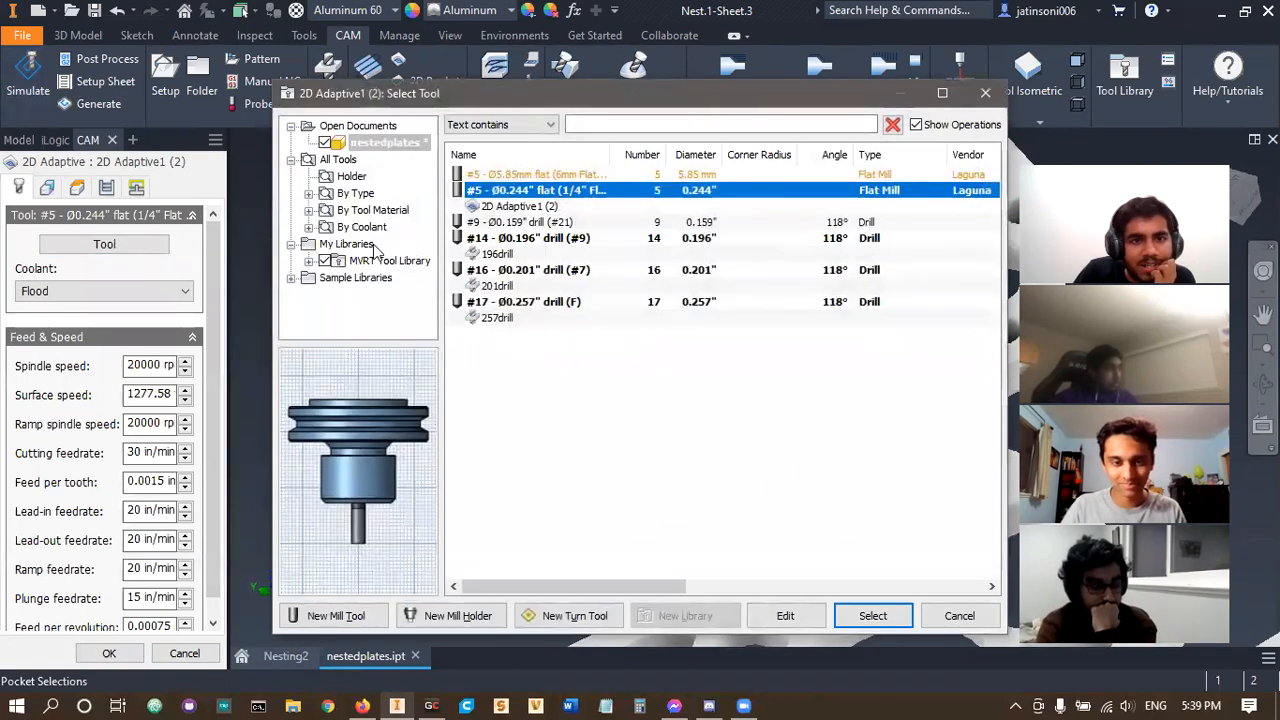
click(532, 175)
click(872, 615)
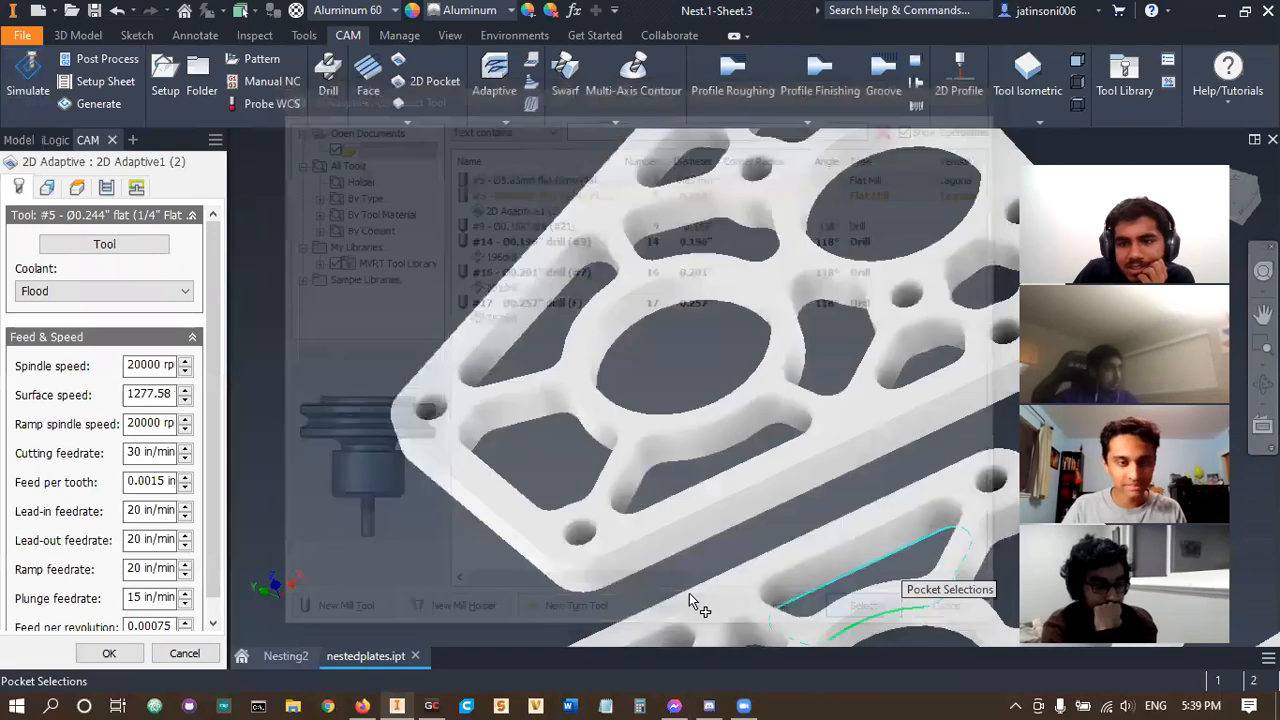
- Select both large bores and the five lightening pockets along the first angular plate's long outer side as adaptive pocket geometry
click(503, 380)
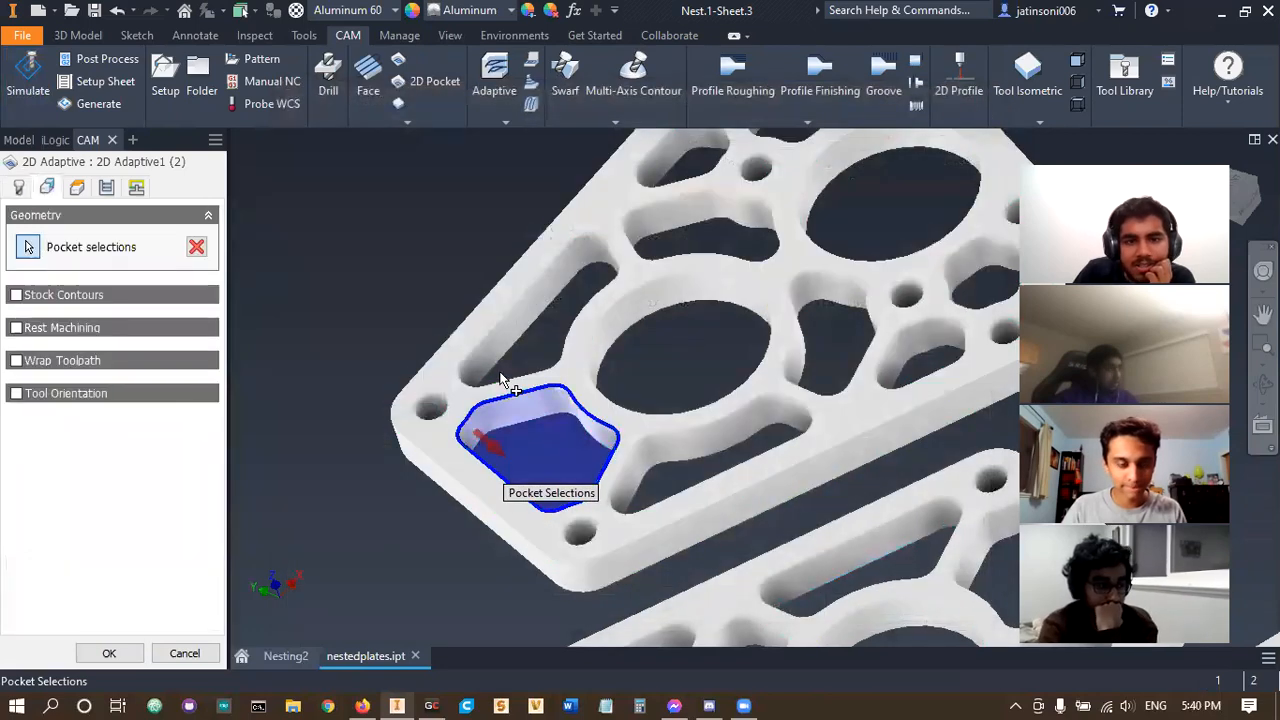
click(509, 377)
click(595, 362)
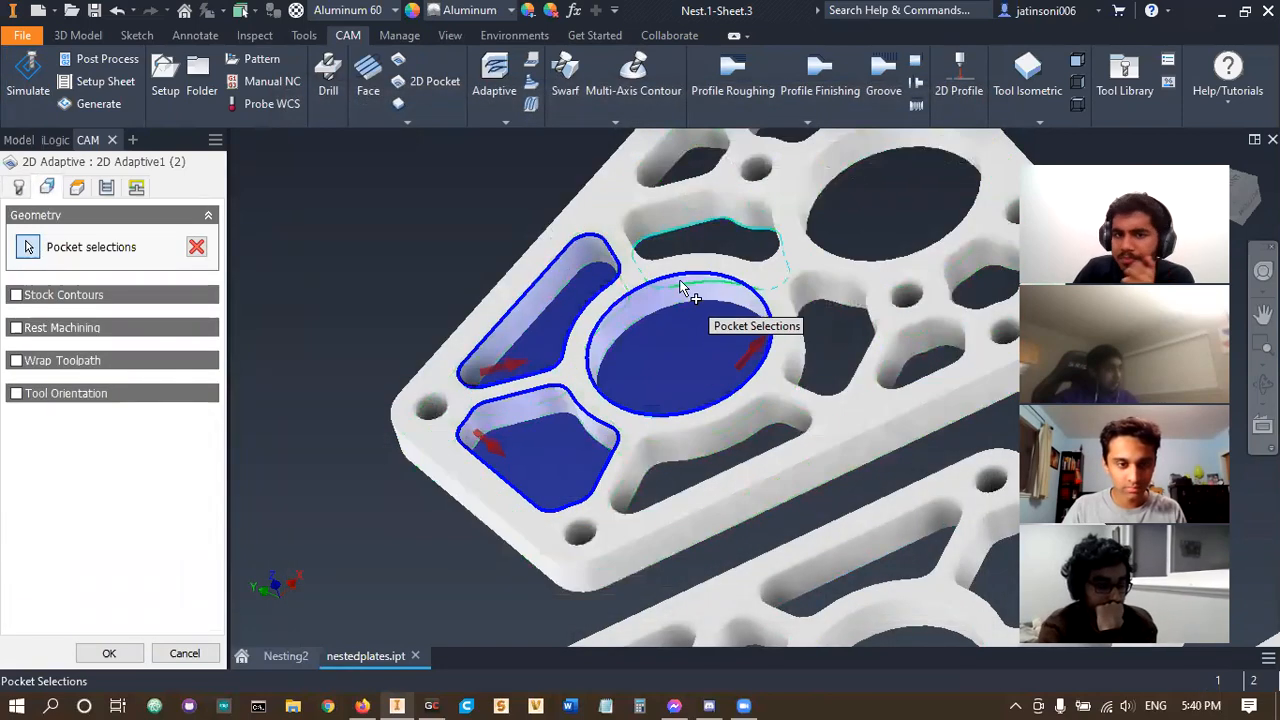
click(700, 251)
middle_drag(700, 251, 600, 335)
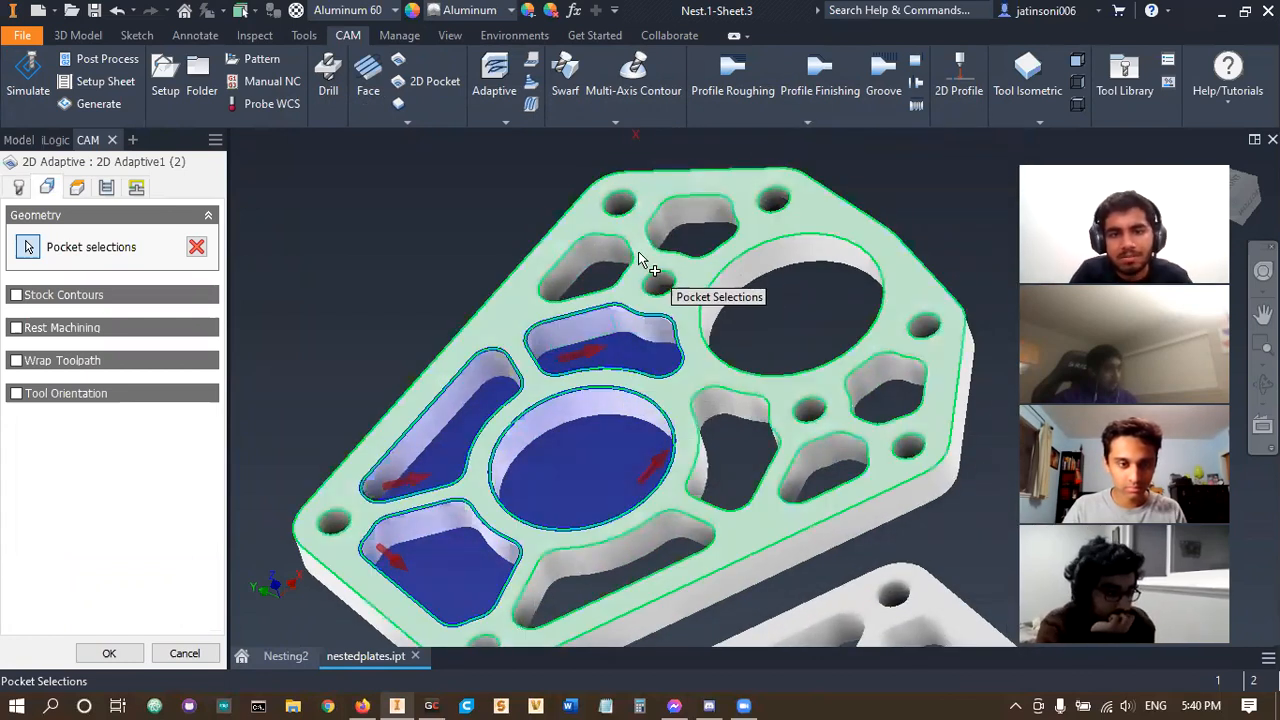
click(614, 246)
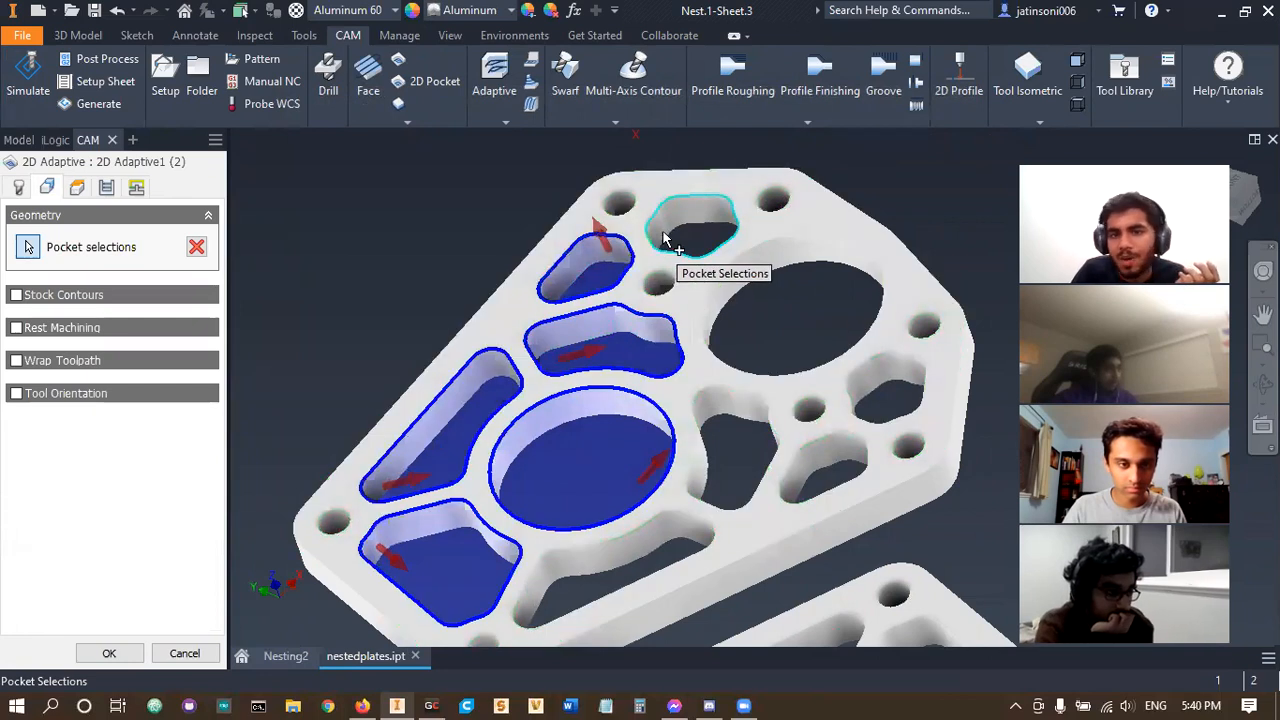
click(655, 243)
click(768, 302)
- Add the first plate's four remaining lightening pockets, on the side facing the second plate, to the pocket selections
scroll(768, 302, down, 5)
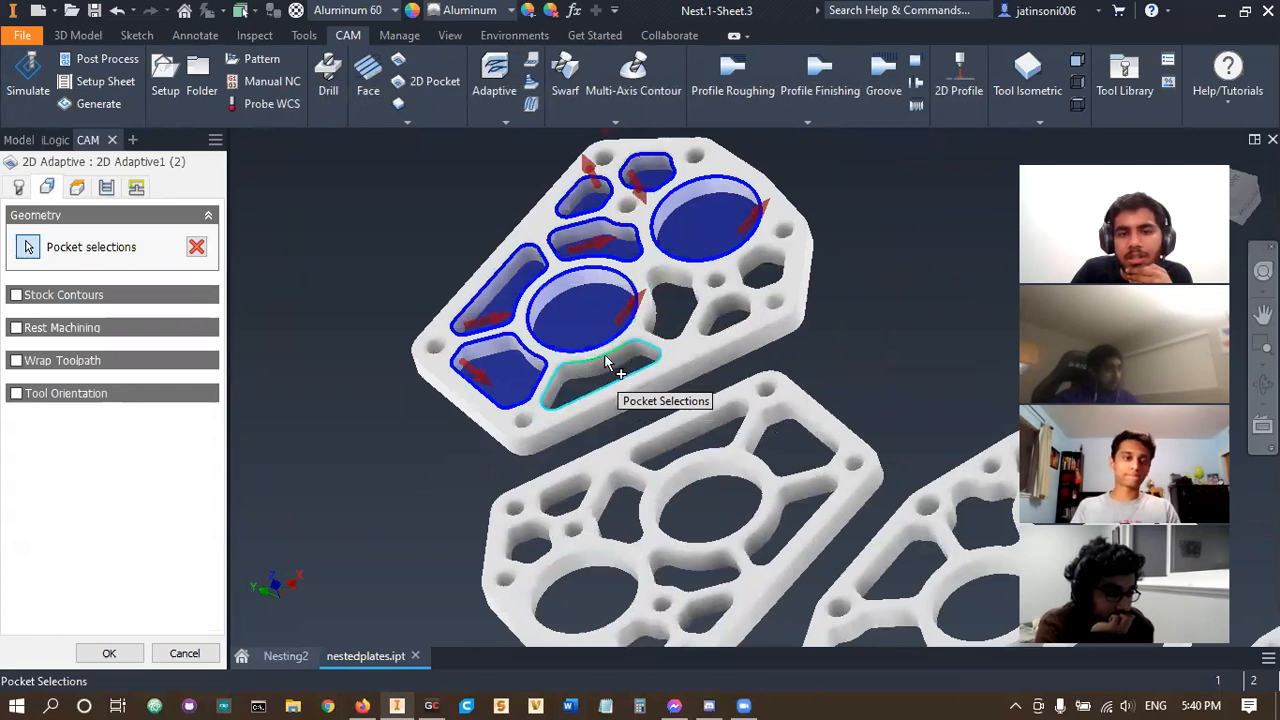
click(591, 368)
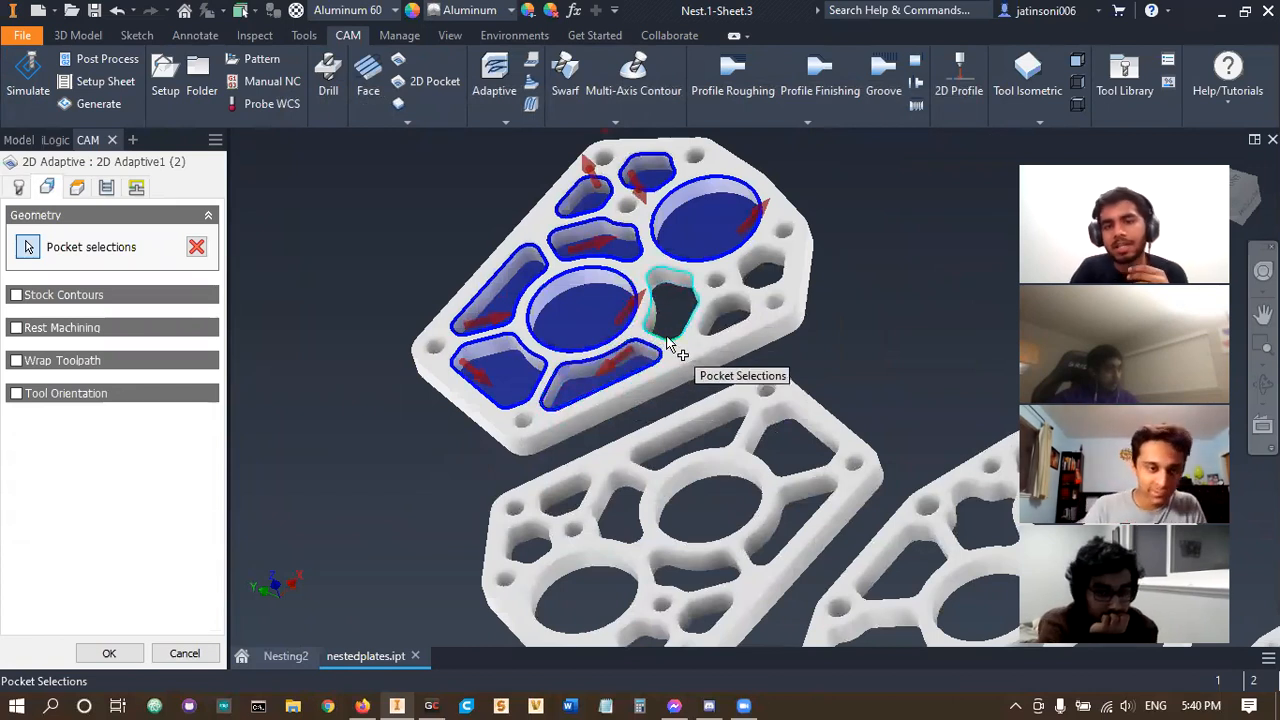
click(669, 345)
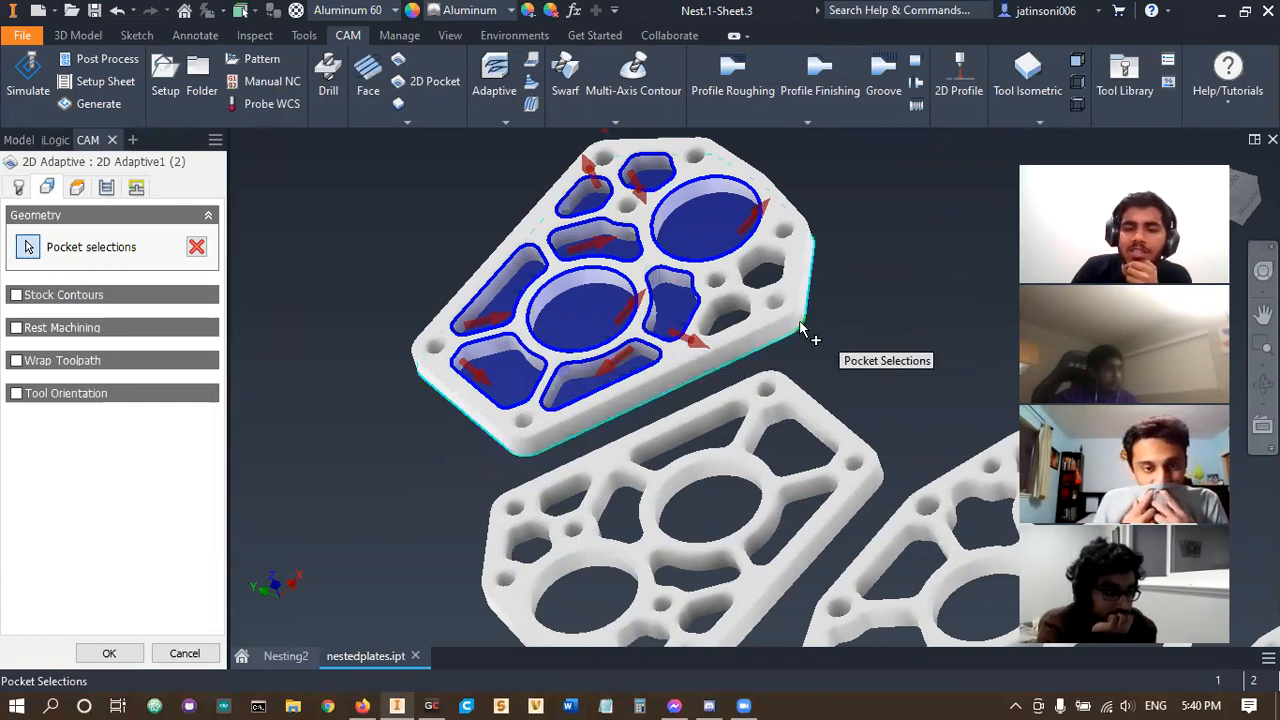
scroll(765, 330, up, 3)
click(728, 330)
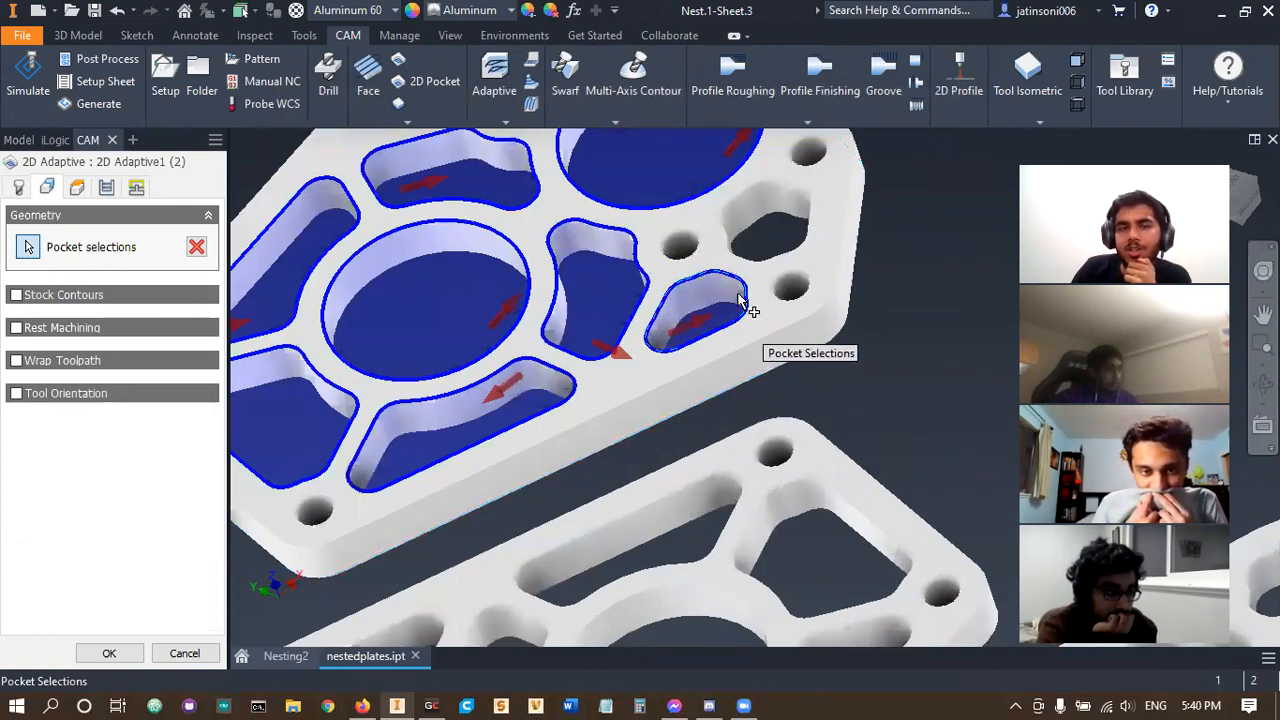
click(752, 208)
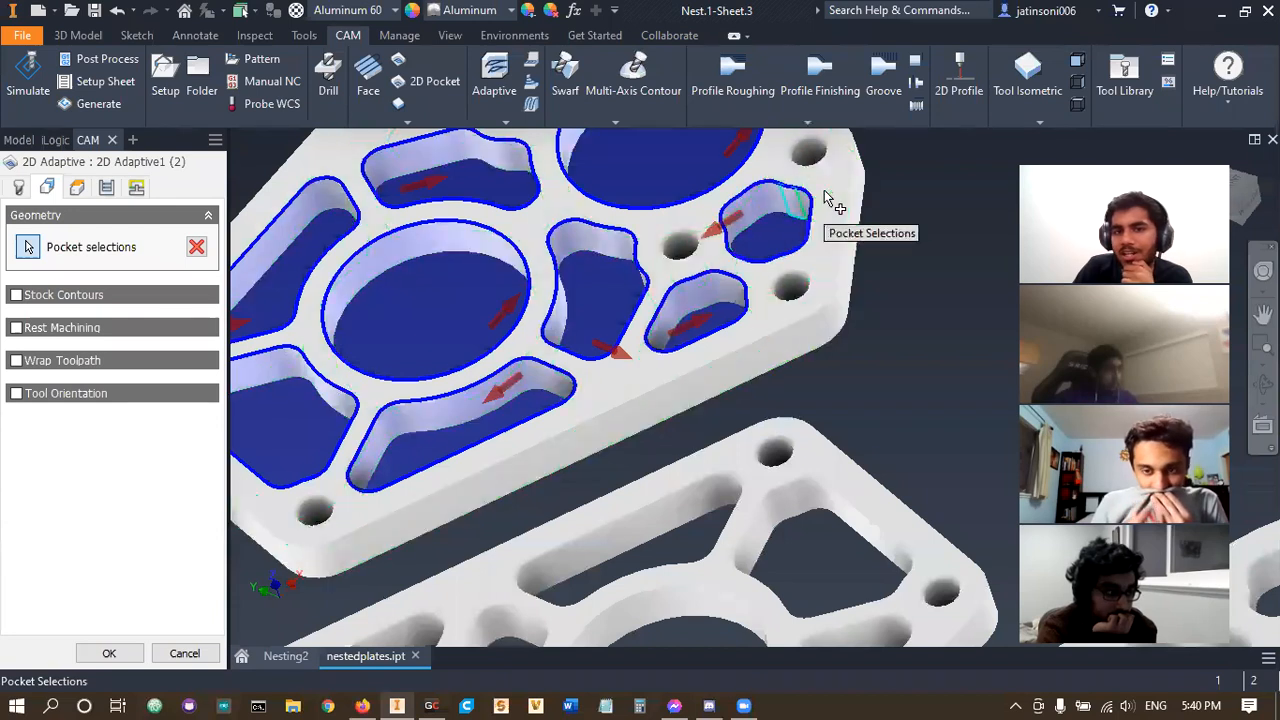
- Add the second angular plate's end bore and the two small pockets next to it to the pocket selections
scroll(909, 363, down, 5)
scroll(868, 370, down, 3)
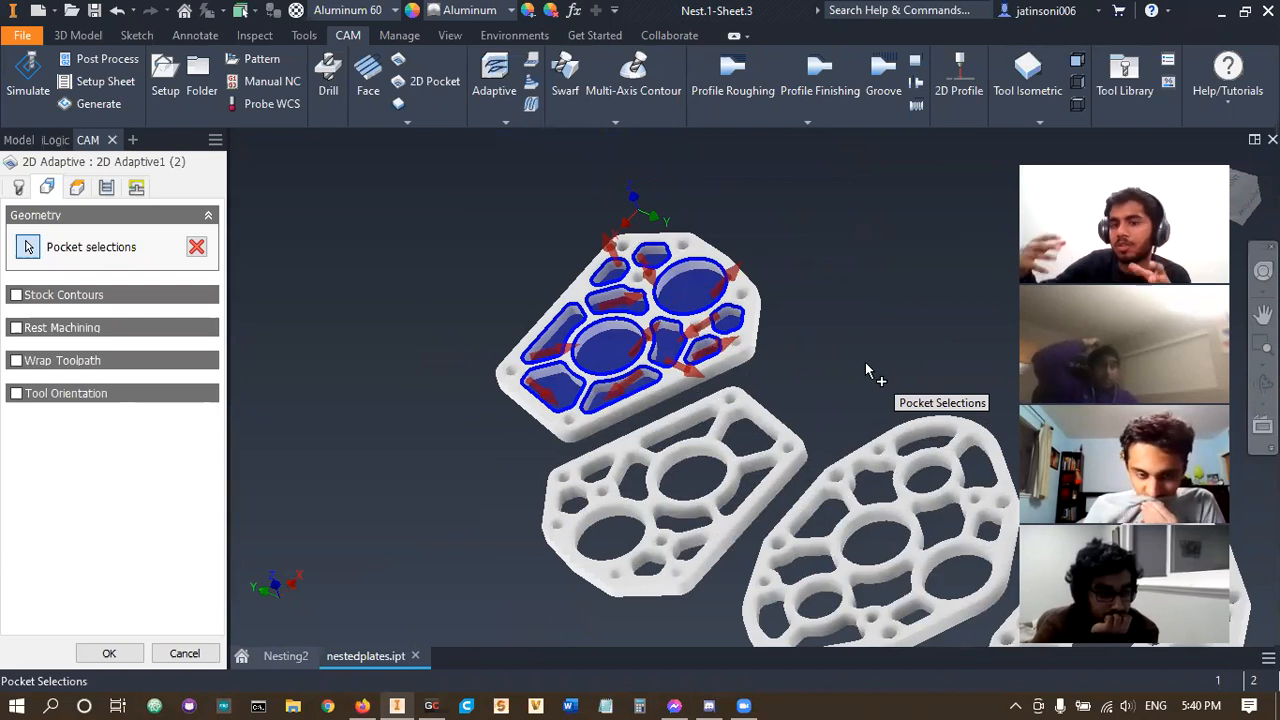
scroll(868, 372, down, 3)
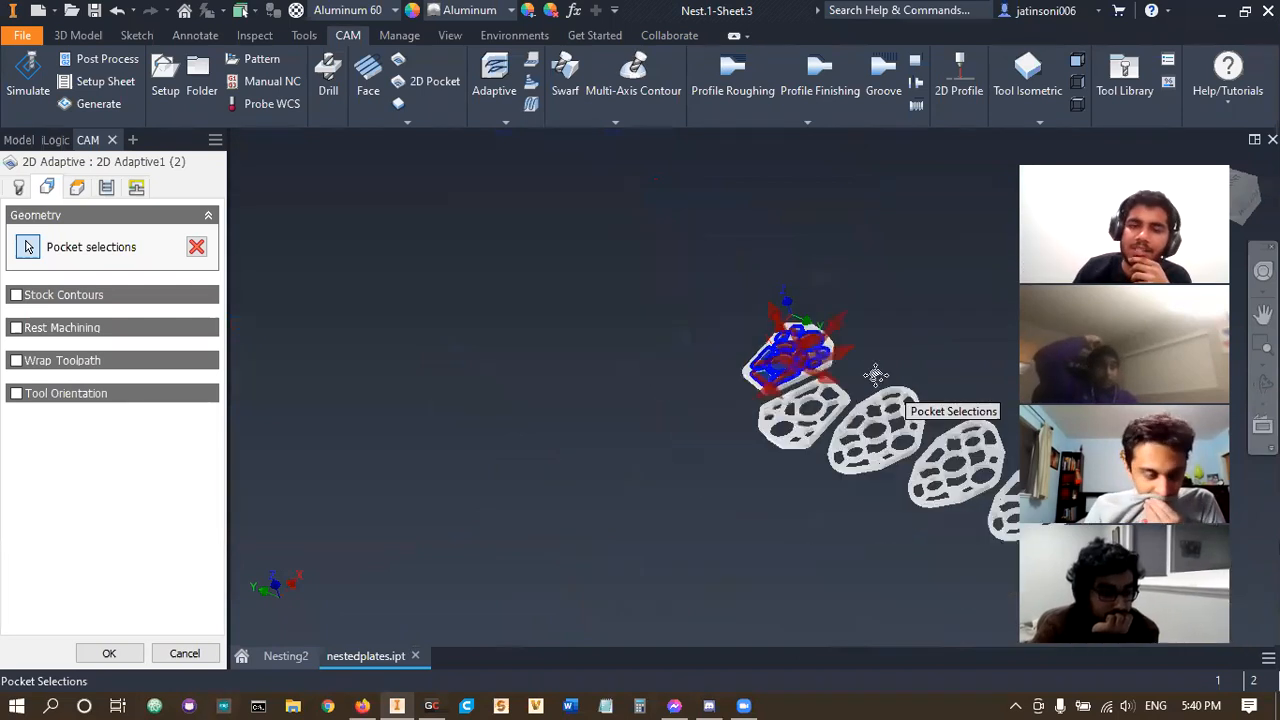
scroll(686, 443, up, 5)
scroll(686, 443, down, 3)
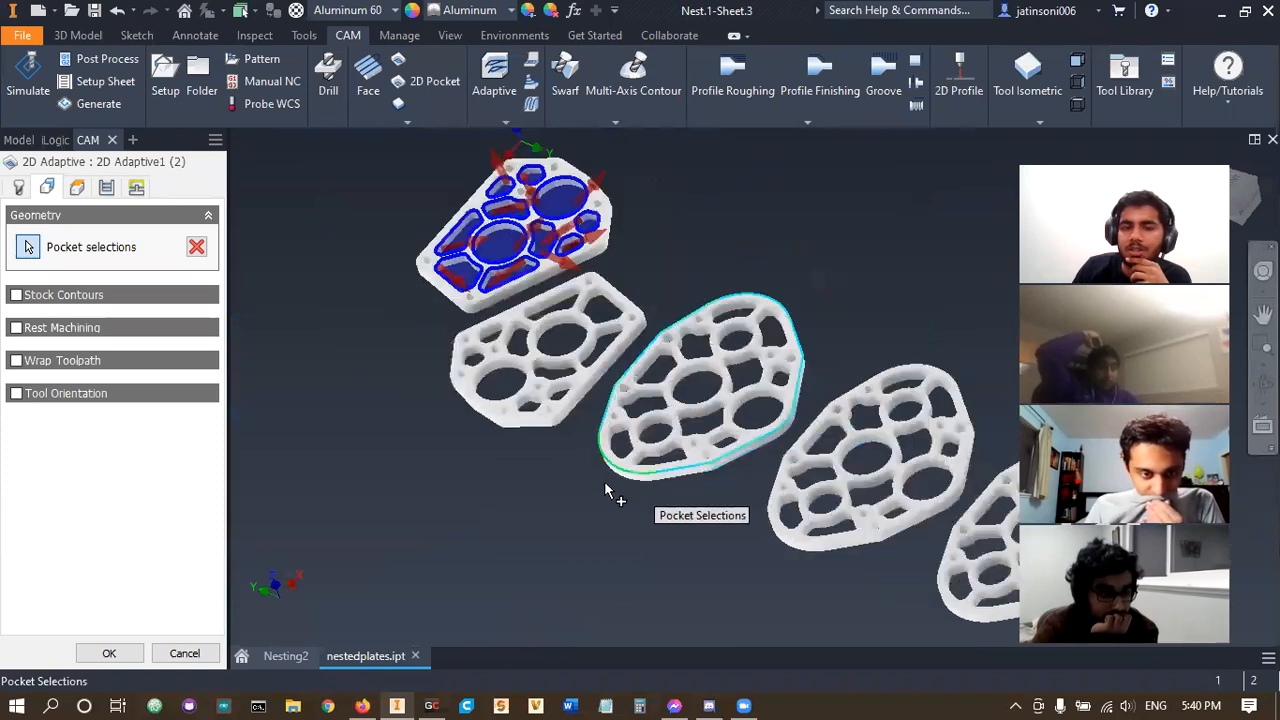
scroll(490, 327, down, 2)
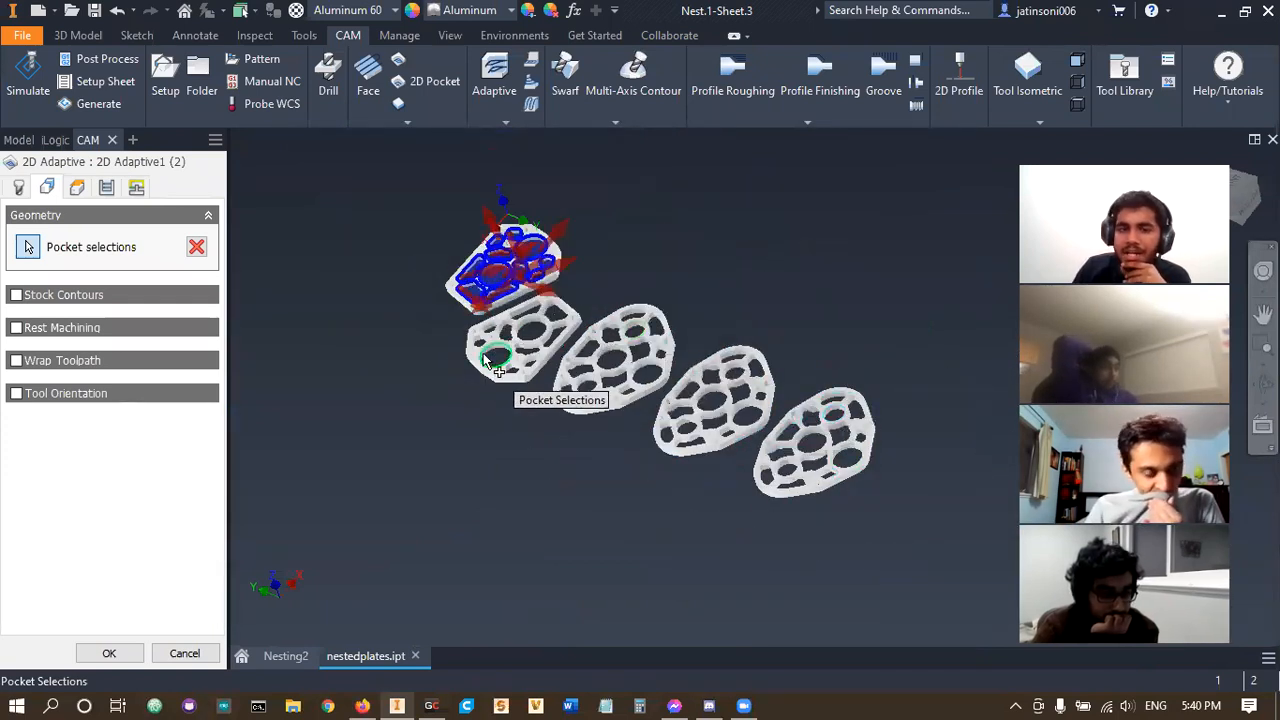
scroll(495, 355, up, 5)
scroll(605, 395, down, 4)
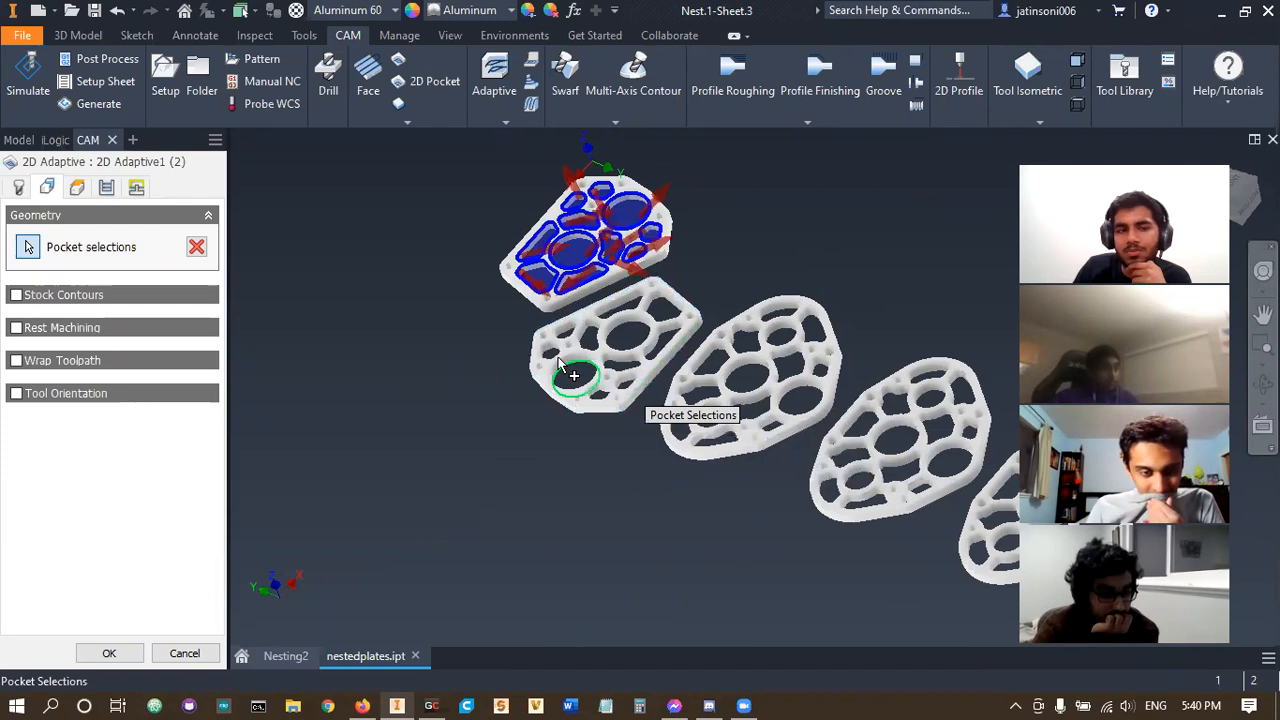
scroll(560, 362, up, 4)
scroll(600, 377, down, 3)
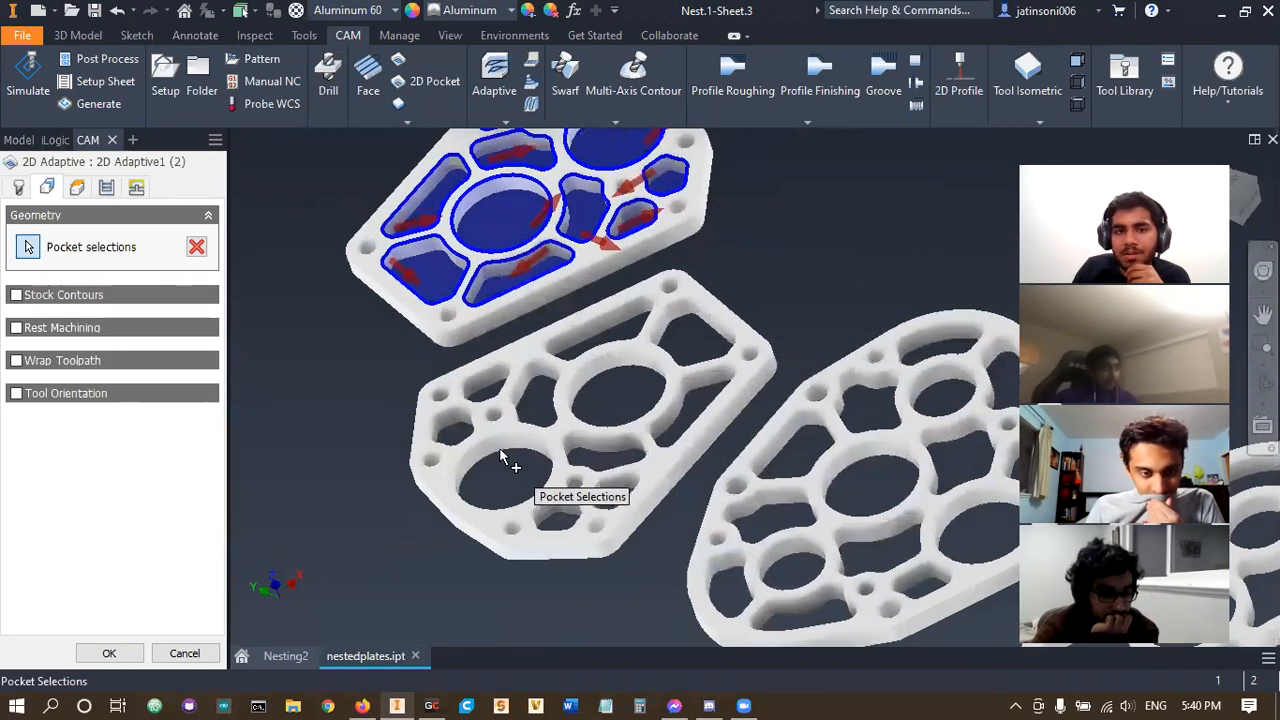
scroll(505, 458, up, 5)
click(490, 424)
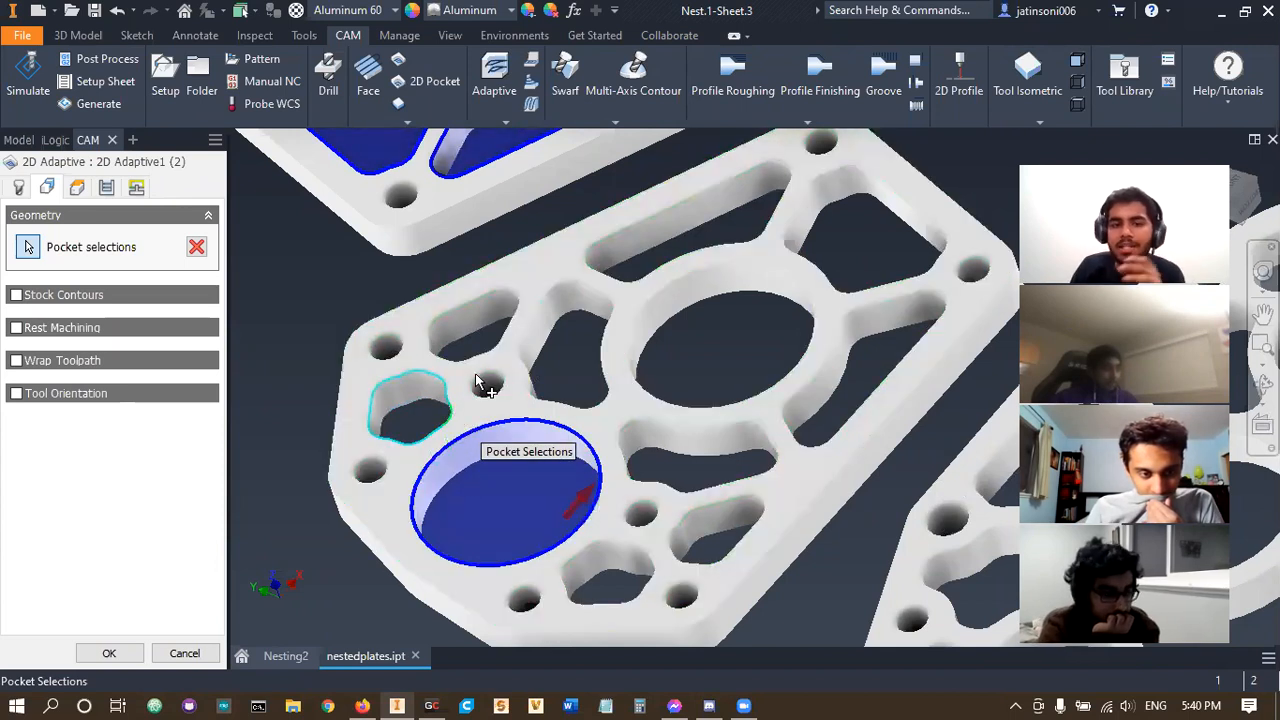
click(505, 347)
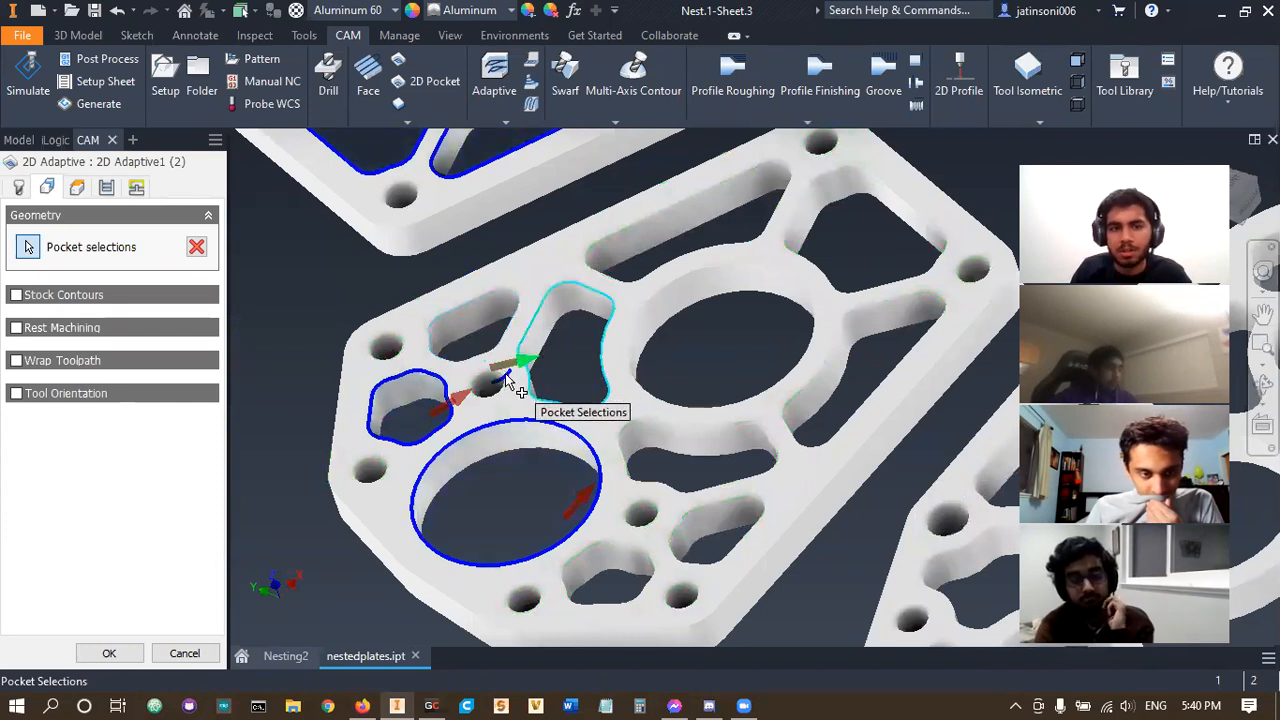
- Add the second plate's central bore, the pocket between its bores, the long pocket facing the first plate and the large corner pocket to the selections
click(601, 277)
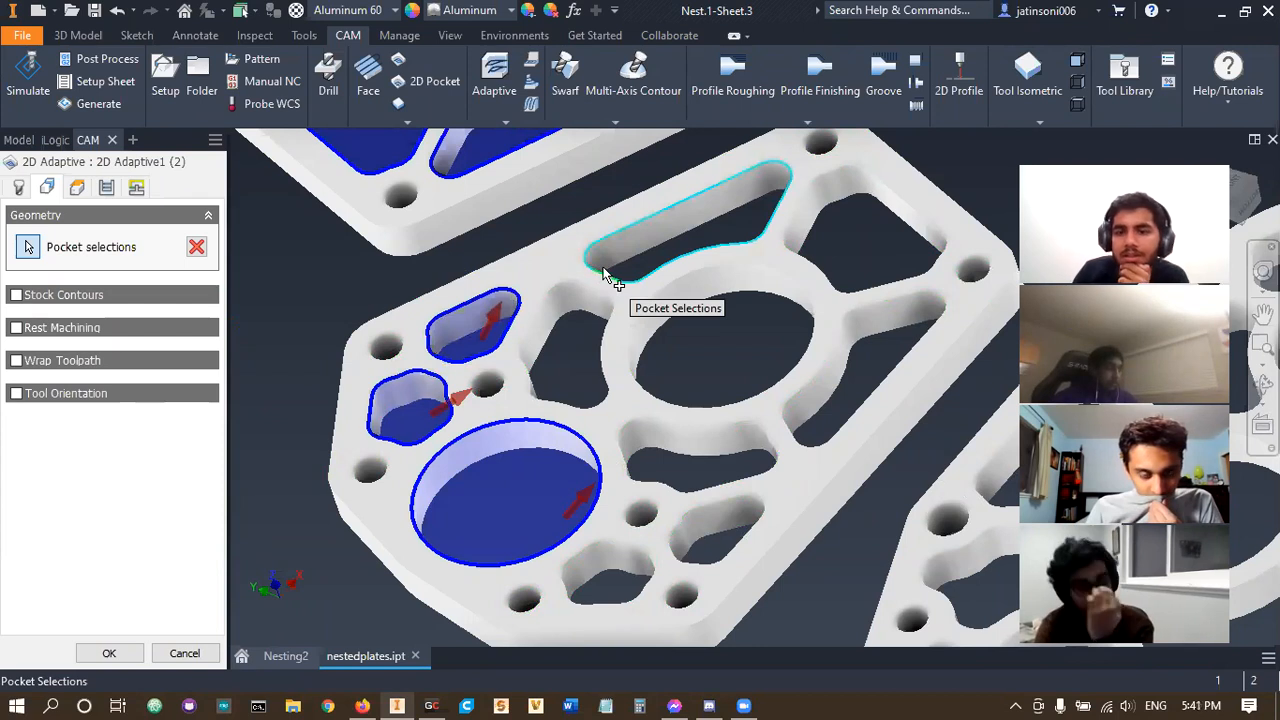
click(603, 275)
click(624, 300)
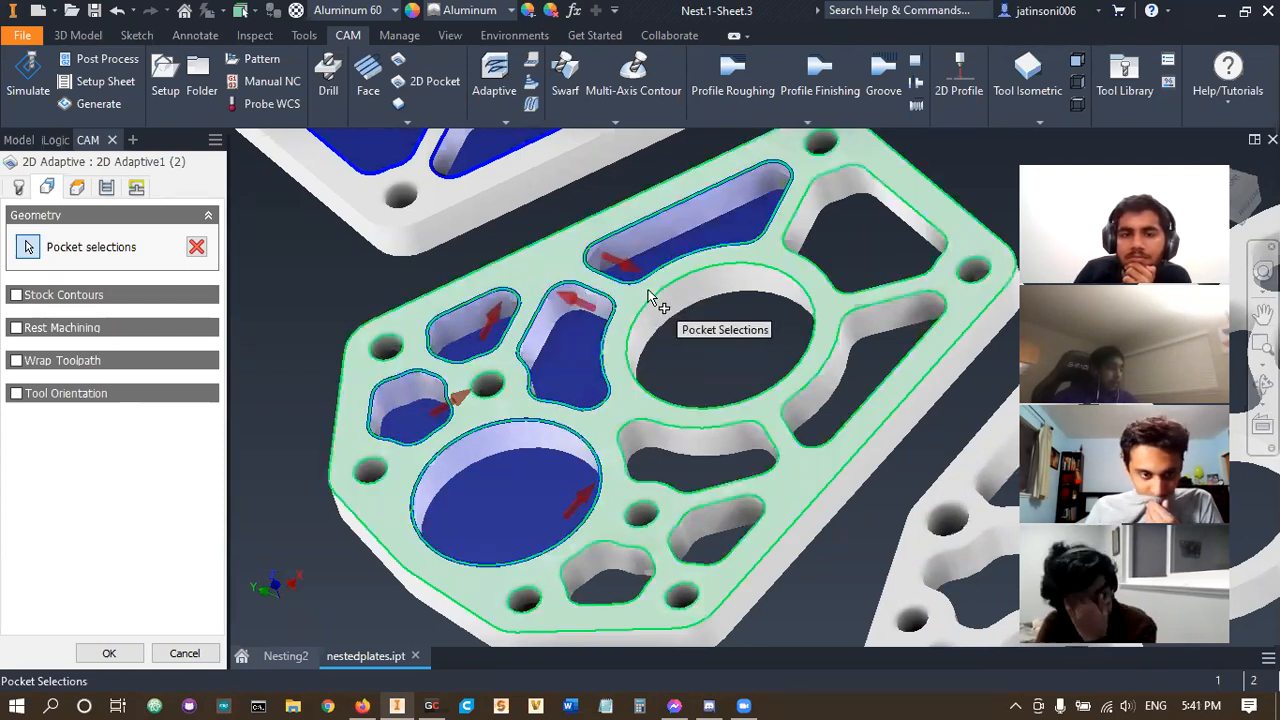
click(688, 296)
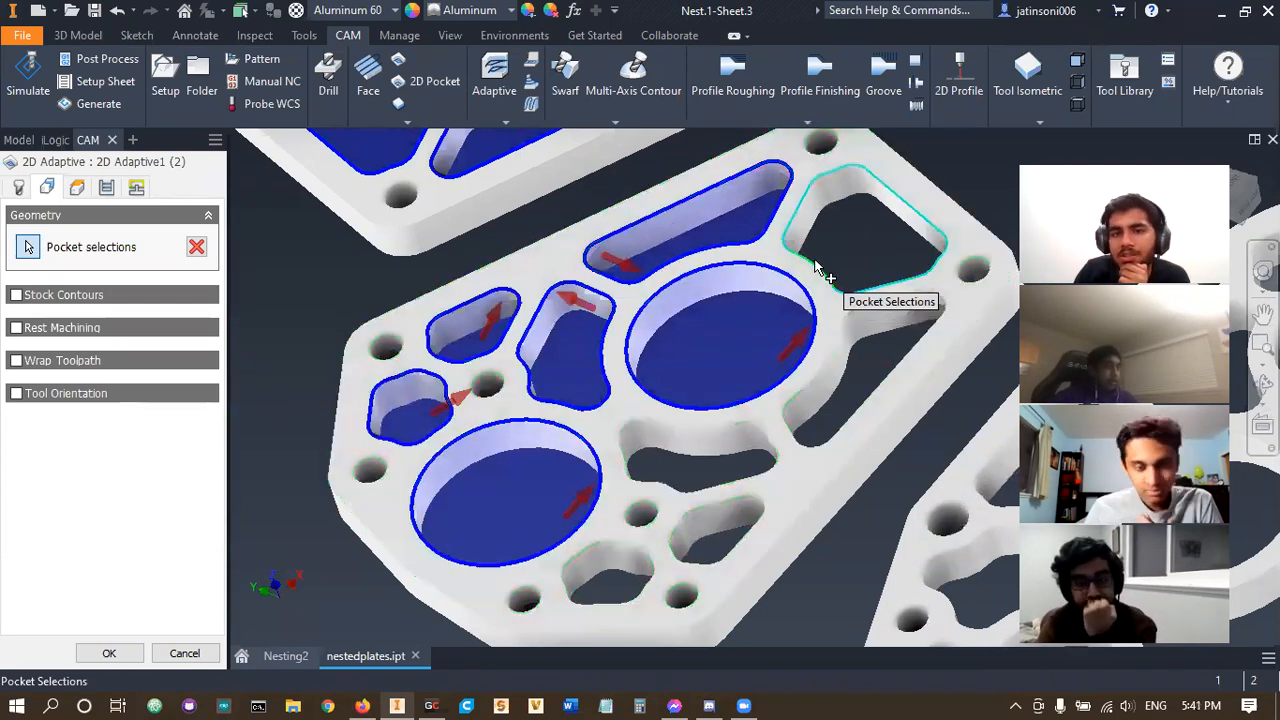
click(859, 241)
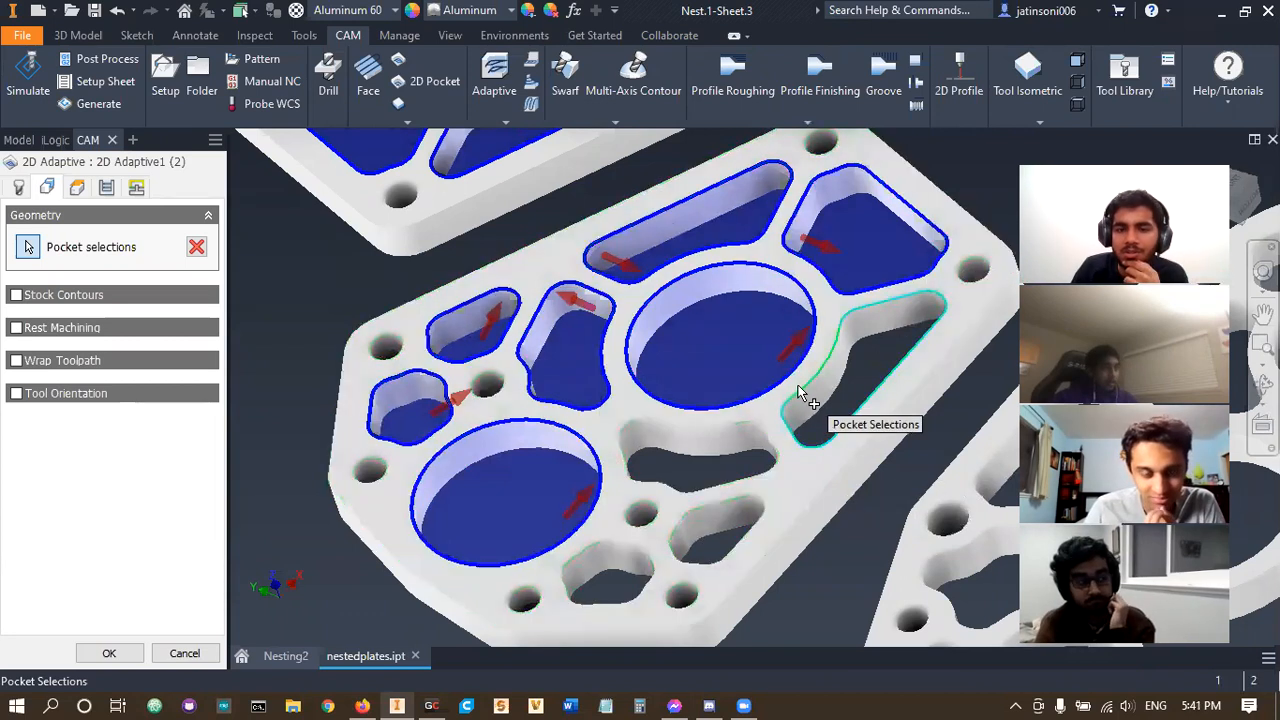
- Add the second plate's four remaining lightening pockets, on the side facing the third plate, to the pocket selections
click(765, 418)
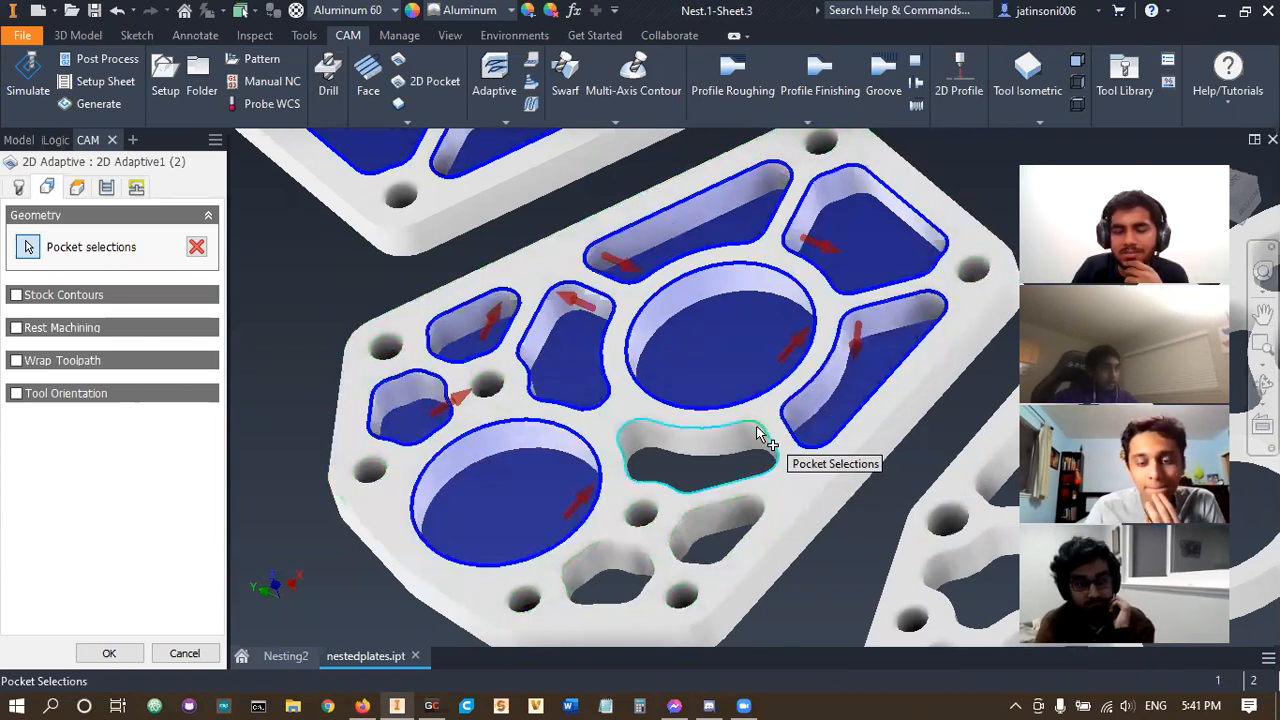
click(748, 458)
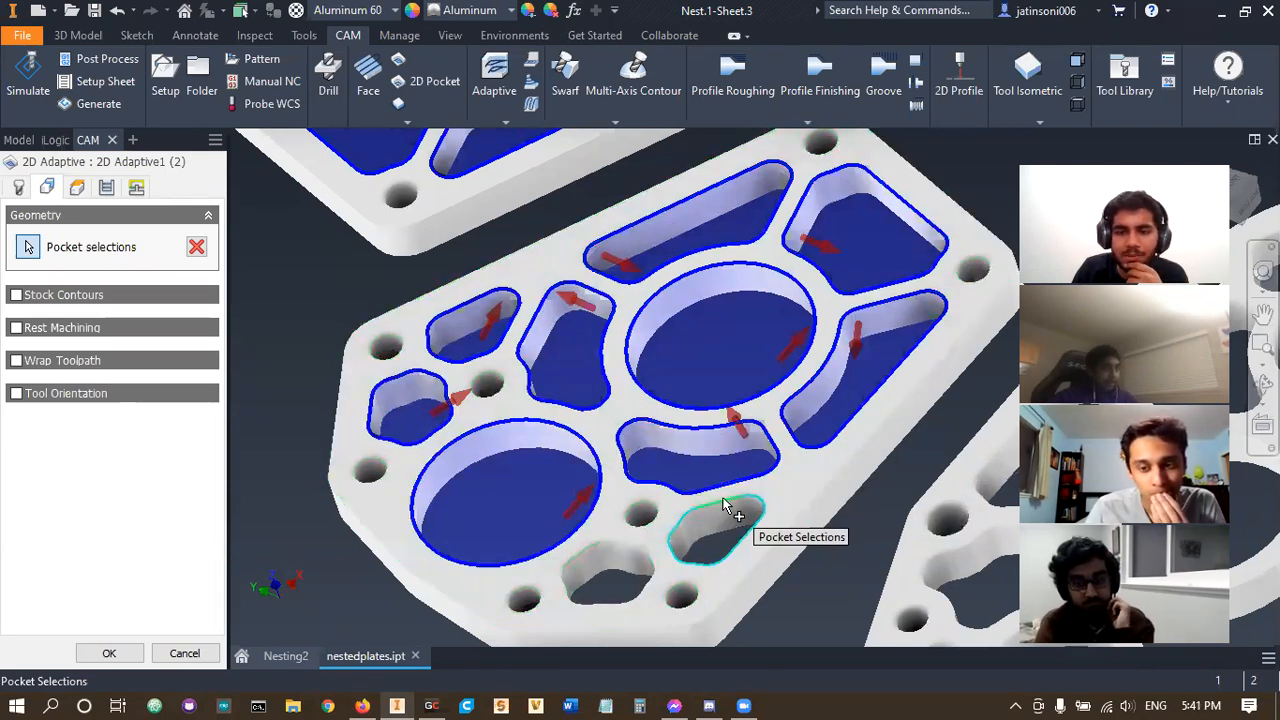
click(720, 502)
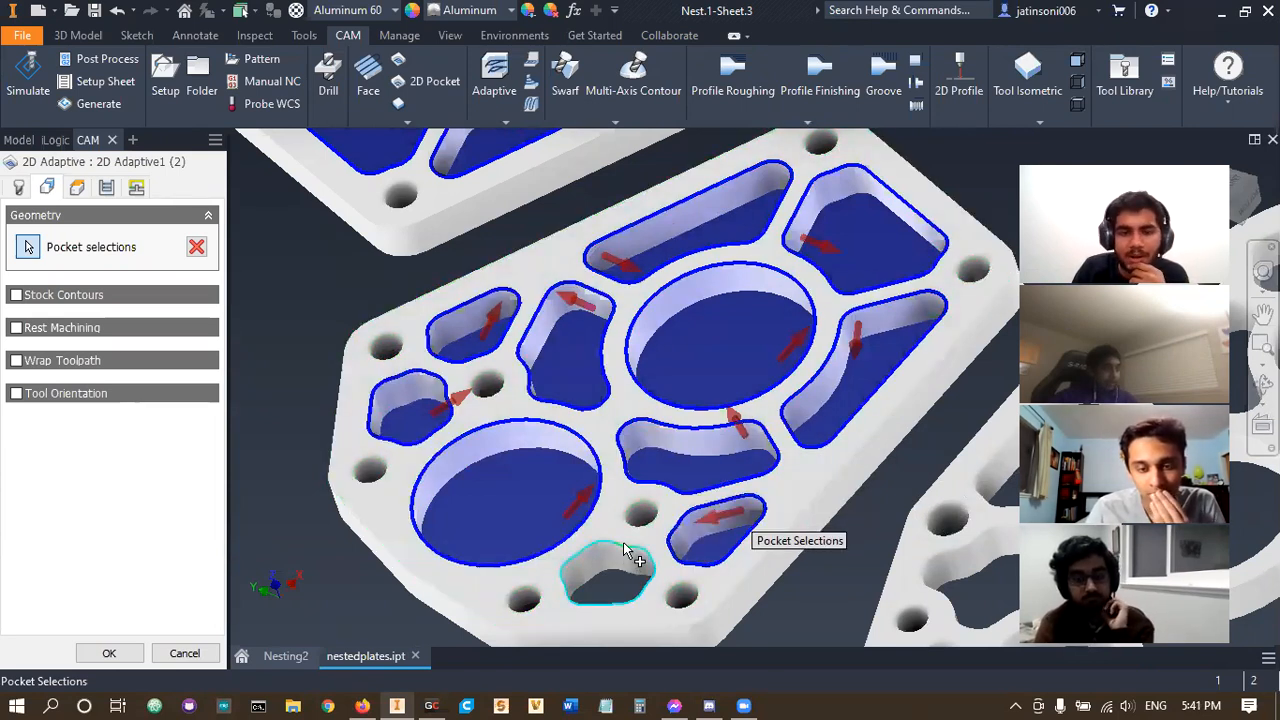
scroll(643, 514, down, 4)
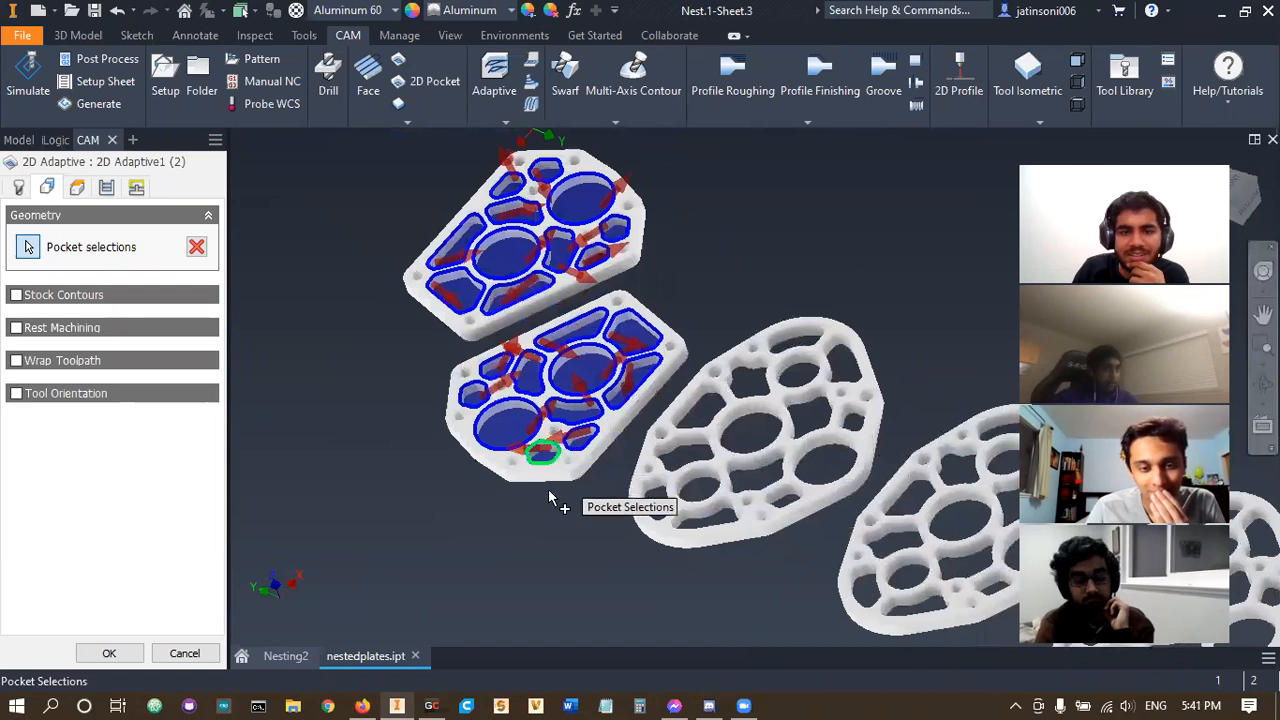
- Add the third plate's central bore, both small bores and the five lightening pockets along the side facing the second plate to the pocket selections
scroll(651, 495, up, 4)
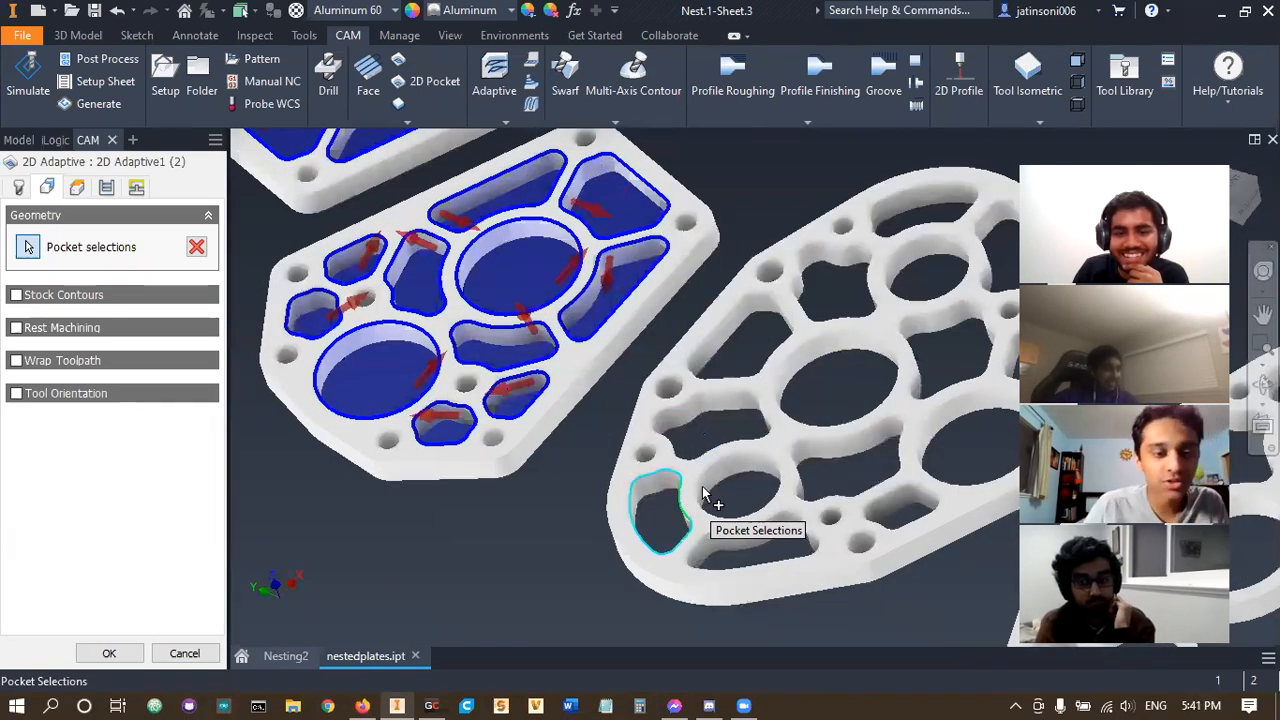
click(702, 486)
click(719, 463)
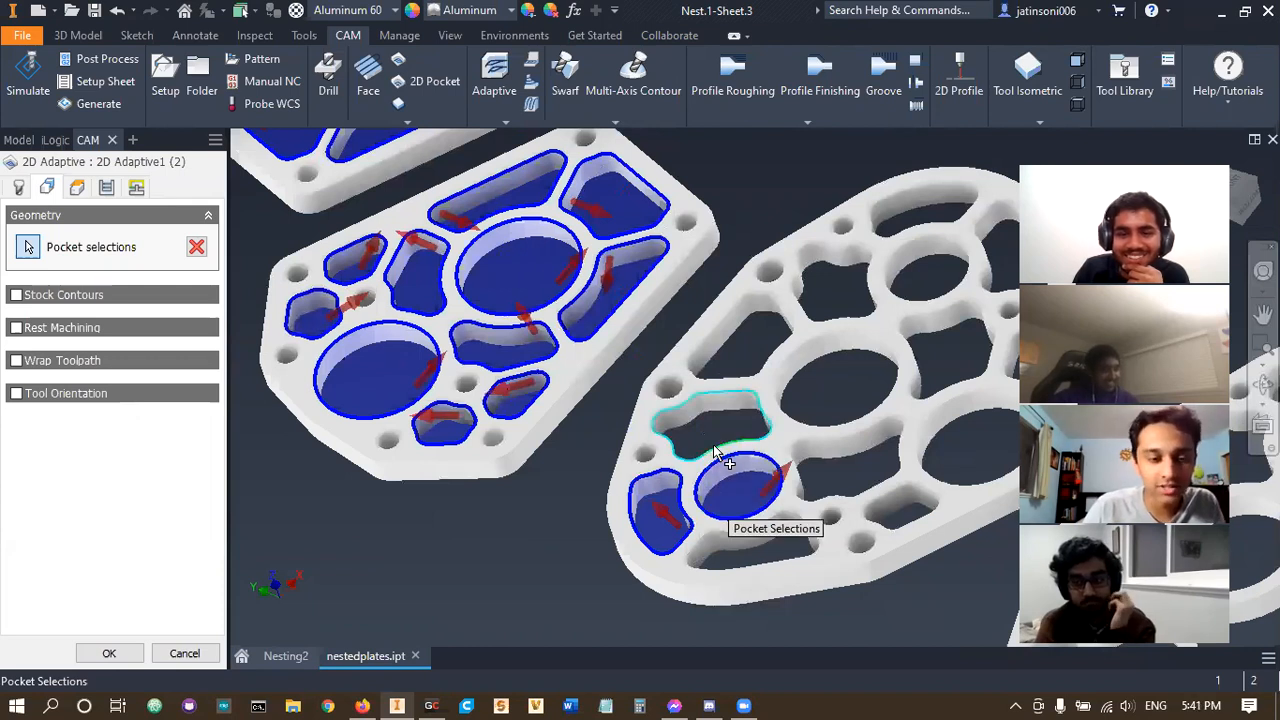
click(798, 428)
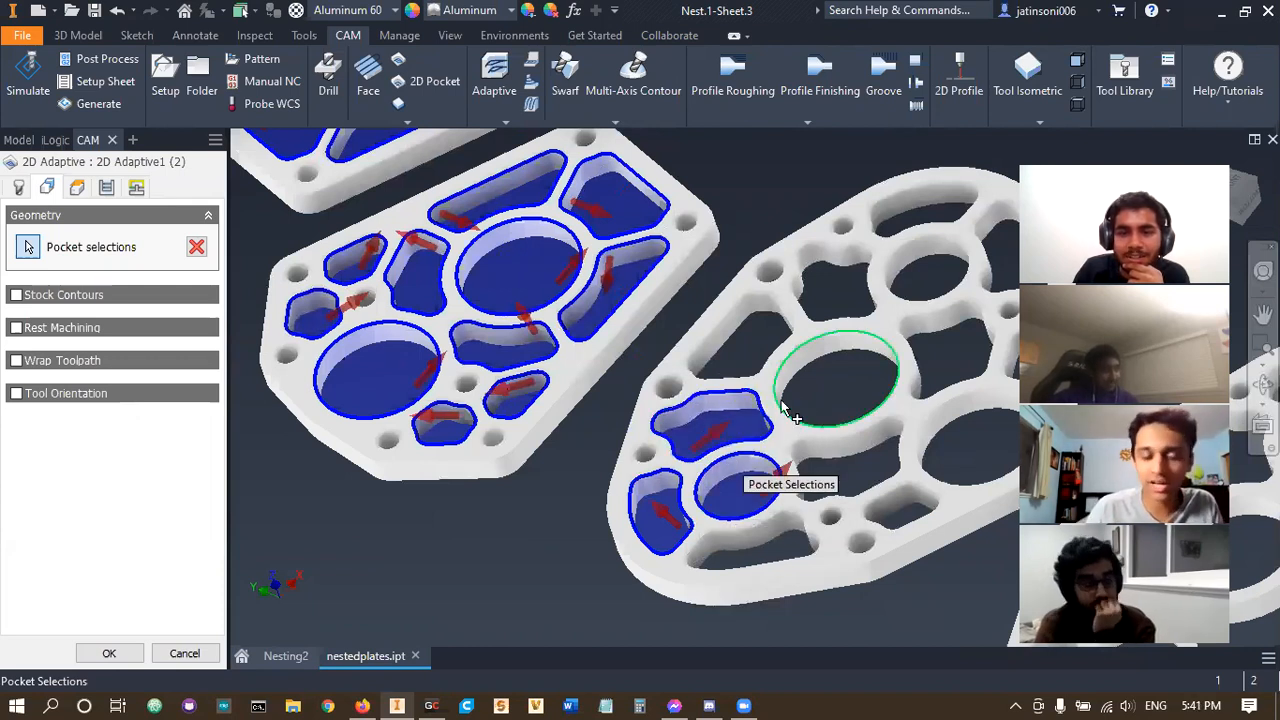
click(771, 357)
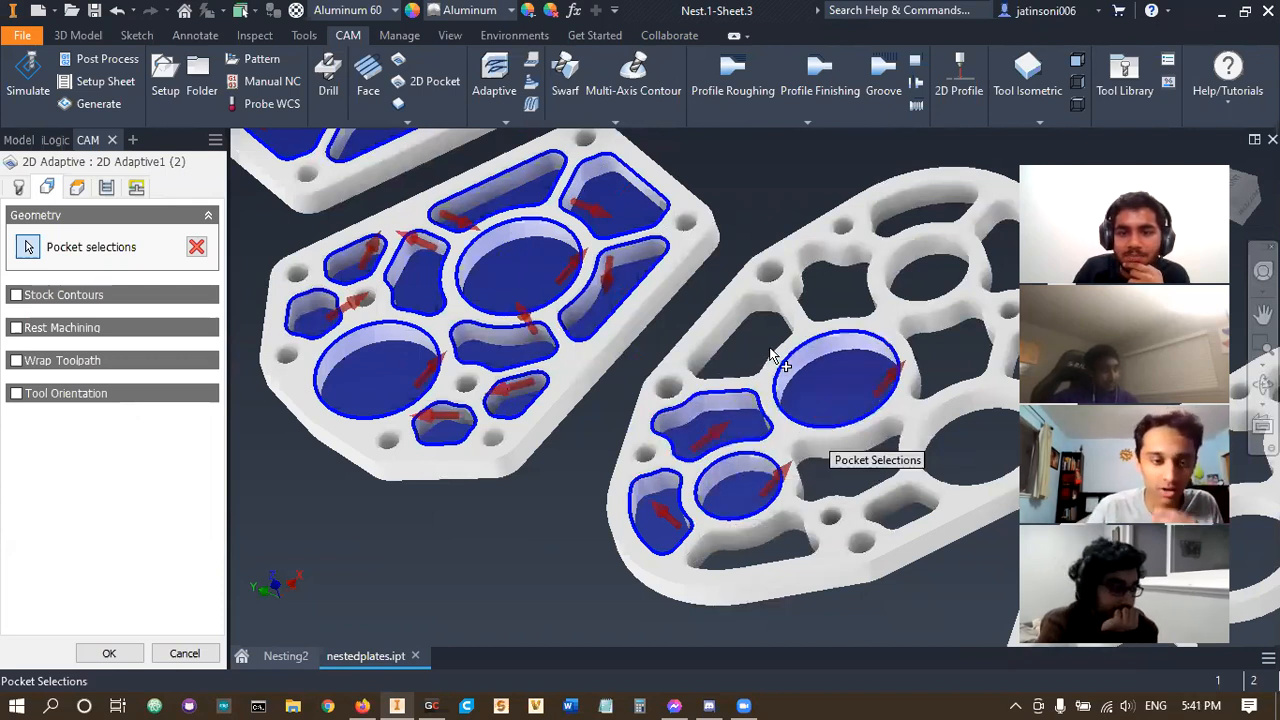
click(852, 321)
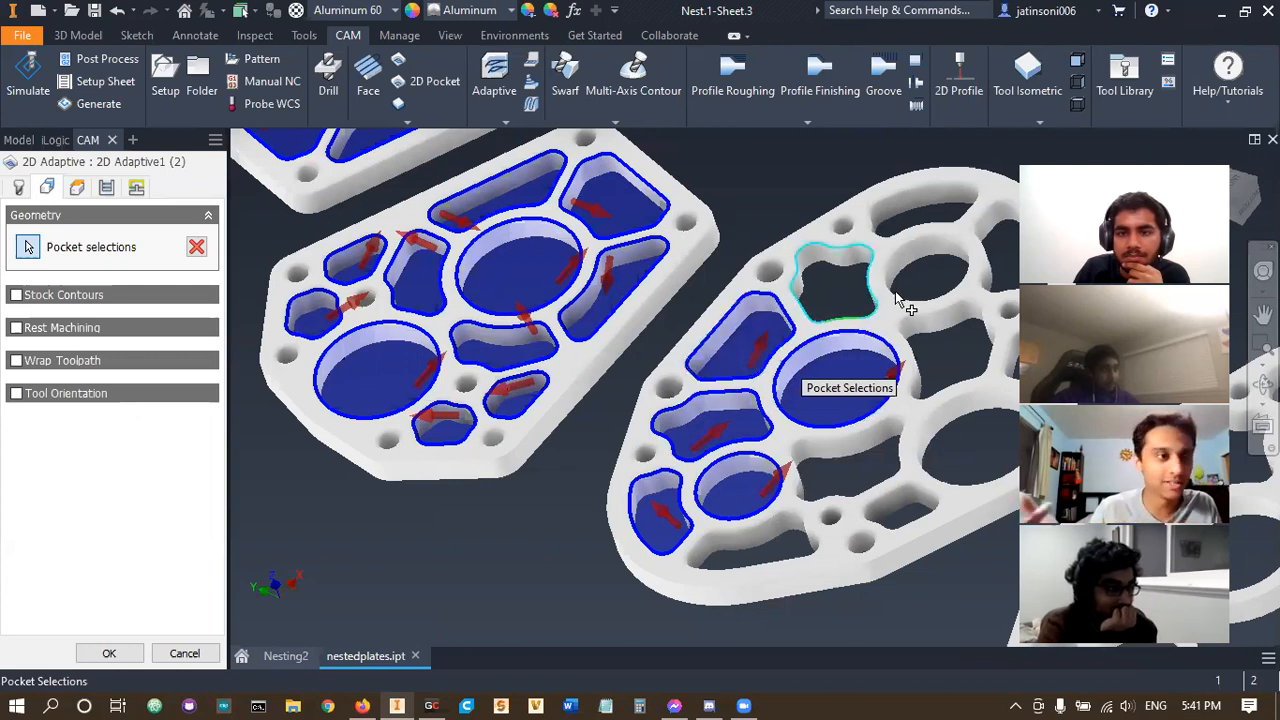
click(895, 299)
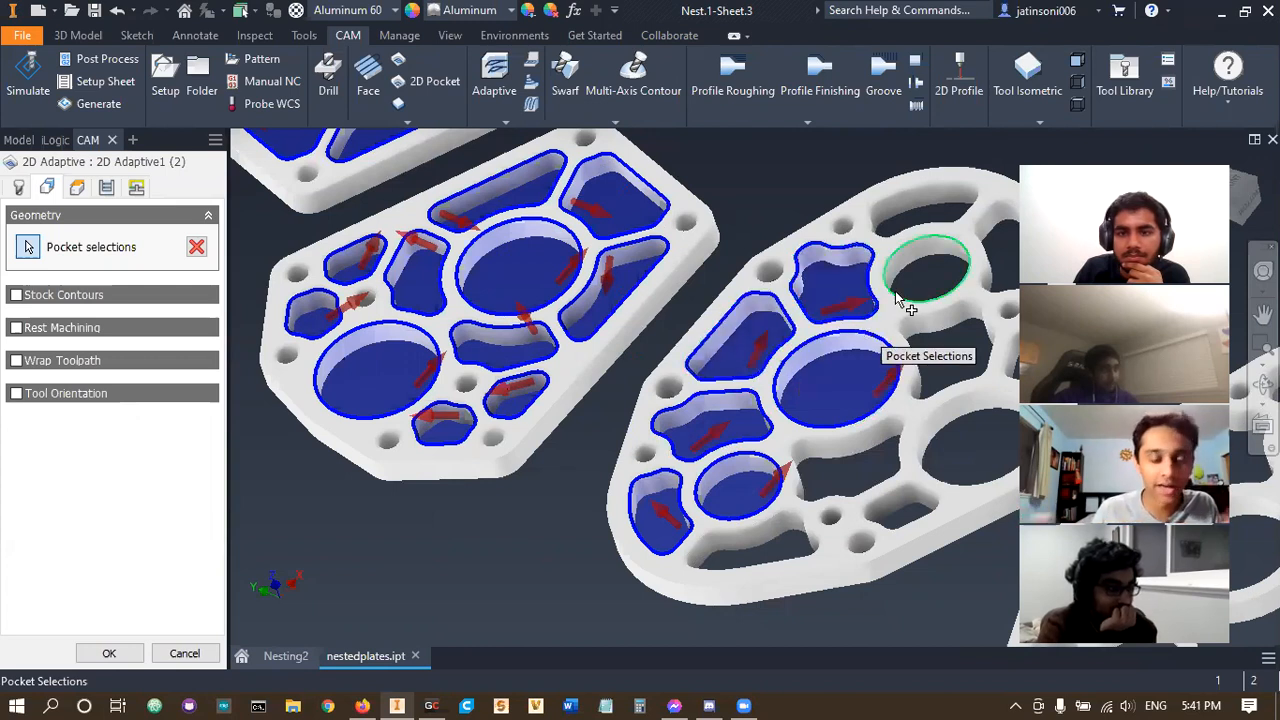
click(912, 226)
- Select the third plate's four-cornered pocket between the central, small and large bores by its top contour, deselecting the mistakenly picked bottom contour
middle_drag(920, 283, 800, 295)
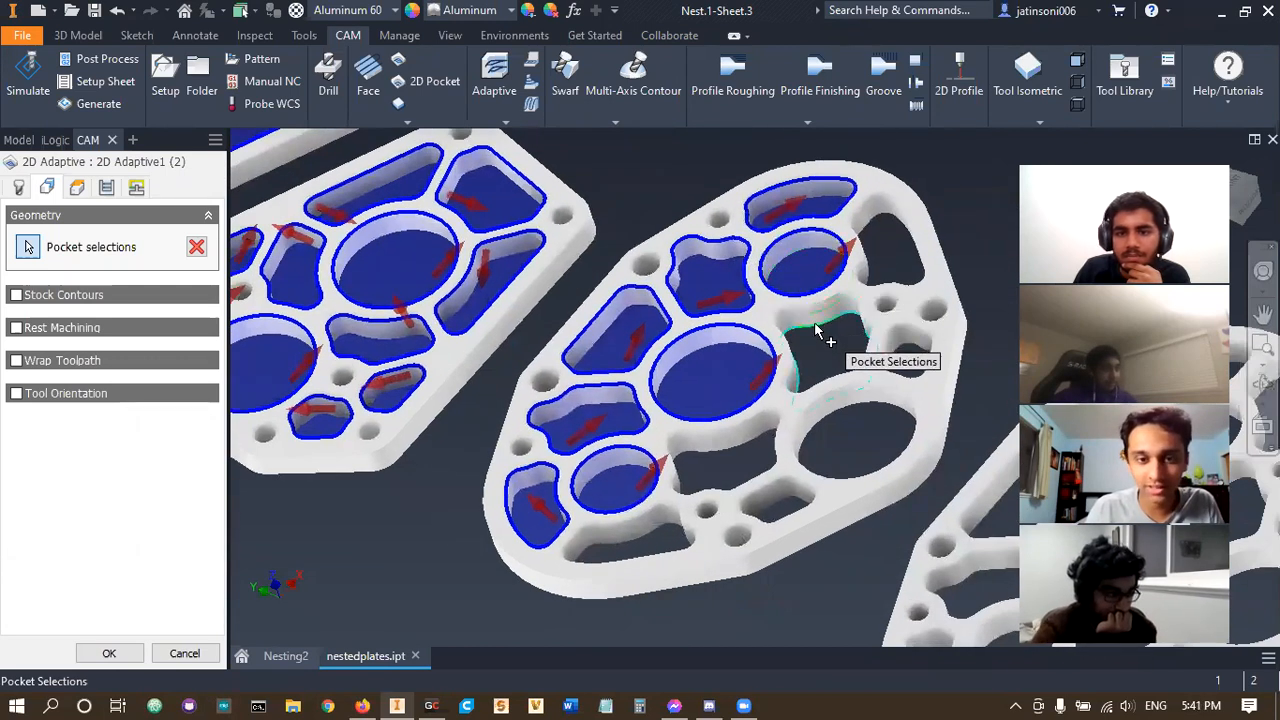
scroll(815, 330, up, 2)
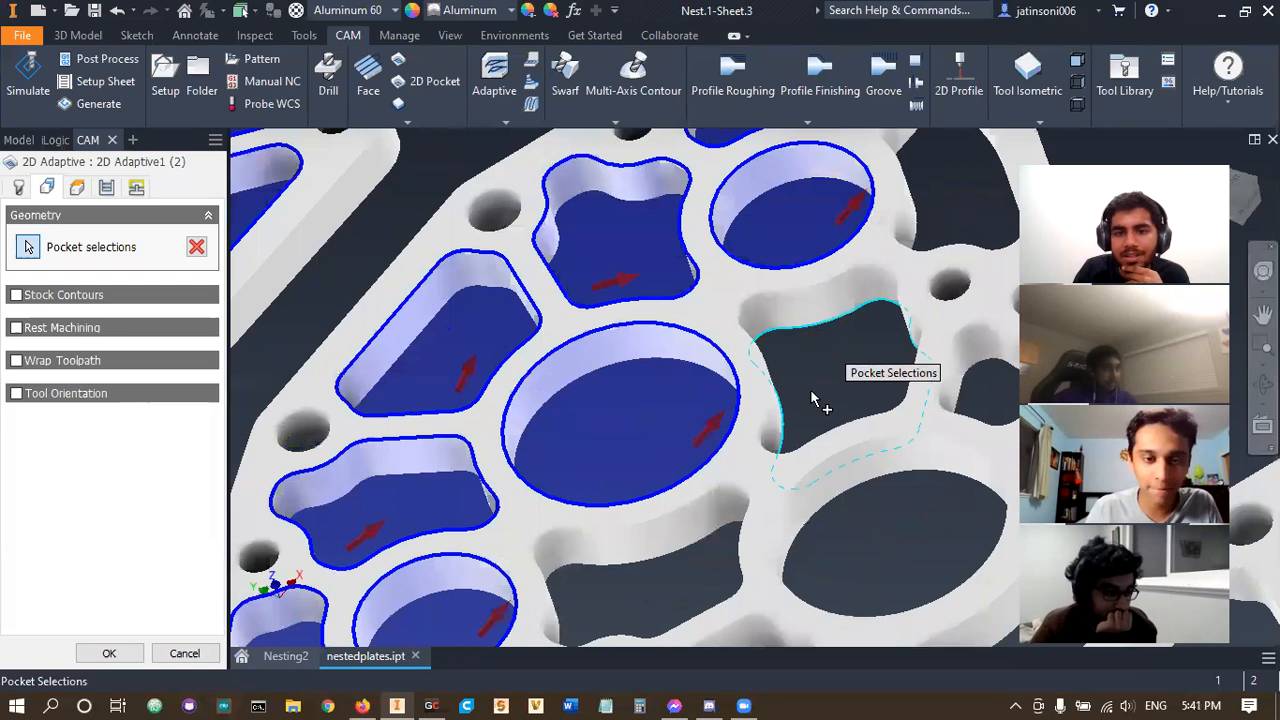
click(838, 321)
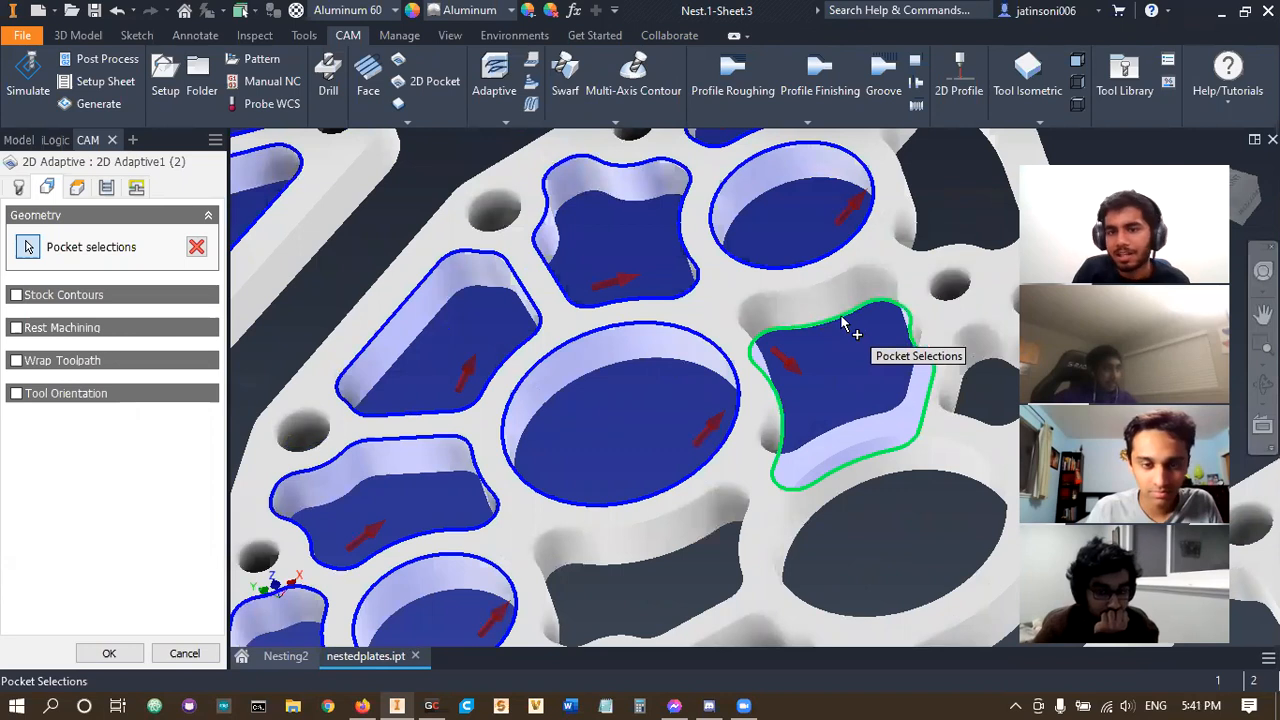
click(843, 323)
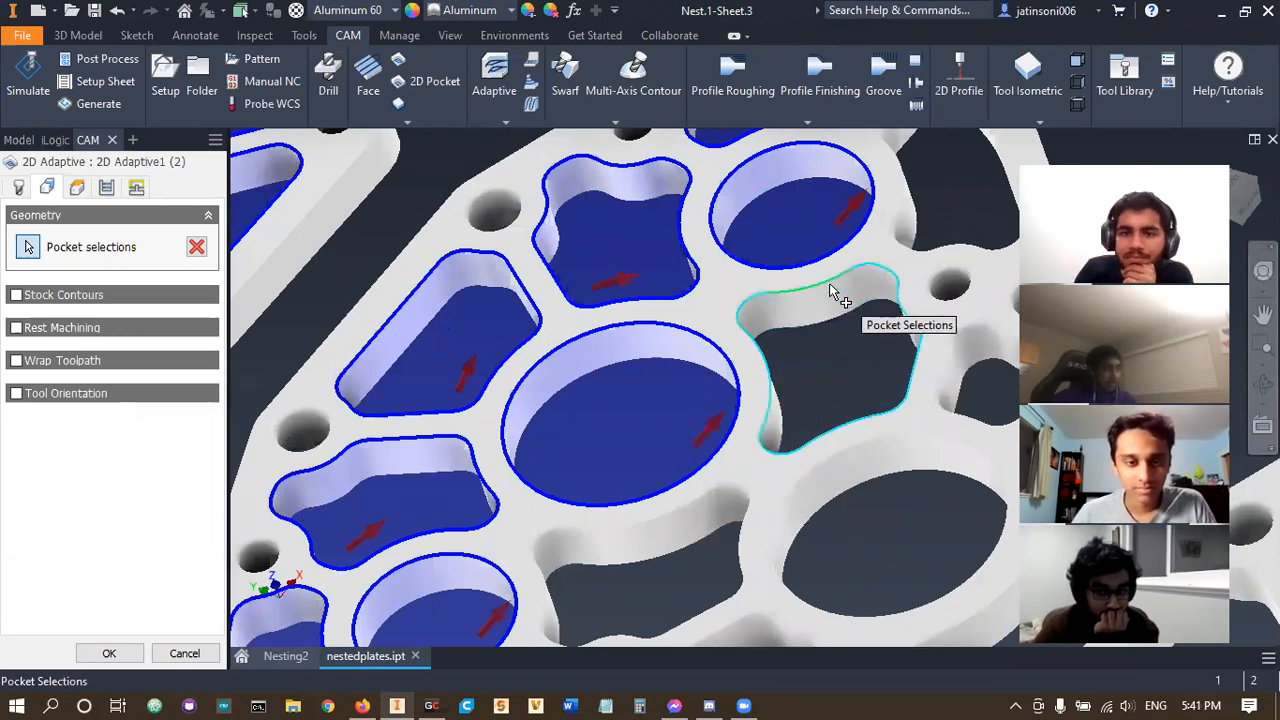
scroll(840, 335, down, 5)
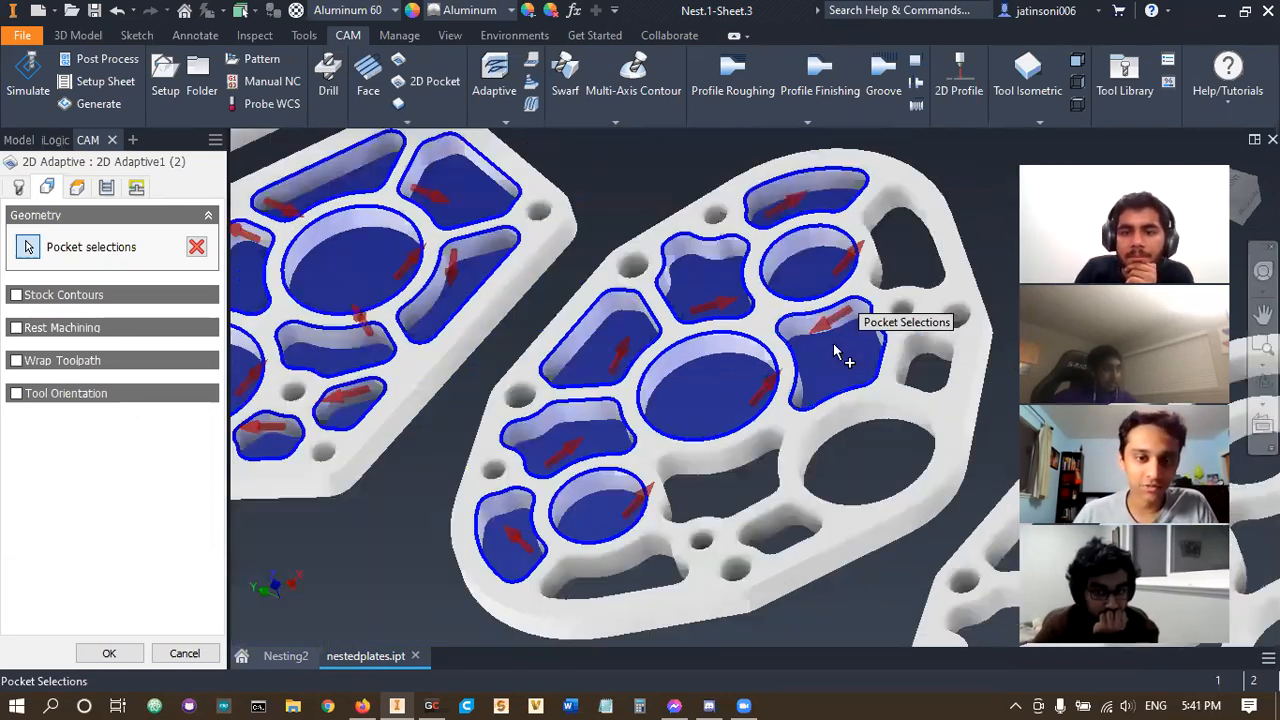
- Add the third plate's large bore and its remaining lightening pockets along the side facing the fourth plate to the pocket selections
scroll(820, 340, up, 5)
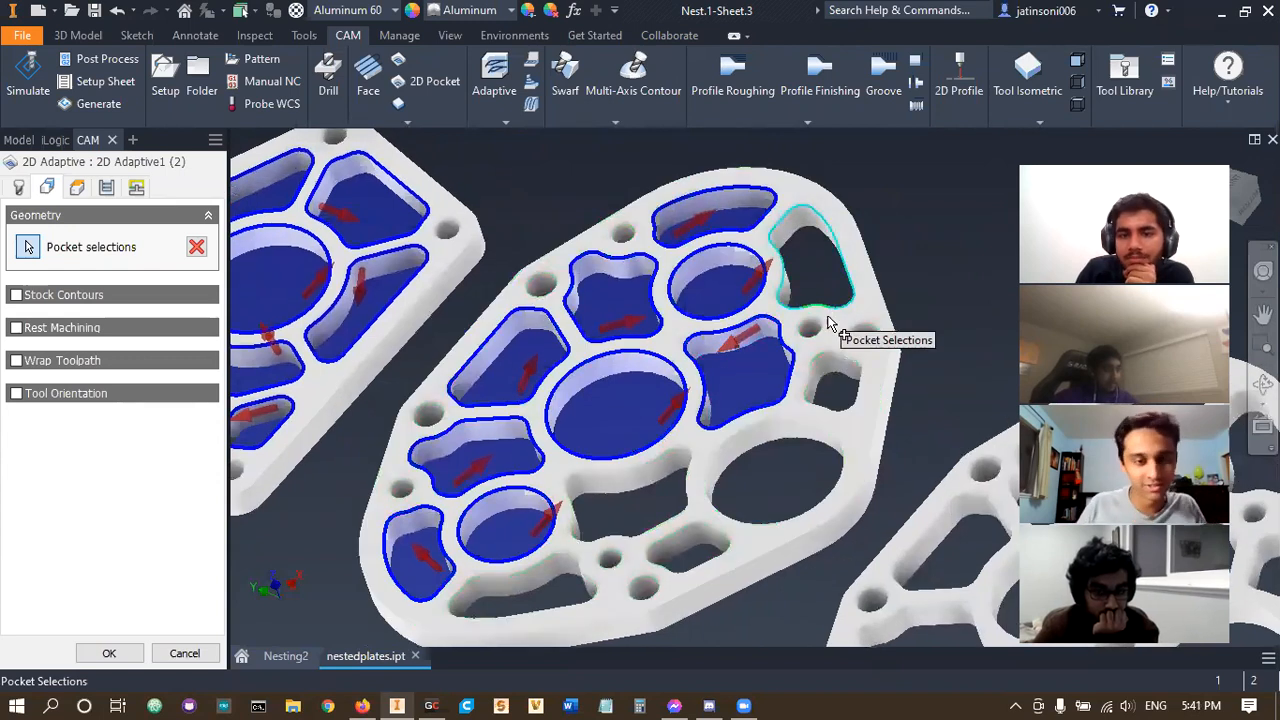
click(837, 358)
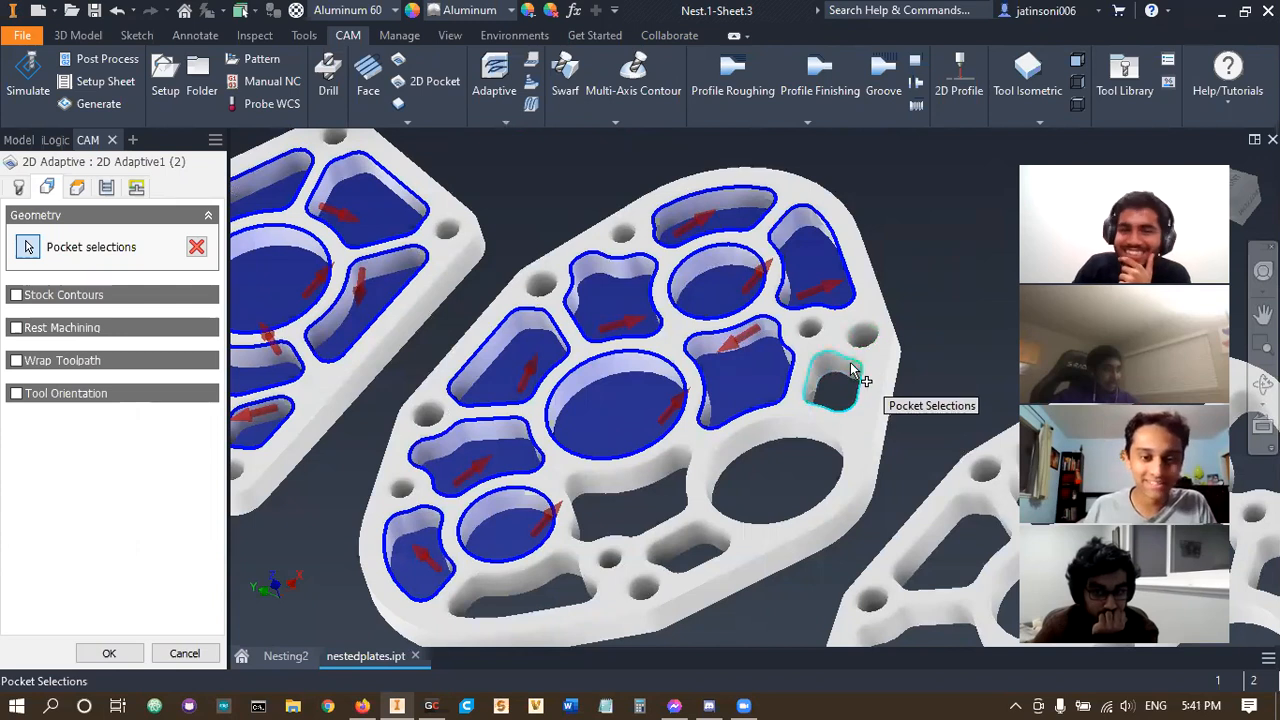
click(840, 395)
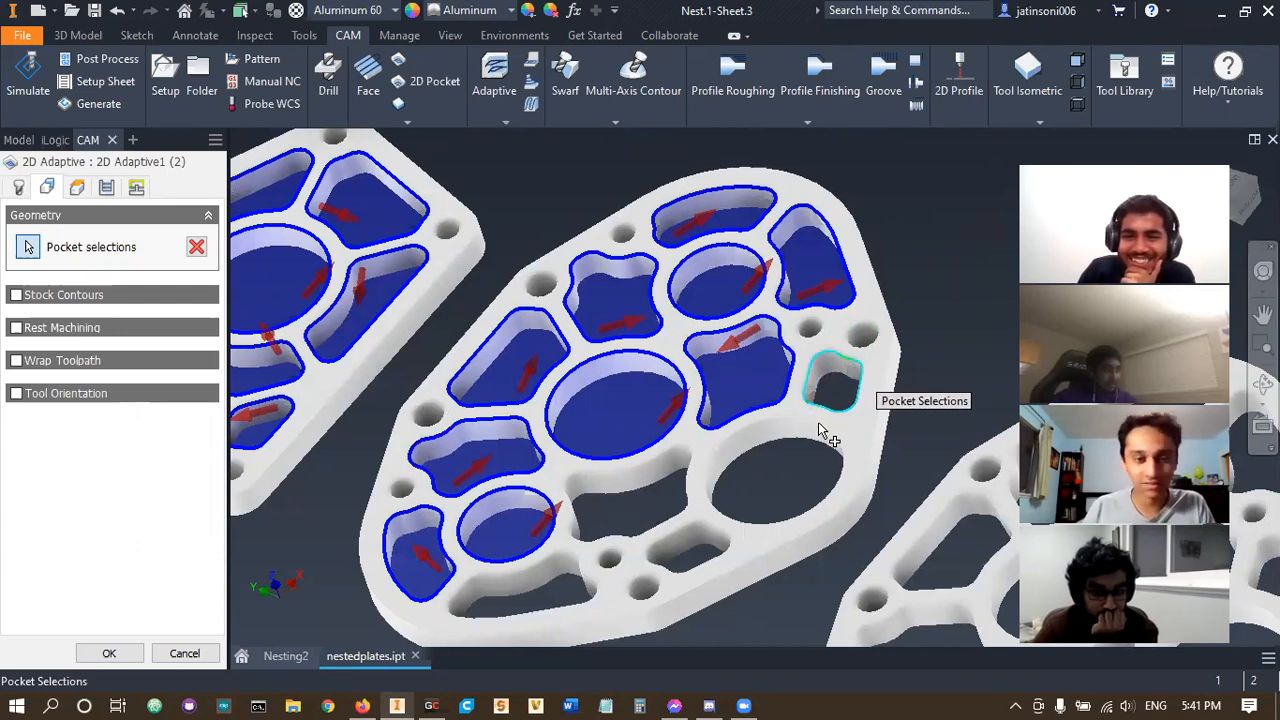
click(688, 495)
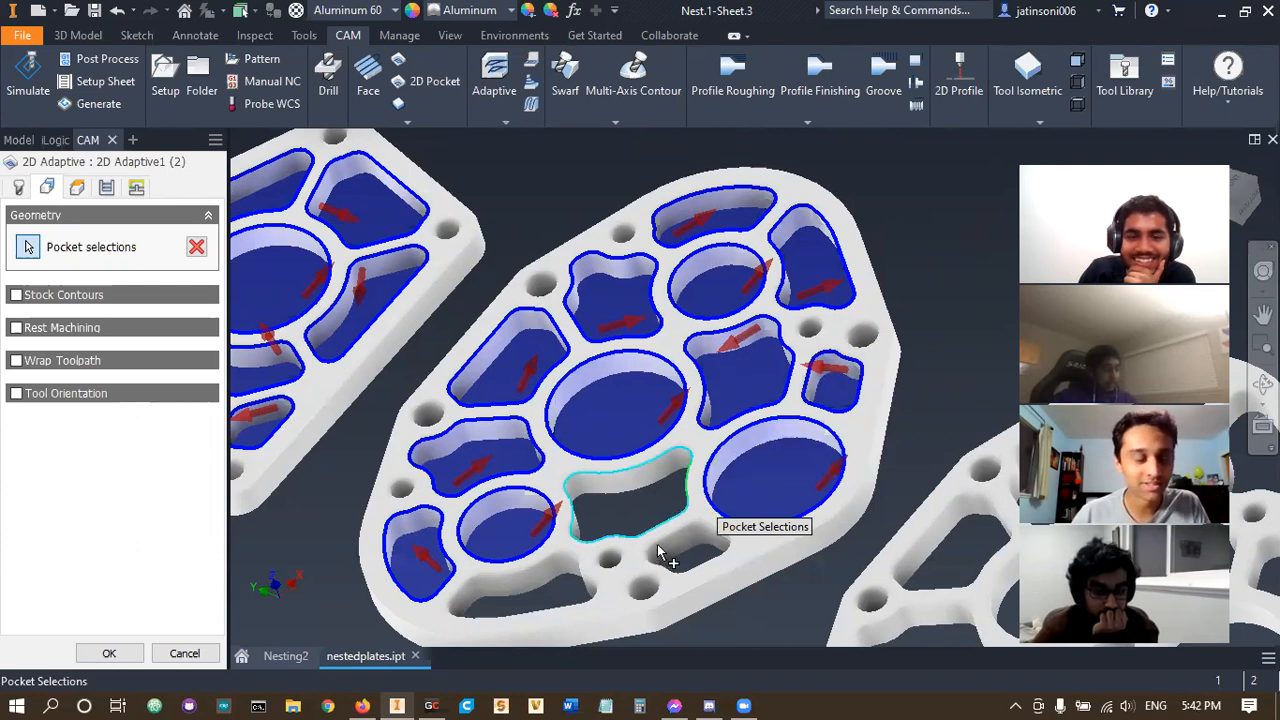
click(666, 545)
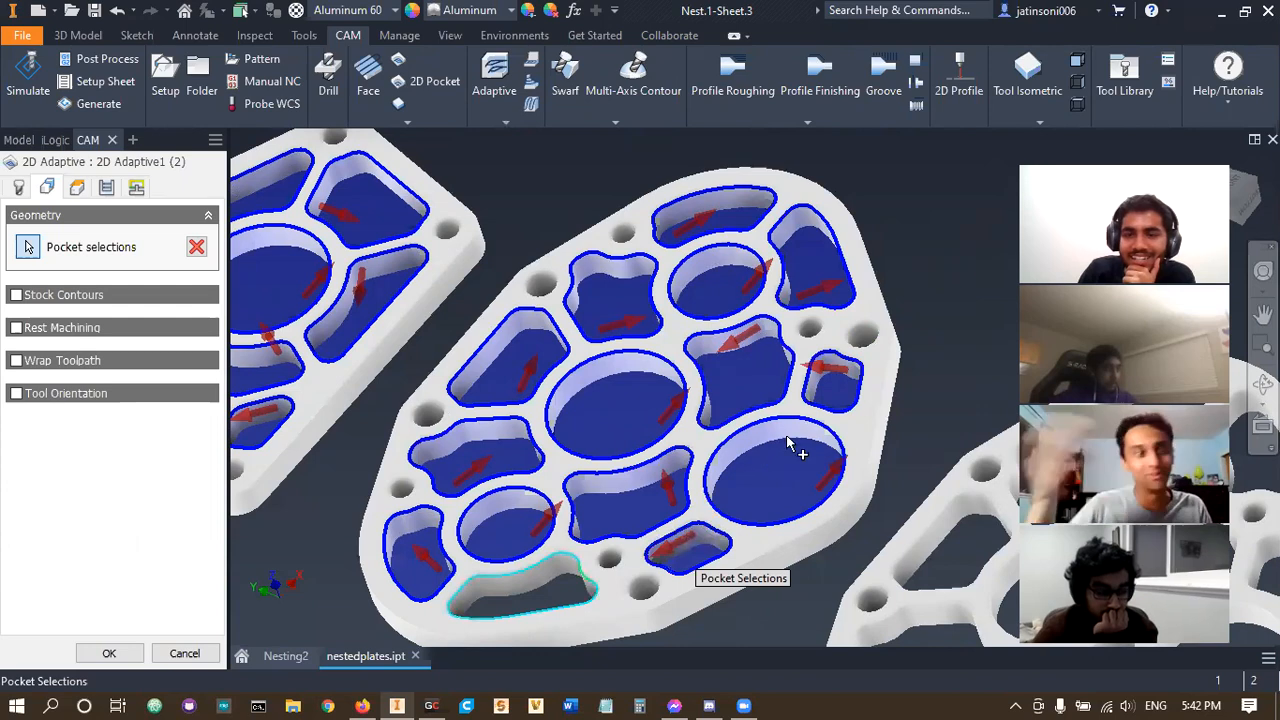
- Review the pocket selections on the first three plates and inspect the two remaining plates
scroll(857, 405, up, 3)
middle_drag(857, 405, 696, 303)
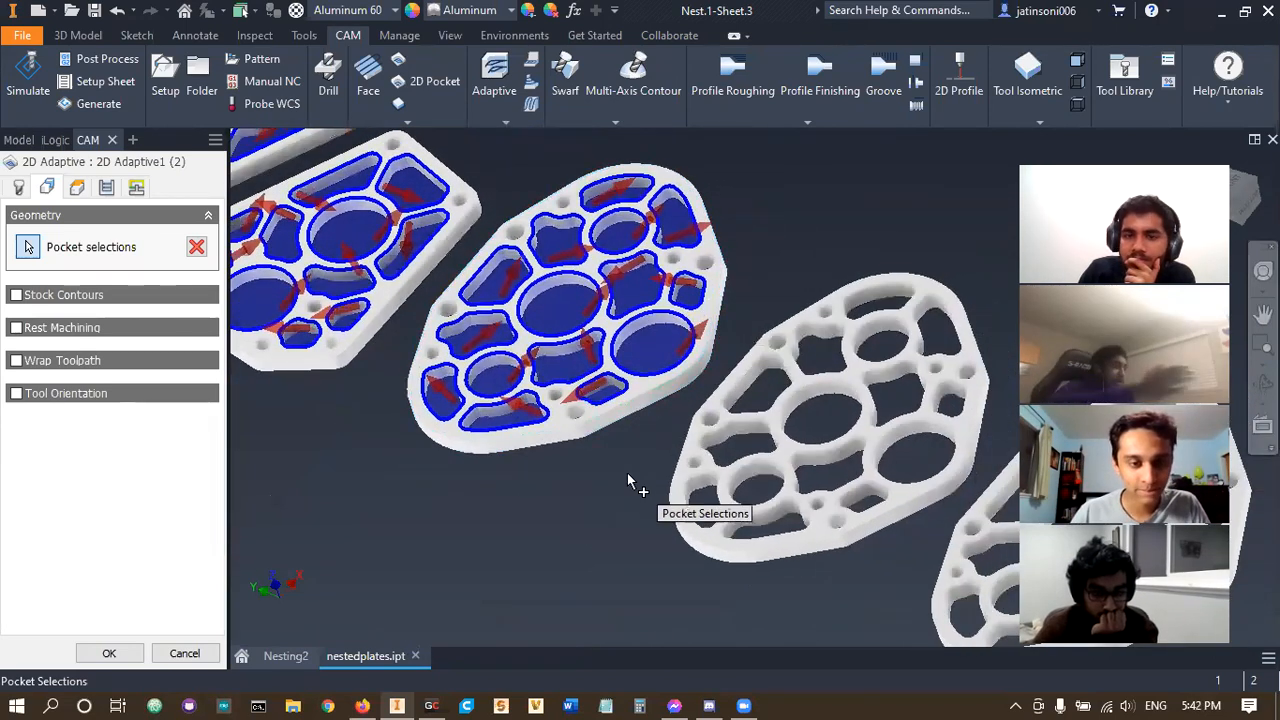
scroll(615, 482, up, 2)
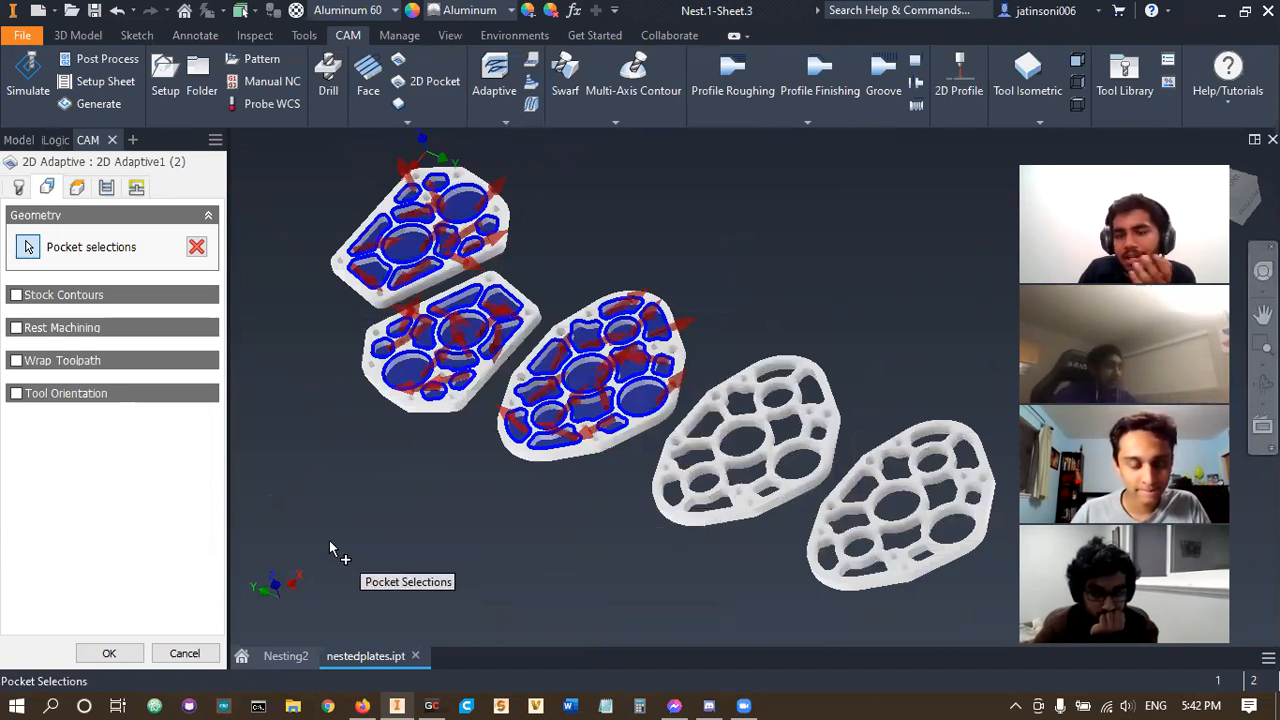
scroll(640, 515, up, 3)
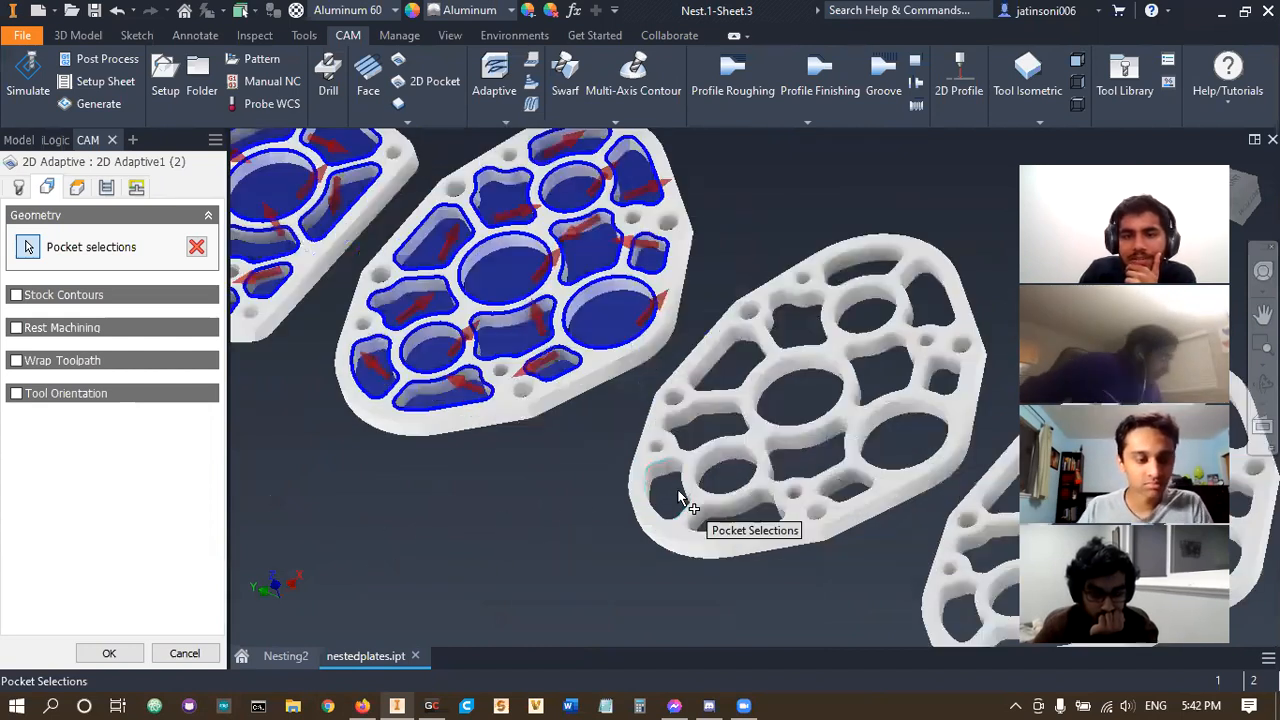
scroll(650, 500, up, 3)
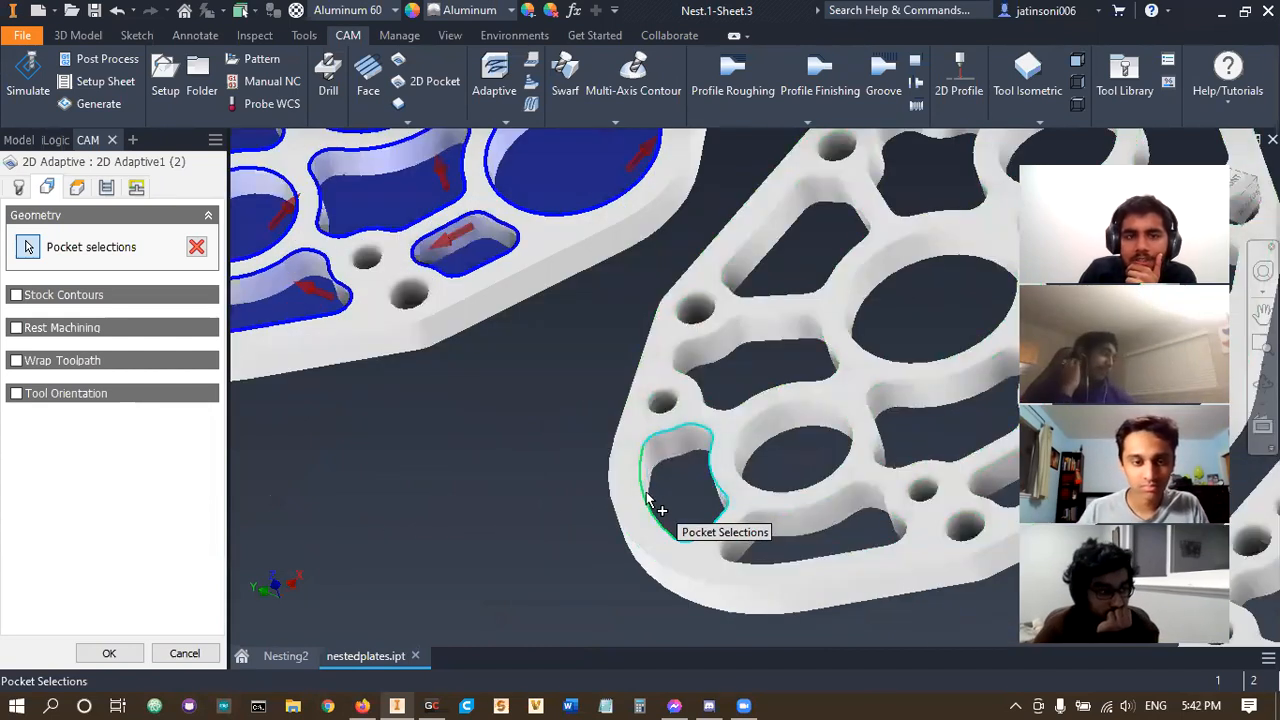
scroll(530, 500, down, 5)
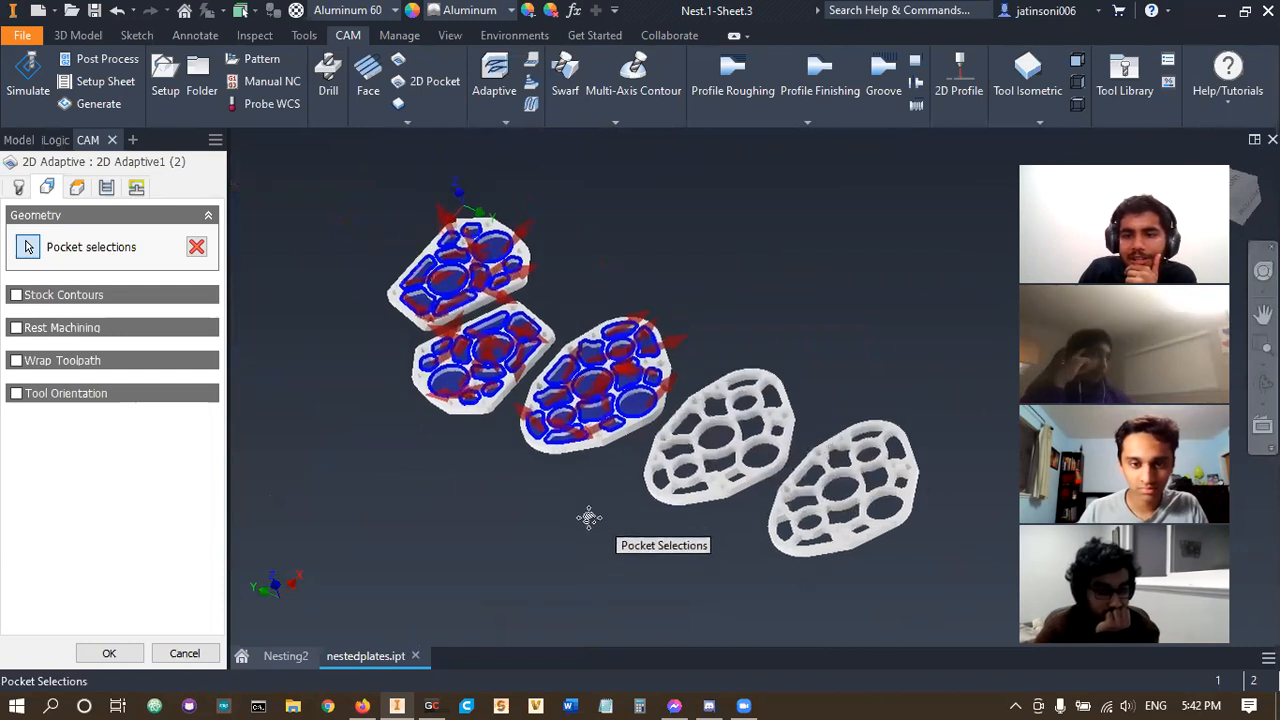
scroll(570, 460, up, 3)
scroll(749, 531, up, 3)
scroll(530, 500, down, 5)
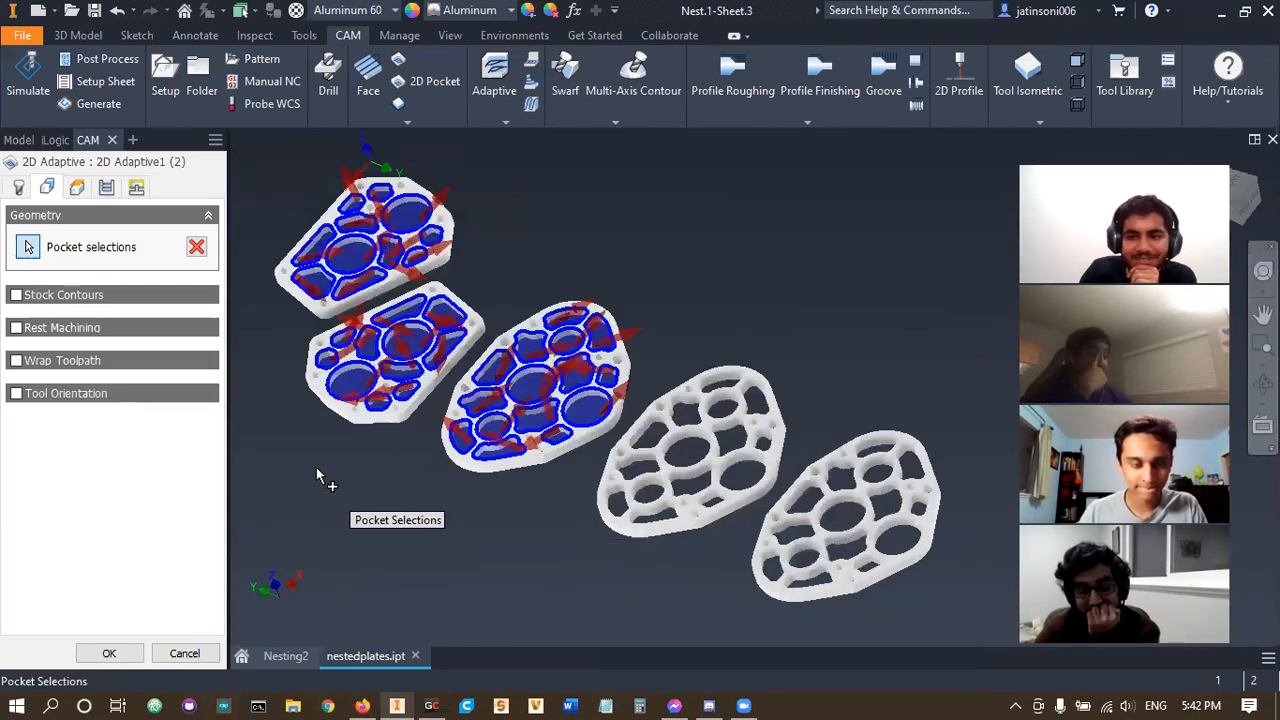
- Review the adaptive operation's height and passes settings, including stock to leave, and examine the second plate's end bore up close
click(78, 190)
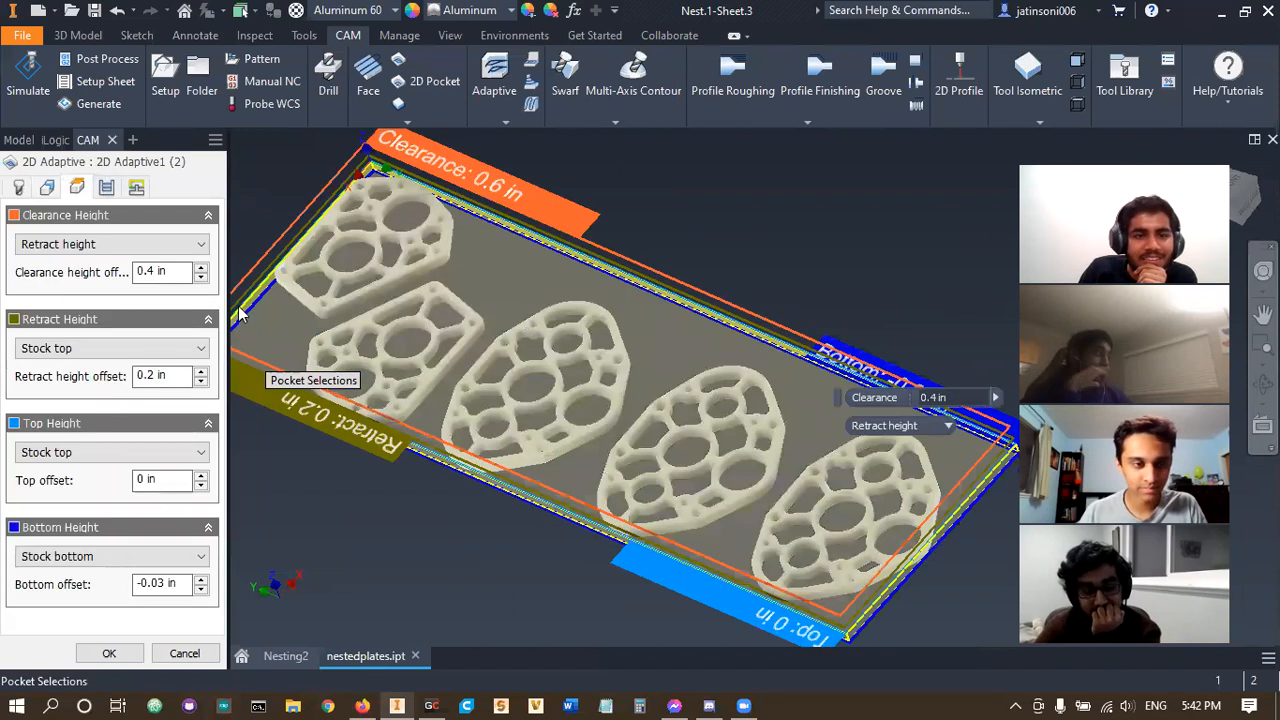
click(107, 188)
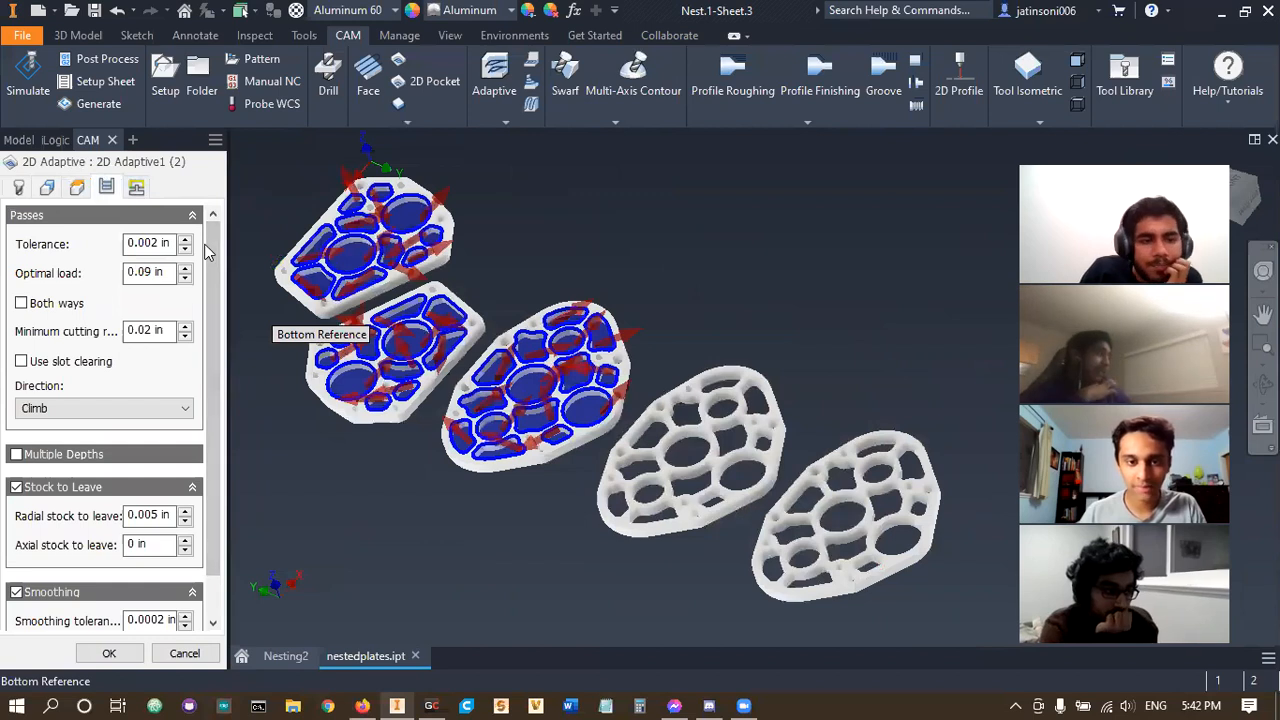
scroll(221, 330, down, 1)
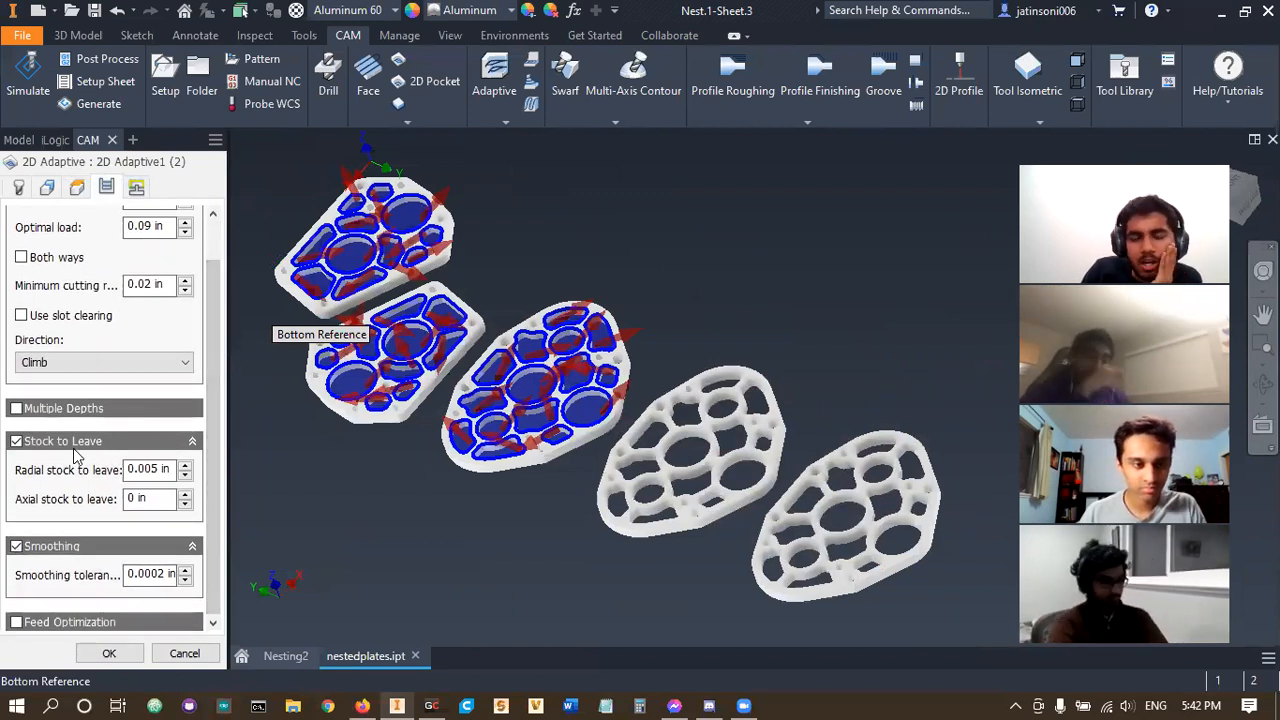
middle_drag(297, 464, 420, 525)
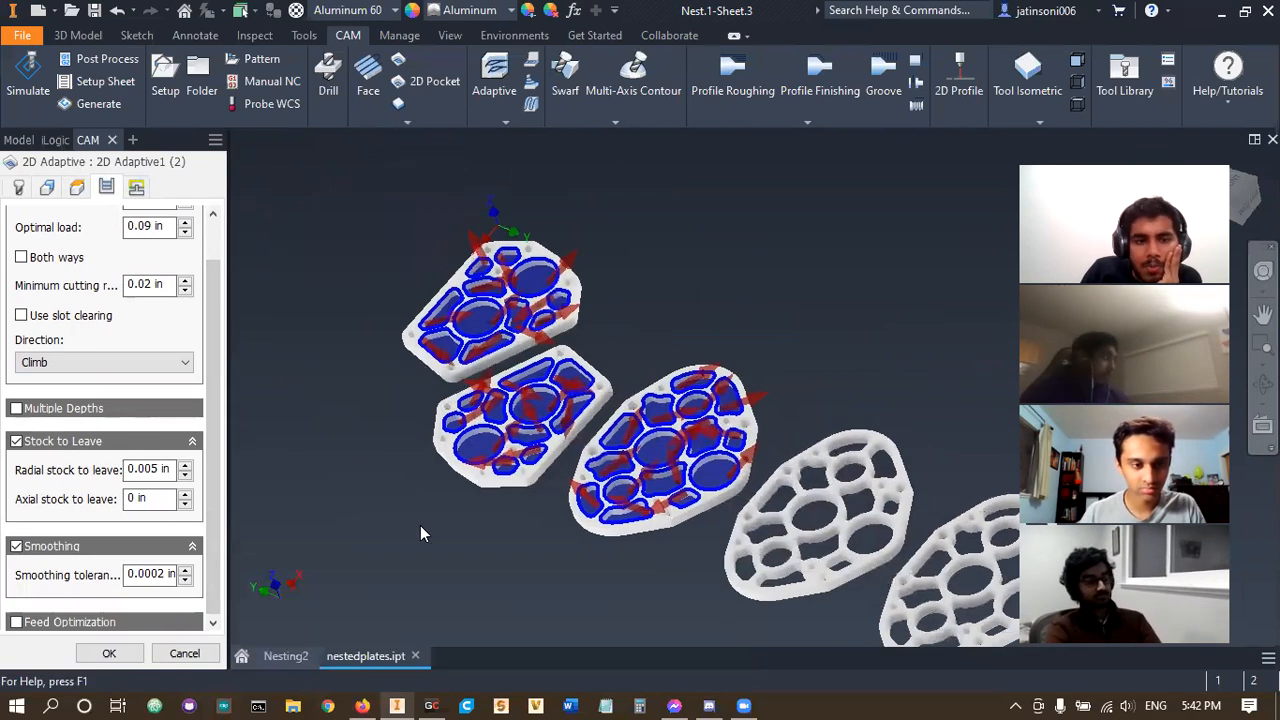
scroll(455, 474, up, 3)
scroll(456, 480, up, 6)
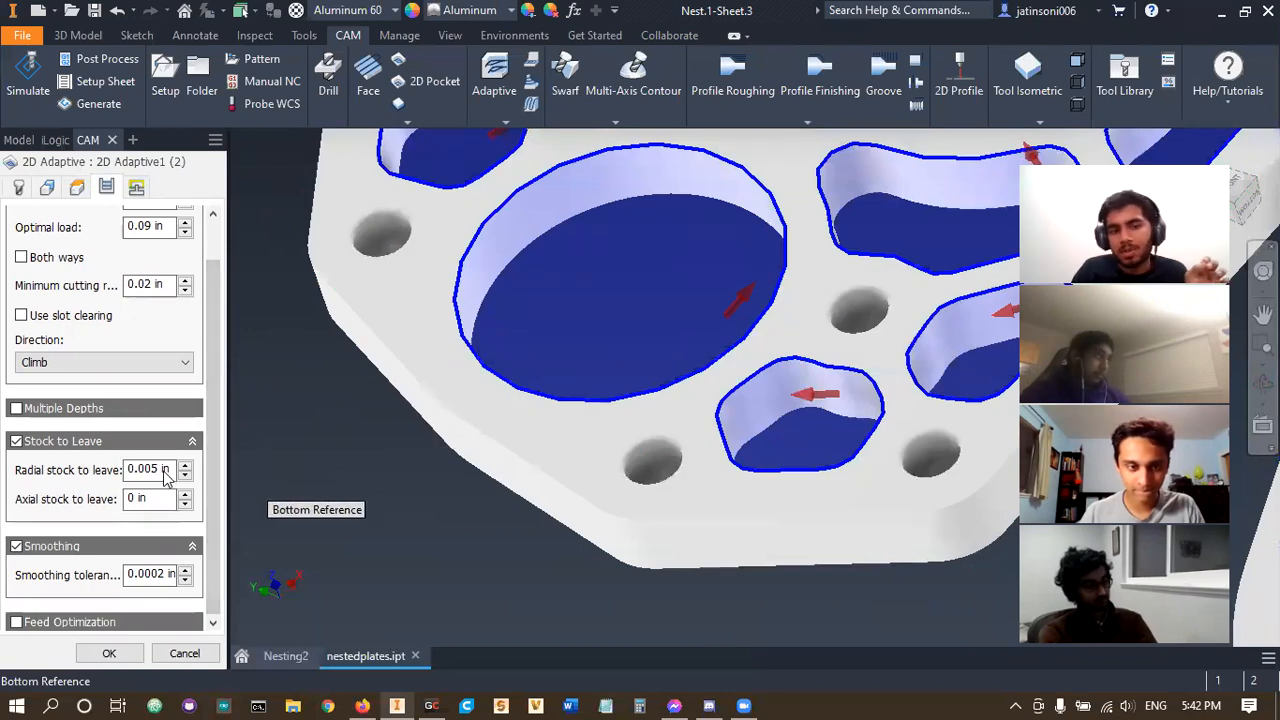
- Check the selected bores and pockets on the first three plates and accept the 2D adaptive operation to generate its toolpath
mouse_move(165, 477)
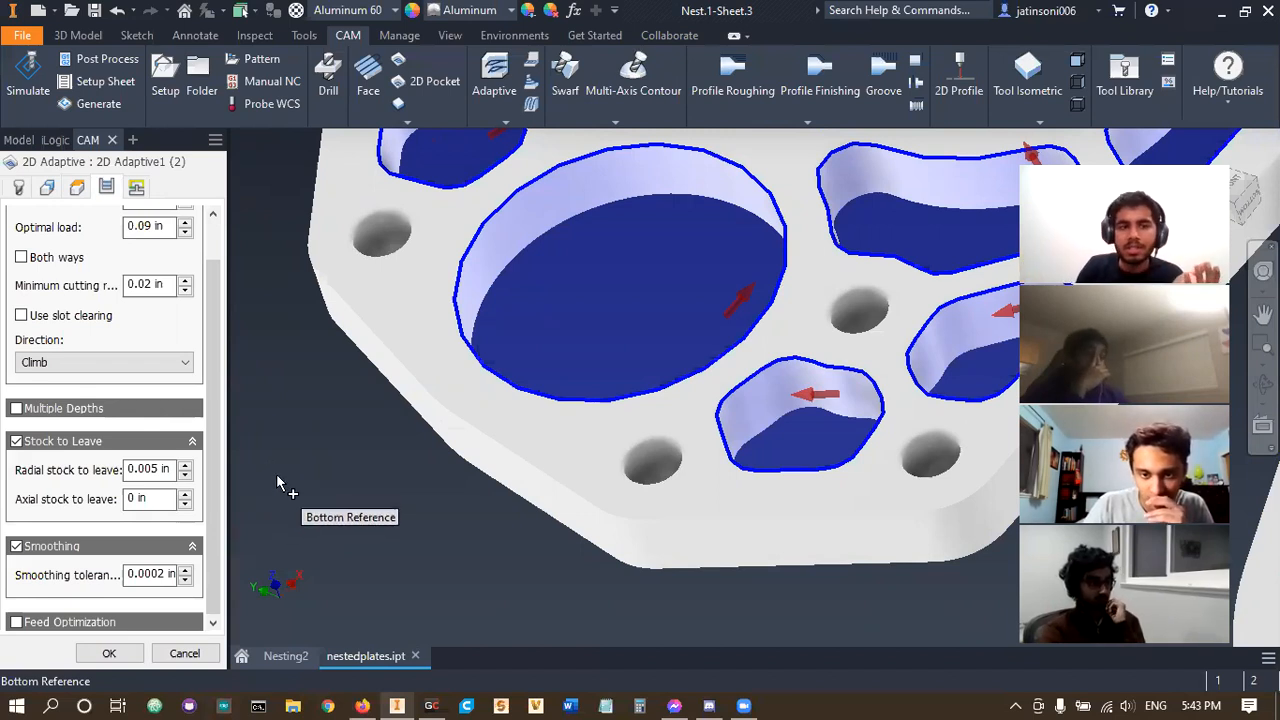
scroll(300, 465, down, 3)
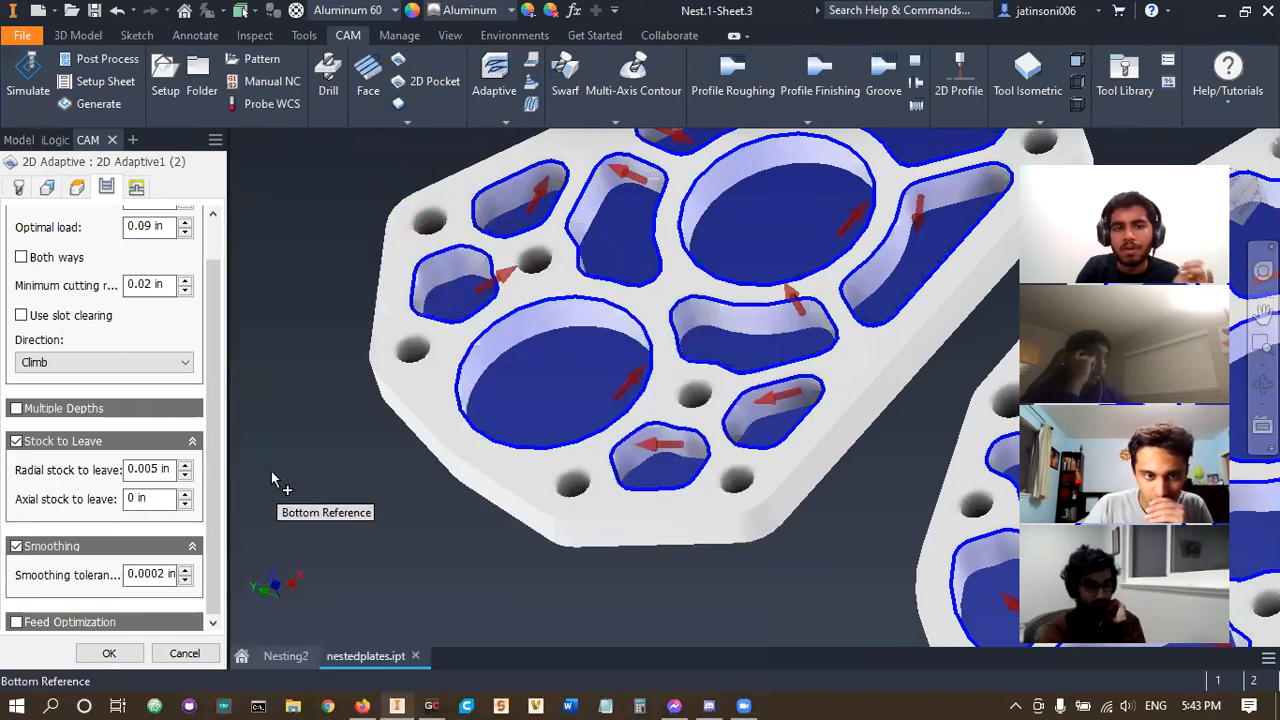
scroll(383, 468, up, 3)
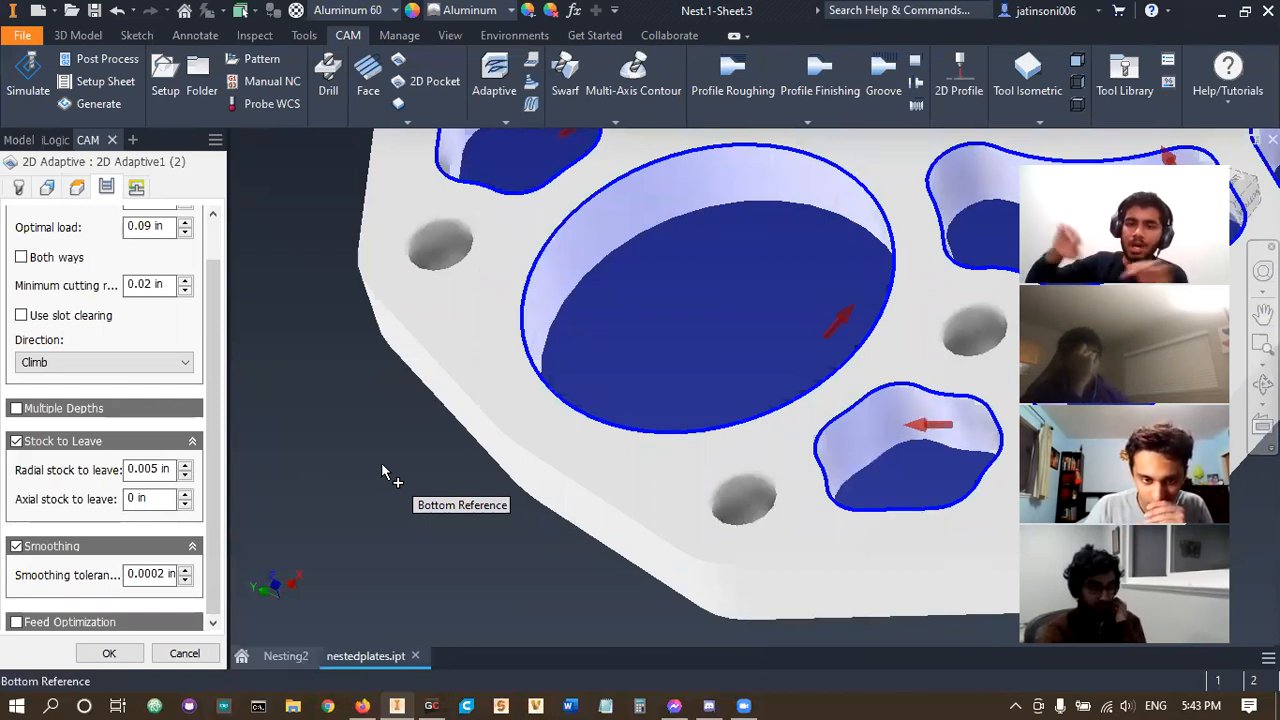
scroll(379, 468, down, 5)
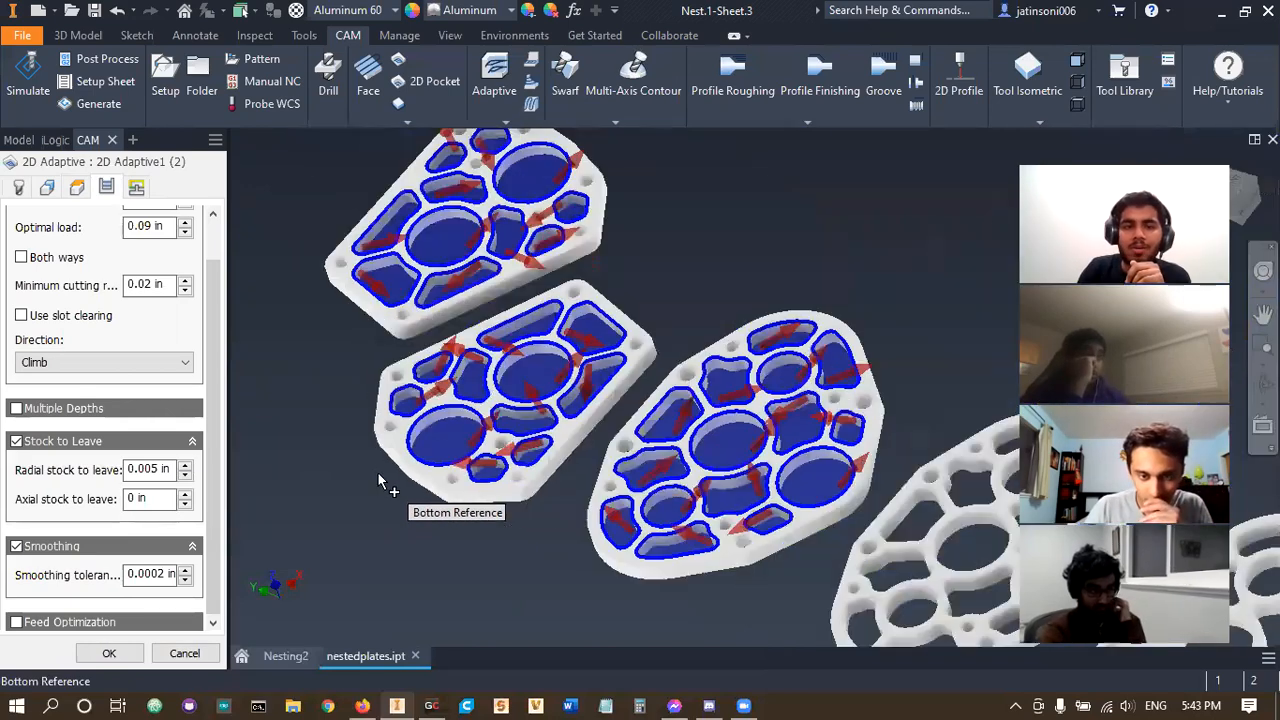
middle_drag(482, 333, 591, 458)
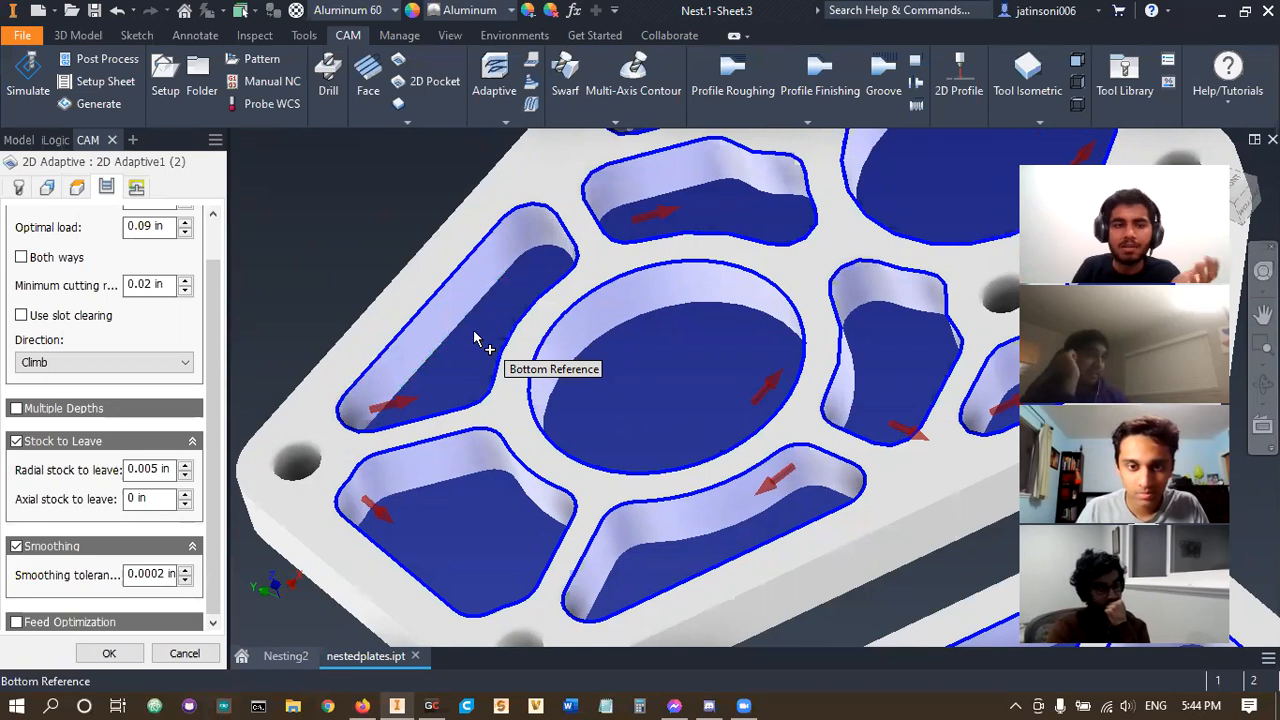
scroll(478, 340, down, 3)
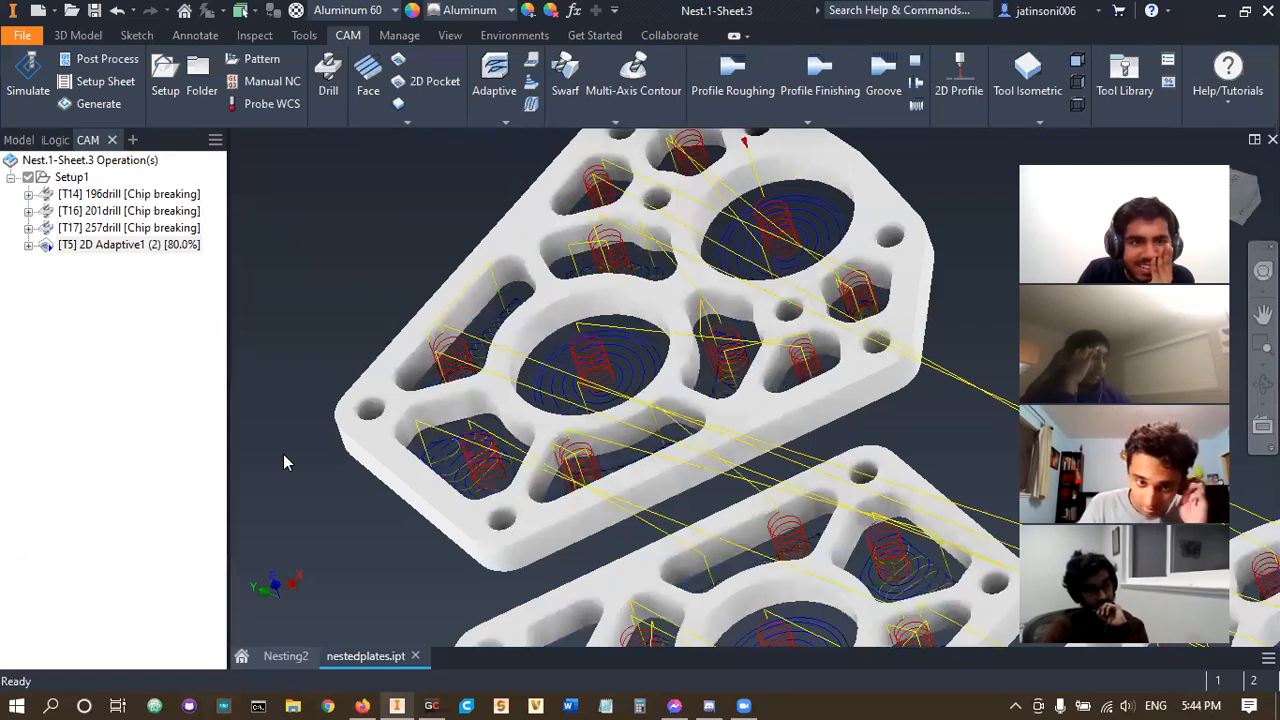
- Examine the generated adaptive toolpath across the first three plates, including the helical entries and clearing passes around the first plate's central bore
scroll(283, 455, down, 6)
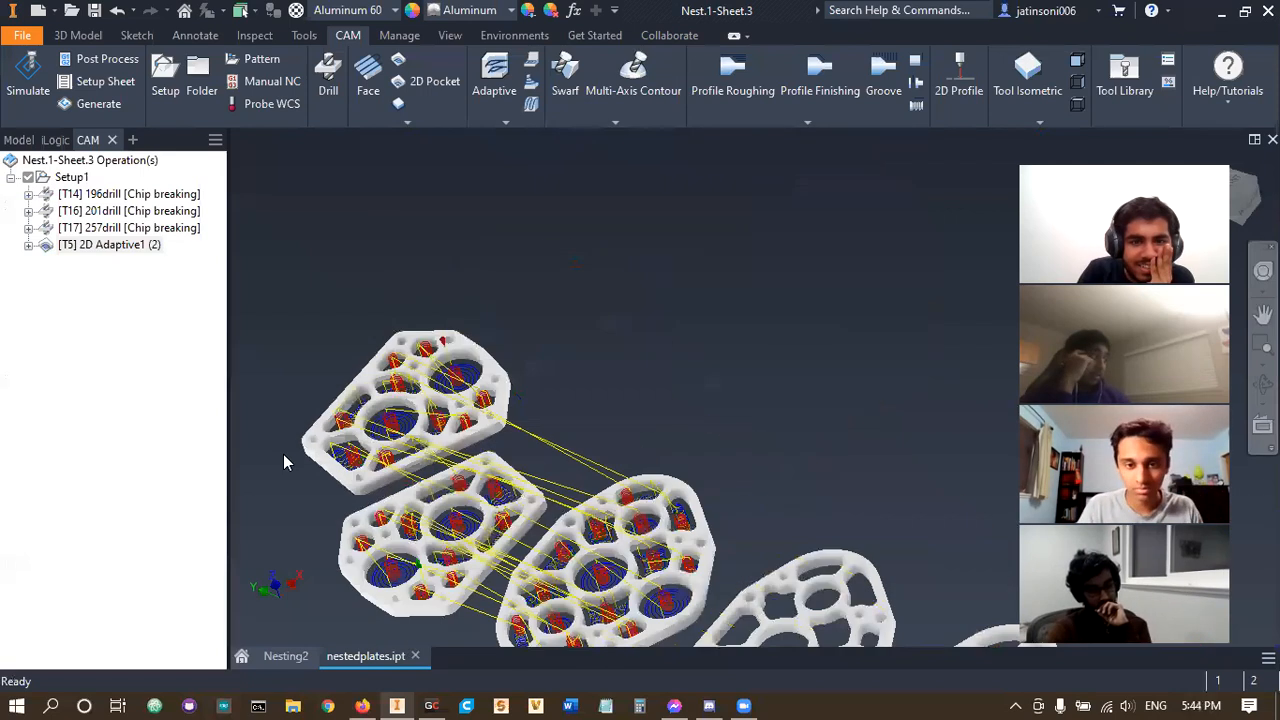
middle_drag(283, 455, 341, 401)
scroll(431, 547, up, 3)
shift+middle_drag(416, 521, 481, 558)
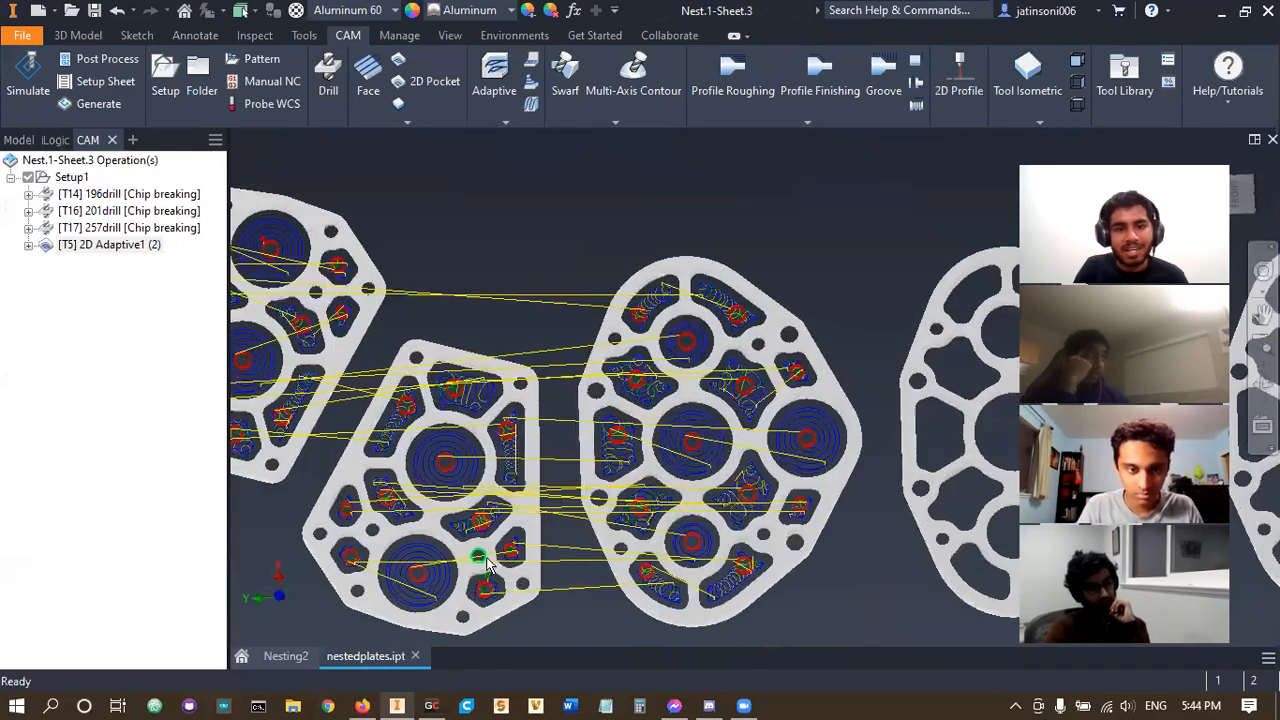
scroll(556, 514, down, 3)
shift+middle_drag(556, 514, 392, 503)
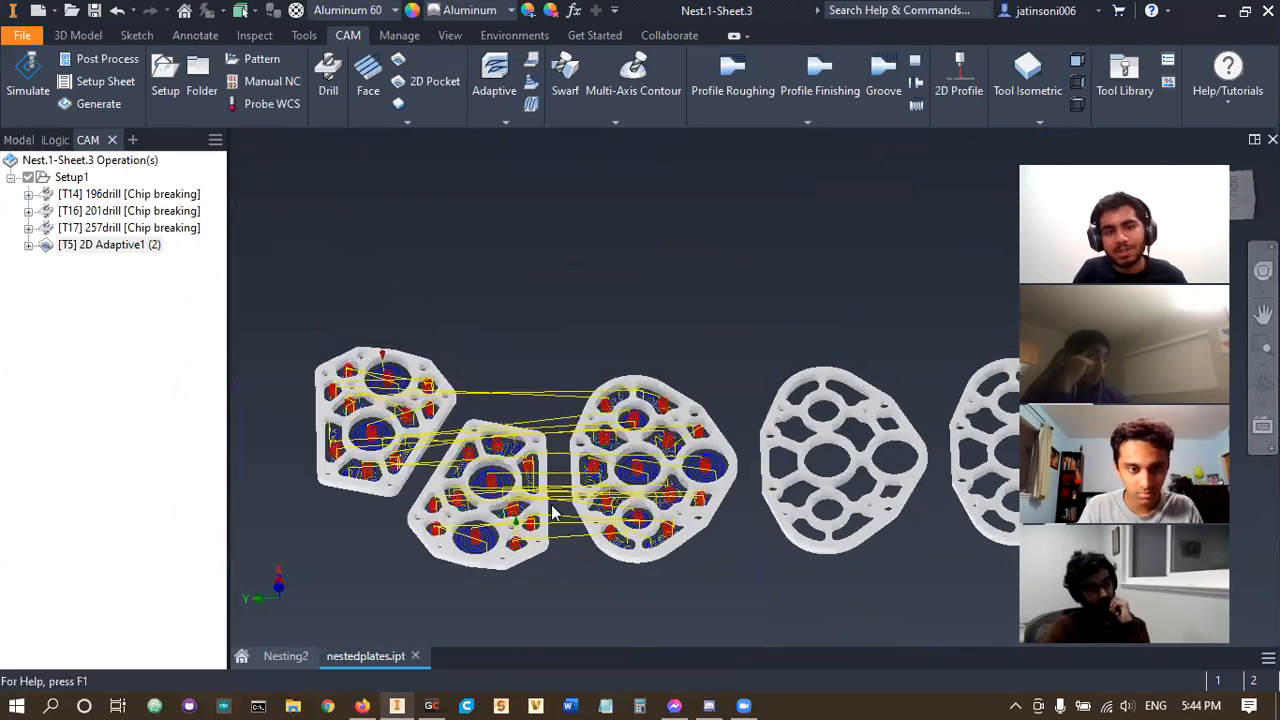
middle_drag(294, 500, 401, 524)
scroll(441, 461, up, 3)
mouse_move(441, 461)
shift+middle_down()
mouse_move(449, 488)
mouse_move(460, 455)
shift+middle_up()
scroll(457, 501, up, 4)
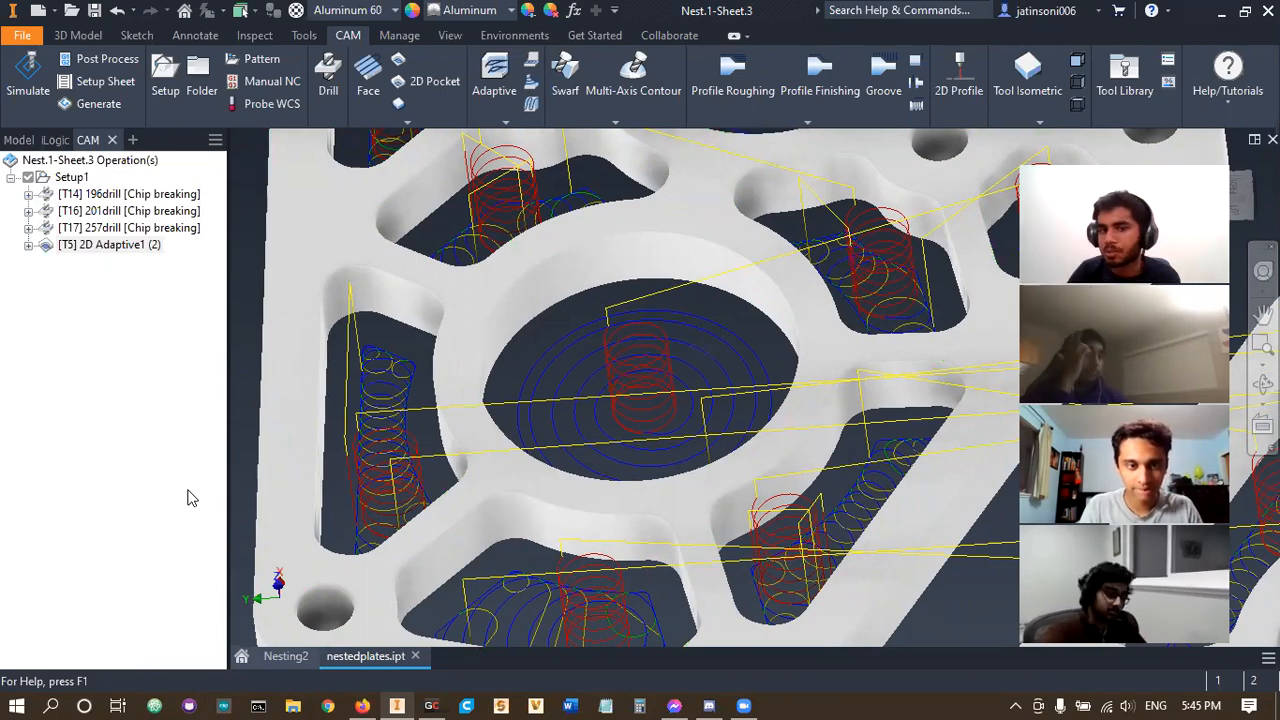
scroll(543, 377, down, 6)
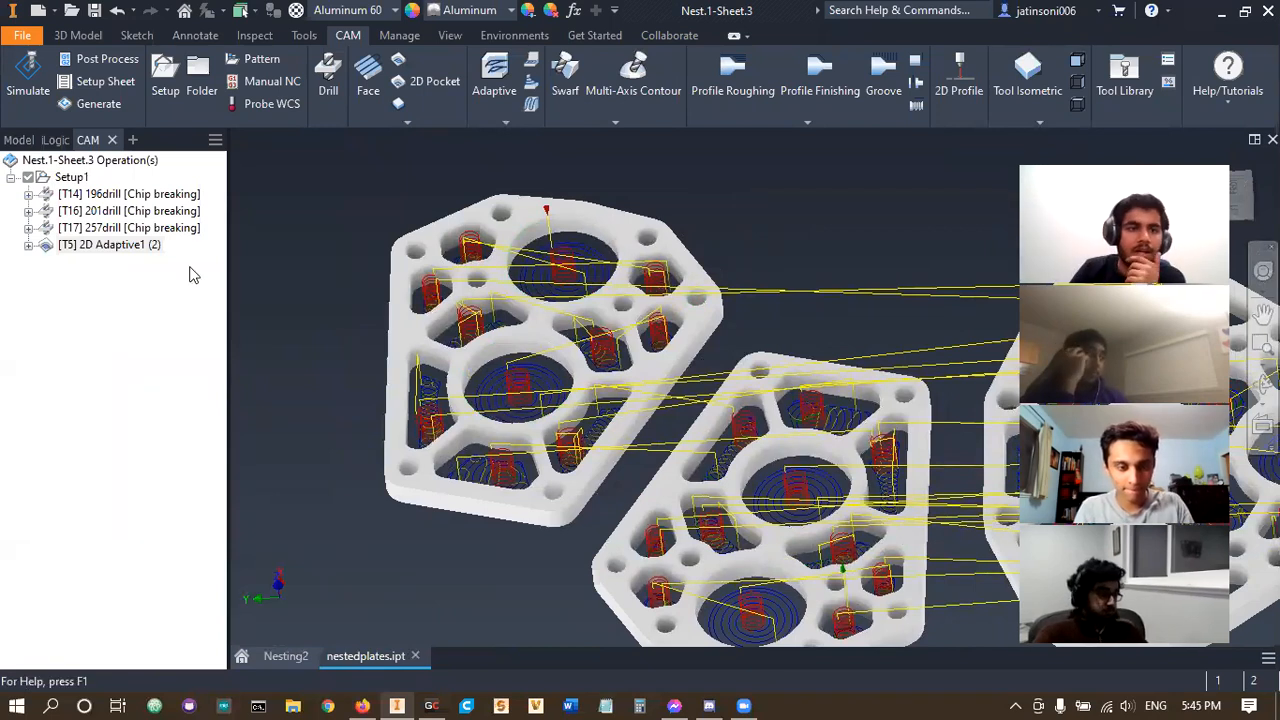
- Simulate the 2D adaptive operation on the stock at a reduced playback speed
click(110, 245)
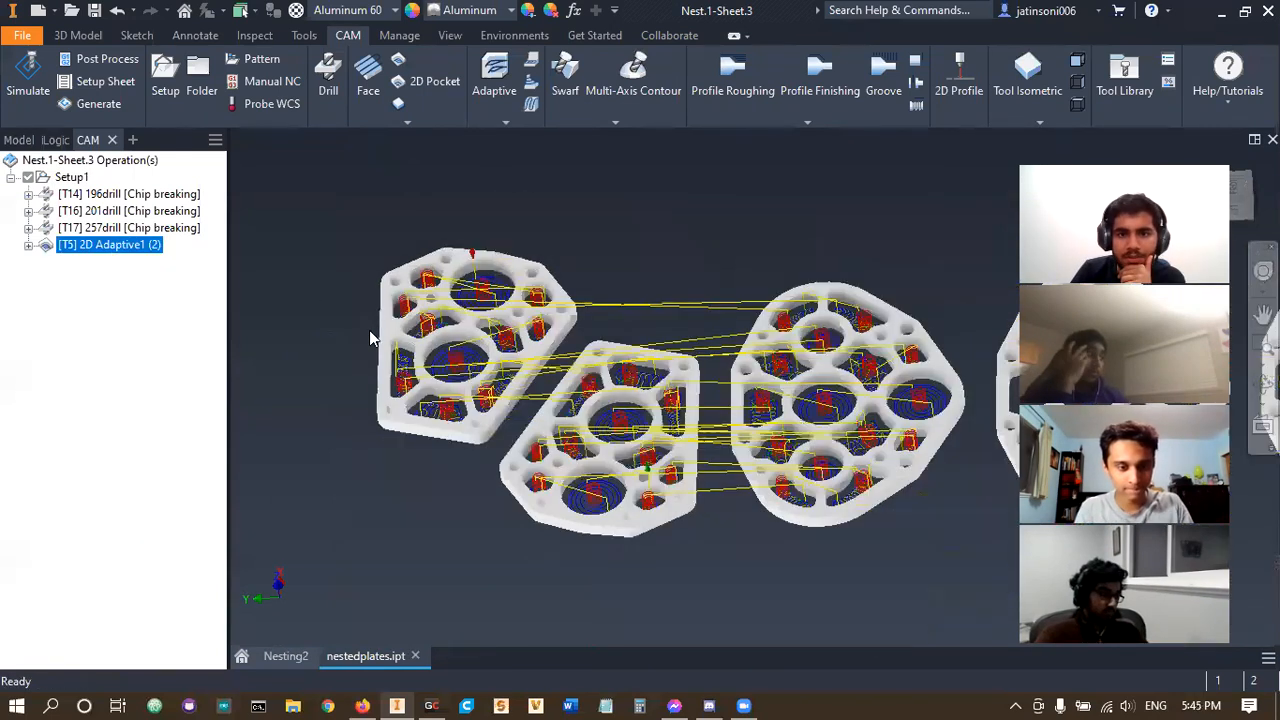
scroll(424, 366, up, 10)
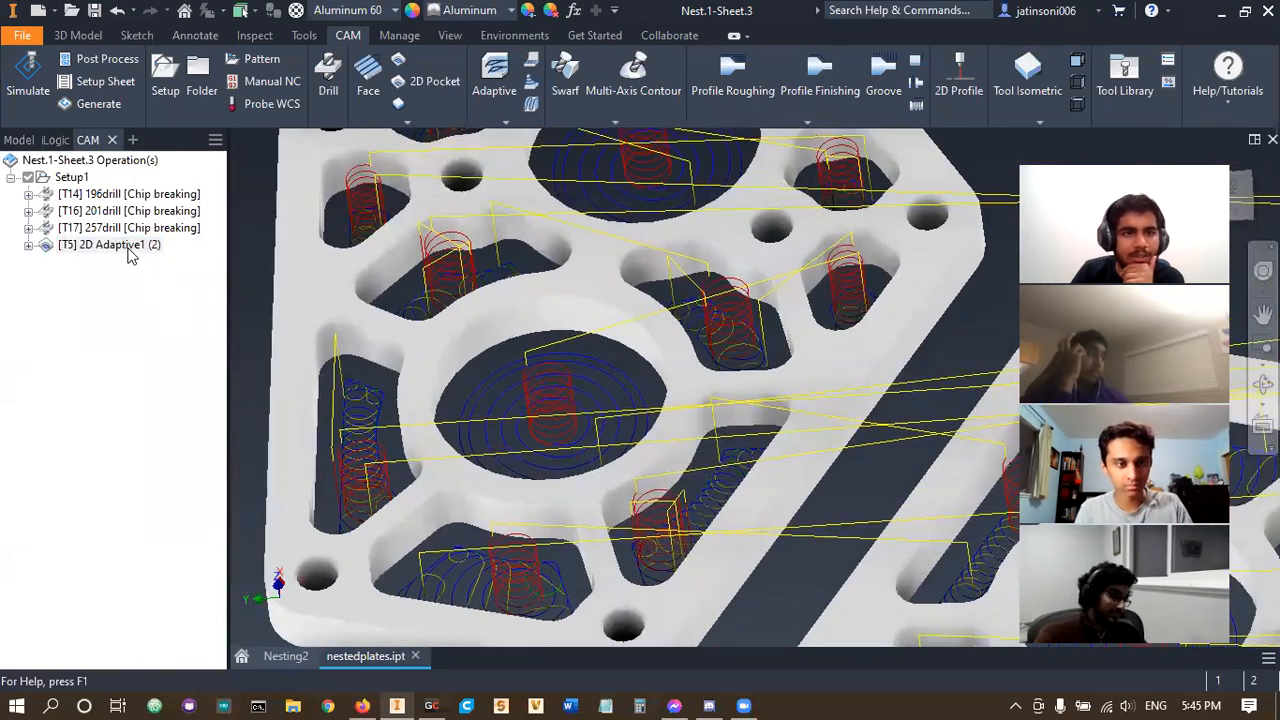
click(131, 250)
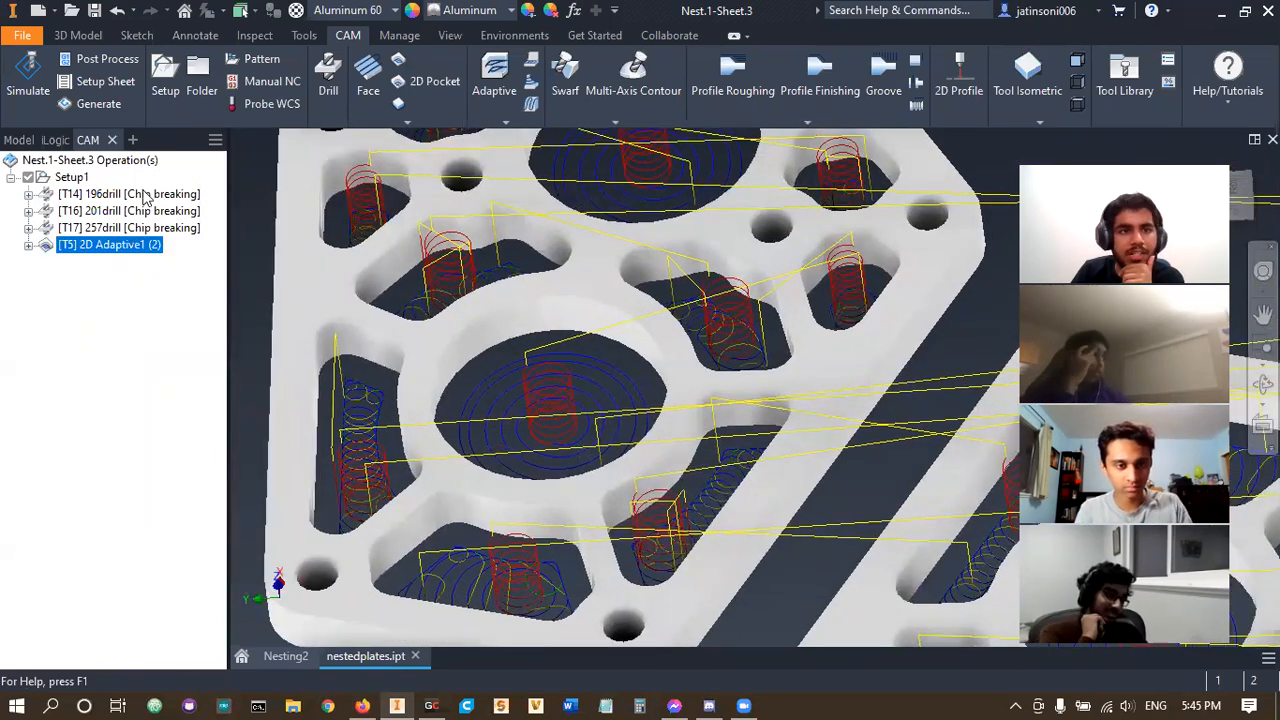
click(28, 90)
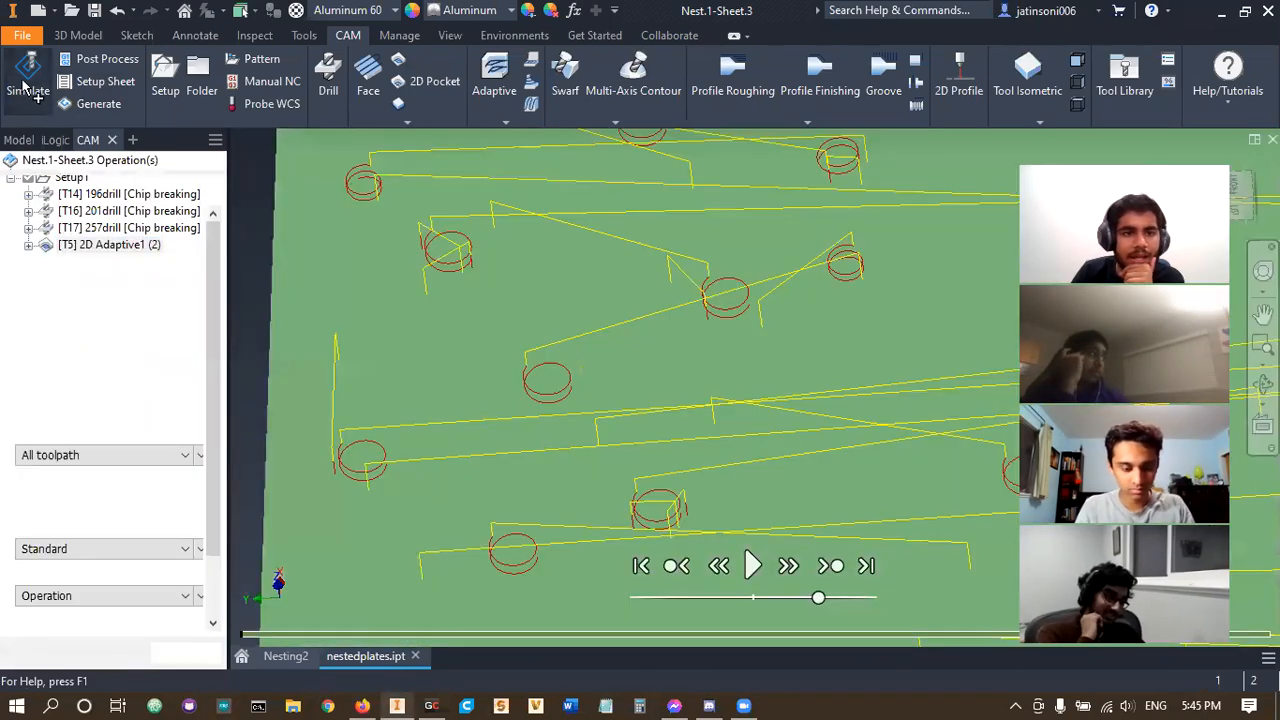
scroll(727, 343, down, 3)
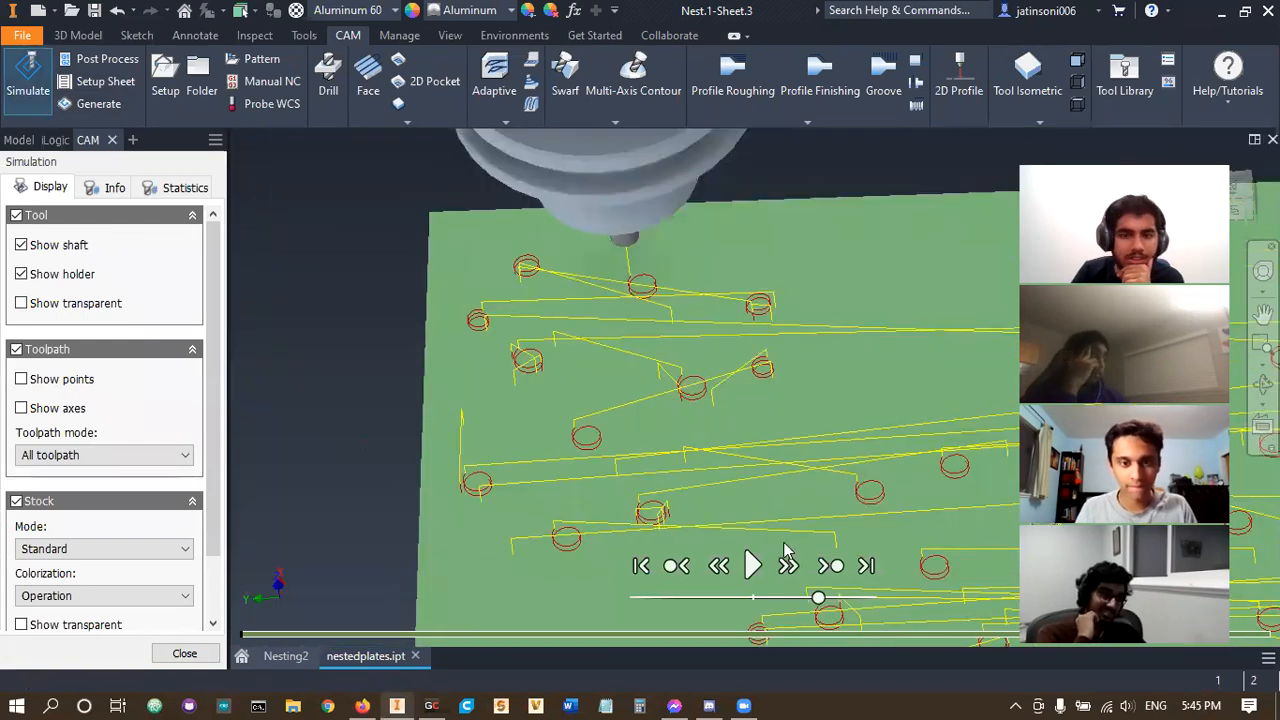
click(776, 598)
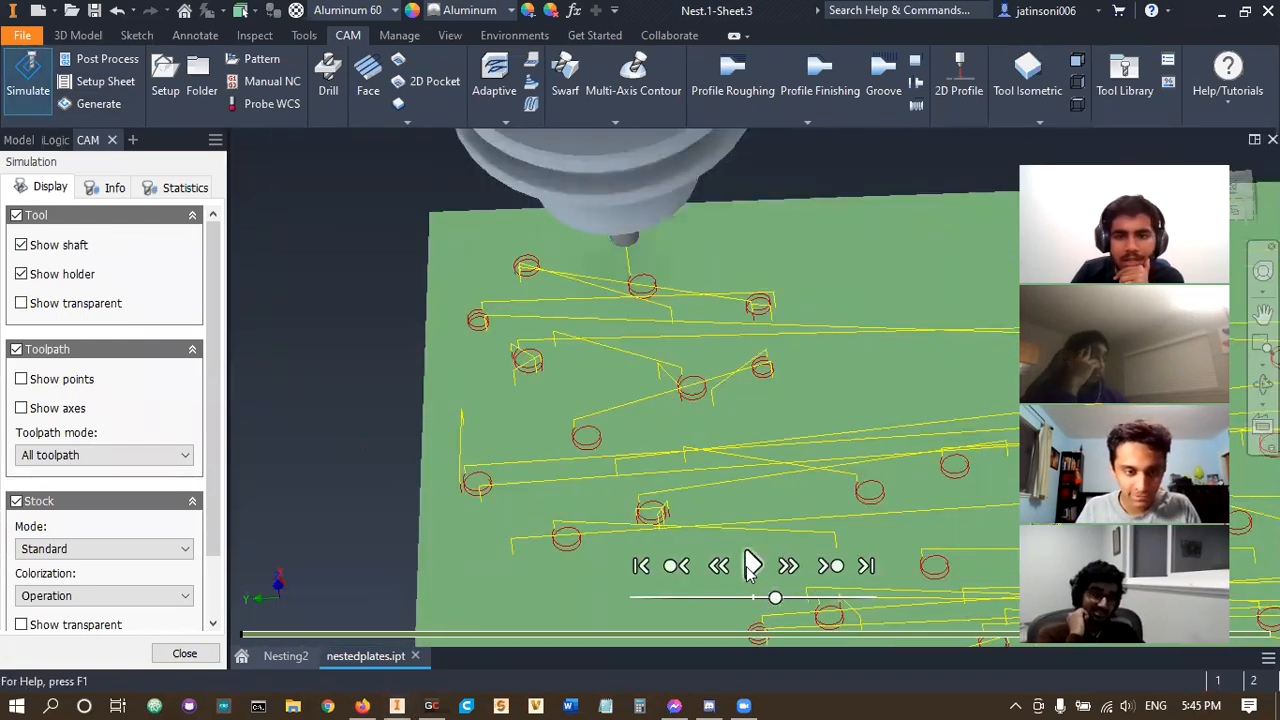
click(752, 566)
shift+middle_drag(665, 370, 656, 350)
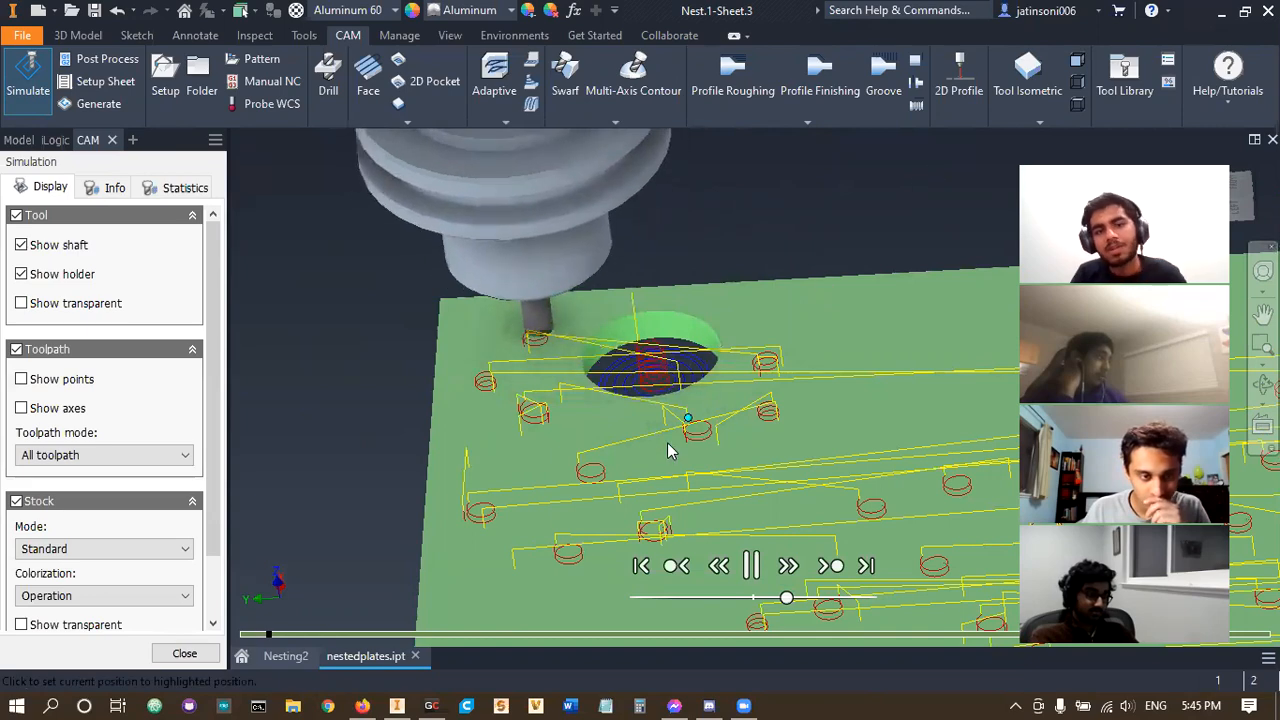
- Inspect the simulated pocket cuts from the stock's underside, speeding up the playback before closing the simulation
shift+middle_drag(598, 482, 546, 180)
middle_drag(664, 518, 646, 329)
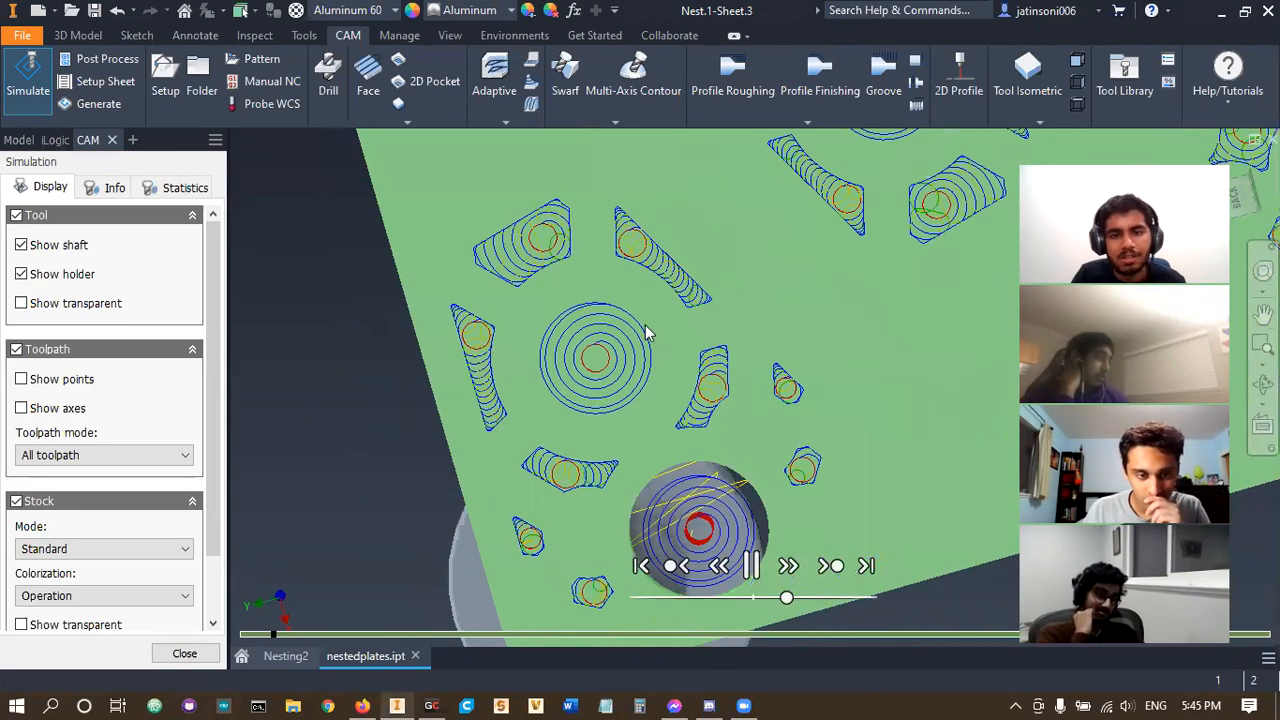
middle_drag(856, 546, 812, 398)
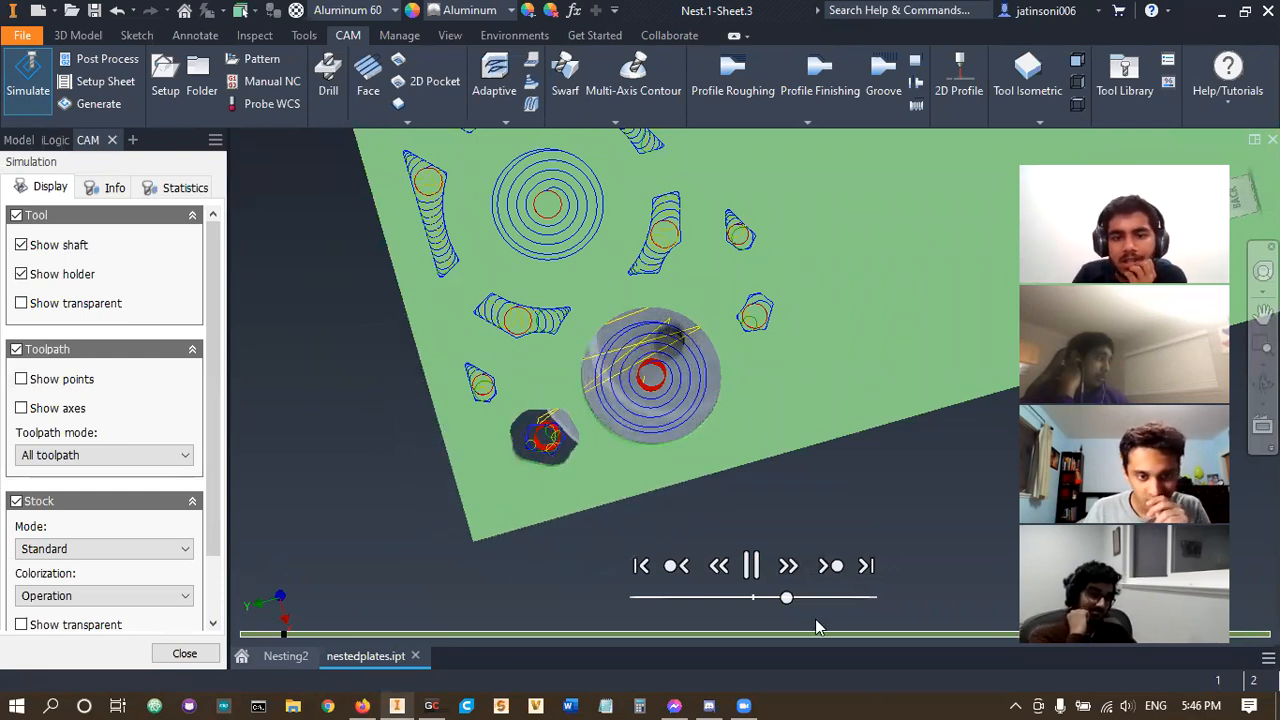
drag(786, 597, 849, 598)
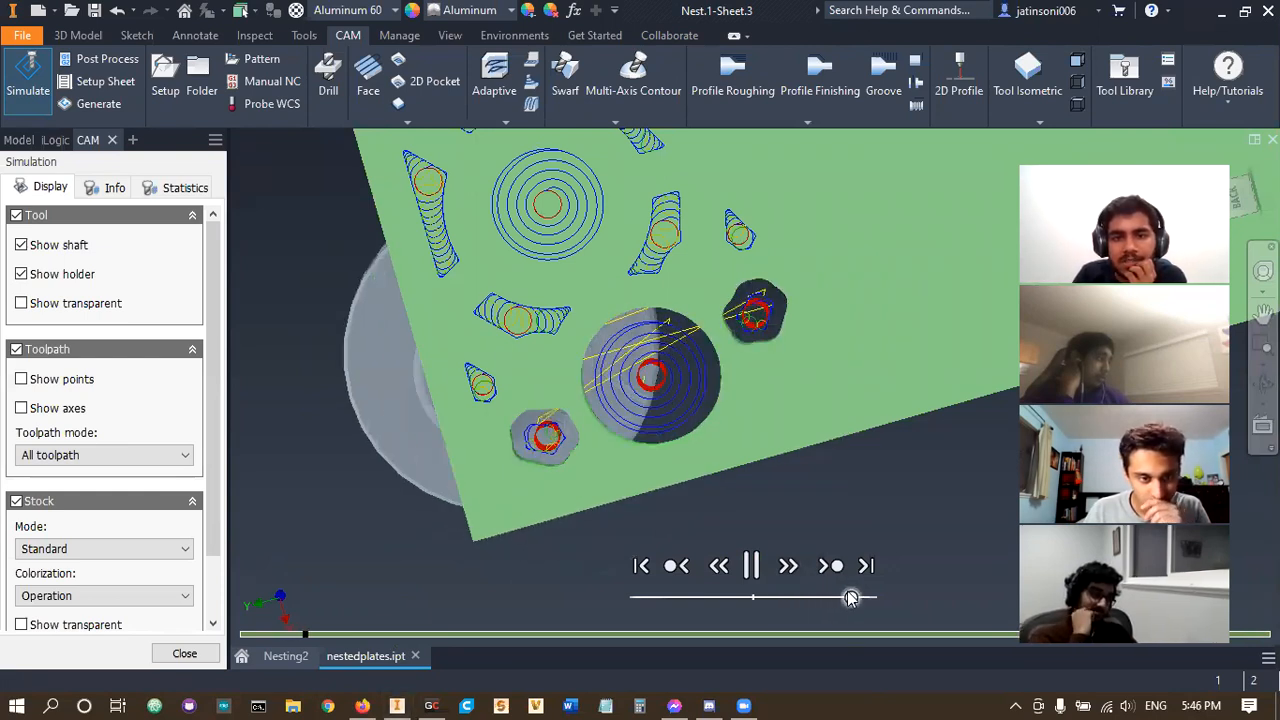
scroll(882, 470, down, 6)
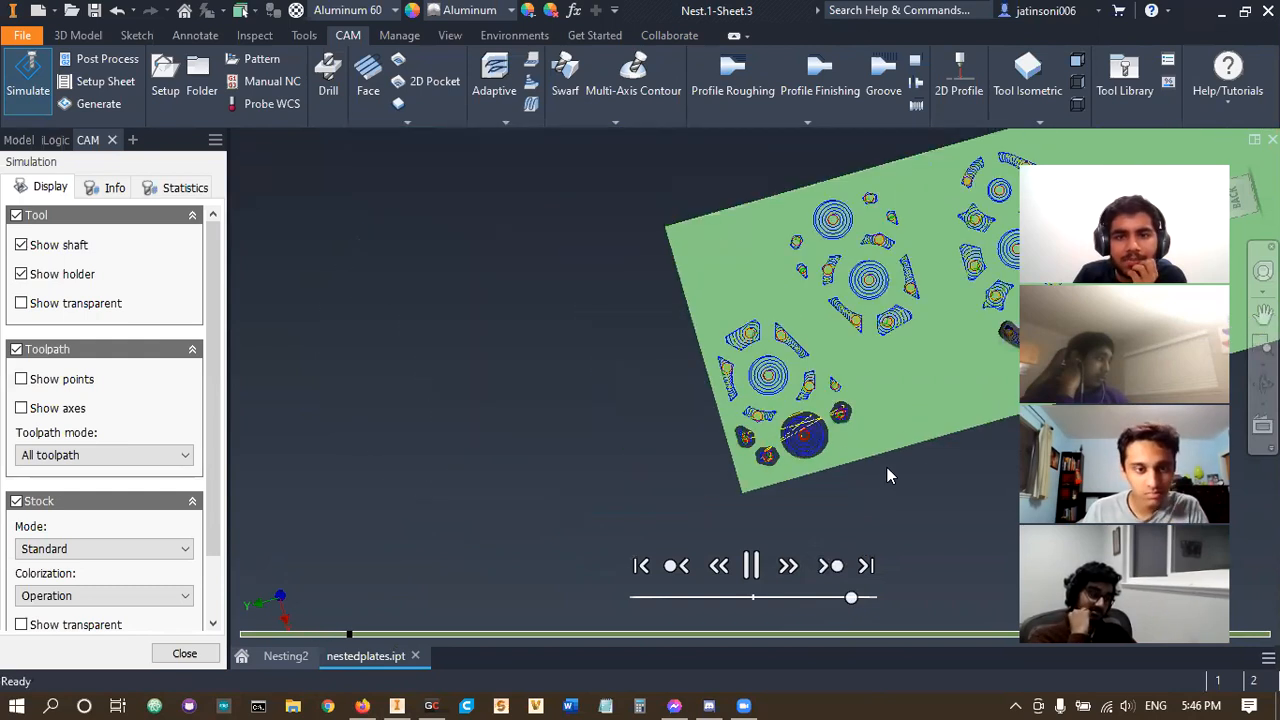
middle_drag(1045, 423, 819, 457)
scroll(772, 445, up, 3)
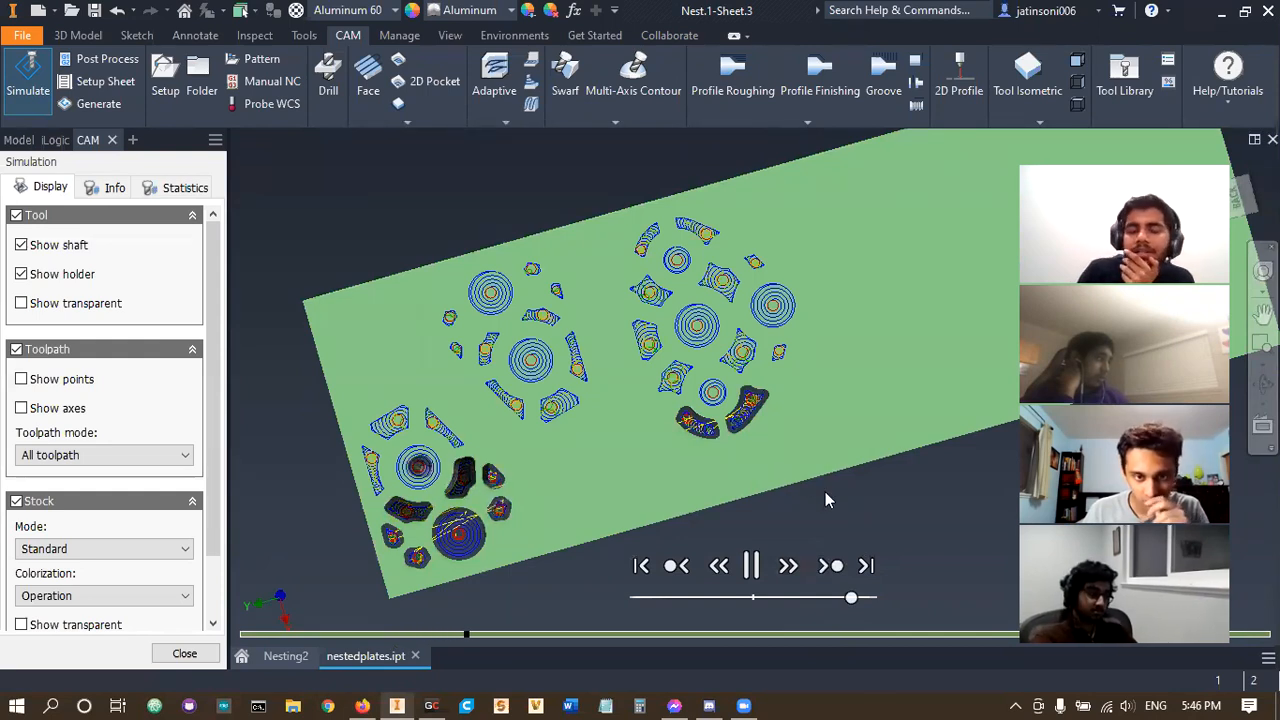
click(198, 655)
- Open the 2D adaptive operation to view its tool and feed settings, cancelling the edit
scroll(527, 420, up, 5)
shift+middle_drag(545, 440, 550, 590)
scroll(521, 414, down, 3)
shift+middle_drag(521, 422, 434, 480)
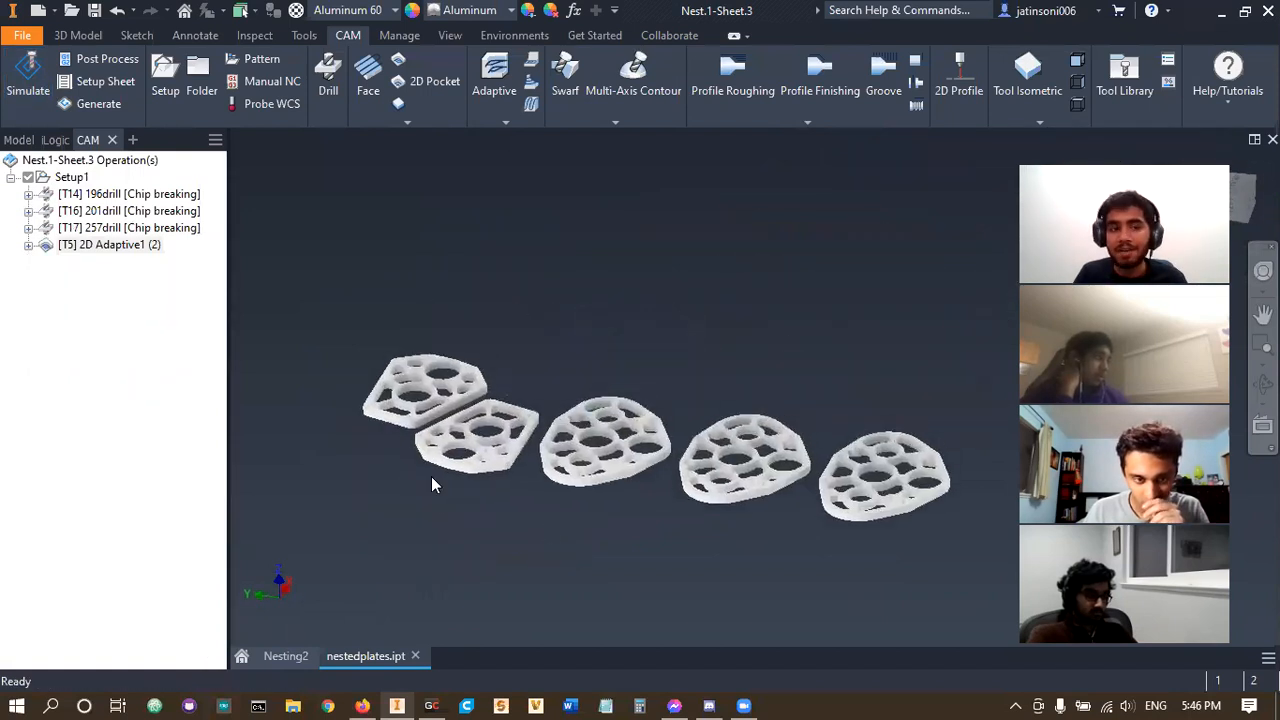
click(117, 248)
scroll(362, 411, down, 4)
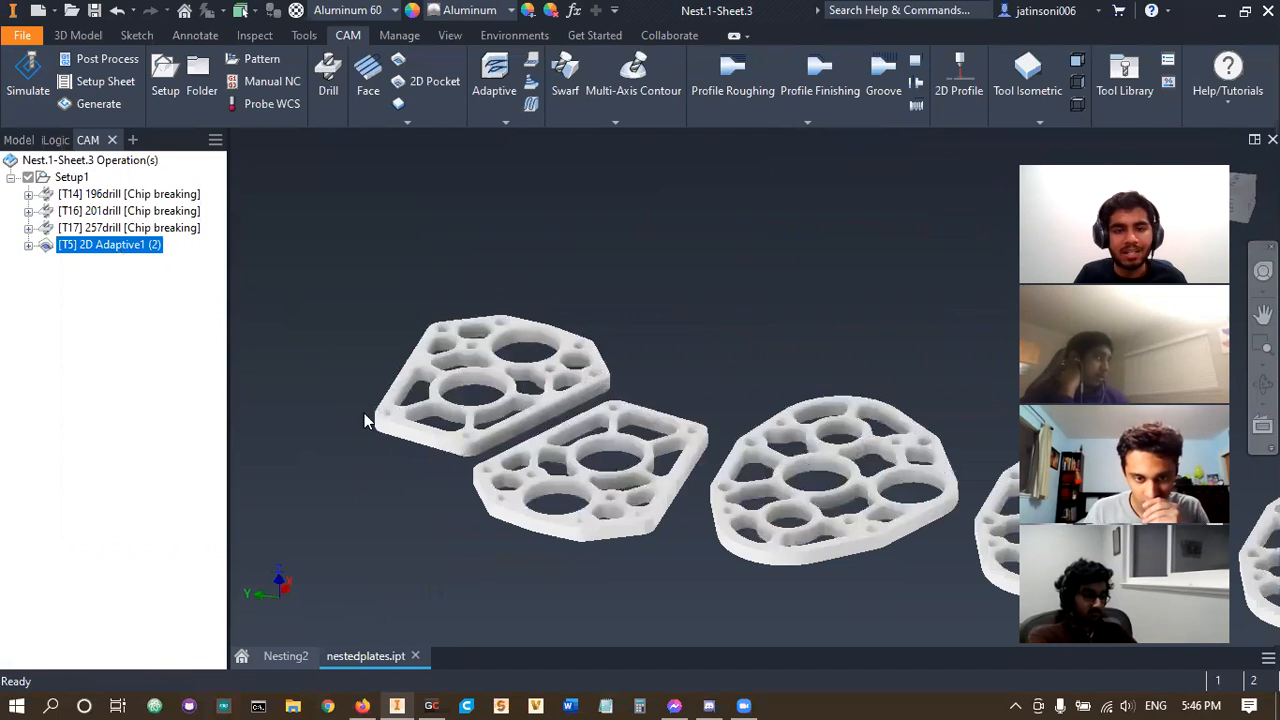
shift+middle_drag(364, 413, 377, 478)
click(92, 246)
scroll(390, 375, up, 4)
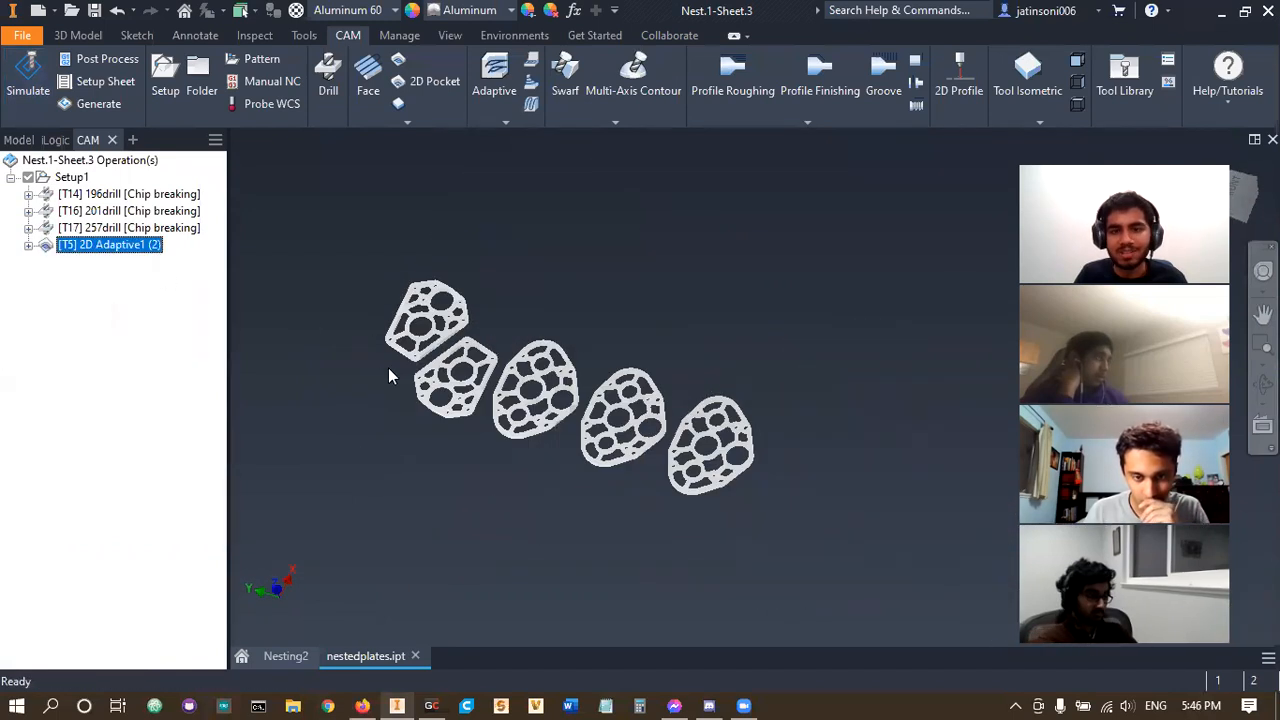
shift+middle_drag(486, 385, 470, 286)
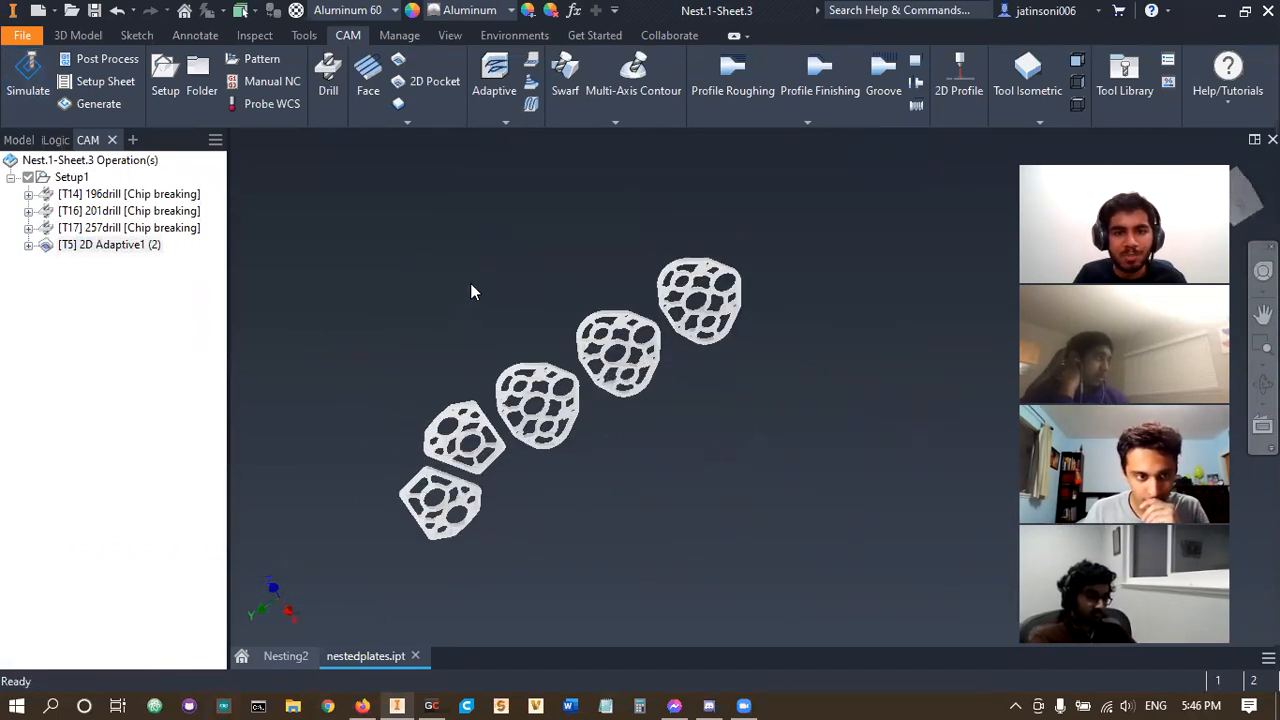
double_click(116, 248)
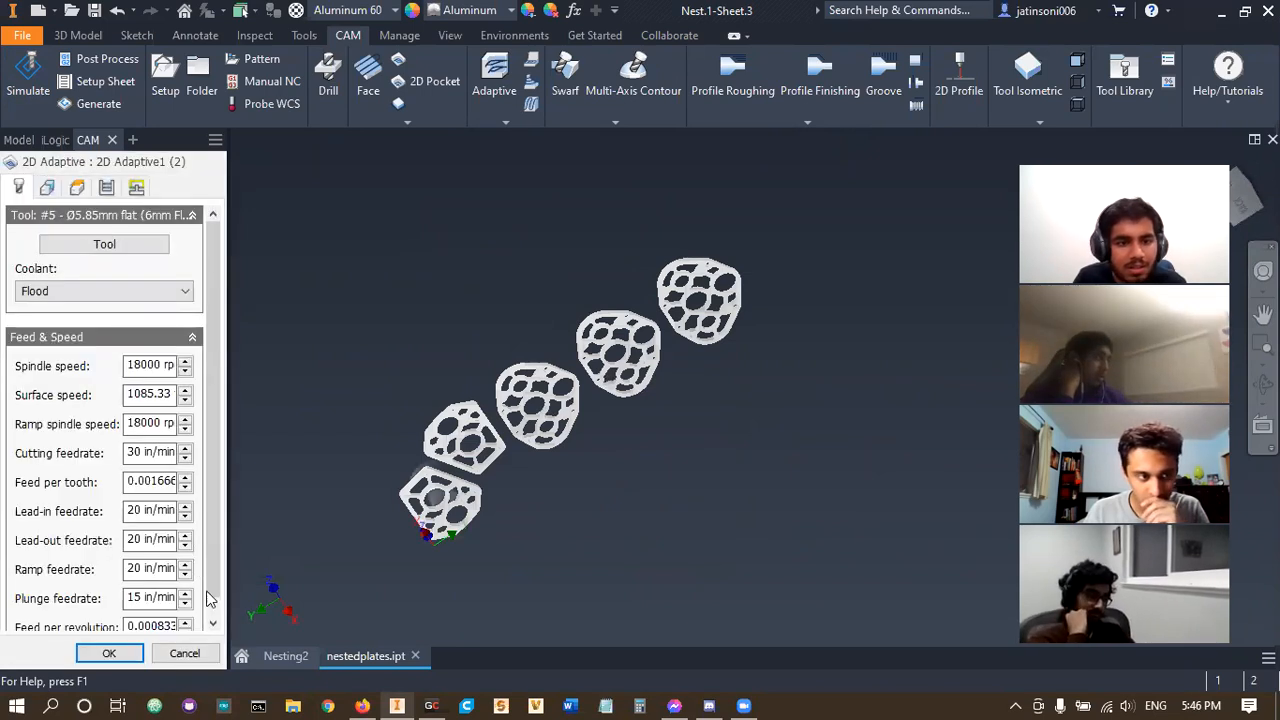
click(180, 652)
- Review the adaptive clearing passes and the rapid moves linking the pockets of the first three plates
scroll(640, 457, down, 5)
shift+middle_drag(517, 431, 686, 559)
shift+middle_drag(686, 559, 547, 568)
scroll(607, 557, up, 3)
scroll(480, 500, down, 3)
scroll(440, 290, down, 3)
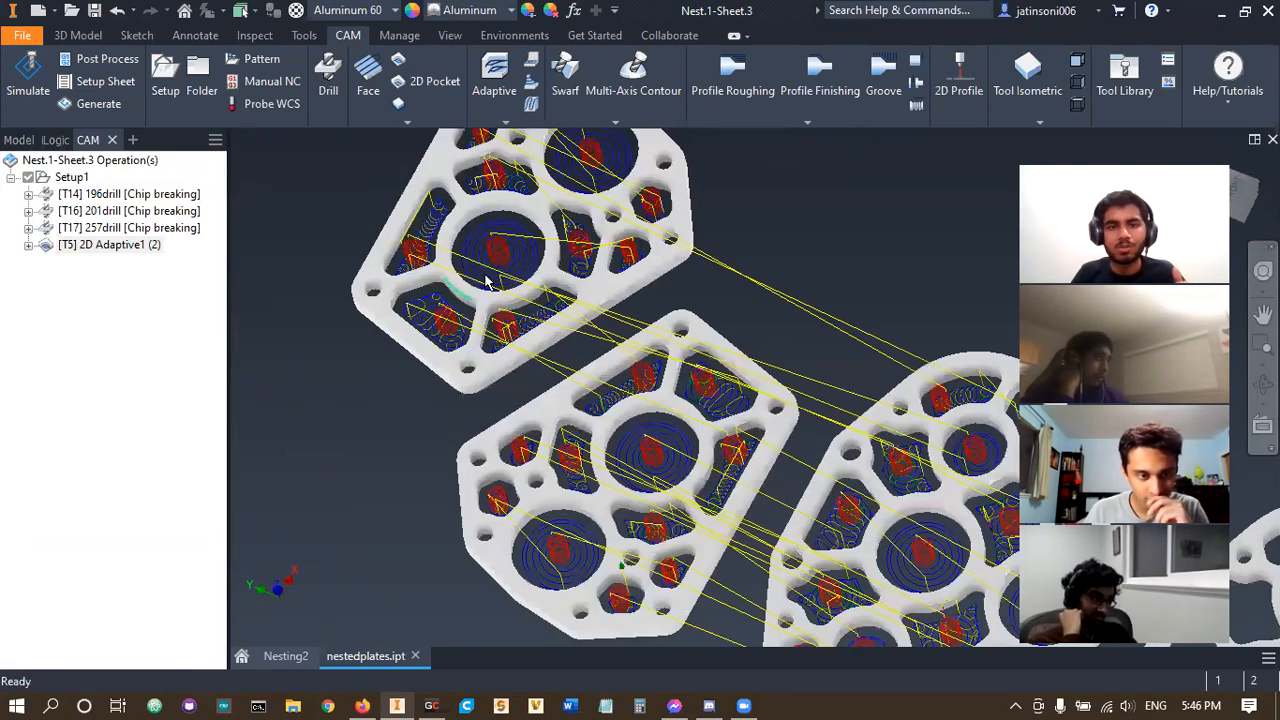
scroll(592, 168, up, 2)
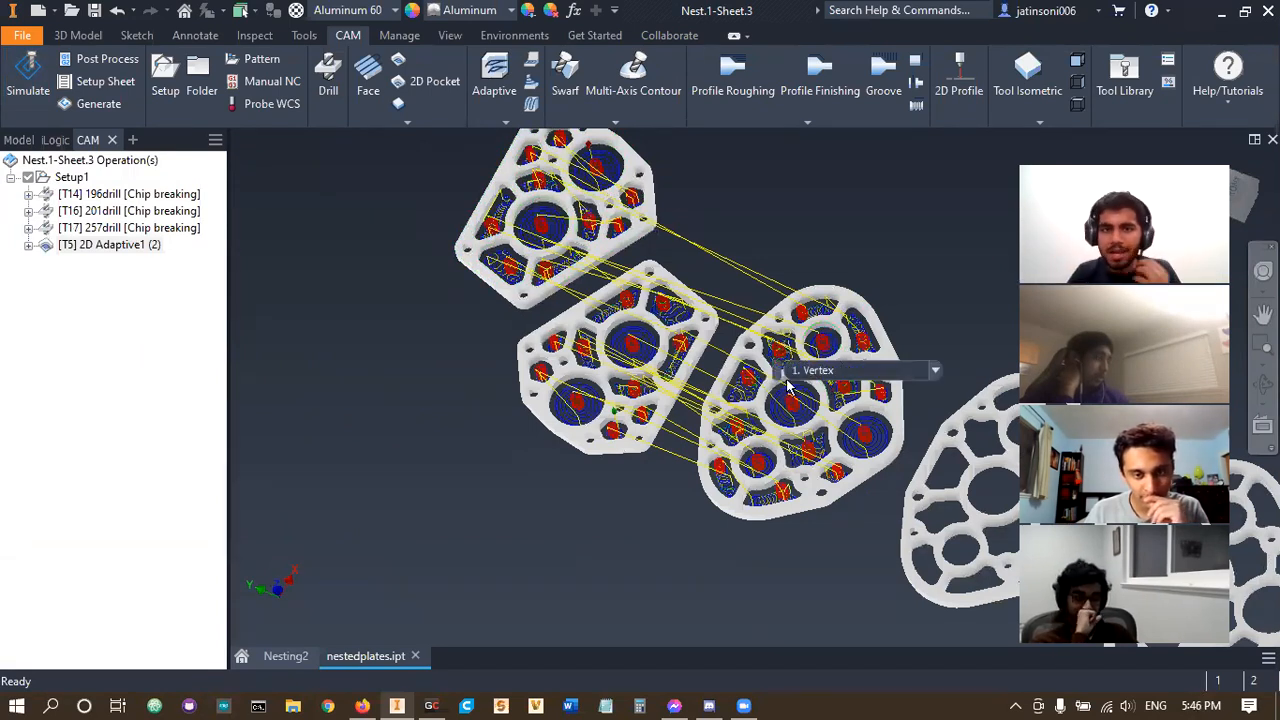
scroll(788, 386, up, 3)
scroll(666, 390, down, 6)
scroll(540, 348, up, 3)
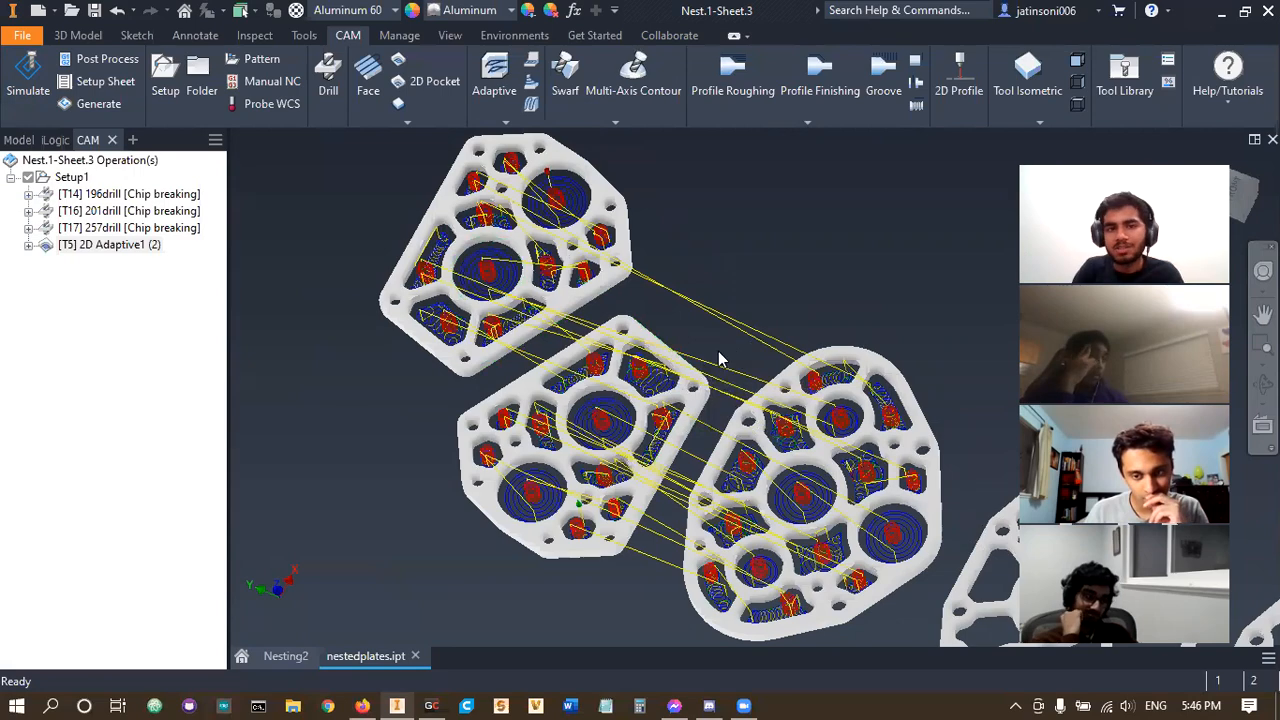
scroll(712, 347, down, 2)
scroll(716, 370, up, 5)
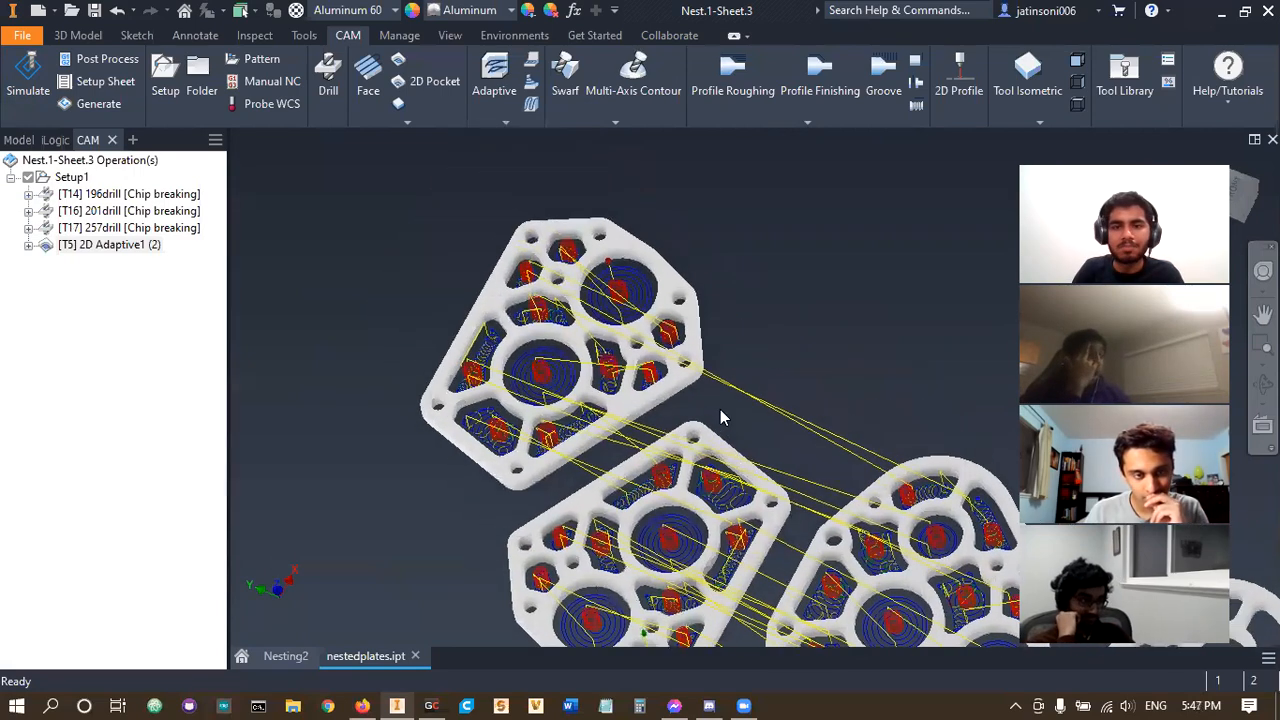
scroll(625, 362, up, 4)
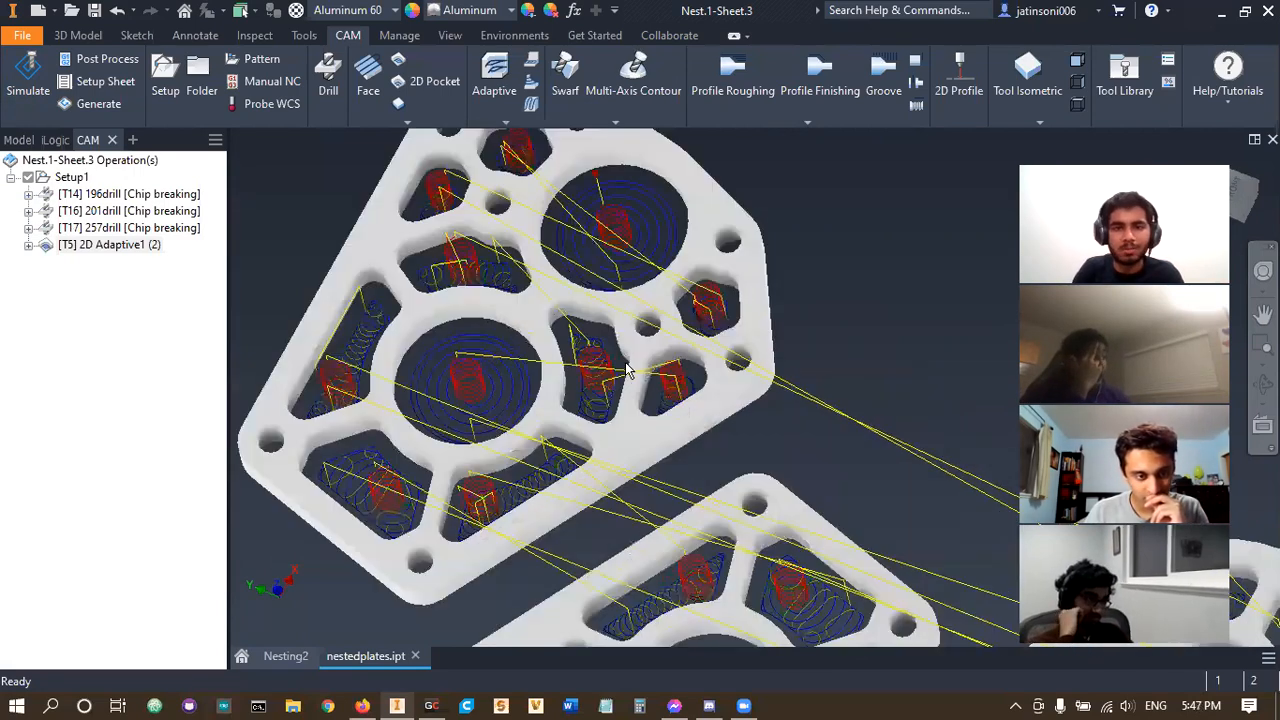
scroll(627, 364, down, 3)
scroll(600, 338, down, 3)
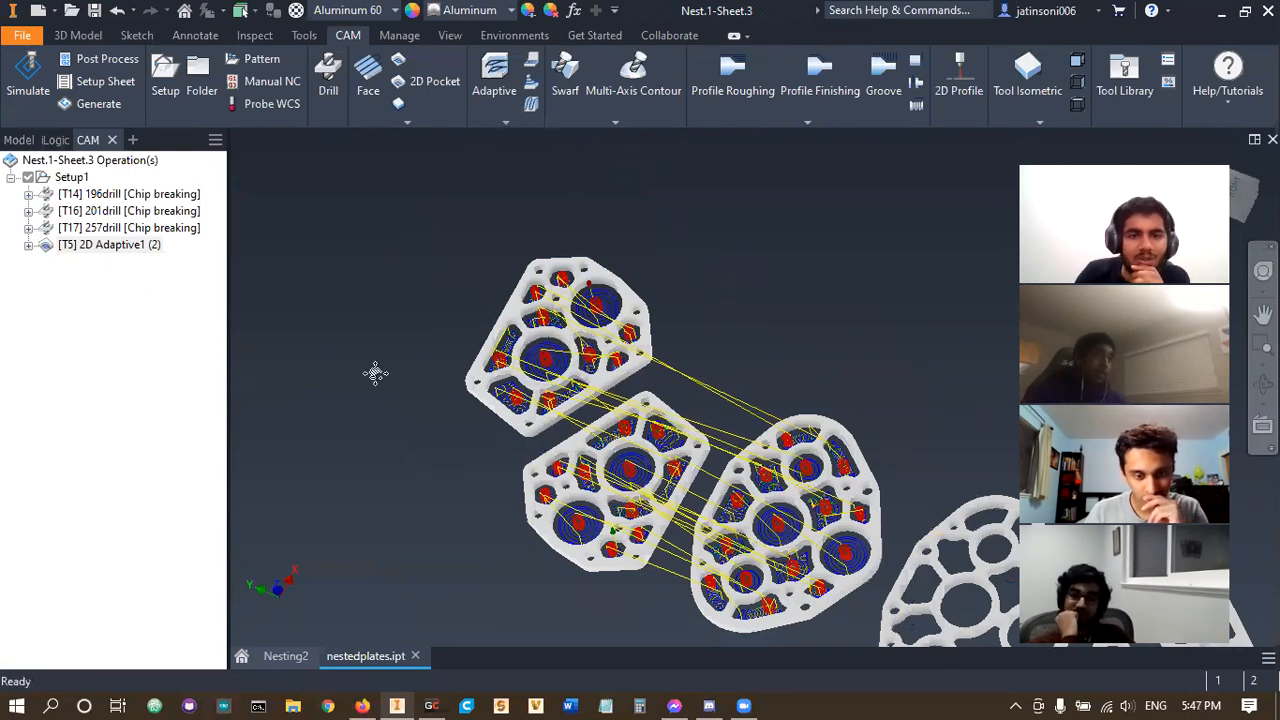
middle_drag(375, 373, 328, 299)
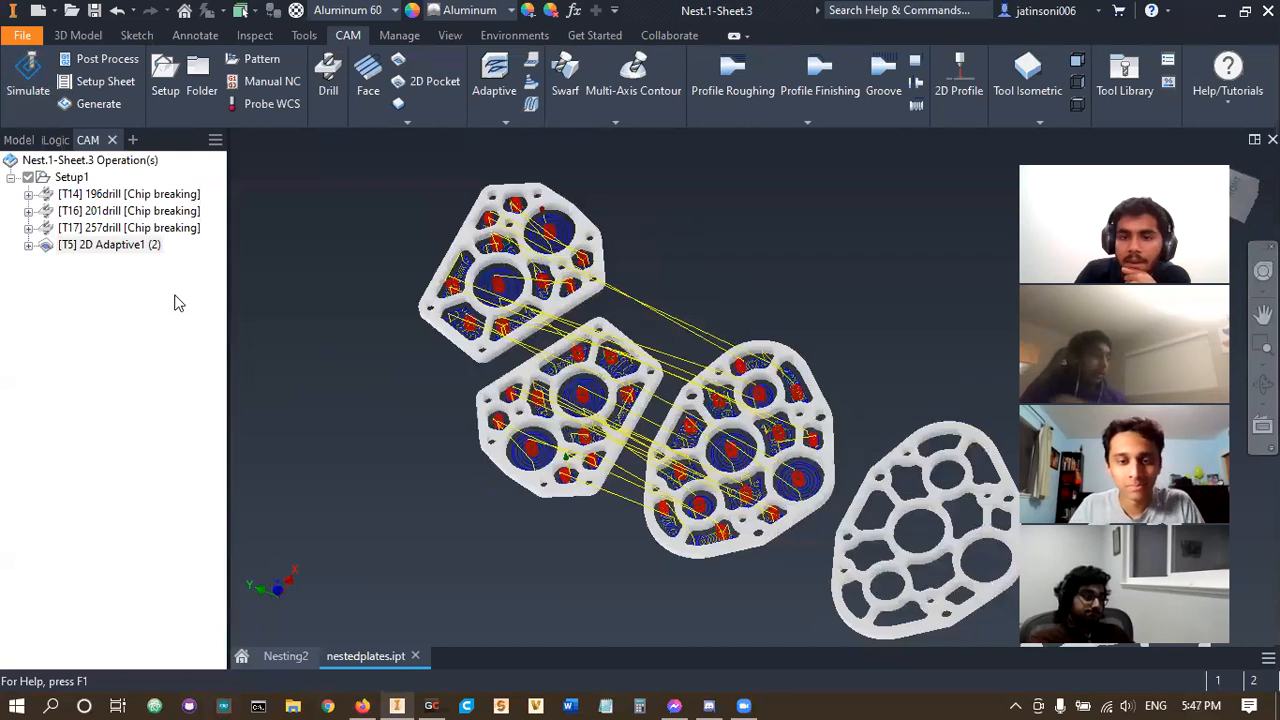
- Add another 2D adaptive operation to the setup from the Aluminum Adaptive (for pocketing) template
middle_drag(357, 393, 336, 459)
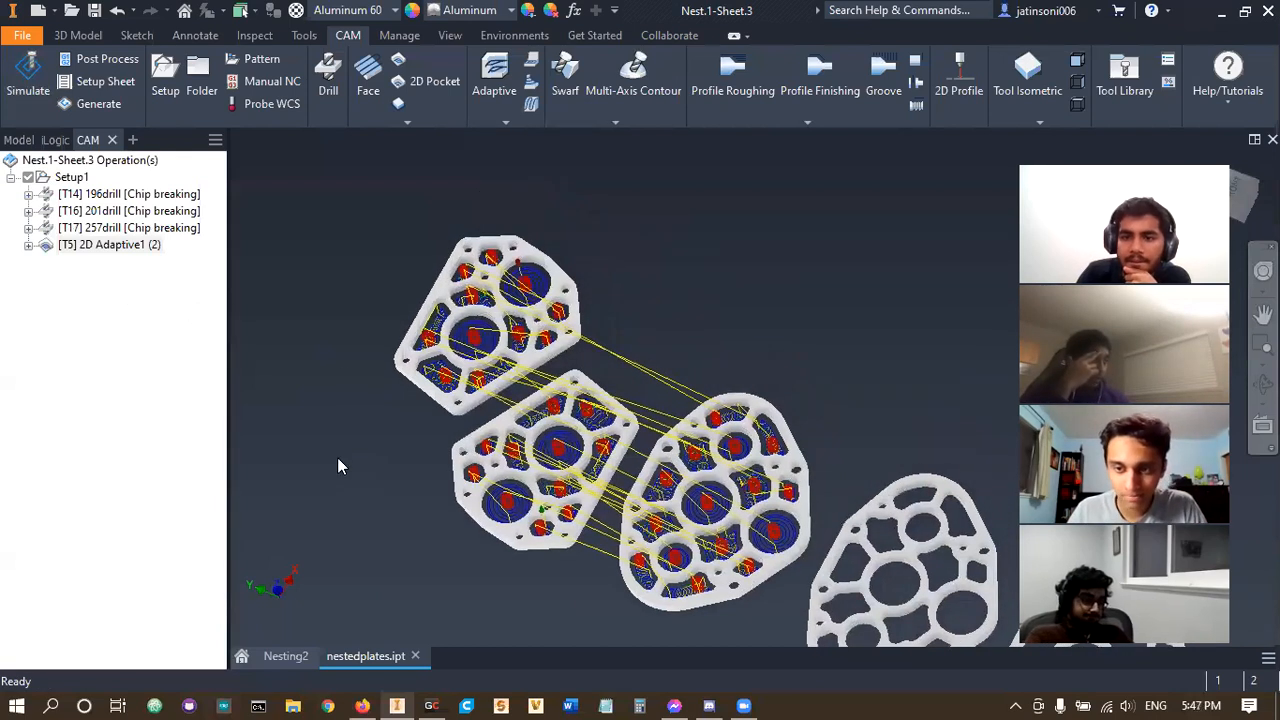
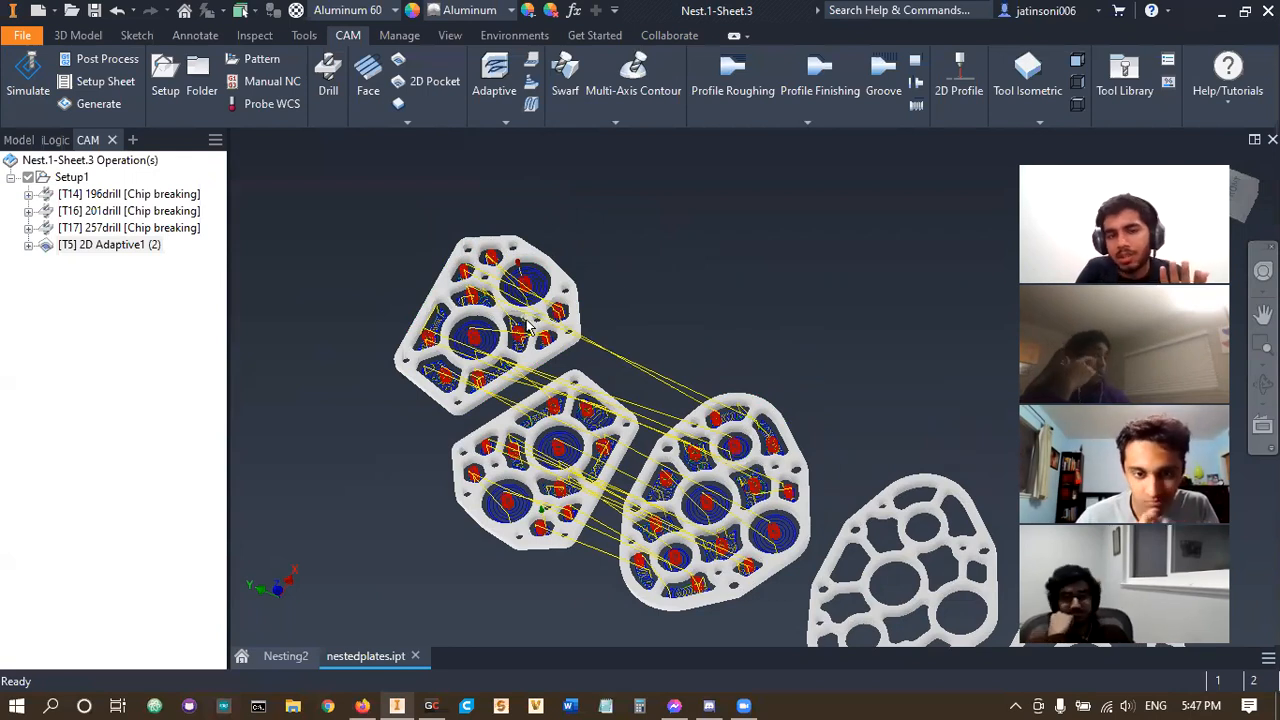
scroll(572, 362, up, 2)
scroll(572, 362, down, 4)
right_click(107, 297)
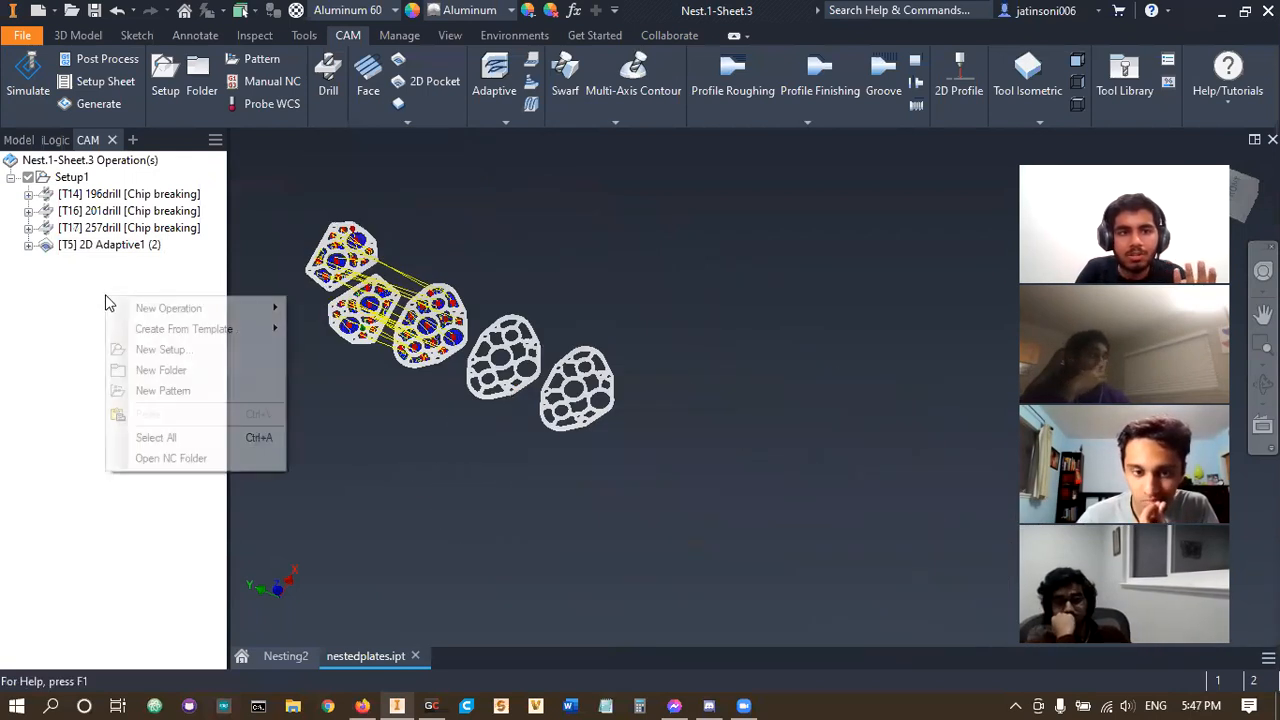
mouse_move(172, 330)
click(440, 349)
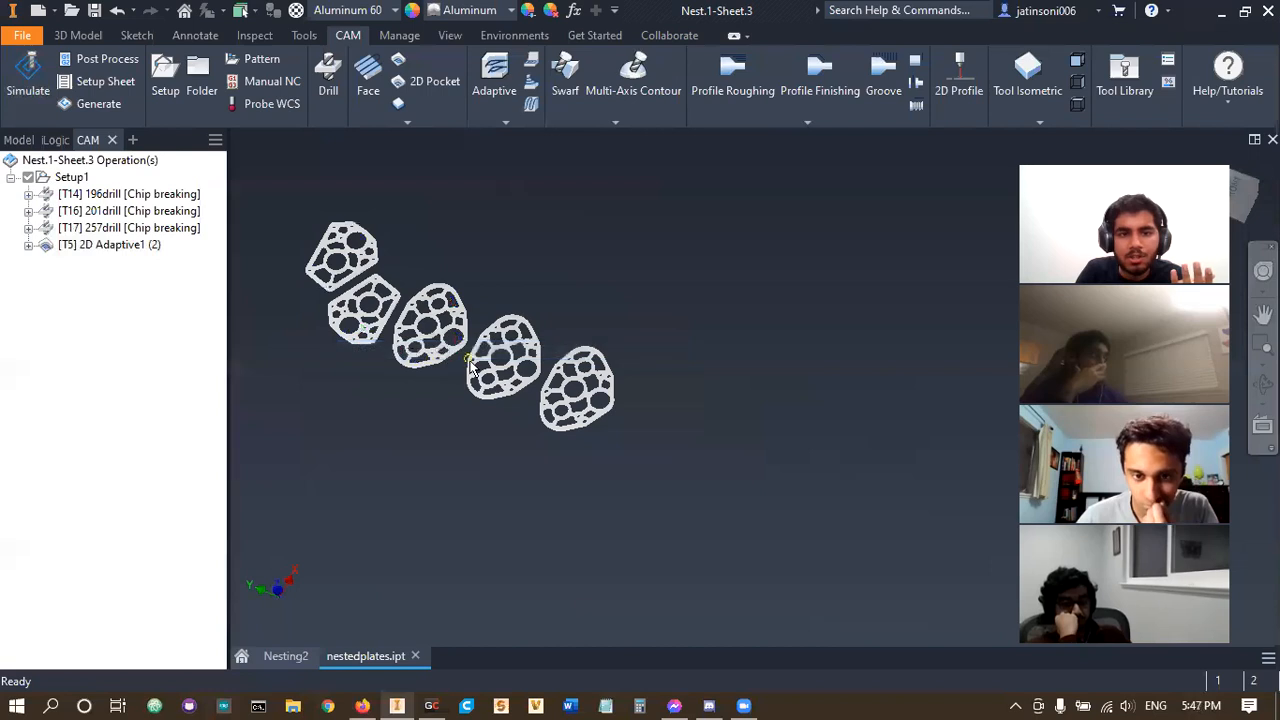
scroll(485, 343, up, 3)
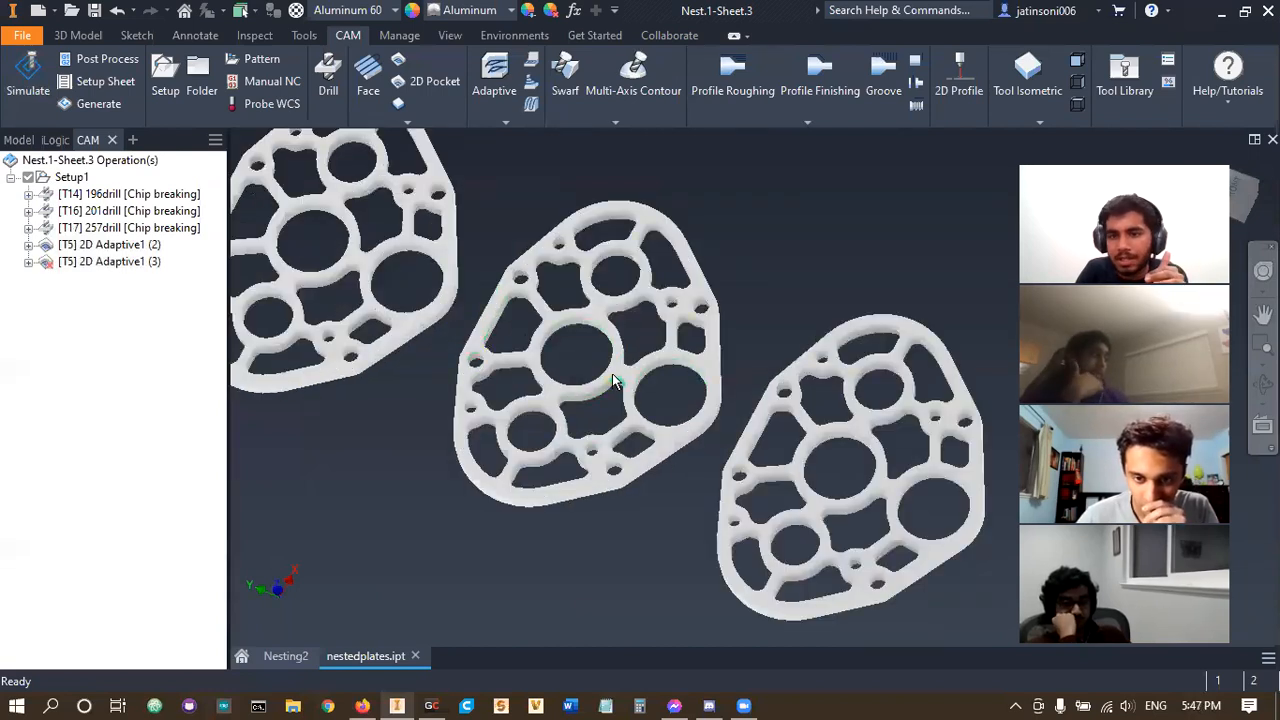
- Delete the newly added duplicate 2D adaptive operation from the setup
click(125, 262)
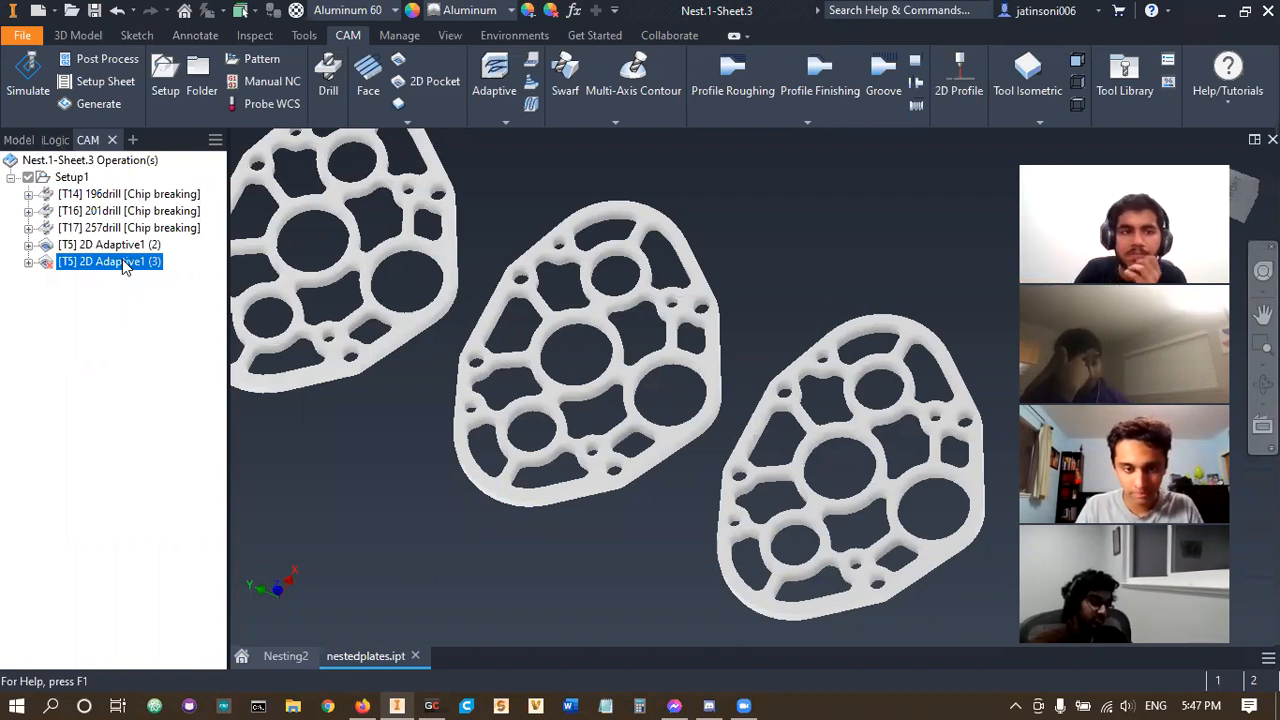
right_click(125, 265)
click(170, 525)
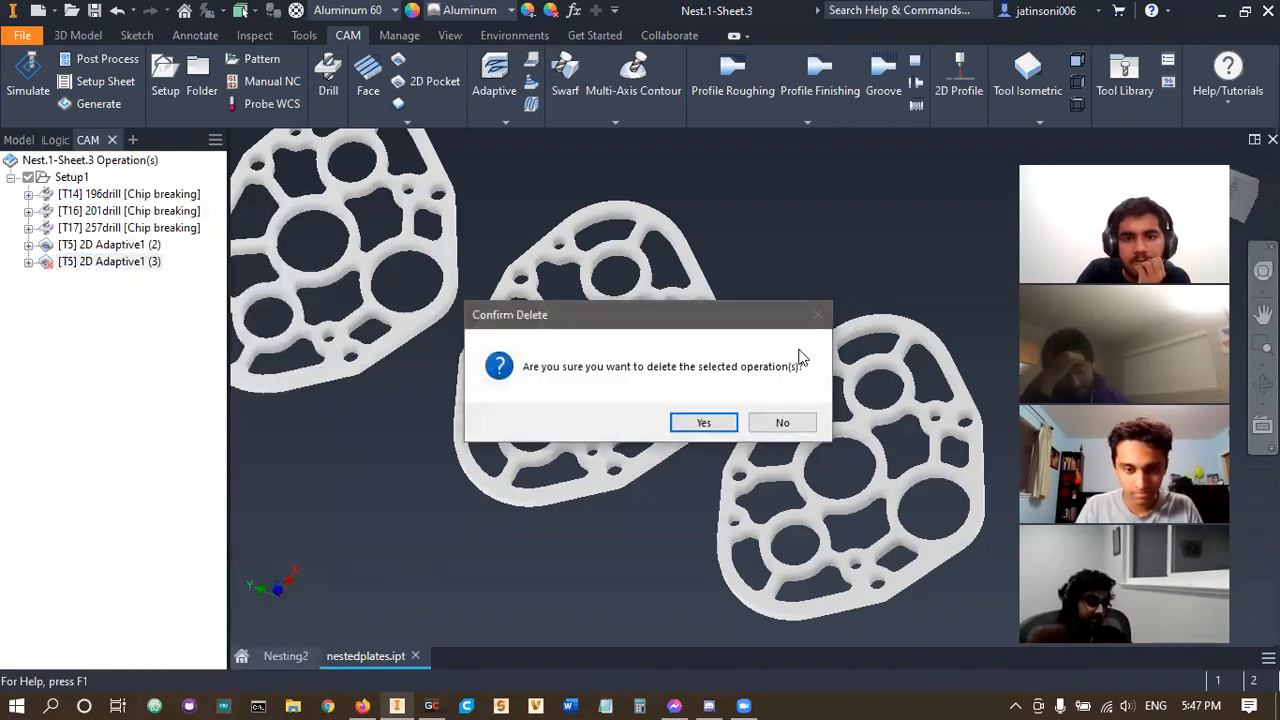
click(704, 422)
- Create a 2D contour operation from the Aluminum Finishing Contour template and open it for editing
middle_drag(395, 480, 561, 440)
scroll(561, 437, up, 5)
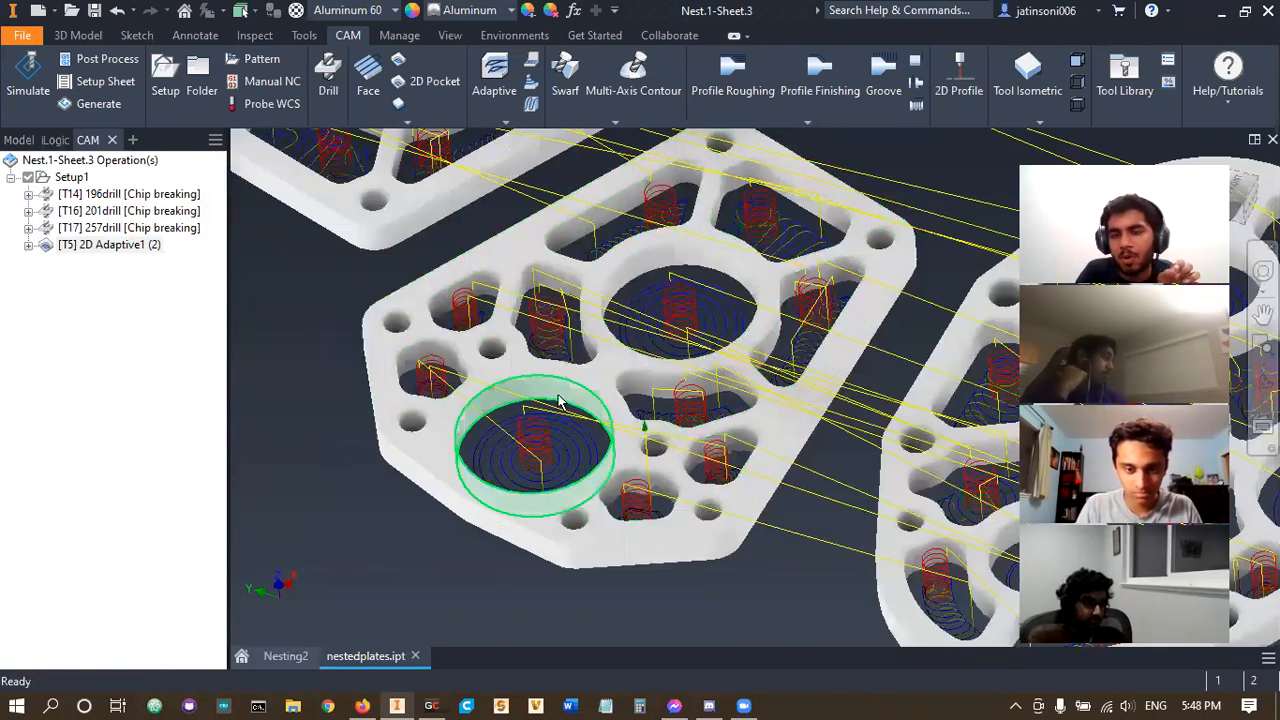
right_click(136, 305)
mouse_move(225, 340)
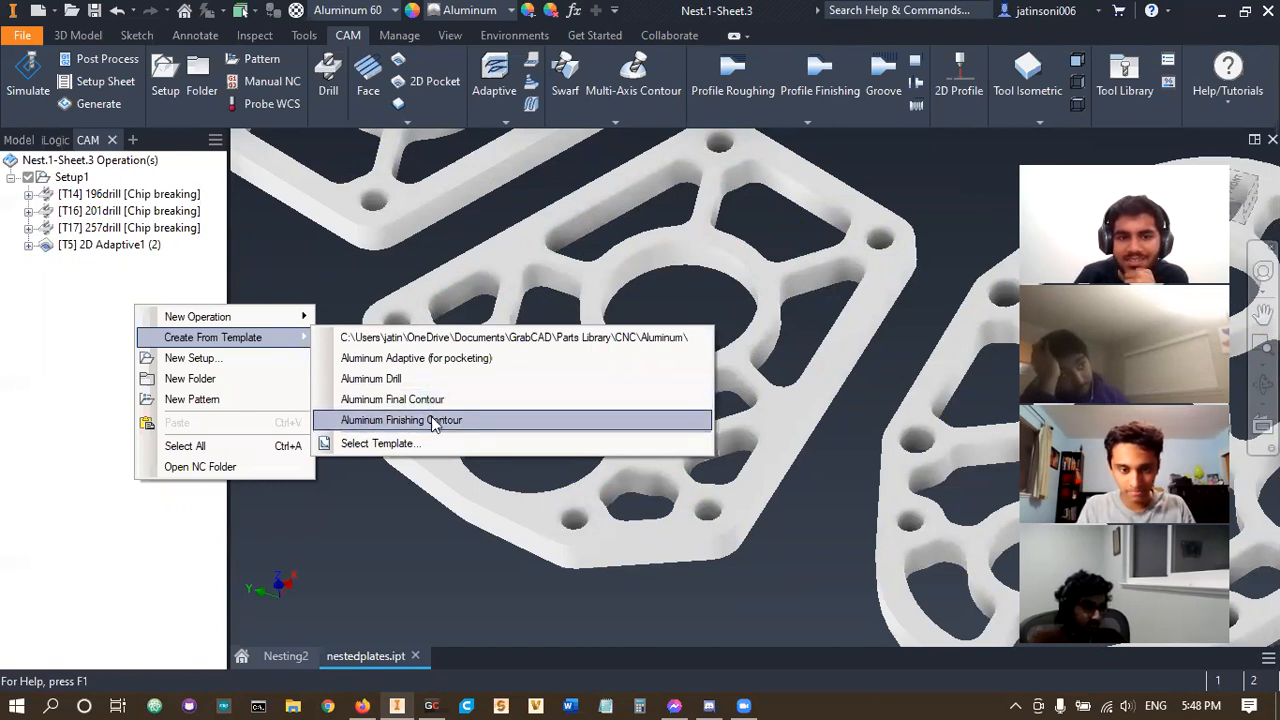
click(435, 420)
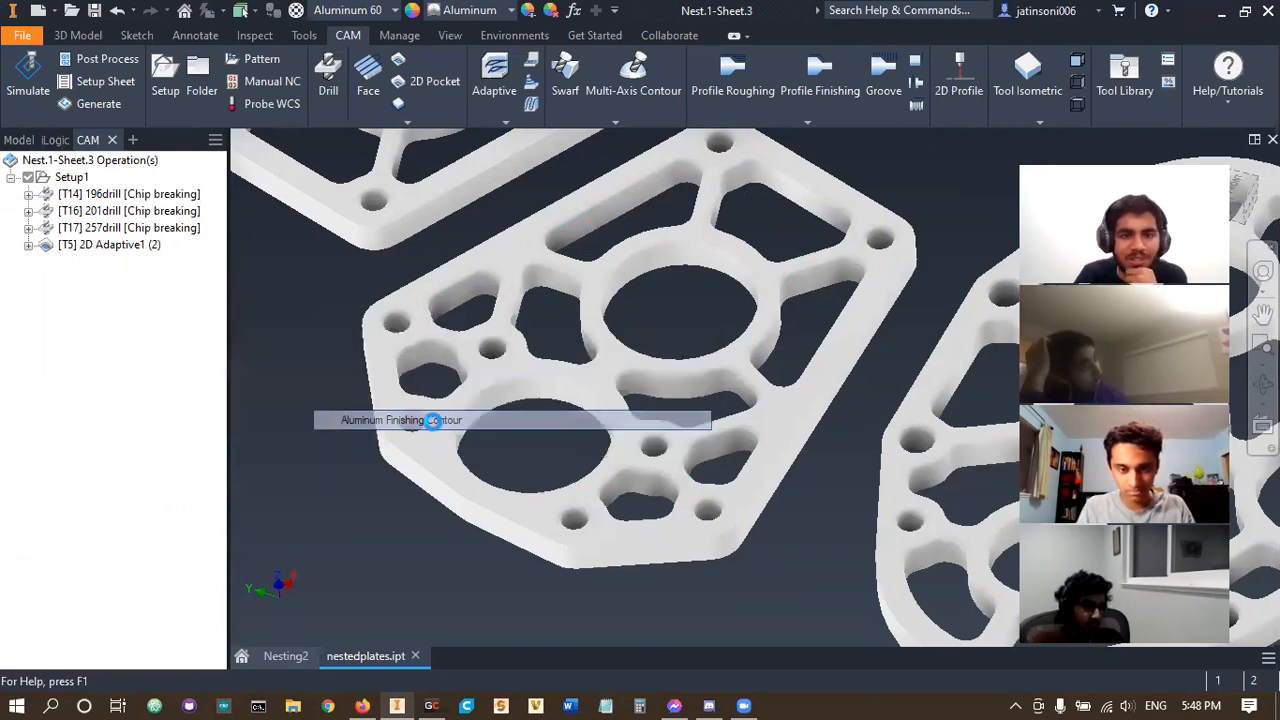
click(106, 263)
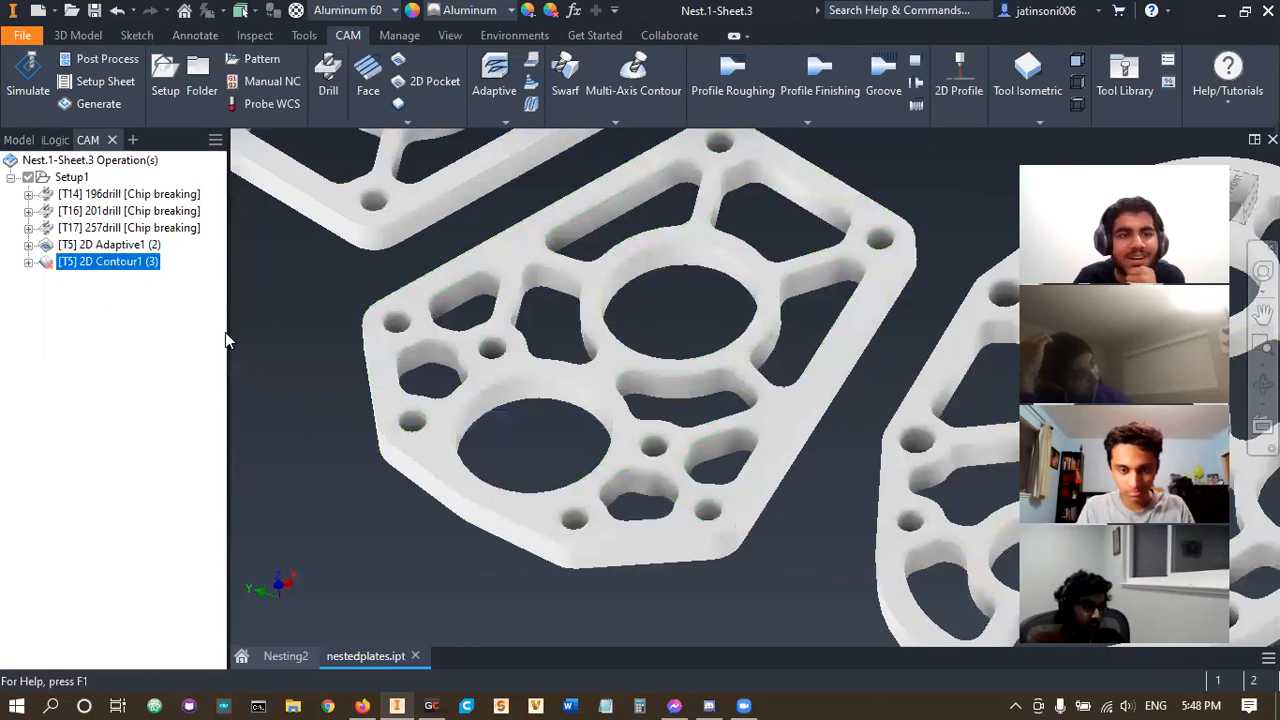
scroll(307, 416, down, 3)
middle_drag(307, 417, 419, 548)
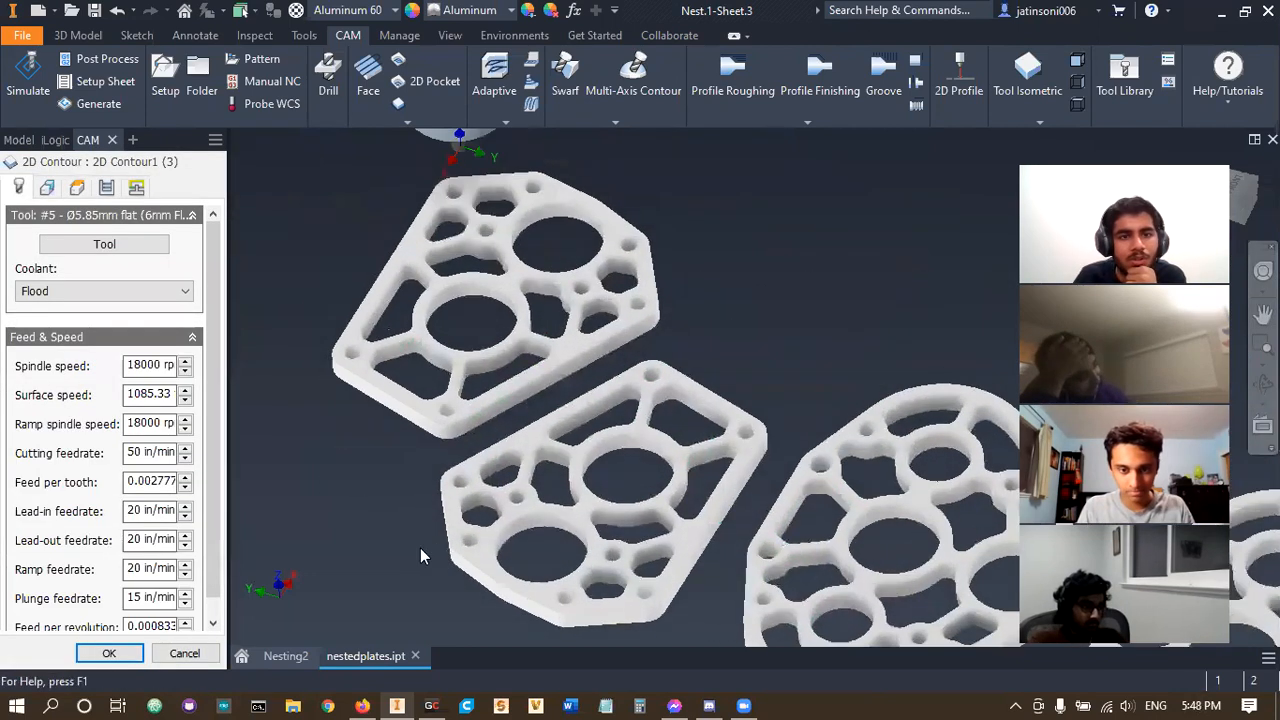
- Select the top edges of the two large bores on each of the first two plates as contours
scroll(419, 535, down, 5)
scroll(400, 489, up, 5)
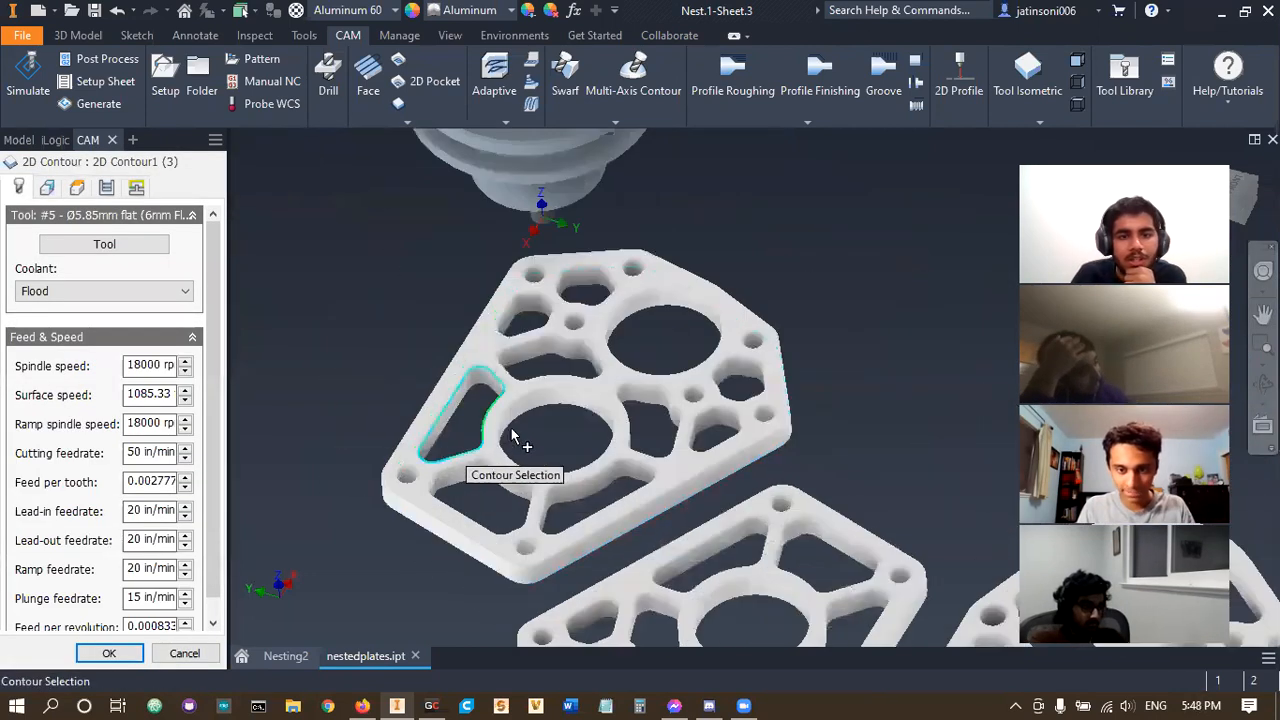
click(572, 394)
click(641, 369)
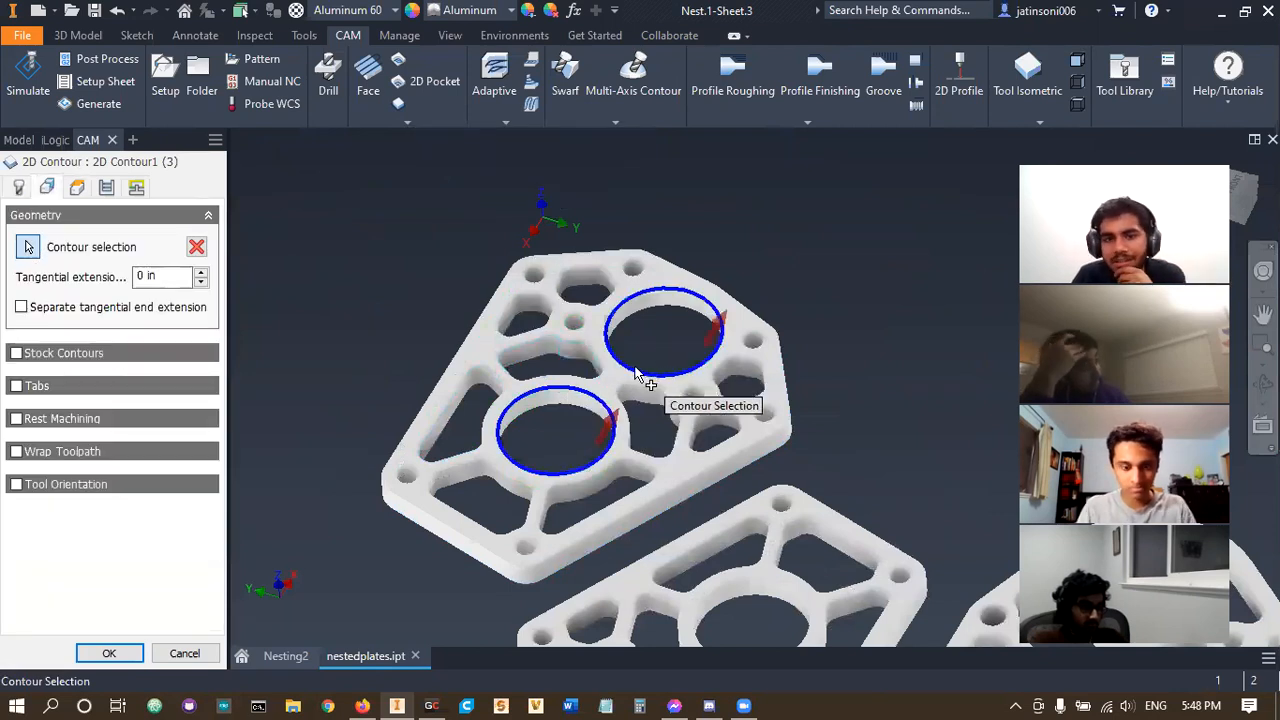
middle_drag(641, 369, 548, 253)
click(606, 522)
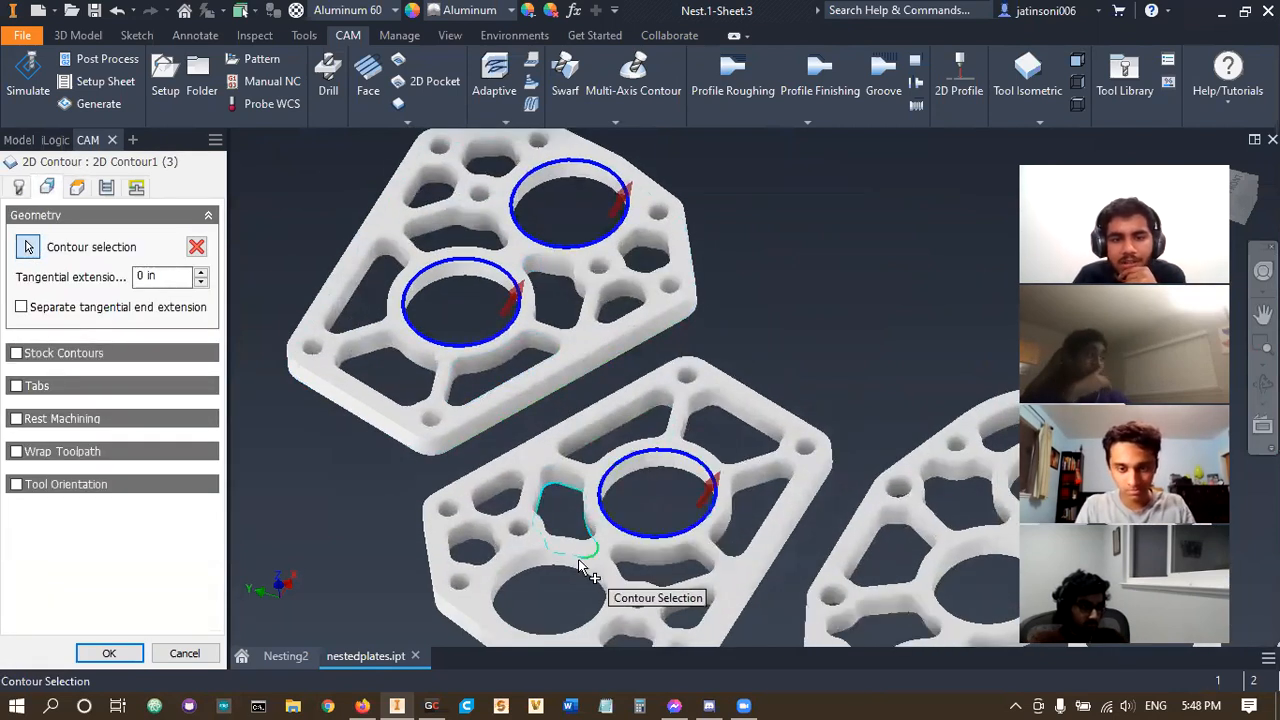
click(561, 485)
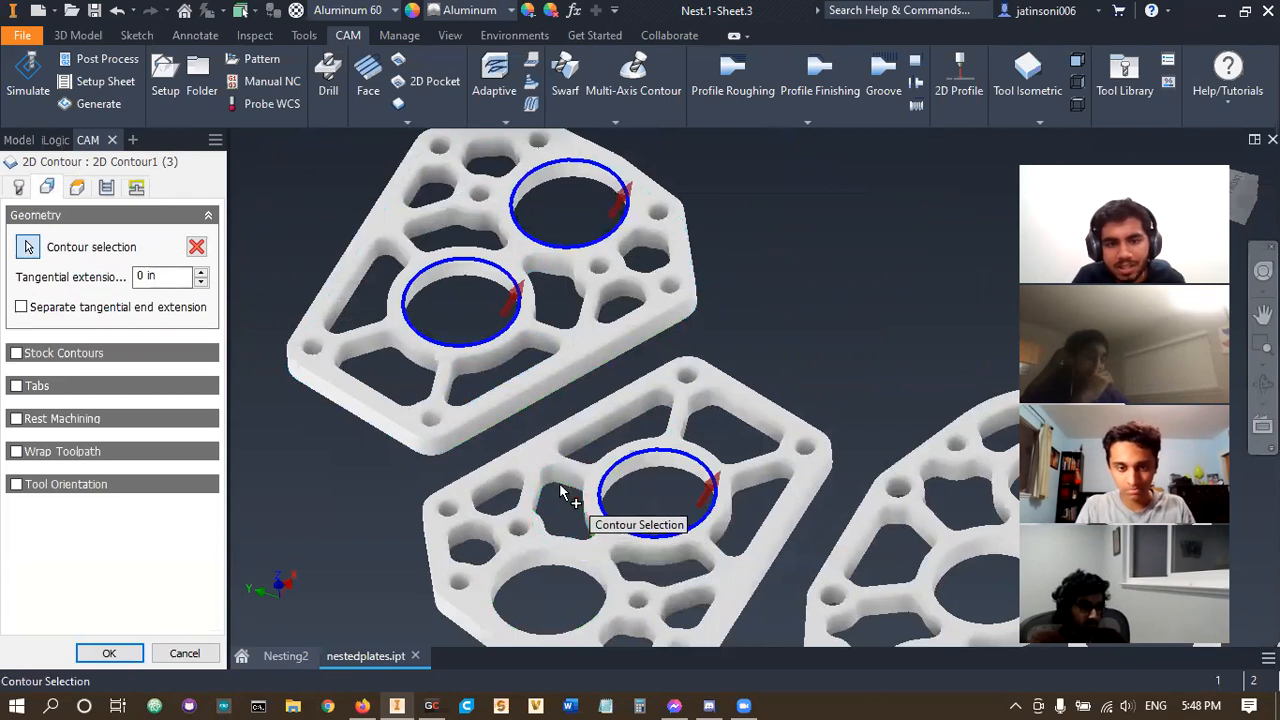
click(552, 547)
- Add the two large bores of the third plate to the contour selection
scroll(592, 580, down, 3)
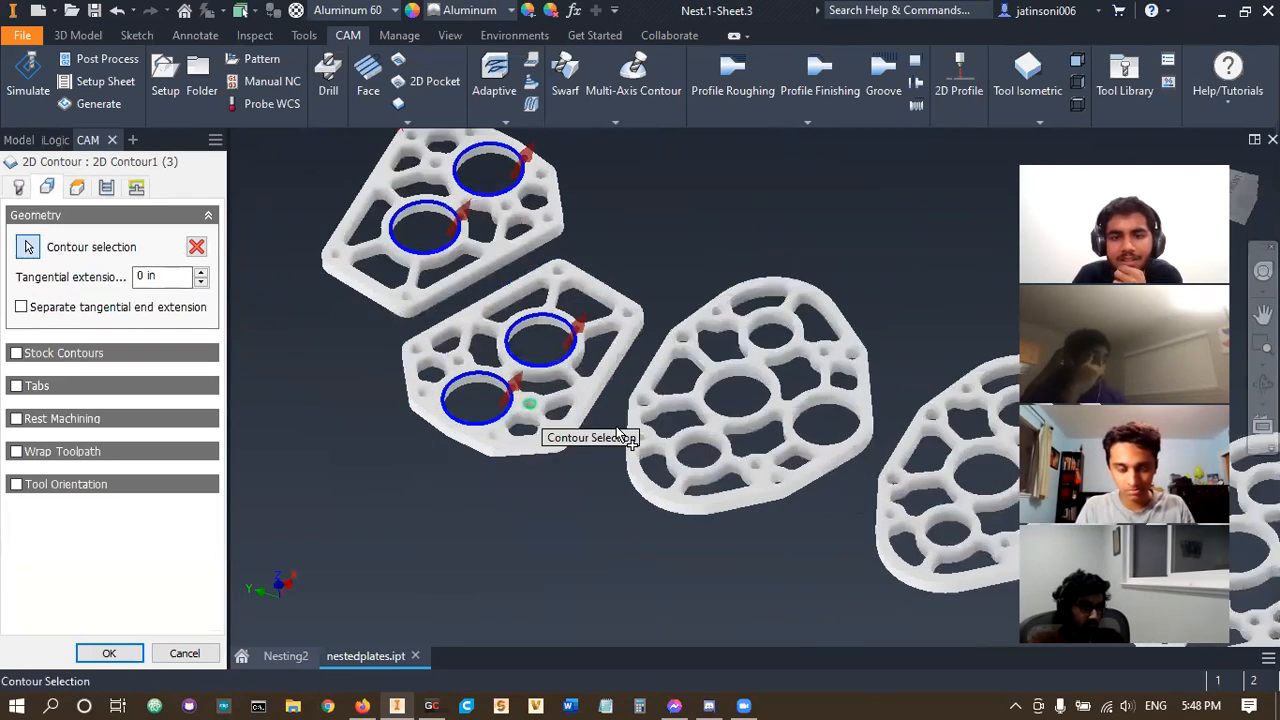
click(731, 417)
click(798, 425)
middle_drag(787, 527, 689, 535)
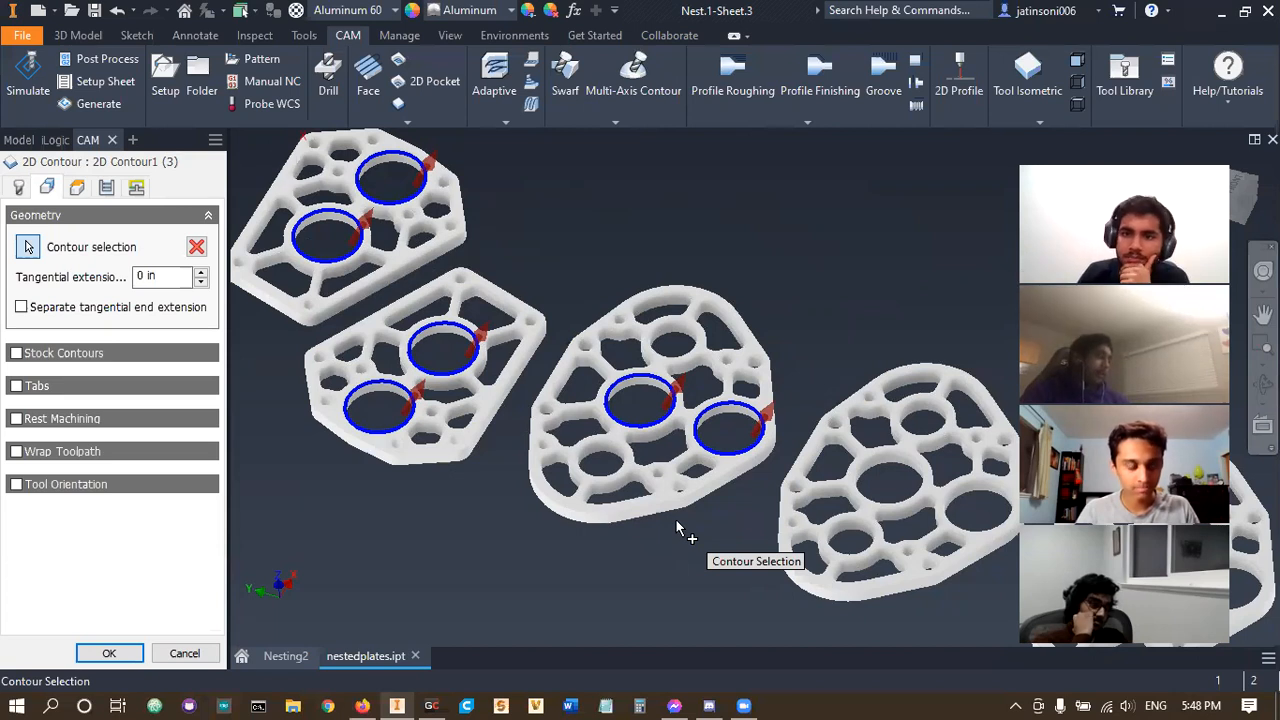
- Examine the lightening pockets around the selected bores on the first three plates
middle_drag(646, 535, 740, 507)
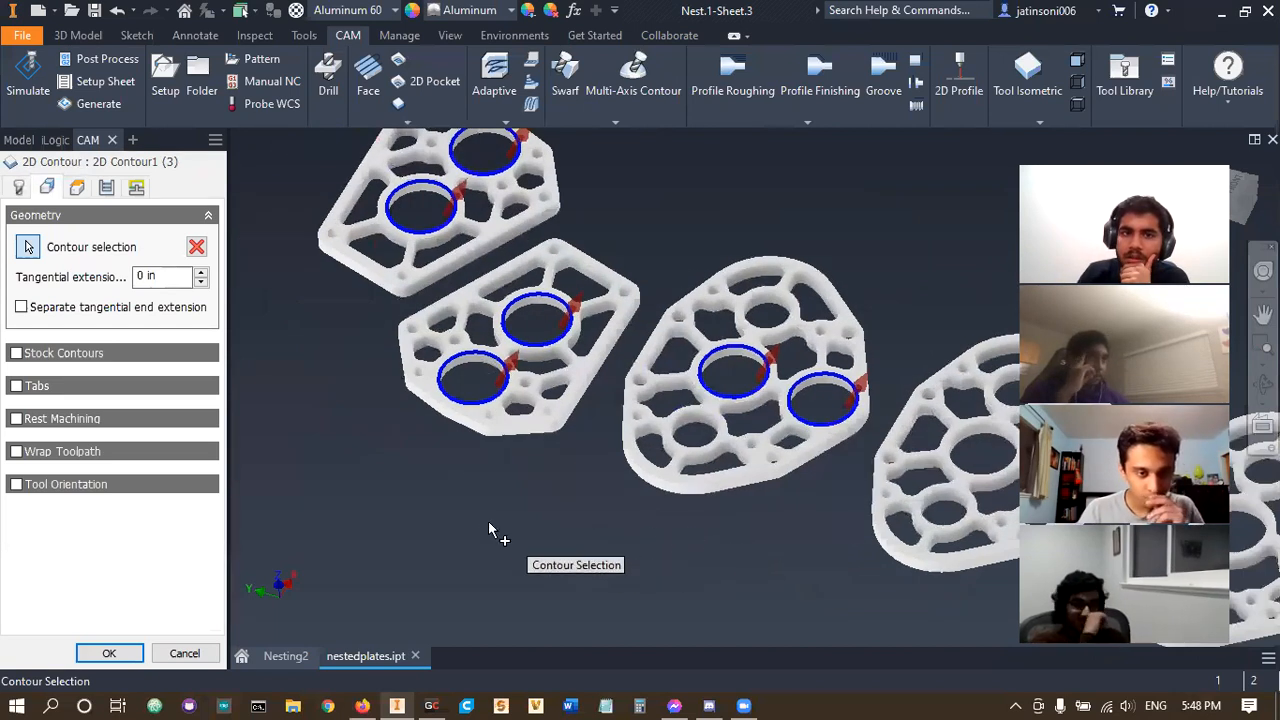
scroll(378, 240, up, 3)
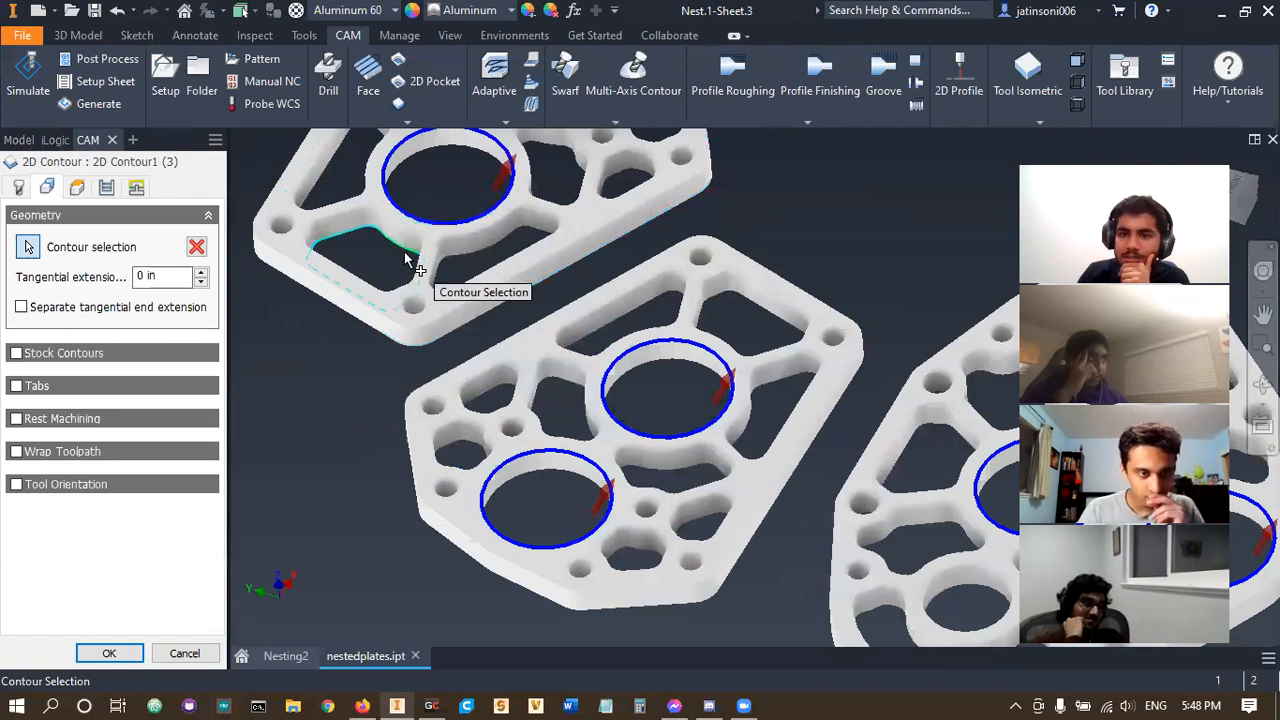
middle_drag(336, 389, 397, 398)
scroll(350, 456, down, 3)
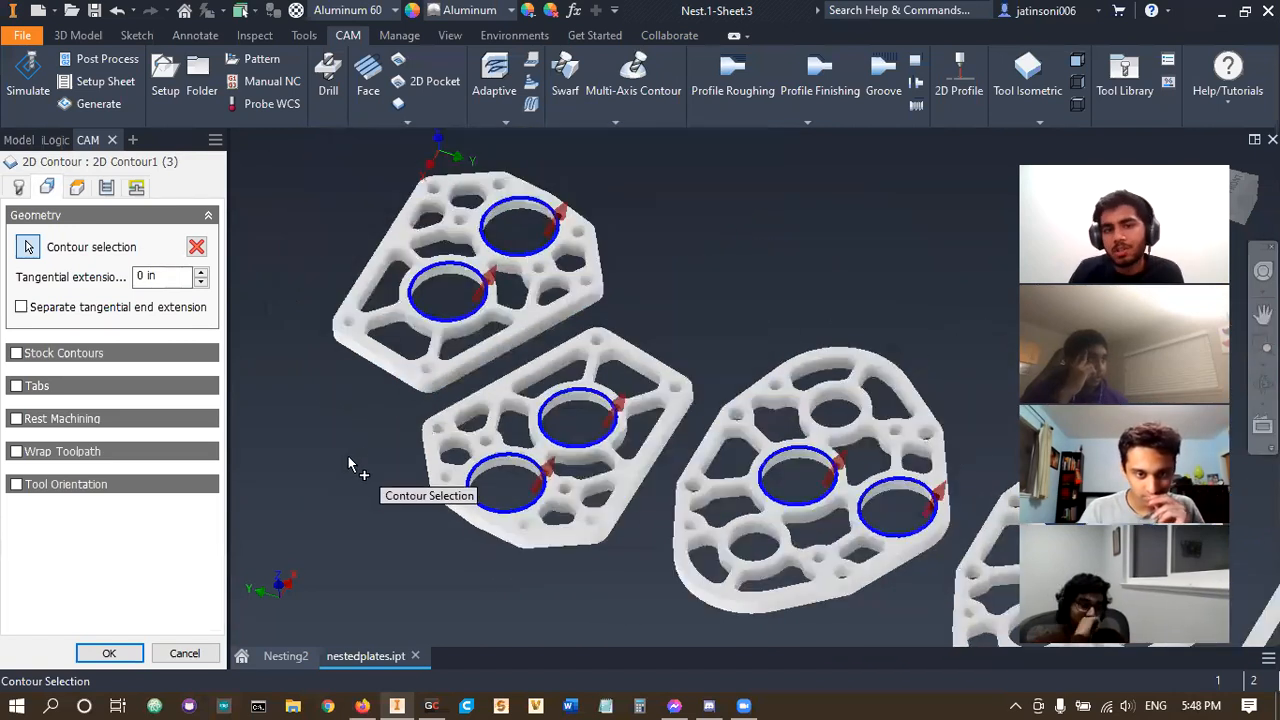
scroll(415, 430, up, 5)
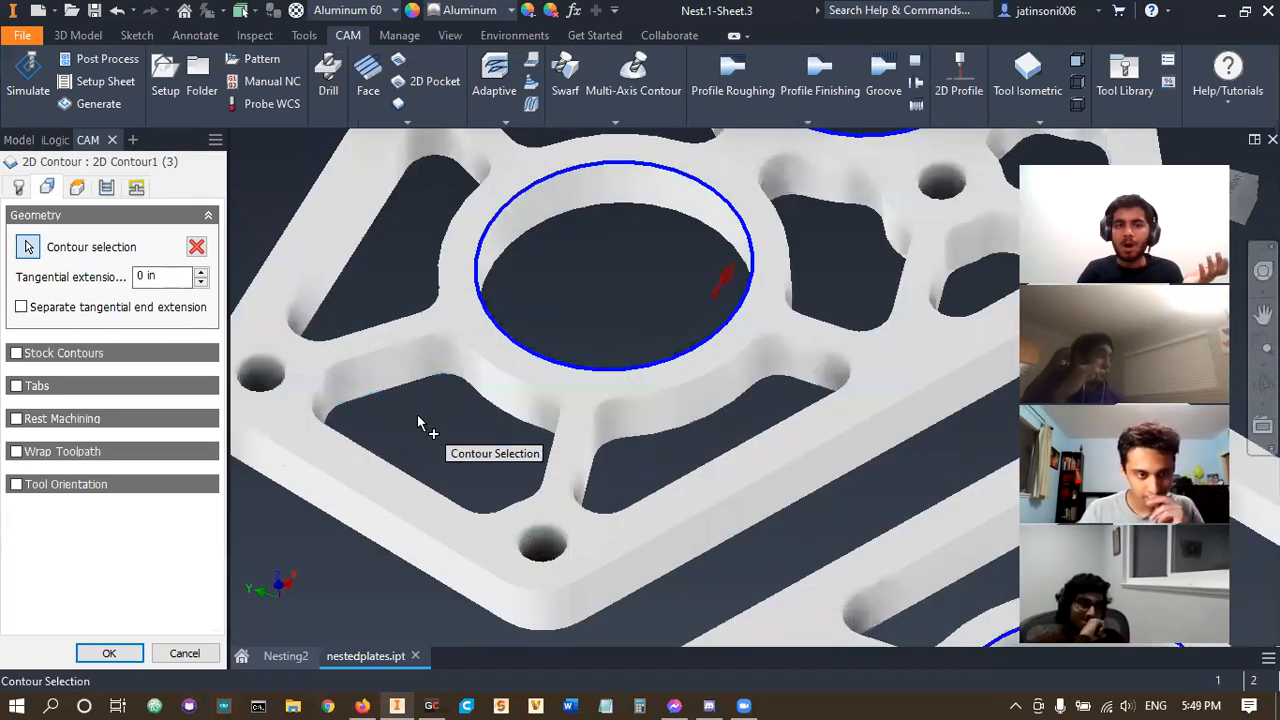
scroll(419, 423, up, 3)
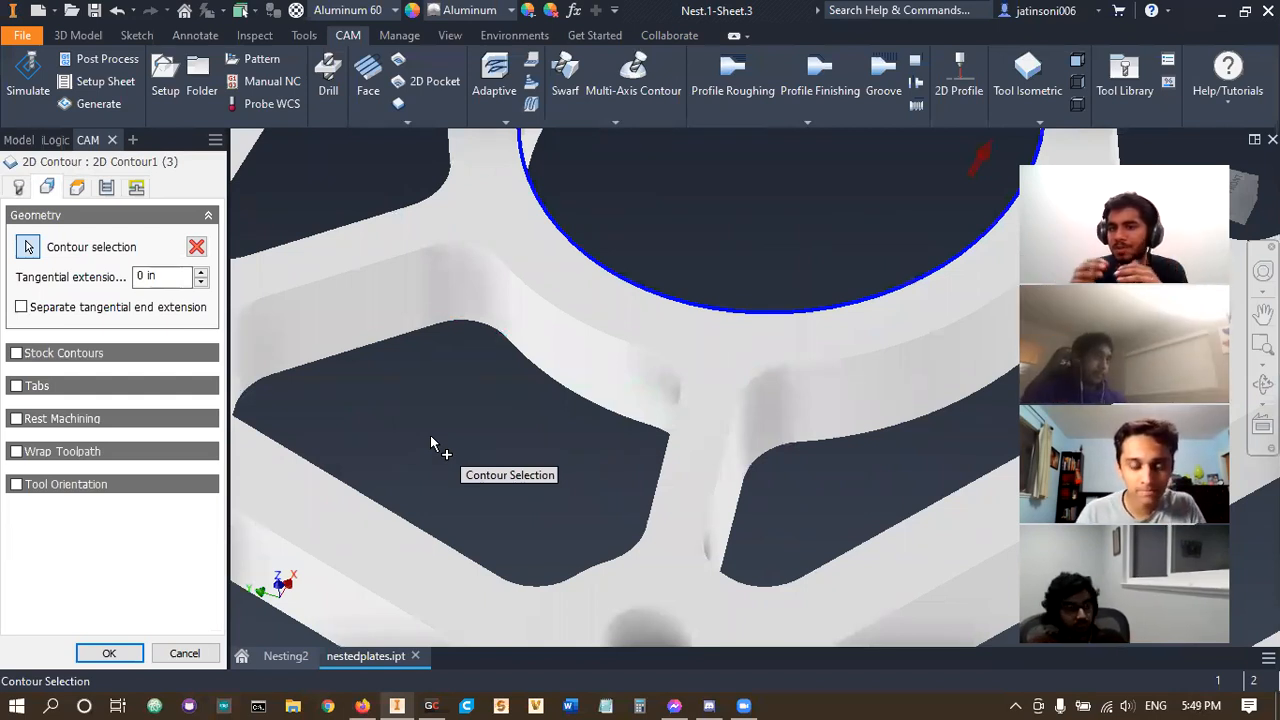
scroll(430, 435, down, 4)
scroll(490, 450, up, 3)
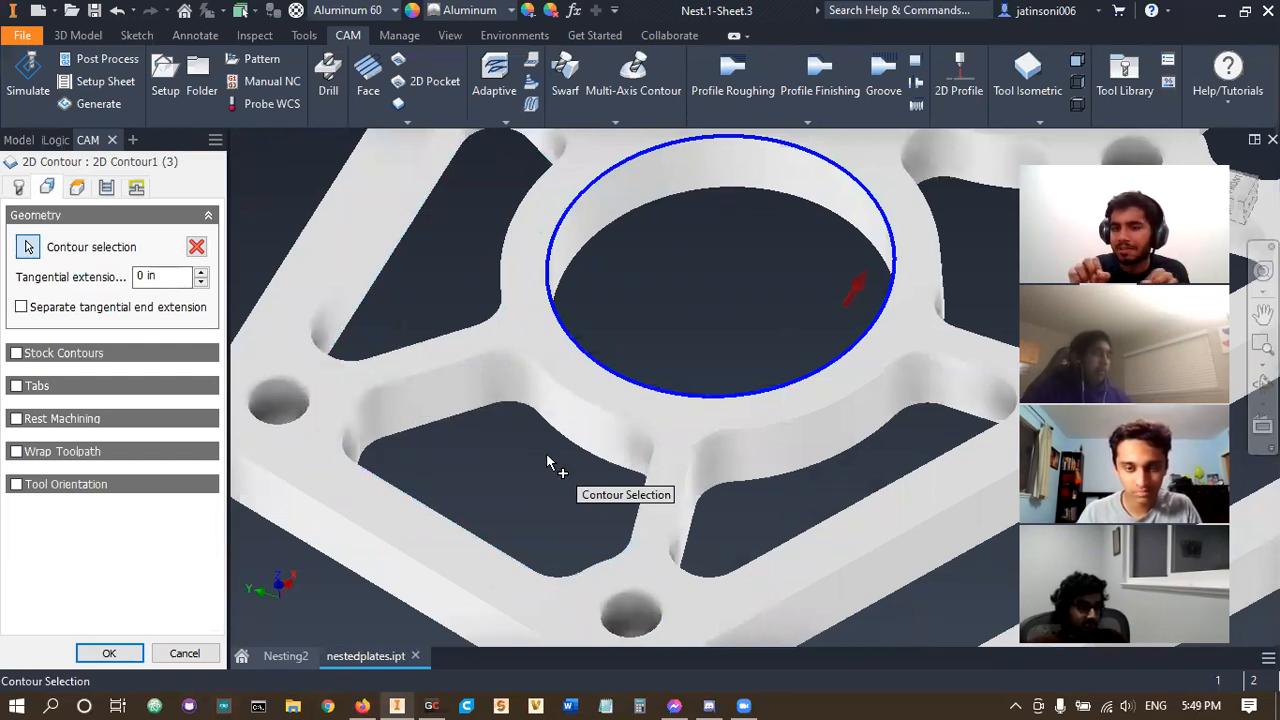
scroll(547, 461, down, 2)
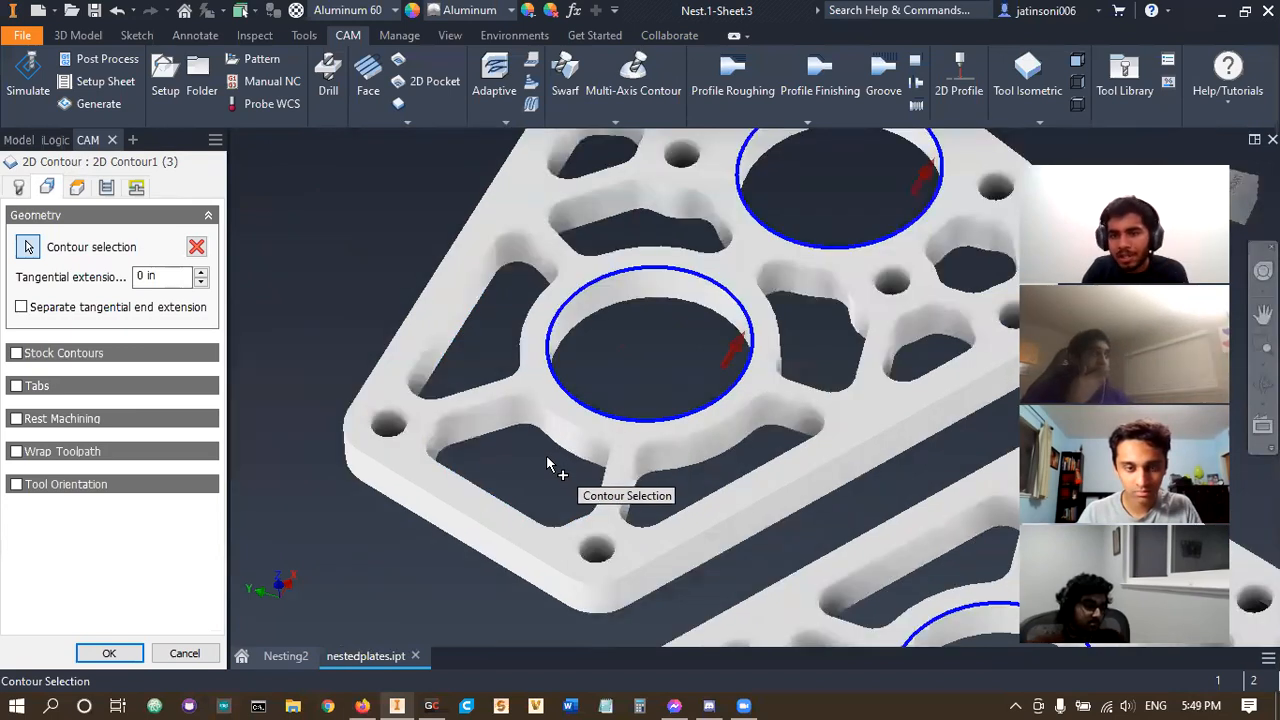
scroll(547, 463, down, 2)
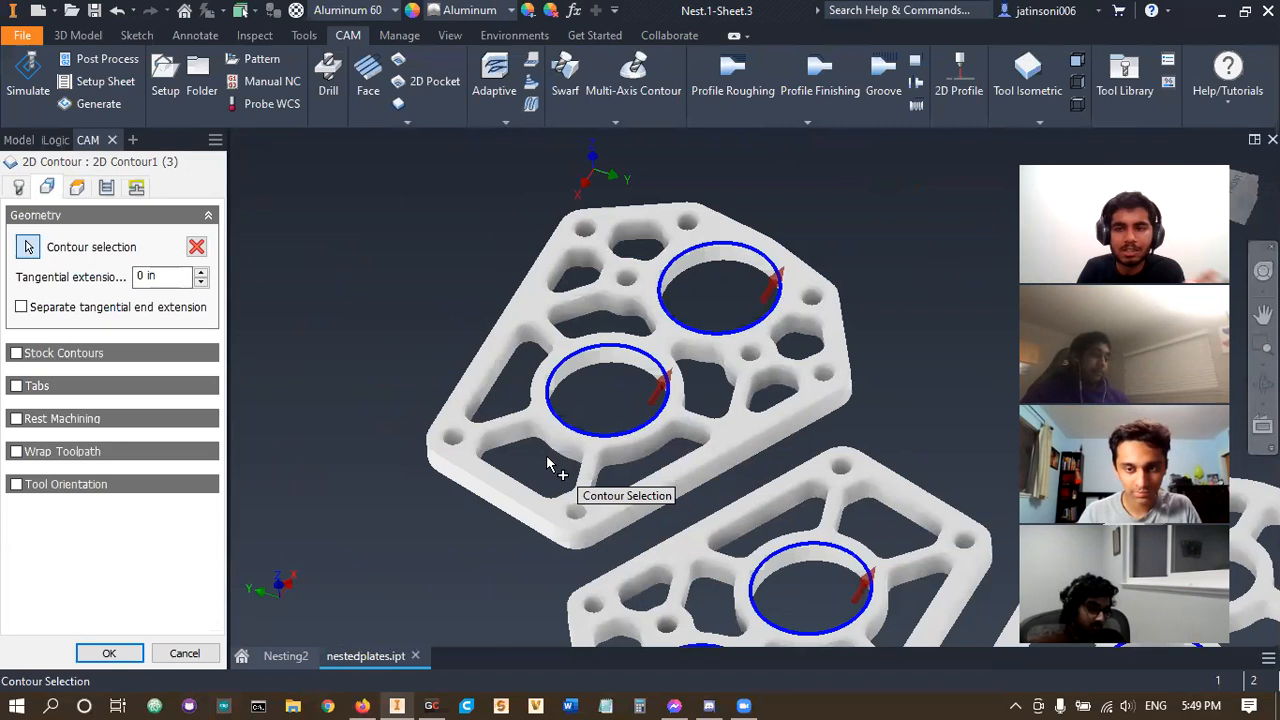
scroll(531, 449, up, 3)
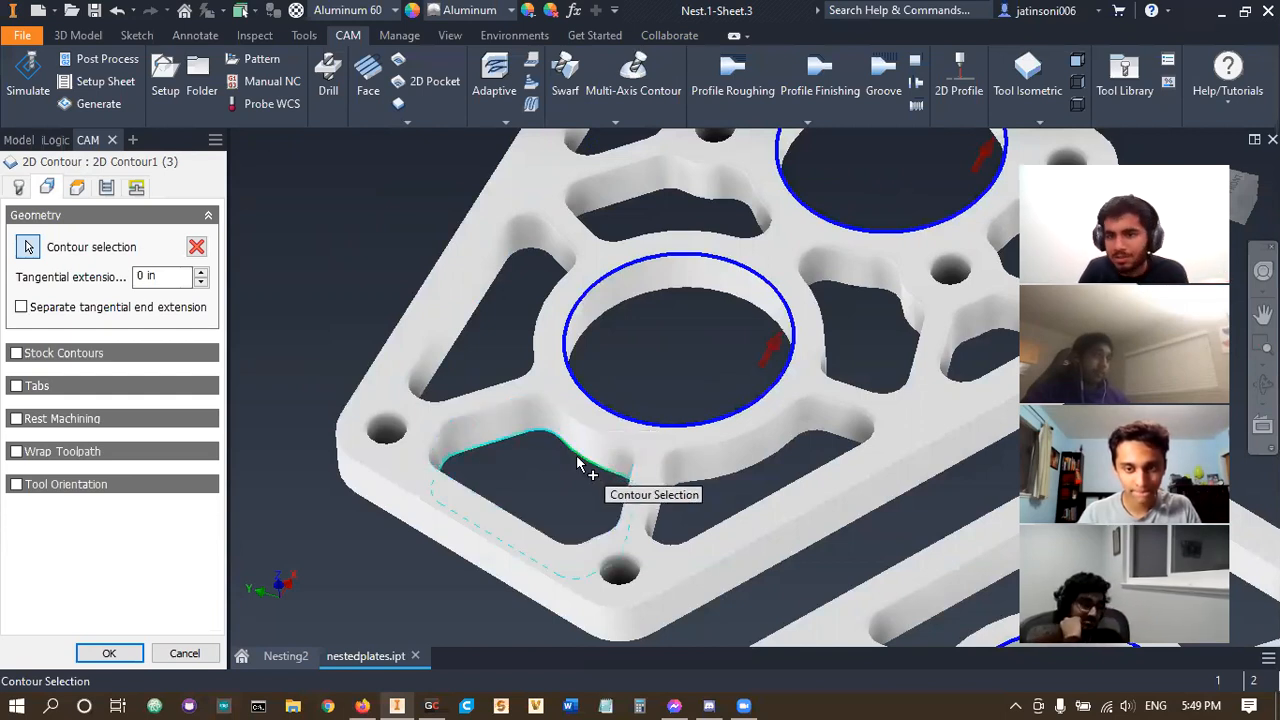
scroll(577, 467, down, 3)
scroll(577, 467, down, 3)
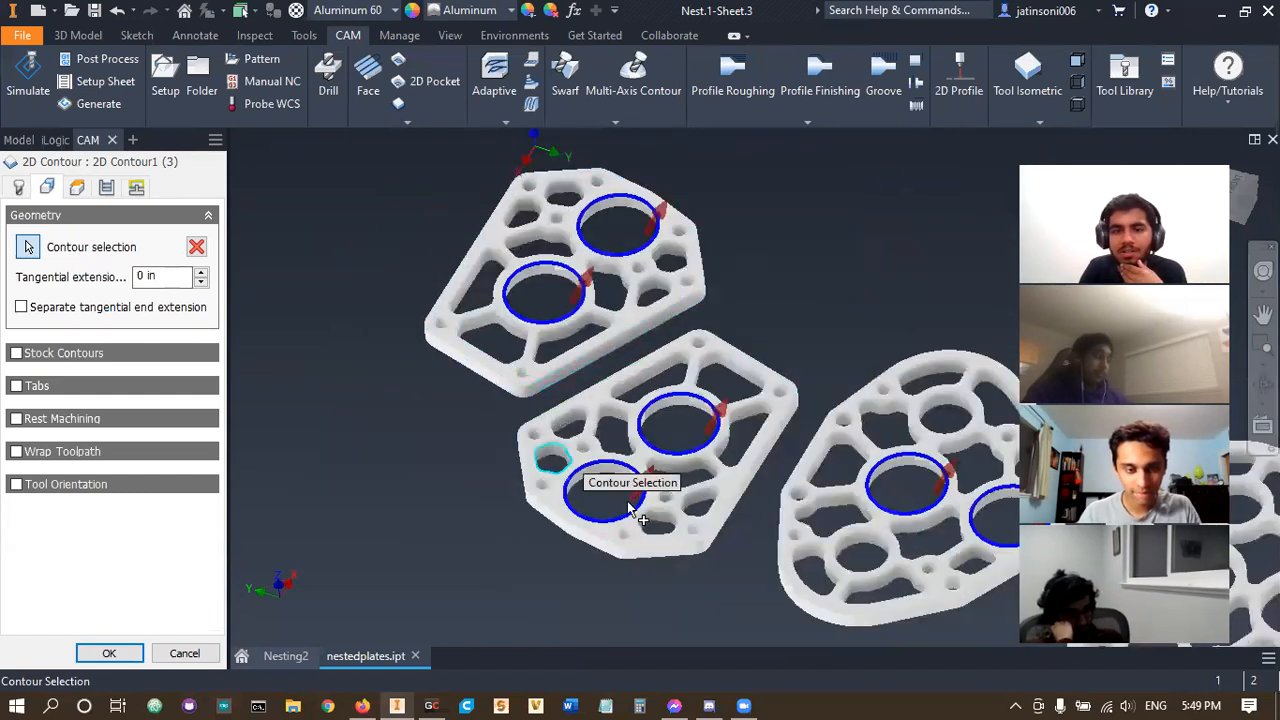
scroll(580, 418, up, 3)
middle_drag(602, 486, 414, 533)
scroll(344, 497, up, 3)
scroll(415, 533, down, 3)
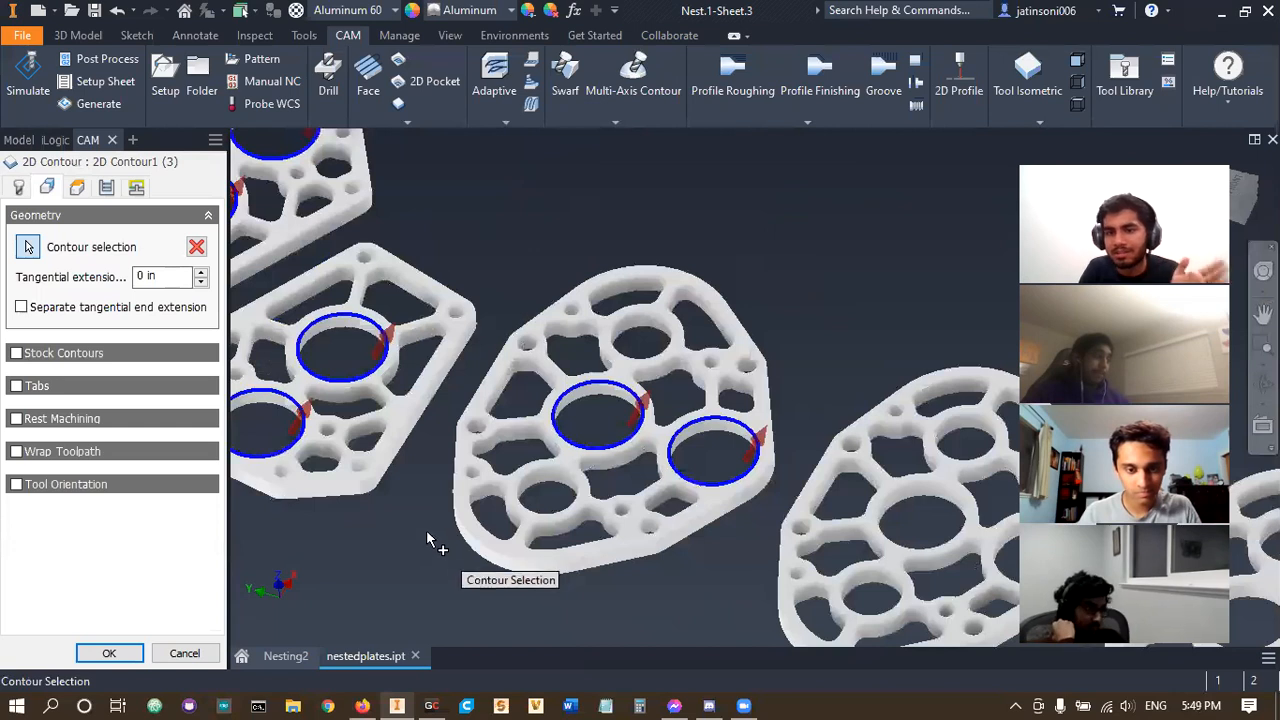
- Add the two smaller bores of the third plate to the contour selection
scroll(437, 527, up, 3)
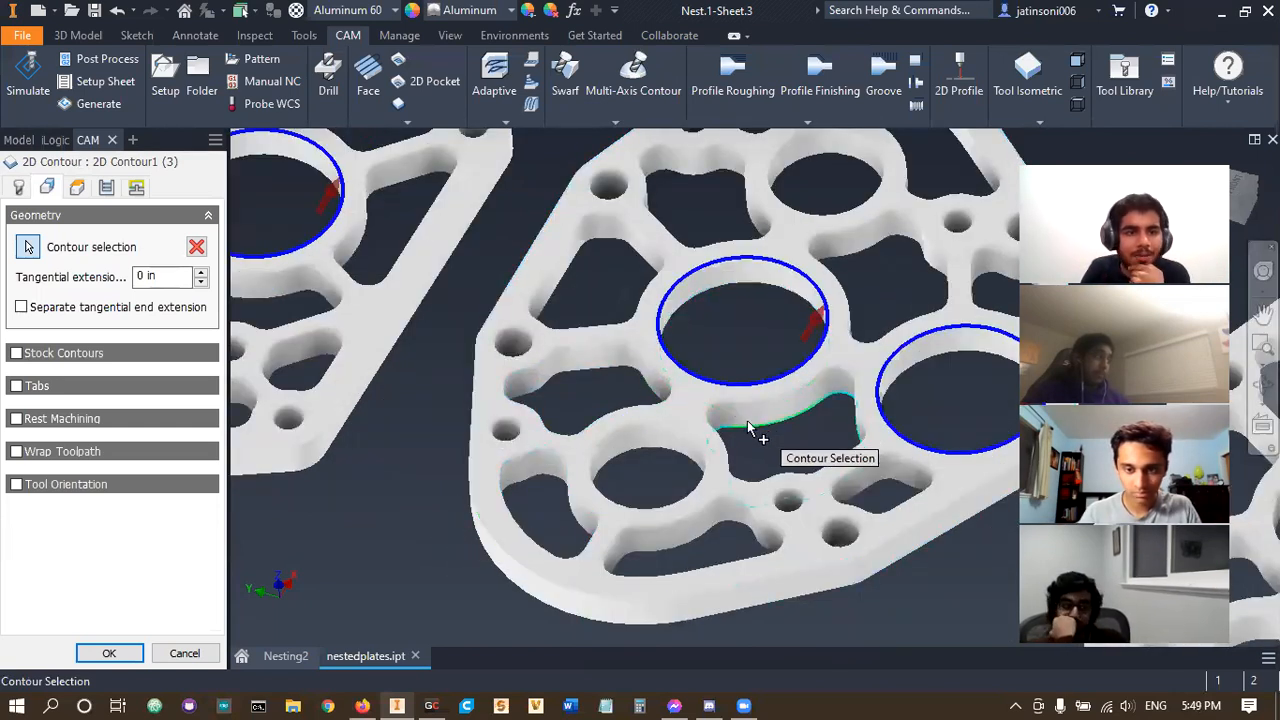
click(677, 435)
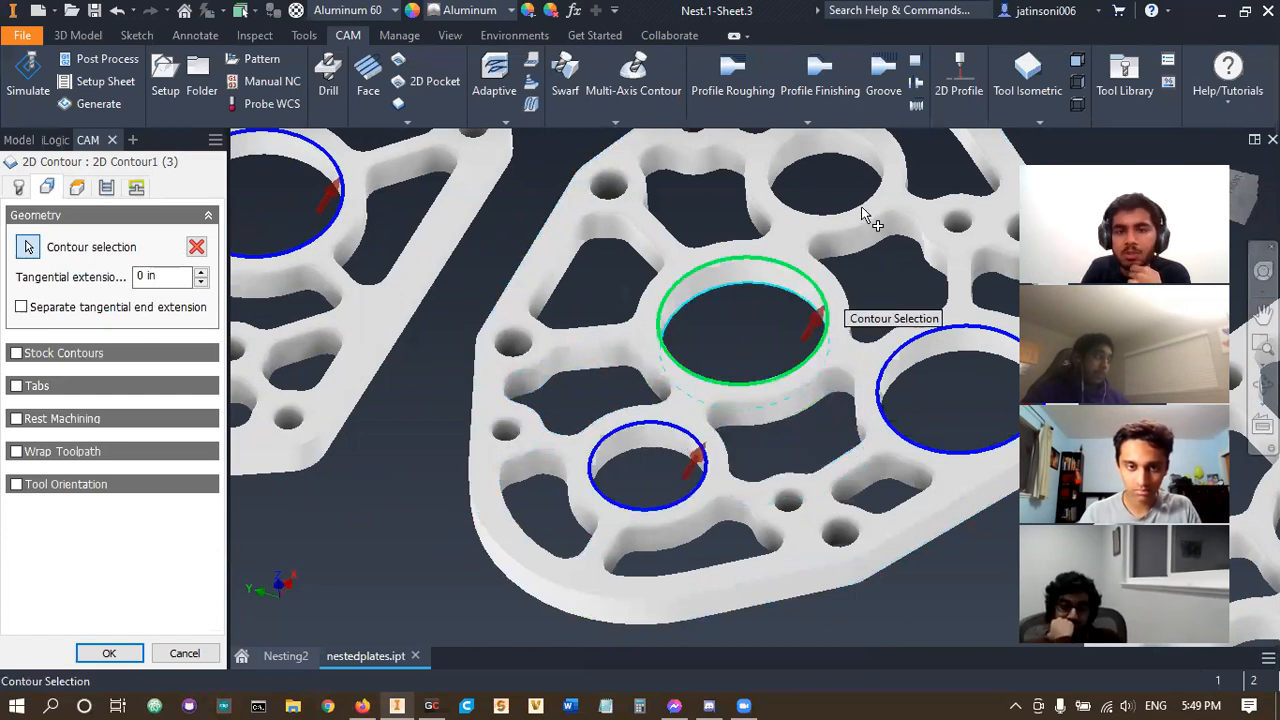
click(831, 210)
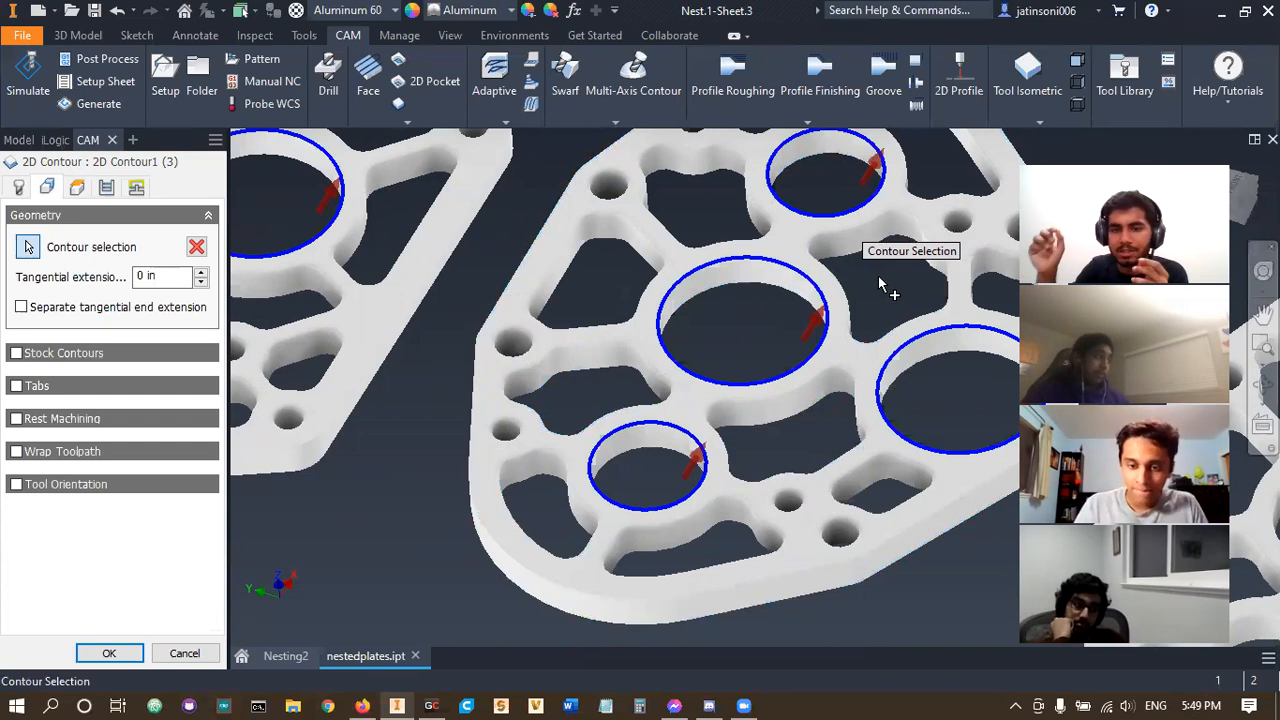
scroll(882, 292, down, 5)
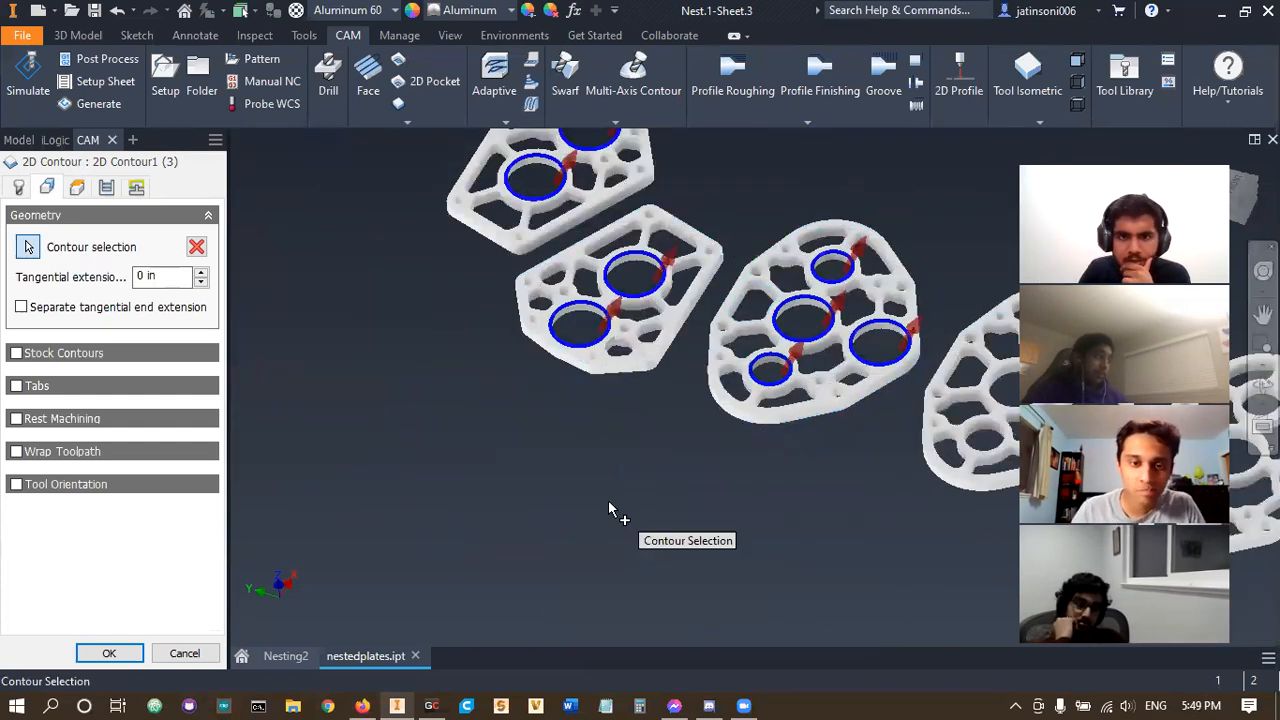
- Review the tool and the feed and speed settings of the 2D contour operation
click(19, 188)
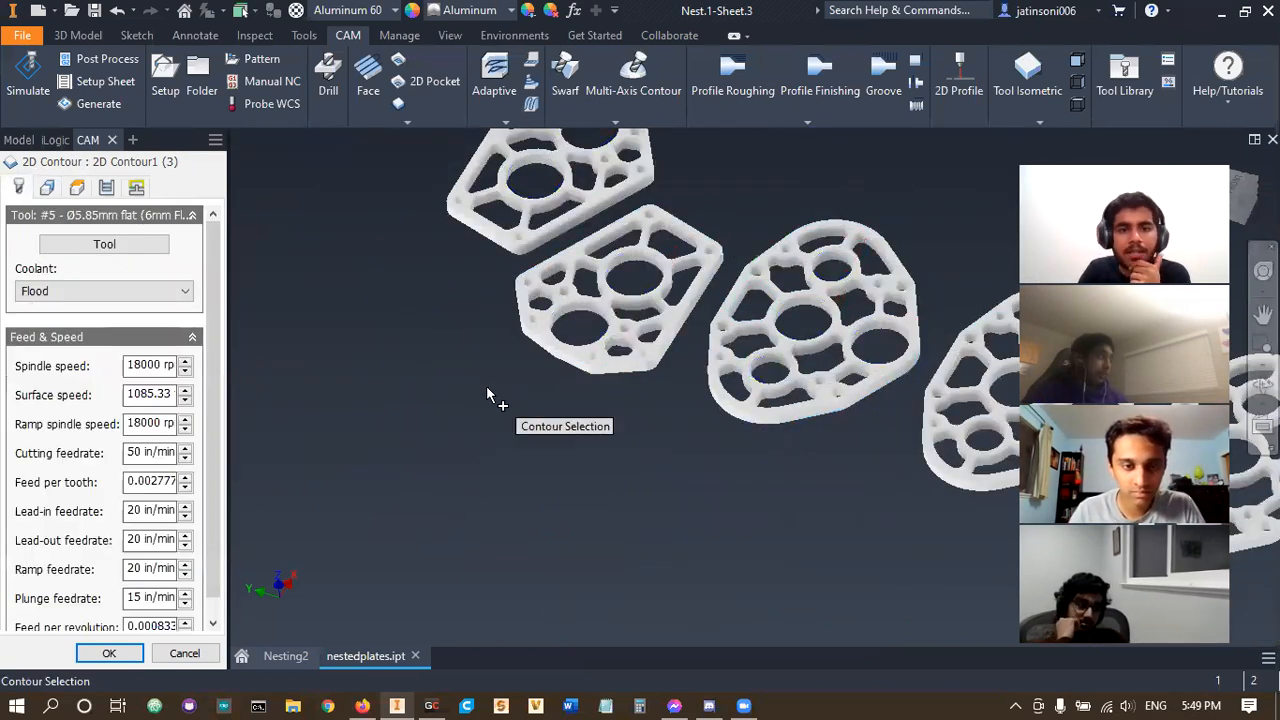
scroll(460, 470, down, 3)
scroll(447, 497, up, 3)
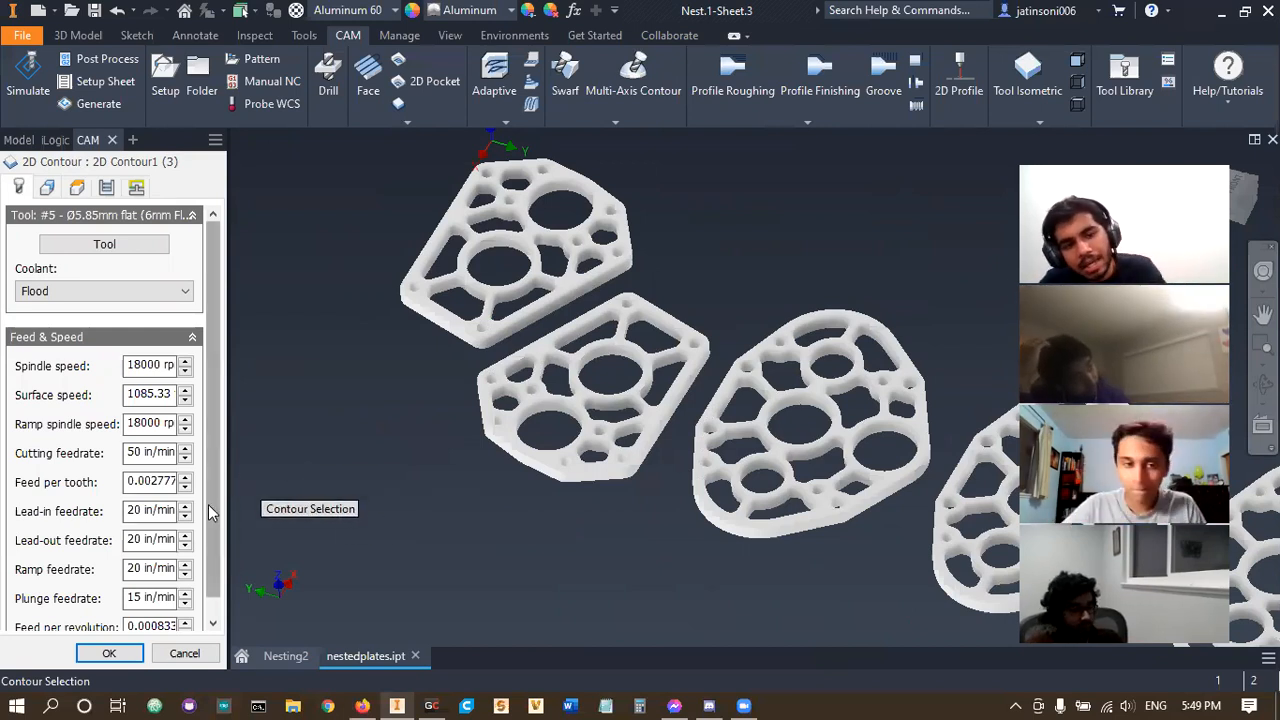
- Review the remaining feed rates of the bore contour operation and examine a plate bore up close
scroll(215, 527, down, 1)
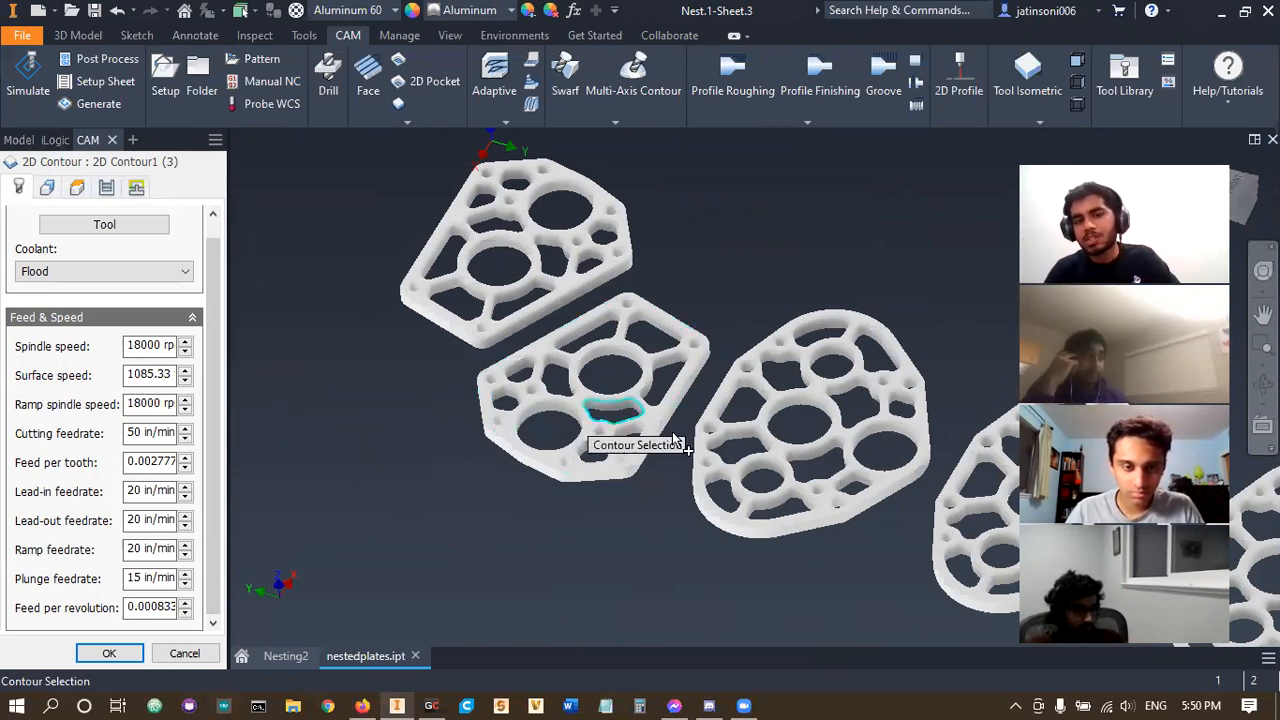
scroll(810, 416, up, 5)
scroll(790, 400, up, 5)
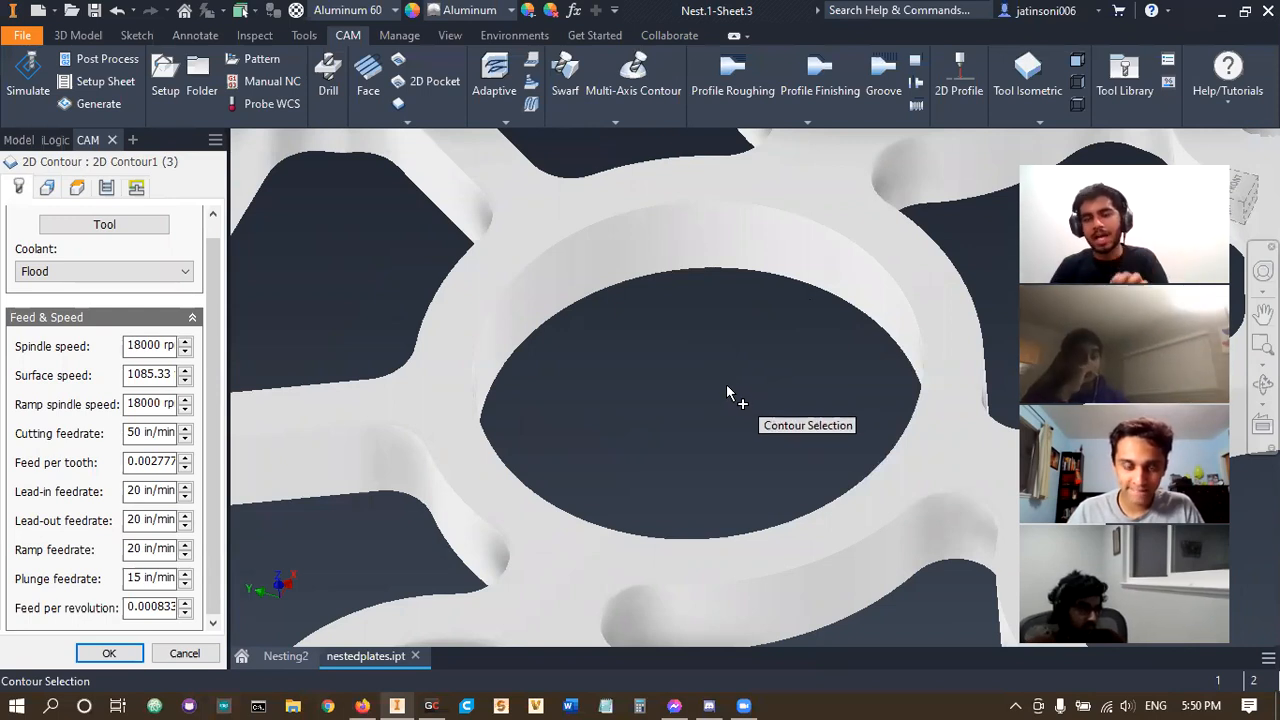
scroll(727, 390, down, 5)
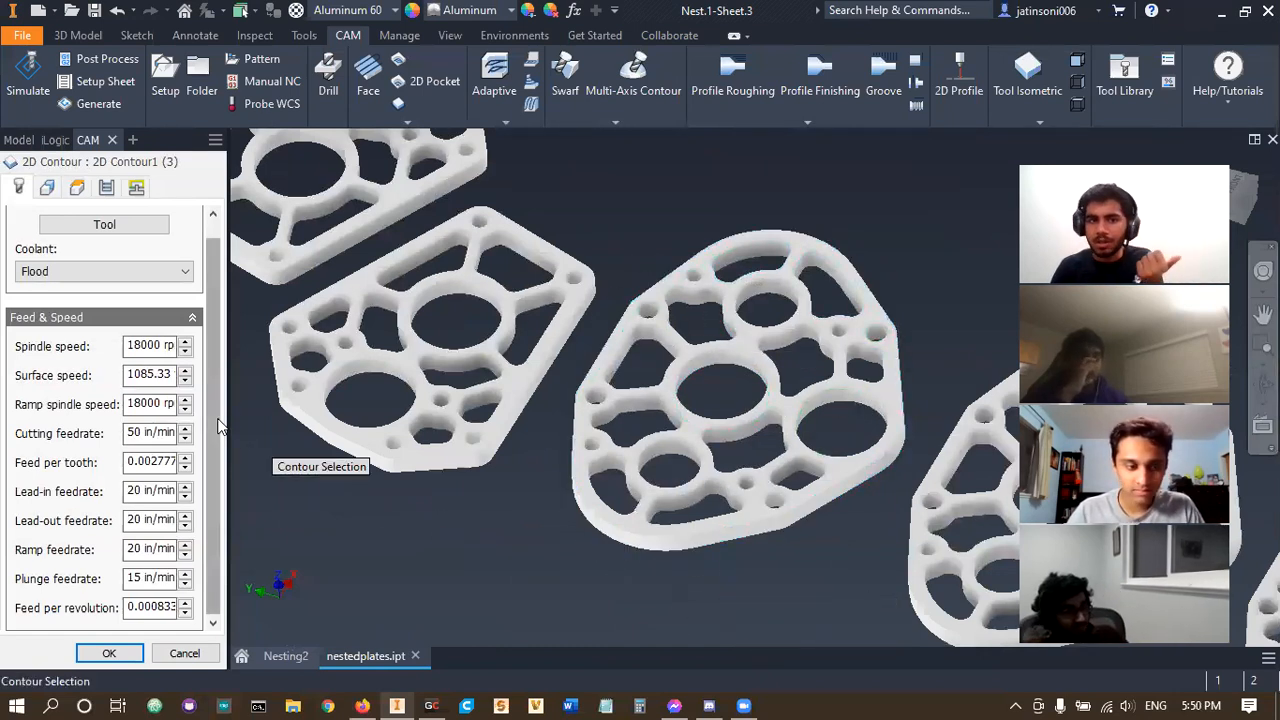
- Review the heights and passes settings of the bore contour operation, including compensation, finish feedrate, multiple depths and smoothing
click(77, 189)
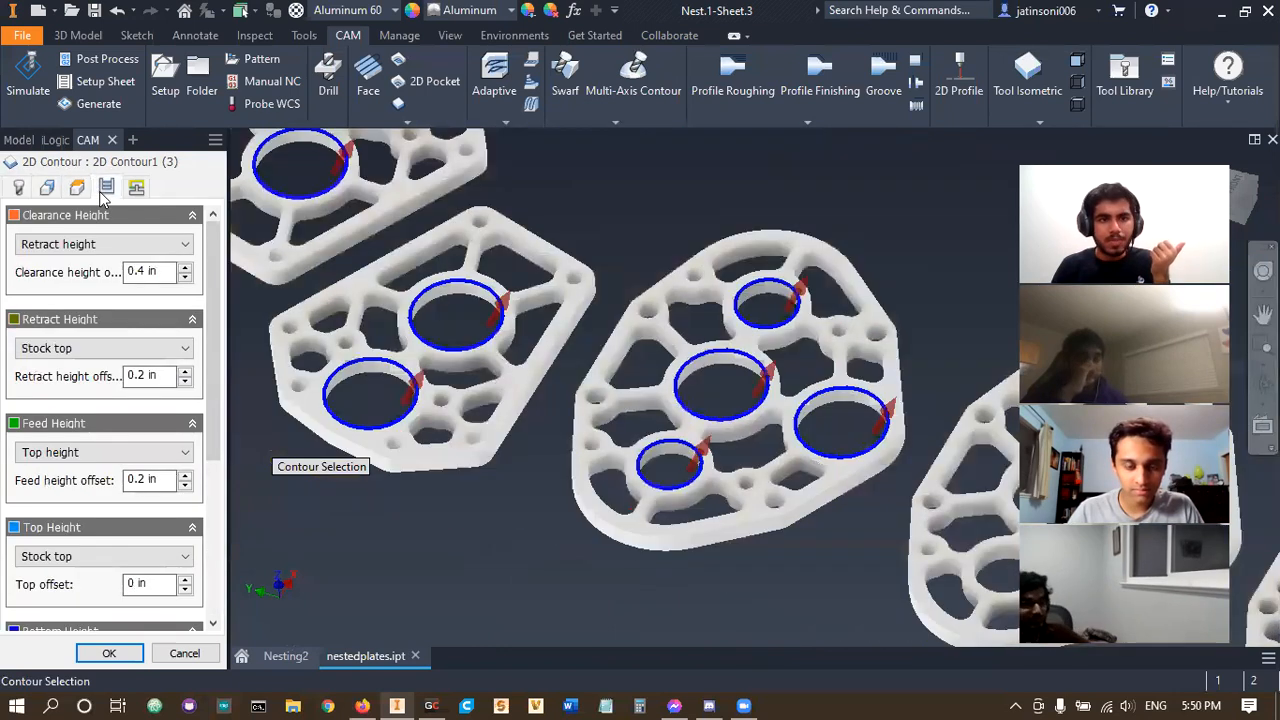
click(106, 188)
scroll(212, 488, down, 6)
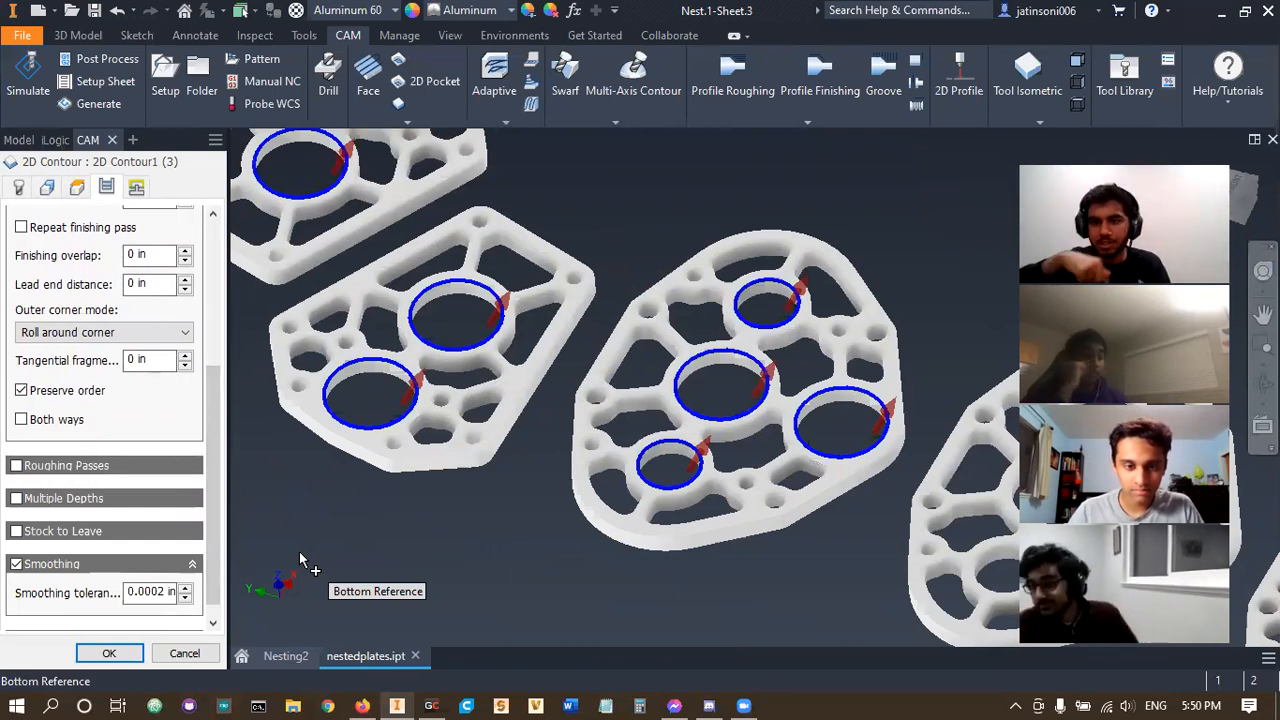
drag(213, 443, 219, 474)
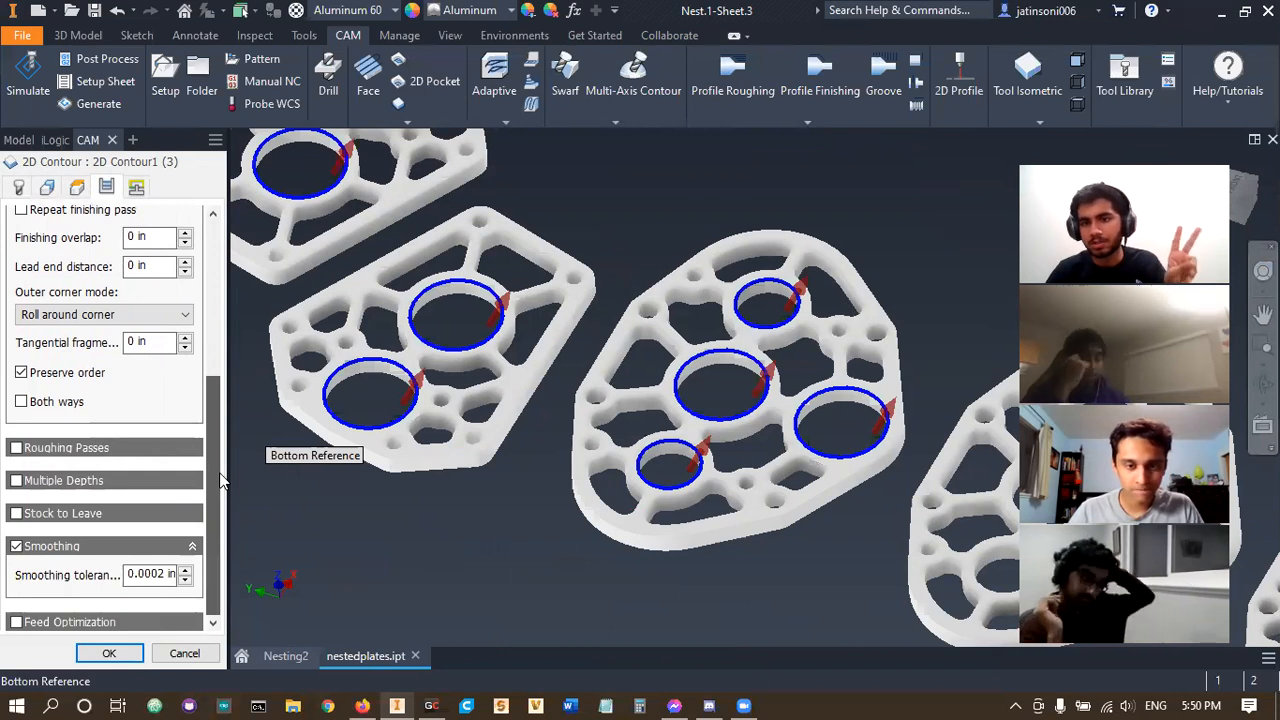
scroll(208, 354, up, 4)
drag(206, 328, 212, 305)
scroll(430, 338, up, 3)
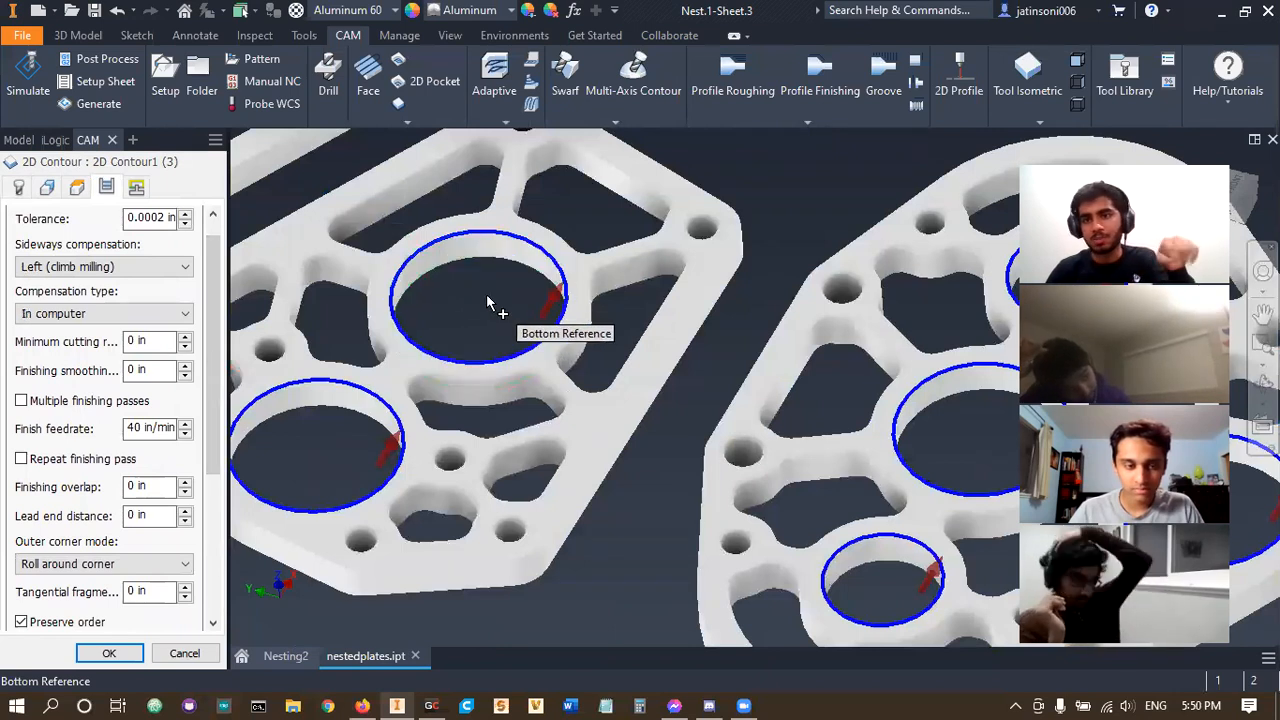
scroll(487, 299, down, 5)
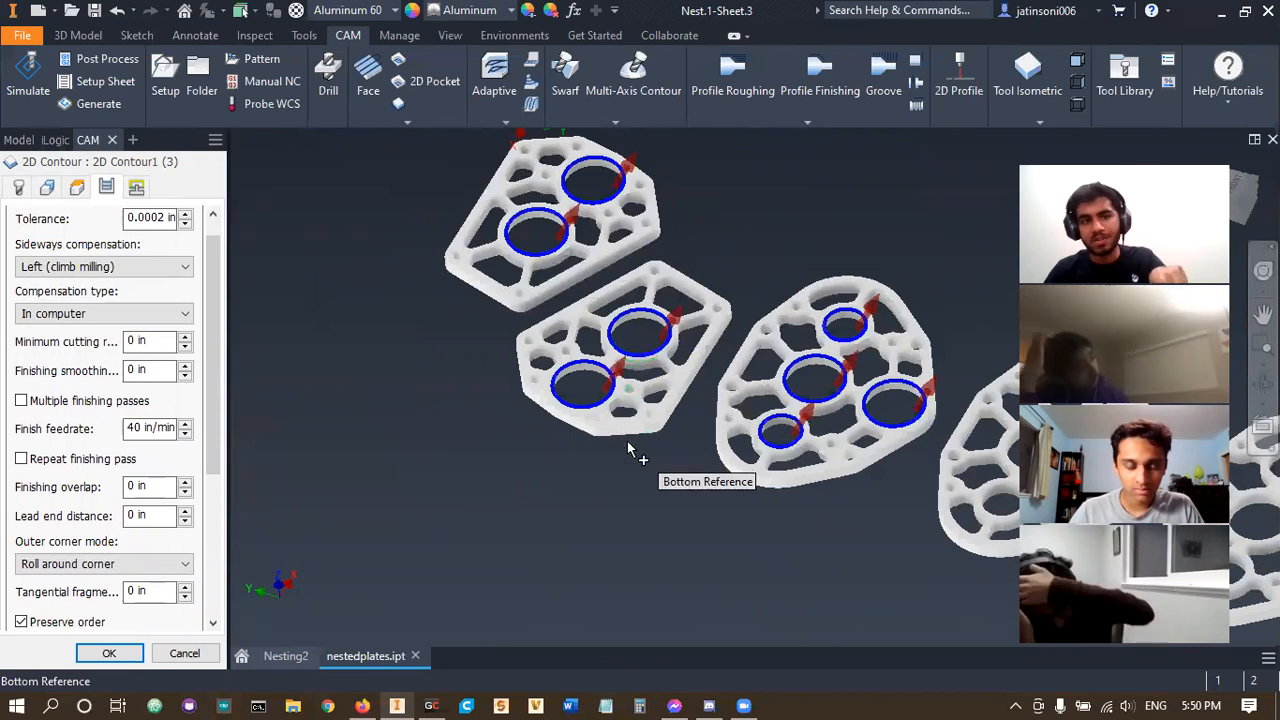
- Check the linking, lead and ramp settings of the bore contour and accept the operation to generate its toolpath
click(136, 189)
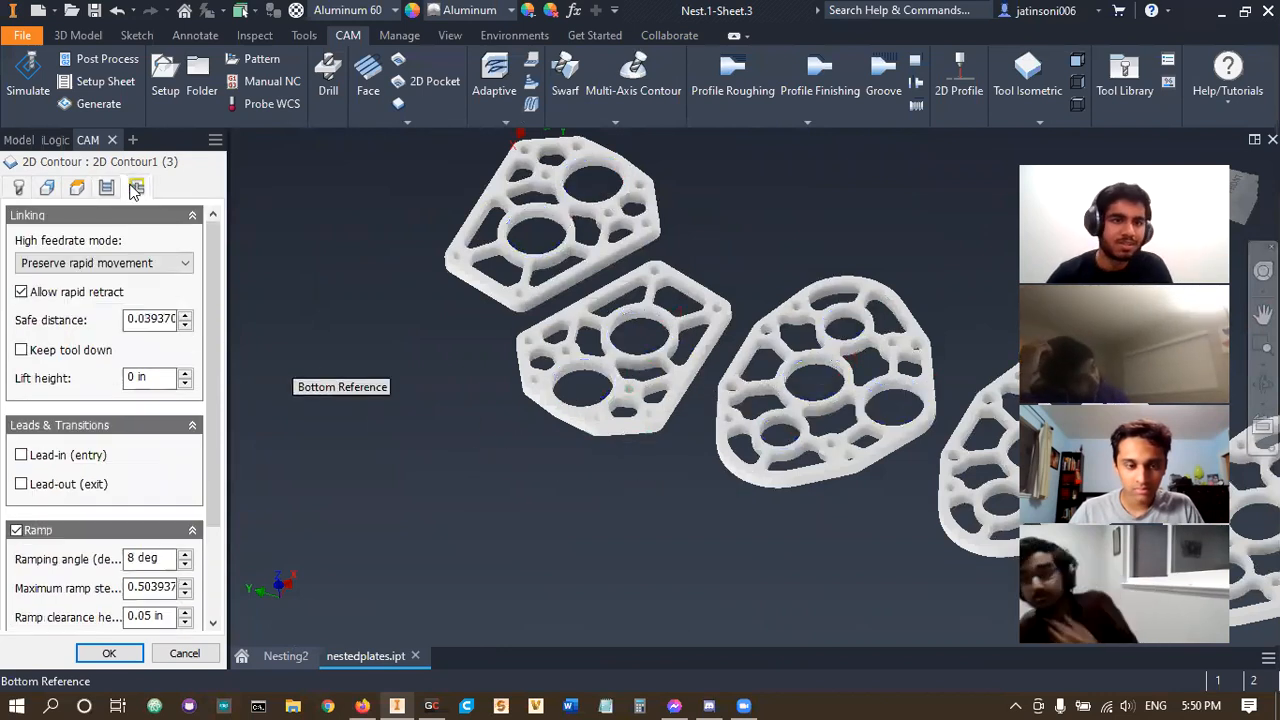
scroll(200, 300, down, 3)
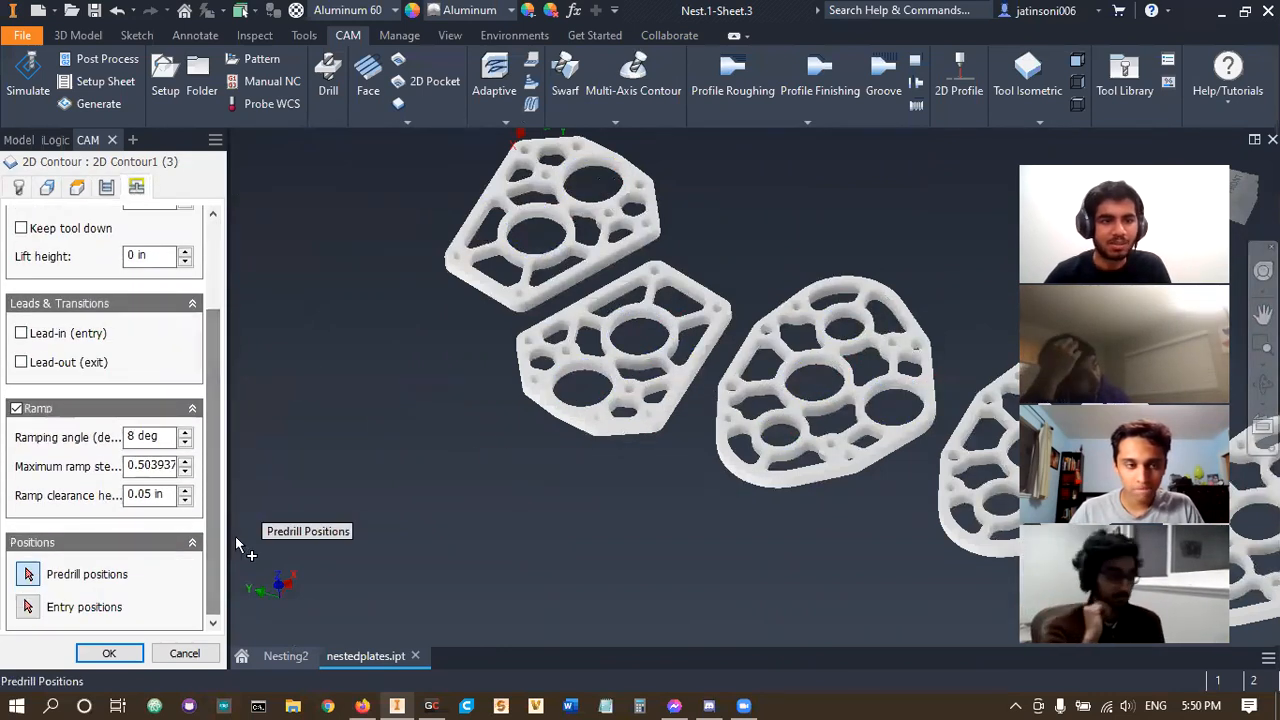
middle_drag(463, 401, 418, 556)
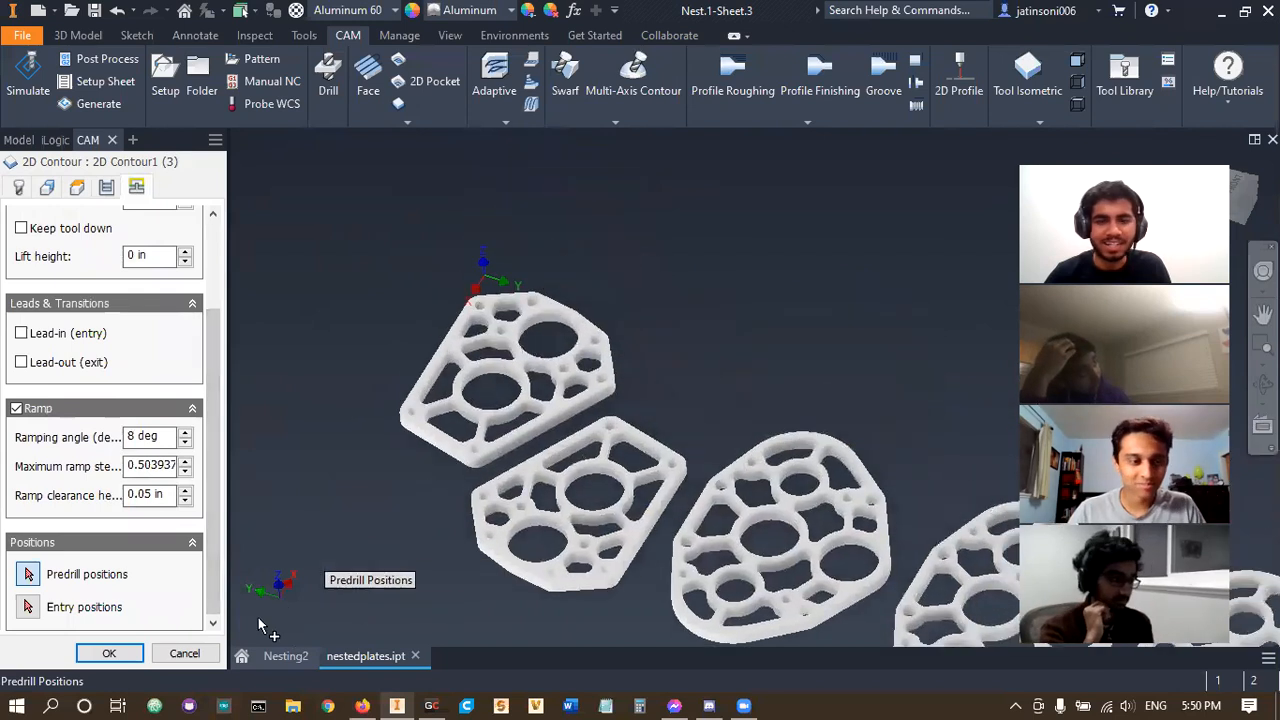
click(106, 652)
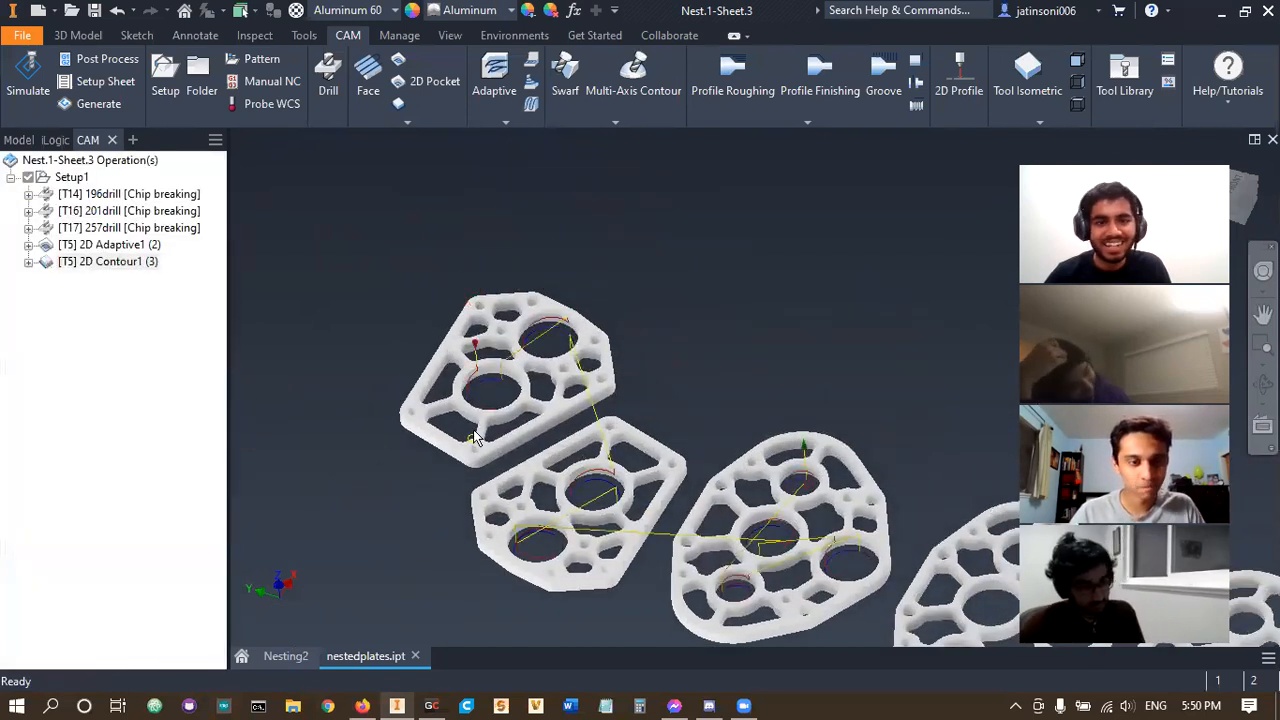
- Inspect the generated contour toolpaths around the bores of the first three plates
scroll(473, 429, up, 5)
scroll(613, 318, down, 5)
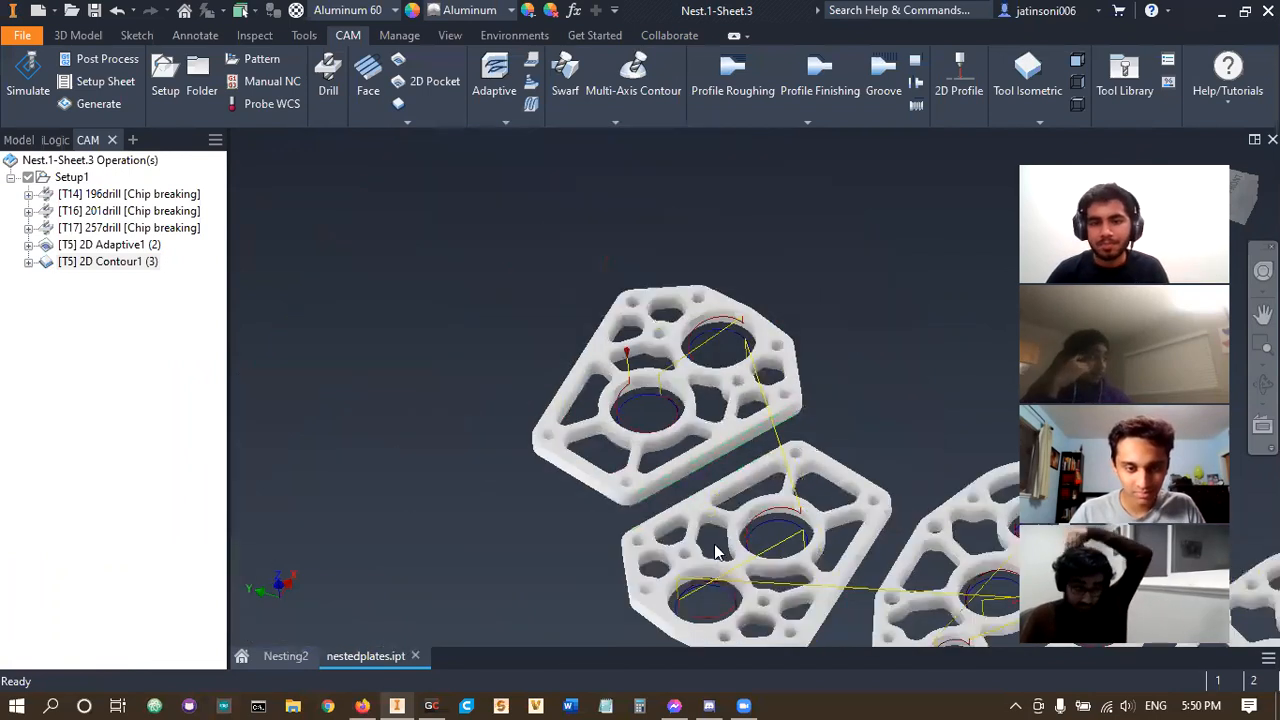
scroll(735, 418, down, 1)
scroll(740, 425, up, 4)
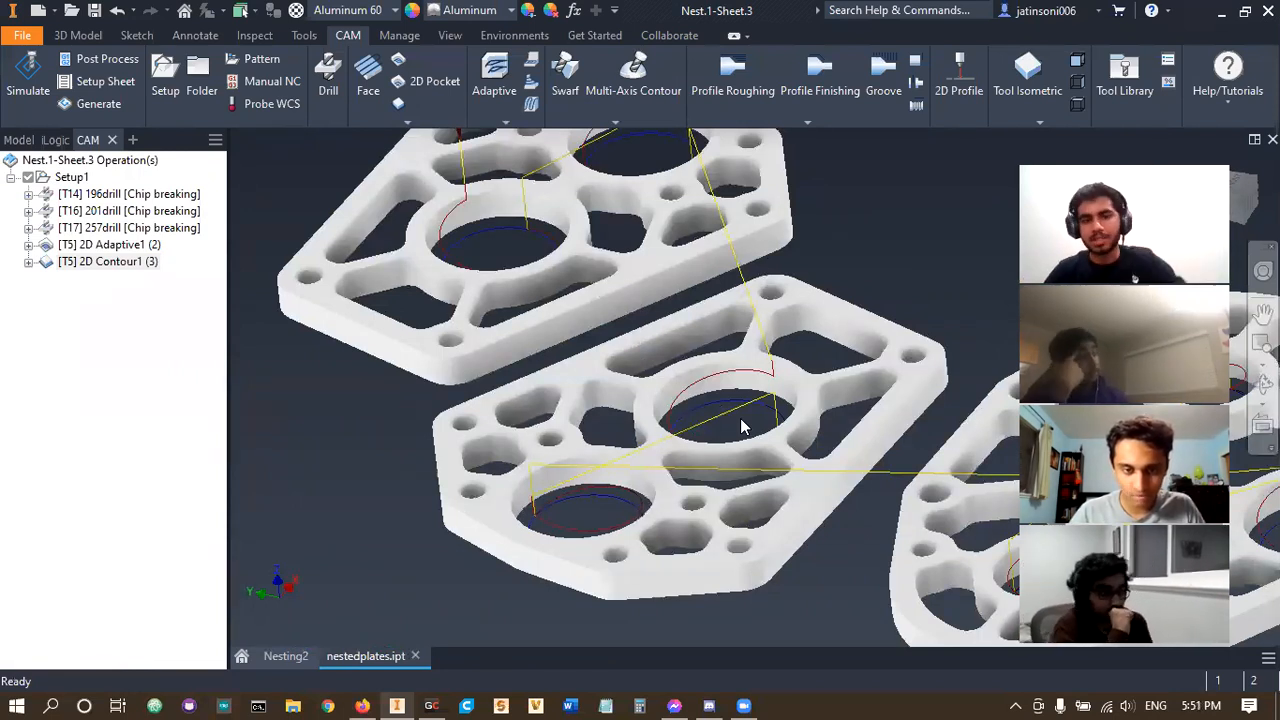
scroll(735, 452, down, 3)
scroll(688, 545, up, 2)
scroll(366, 280, up, 2)
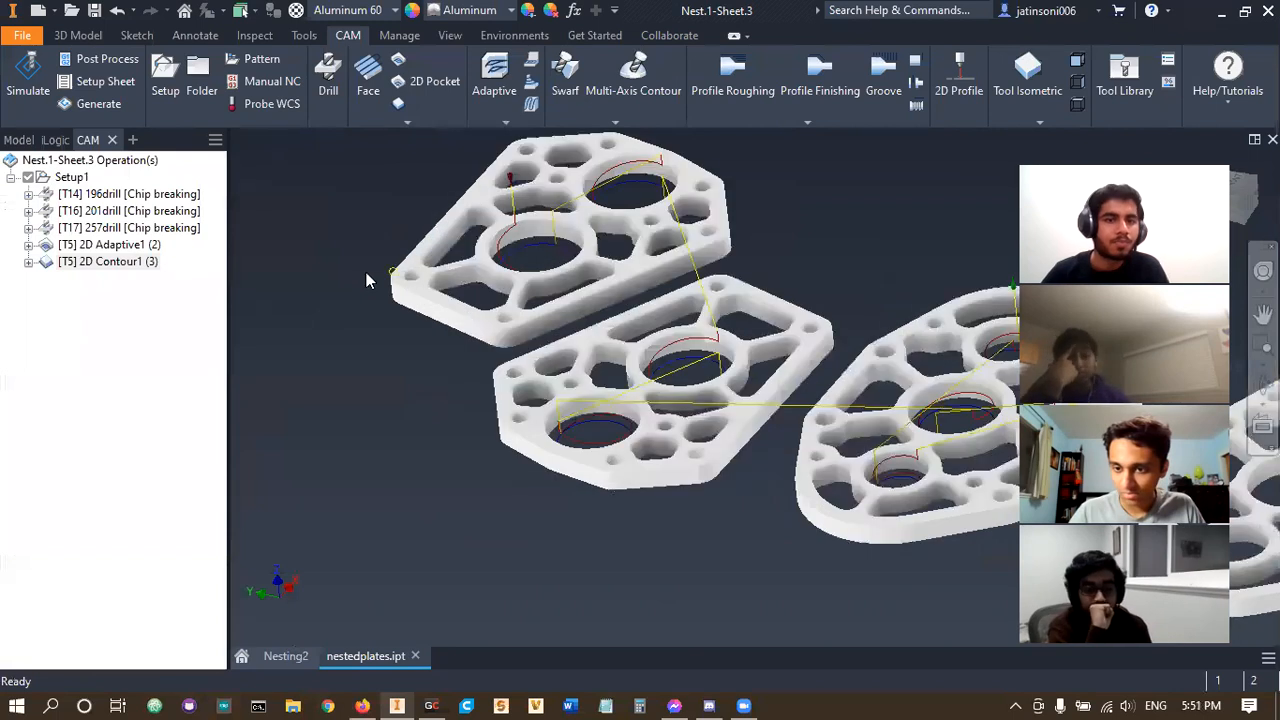
- Rename the 2D Adaptive operation as 6mmadaptive
click(127, 246)
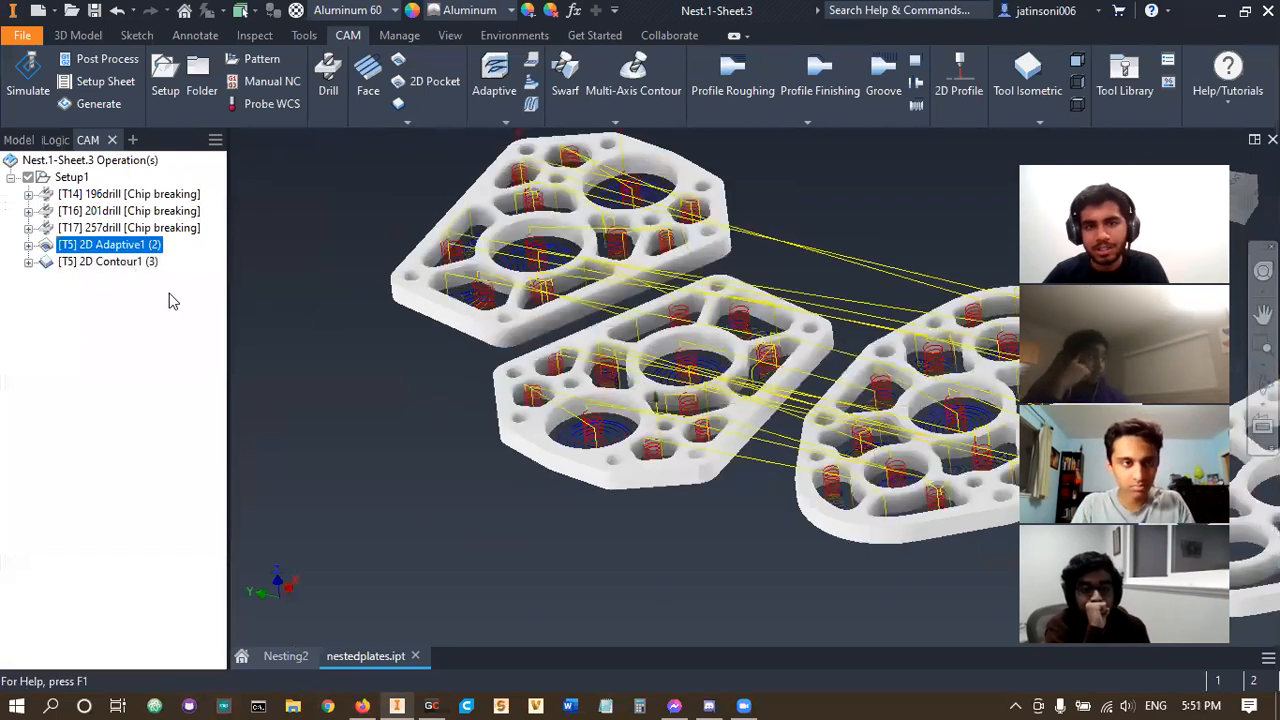
click(220, 301)
click(135, 246)
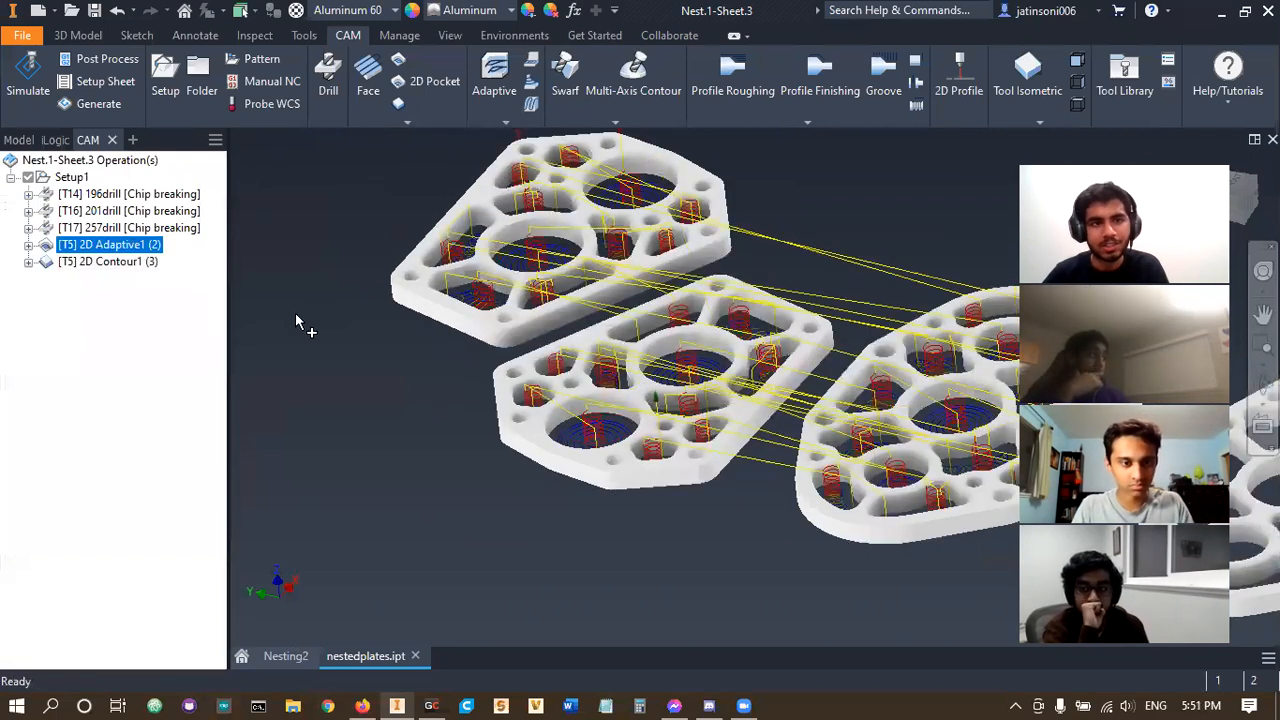
key(F2)
text(6mmada)
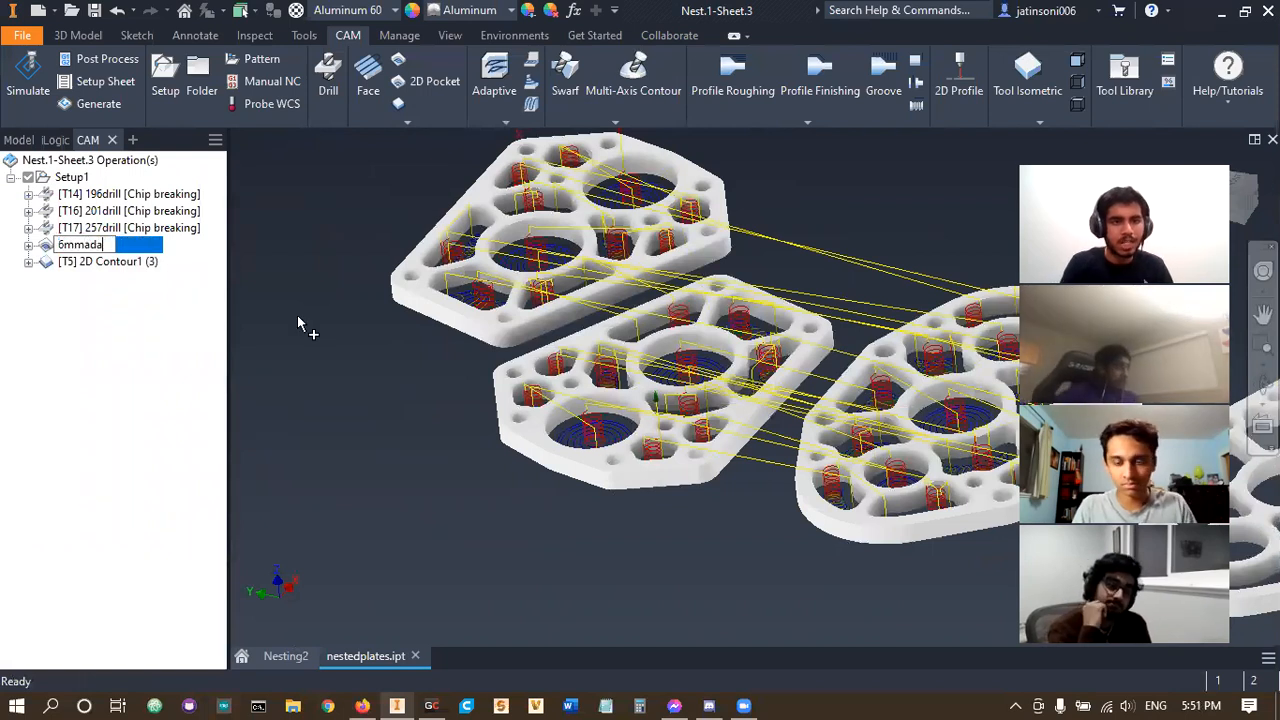
text(ptive)
key(Return)
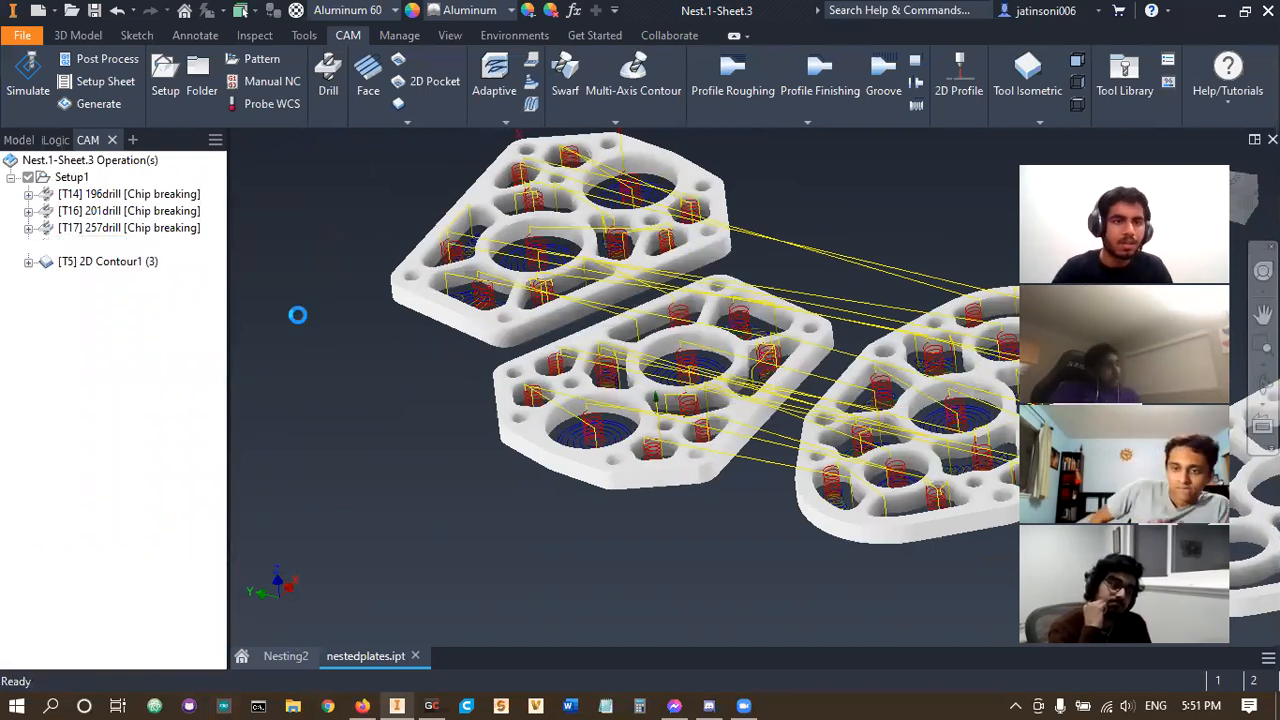
- Rename the bore 2D Contour operation as 6mmfinishing
click(118, 264)
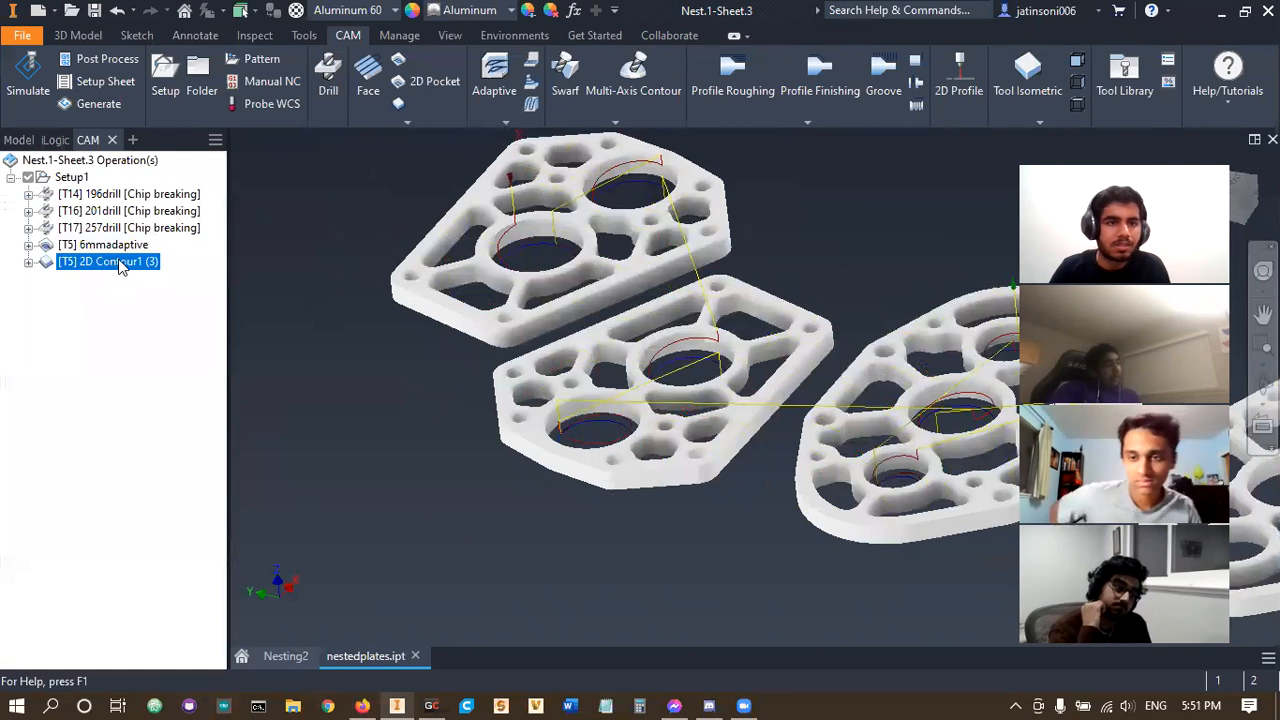
text(6mmfinishing)
key(Return)
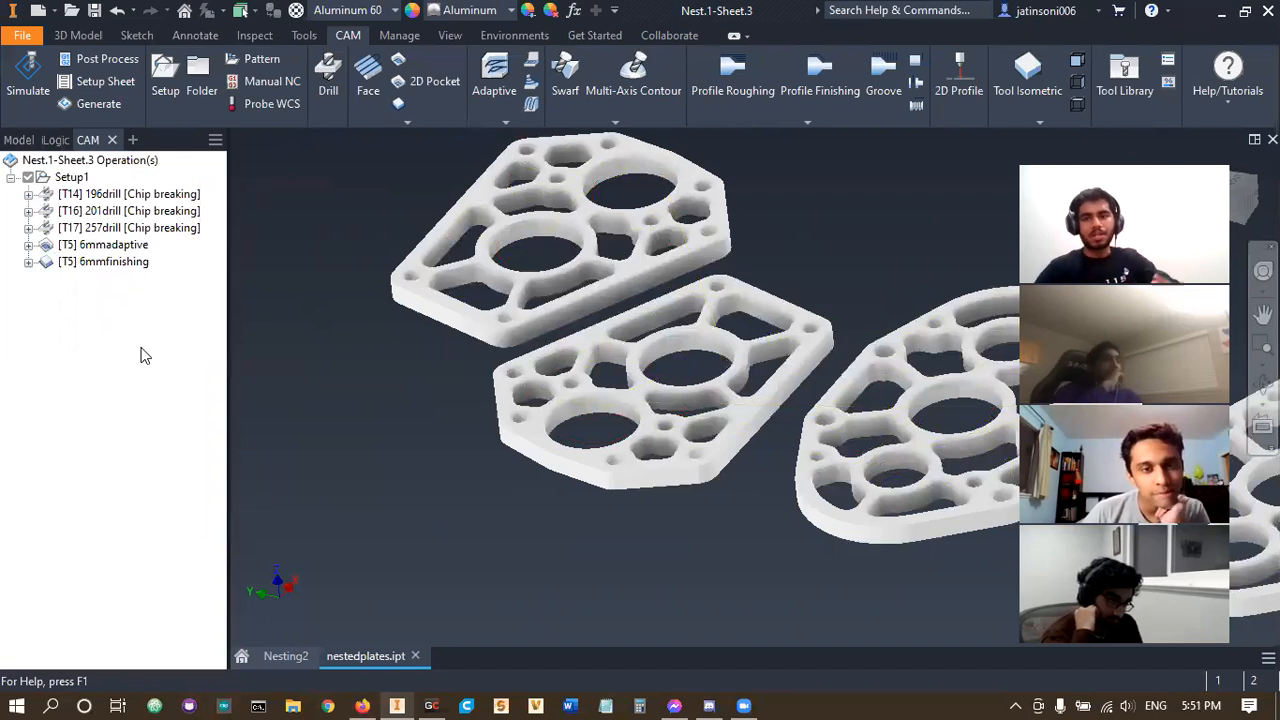
- Create a new operation from the Aluminum Final Contour template
scroll(360, 440, down, 3)
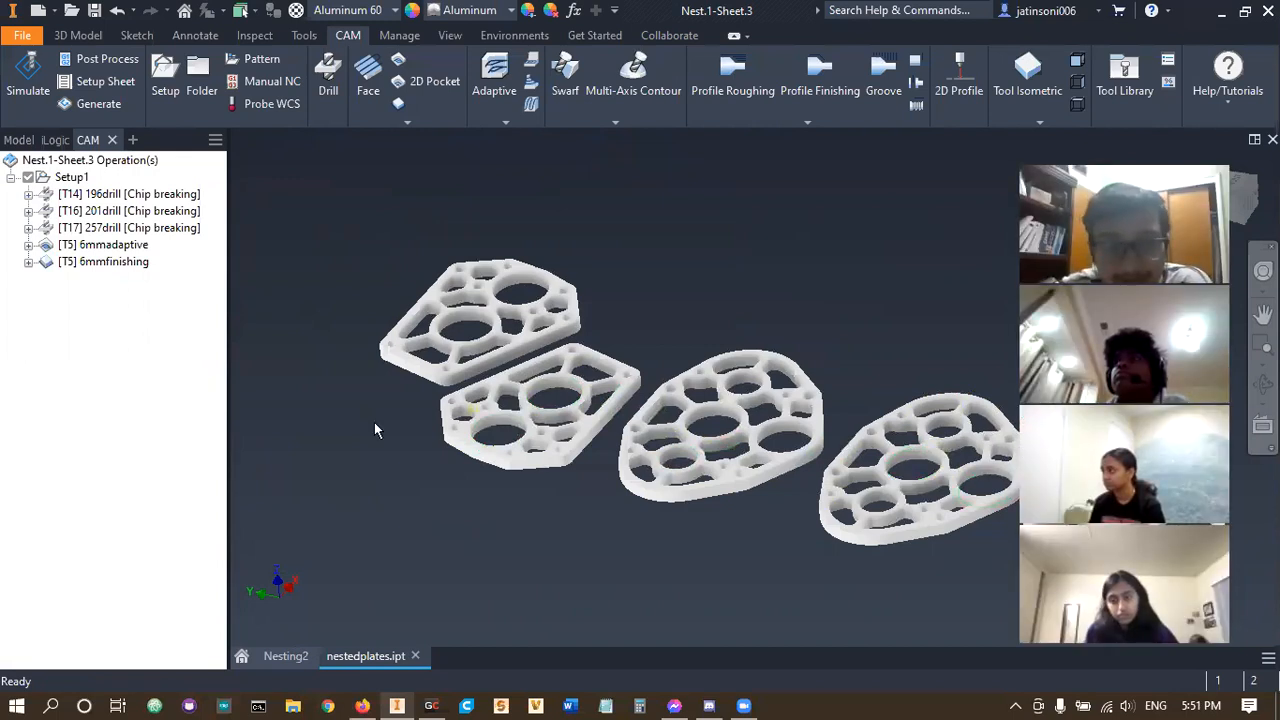
right_click(95, 302)
mouse_move(218, 336)
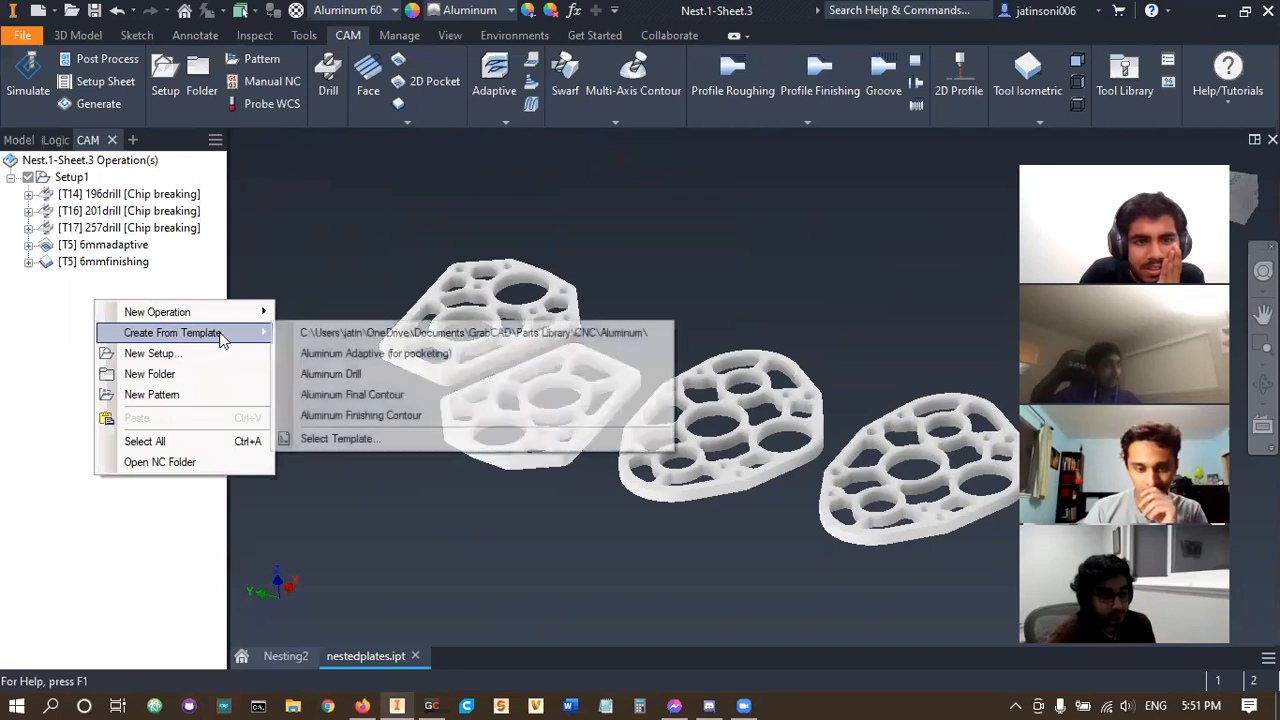
click(349, 396)
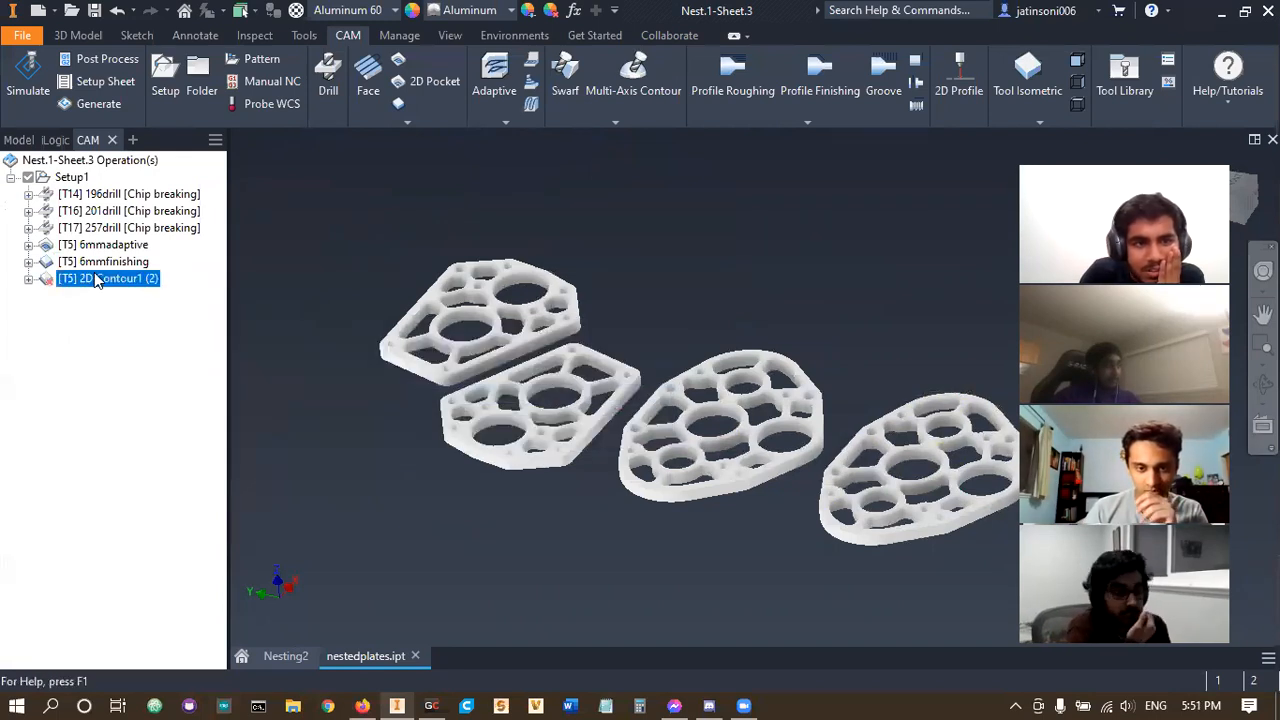
- Edit the new 2D contour operation and select the outer outlines of the first three plates as its contours
double_click(95, 279)
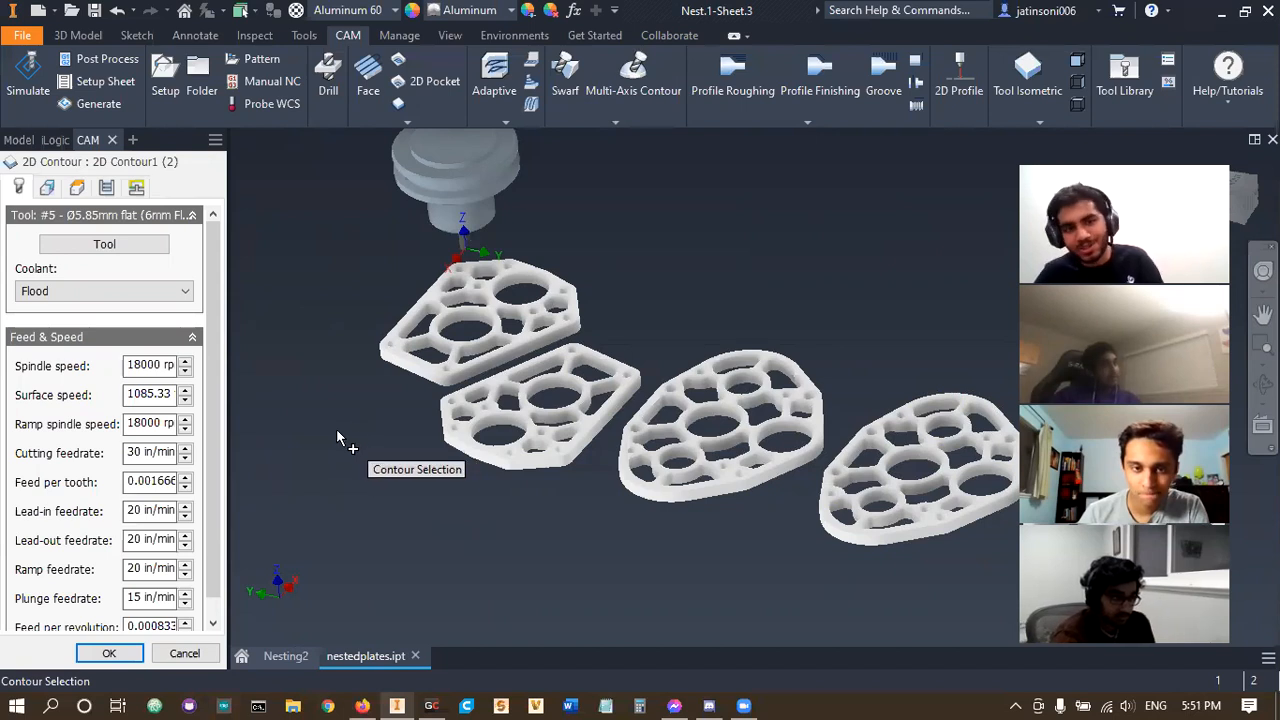
scroll(390, 398, up, 3)
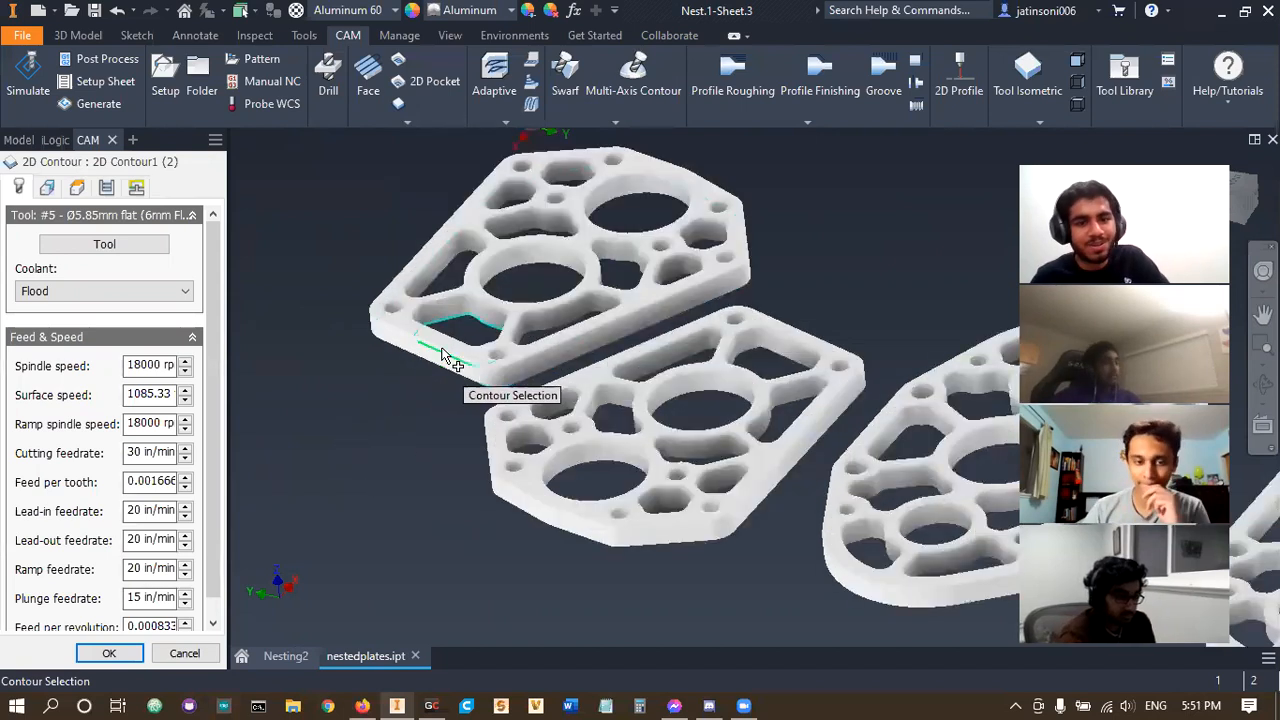
click(444, 354)
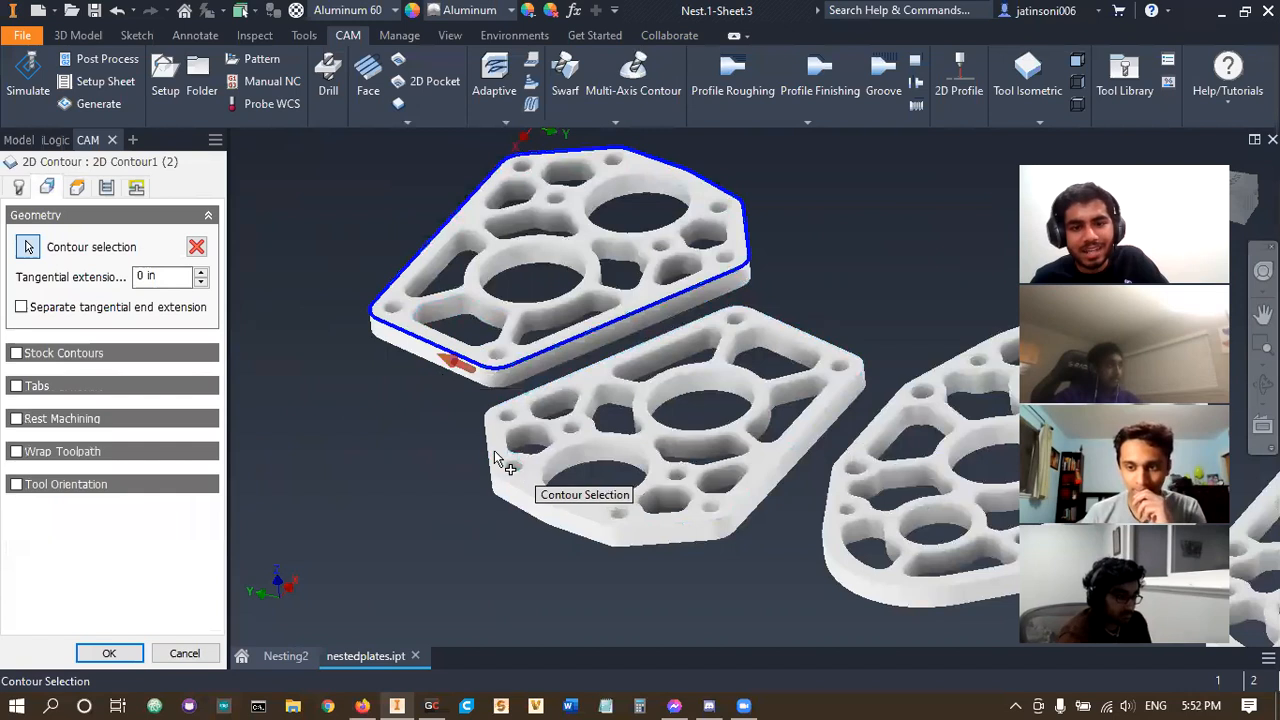
click(490, 457)
middle_drag(740, 555, 594, 451)
click(672, 470)
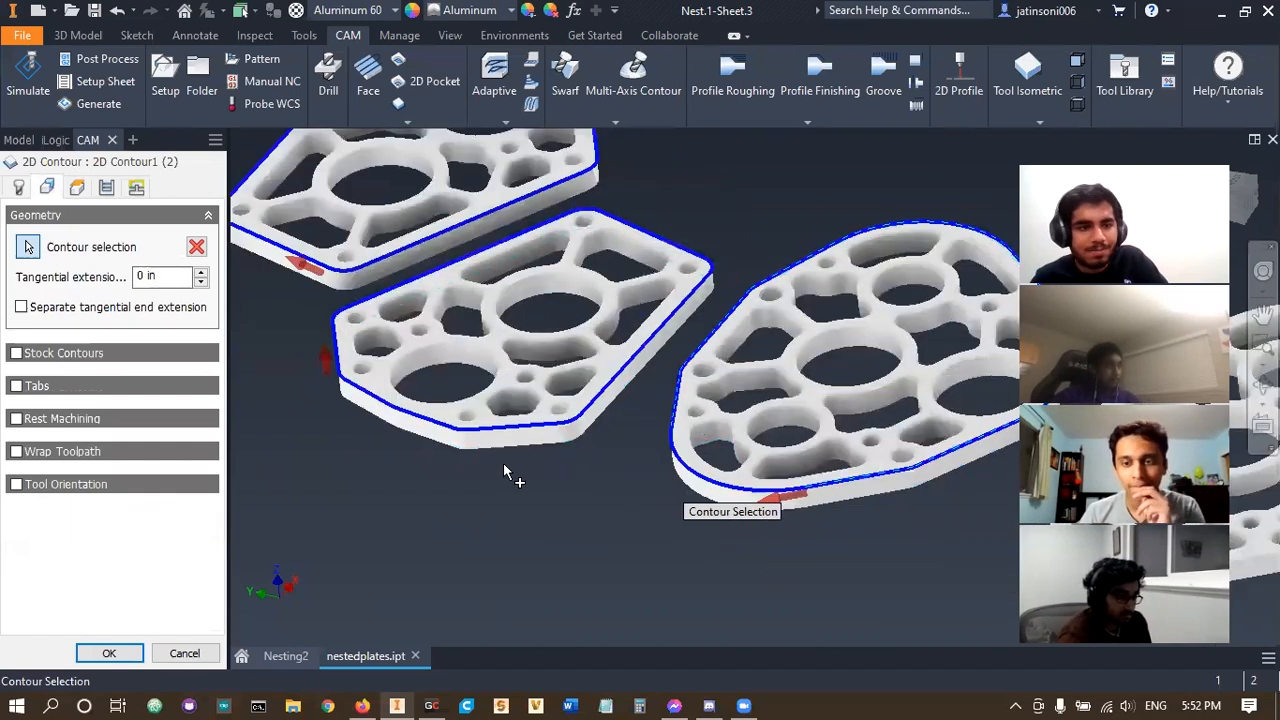
- Review the feed and speed values and the heights of the outer contour operation
click(19, 188)
scroll(213, 467, down, 1)
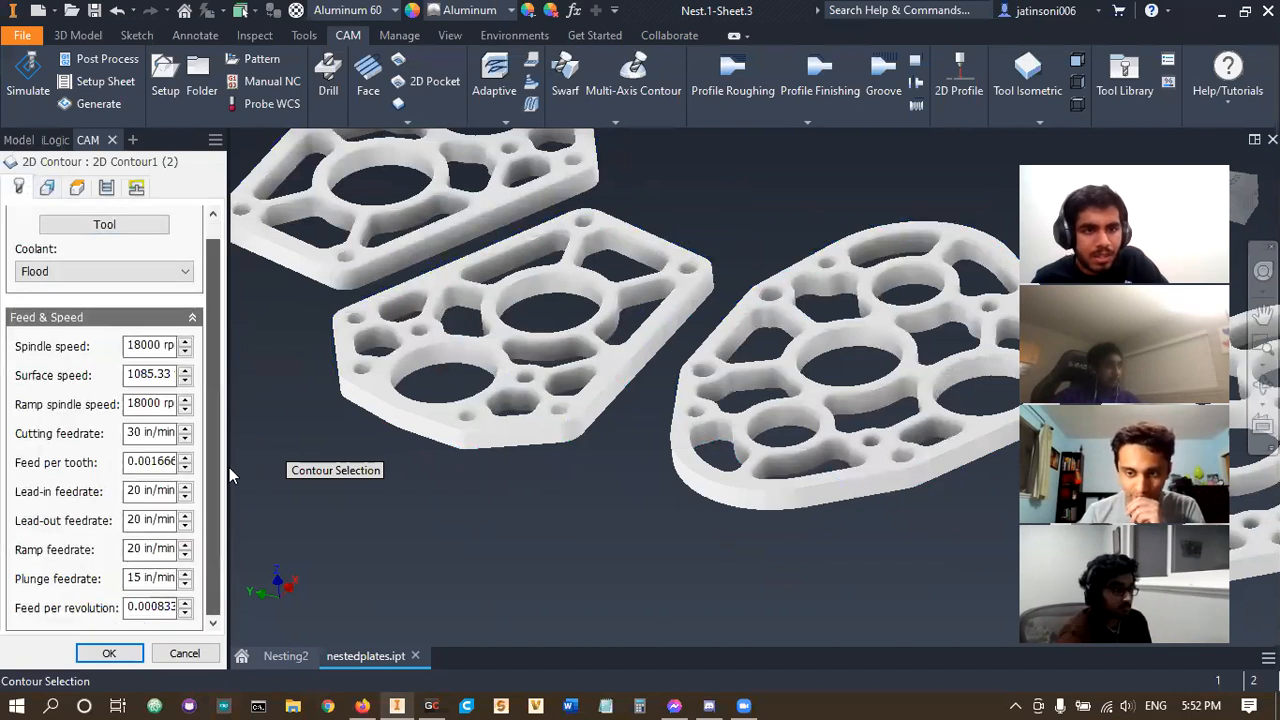
click(77, 187)
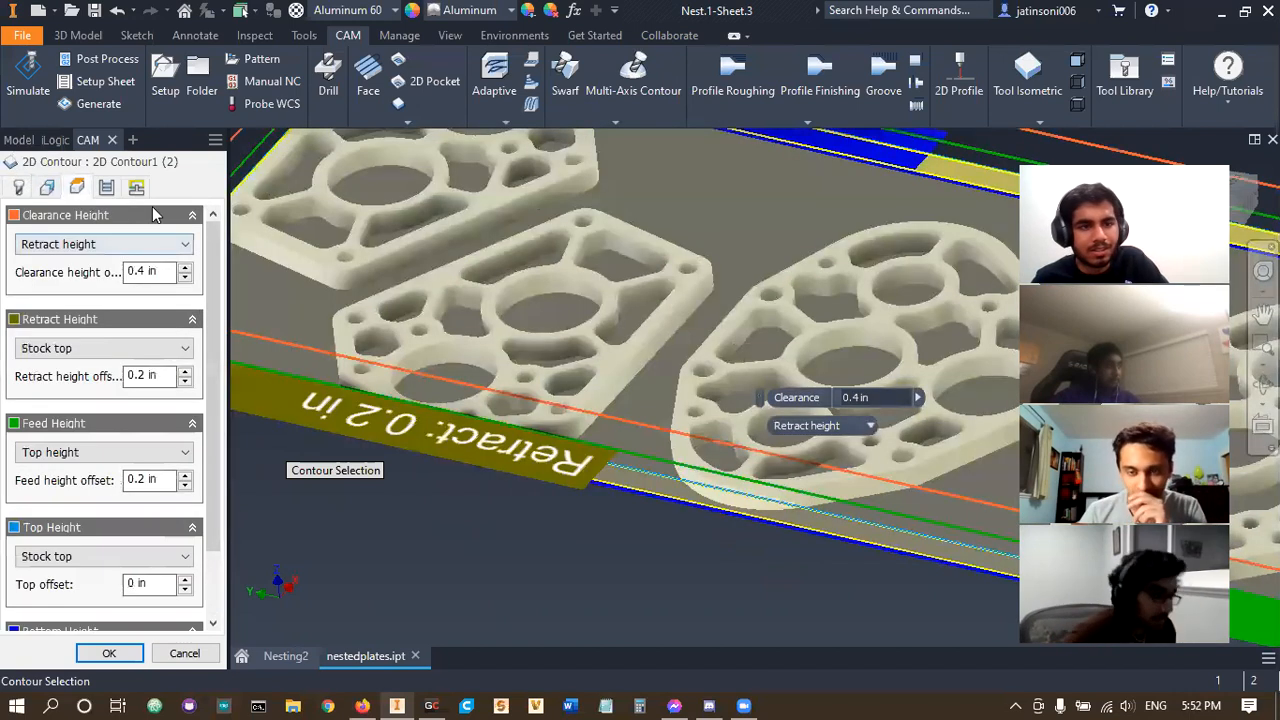
- Examine the outer contour operation's passes settings, from the multiple depths stepdown values and ordering options to stock to leave and smoothing
click(106, 187)
drag(211, 300, 208, 454)
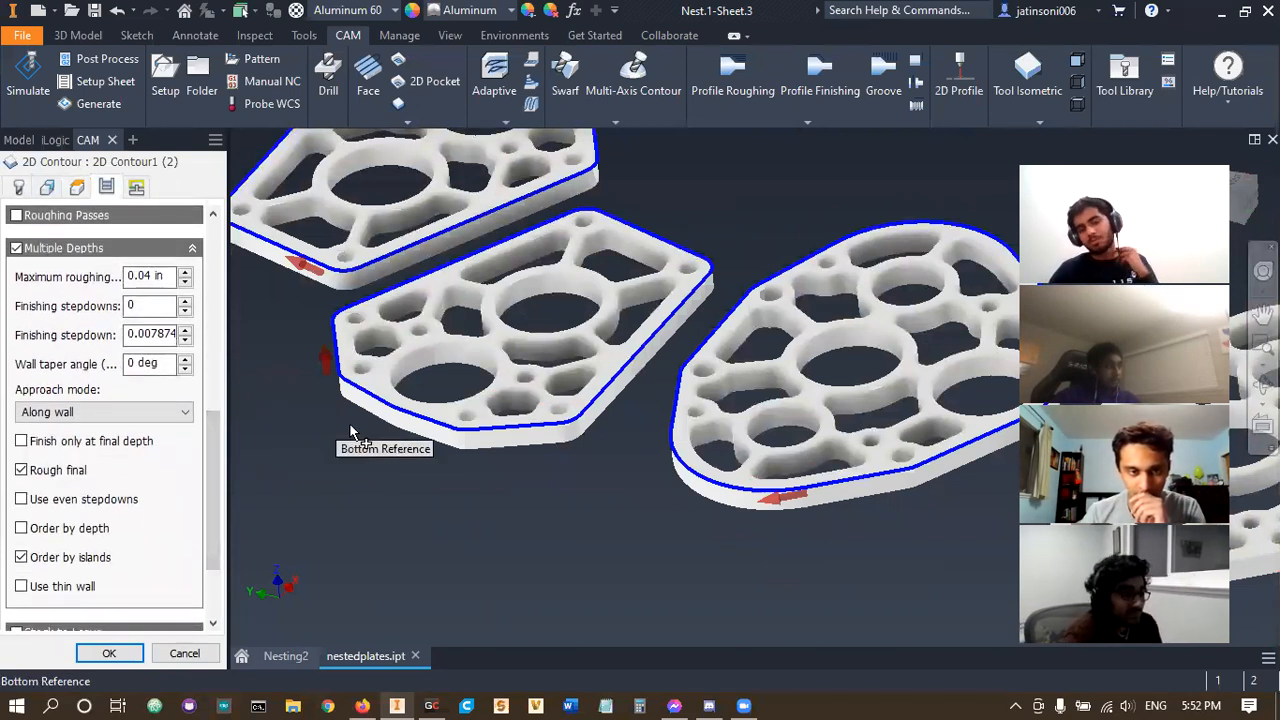
scroll(370, 450, down, 5)
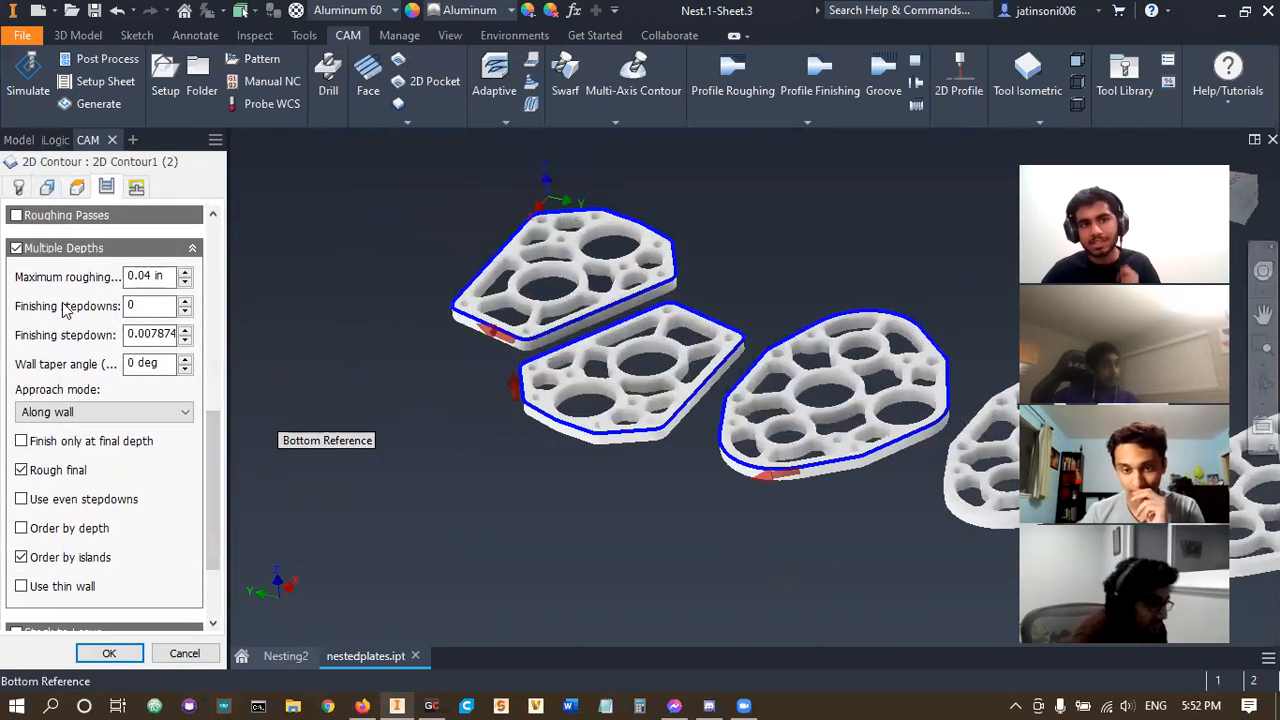
scroll(540, 440, up, 6)
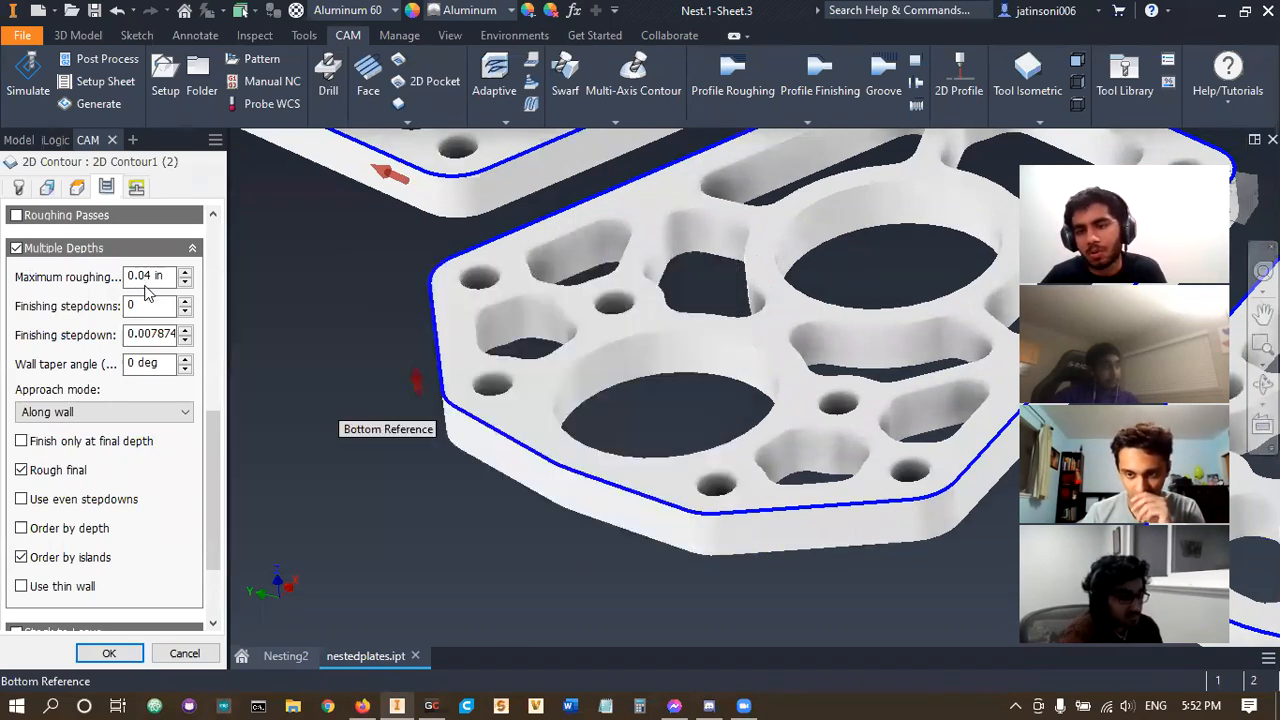
mouse_move(145, 290)
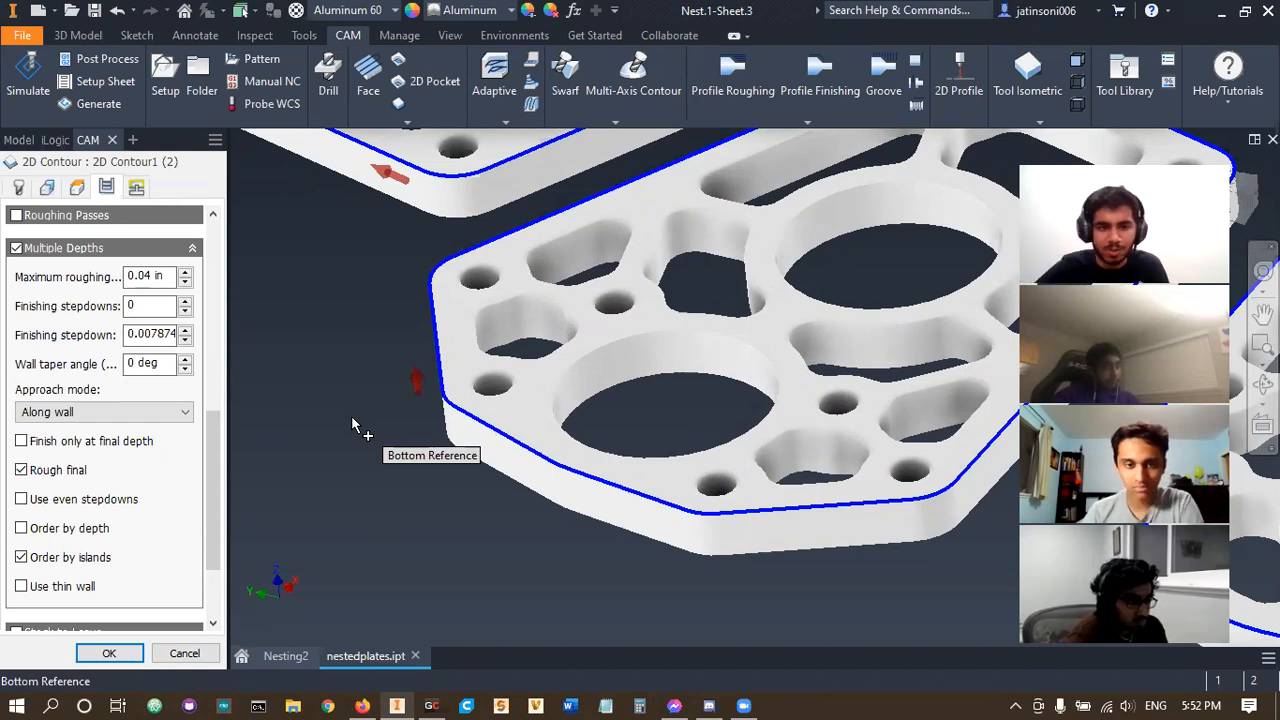
scroll(218, 480, down, 1)
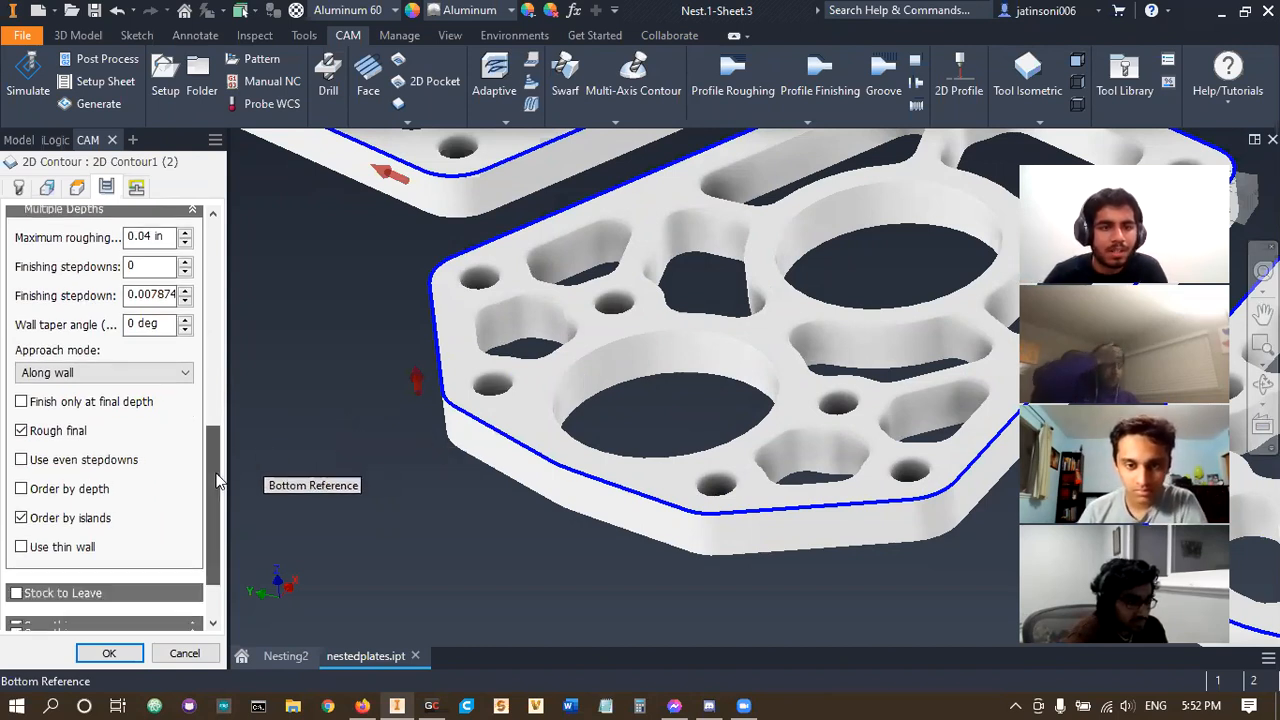
scroll(218, 482, down, 1)
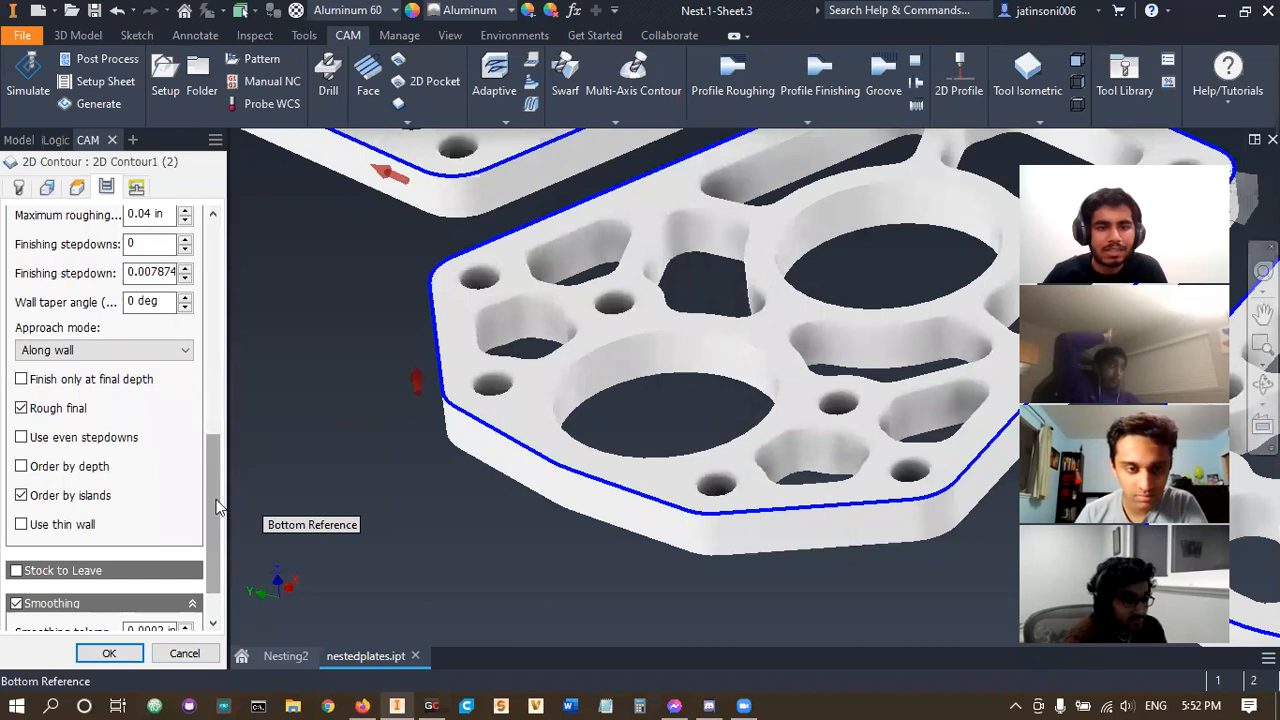
scroll(218, 505, down, 2)
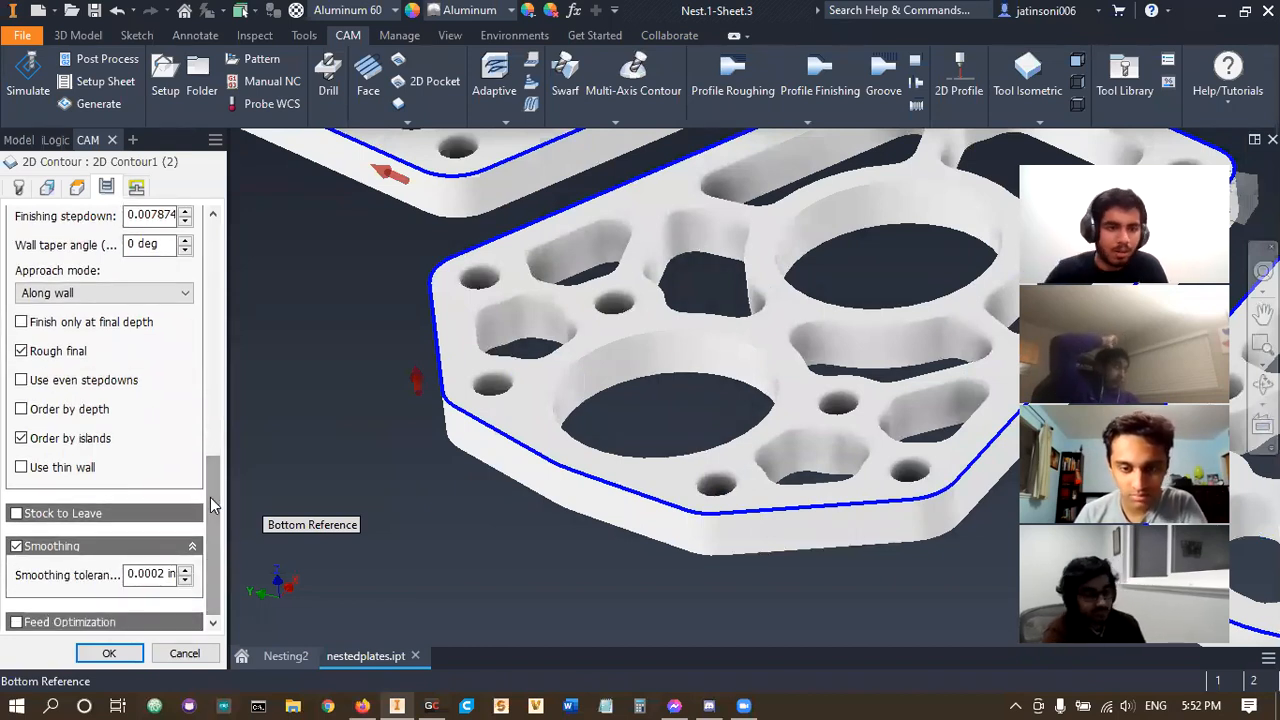
- Check the linking and ramp settings of the outer contour operation and accept it to generate the toolpath around the plates
click(137, 190)
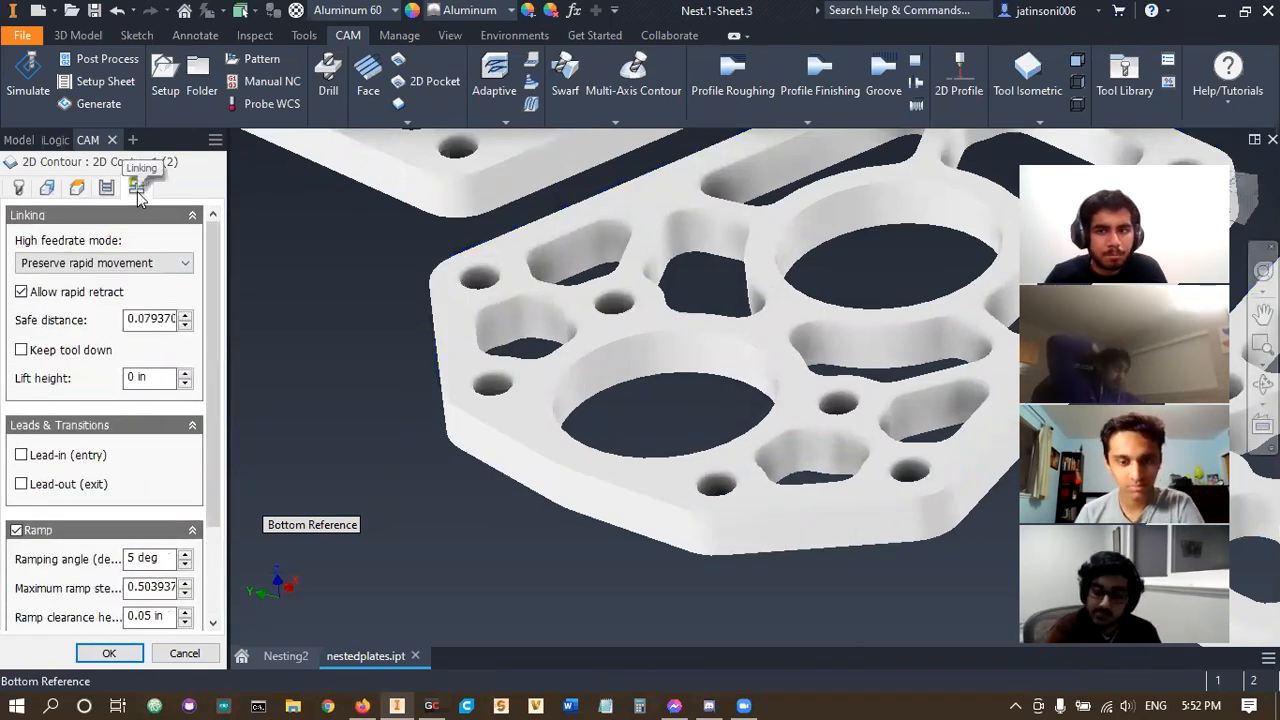
scroll(212, 392, down, 5)
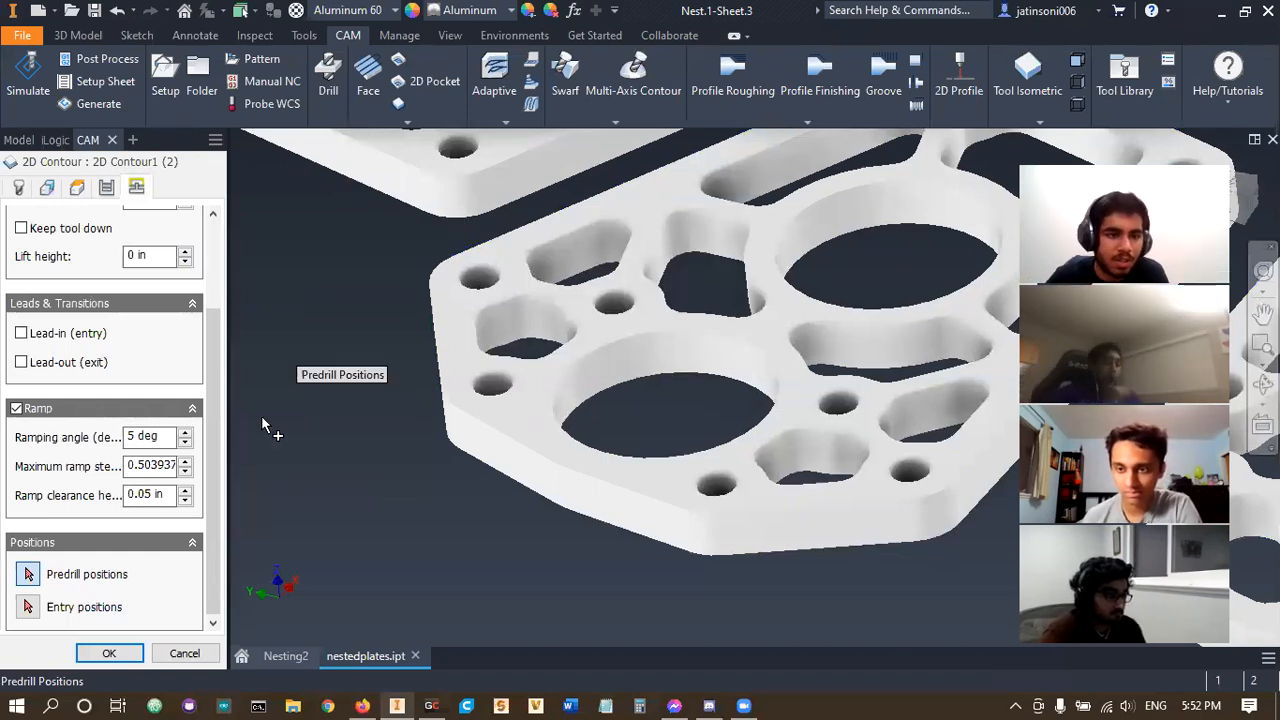
click(115, 652)
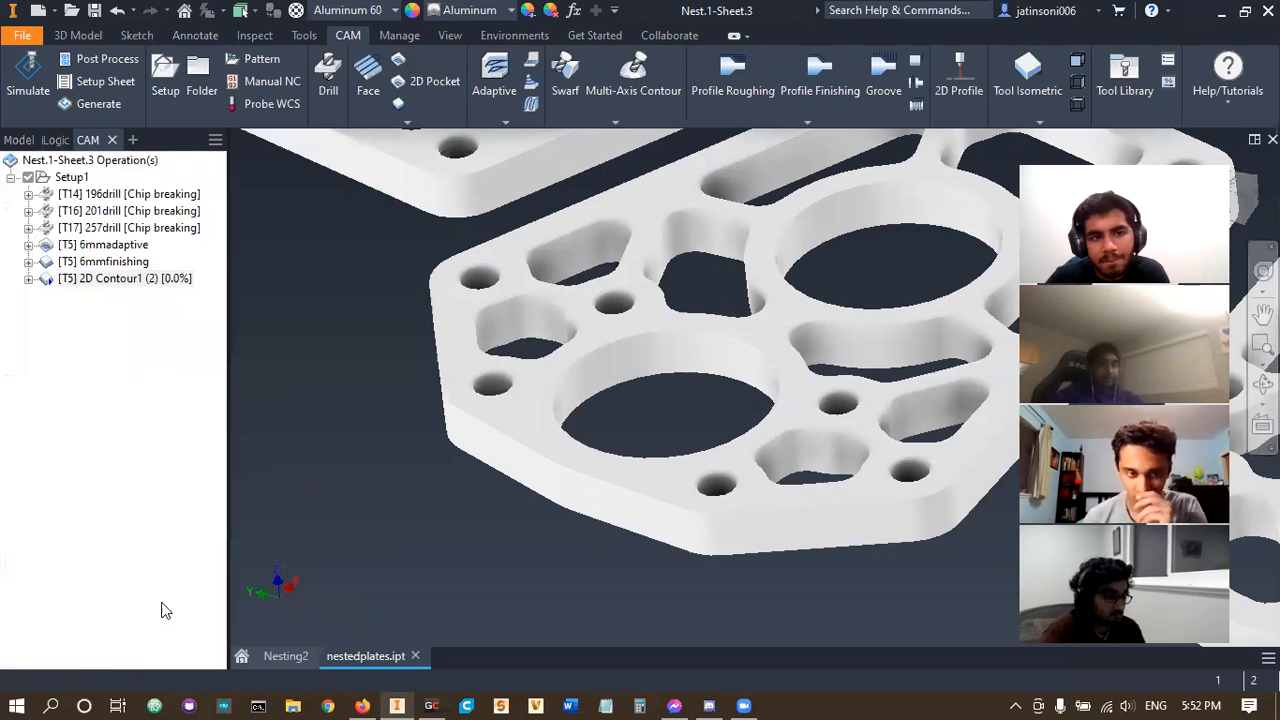
scroll(300, 380, down, 3)
scroll(346, 416, down, 3)
shift+middle_drag(345, 416, 346, 408)
scroll(632, 463, up, 3)
scroll(632, 463, up, 2)
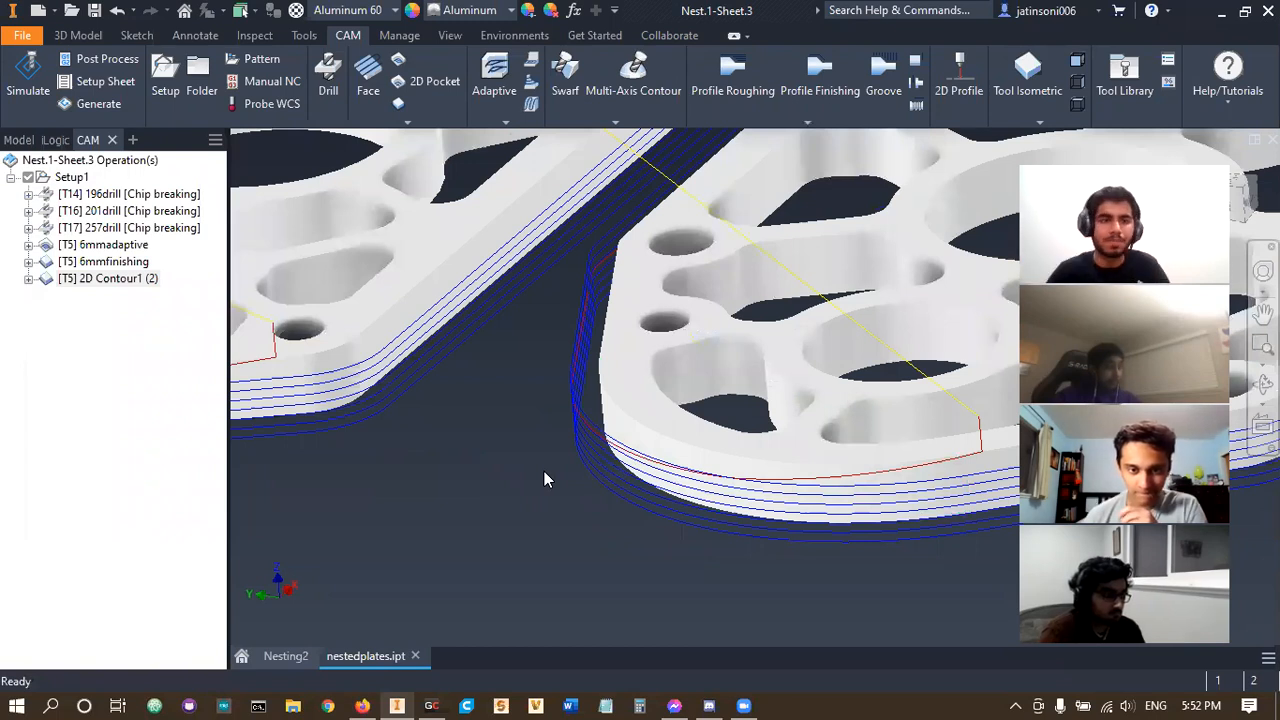
- Simulate the new outer 2D contour operation and follow the tool as it cuts the first plate's outline
click(93, 280)
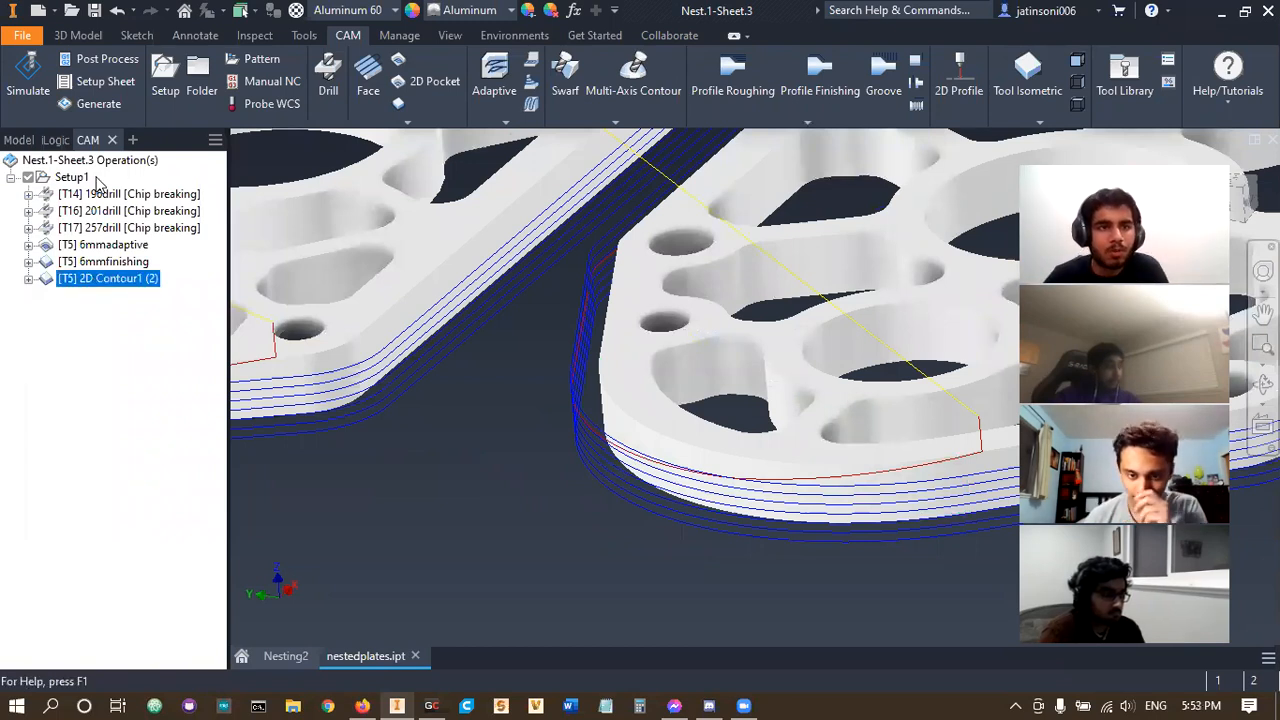
click(24, 80)
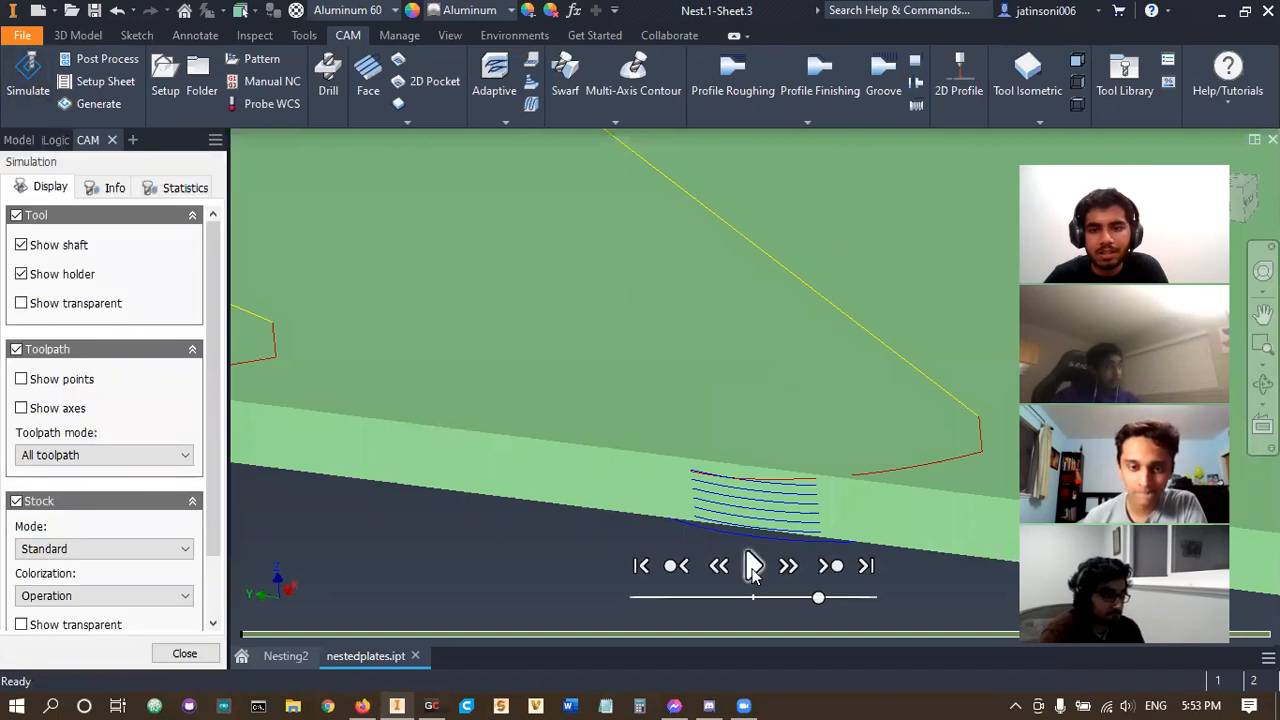
click(752, 565)
scroll(531, 354, up, 5)
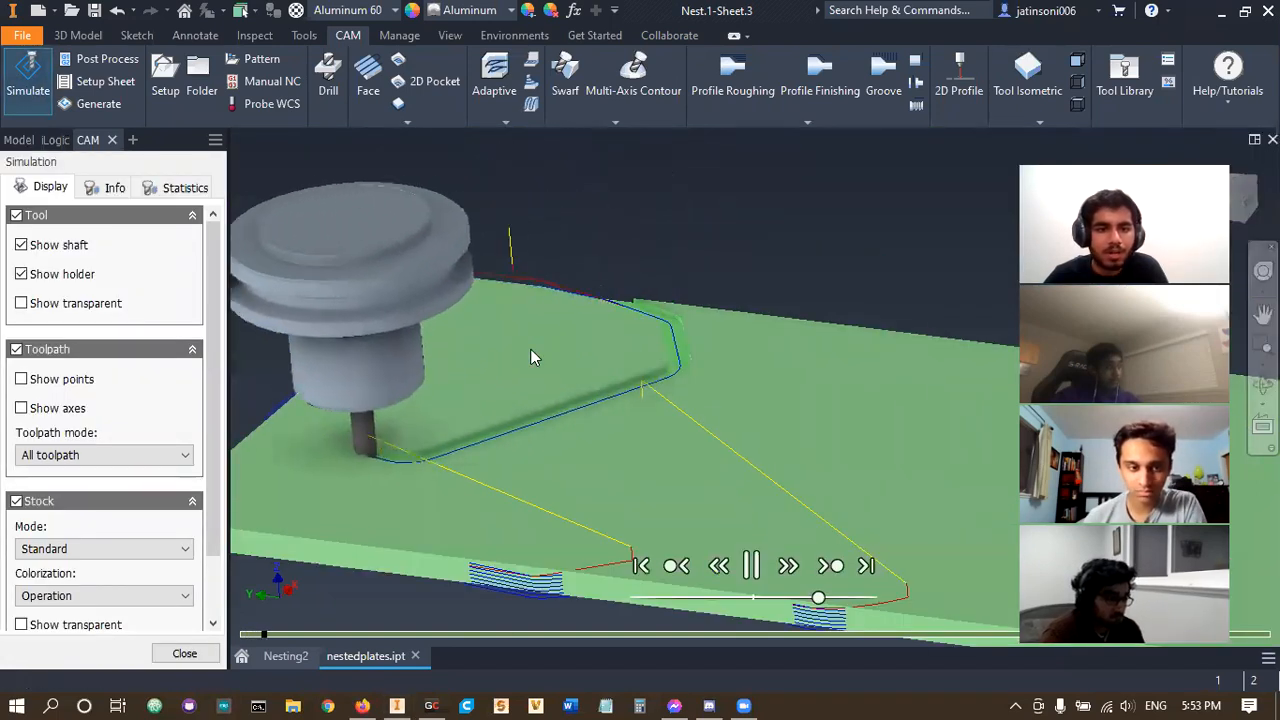
scroll(628, 398, up, 3)
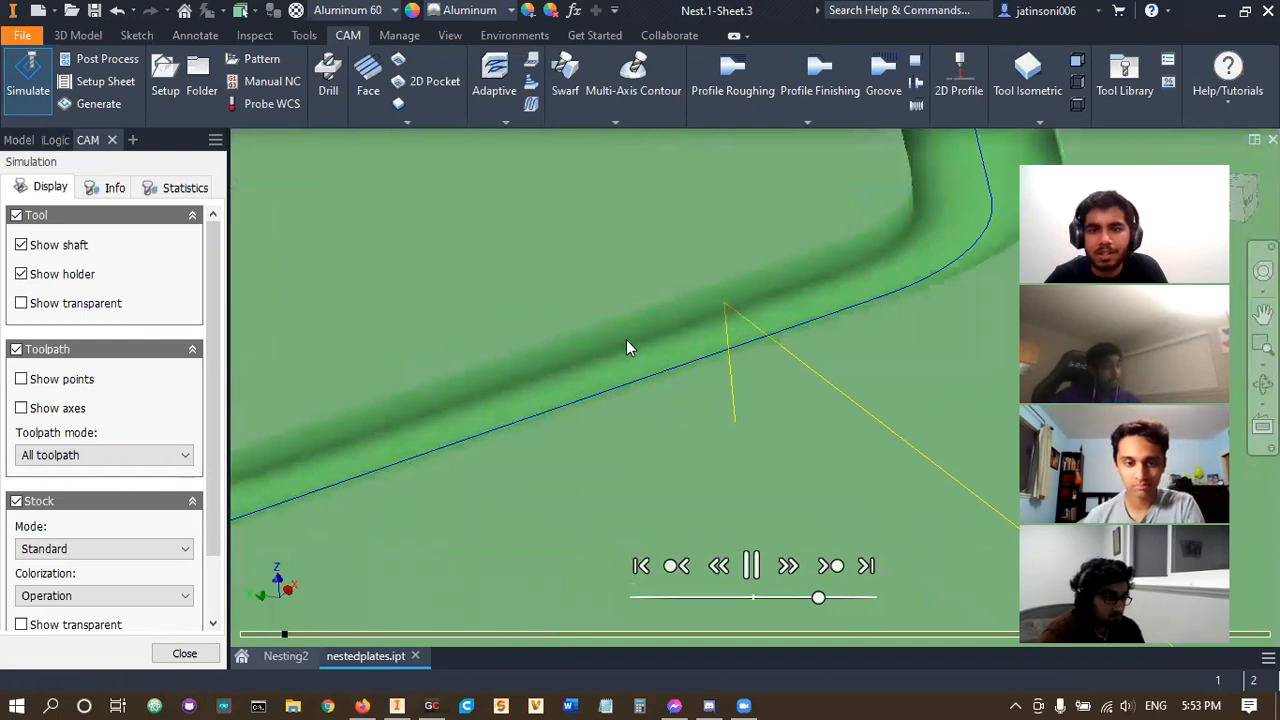
scroll(626, 339, down, 3)
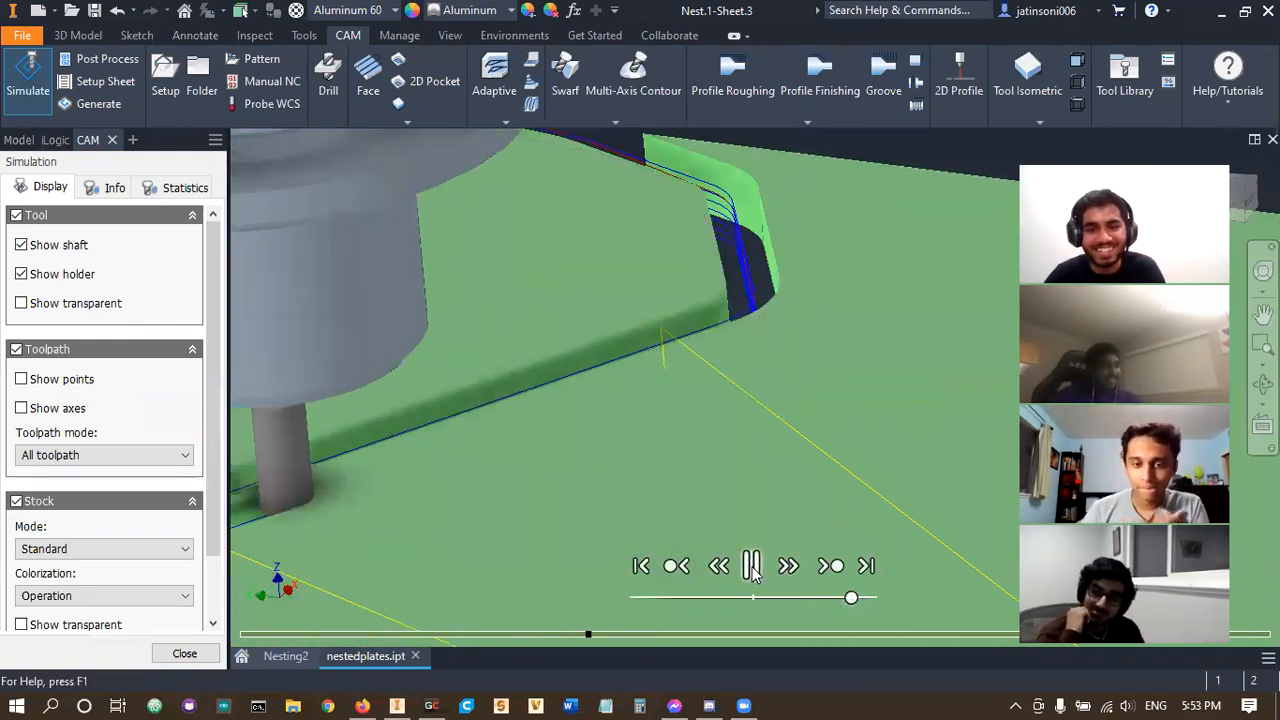
scroll(723, 517, down, 10)
middle_drag(677, 411, 640, 300)
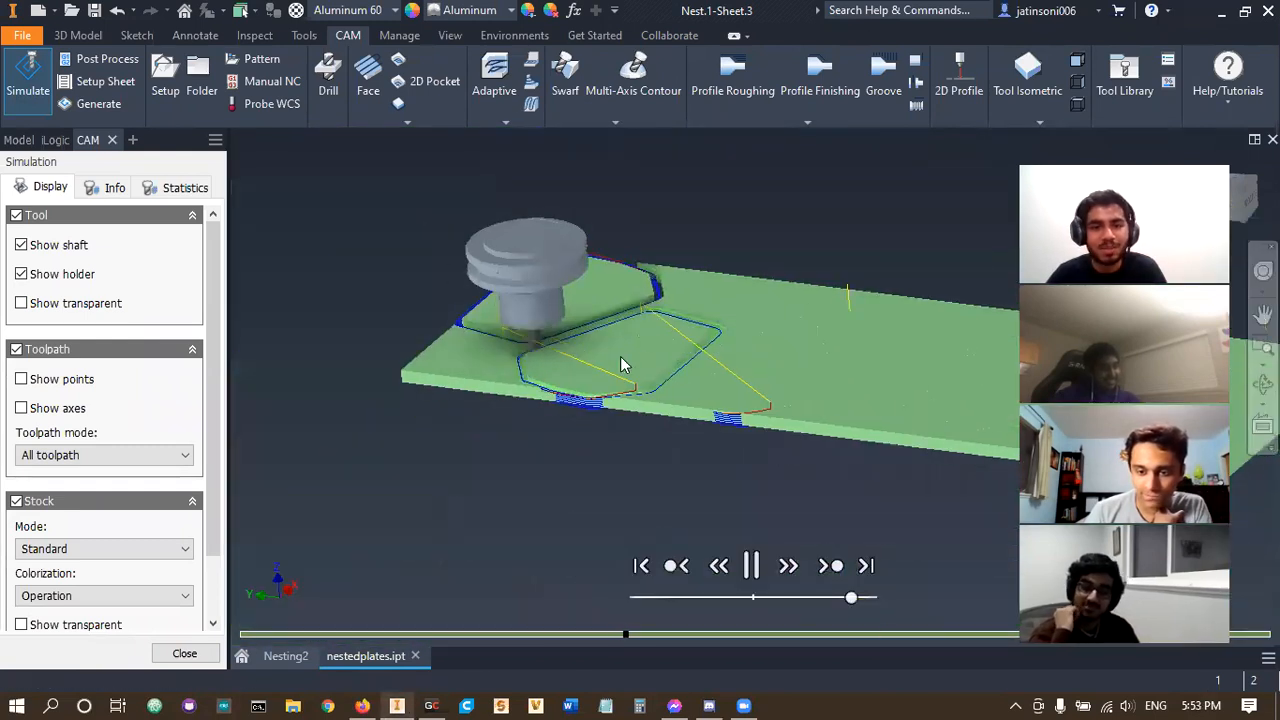
scroll(608, 385, up, 4)
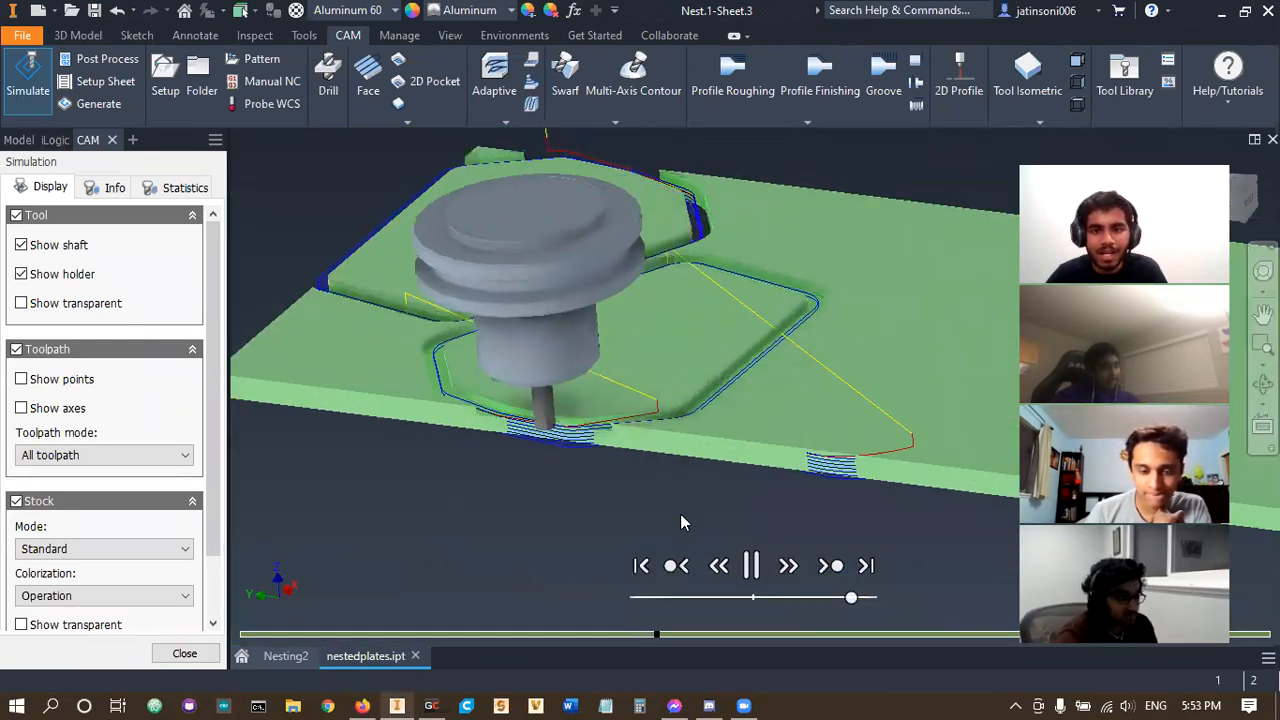
- Pause the simulation to check the cuts between the first two plates, and resume it for the second outline
click(752, 566)
shift+middle_drag(549, 502, 600, 545)
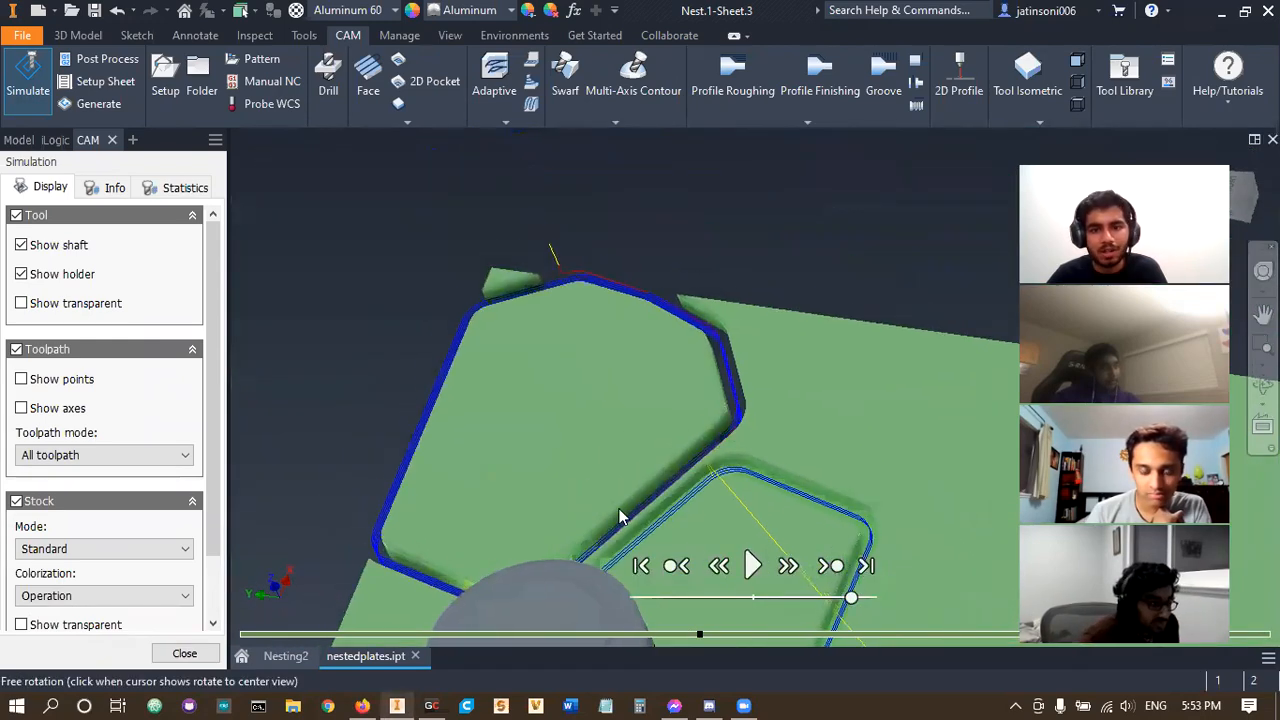
click(752, 568)
scroll(682, 486, down, 4)
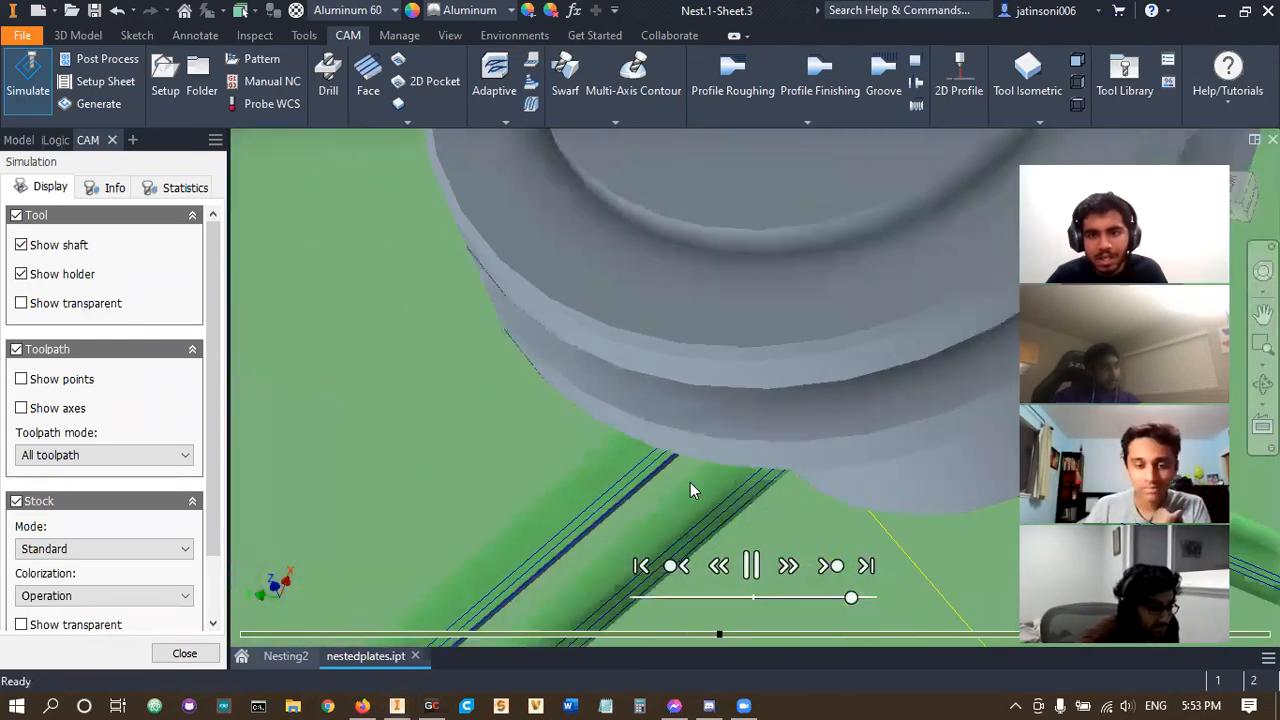
scroll(692, 494, up, 6)
scroll(692, 505, down, 5)
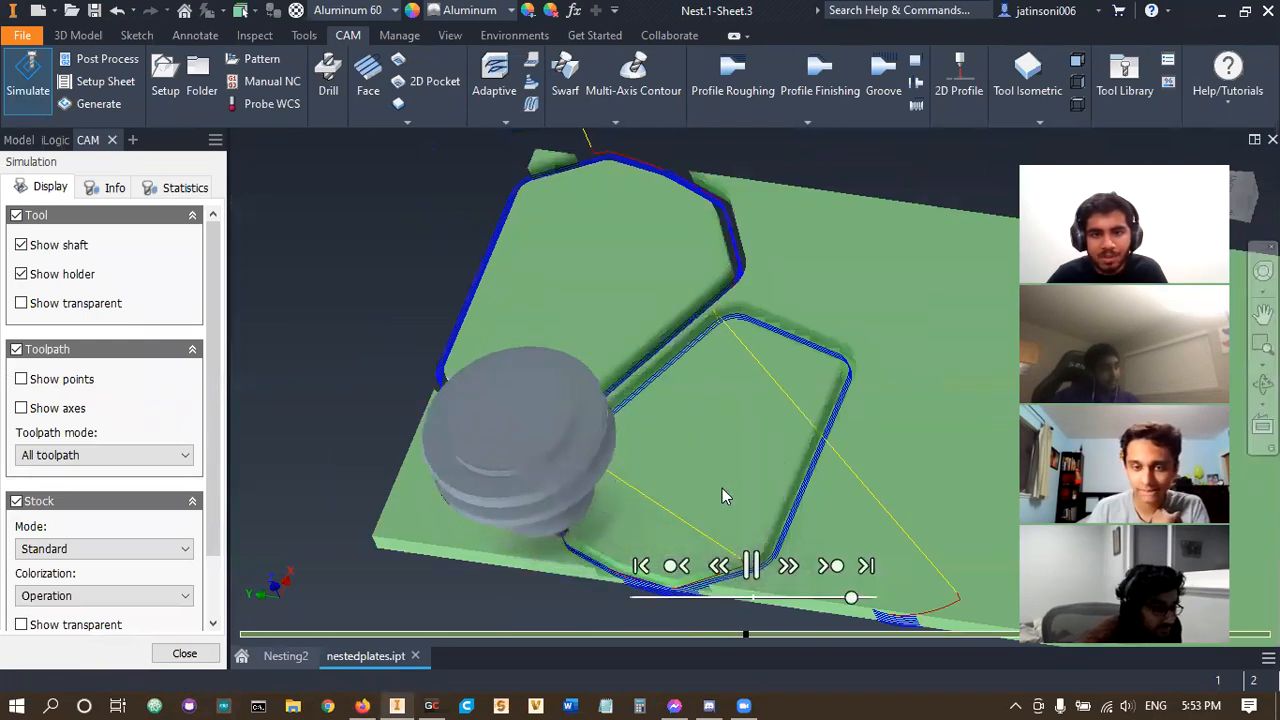
- Pause the simulation after the second plate and examine the thin strip of stock between the two neighbouring plate outlines
click(752, 566)
scroll(570, 395, up, 8)
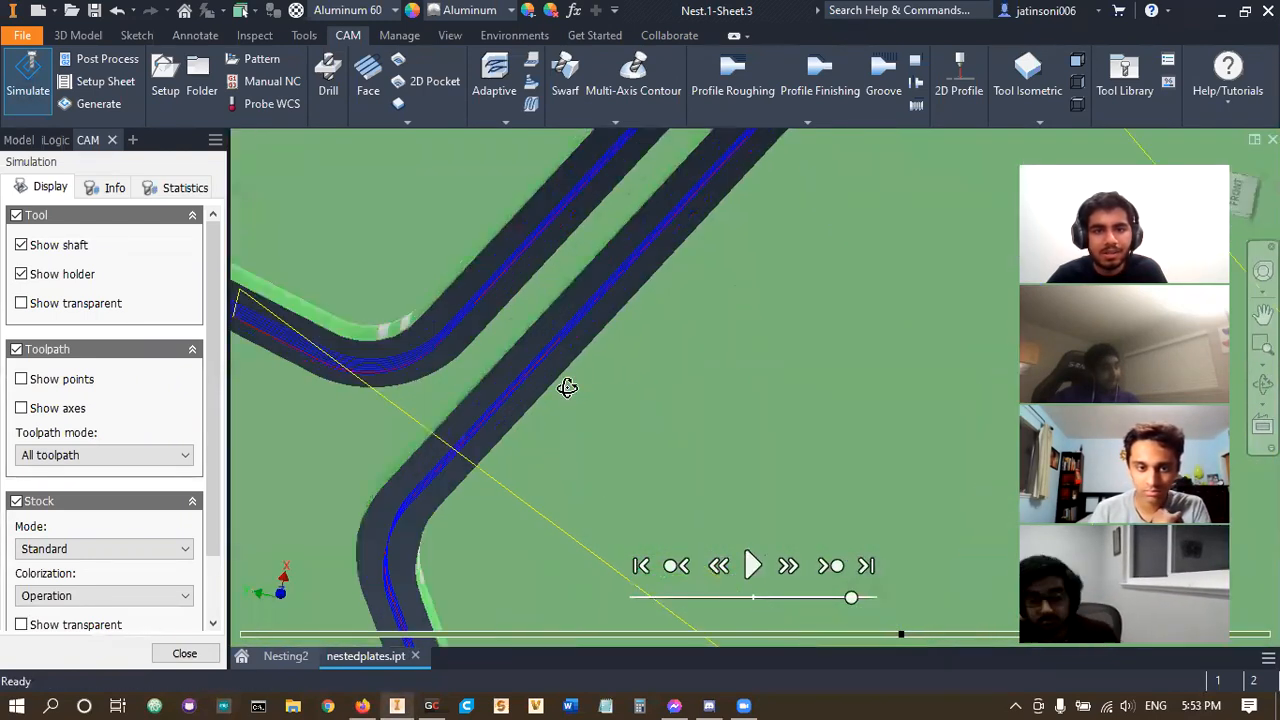
scroll(563, 410, down, 4)
scroll(565, 408, up, 6)
scroll(630, 397, down, 5)
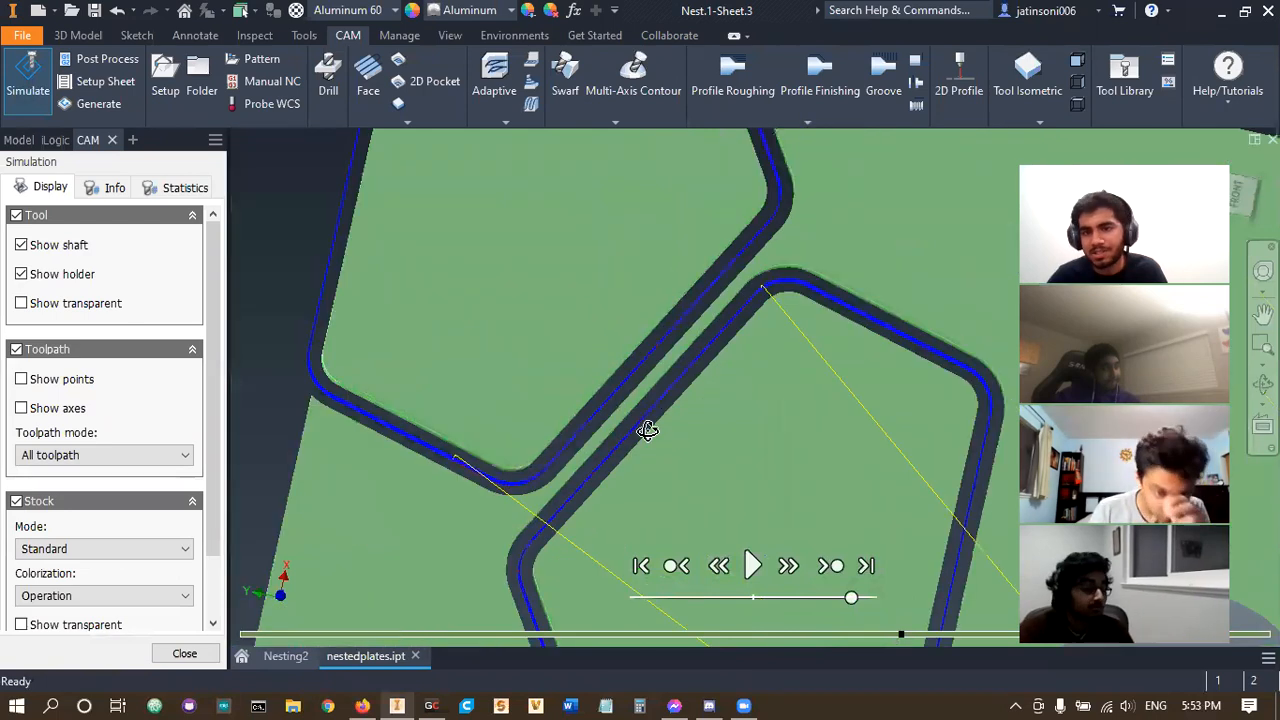
scroll(680, 350, up, 3)
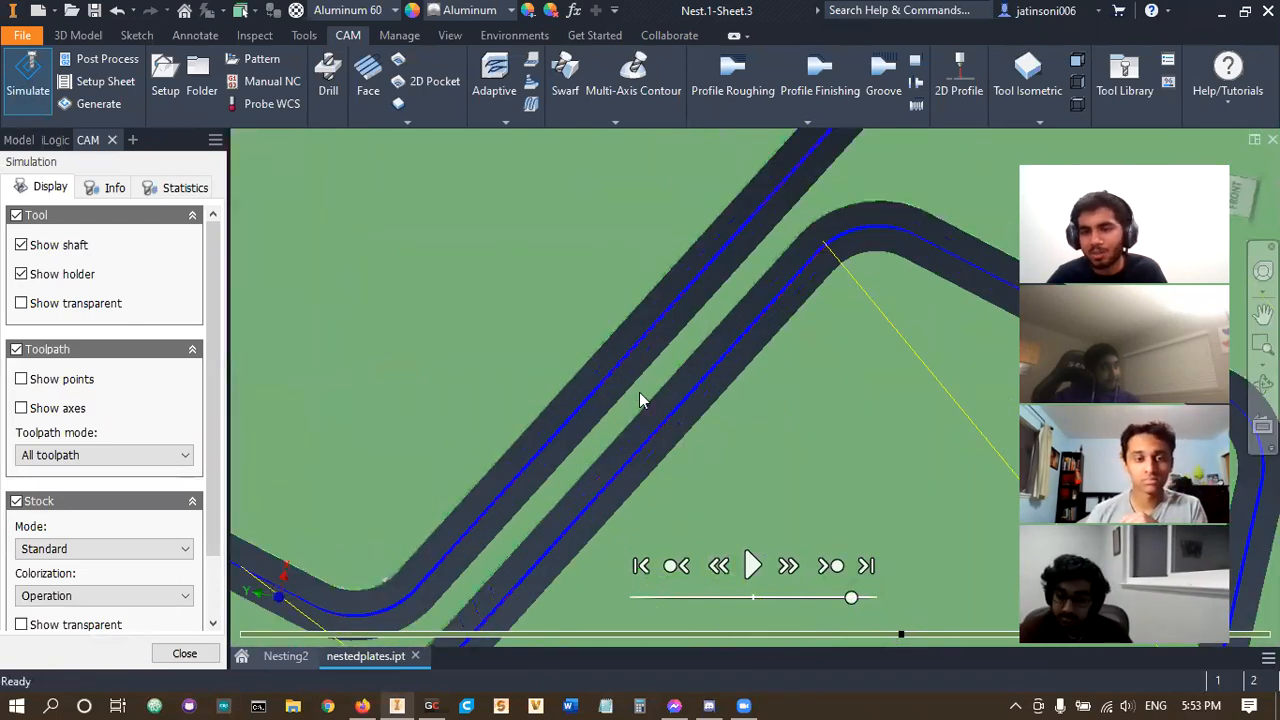
scroll(639, 392, down, 6)
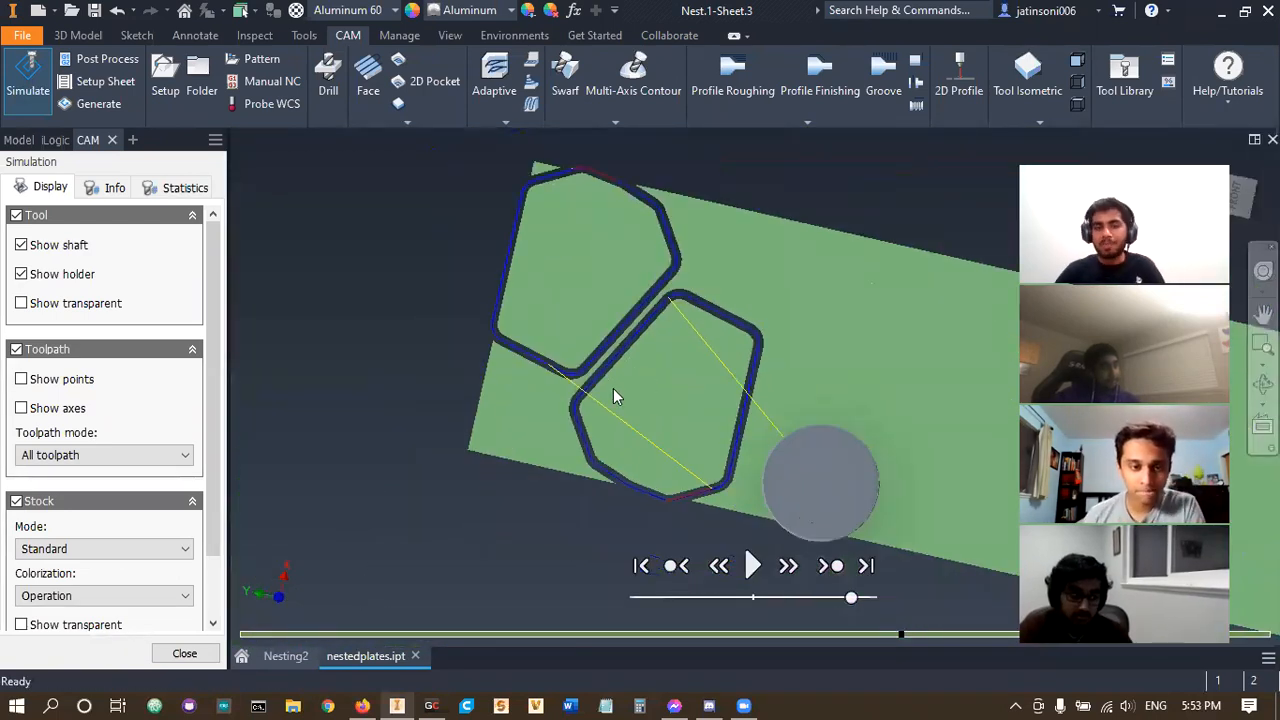
scroll(600, 340, up, 3)
scroll(630, 364, up, 3)
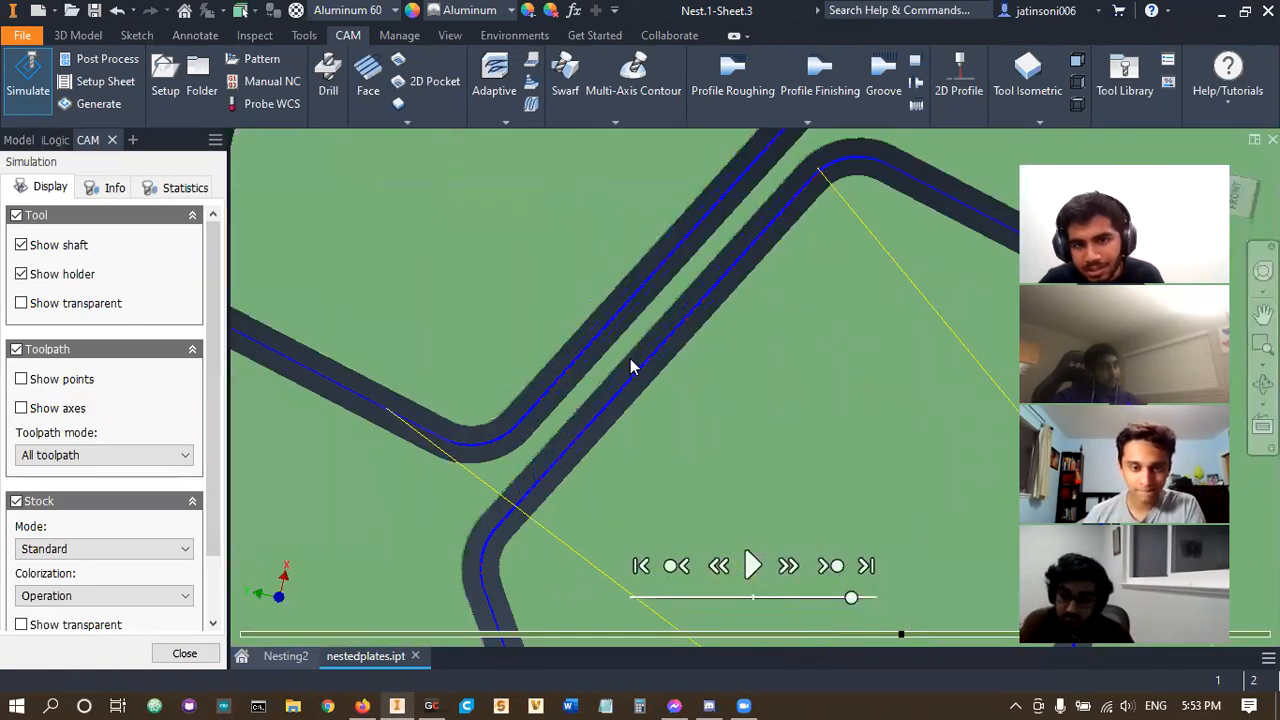
scroll(630, 364, down, 2)
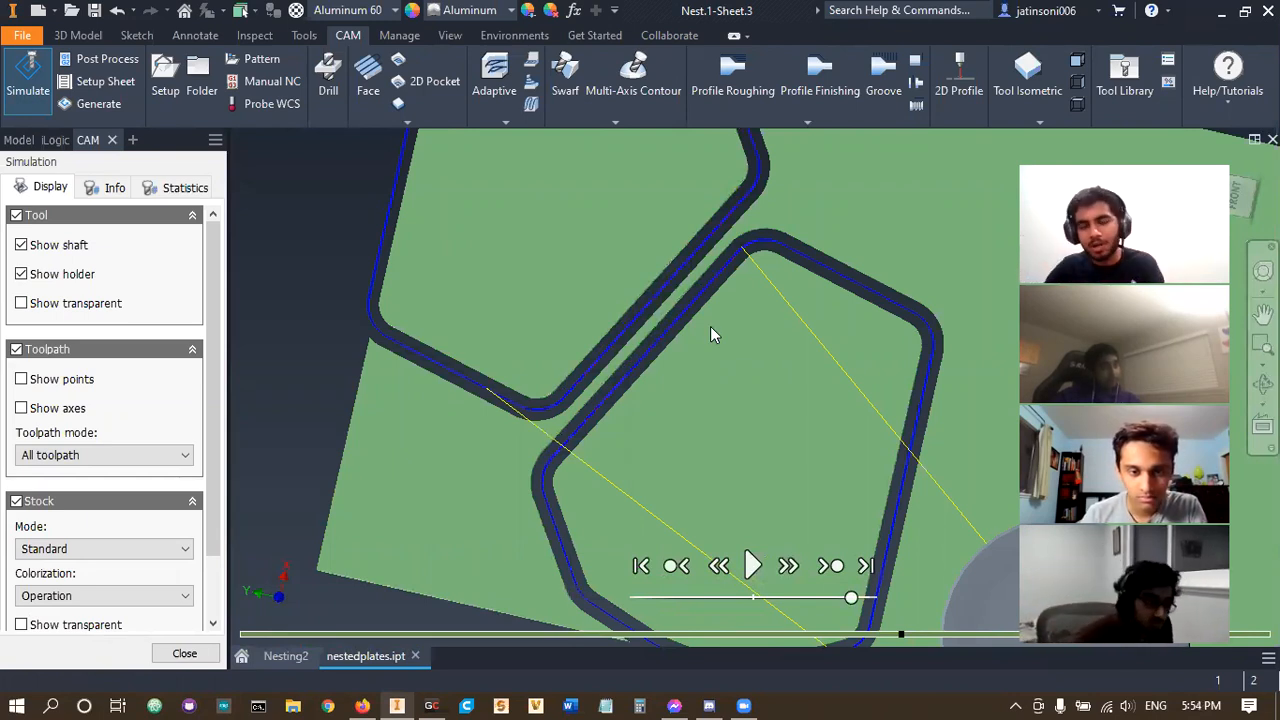
scroll(590, 452, up, 3)
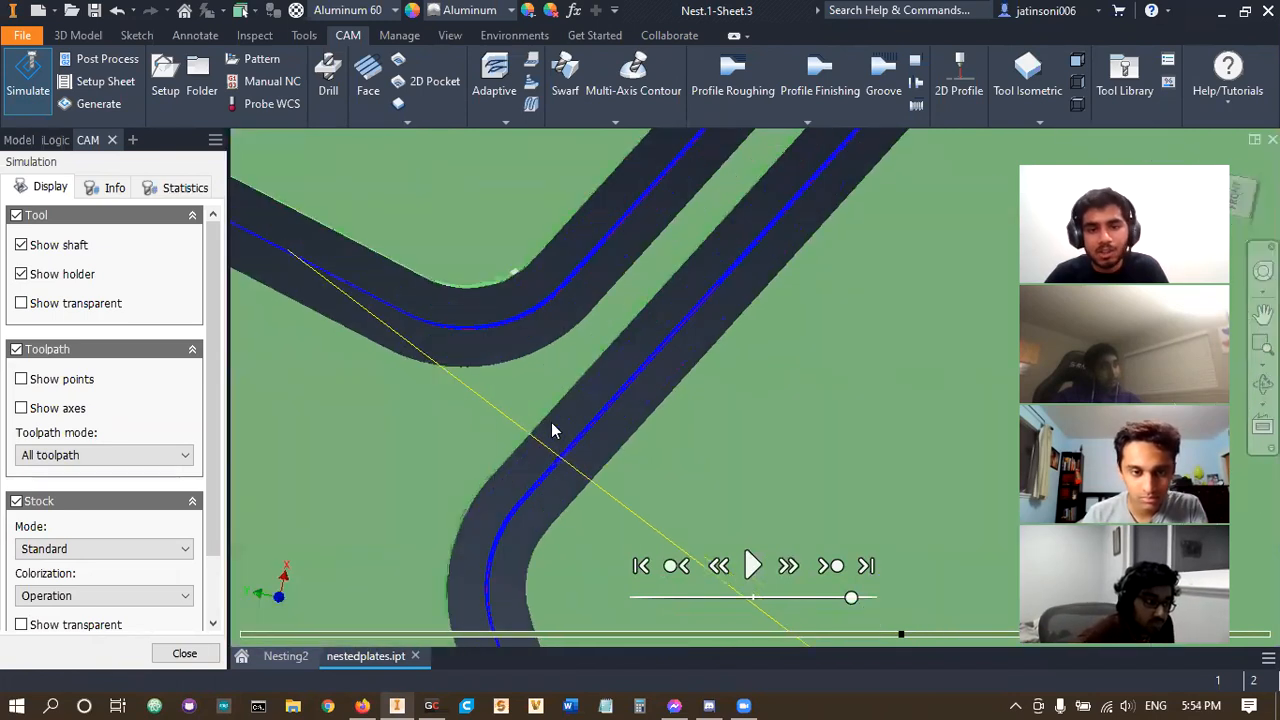
scroll(551, 422, down, 1)
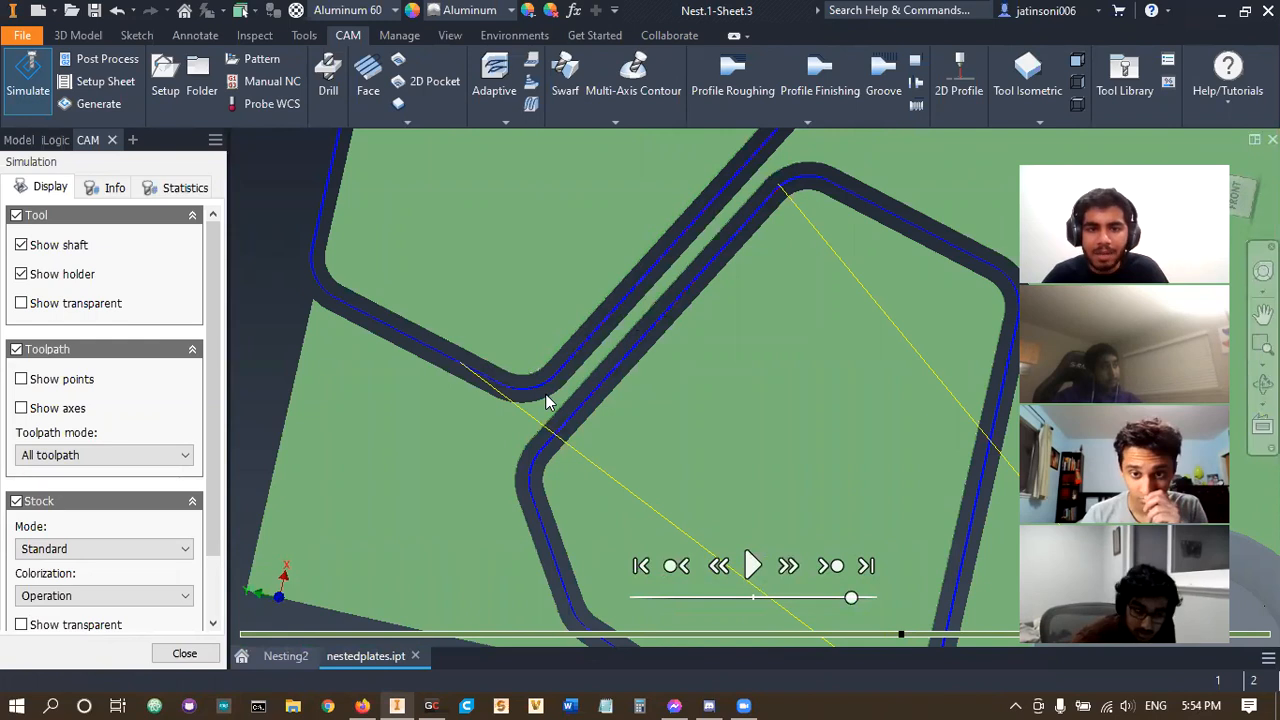
scroll(545, 401, down, 5)
scroll(495, 452, up, 3)
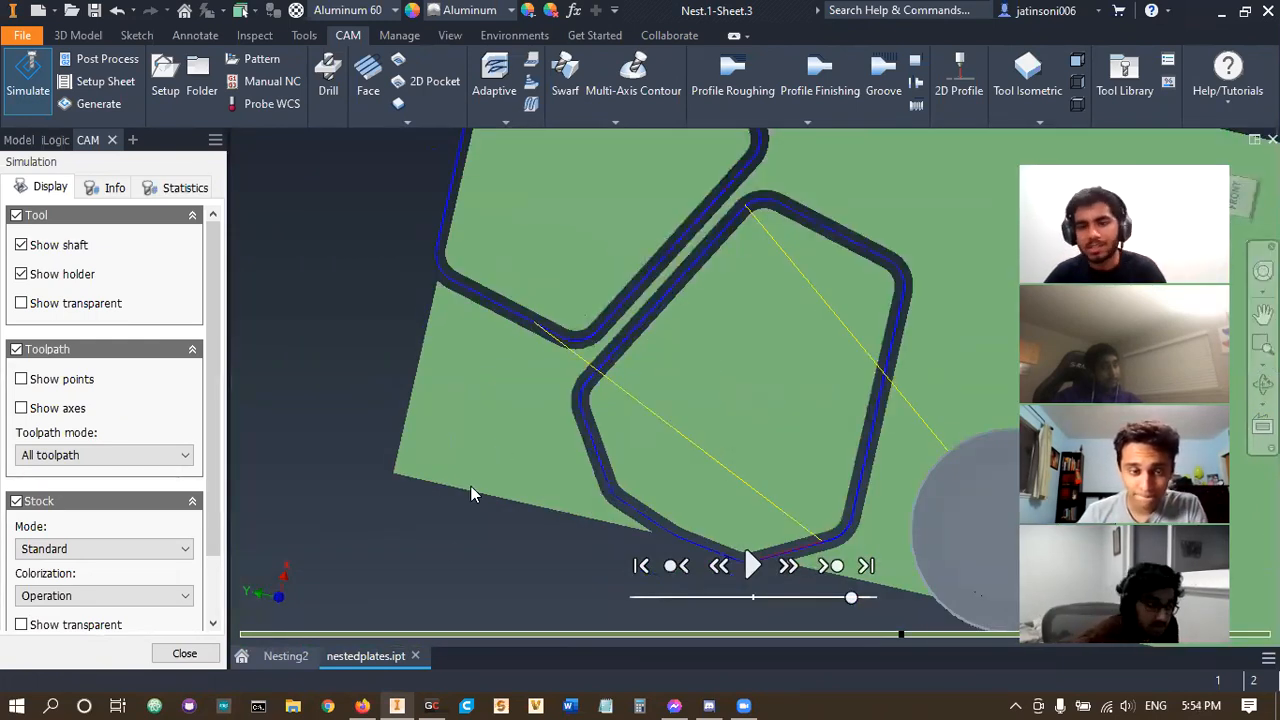
scroll(606, 508, down, 3)
middle_drag(554, 463, 420, 409)
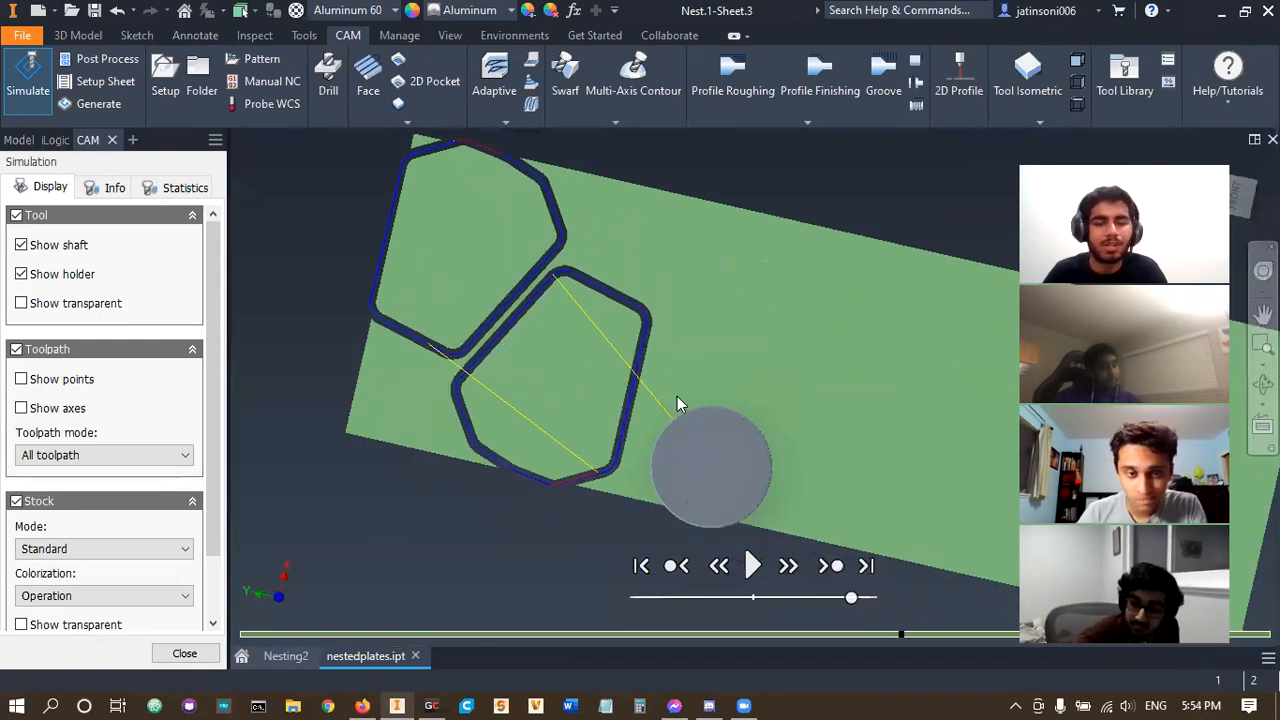
scroll(566, 454, up, 5)
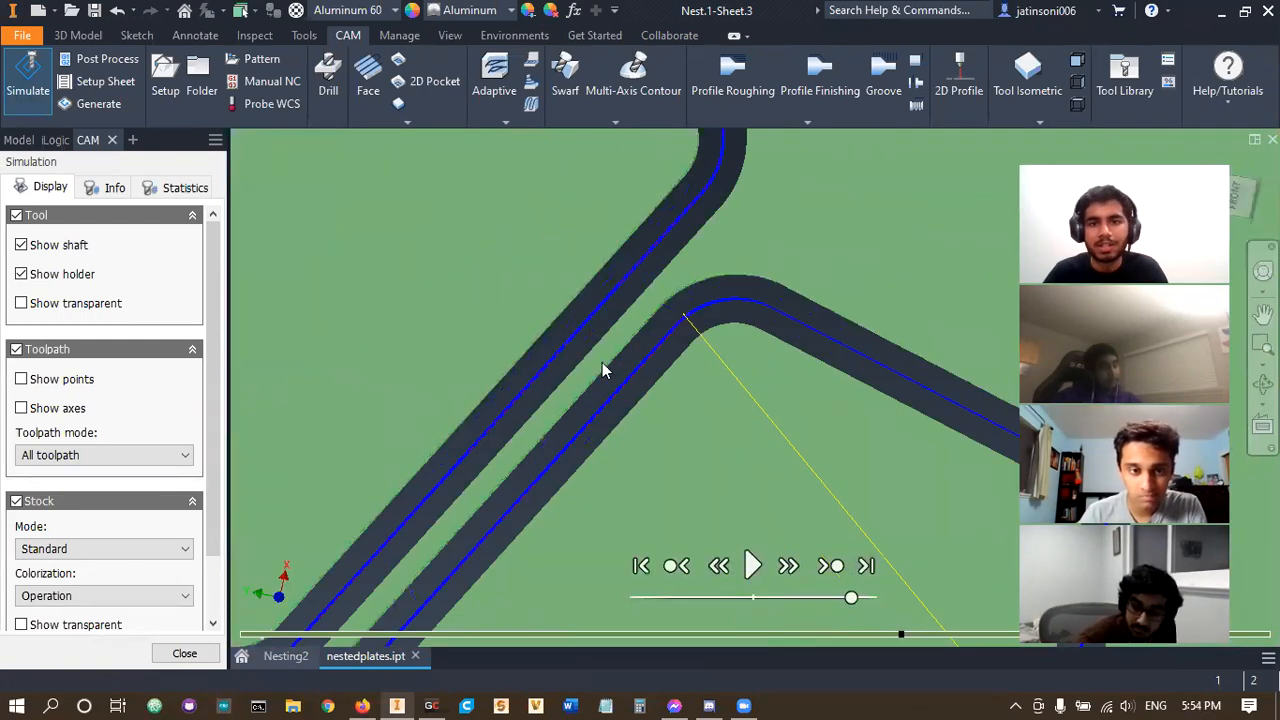
scroll(603, 405, down, 5)
- Resume the simulation briefly, close it, and view the whole row of nested plates
click(751, 575)
middle_drag(812, 452, 700, 337)
click(185, 654)
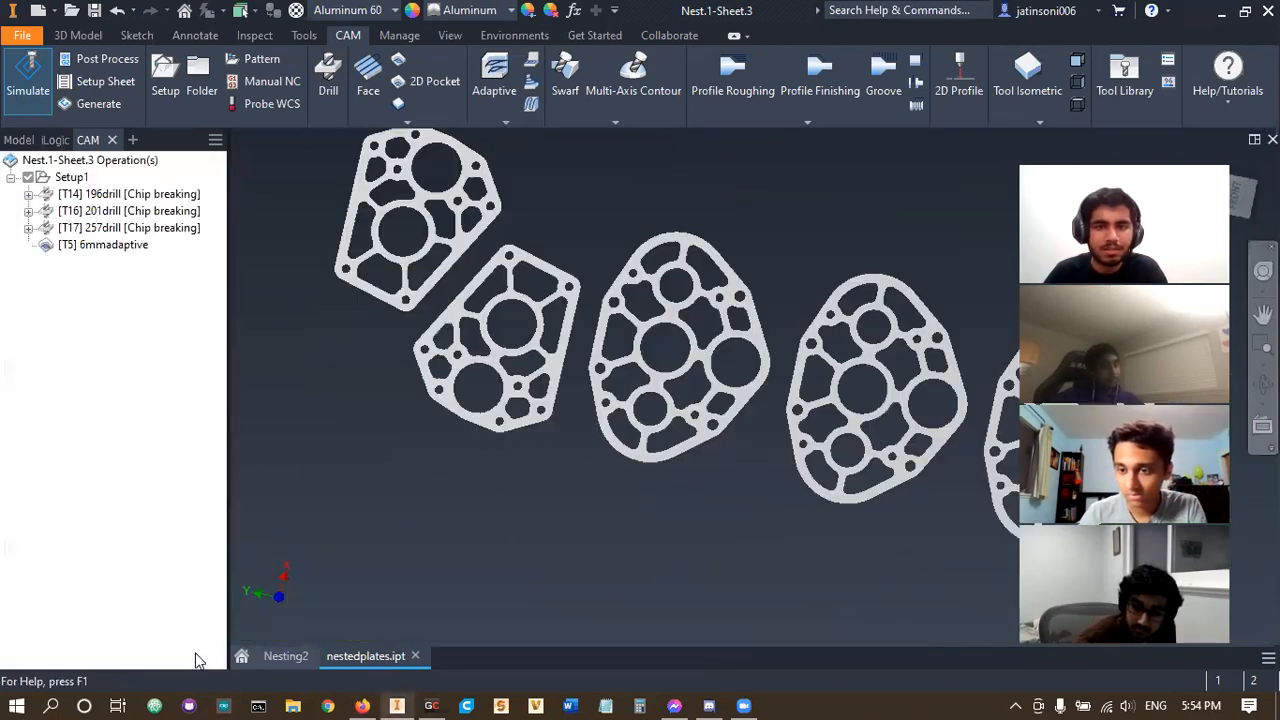
scroll(379, 482, down, 3)
key(F4)
drag(427, 501, 364, 458)
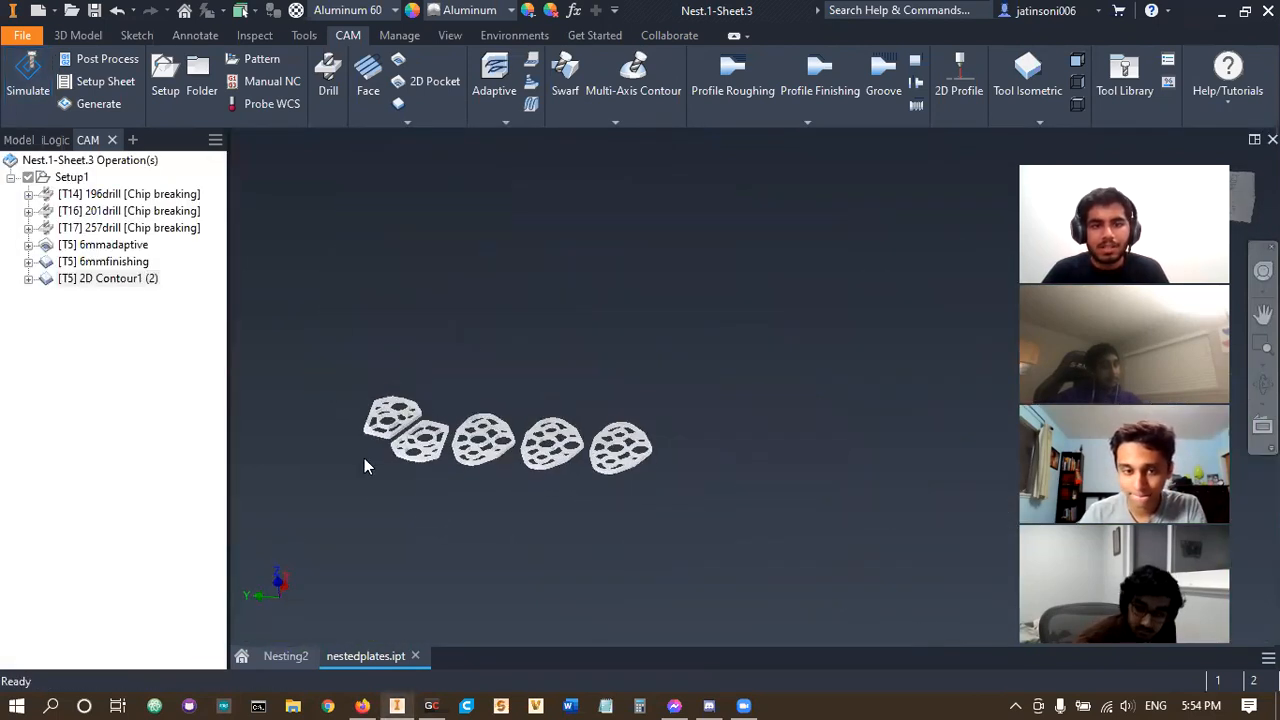
middle_drag(360, 456, 459, 474)
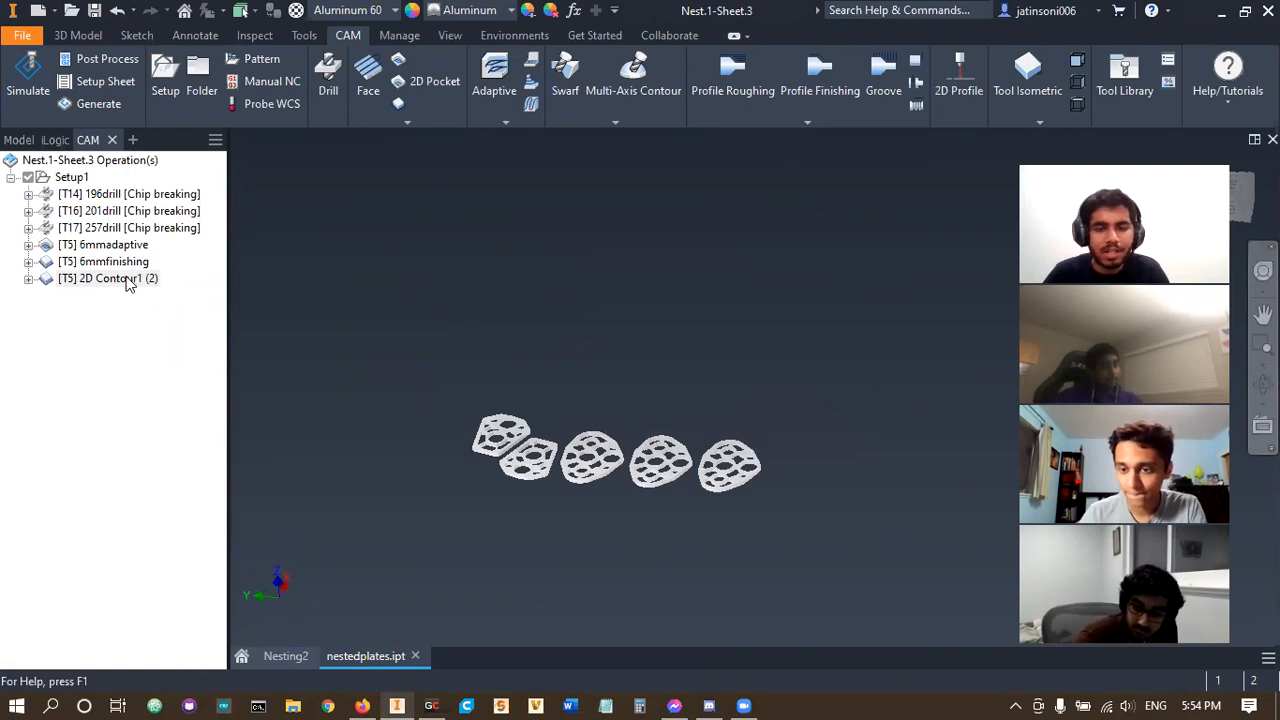
- Select the 196drill operation and examine its drilling toolpath across the nested plates
click(116, 195)
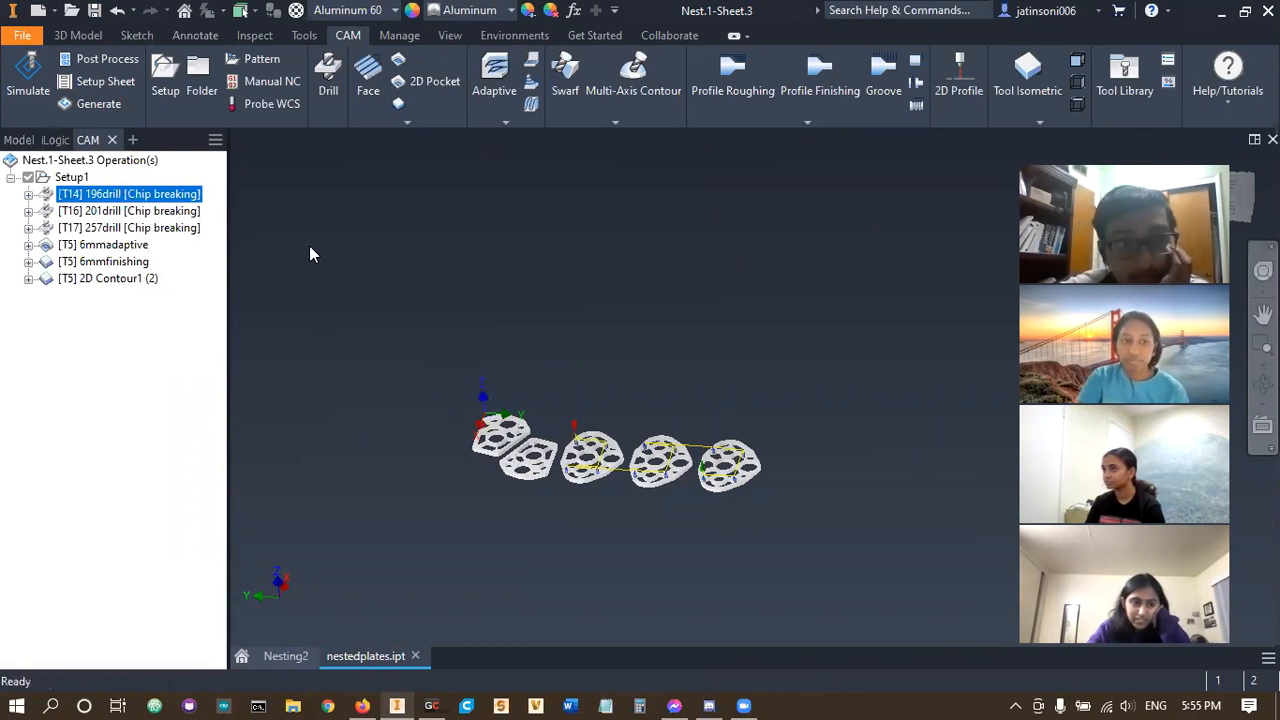
scroll(499, 467, up, 5)
middle_drag(720, 484, 538, 476)
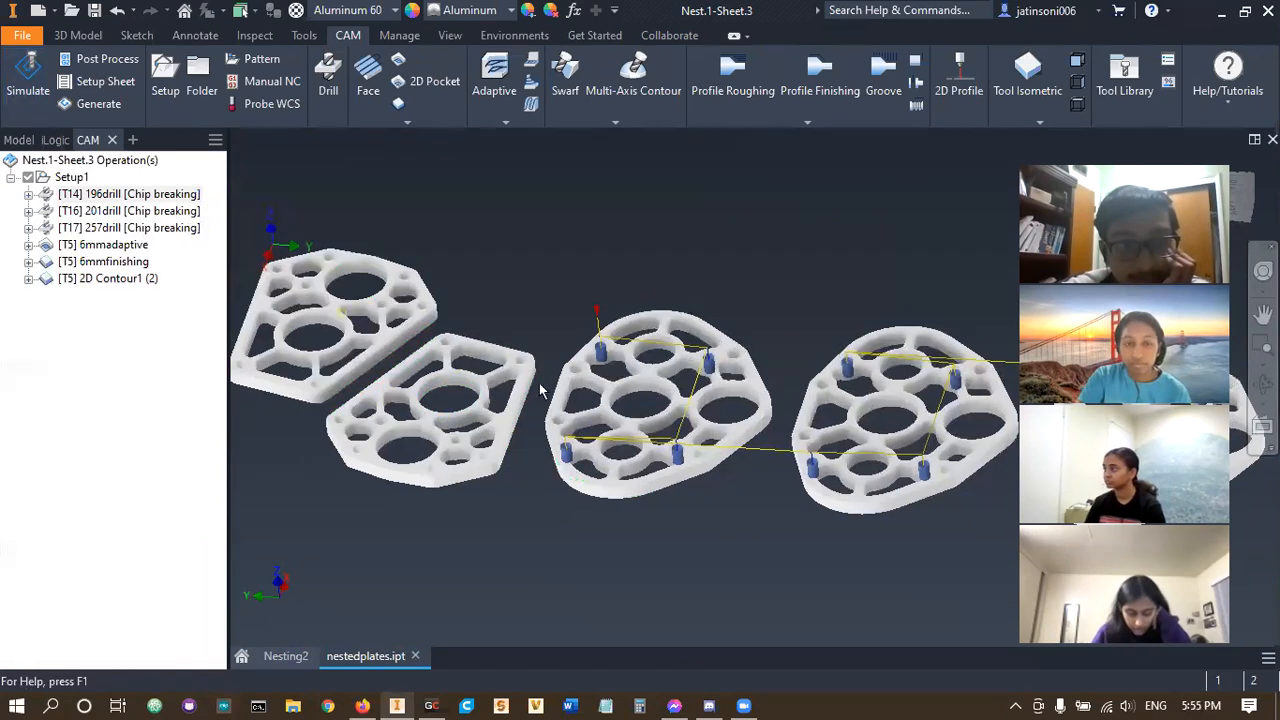
scroll(560, 400, down, 5)
scroll(705, 479, up, 5)
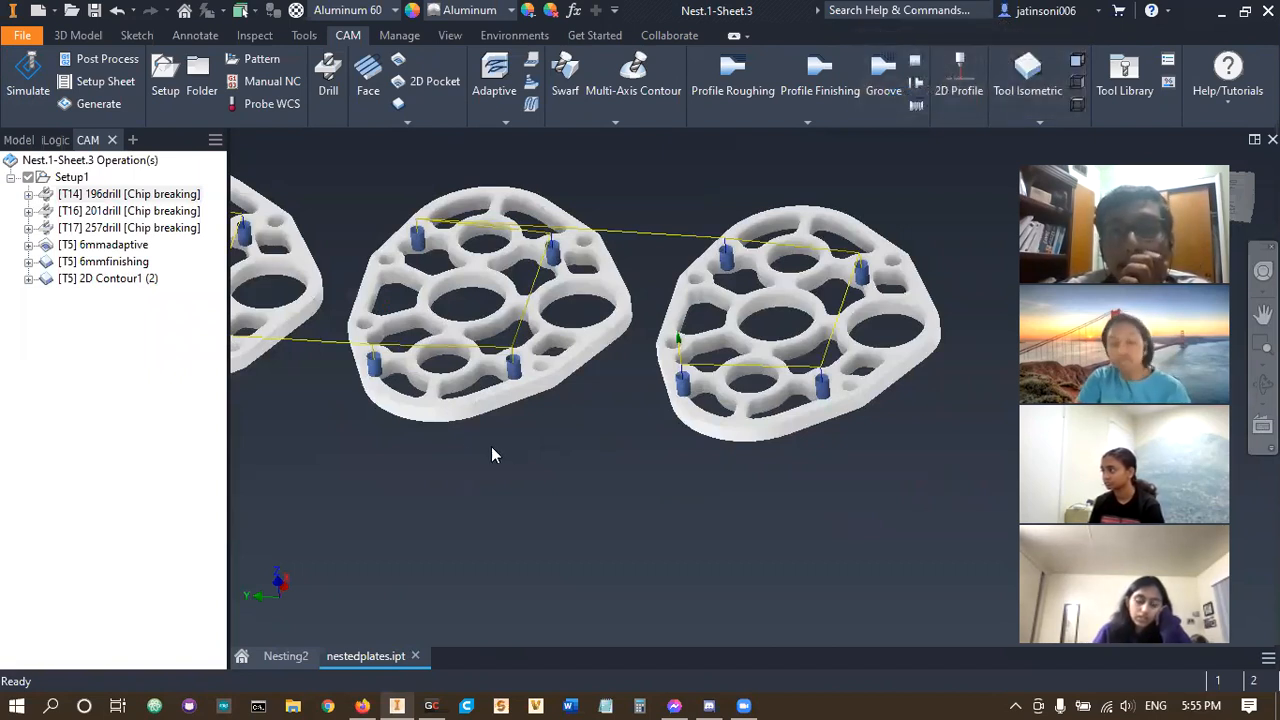
- Open post processing for the 196drill operation and look through the list of available post configurations
click(127, 196)
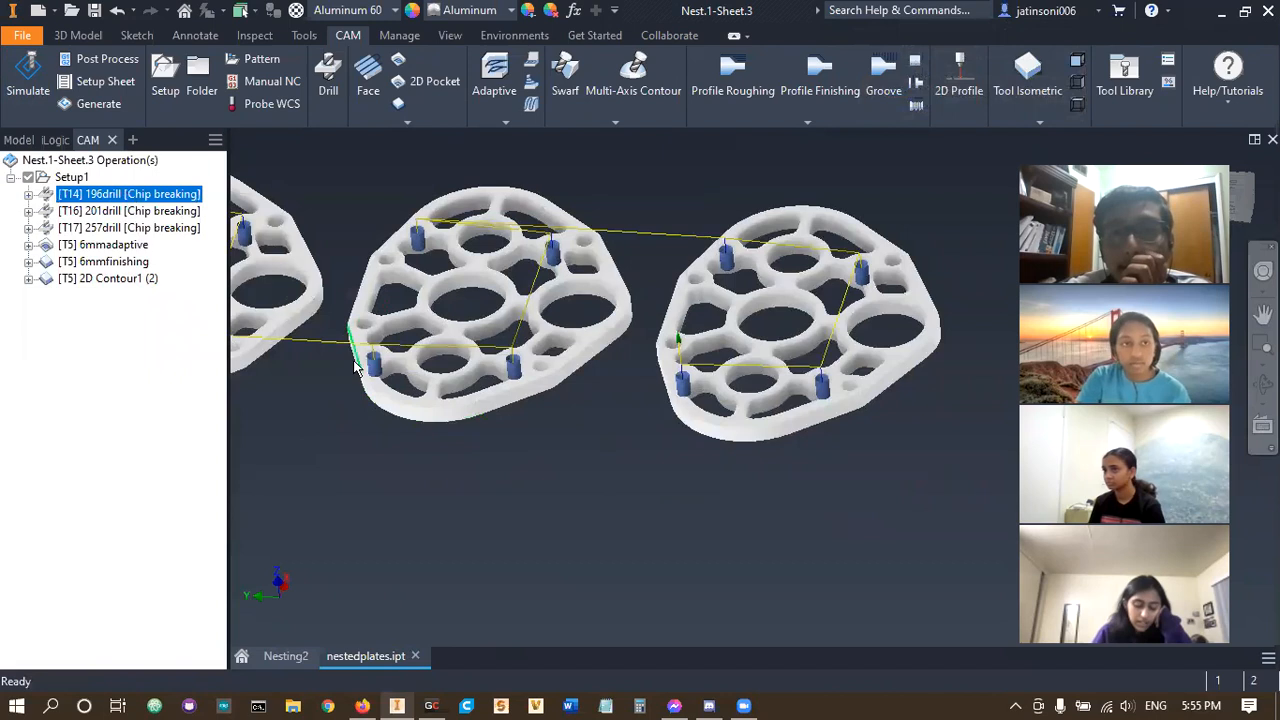
click(126, 60)
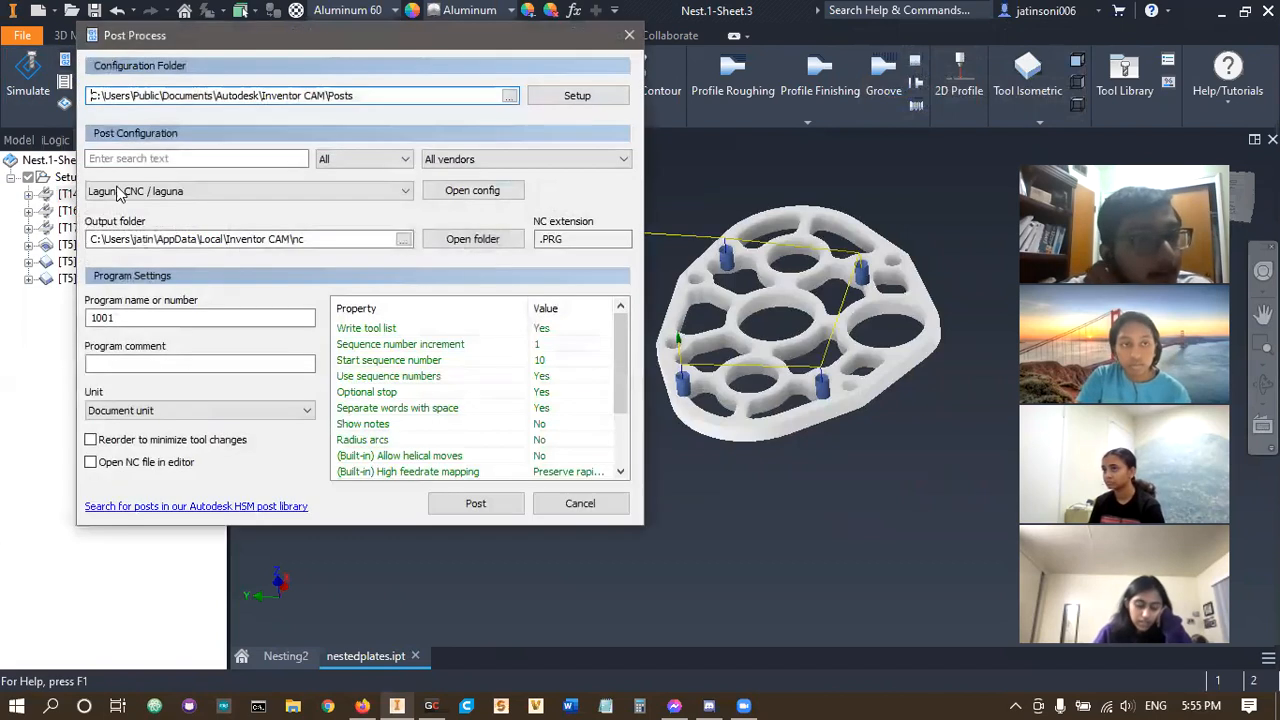
click(259, 200)
scroll(285, 379, down, 1)
scroll(285, 381, up, 15)
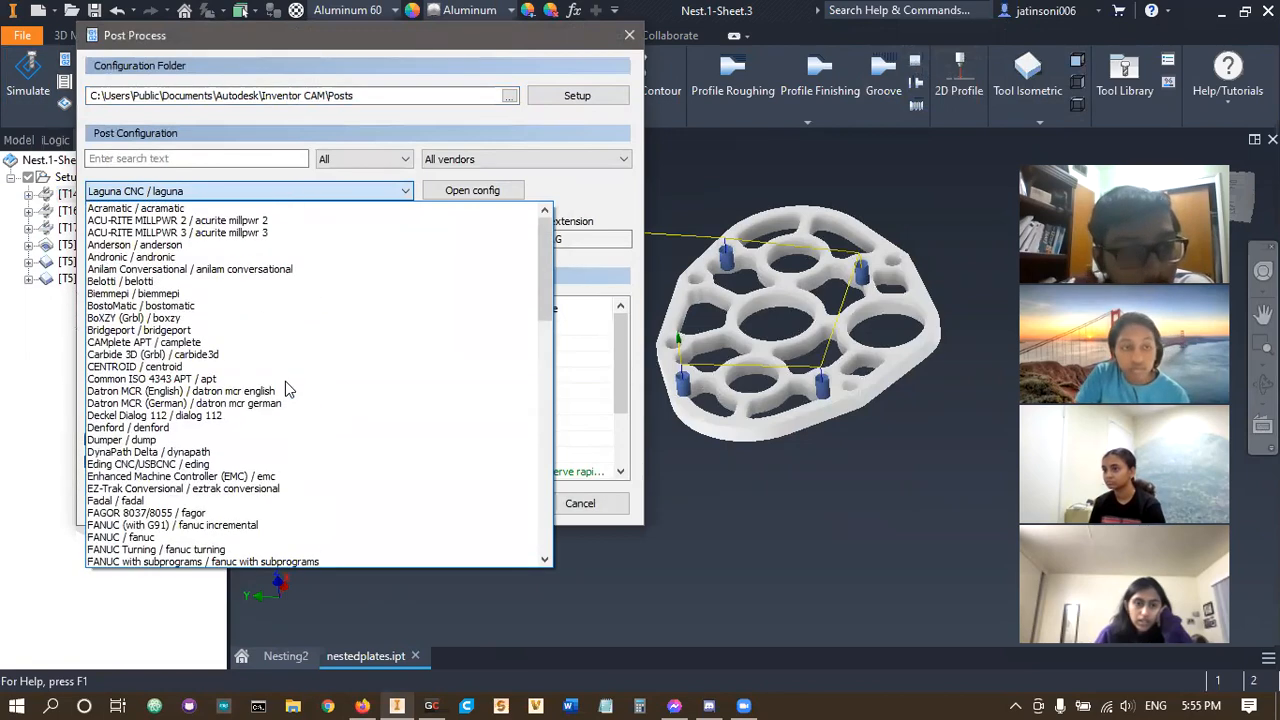
scroll(285, 390, down, 5)
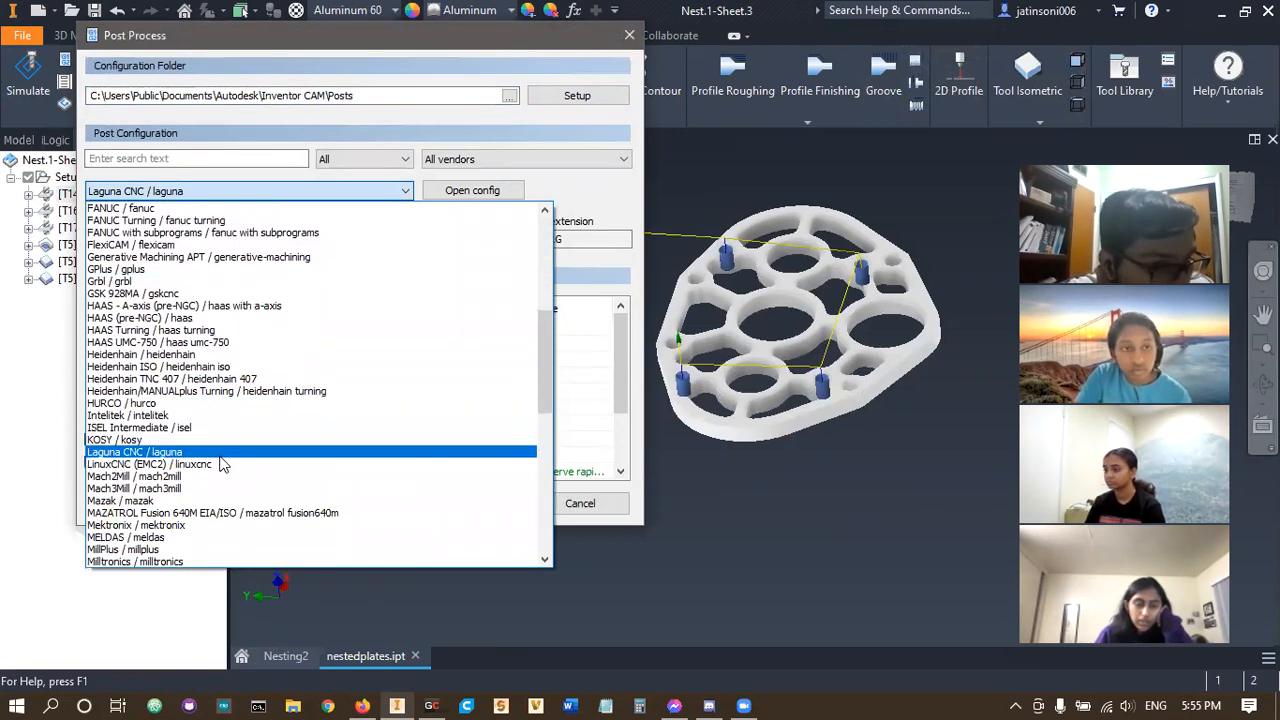
click(343, 630)
- Switch to File Explorer and open Documents > GrabCAD > Parts Library > CNC > Post-Processors
click(295, 697)
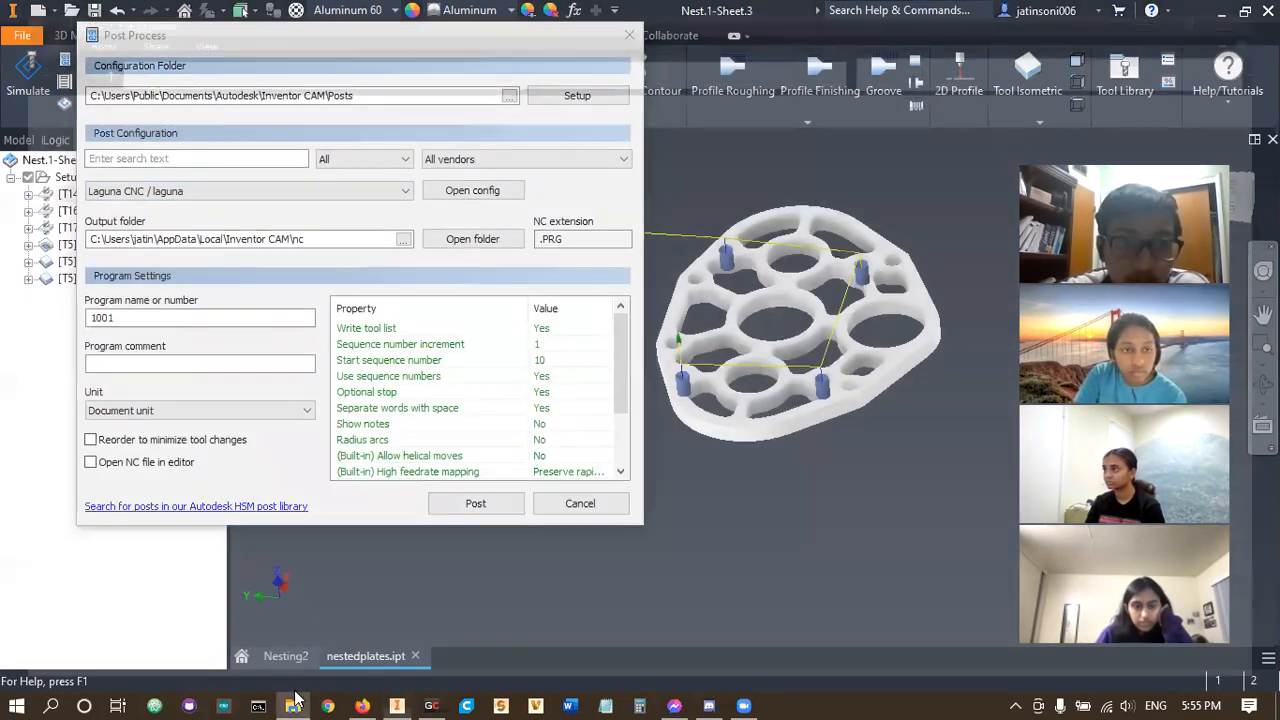
click(80, 160)
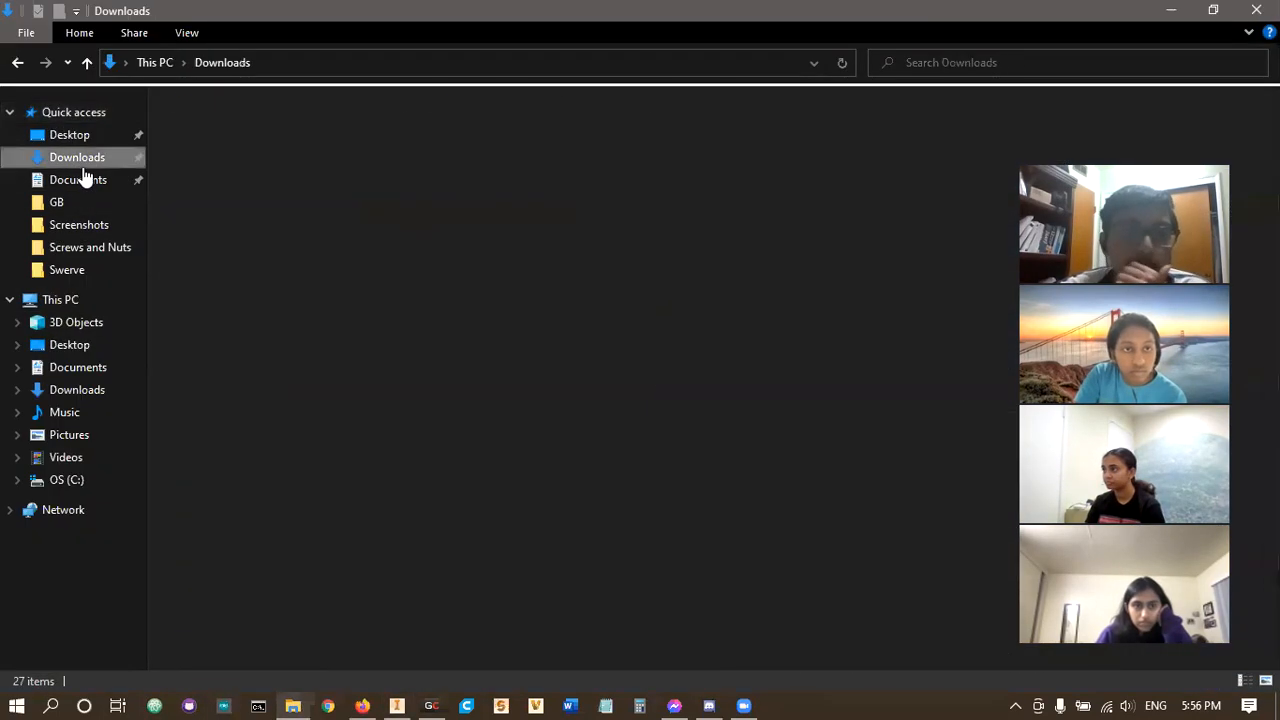
click(84, 184)
double_click(219, 300)
double_click(221, 185)
double_click(198, 145)
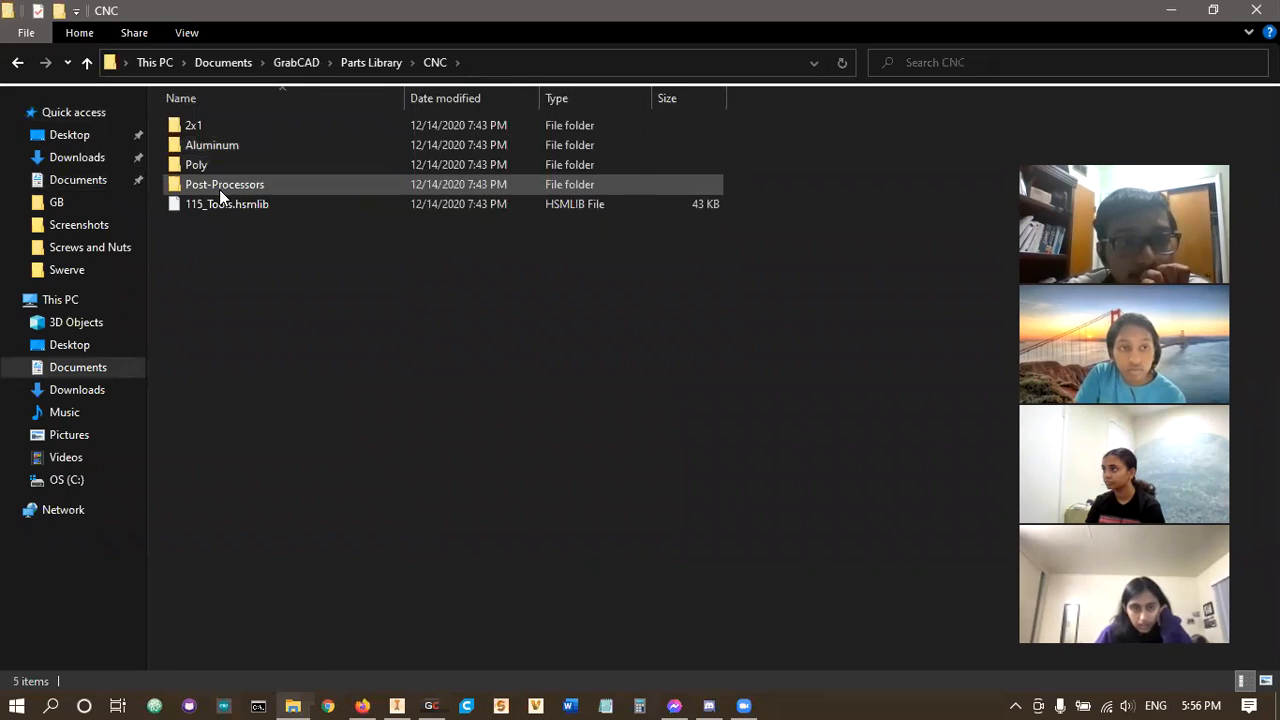
double_click(219, 186)
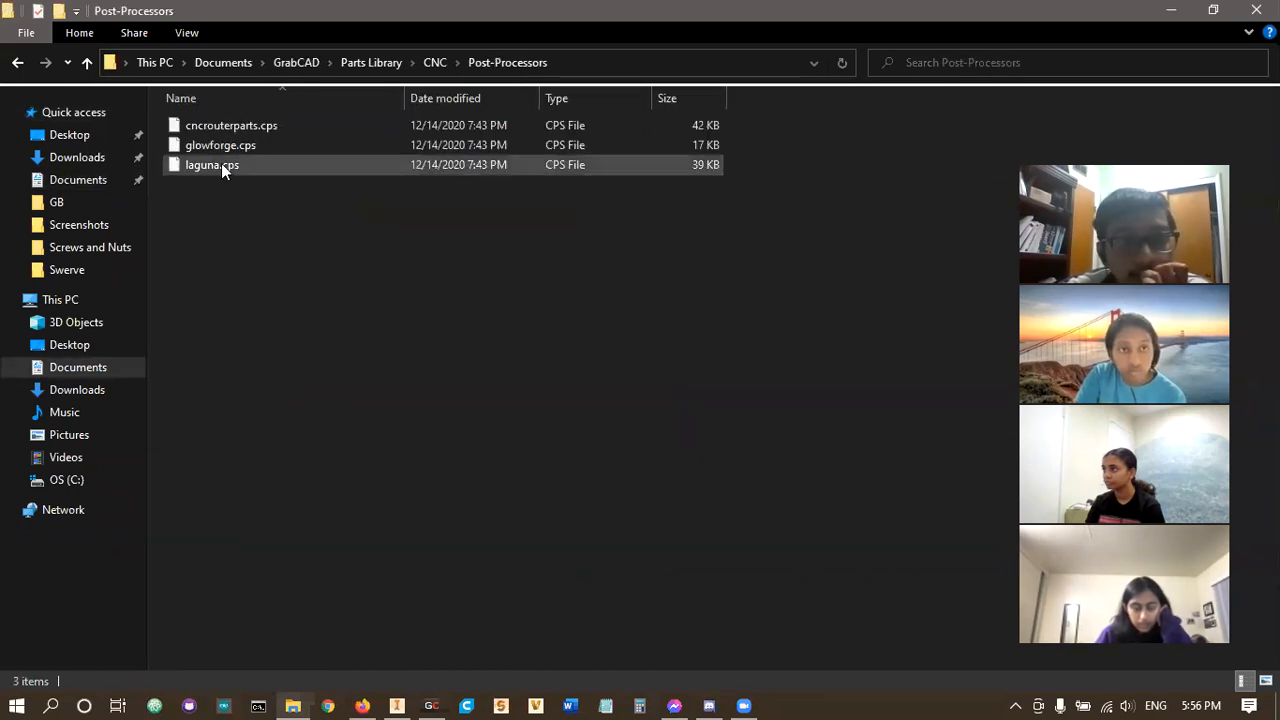
- Look over the cncrouterparts.cps, glowforge.cps and laguna.cps post-processor files in the folder
click(221, 163)
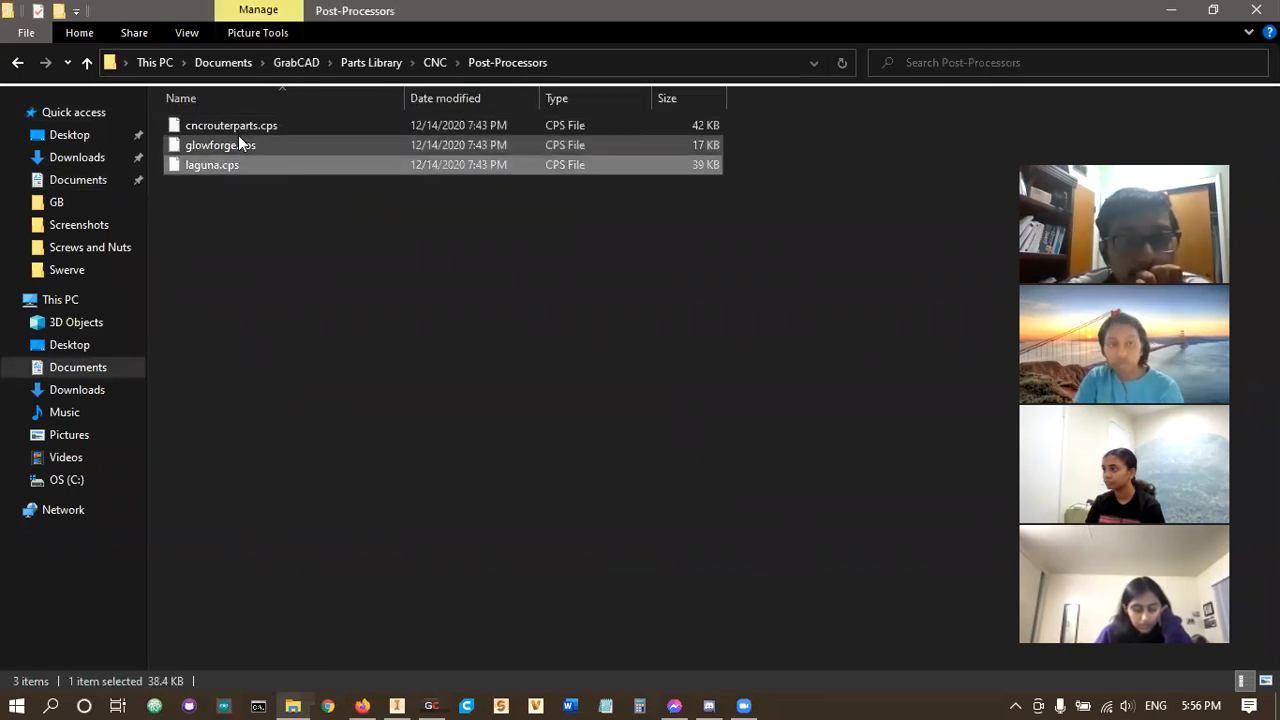
click(238, 137)
click(242, 126)
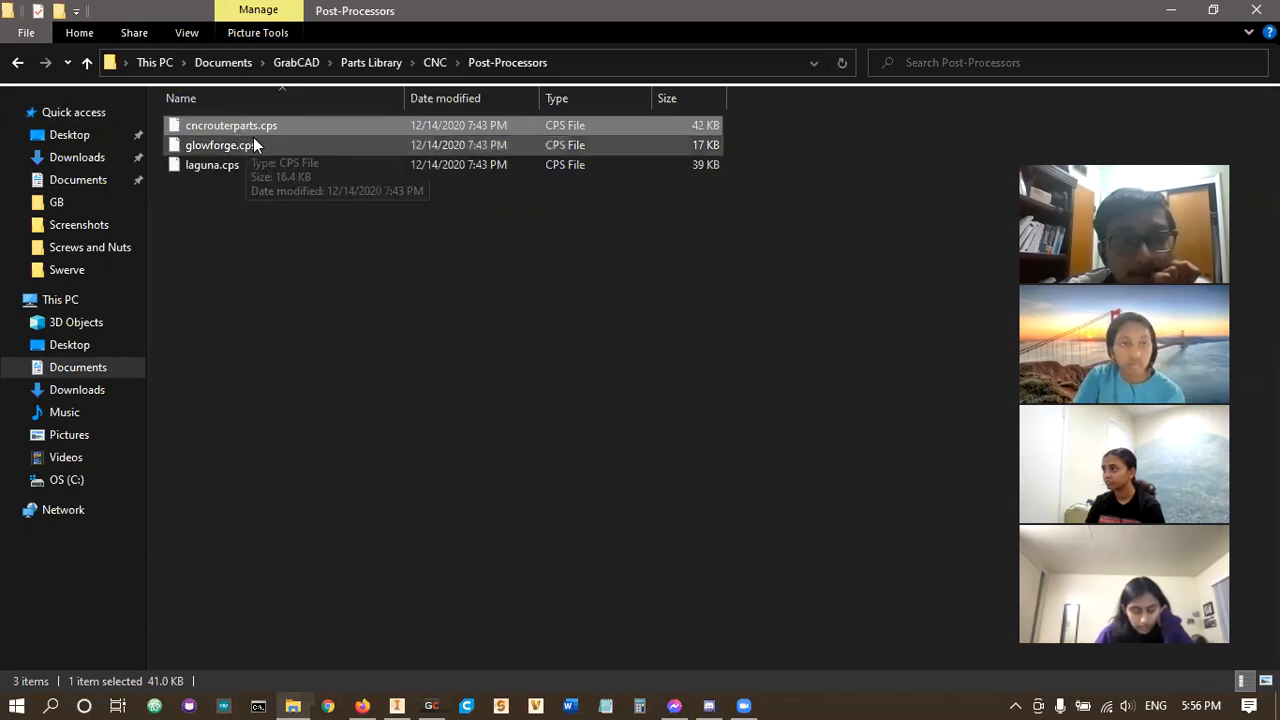
click(257, 143)
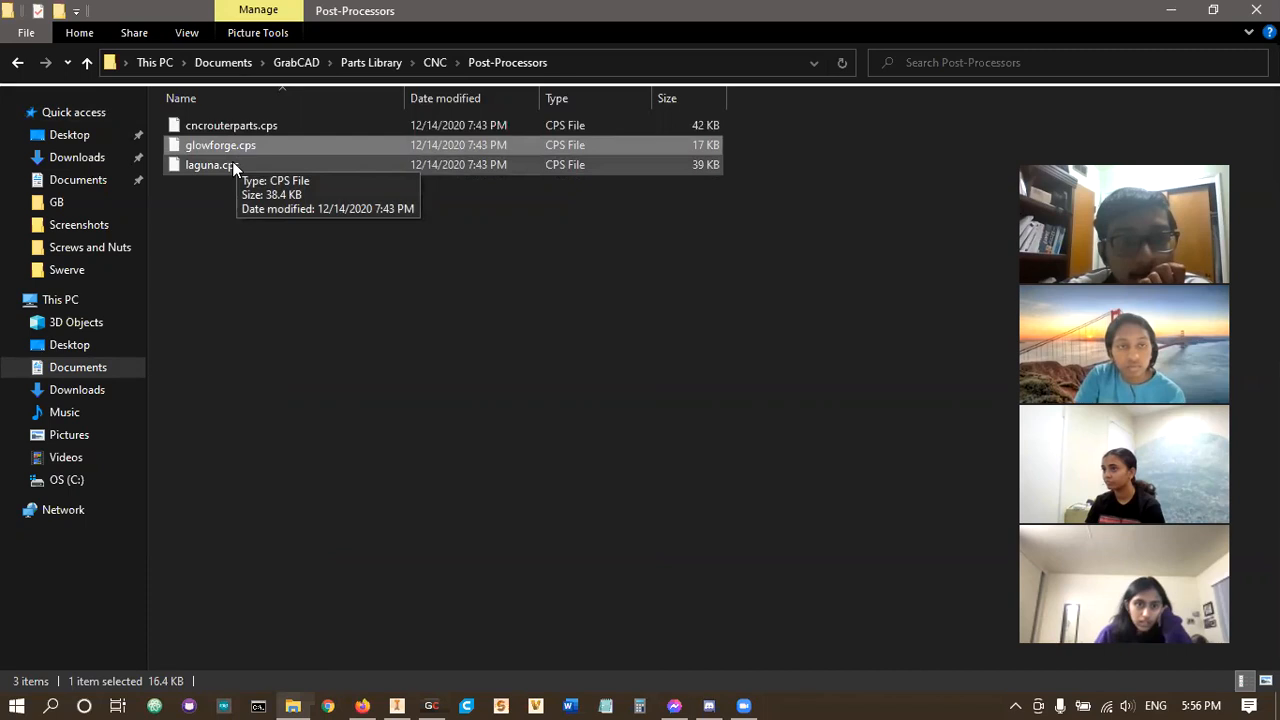
click(232, 168)
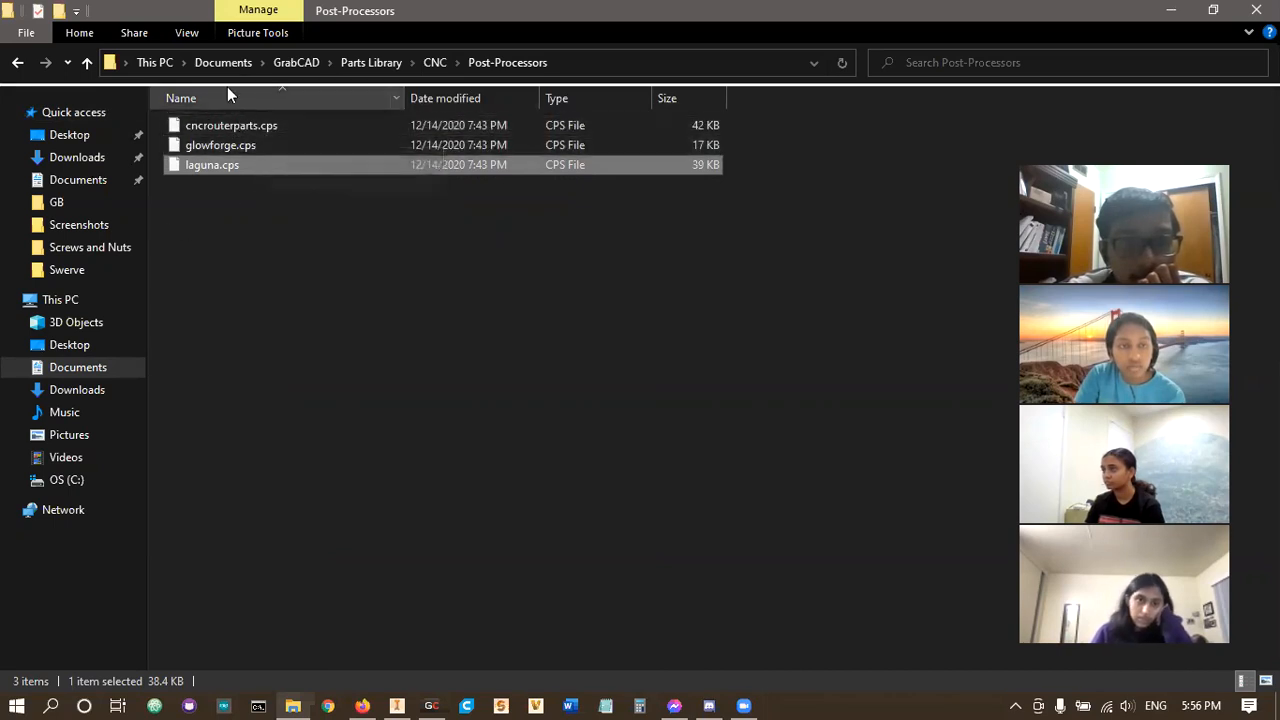
- Browse to the Posts folder under C: > Users > Public > Public Documents > Autodesk > Inventor CAM
click(150, 62)
double_click(500, 266)
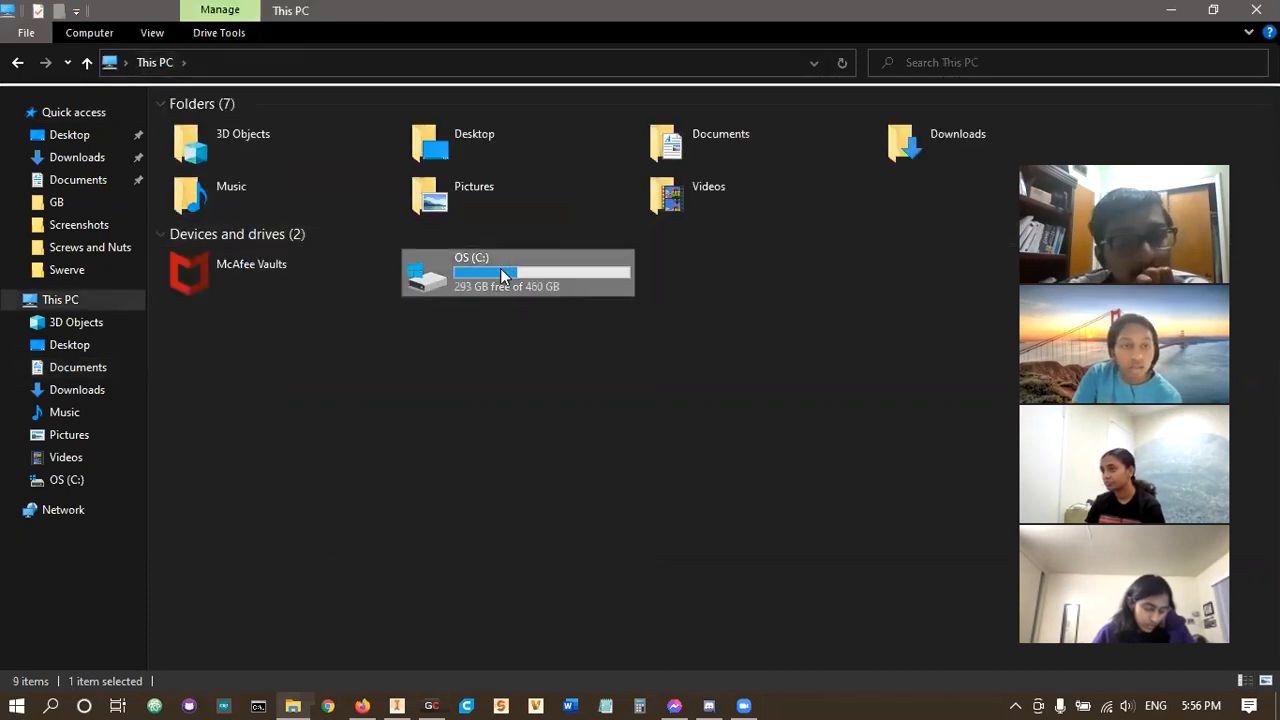
double_click(229, 343)
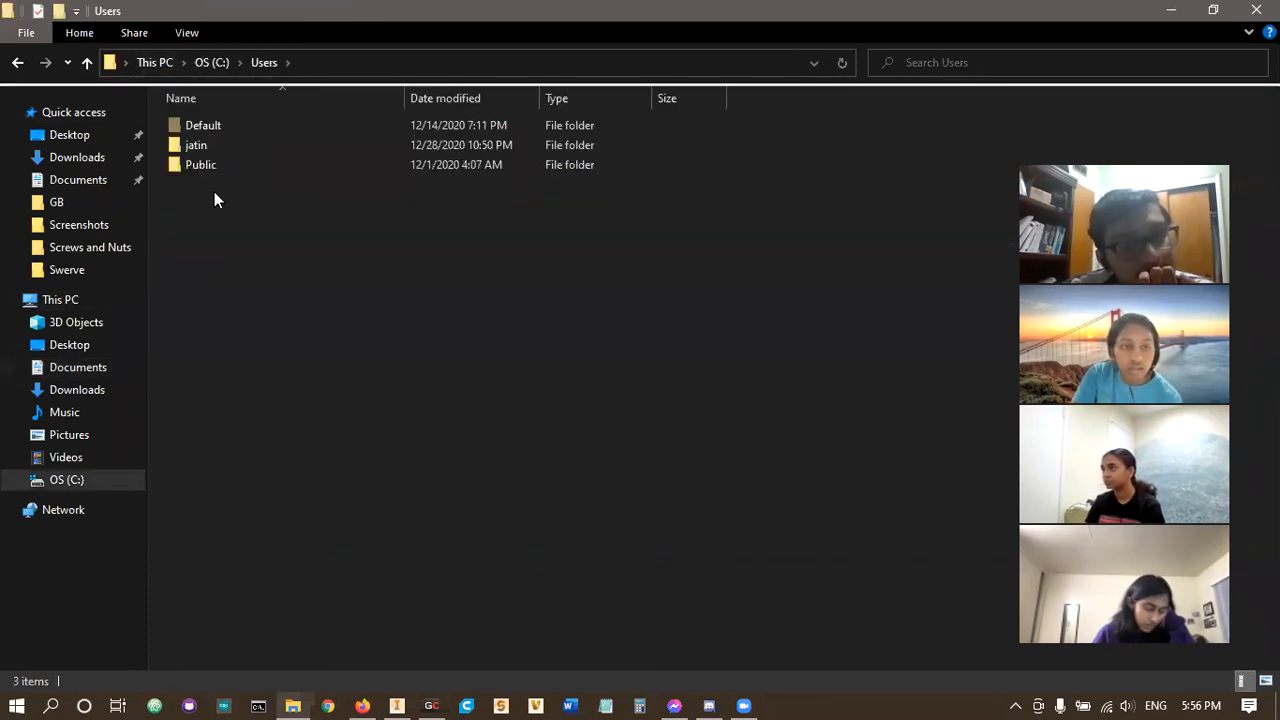
double_click(220, 168)
double_click(223, 185)
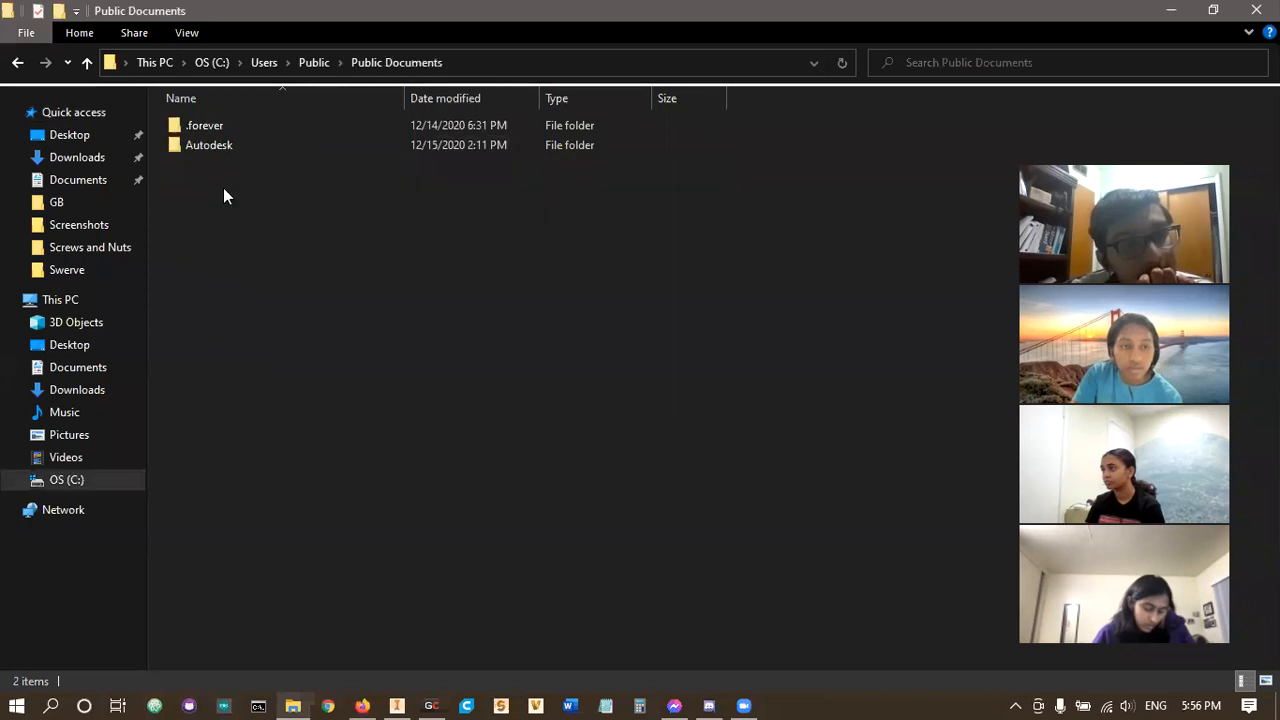
double_click(227, 147)
click(240, 146)
click(240, 167)
double_click(240, 168)
double_click(238, 184)
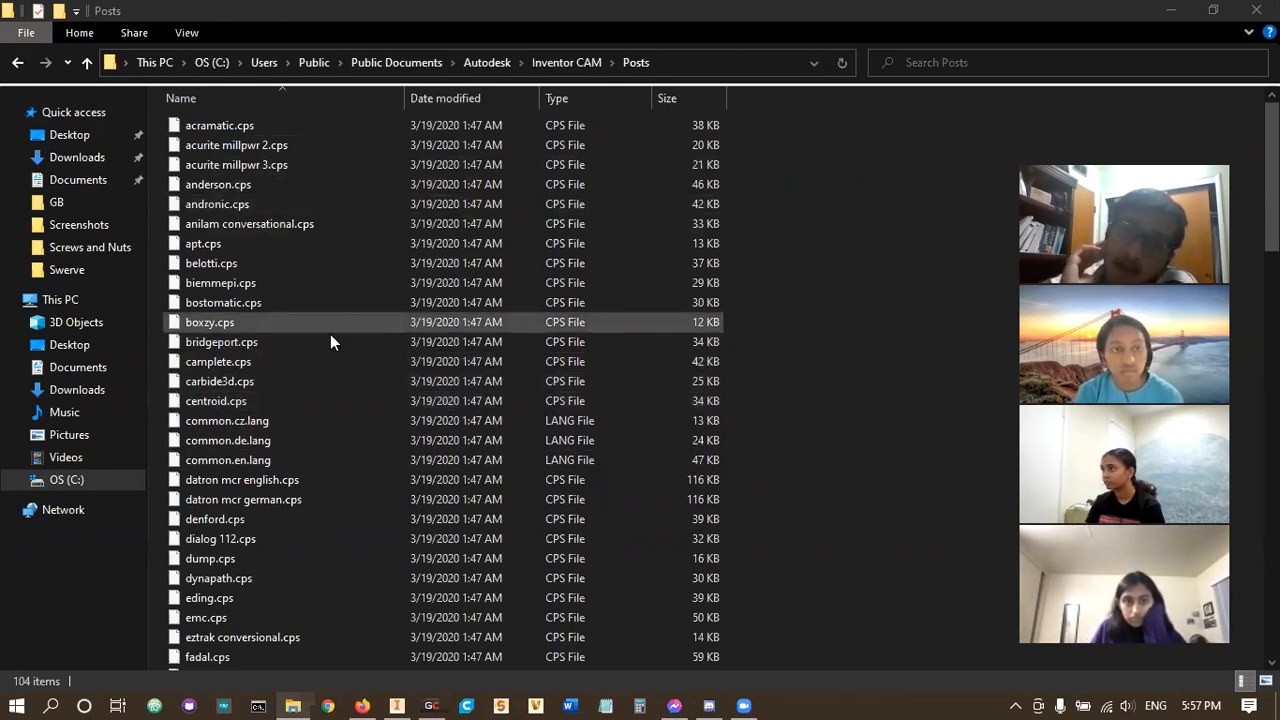
- Switch back to Inventor, choose the Laguna CNC / laguna post configuration, and set the output unit to Millimeters
click(396, 705)
click(293, 187)
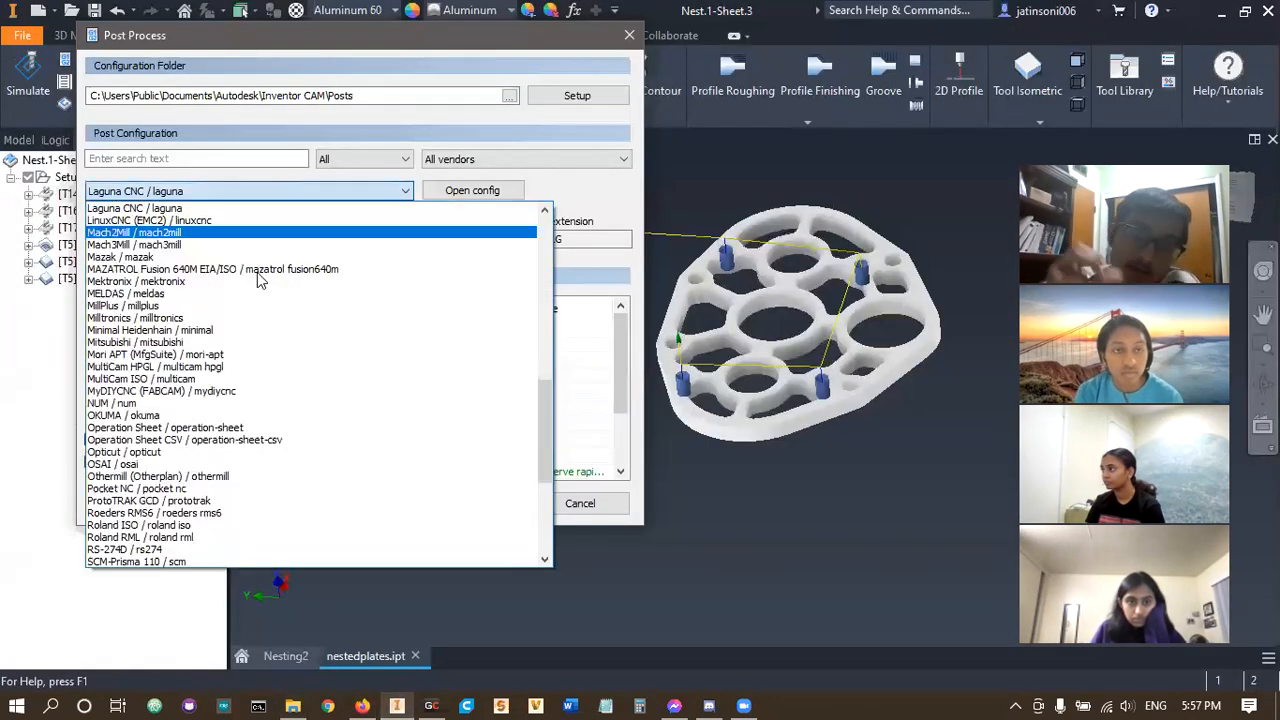
click(172, 207)
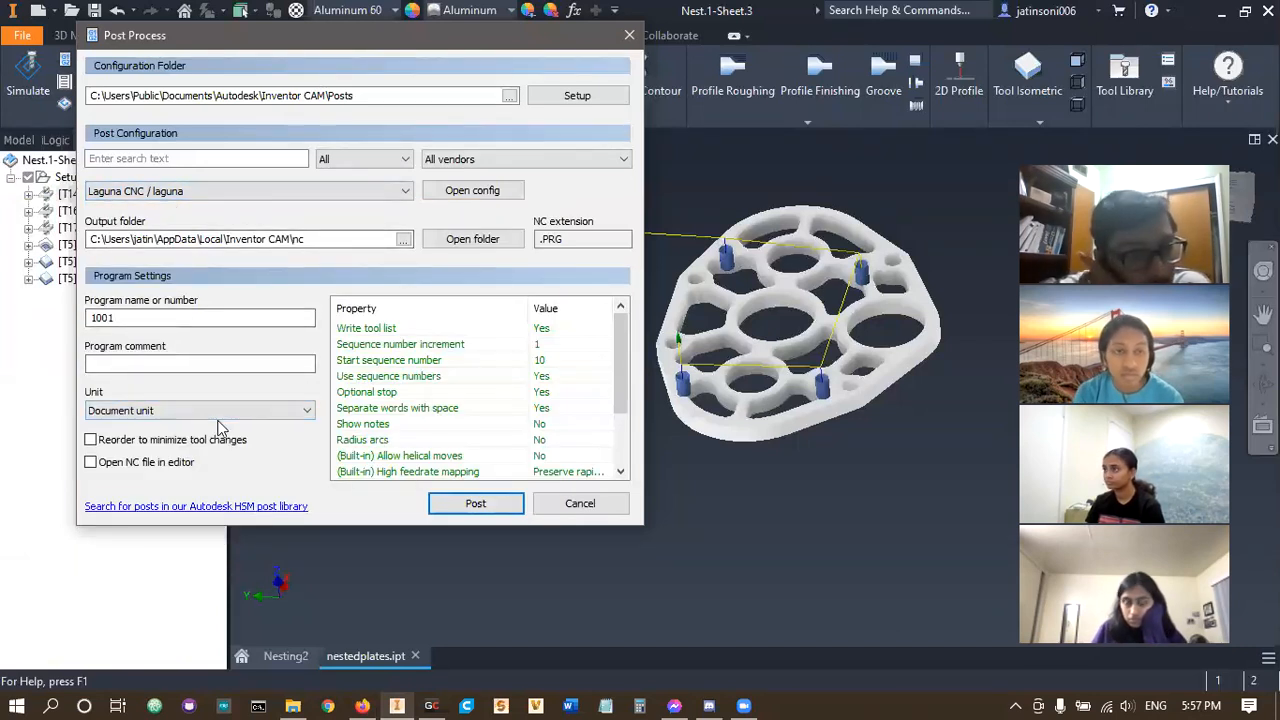
click(120, 411)
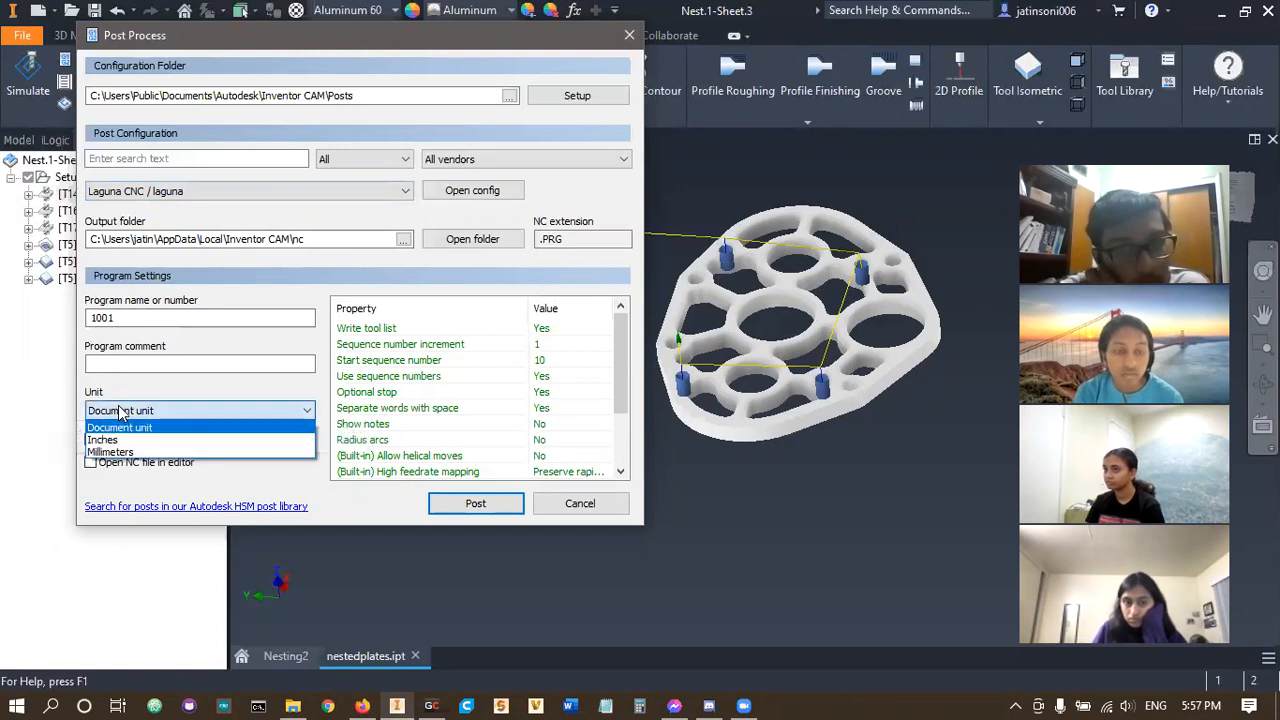
click(122, 453)
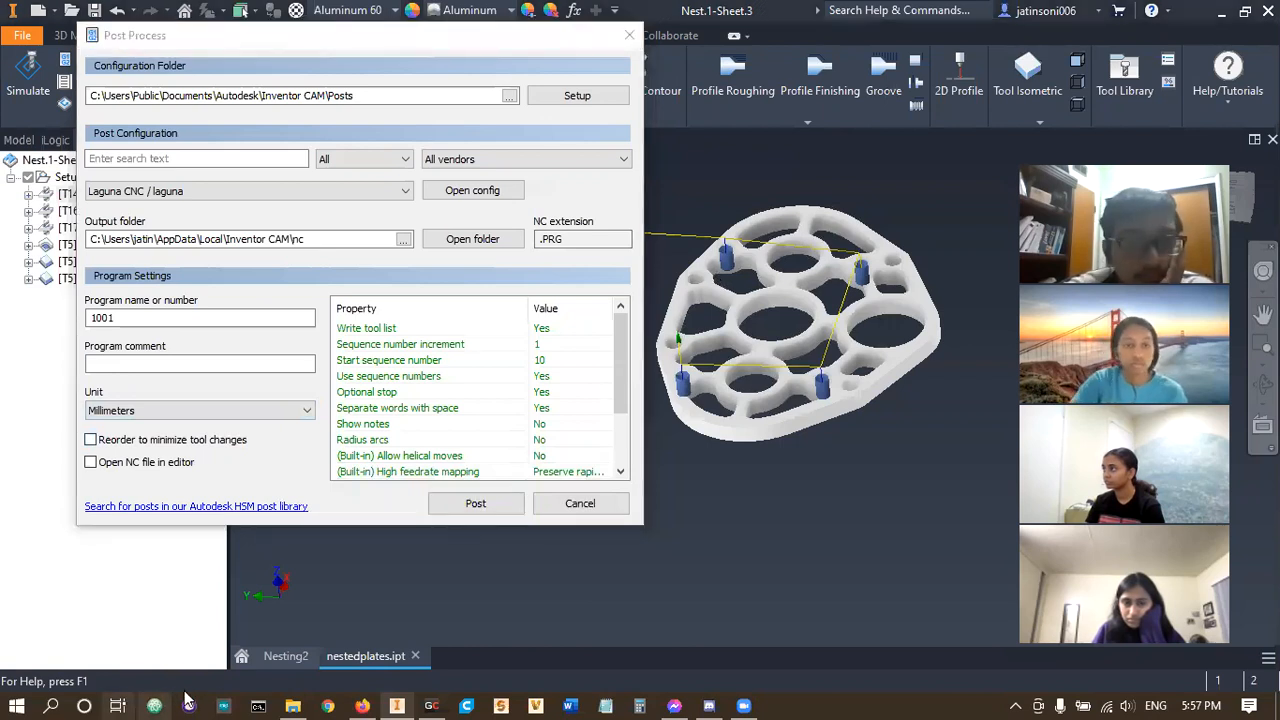
- Switch to File Explorer and copy cncrouterparts.cps from the Post-Processors folder in the GrabCAD Parts Library's CNC folder
click(293, 706)
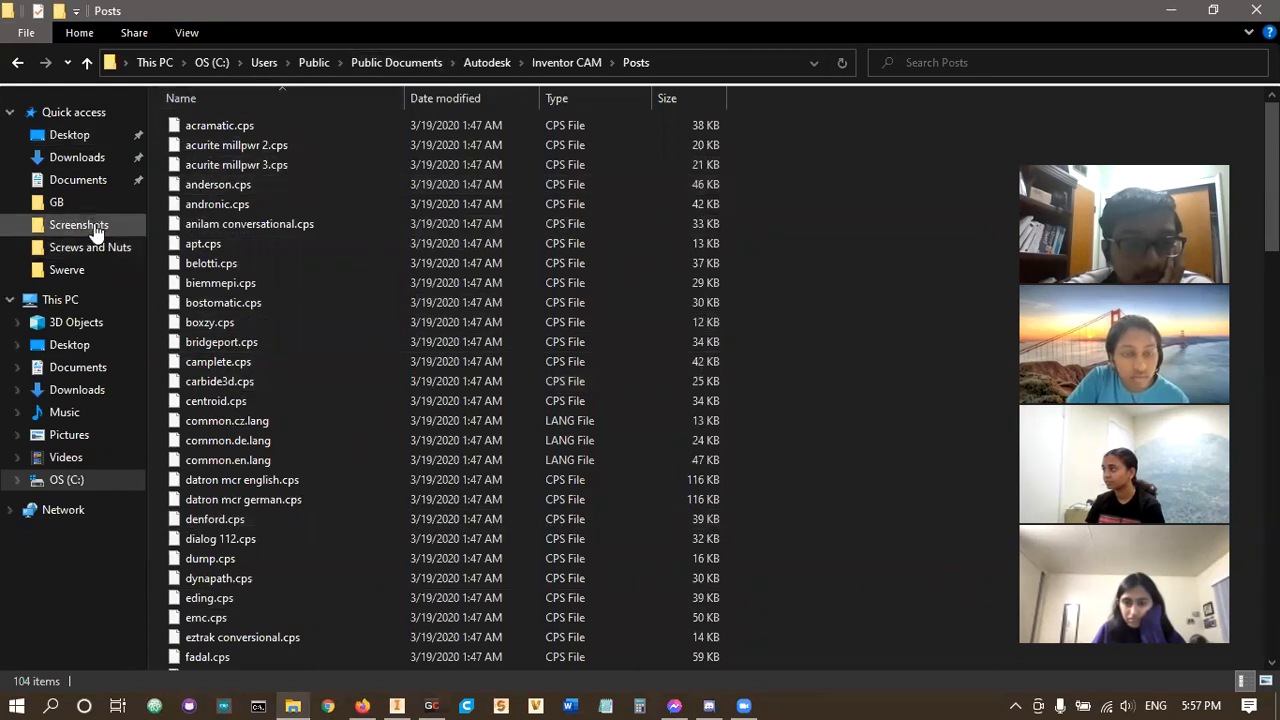
click(80, 182)
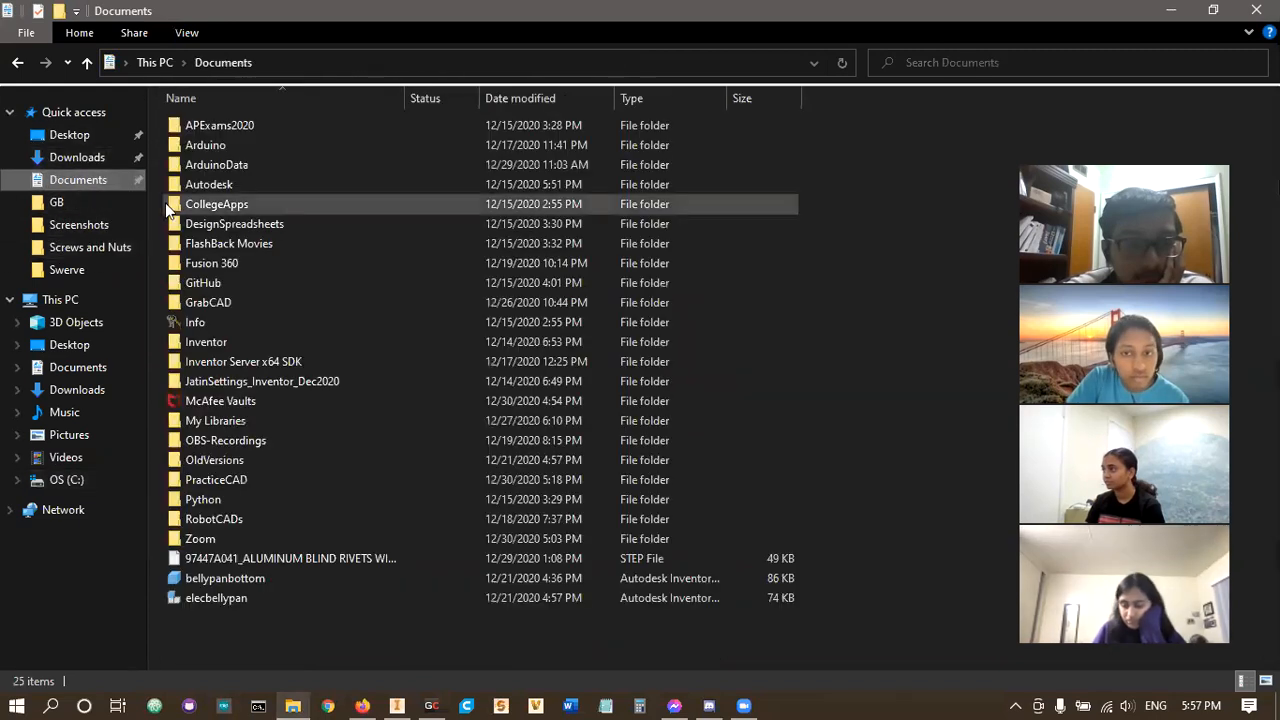
double_click(206, 298)
double_click(236, 187)
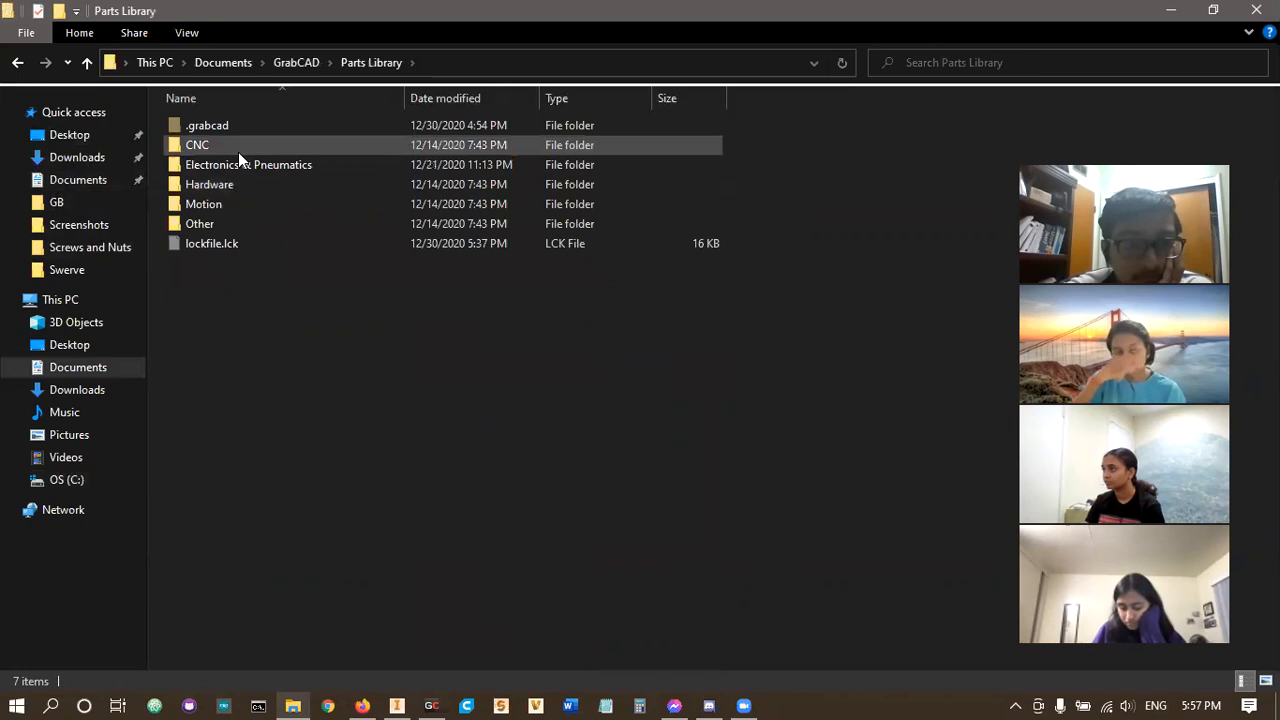
double_click(238, 148)
click(225, 184)
double_click(225, 184)
click(242, 128)
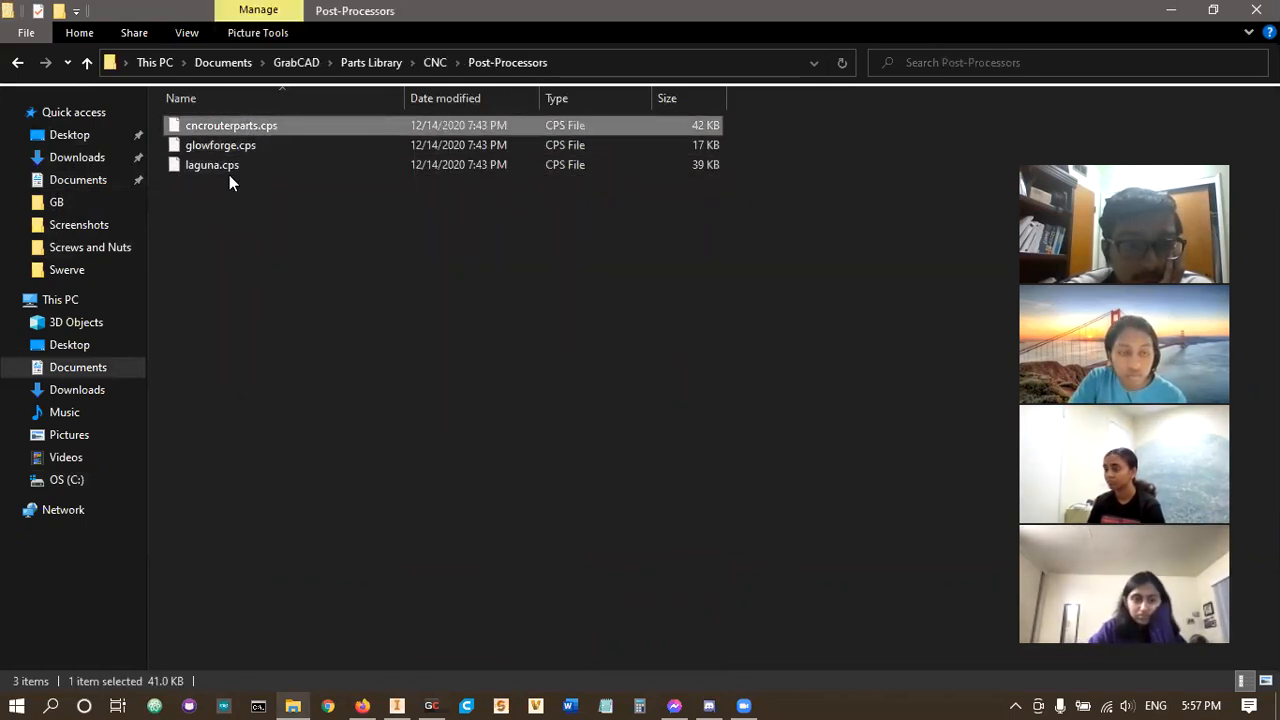
- Paste cncrouterparts.cps into the Posts folder under Public Documents > Autodesk > Inventor CAM on drive C
click(155, 62)
double_click(549, 272)
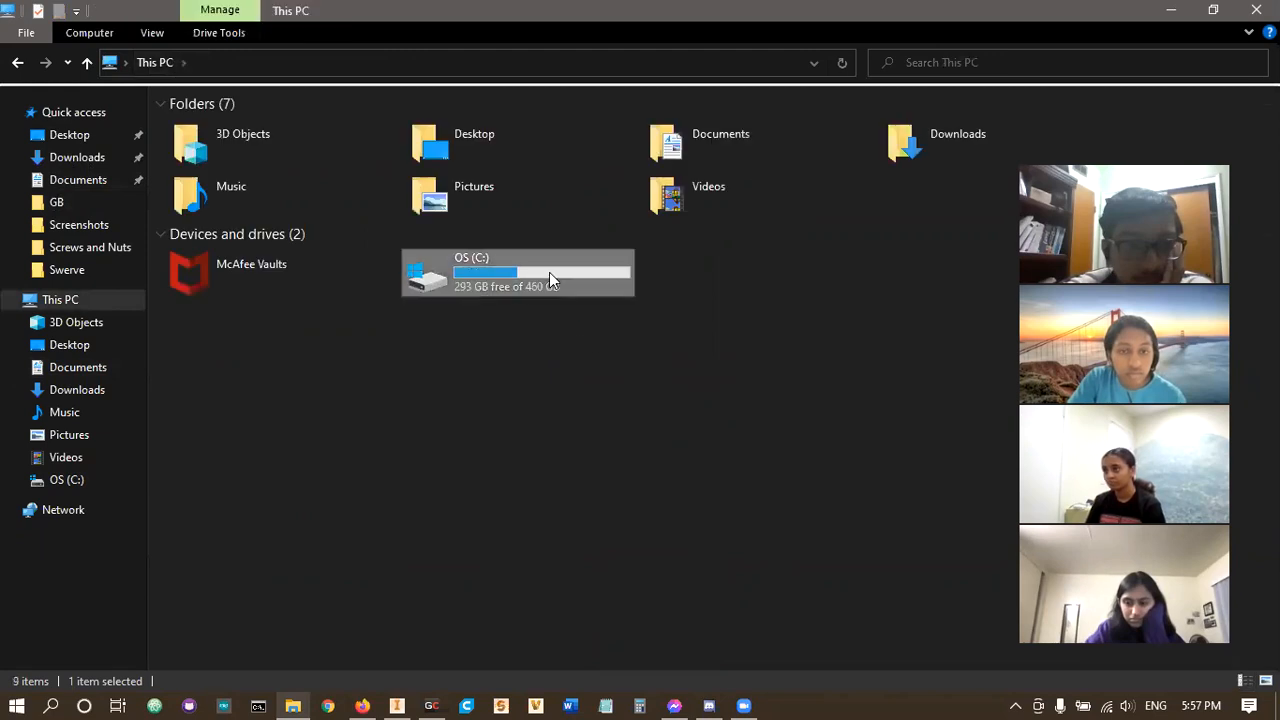
double_click(229, 344)
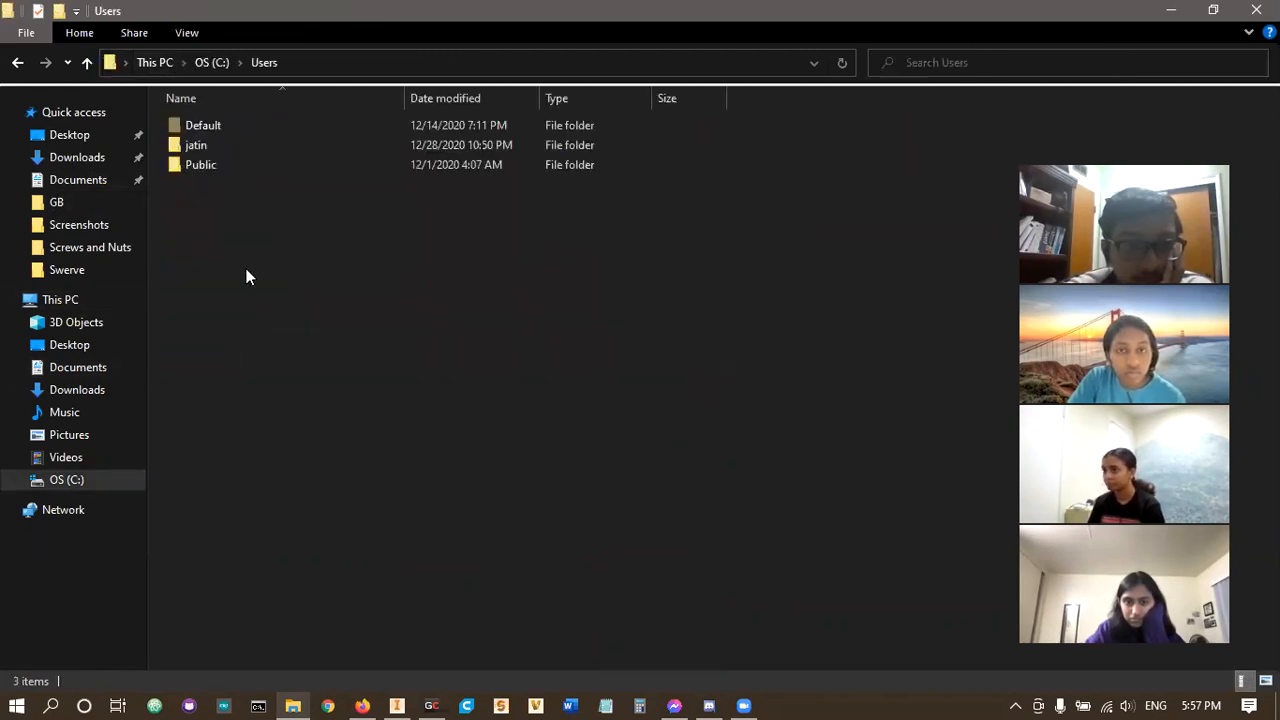
double_click(232, 165)
double_click(227, 184)
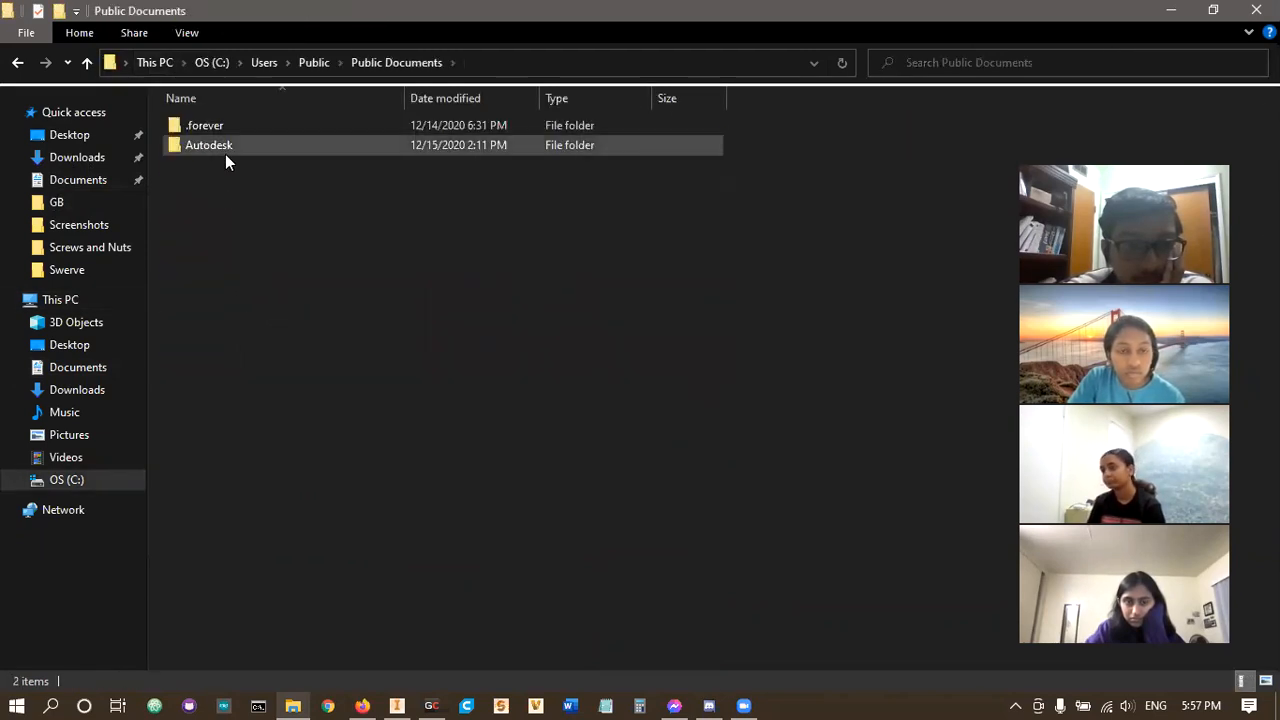
double_click(225, 154)
double_click(238, 170)
double_click(231, 188)
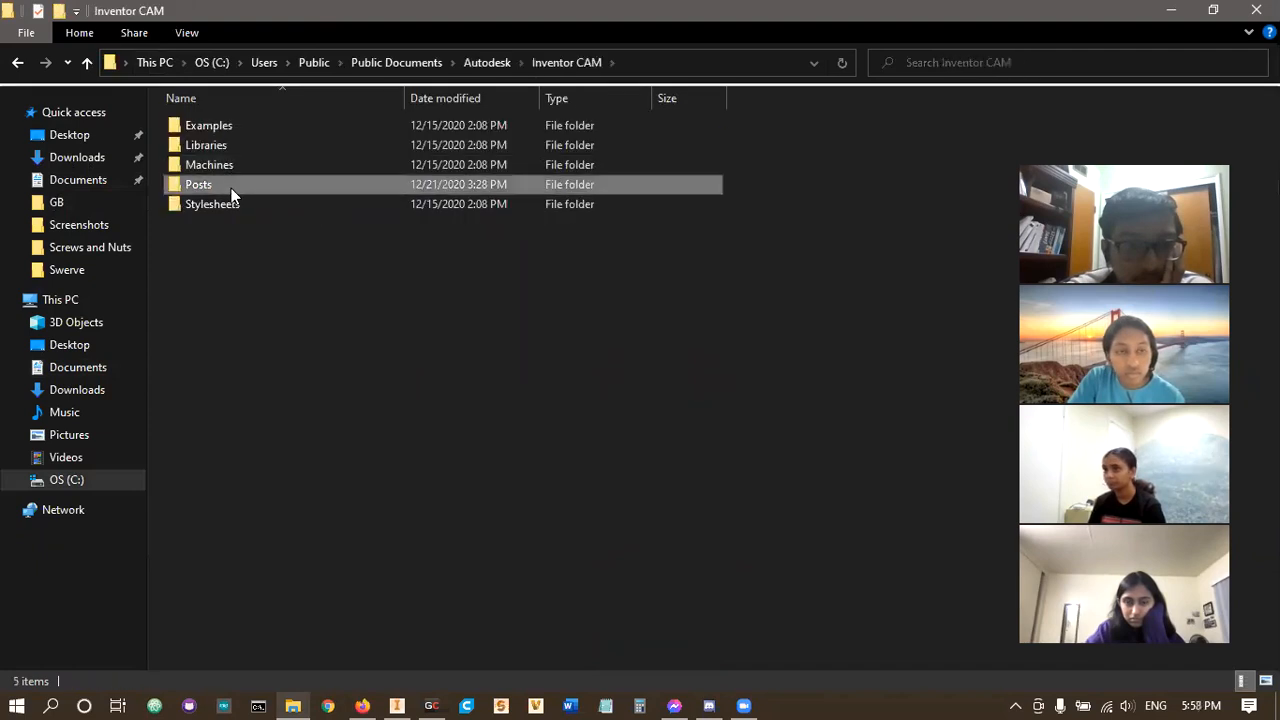
key(ctrl+v)
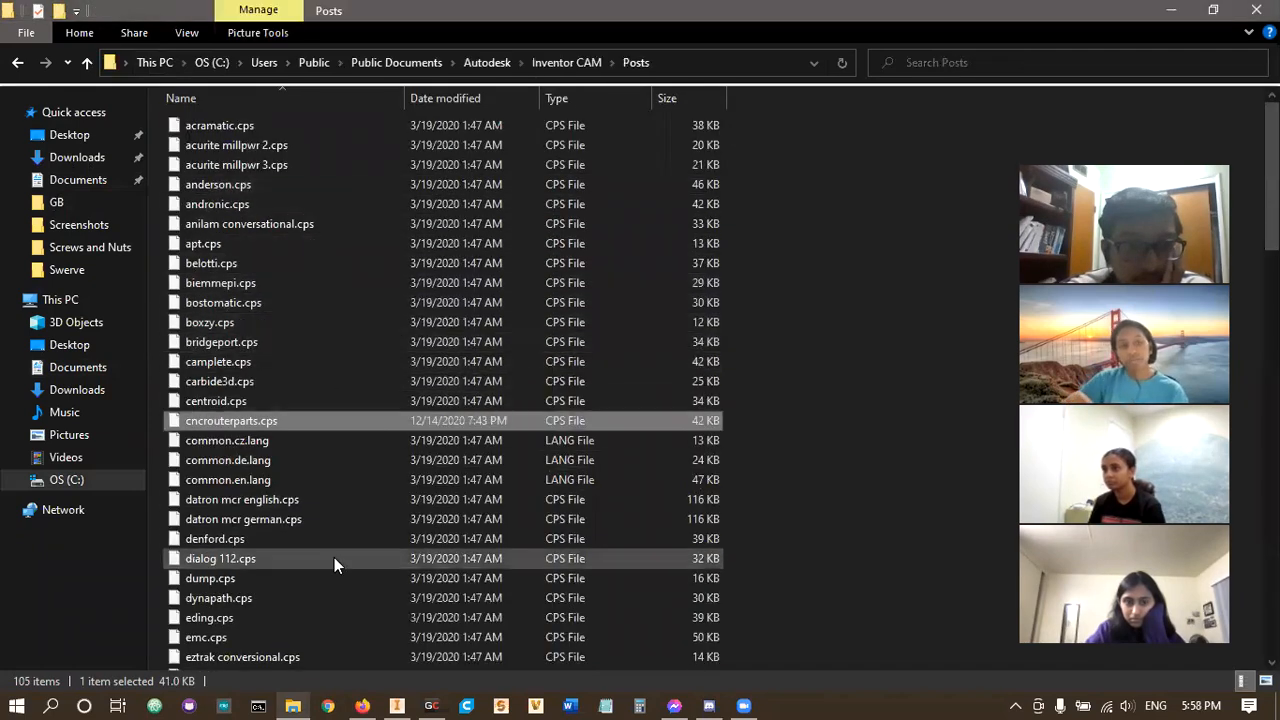
- Switch back to Inventor, check the post list for the added file, and cancel and reopen post processing for the 196drill operation
click(397, 701)
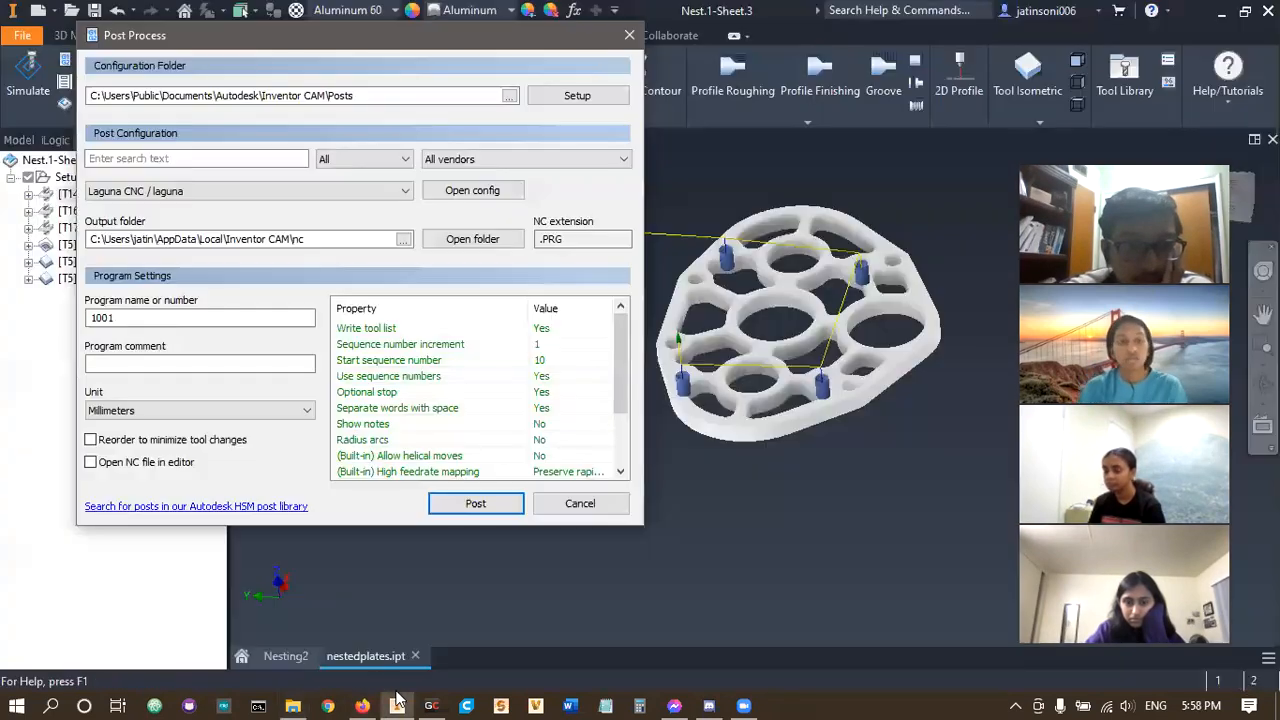
click(285, 192)
scroll(245, 310, up, 20)
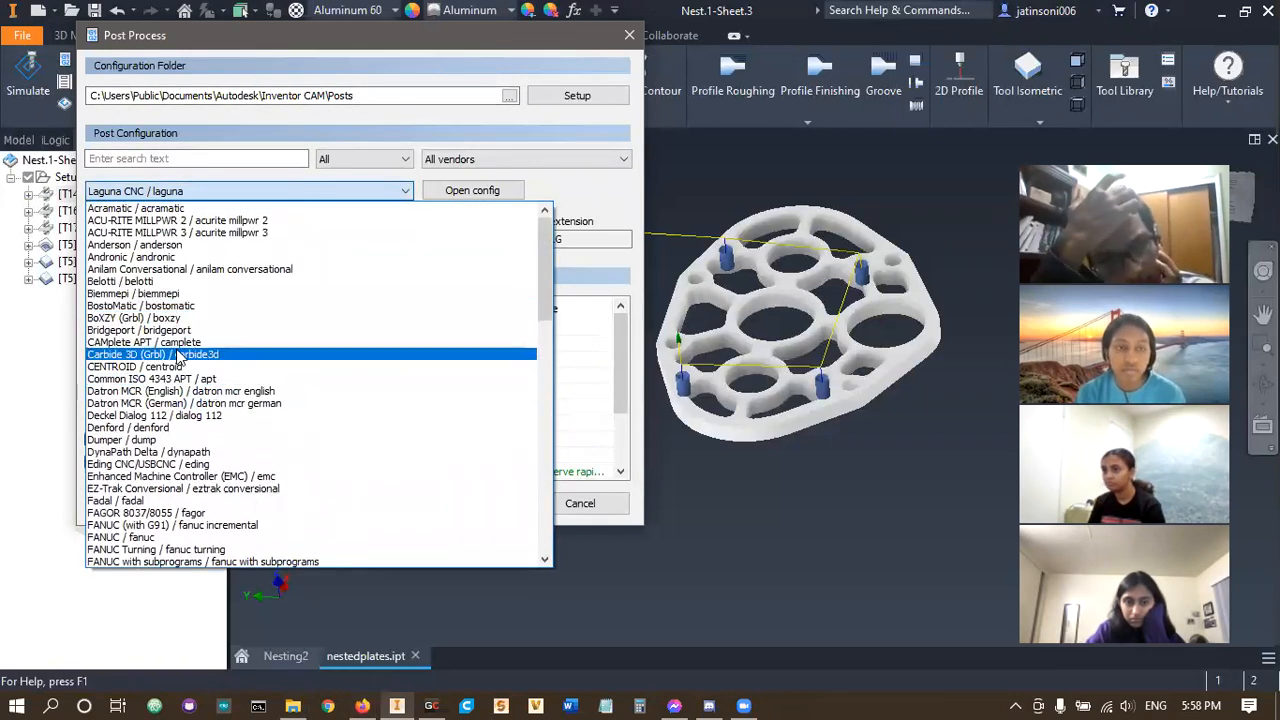
click(615, 504)
click(575, 503)
click(137, 196)
click(107, 60)
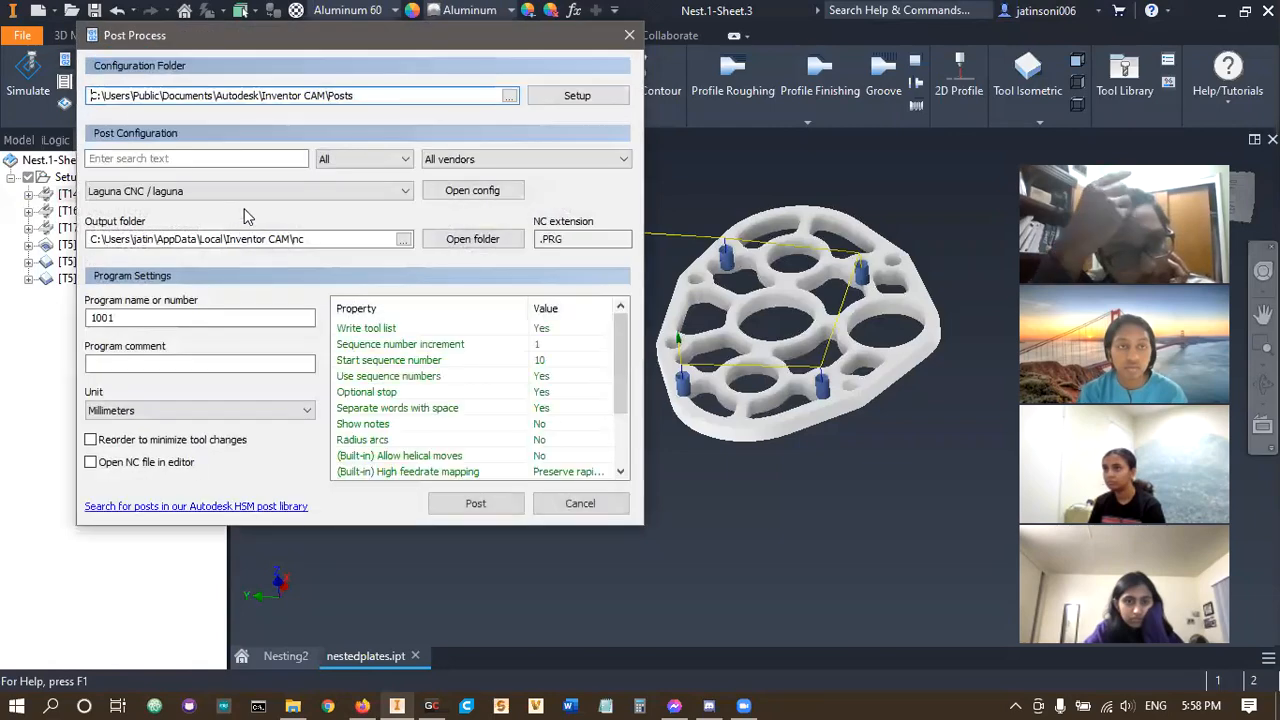
- Choose the CNC Router Parts (Mach3Mill) / cncrouterparts post configuration and start posting the 196drill operation
click(250, 191)
scroll(212, 276, up, 1)
scroll(212, 276, up, 15)
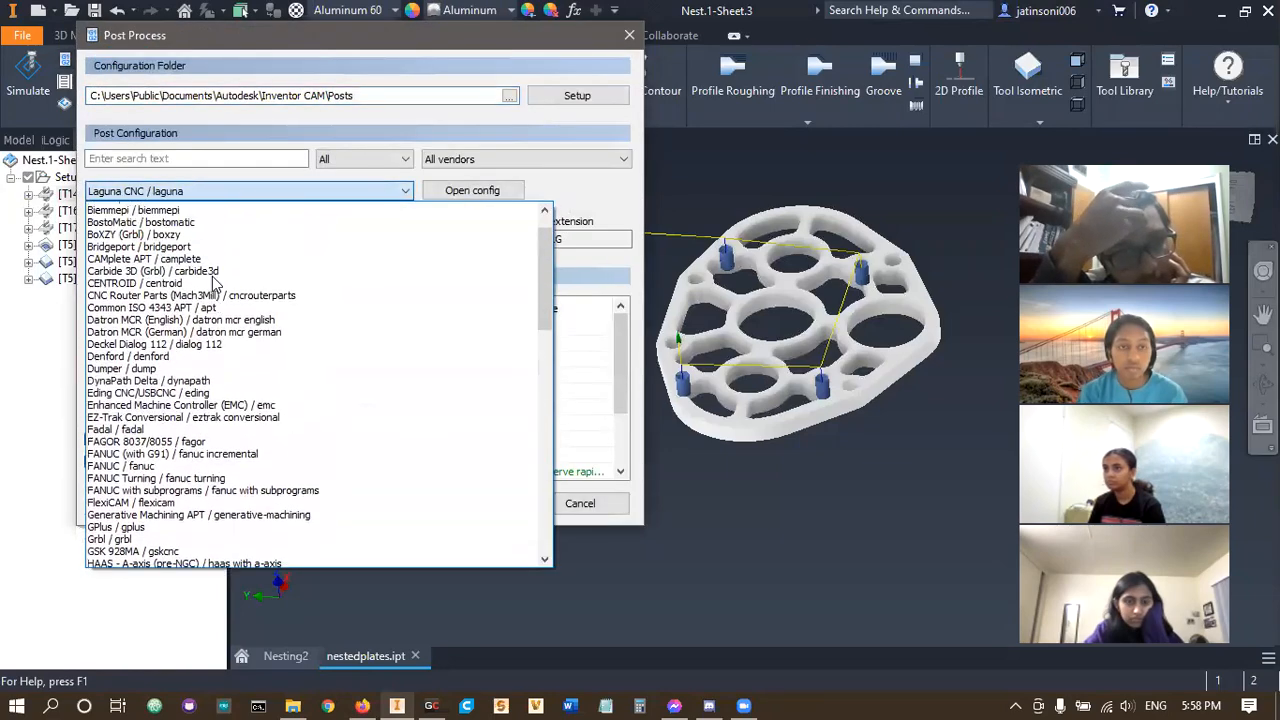
click(152, 342)
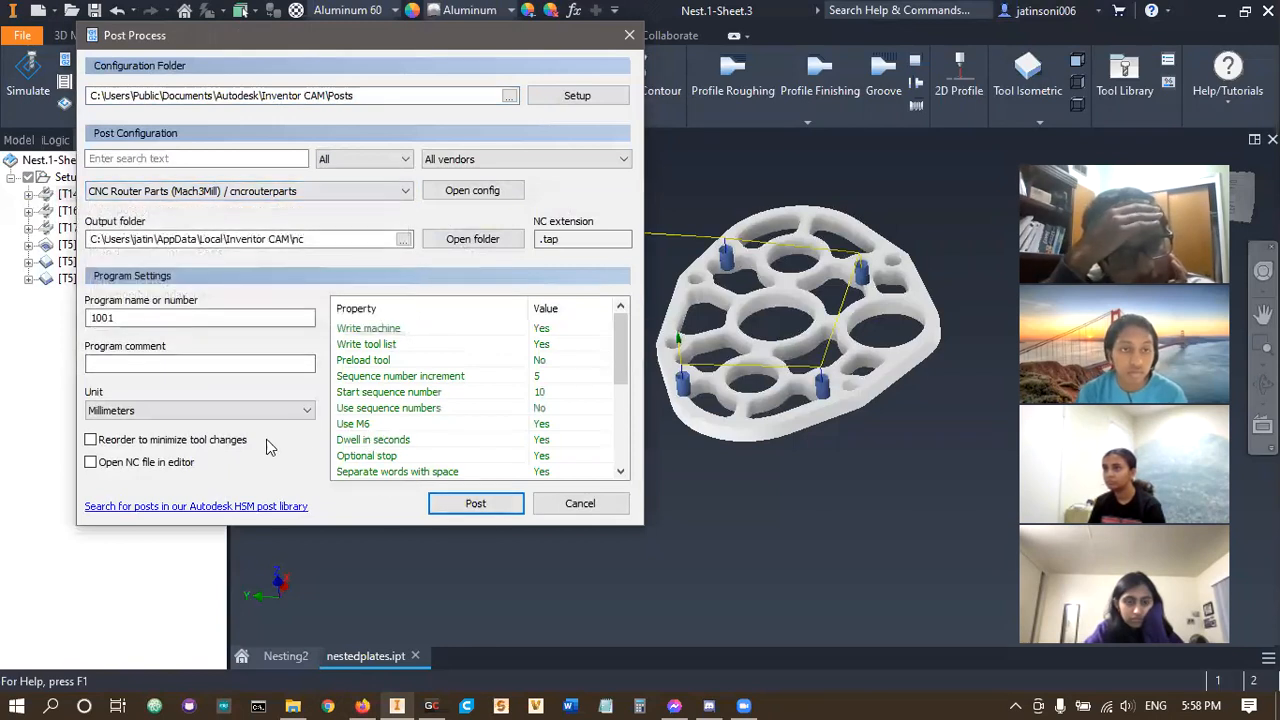
click(462, 504)
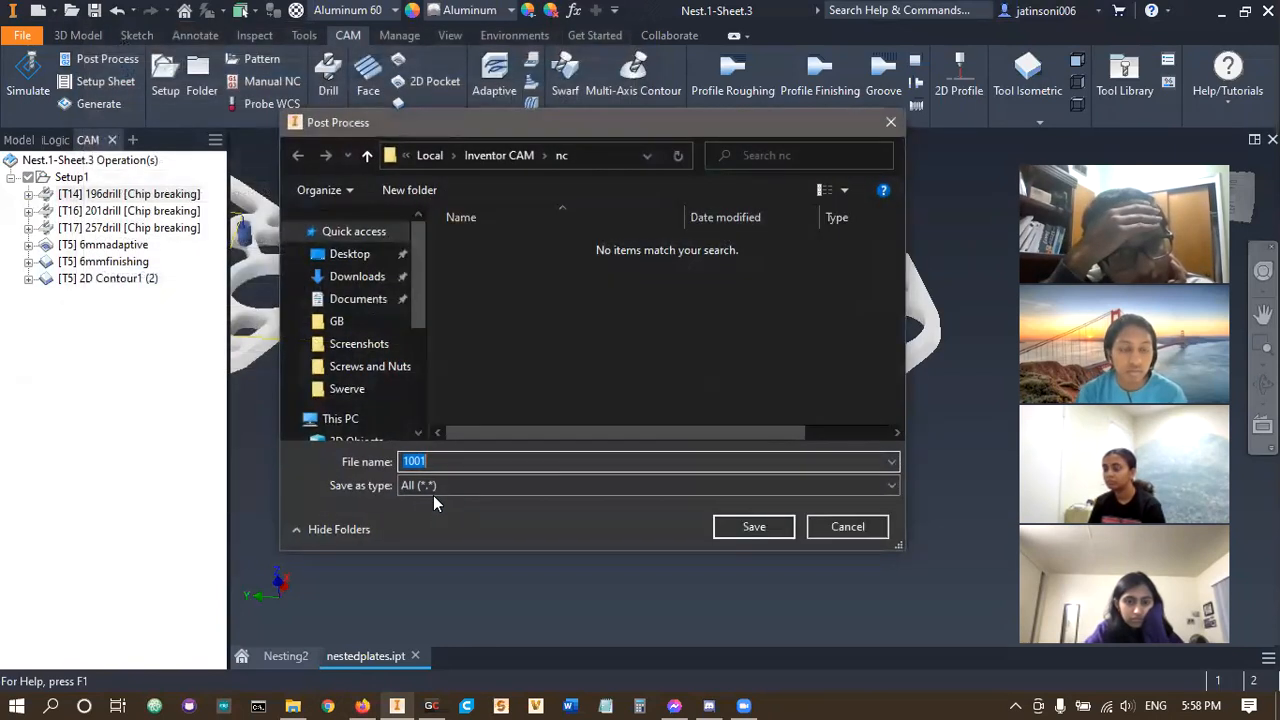
- Create a folder named WCD-gbx-compbot on the Desktop and open it as the save location
click(356, 261)
scroll(589, 347, down, 2)
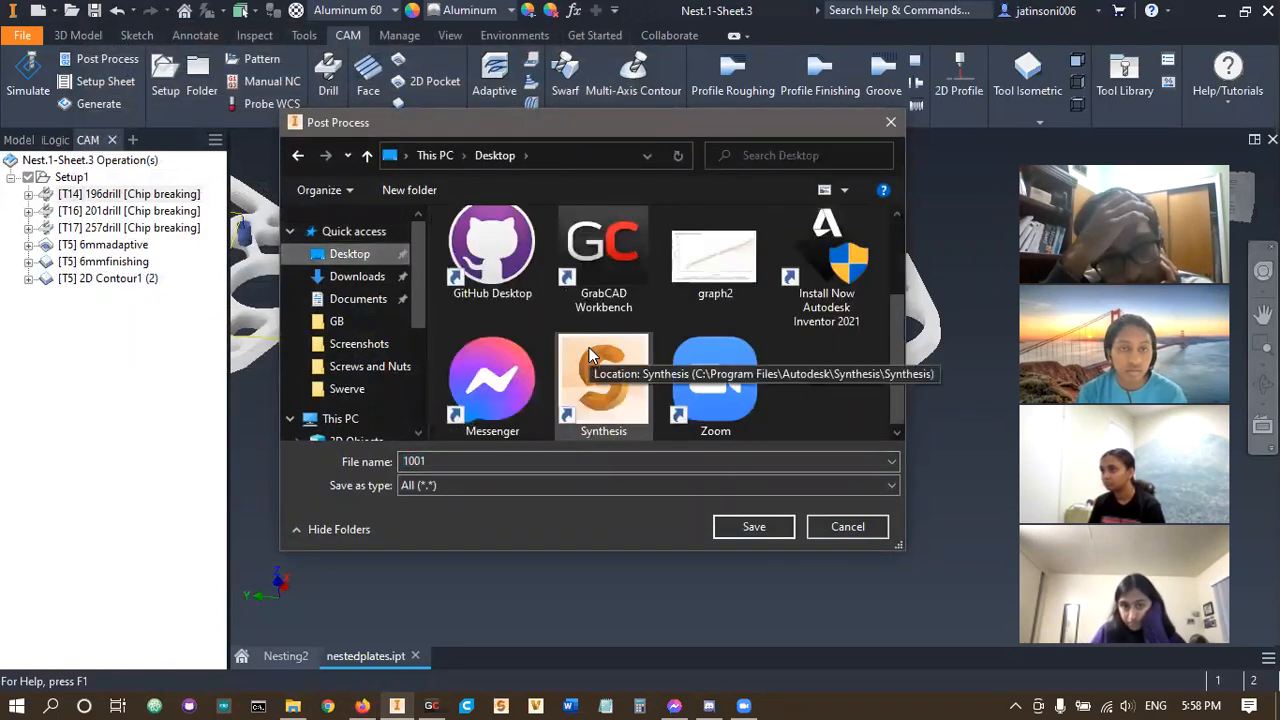
right_click(812, 394)
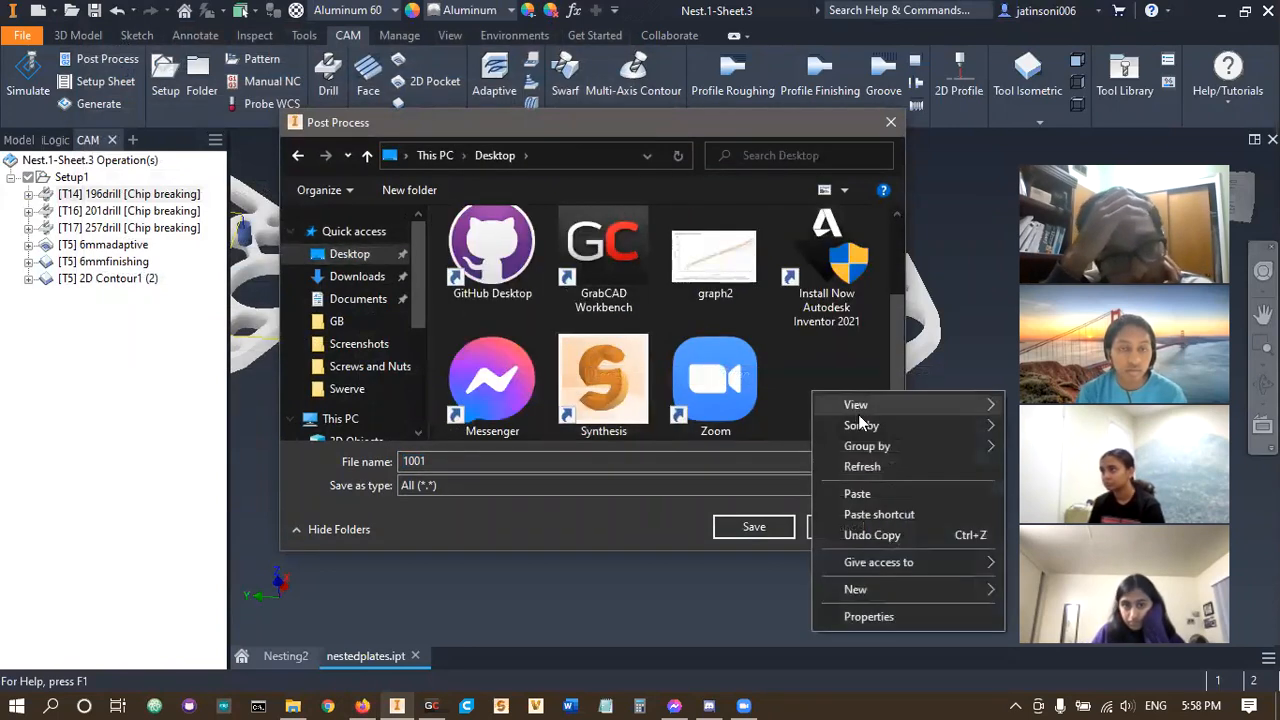
mouse_move(918, 589)
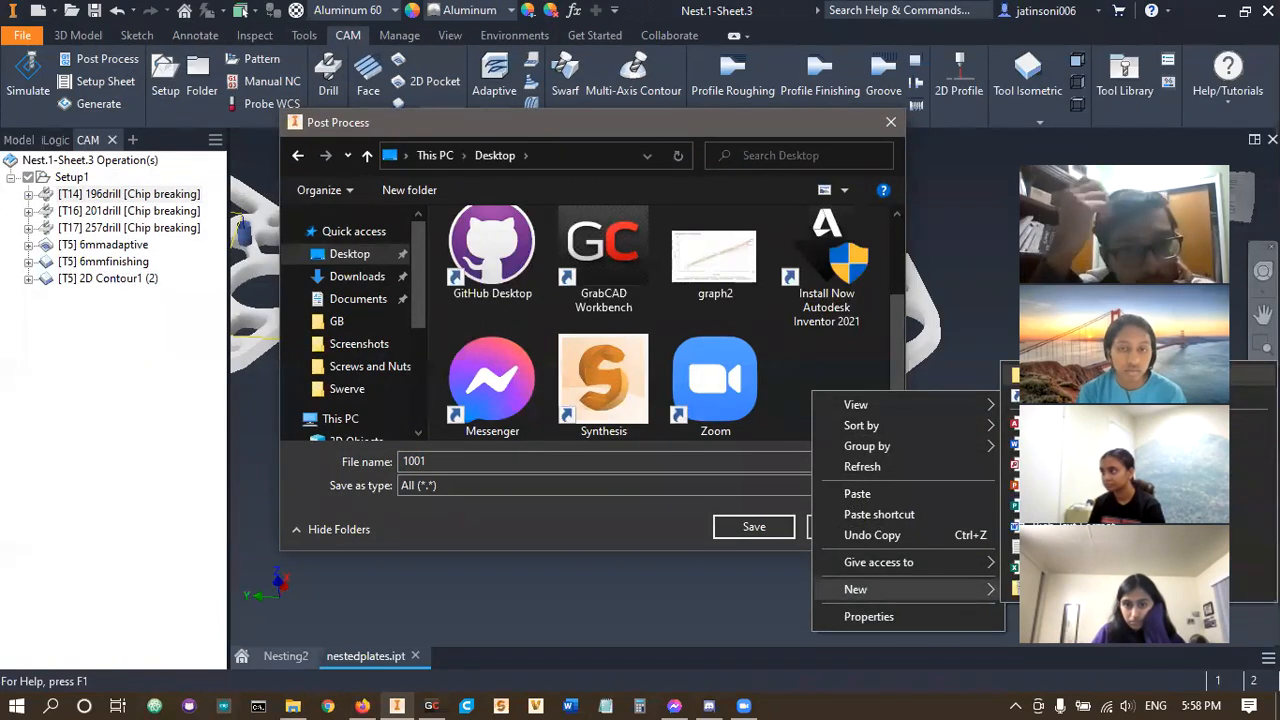
text(WCD-gbx-compbot)
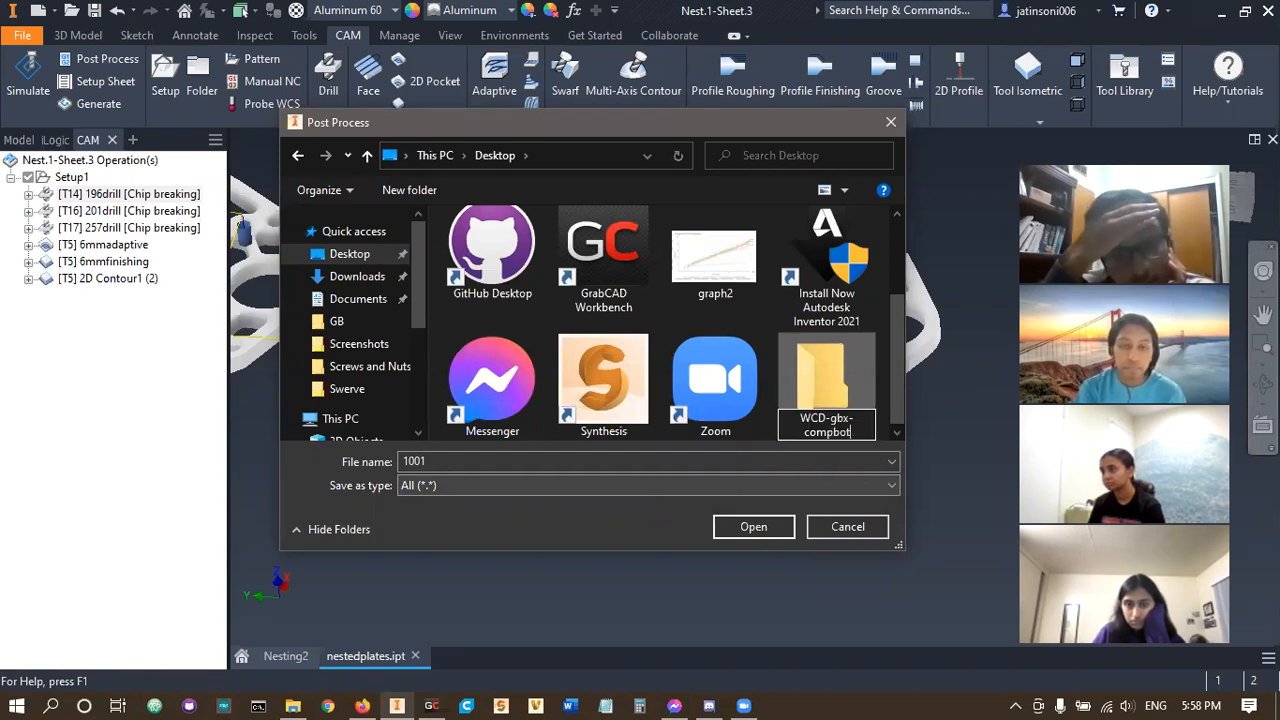
key(Return)
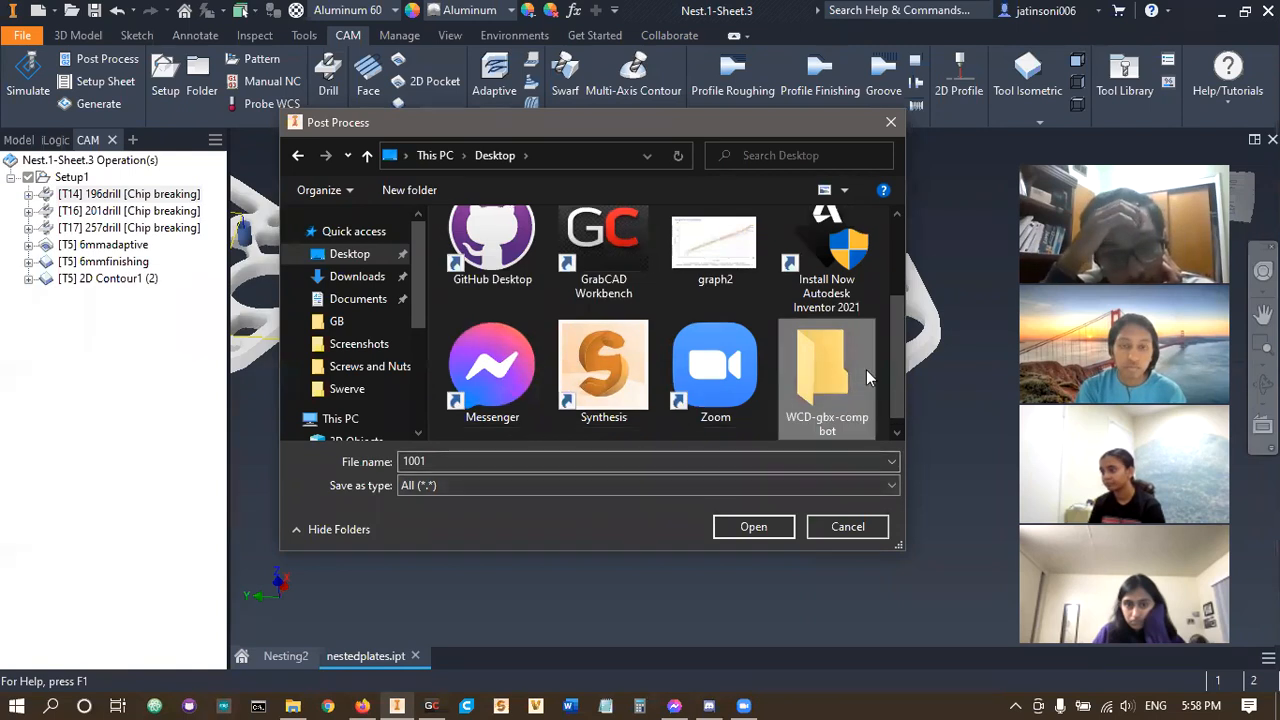
key(Return)
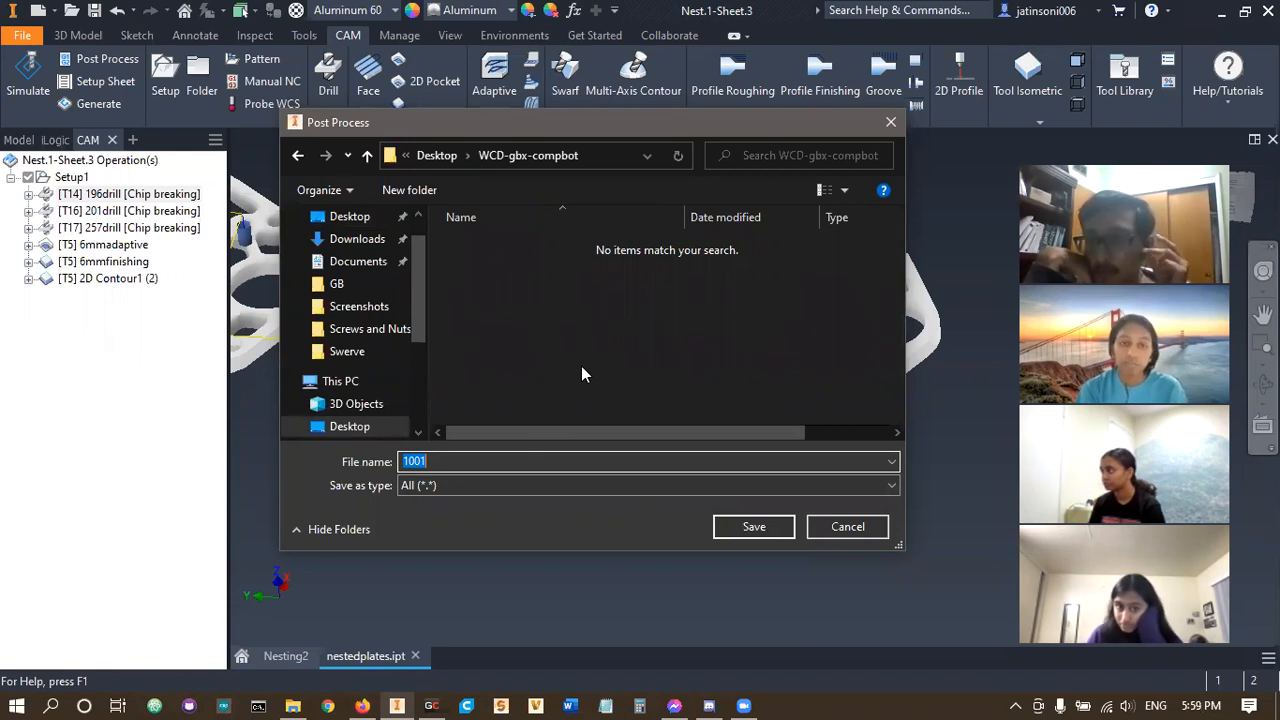
- Save the posted 196drill program as A196drill in the WCD-gbx-compbot folder
text(A)
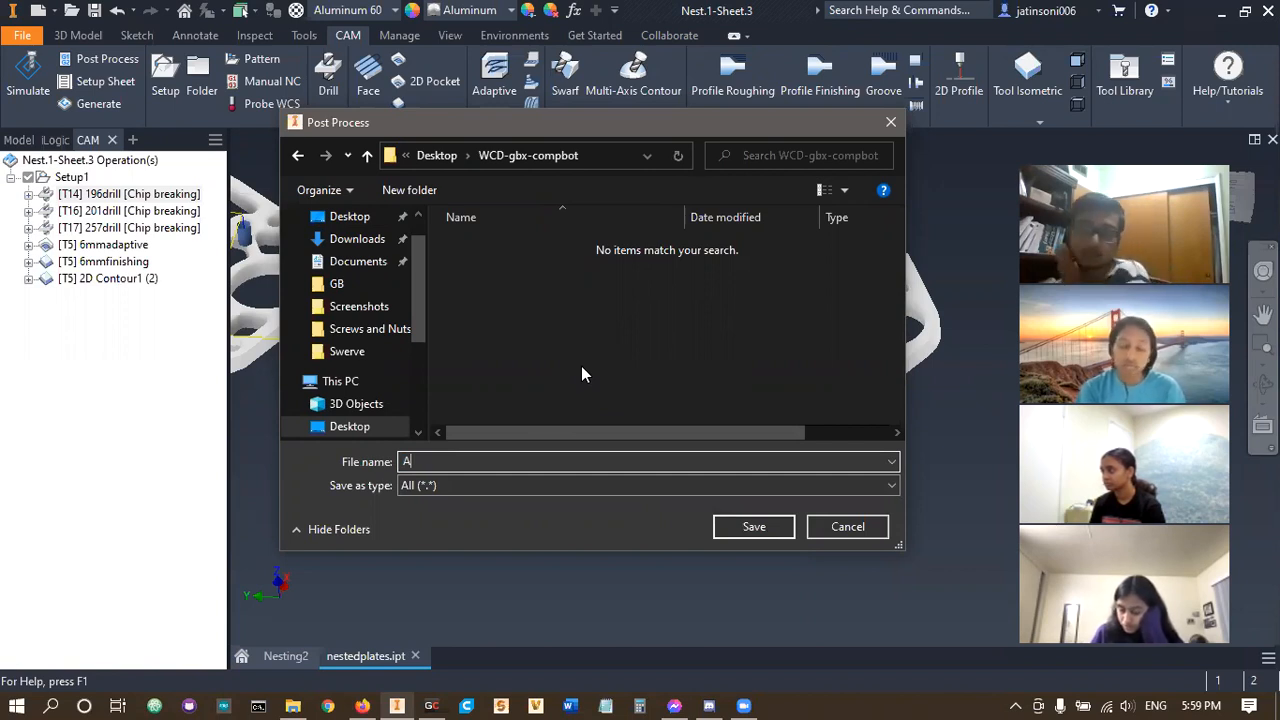
text(196drill)
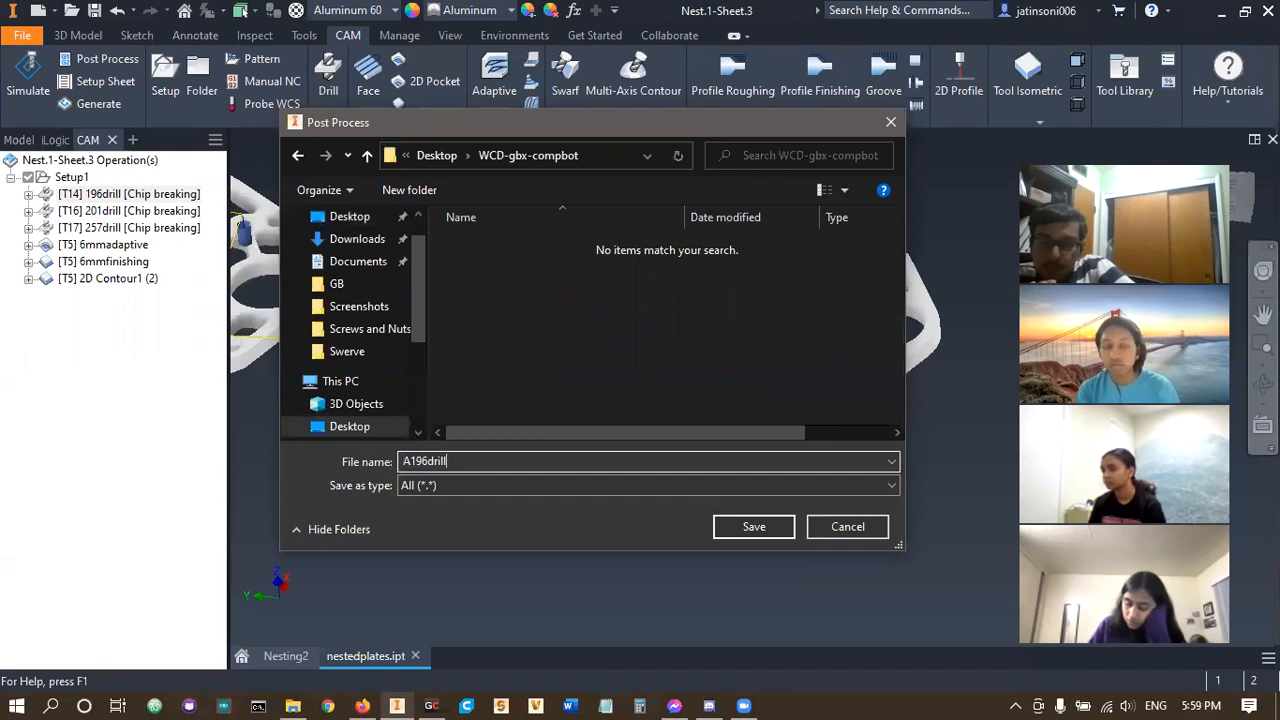
key(Return)
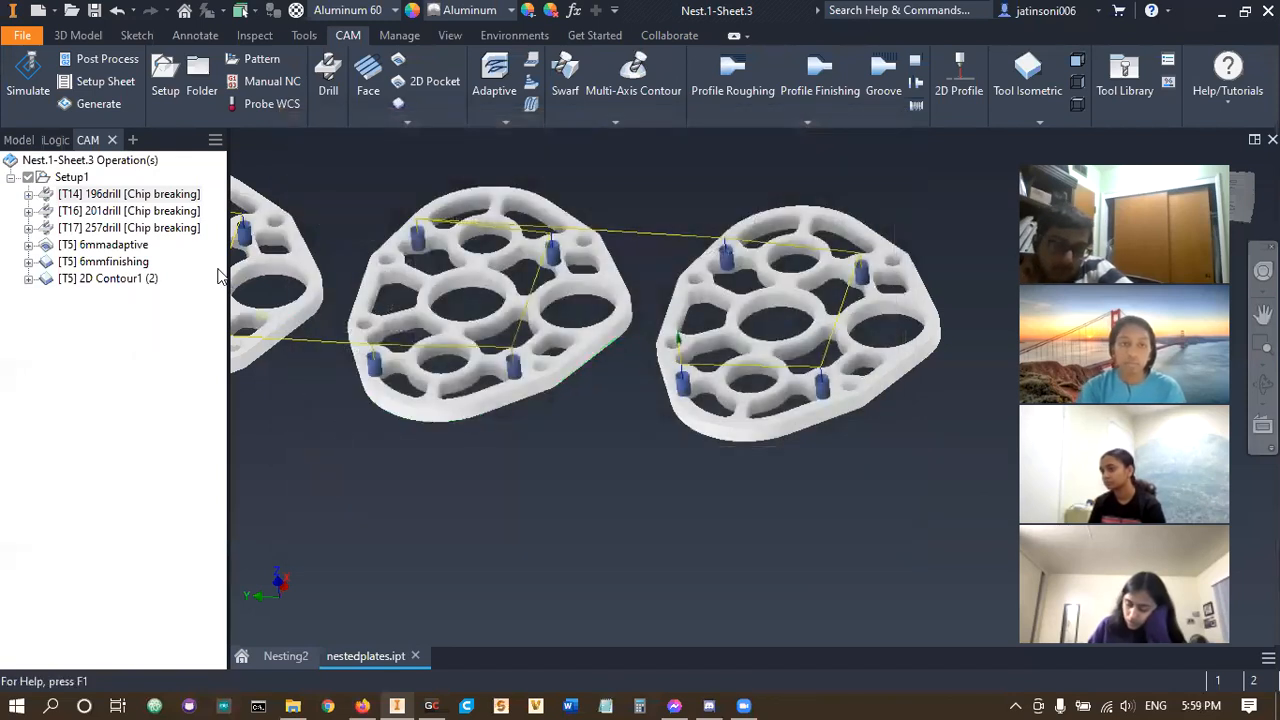
- Post-process the 201drill operation and save it as B201drill in the Desktop's WCD-gbx-compbot folder
click(148, 212)
click(90, 60)
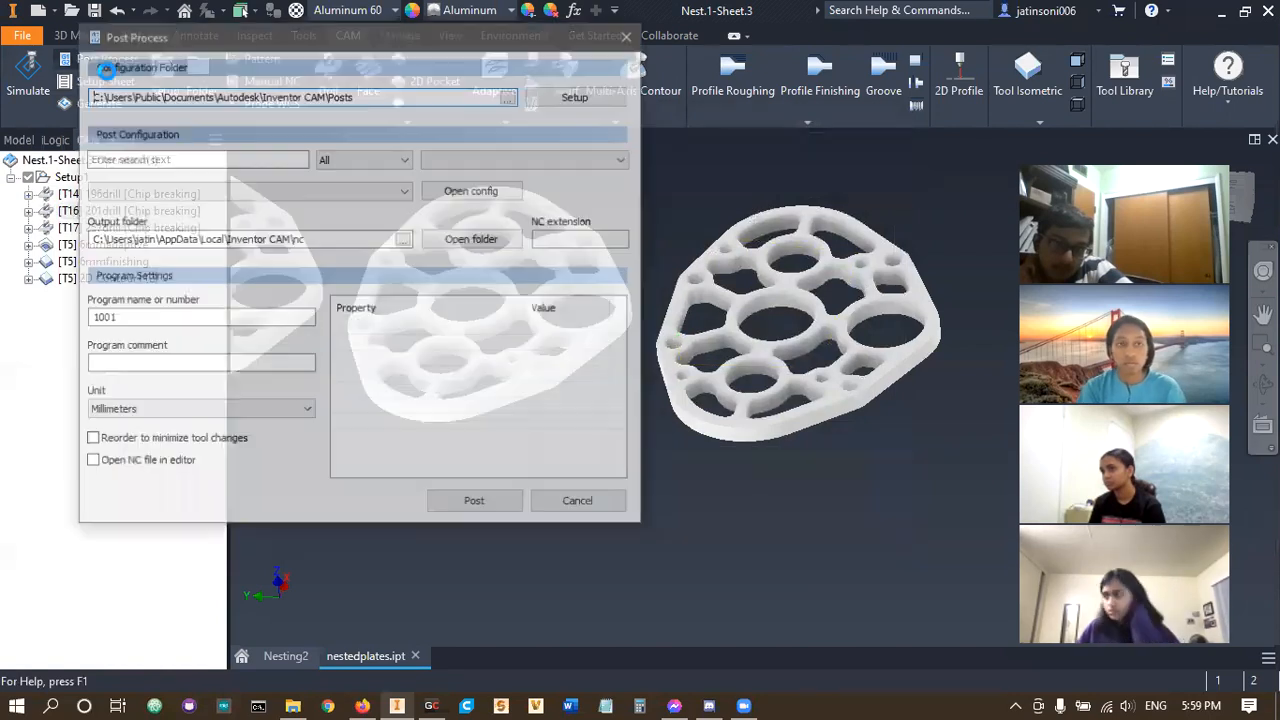
click(512, 506)
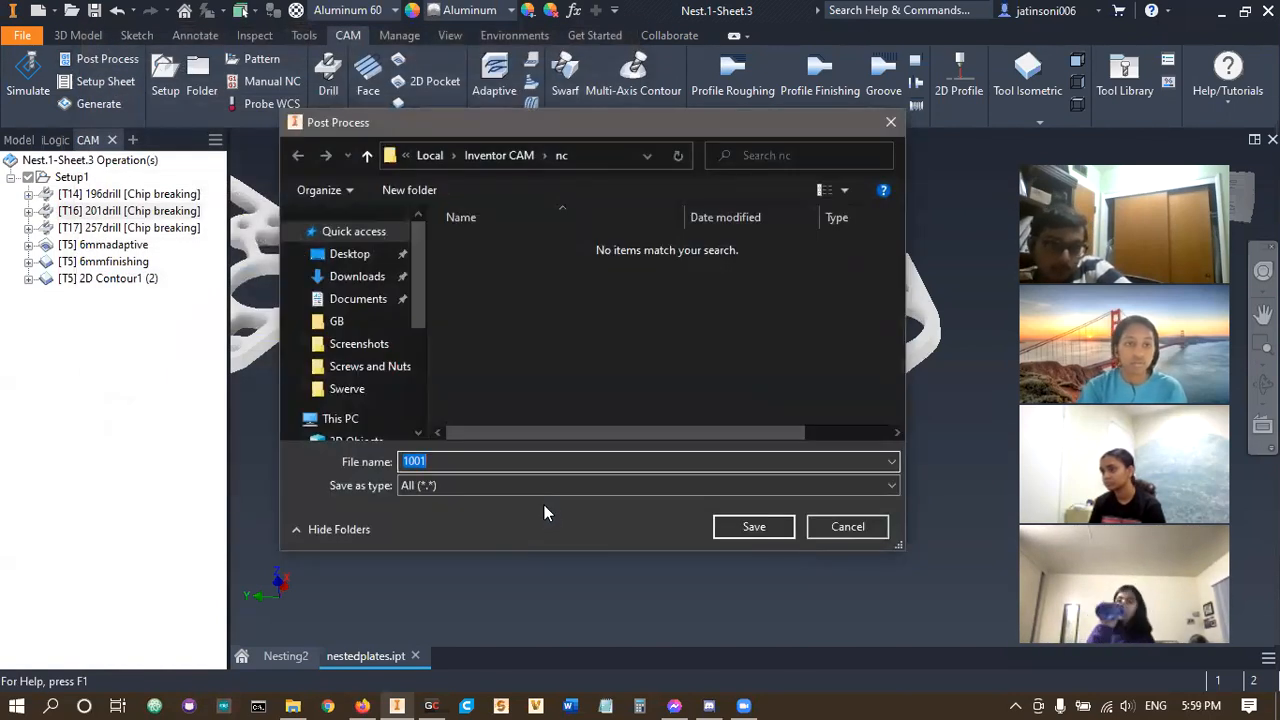
click(349, 254)
scroll(735, 340, down, 2)
scroll(700, 330, up, 2)
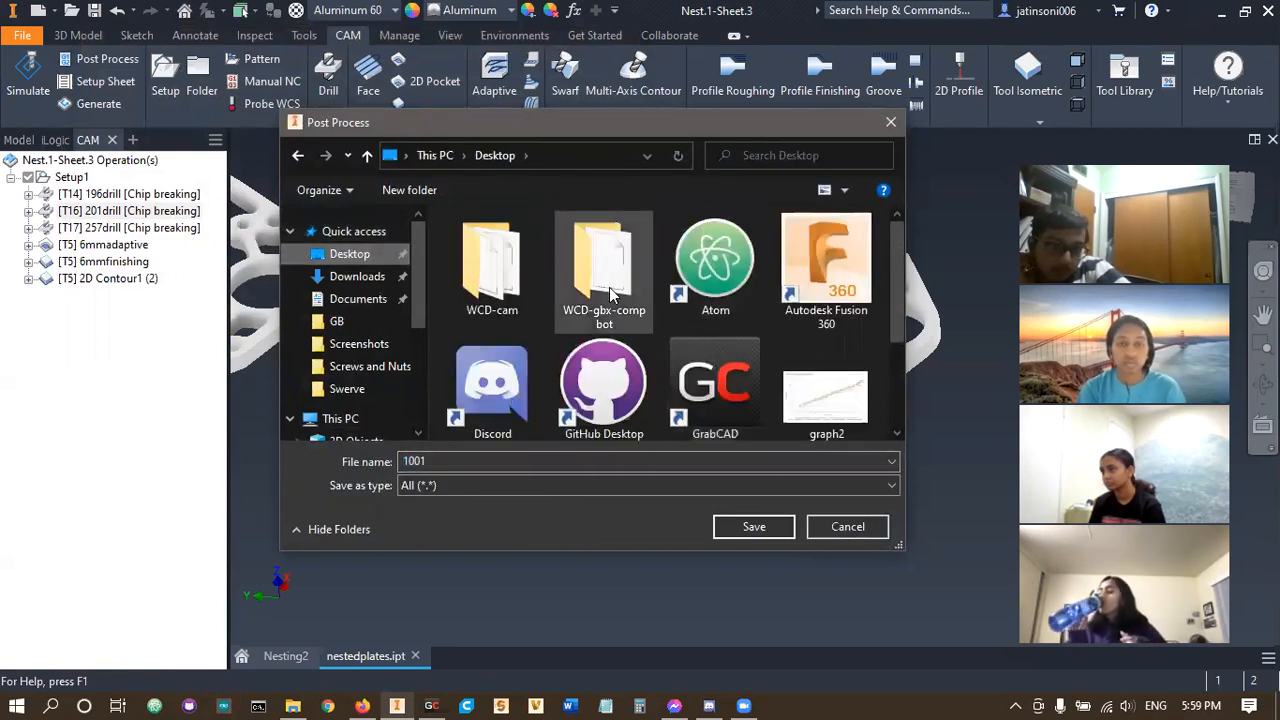
double_click(600, 300)
click(508, 458)
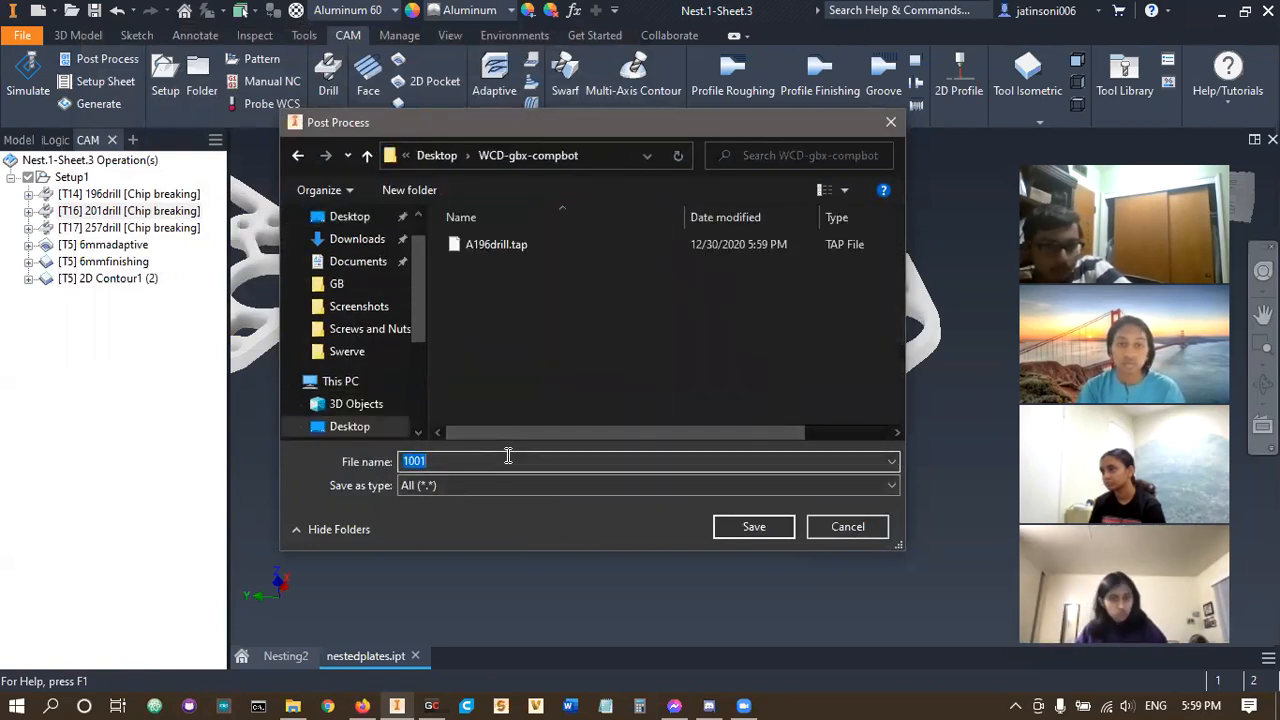
text(B201drill)
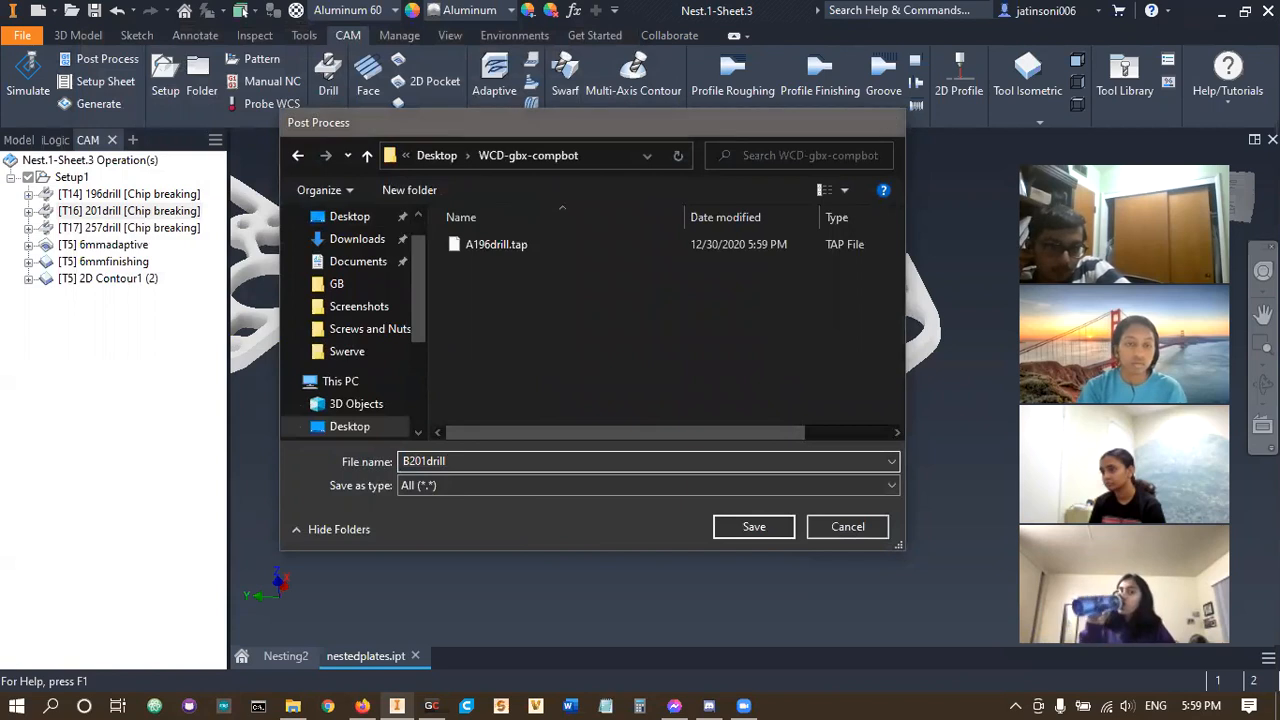
key(Return)
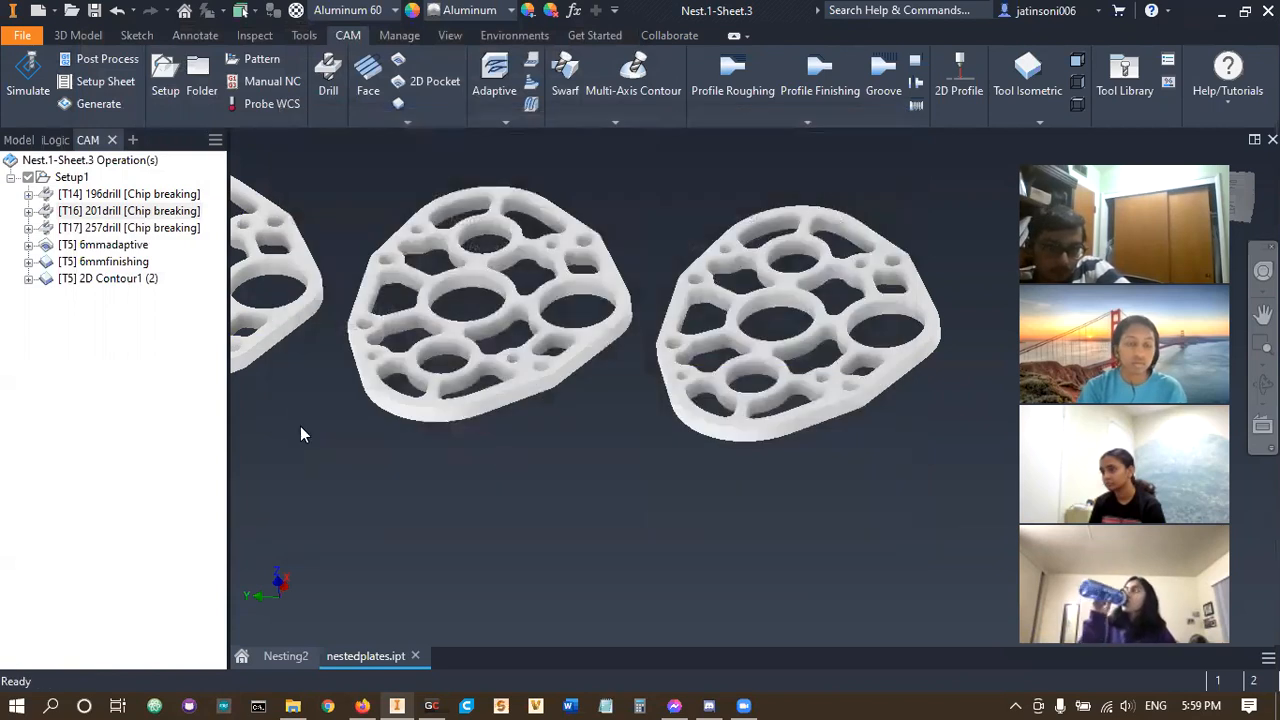
- Examine the toolpaths of 6mmadaptive, 6mmfinishing and 2D Contour1 (2) together on the nested plates, and the contour on its own
click(120, 247)
shift+click(120, 280)
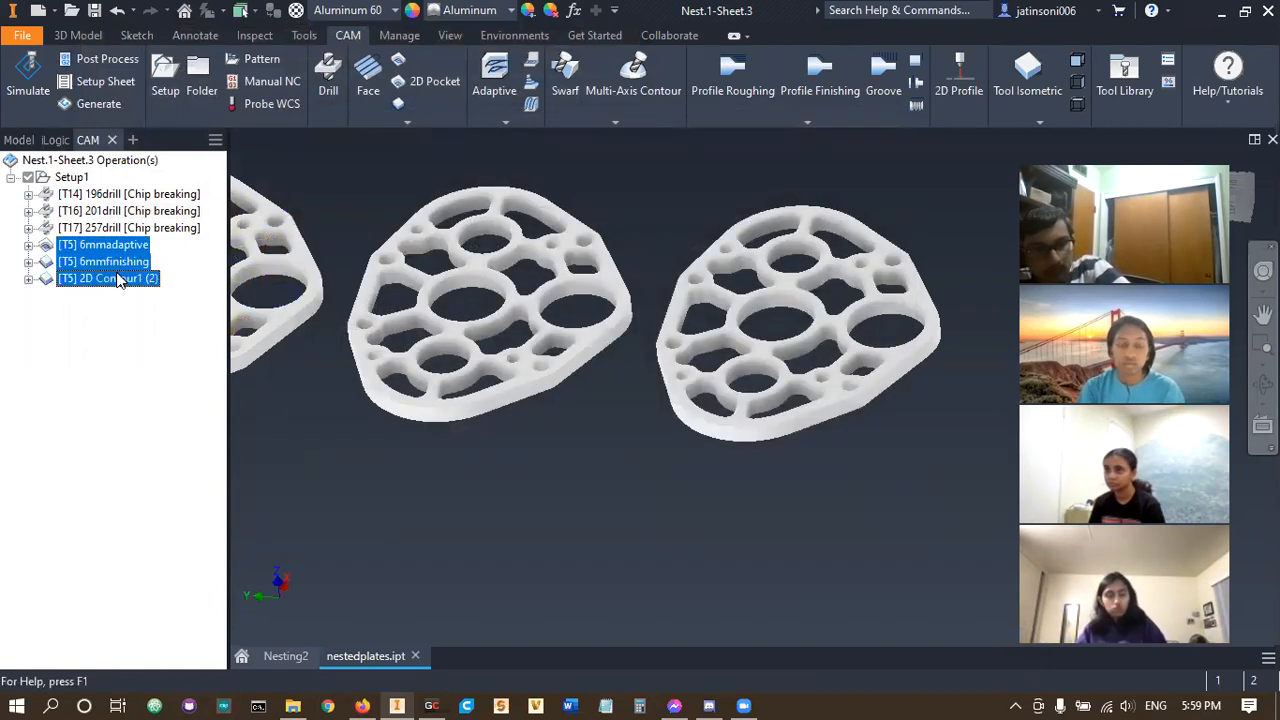
scroll(300, 395, down, 5)
middle_drag(341, 403, 659, 470)
scroll(463, 418, up, 3)
scroll(470, 420, up, 3)
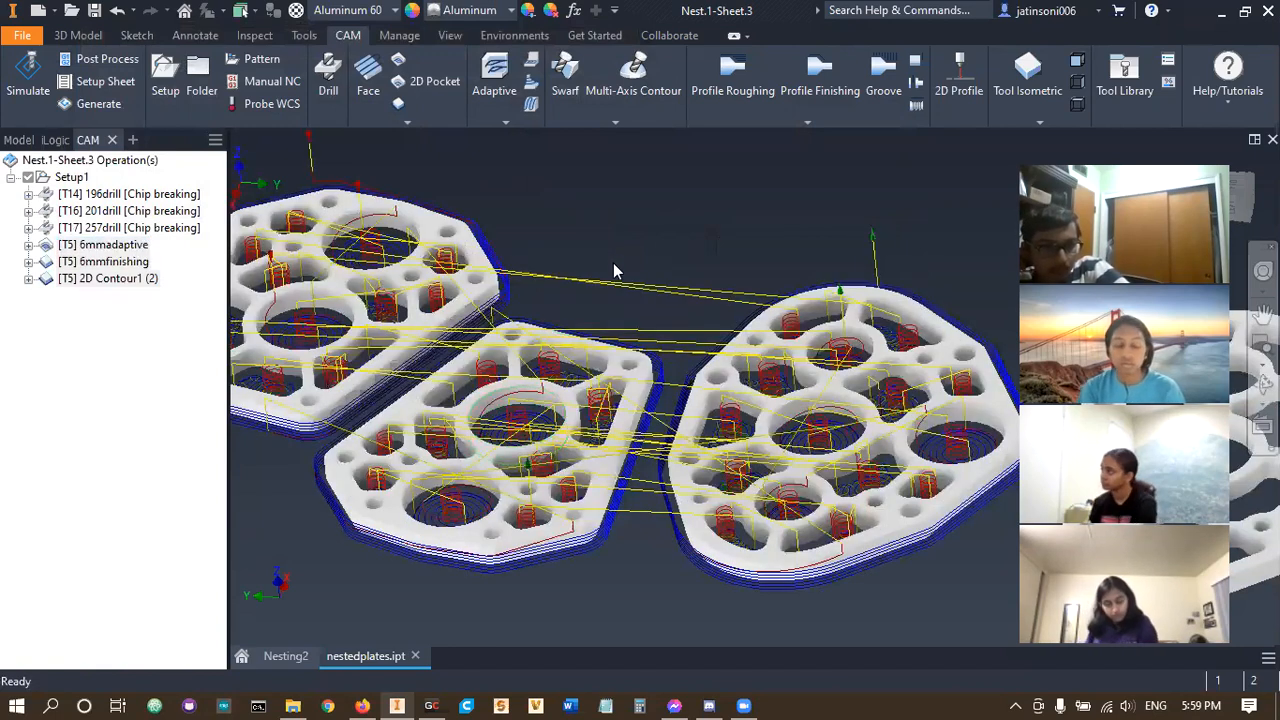
click(110, 279)
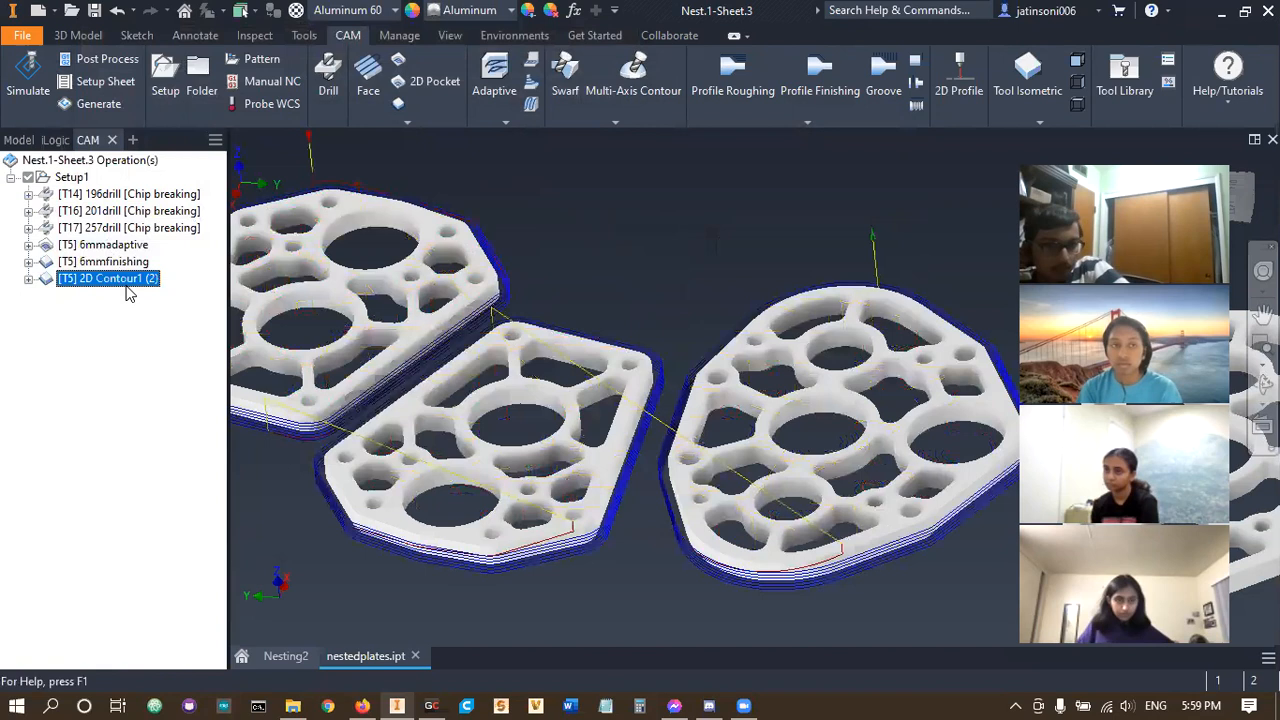
click(103, 245)
shift+click(113, 282)
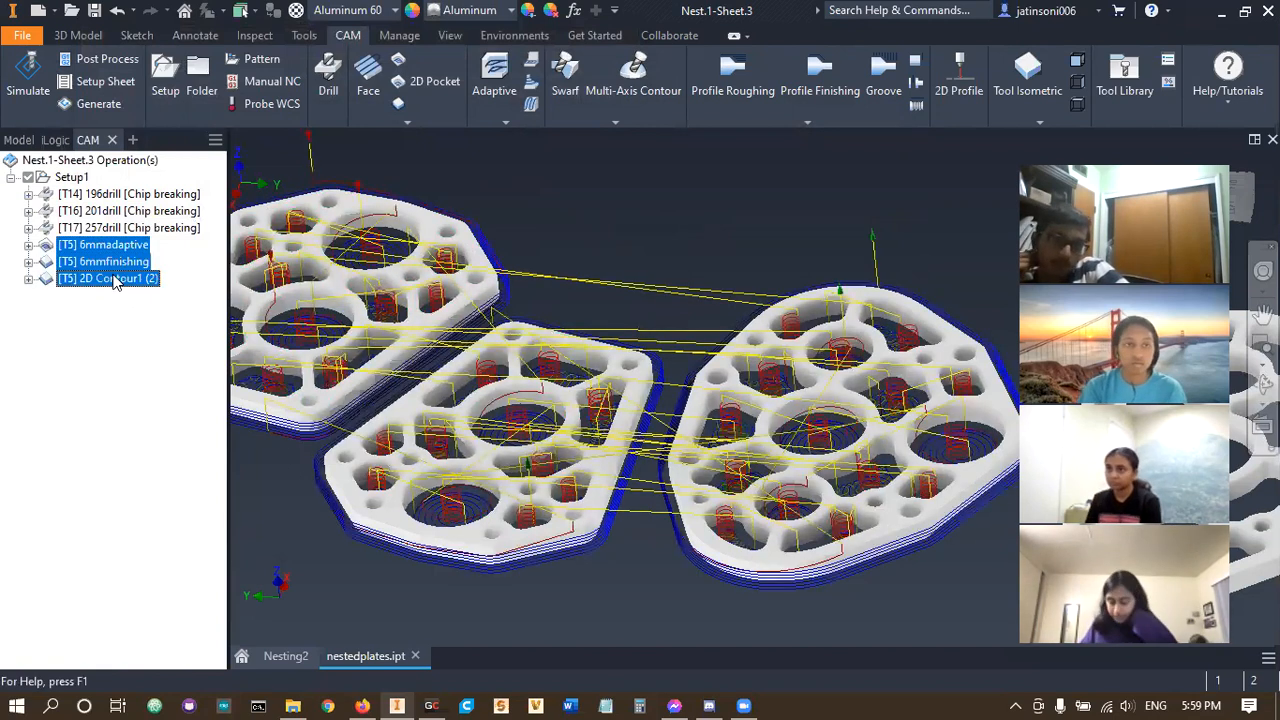
- Post-process 6mmadaptive, 6mmfinishing and 2D Contour1 (2) together and save them as C6mmcontour in the Desktop's WCD-gbx-compbot folder
click(118, 247)
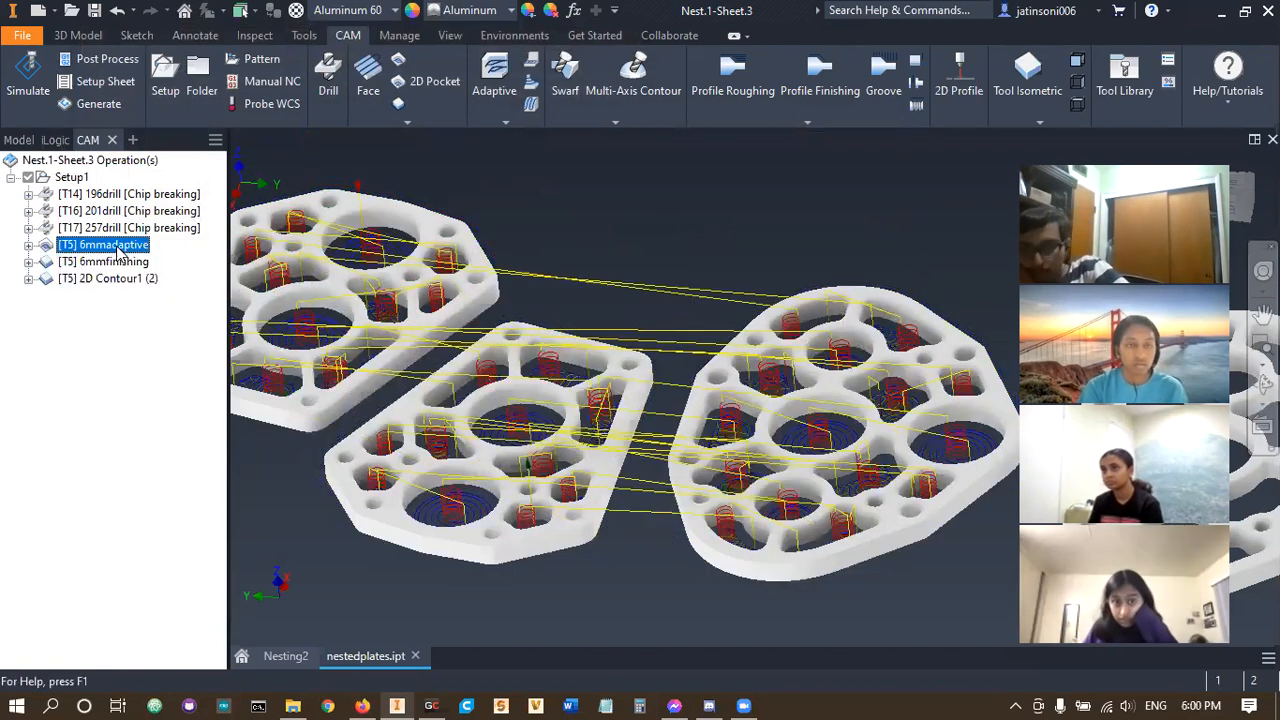
shift+click(123, 282)
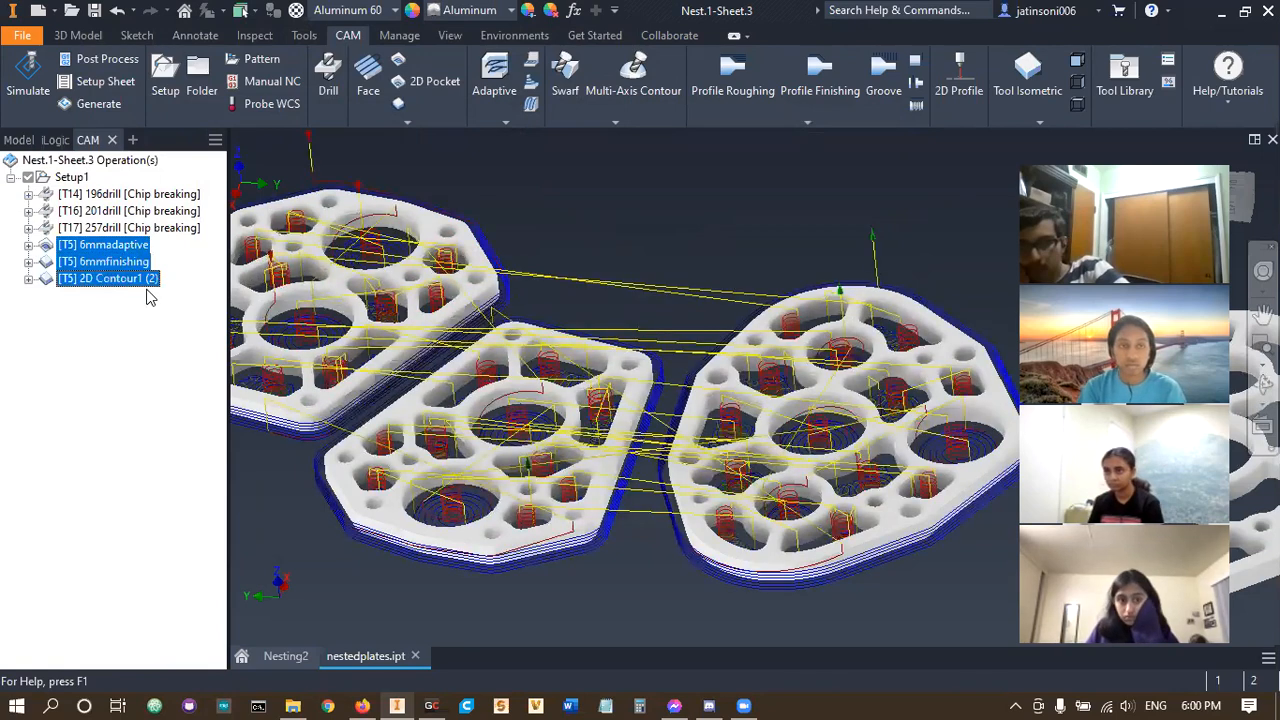
click(104, 59)
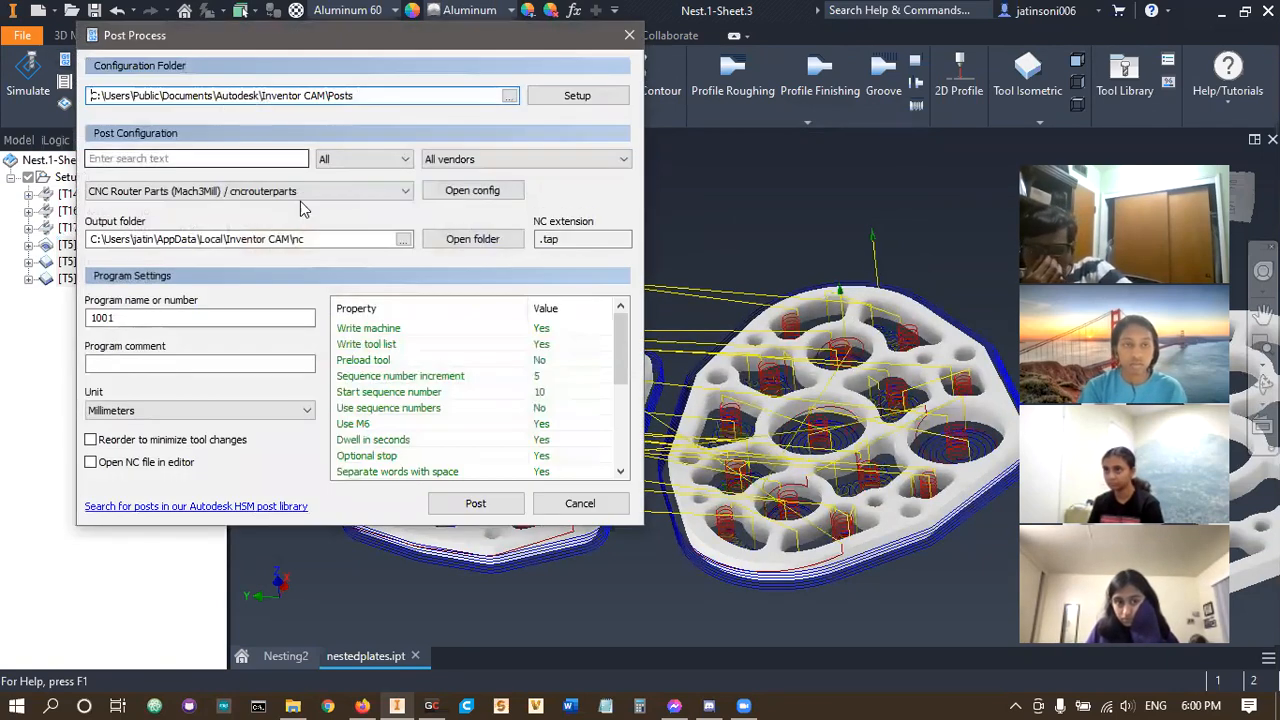
click(475, 503)
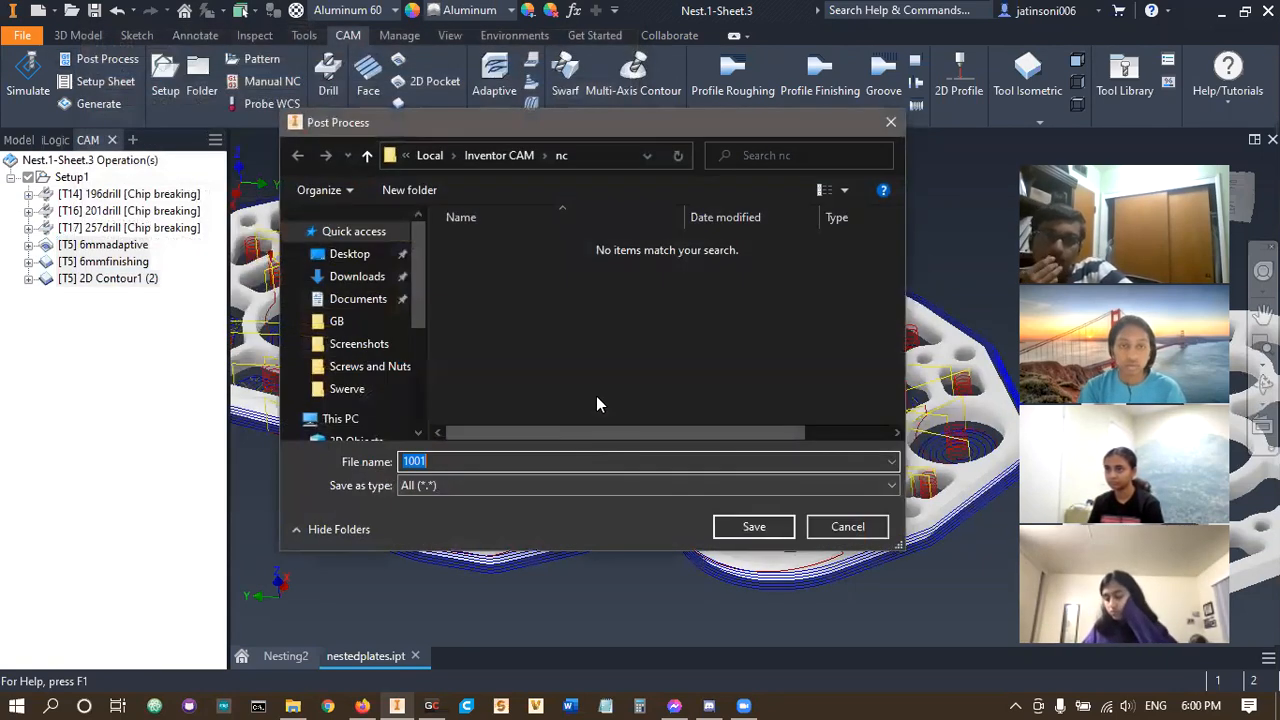
click(349, 253)
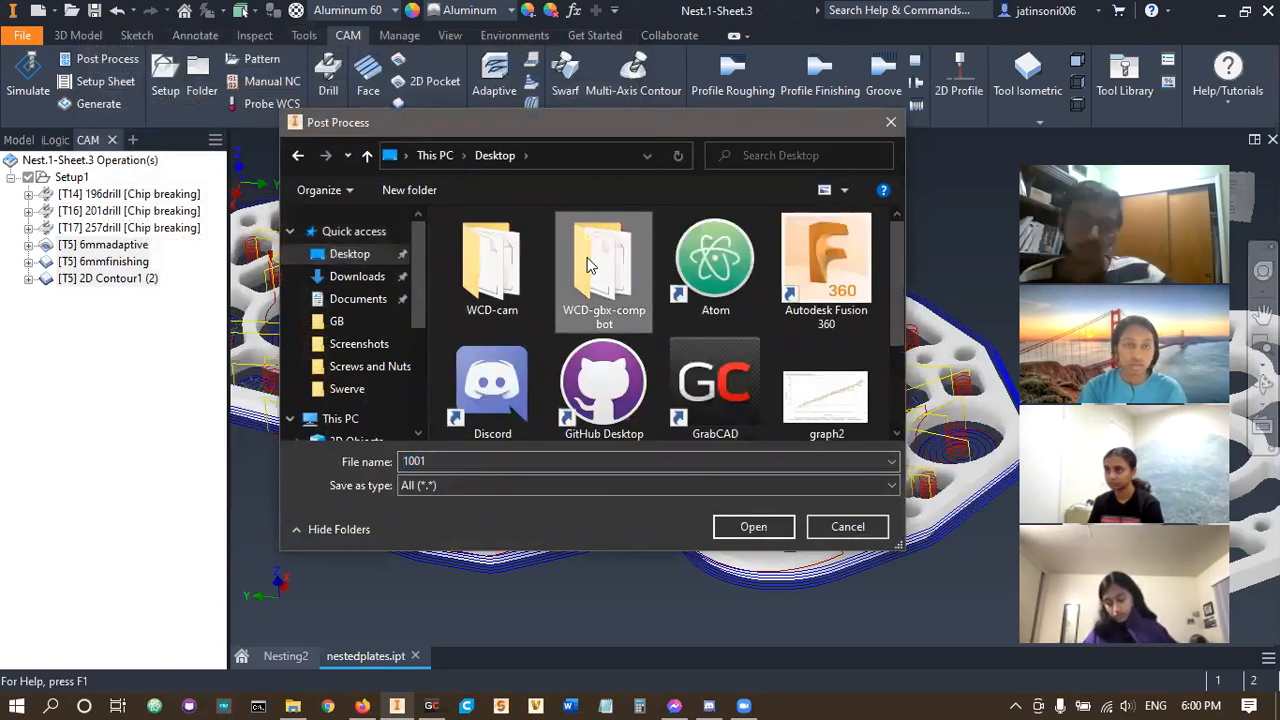
double_click(587, 257)
double_click(557, 462)
text(C)
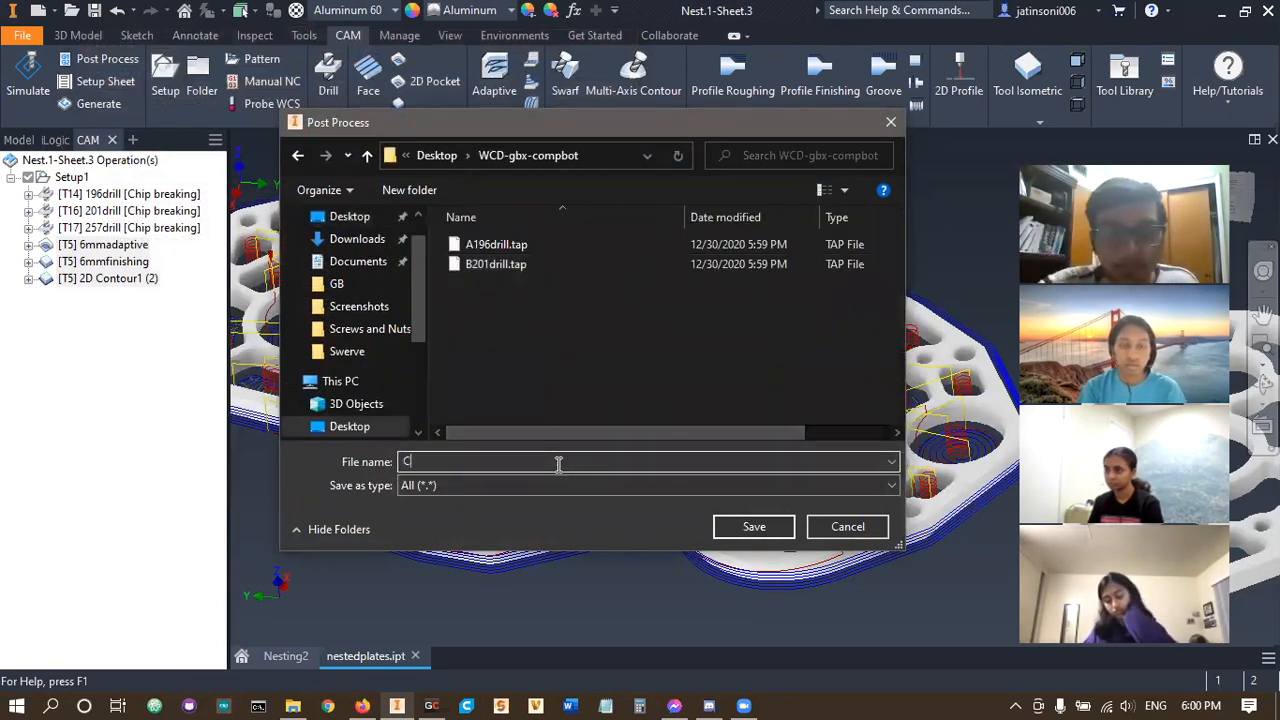
text(6mm)
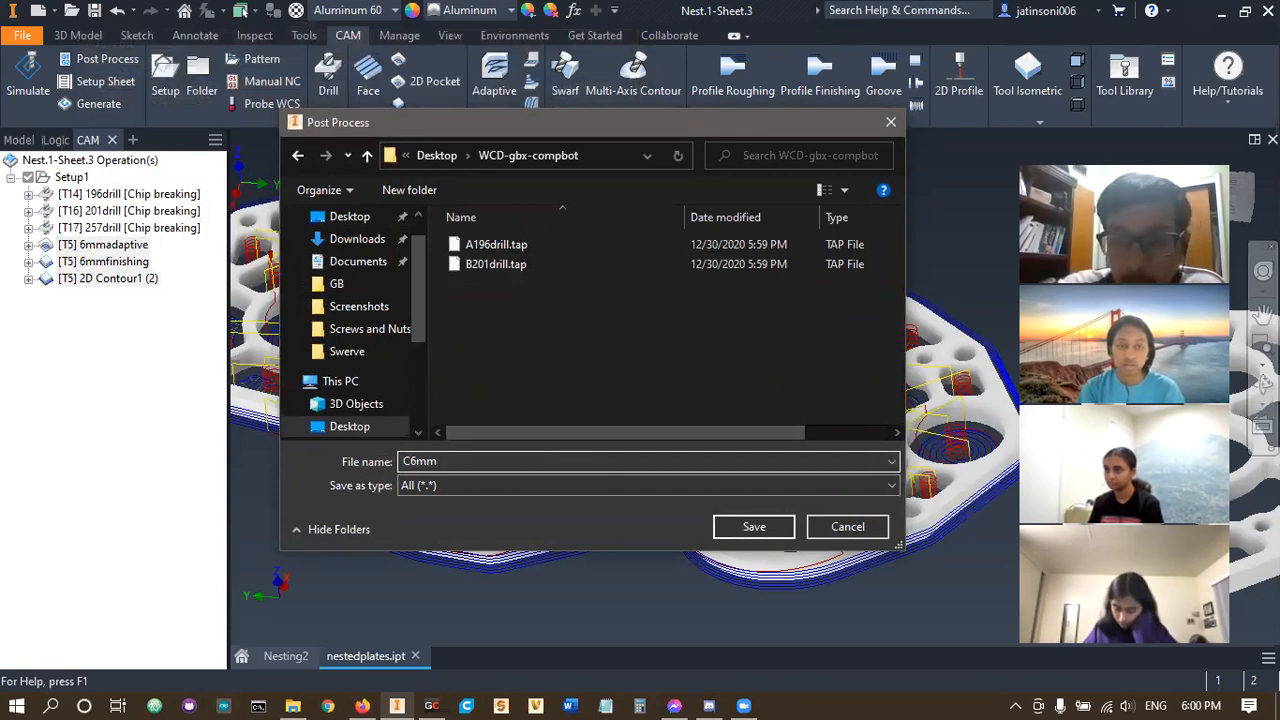
text(contour)
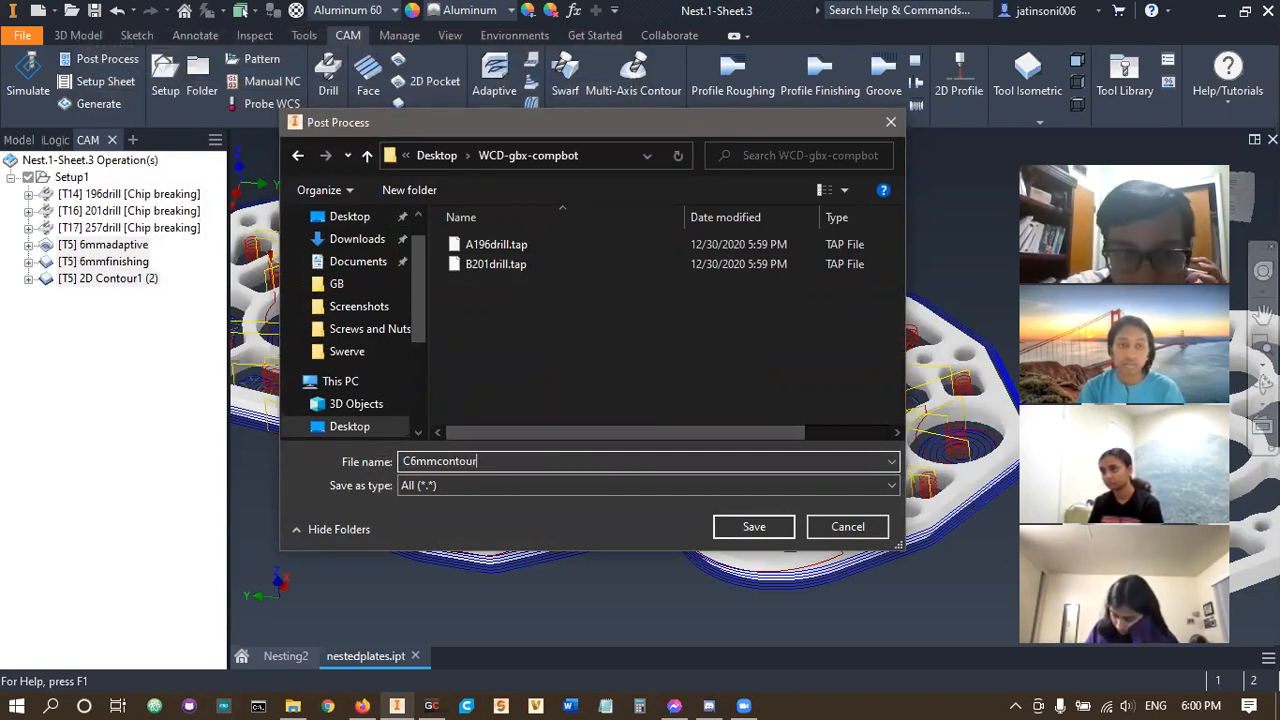
key(Return)
scroll(425, 495, down, 5)
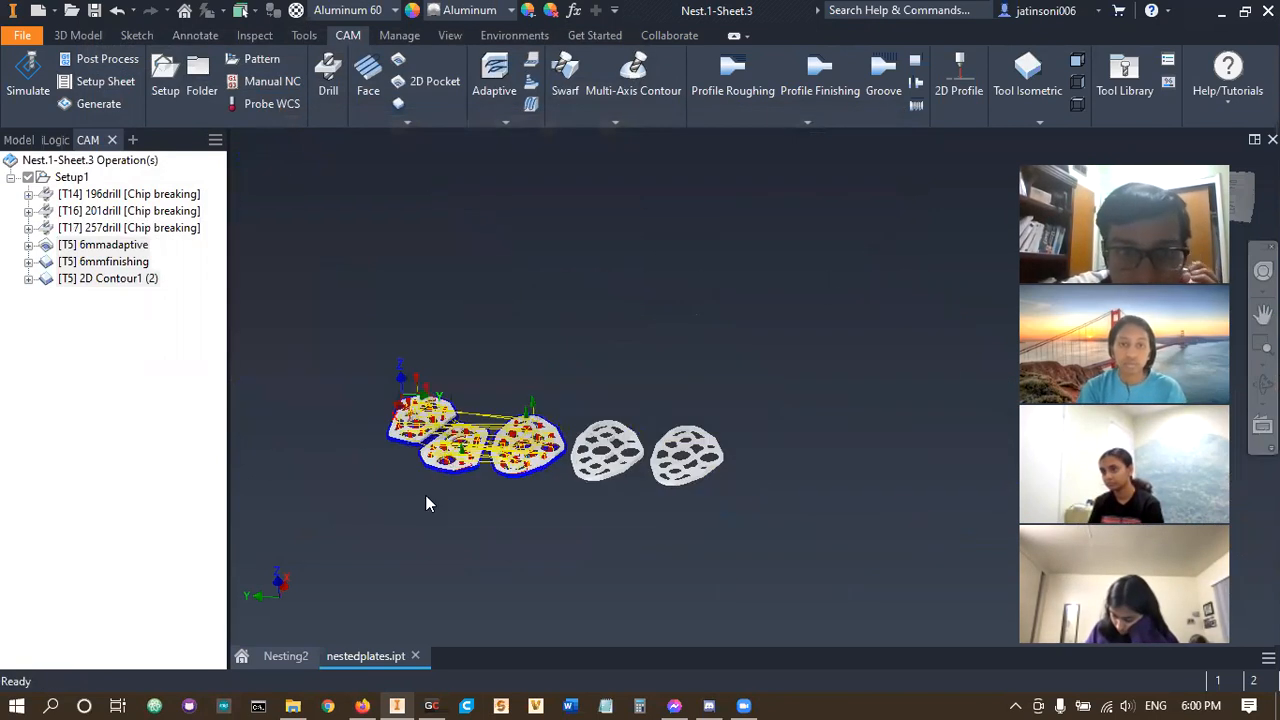
- Switch to File Explorer, locate the WCD-gbx-compbot folder on the Desktop, and switch back to Inventor
click(293, 705)
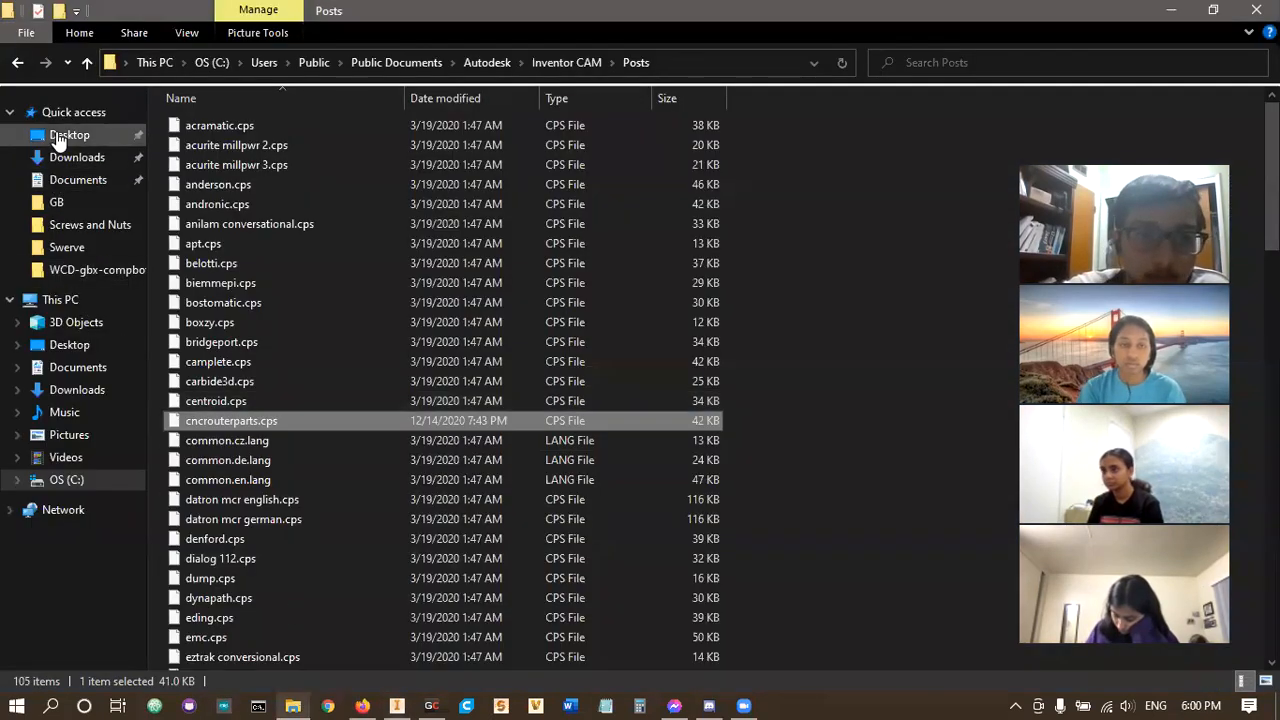
click(58, 142)
click(308, 158)
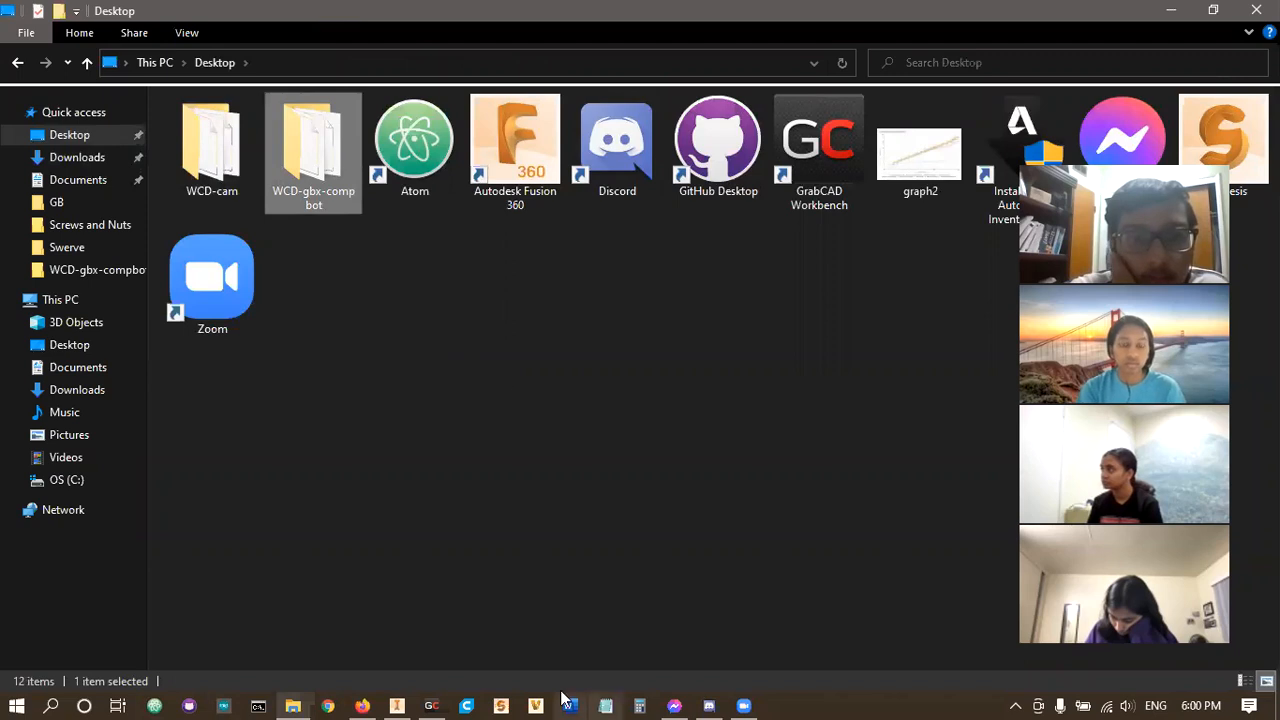
click(396, 705)
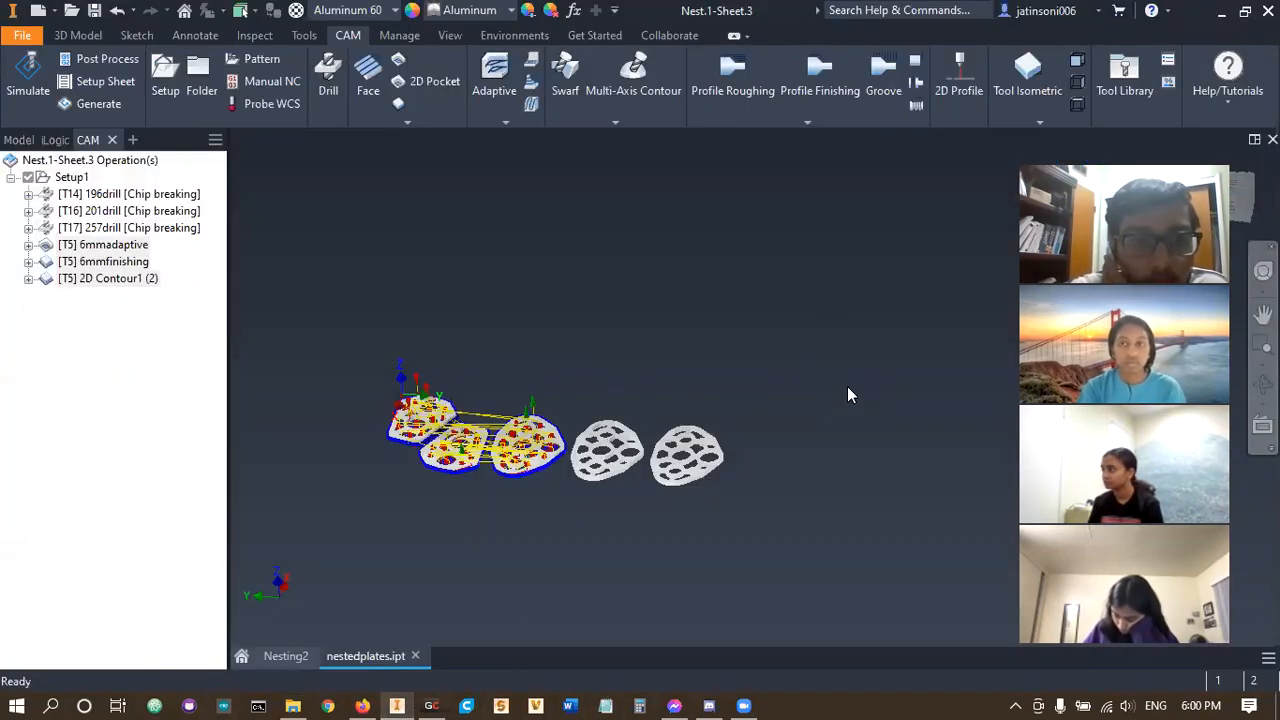
scroll(504, 455, up, 5)
scroll(502, 456, down, 4)
middle_drag(492, 463, 594, 454)
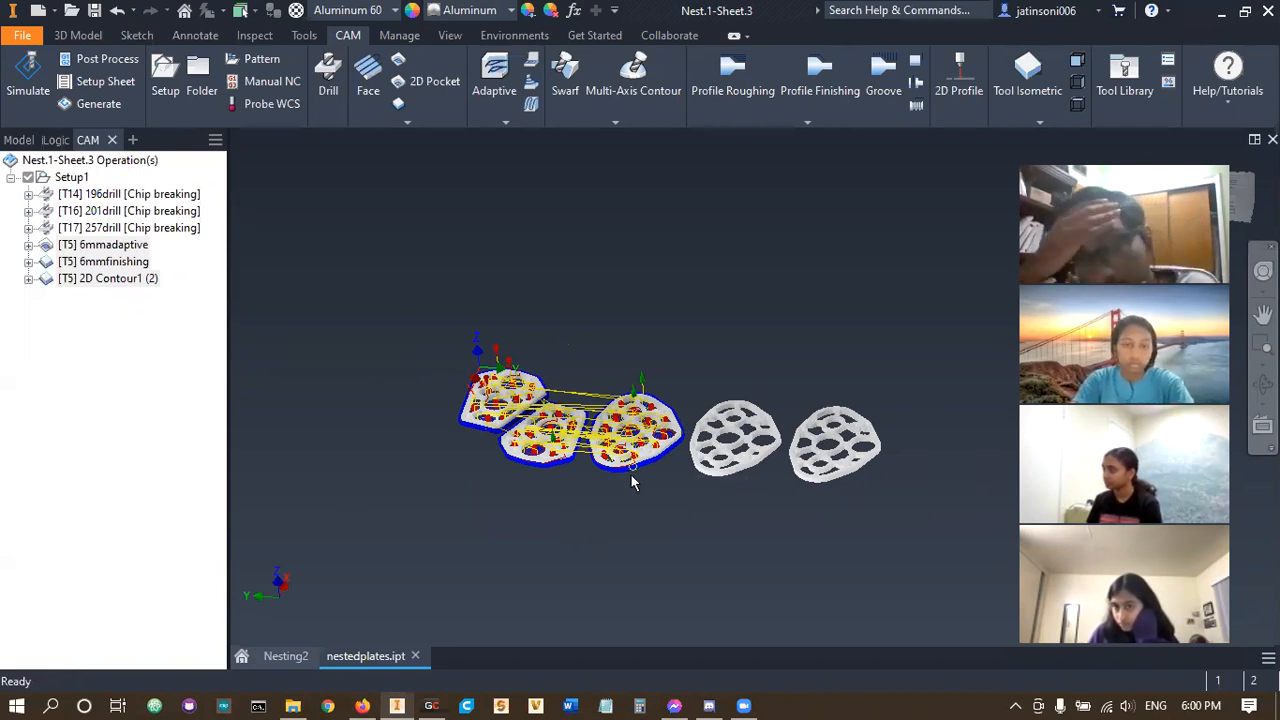
- Examine the combined toolpaths of 6mmadaptive, 6mmfinishing and 2D Contour1 (2) on the three programmed plates
scroll(630, 483, up, 3)
click(105, 246)
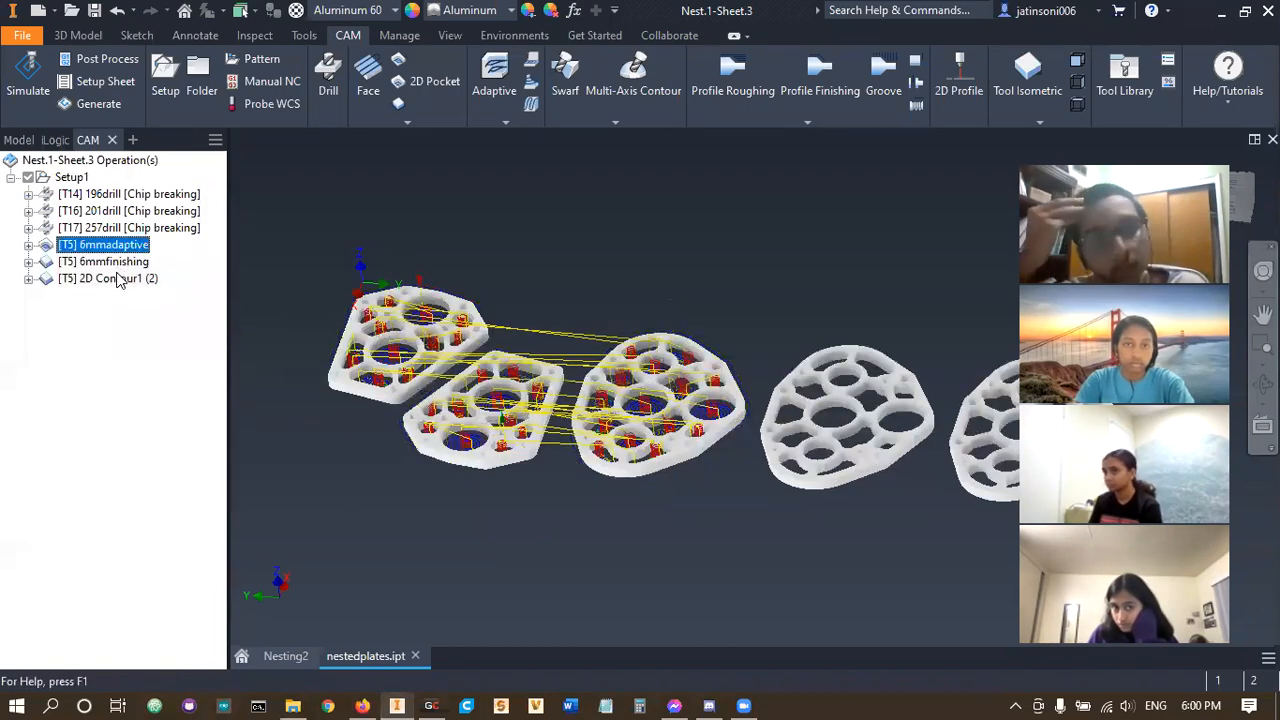
shift+click(108, 278)
scroll(536, 472, up, 5)
scroll(634, 514, down, 5)
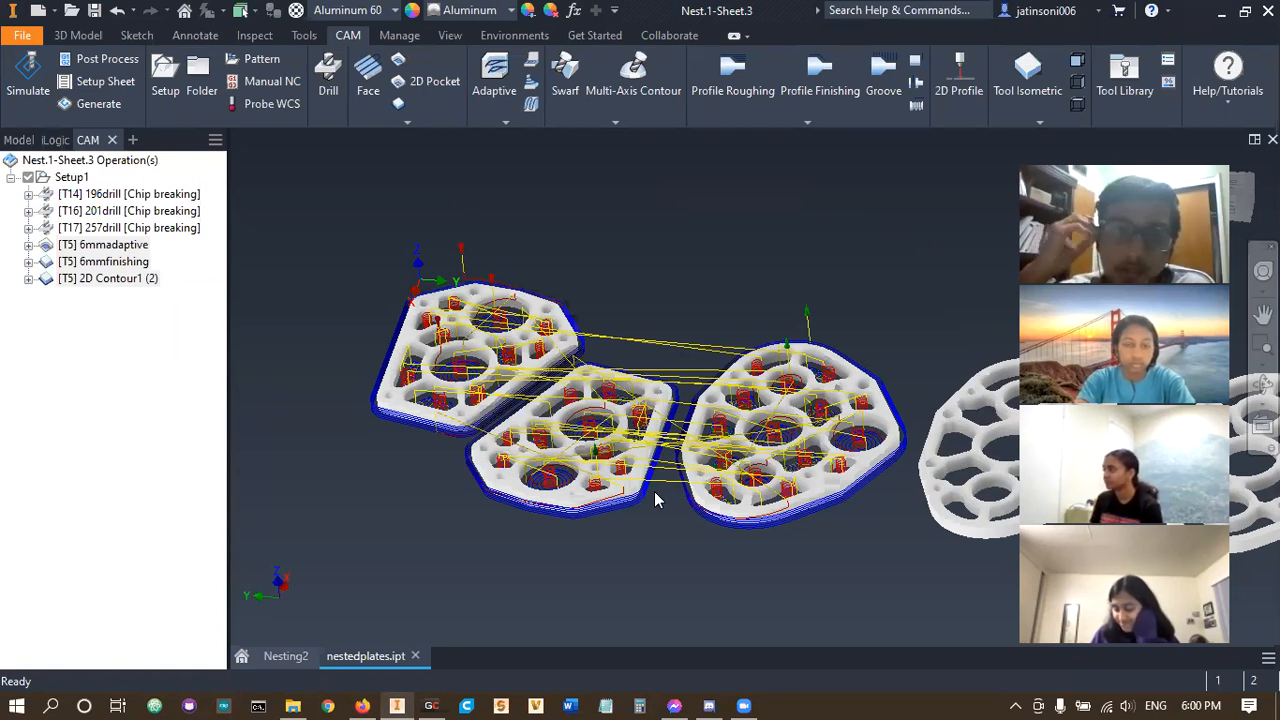
- Compare the 6mmadaptive toolpath with those of 6mmfinishing and 2D Contour1 (2) on the nested plates
click(114, 245)
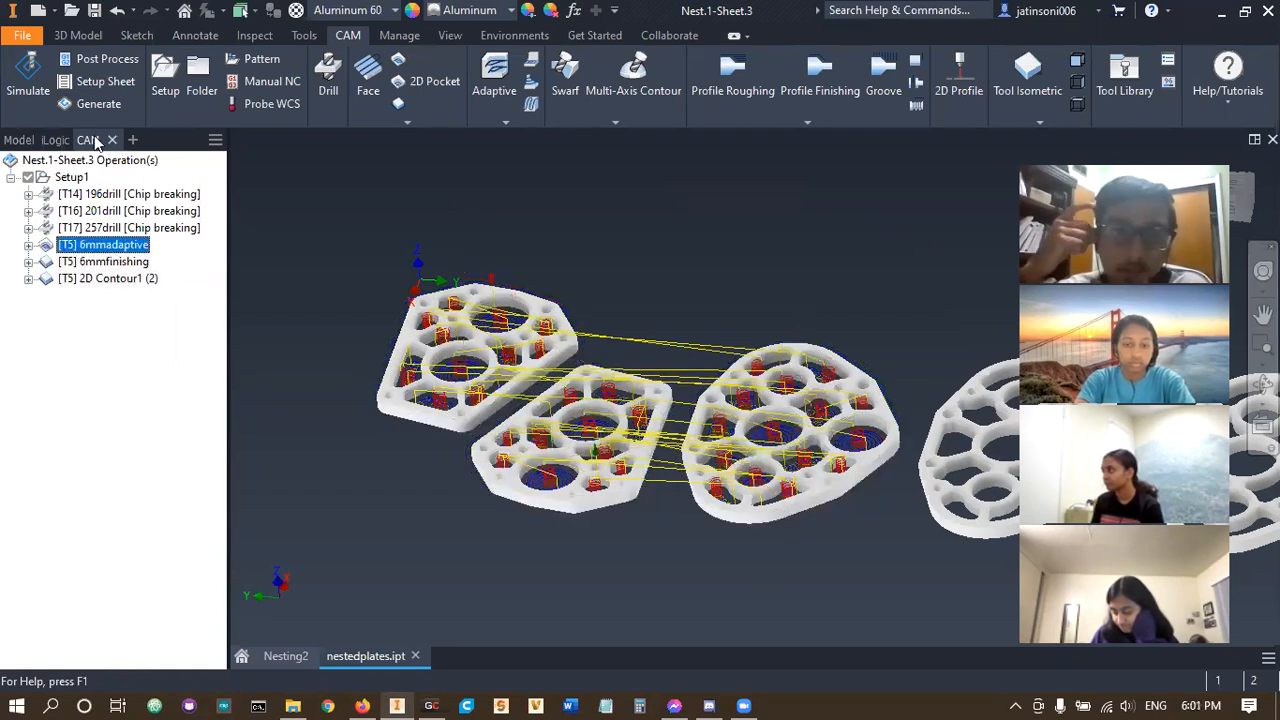
click(141, 262)
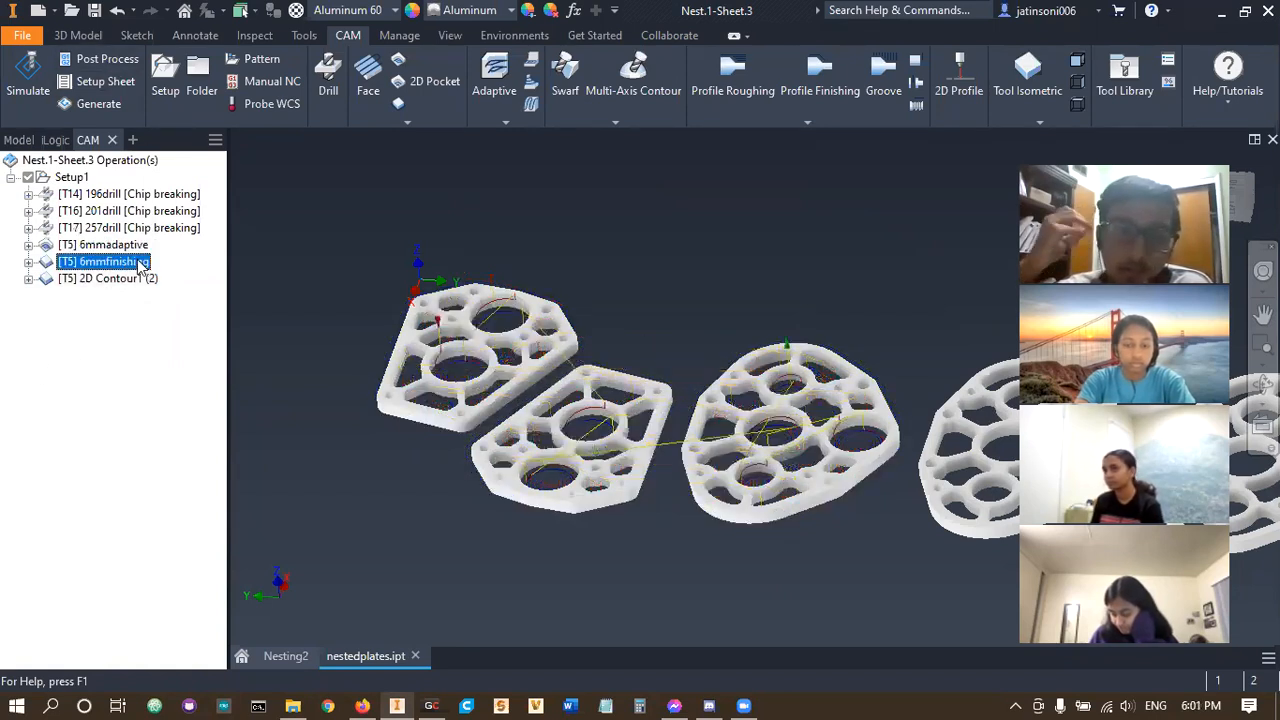
shift+click(131, 279)
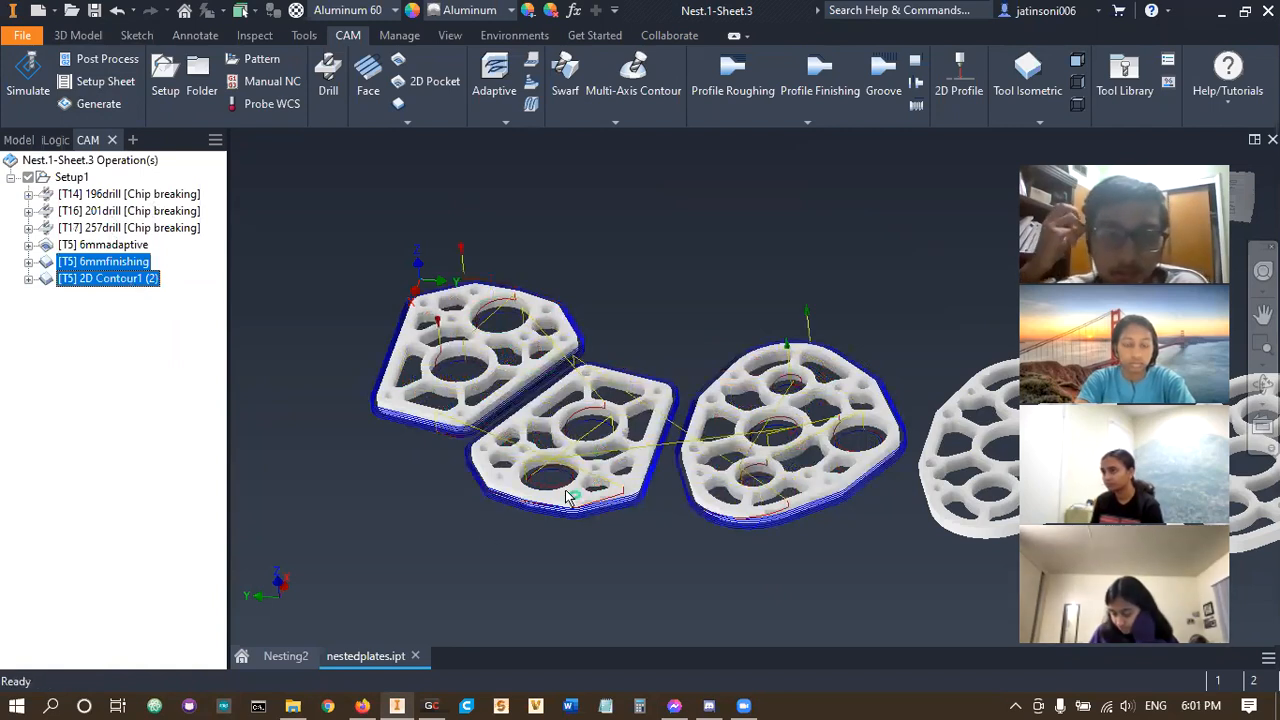
scroll(594, 517, up, 3)
scroll(663, 491, down, 1)
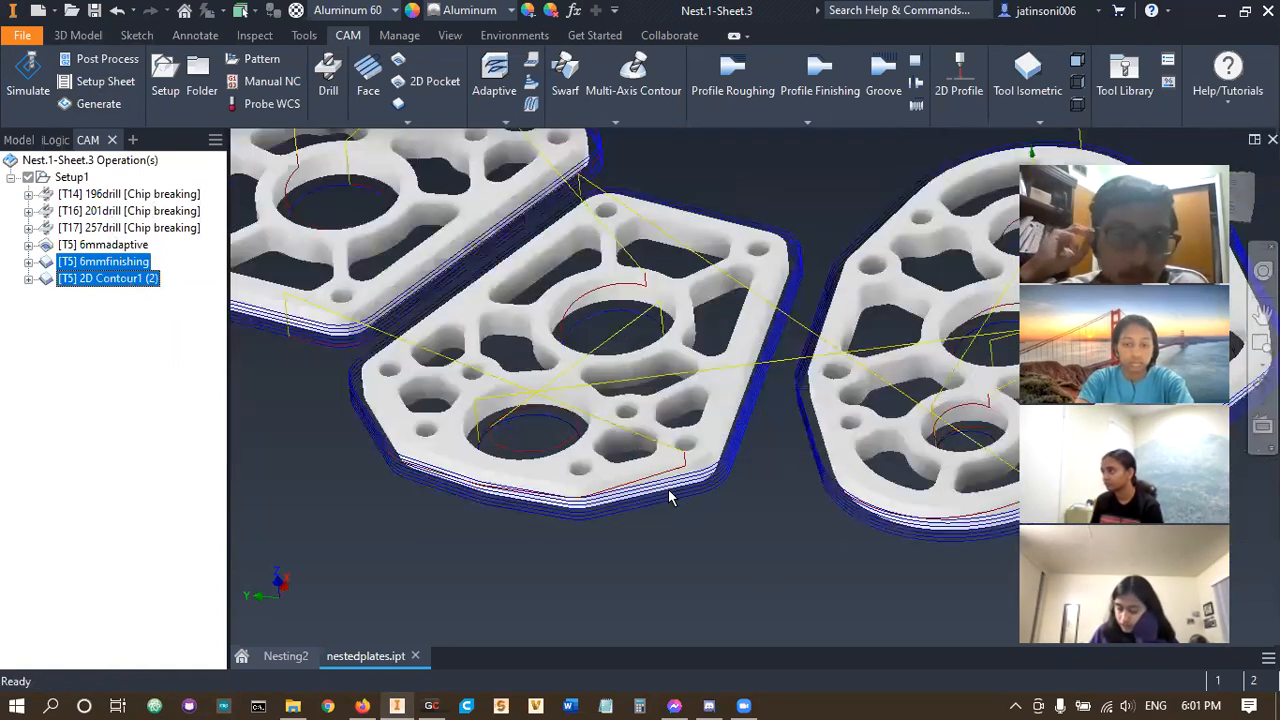
scroll(670, 497, down, 3)
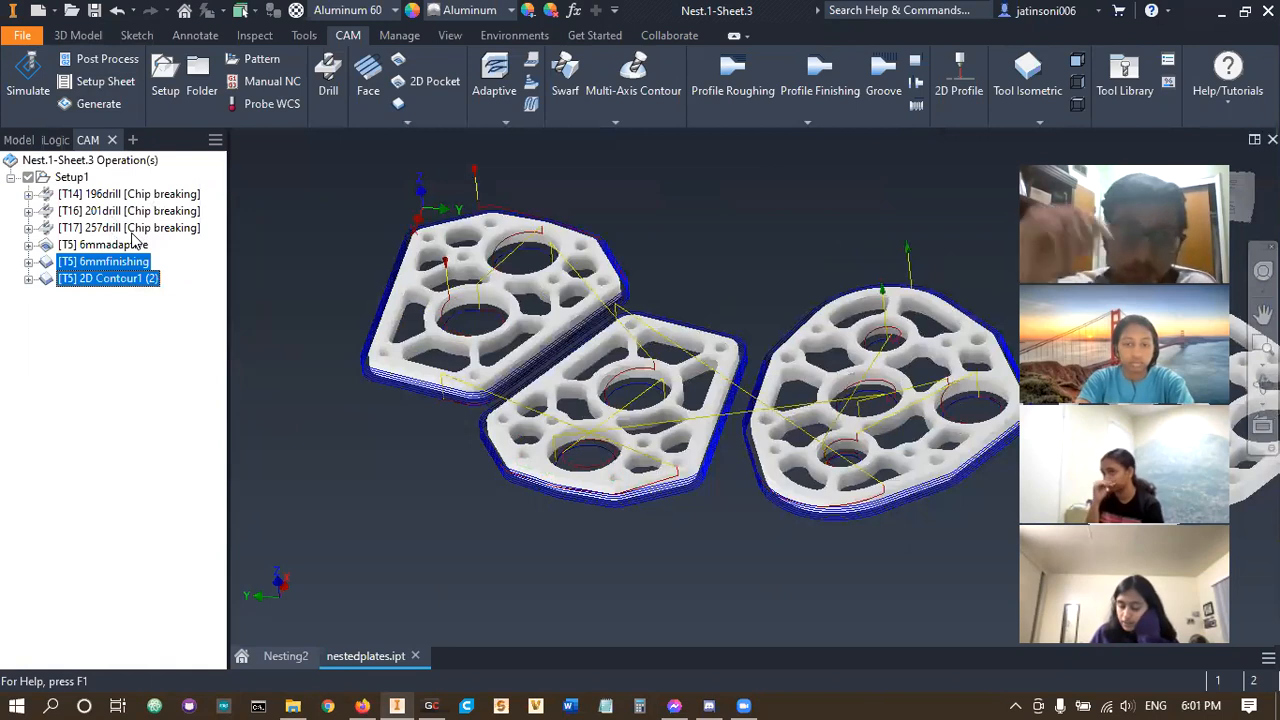
click(344, 434)
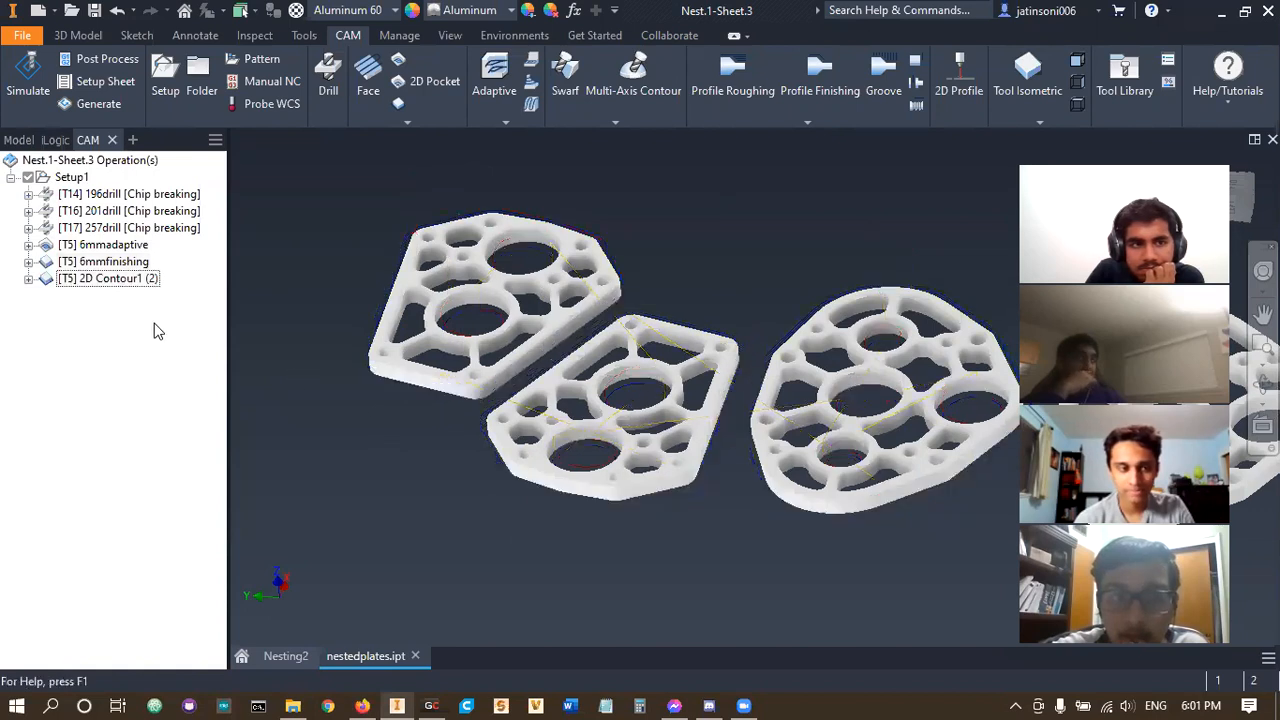
click(116, 265)
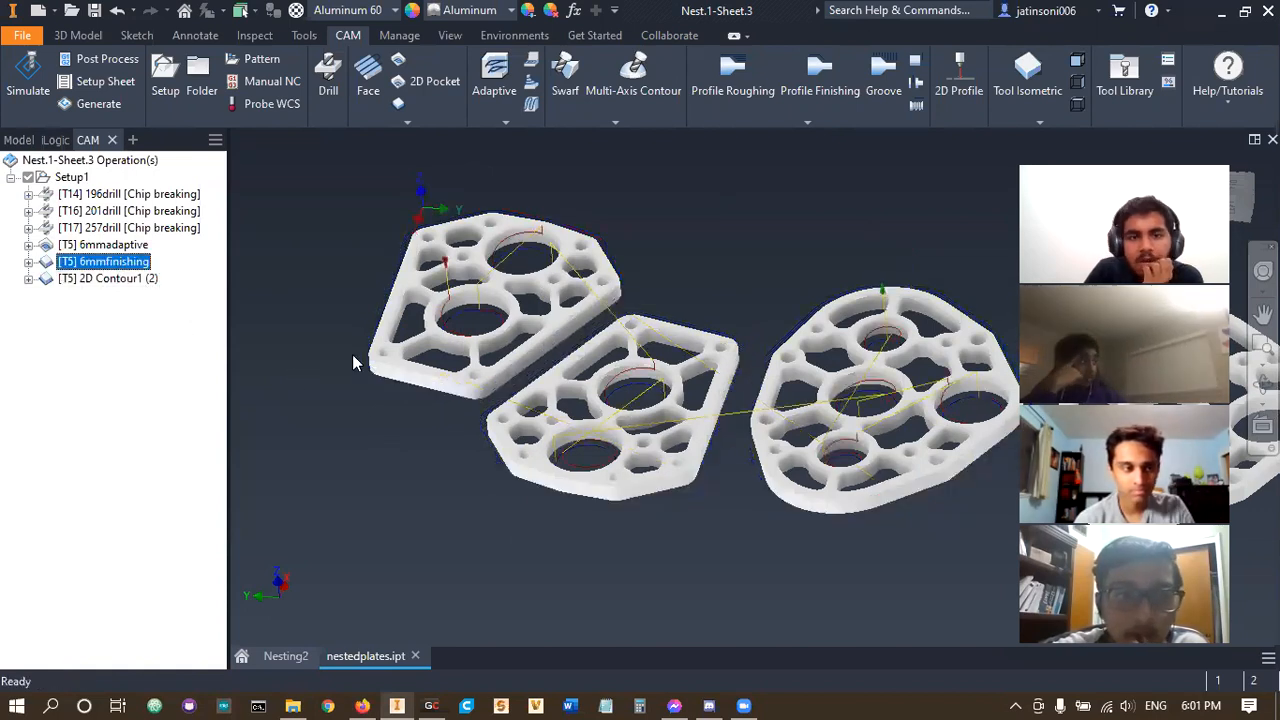
- Review the passes, stock-to-leave settings and pocket selections of the 6mmadaptive operation, and close it without changes
click(116, 245)
double_click(116, 245)
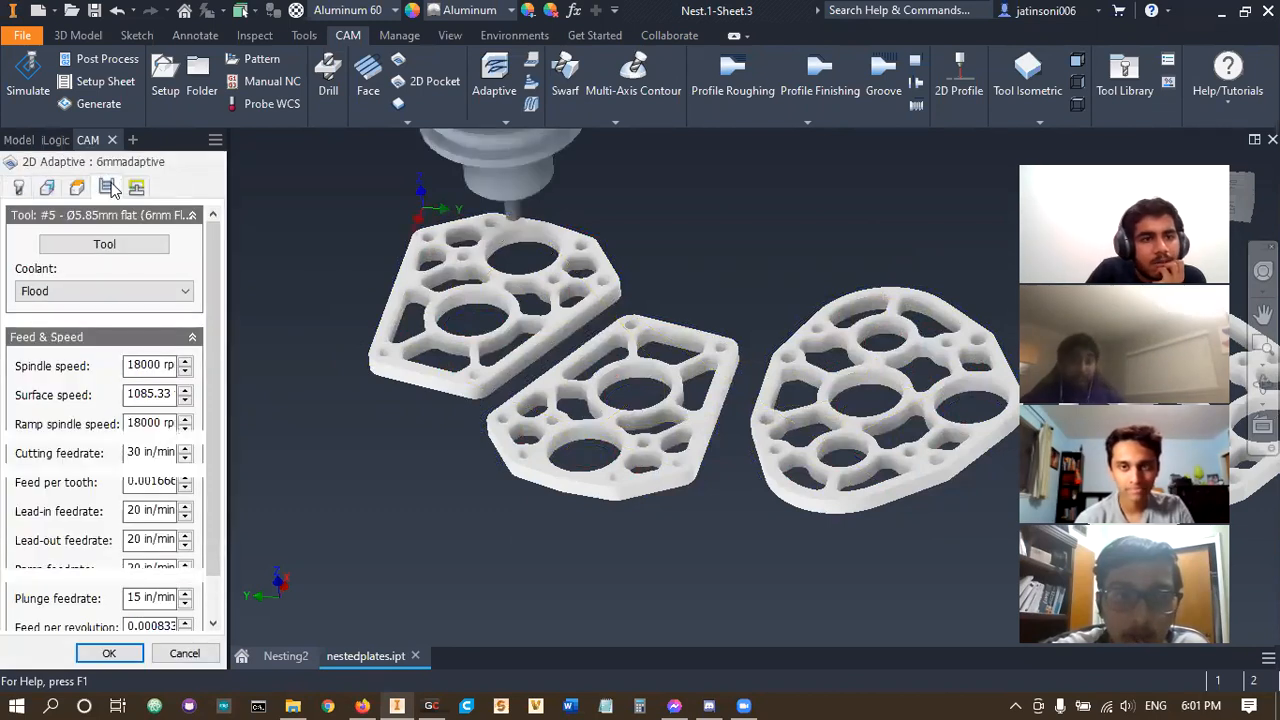
click(106, 187)
scroll(204, 472, down, 1)
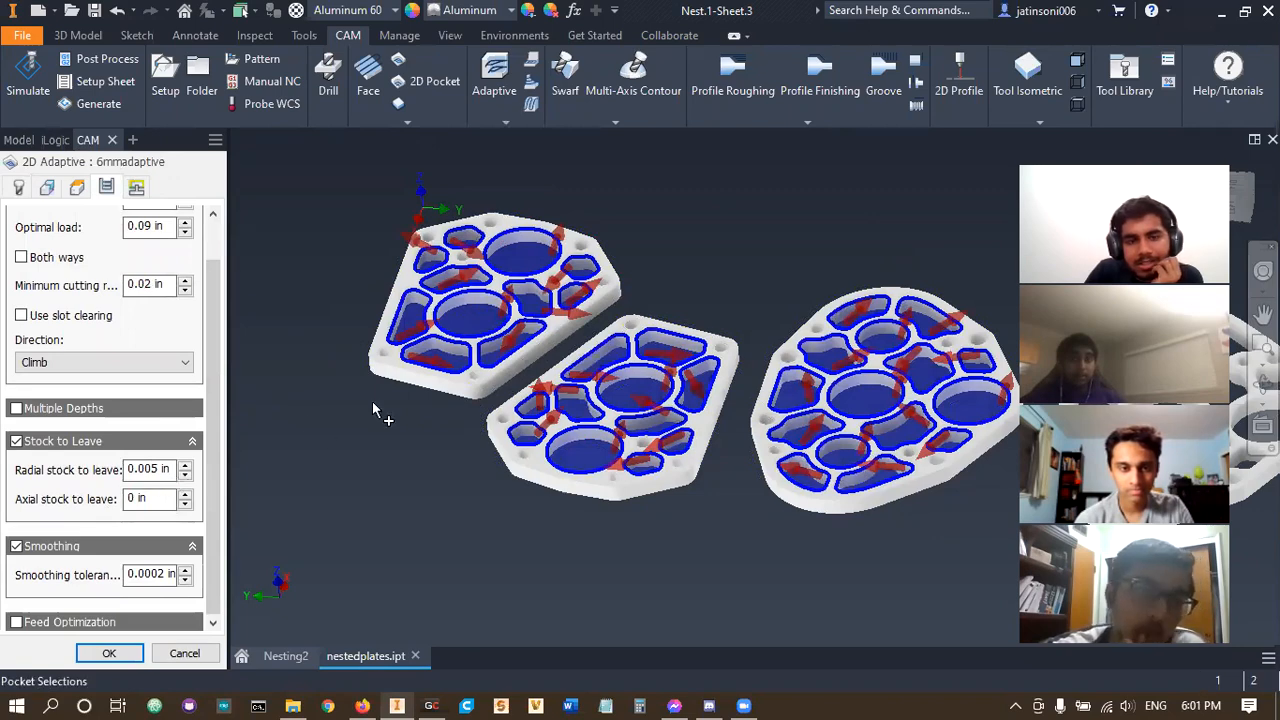
scroll(510, 365, up, 5)
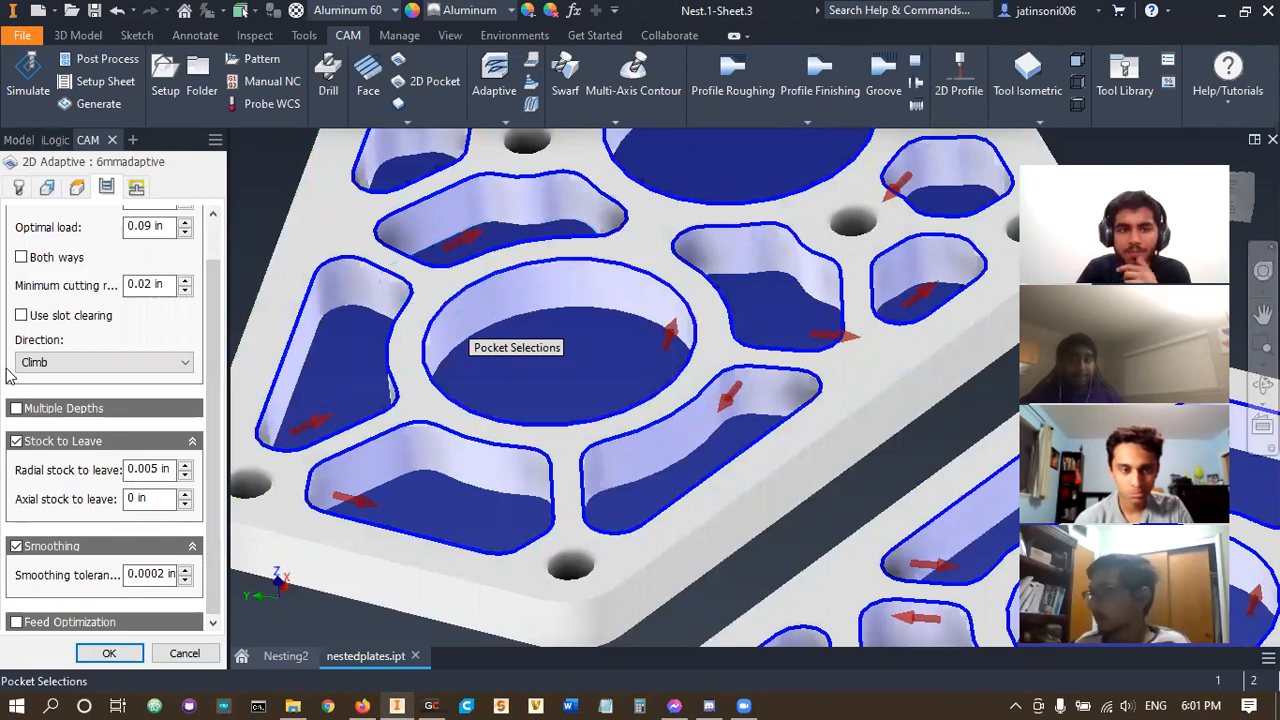
click(184, 655)
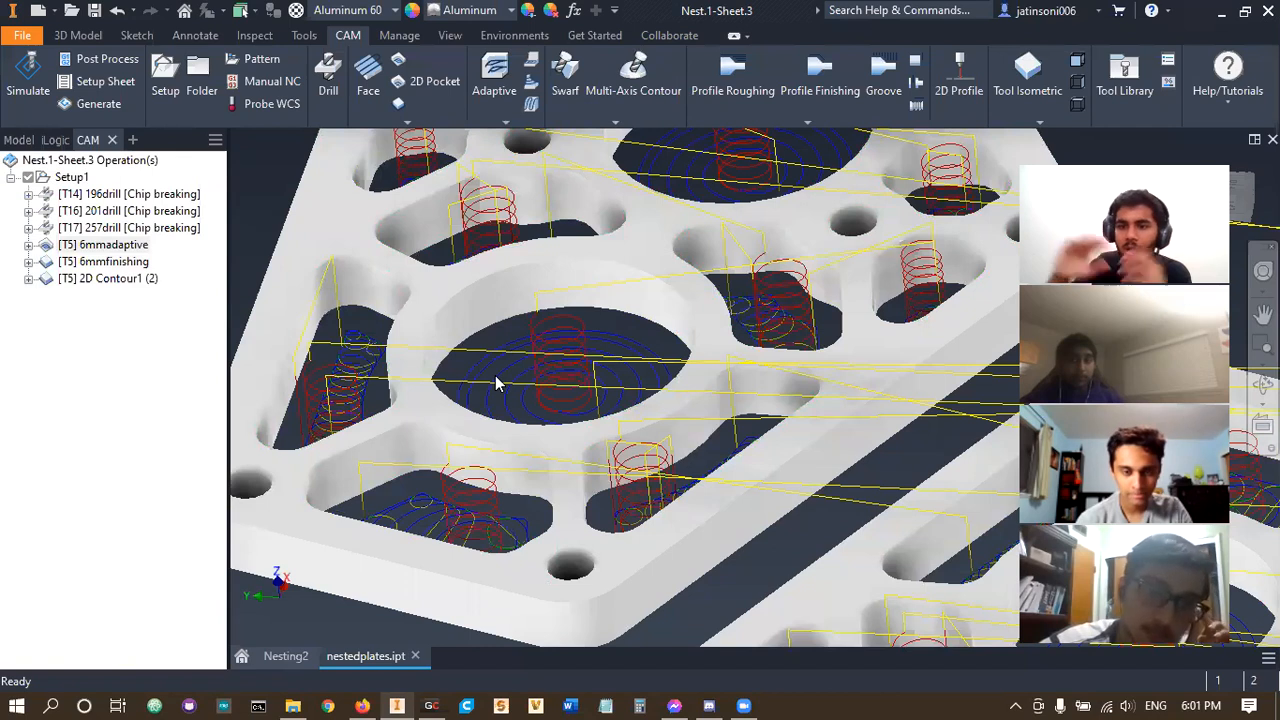
- Examine the 6mmfinishing toolpath around the large circular bores of the nested plates
click(108, 263)
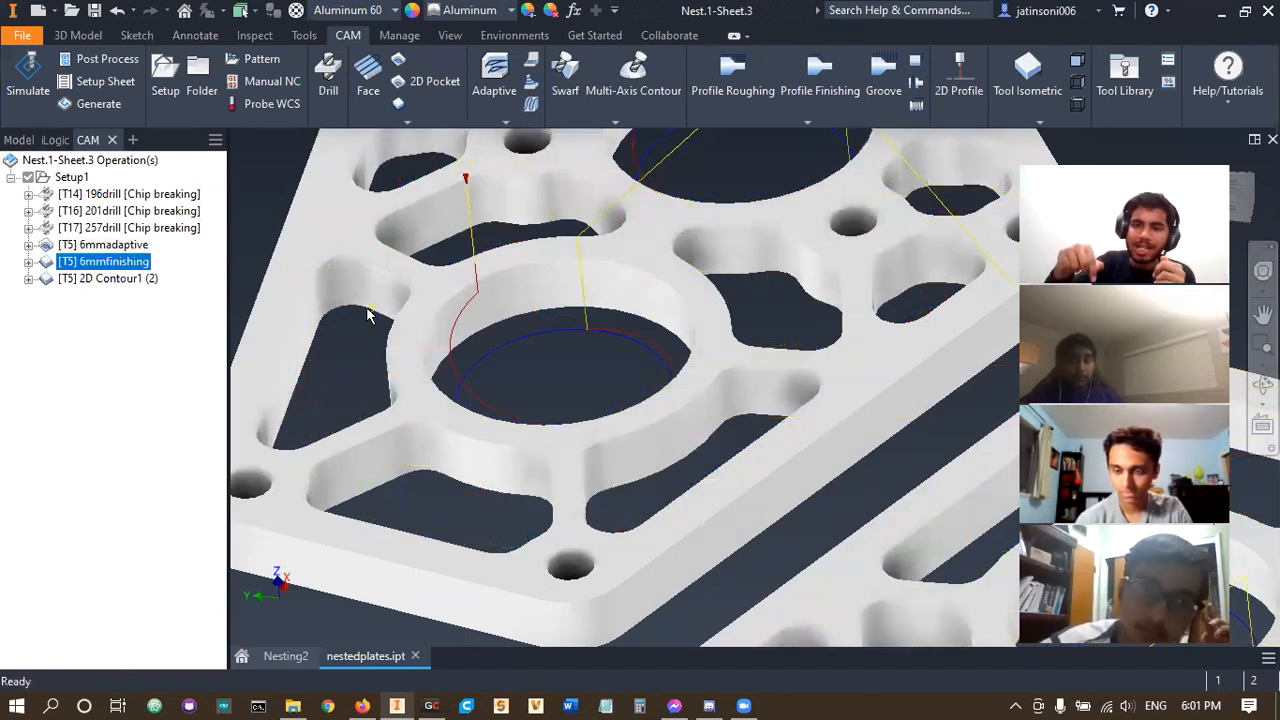
click(367, 315)
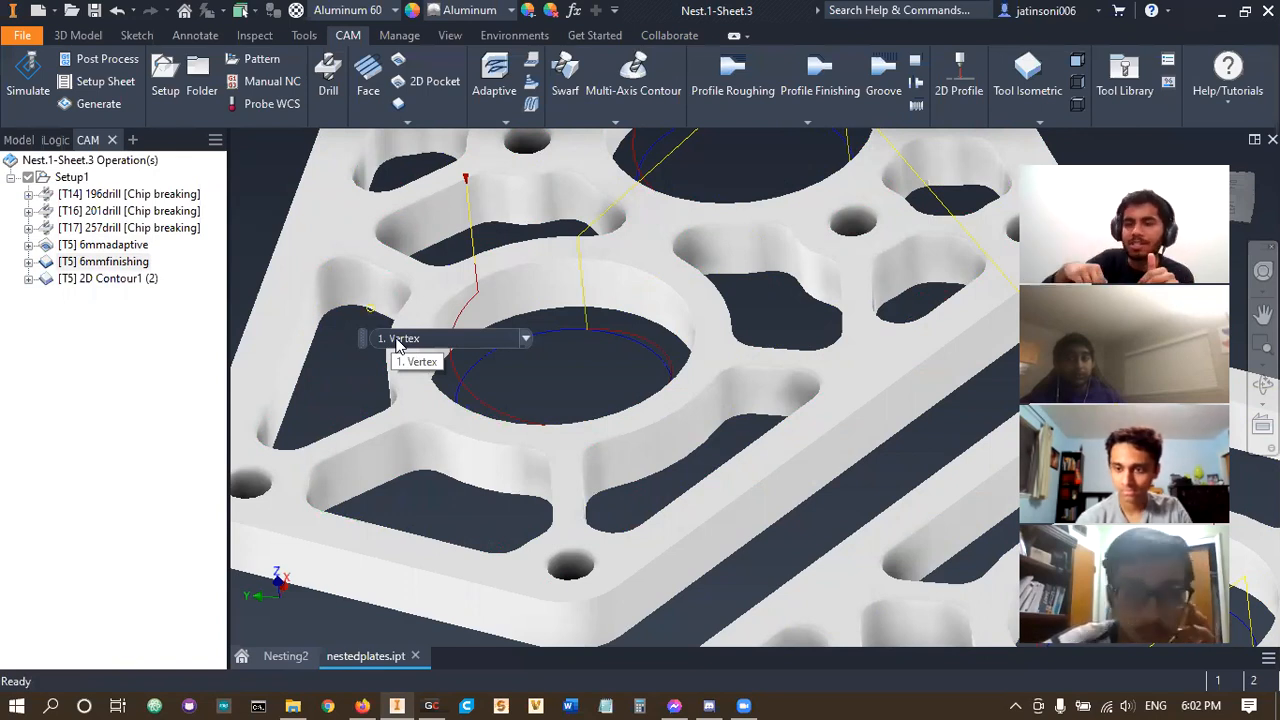
scroll(471, 380, up, 5)
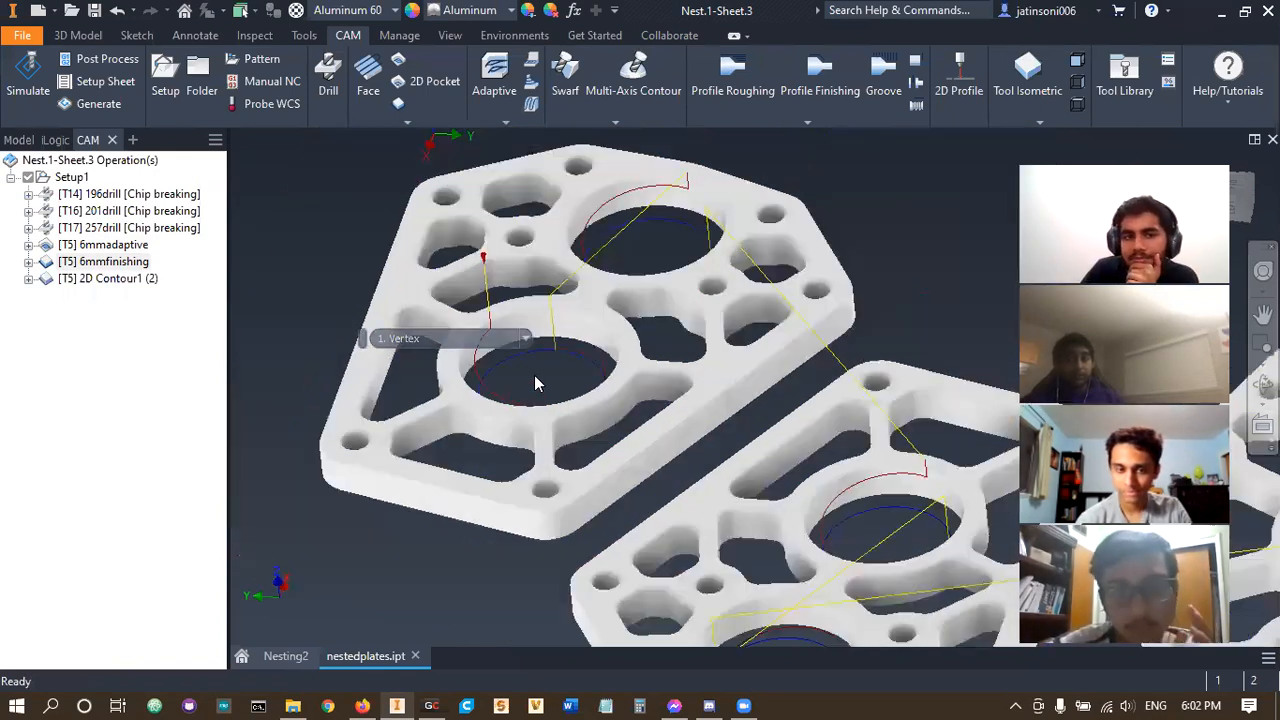
middle_drag(497, 383, 379, 374)
middle_drag(543, 430, 603, 368)
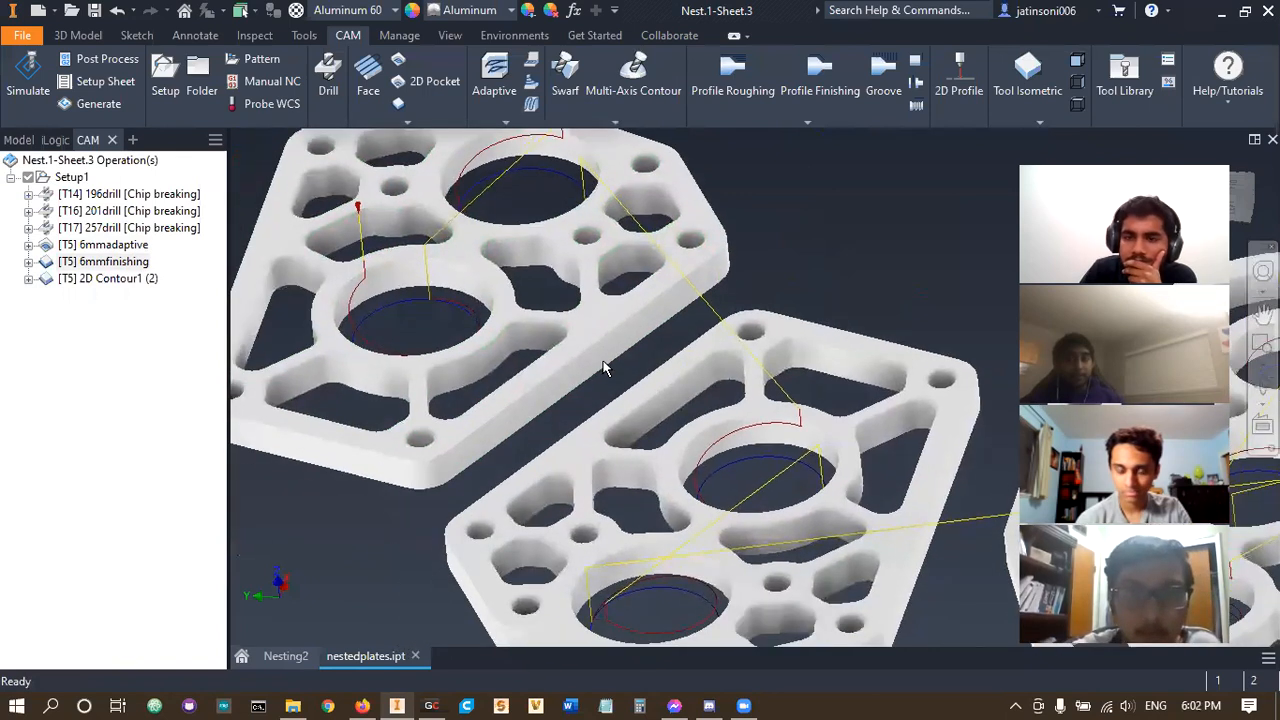
scroll(599, 370, up, 5)
scroll(579, 437, down, 3)
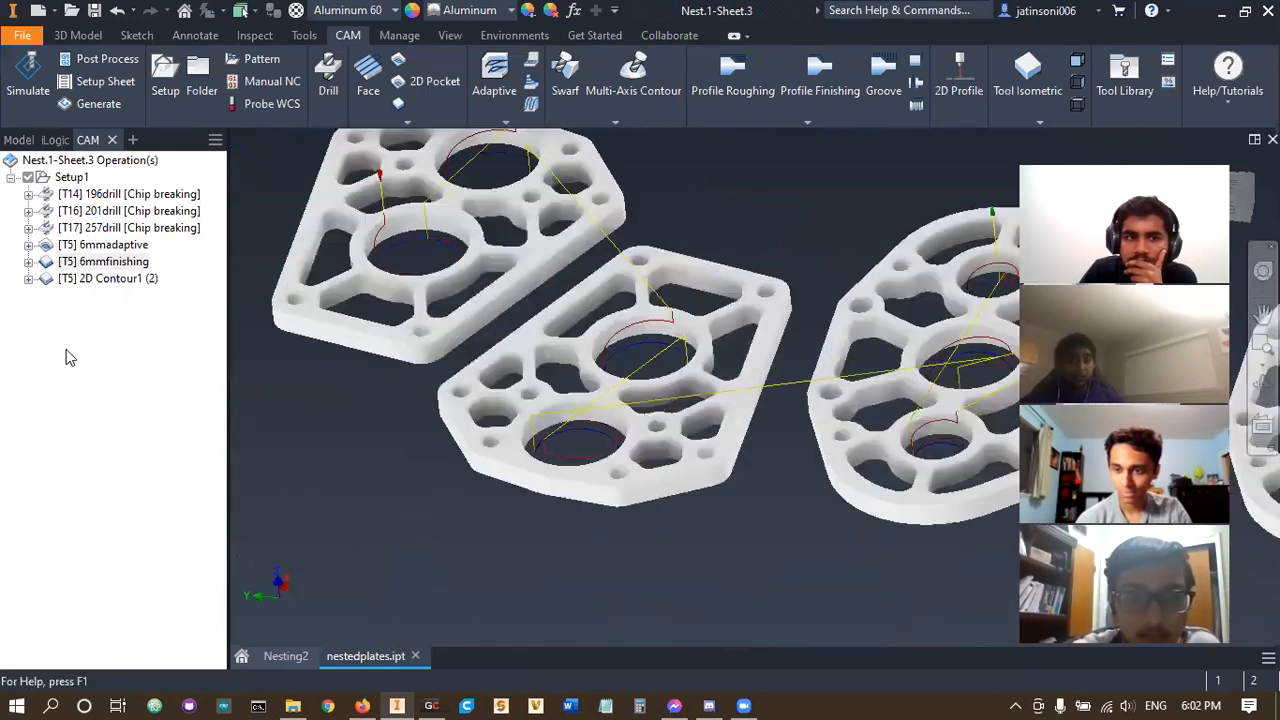
- Examine the 2D Contour1 (2) toolpath around the outer edges of the plates from above
click(108, 278)
scroll(246, 378, up, 3)
shift+middle_drag(401, 462, 364, 433)
scroll(397, 468, down, 4)
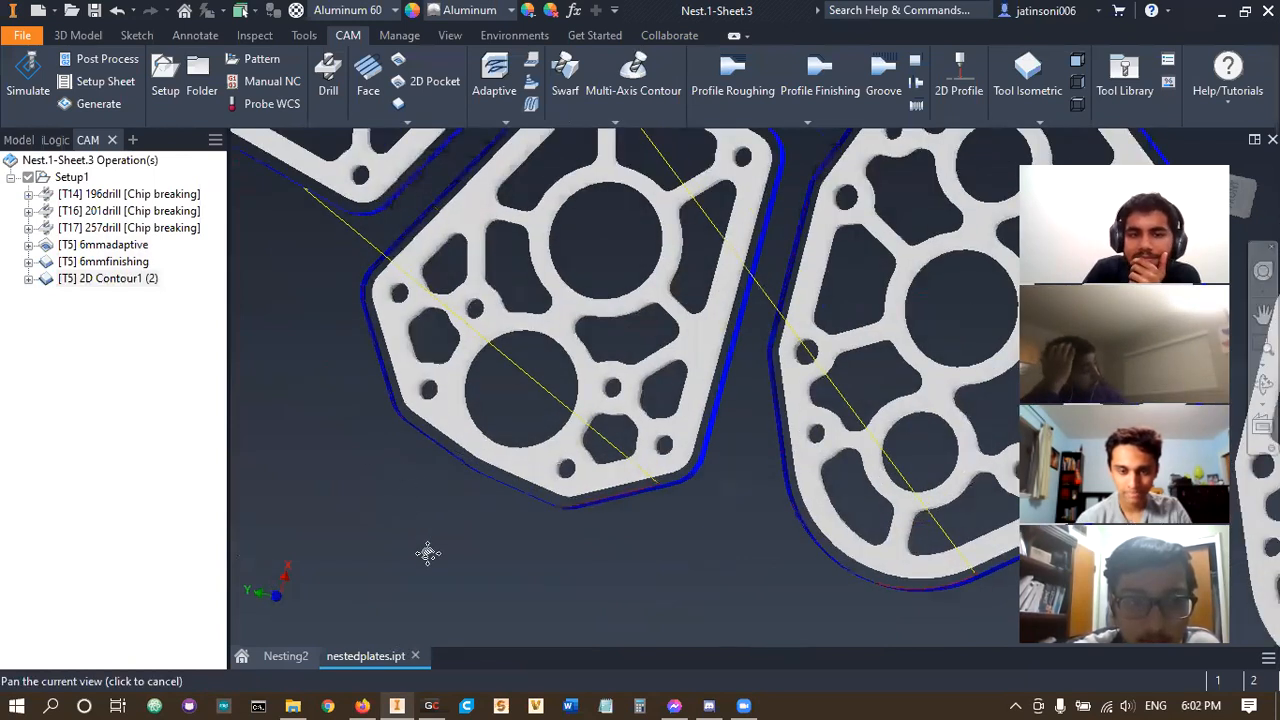
scroll(431, 554, up, 2)
scroll(431, 554, up, 2)
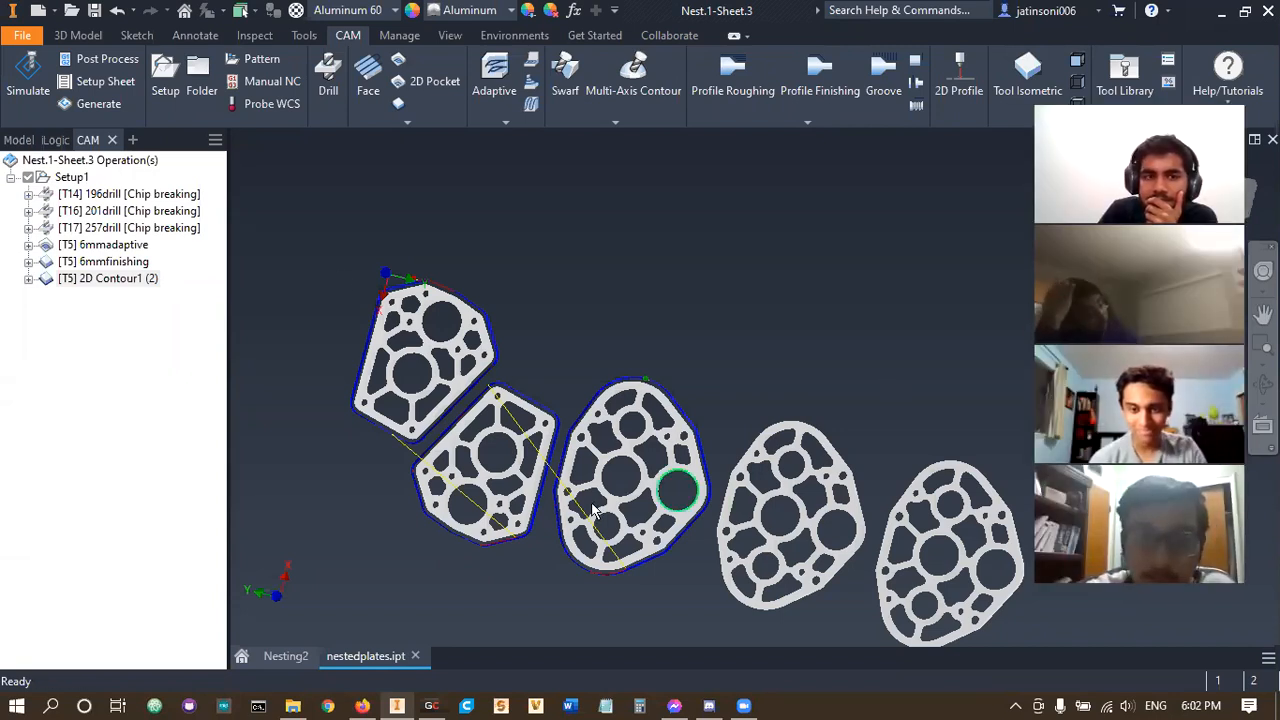
- Examine the 6mmadaptive pocket-clearing toolpath on the plates from above
click(116, 248)
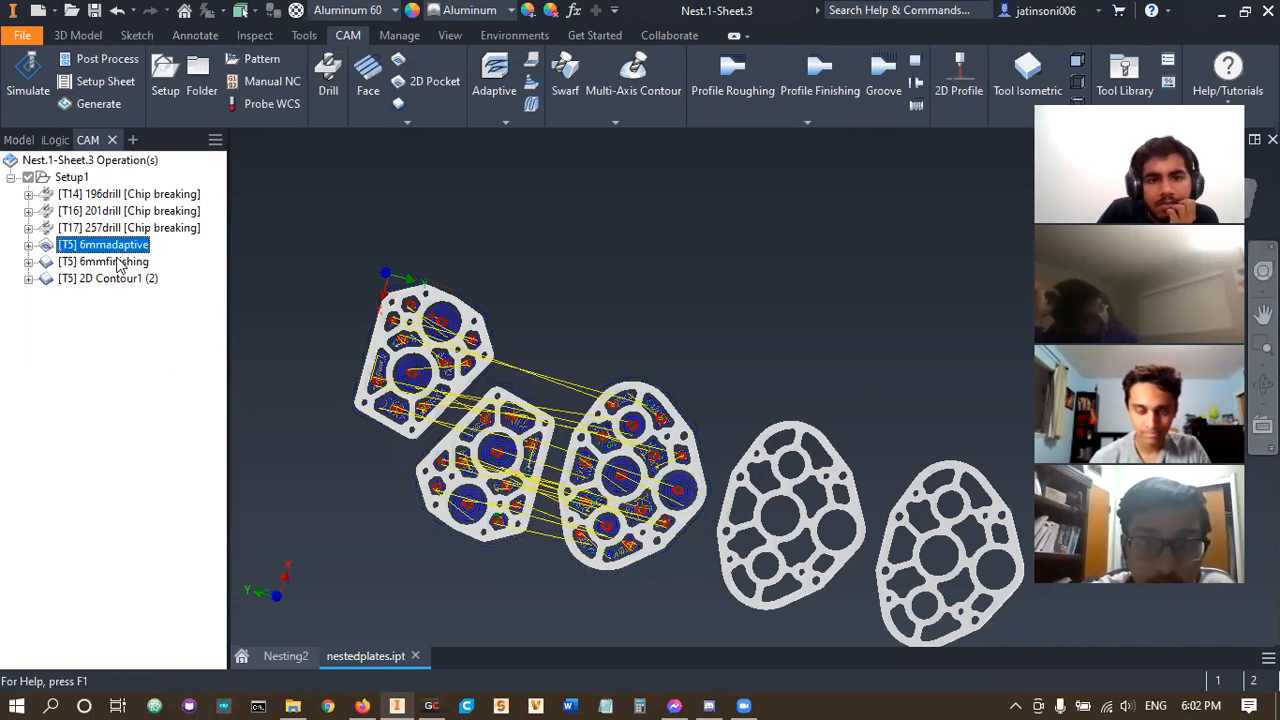
scroll(491, 461, down, 7)
scroll(494, 432, up, 4)
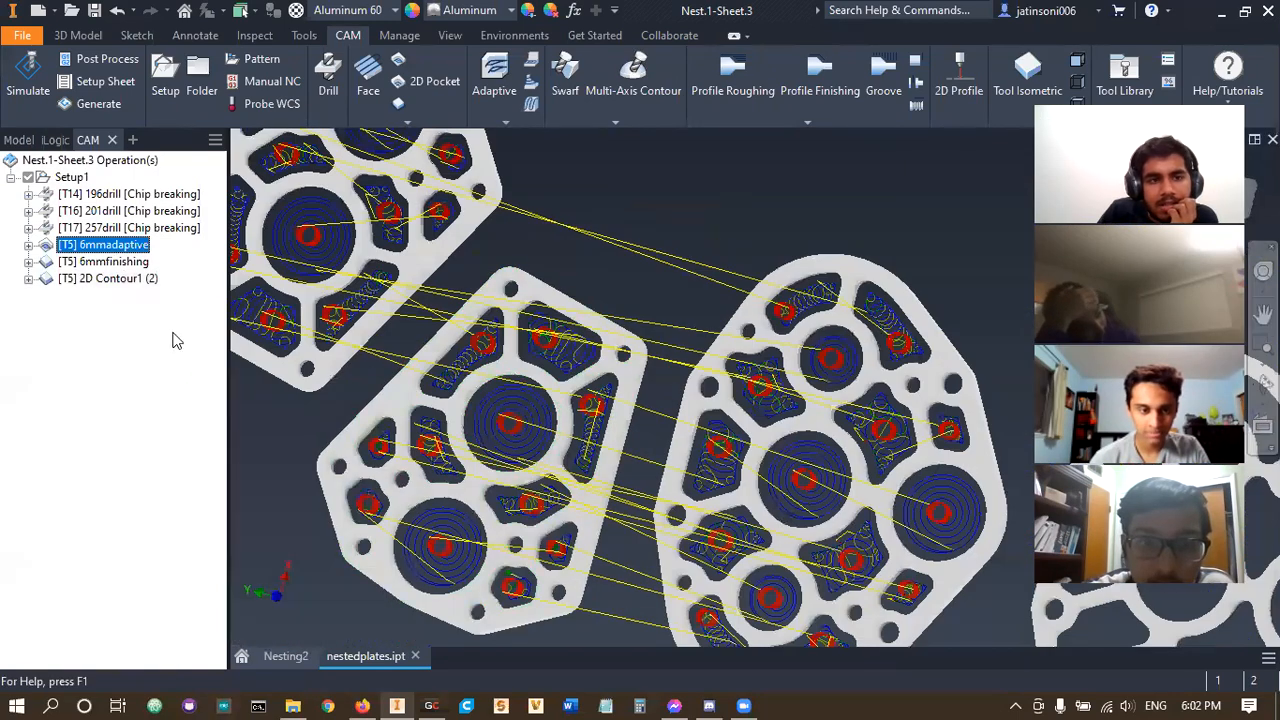
- Review the contour selection, feeds and speeds, and passes of the 6mmfinishing operation, and close it without changes
click(116, 262)
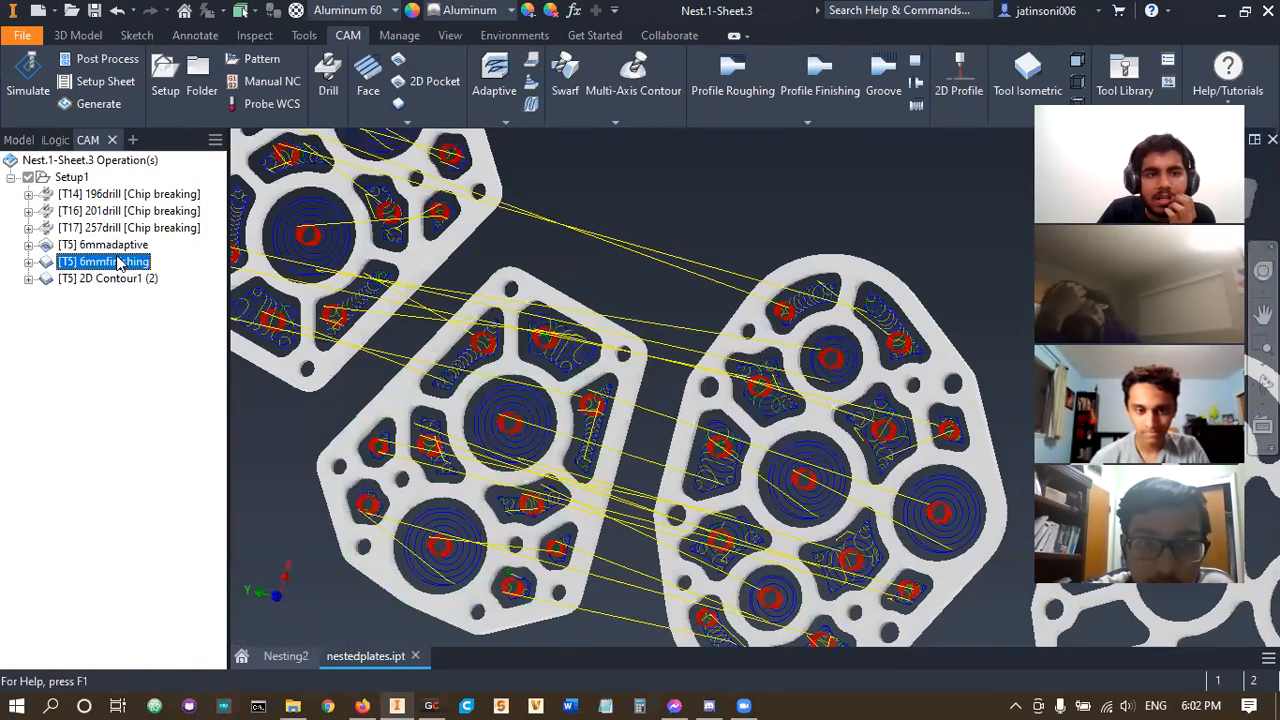
double_click(118, 262)
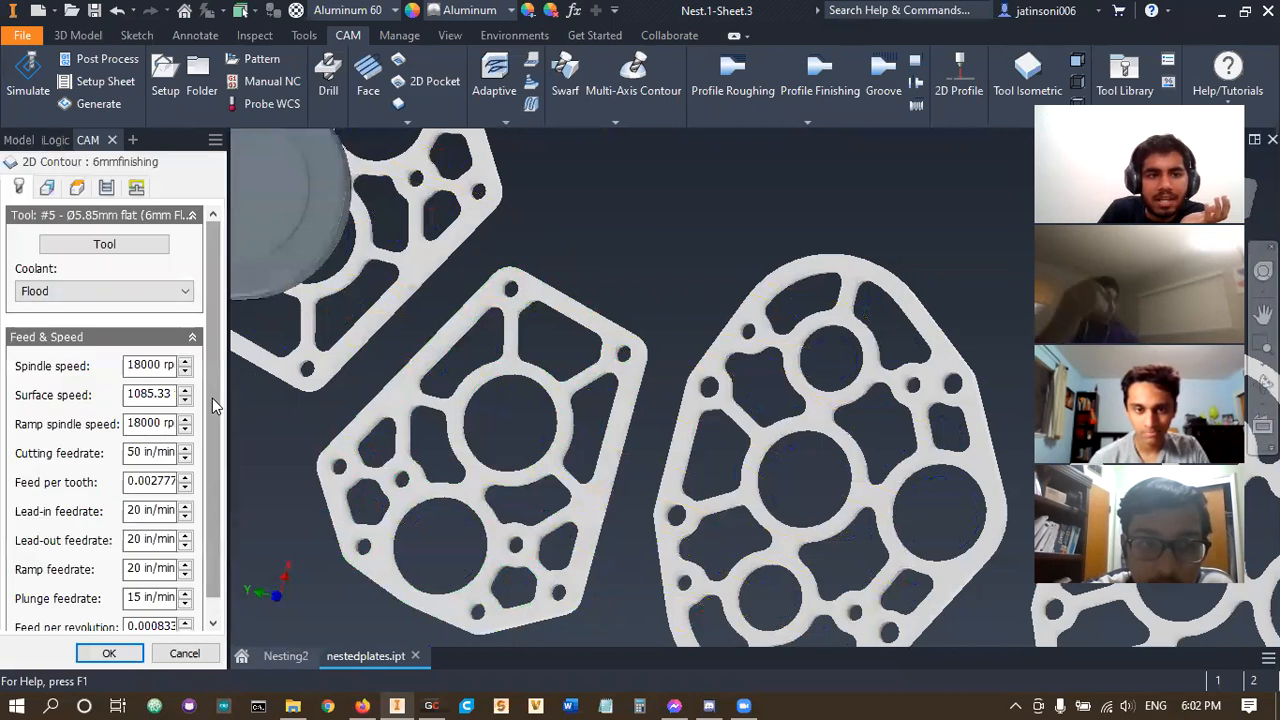
click(47, 187)
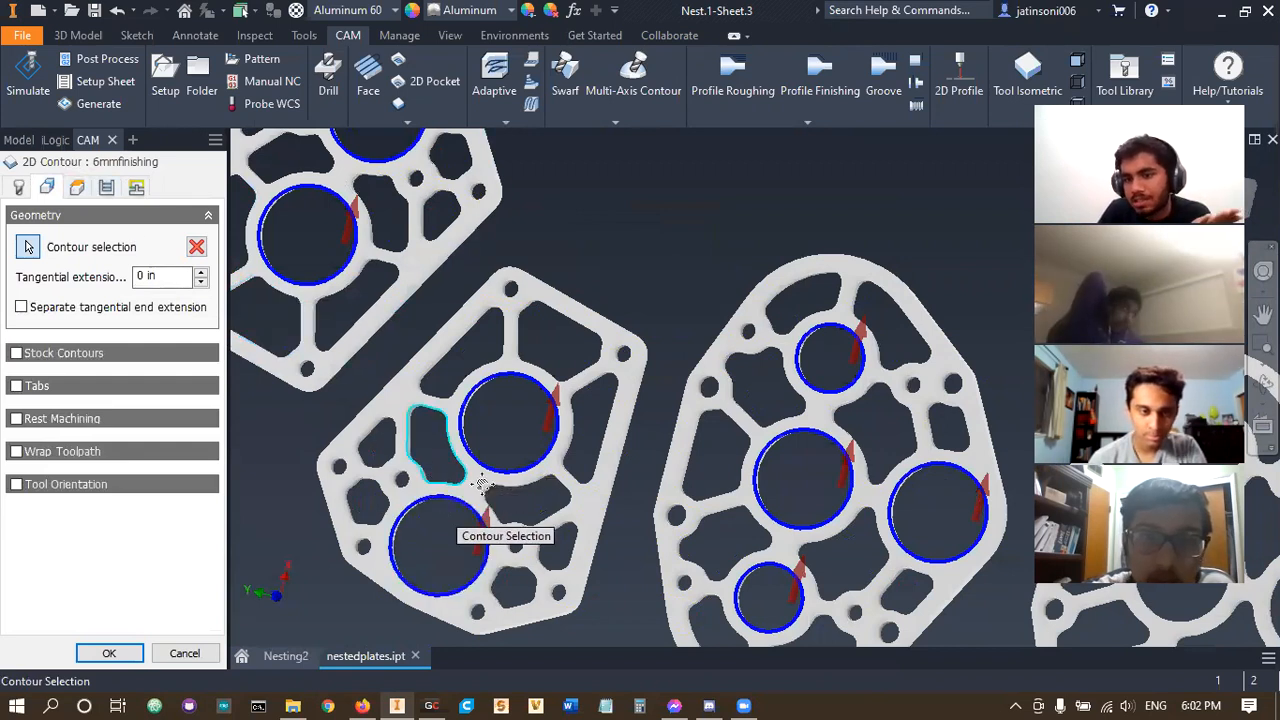
middle_drag(481, 484, 645, 442)
click(24, 188)
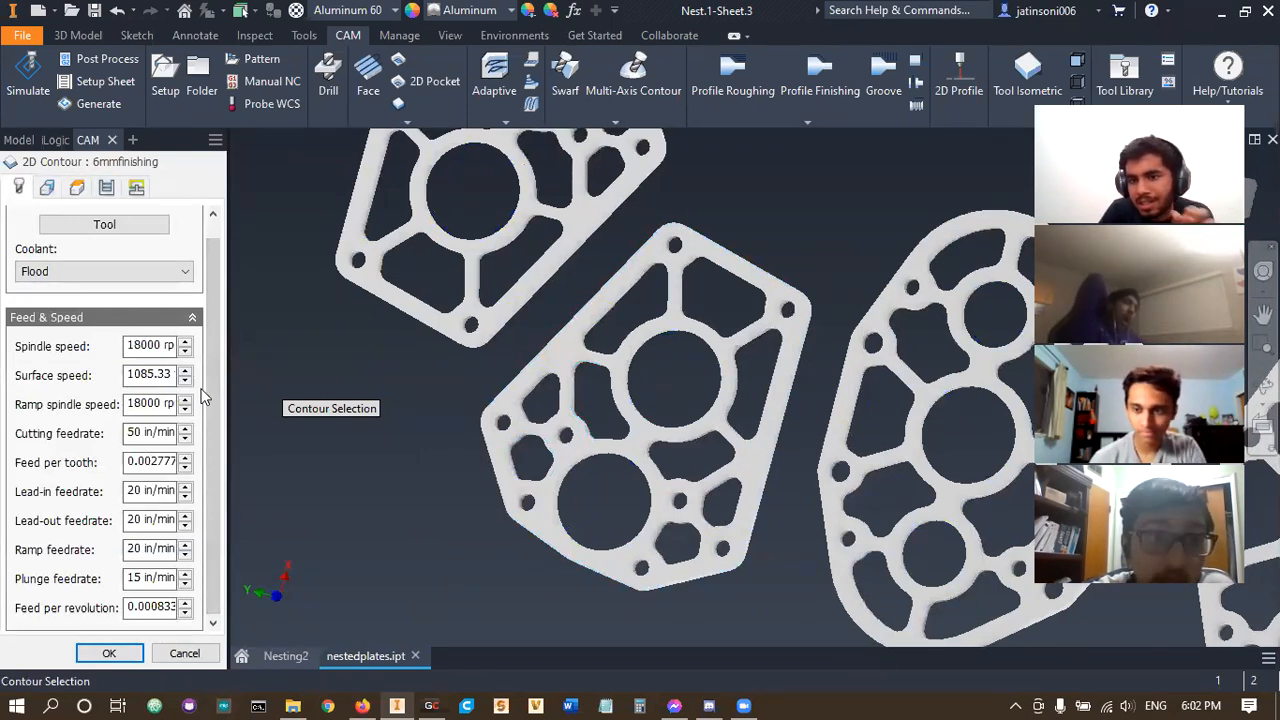
scroll(400, 440, up, 2)
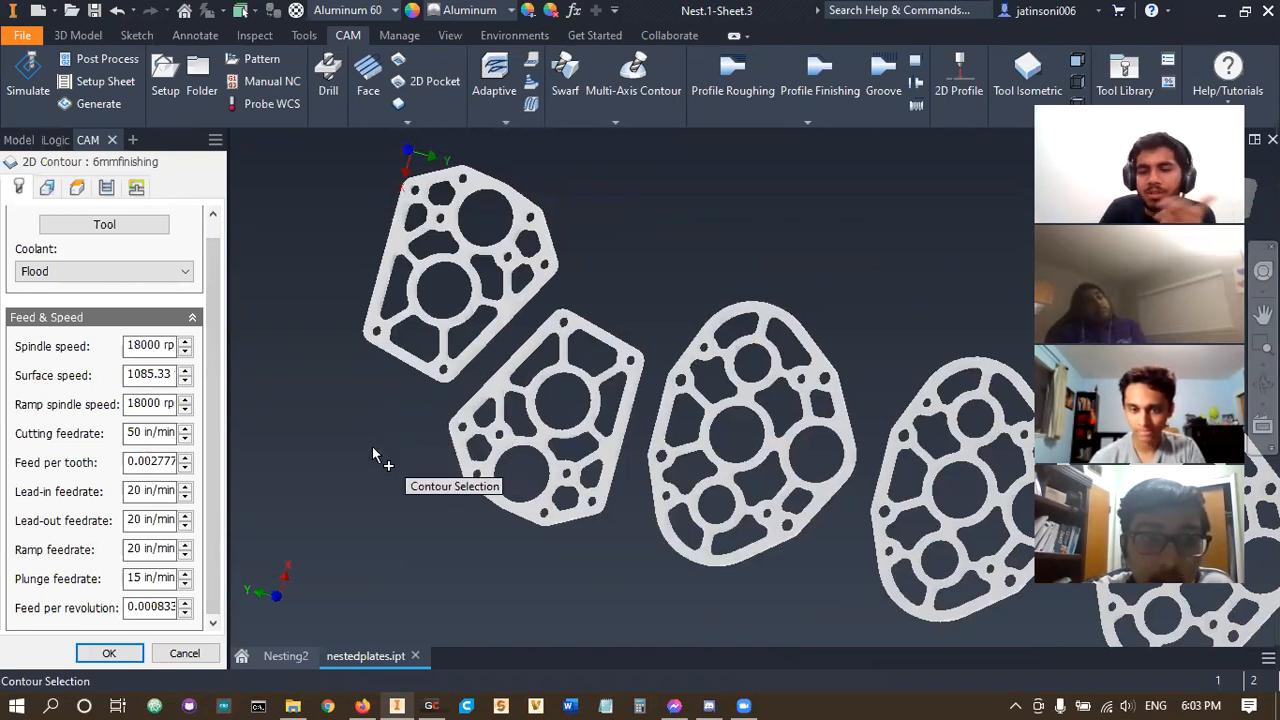
click(106, 187)
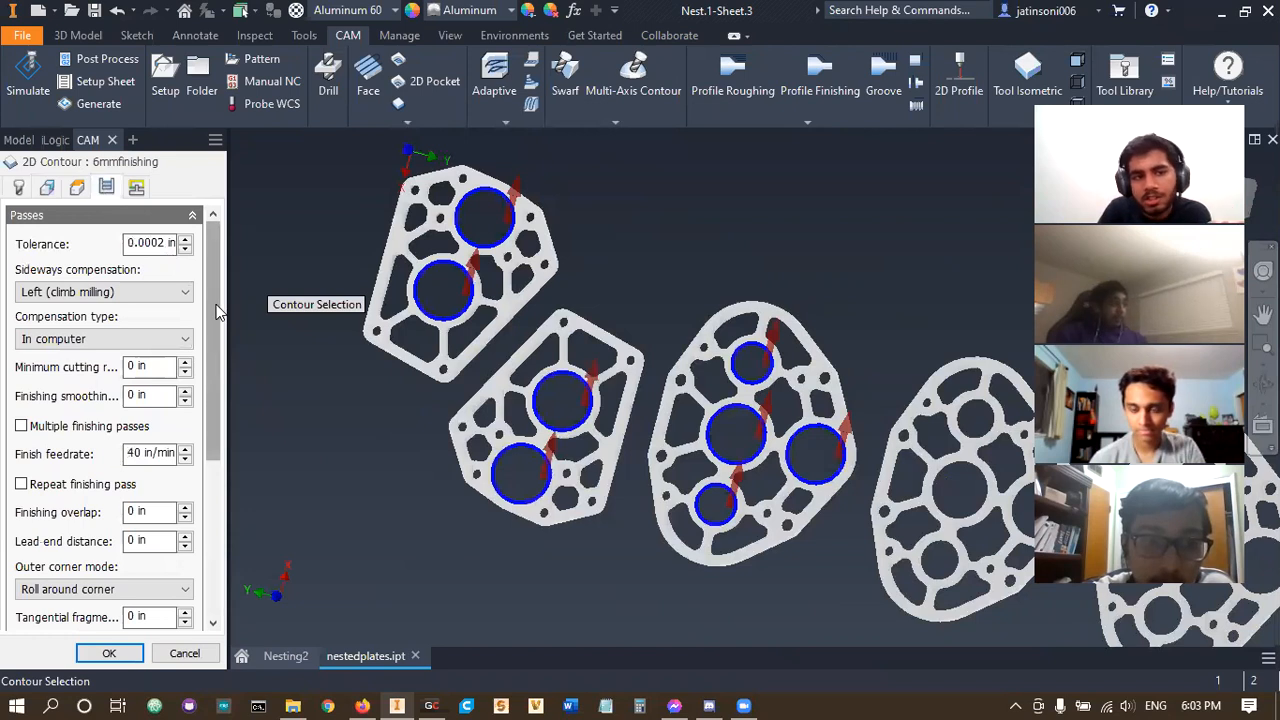
scroll(197, 519, down, 5)
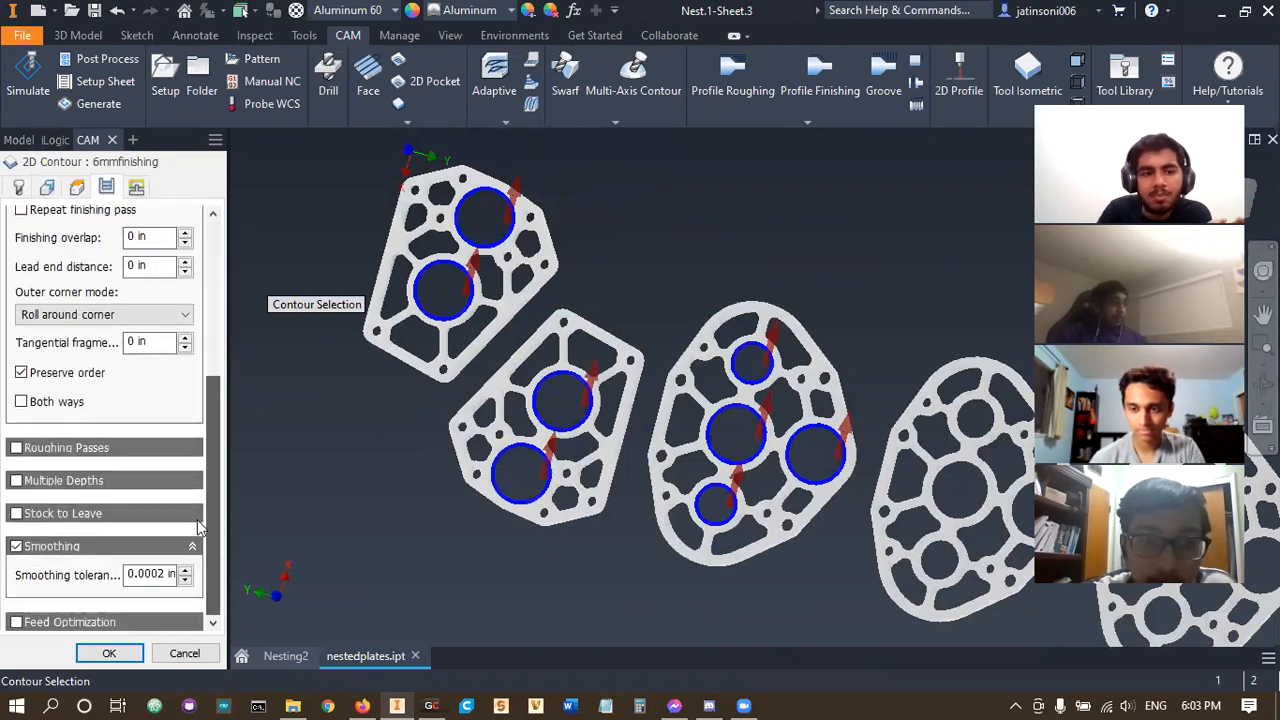
click(184, 654)
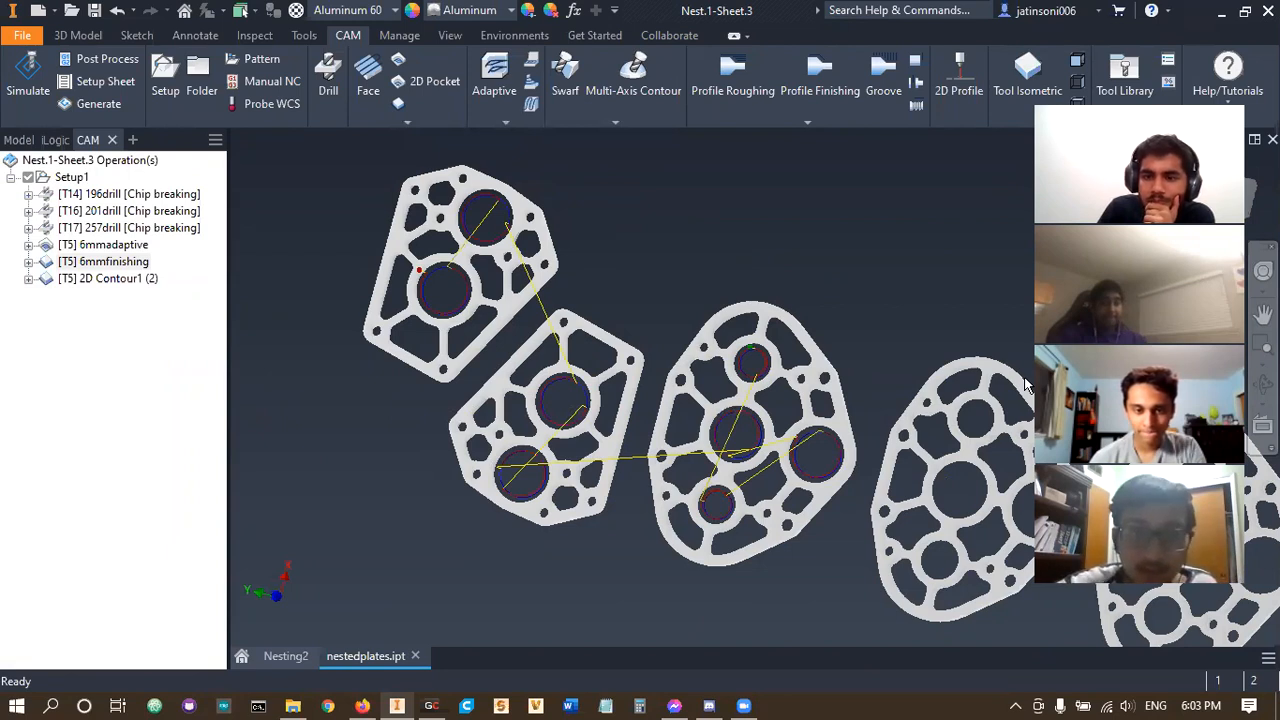
- Reopen the 6mmfinishing operation to inspect its tool above the plates at an angle, and close it without changes
click(114, 266)
double_click(114, 262)
scroll(430, 300, up, 10)
middle_drag(497, 412, 608, 182)
scroll(543, 312, down, 5)
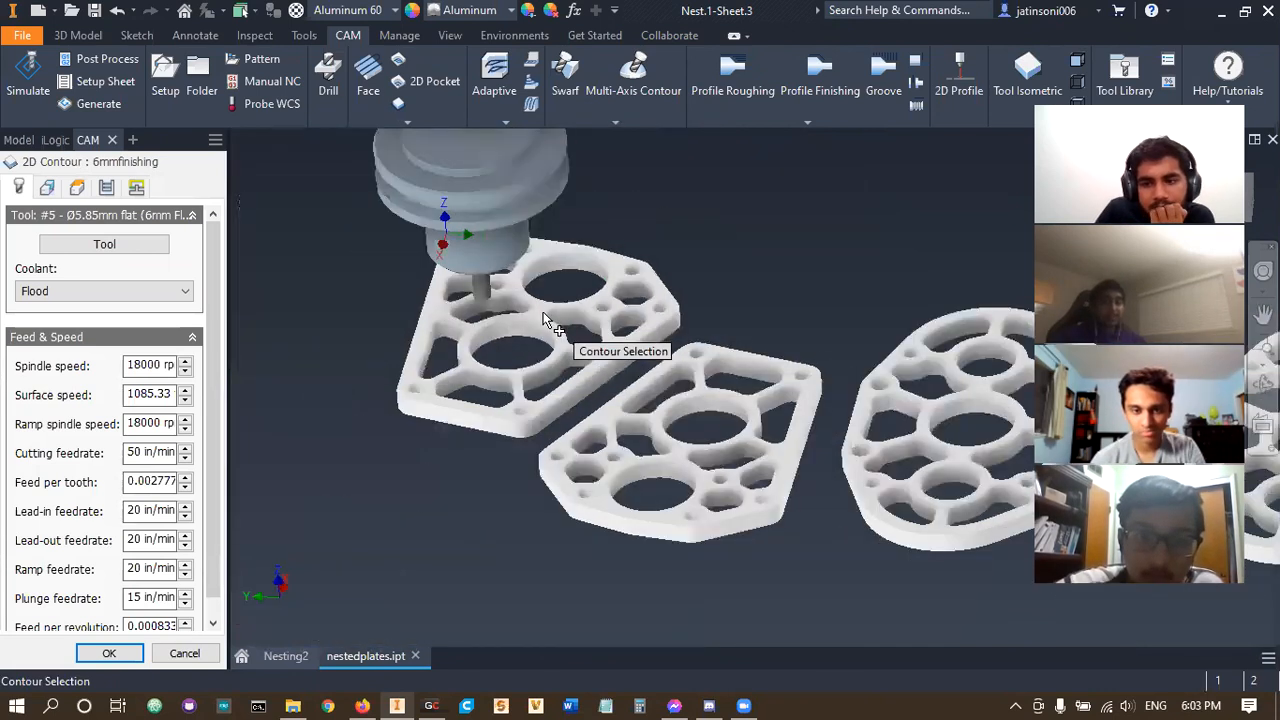
click(184, 654)
scroll(517, 411, down, 5)
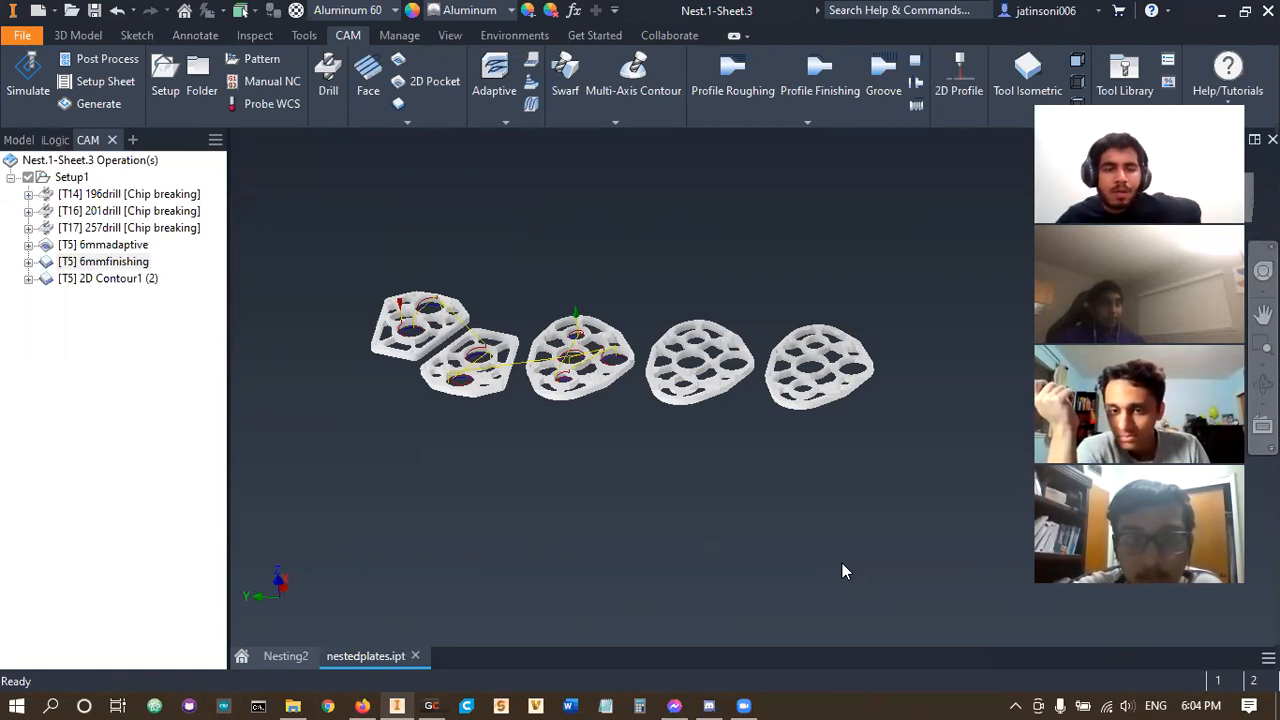
scroll(485, 397, up, 1)
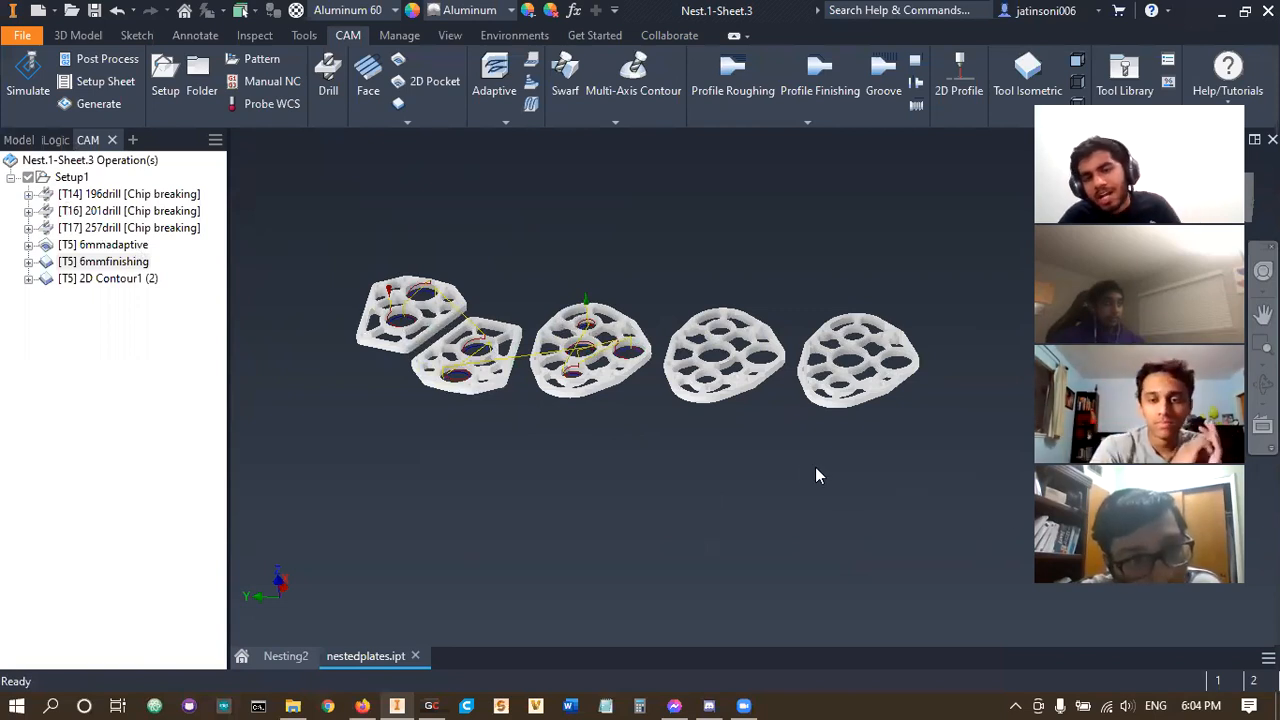
scroll(557, 413, up, 1)
scroll(589, 451, down, 2)
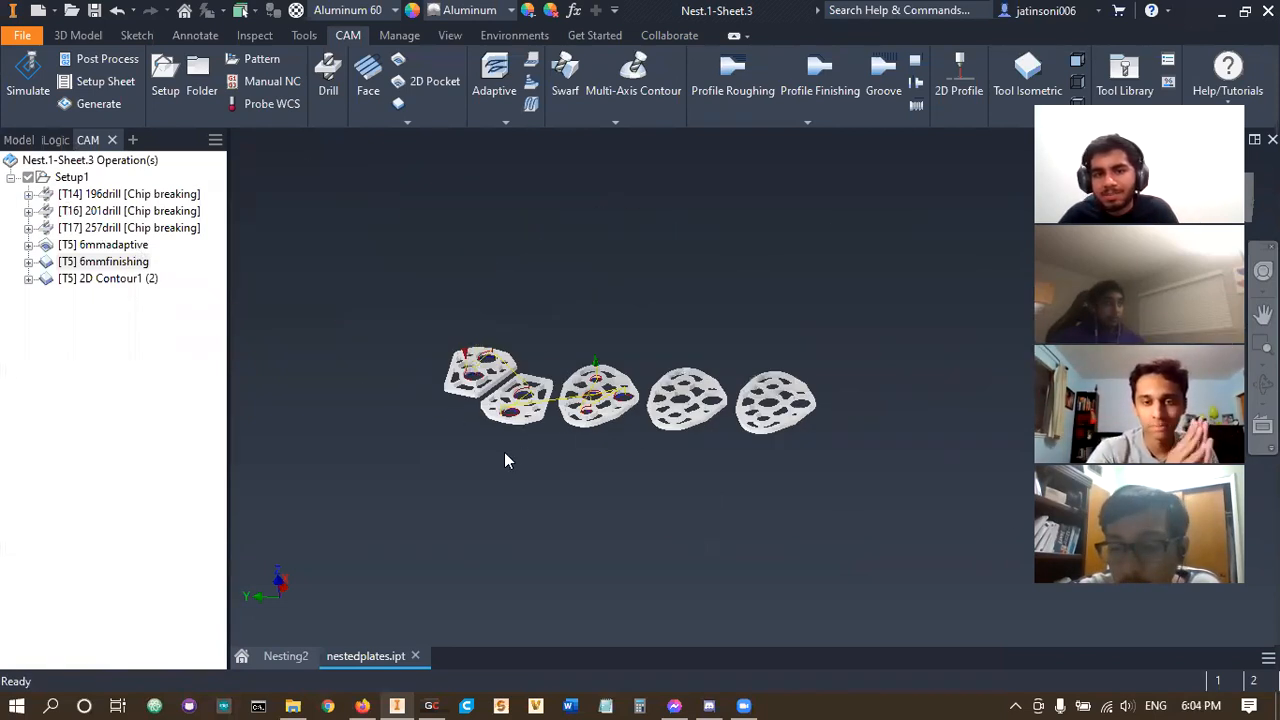
scroll(506, 457, up, 4)
scroll(670, 437, down, 2)
middle_drag(711, 442, 682, 477)
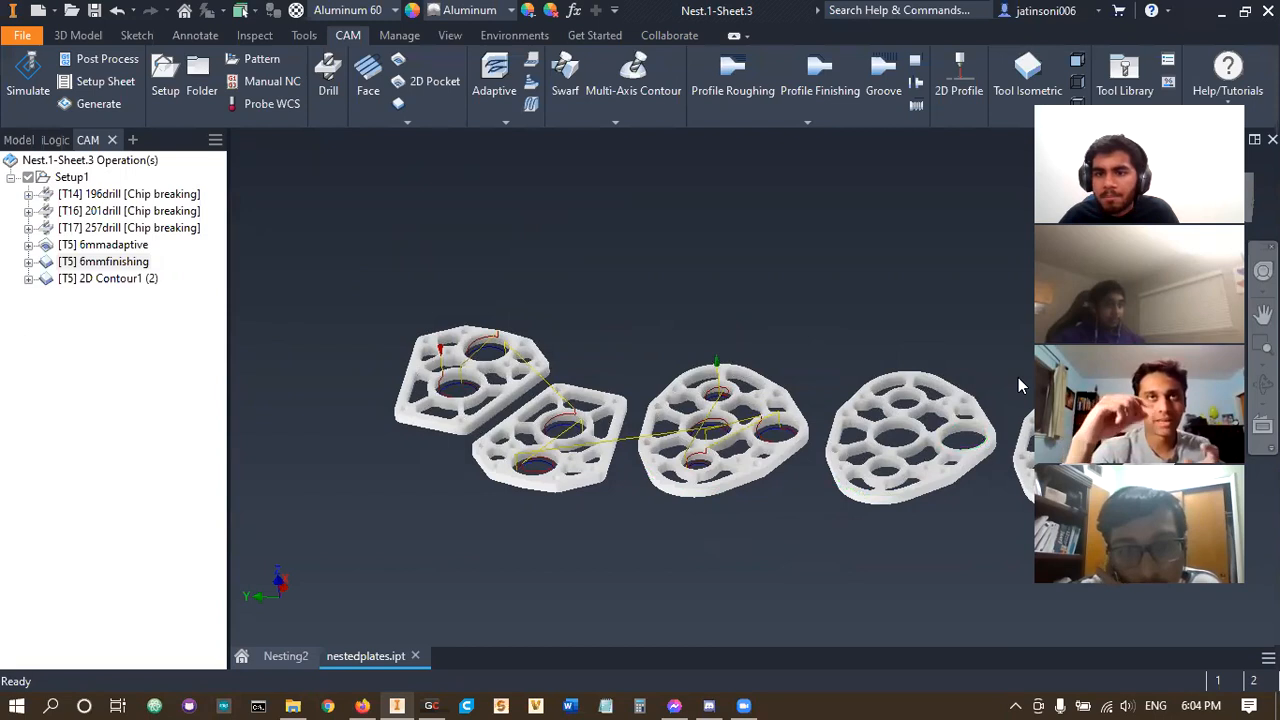
click(1226, 180)
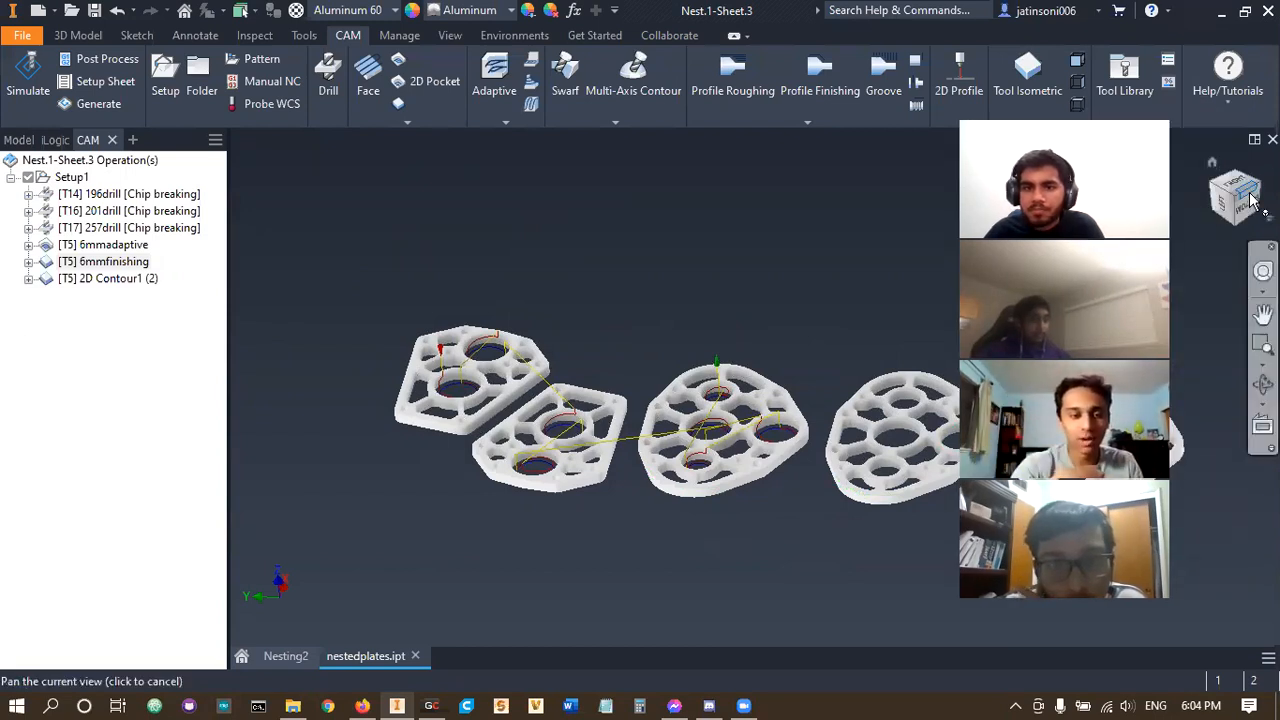
scroll(603, 325, up, 3)
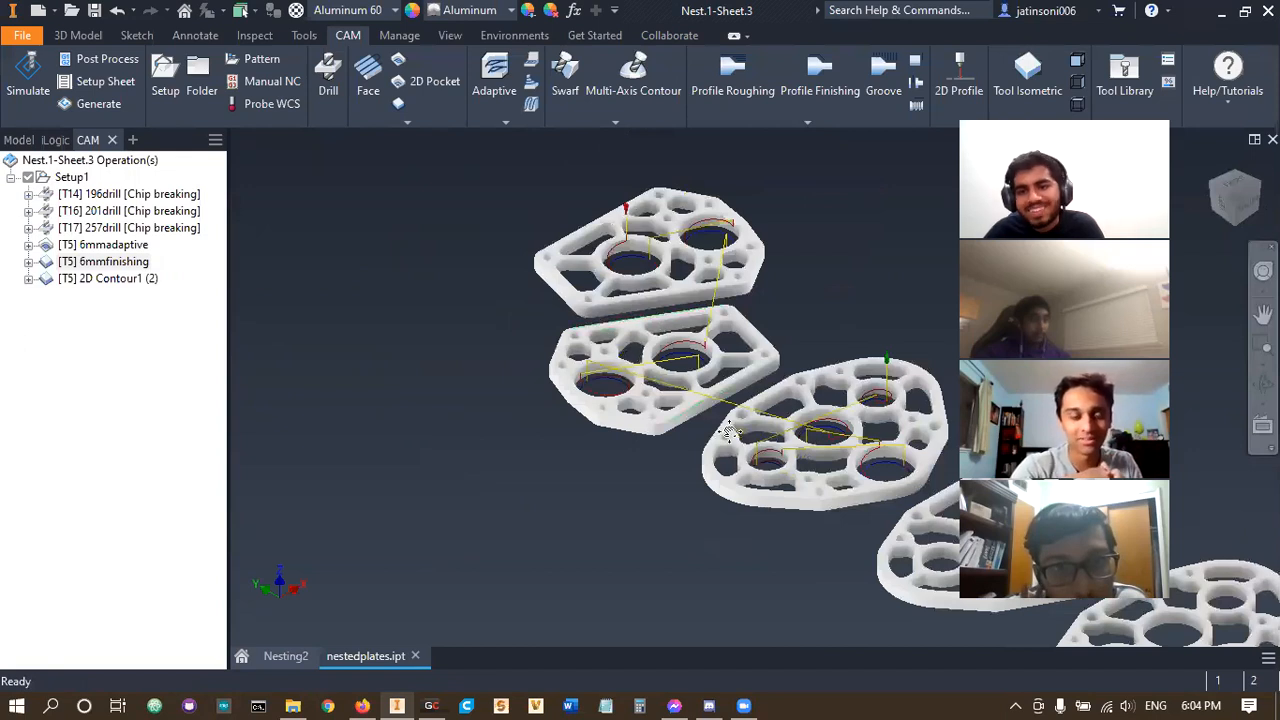
middle_drag(748, 437, 648, 403)
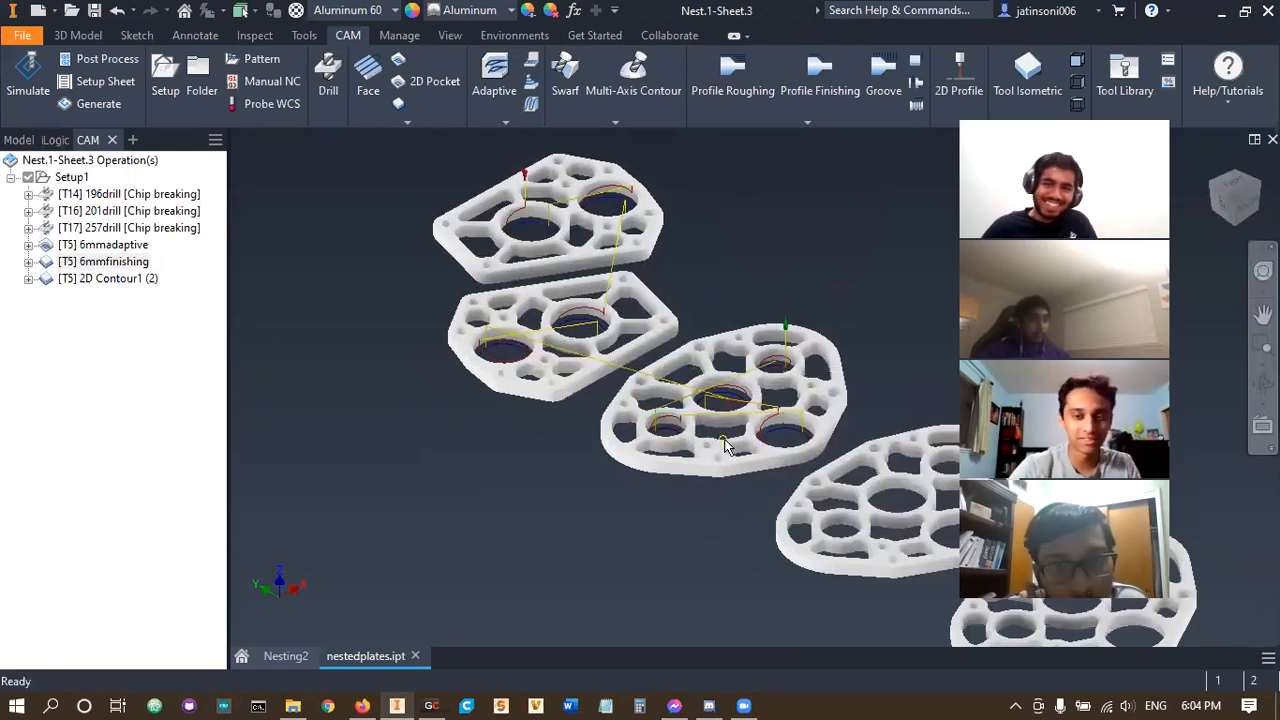